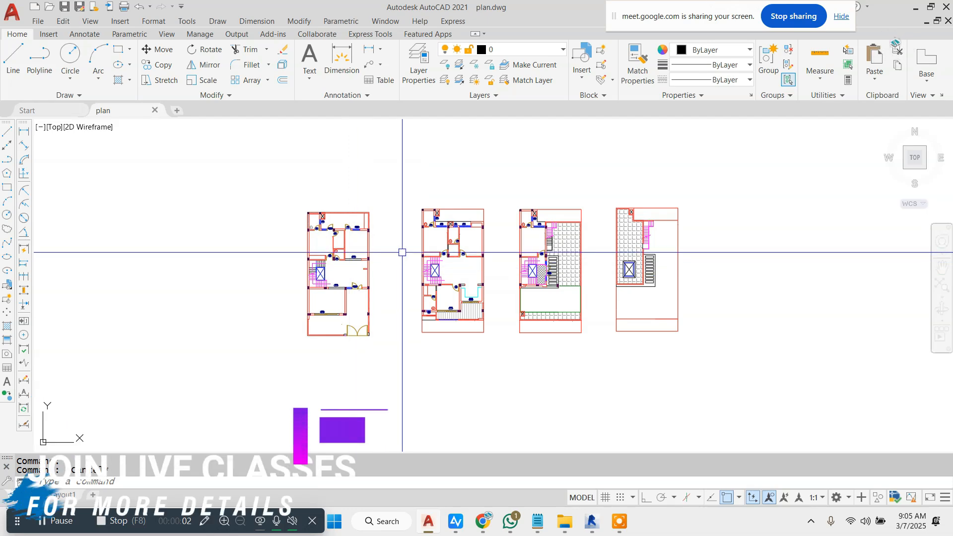
Step: Write all objects of the first floor plan out to a separate drawing file named 1 on the Desktop
type("w")
key("Return")
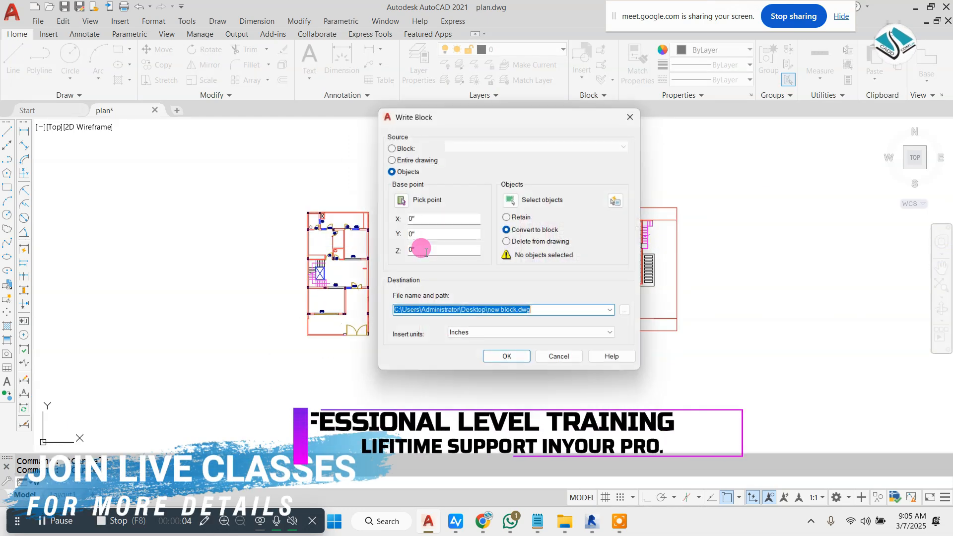
left_click(510, 200)
left_click(383, 200)
left_click(203, 383)
key("Return")
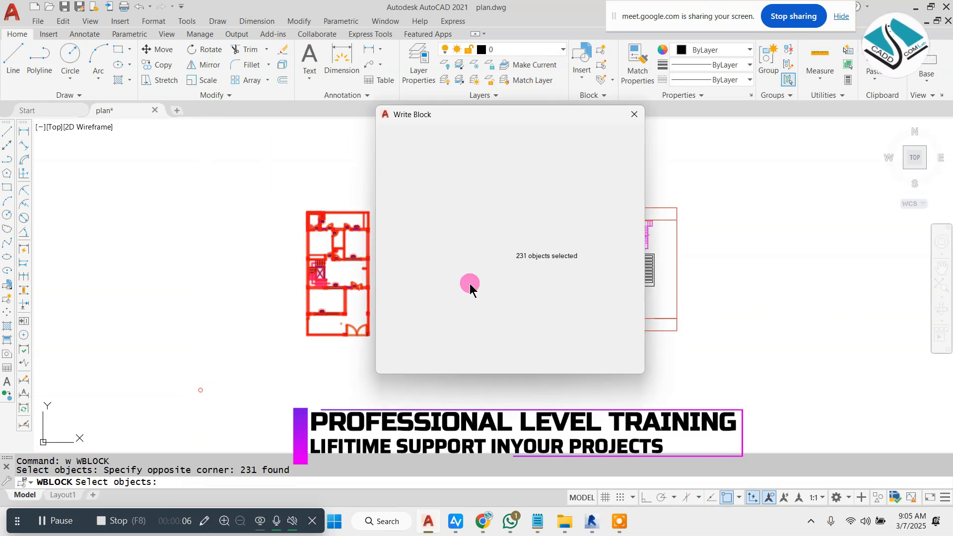
left_click(628, 312)
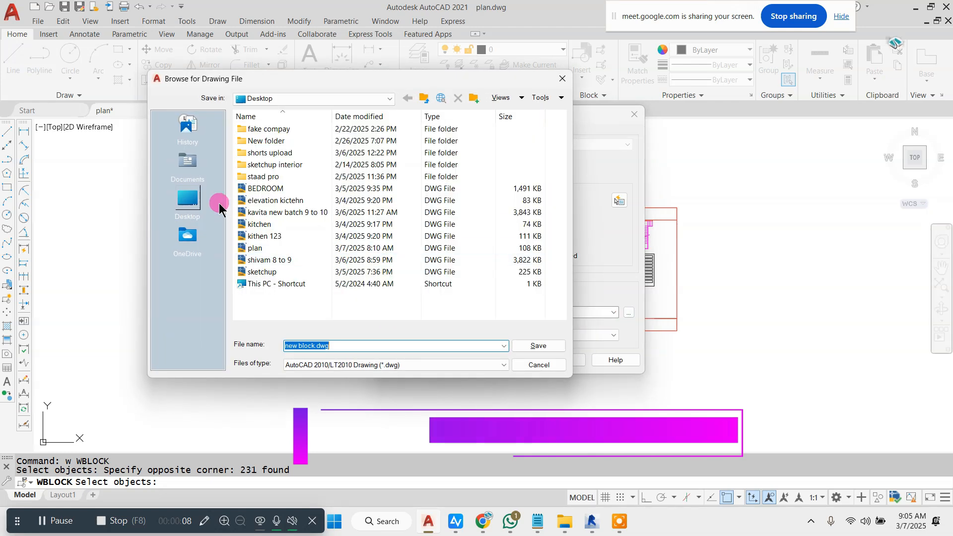
type("1")
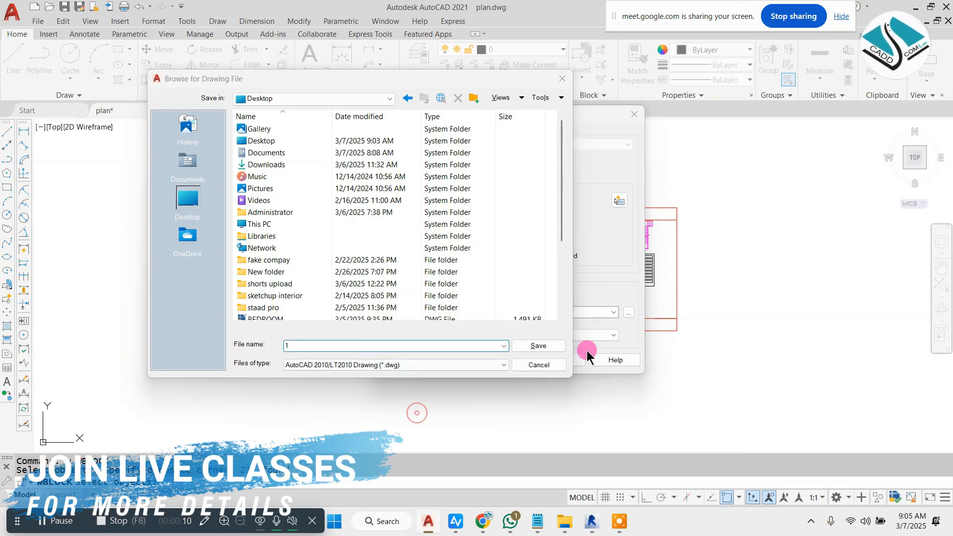
left_click(539, 345)
left_click(508, 359)
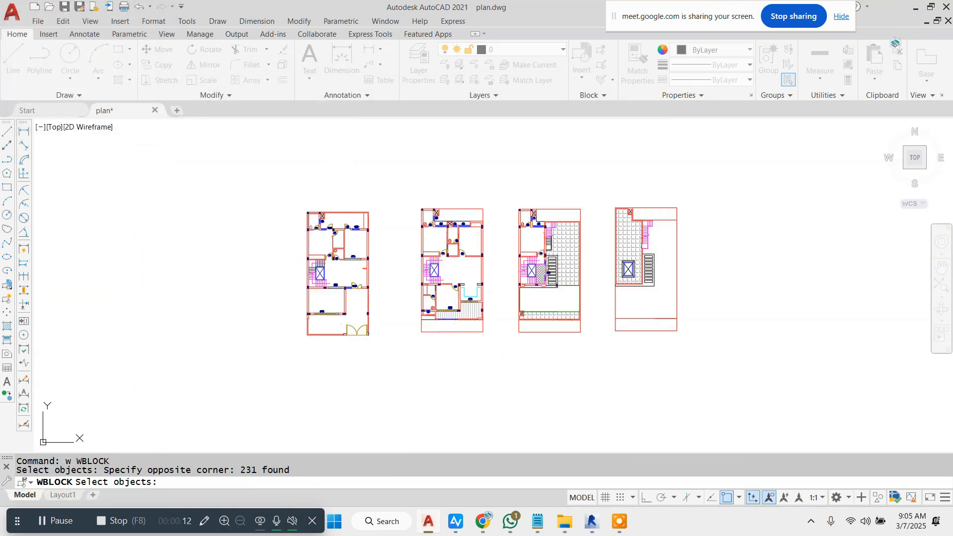
Step: Write all objects of the second floor plan out to a drawing file named 2 on the Desktop
type("w")
key("Return")
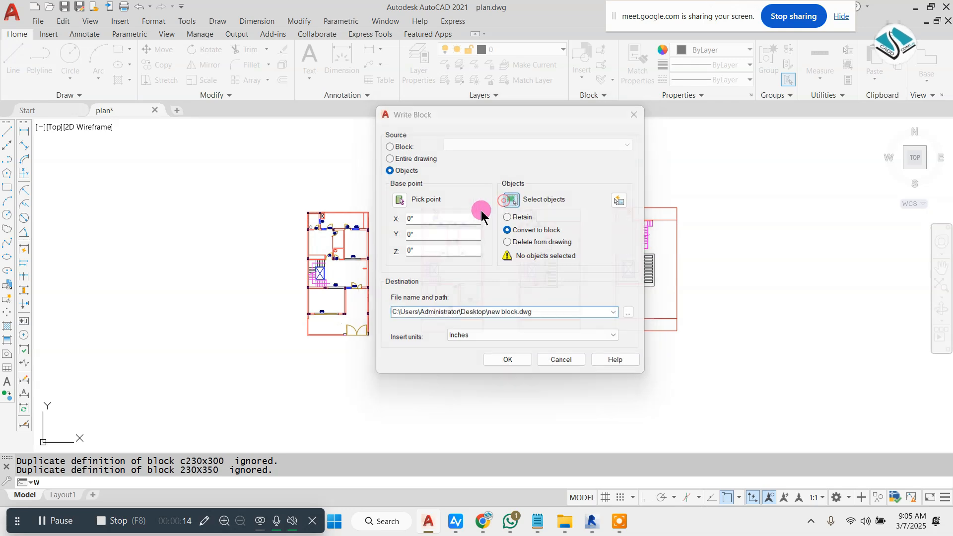
left_click(511, 198)
left_click(500, 185)
left_click(388, 362)
right_click(632, 349)
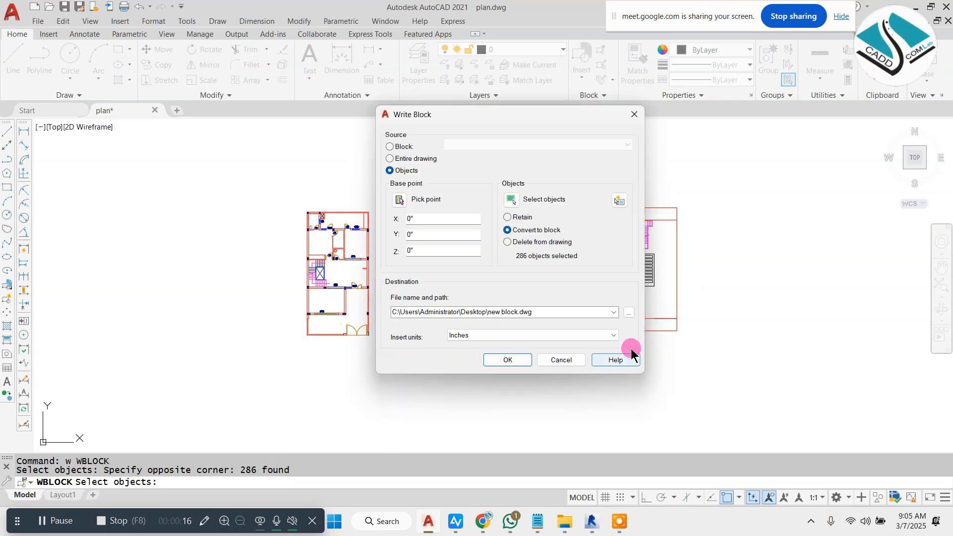
left_click(629, 313)
left_click(174, 223)
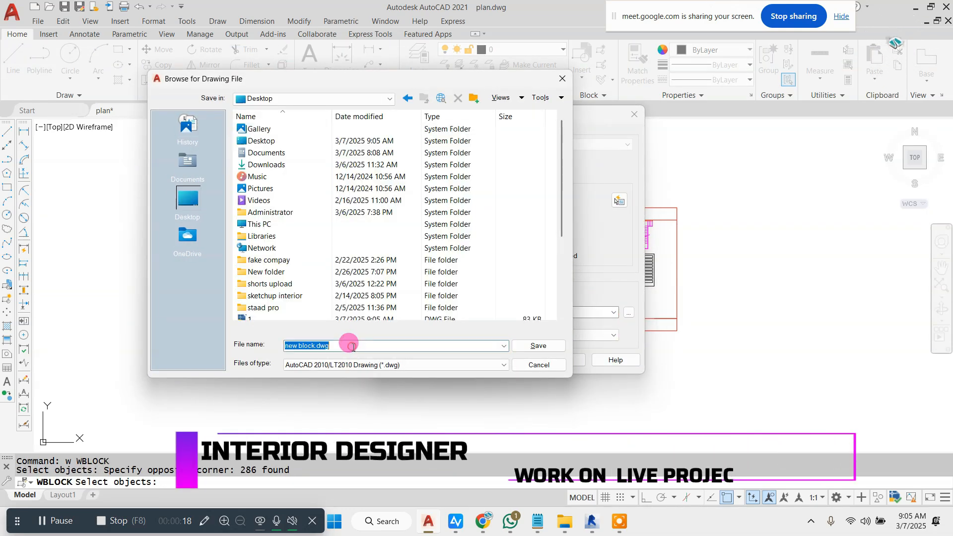
type("2")
left_click(542, 346)
left_click(491, 354)
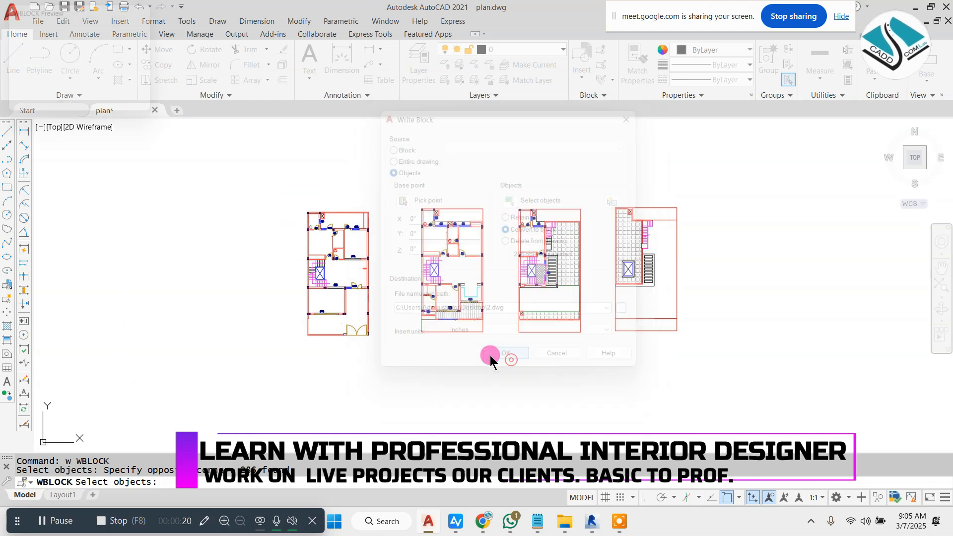
Step: Write all objects of the third floor plan out to a drawing file named 3 on the Desktop
type("w")
key("Return")
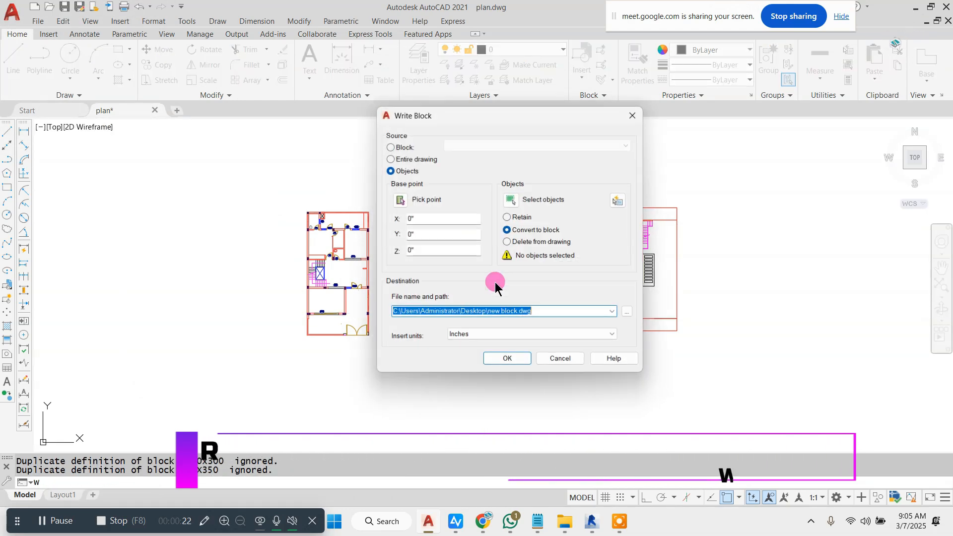
left_click(510, 199)
left_click(588, 198)
left_click(505, 353)
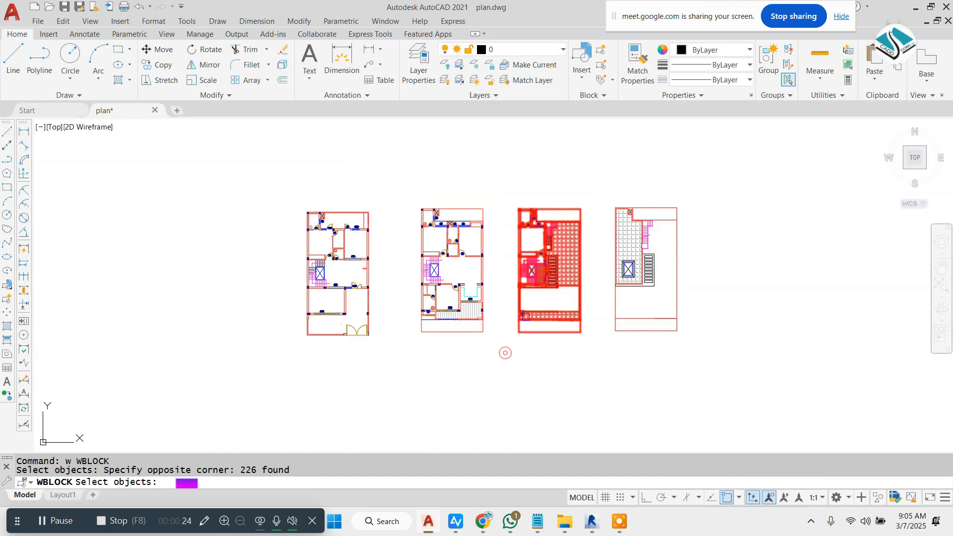
key("Return")
left_click(627, 314)
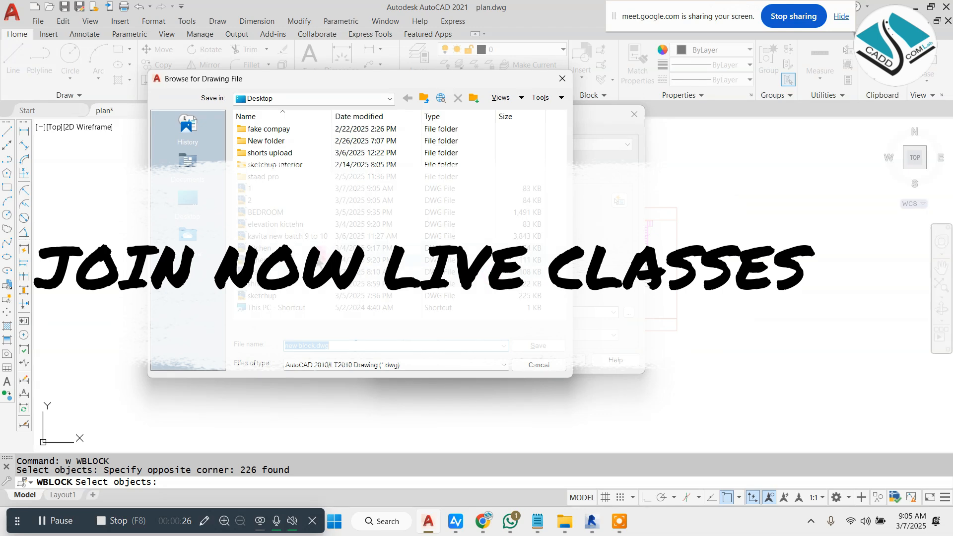
left_click(207, 210)
left_click(356, 344)
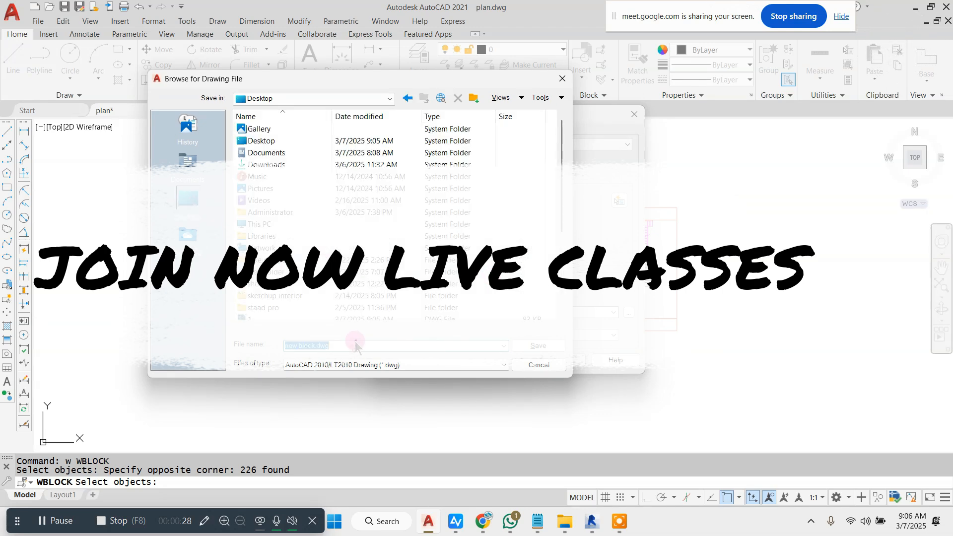
type("3")
left_click(538, 346)
left_click(497, 362)
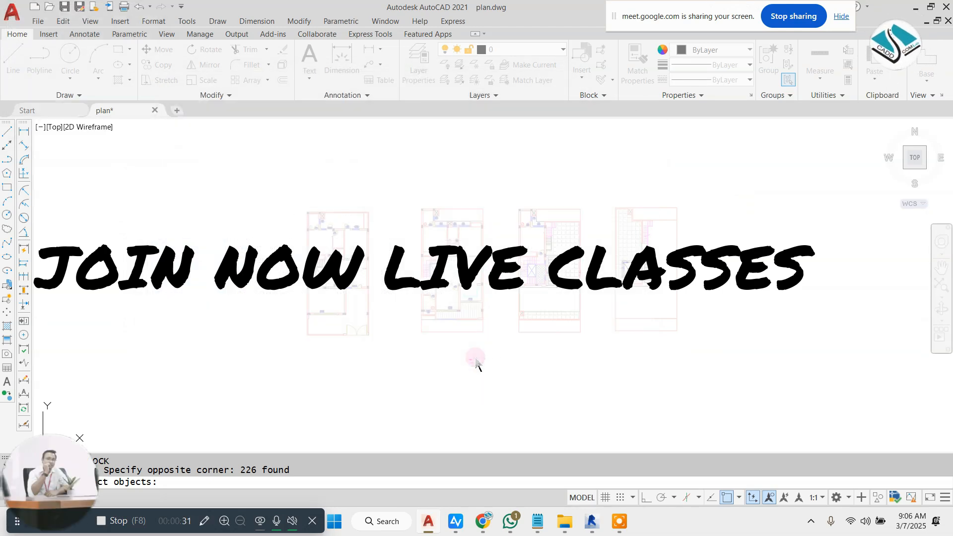
Step: Write all objects of the fourth floor plan out to a drawing file named 4 on the Desktop
key("Return")
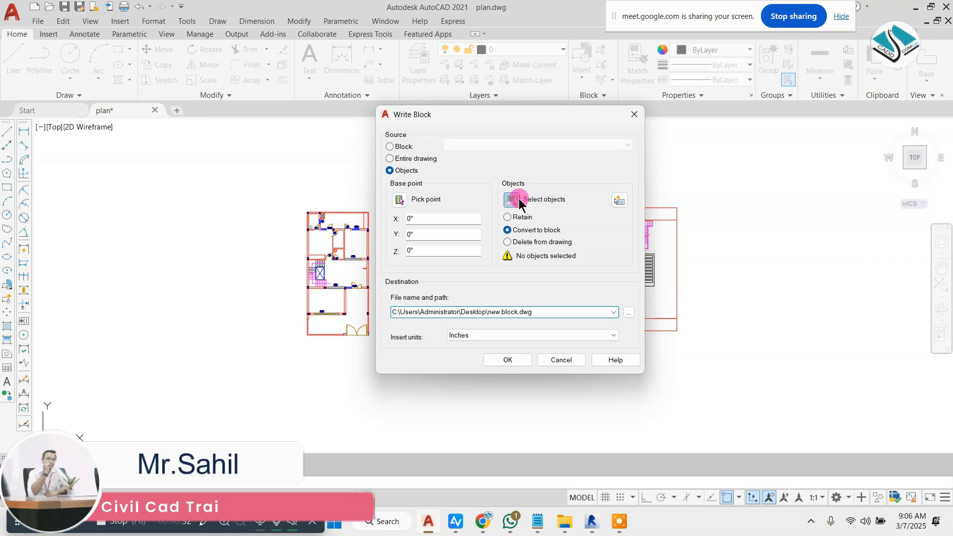
left_click(519, 200)
left_click(736, 199)
left_click(588, 356)
key("Return")
left_click(628, 312)
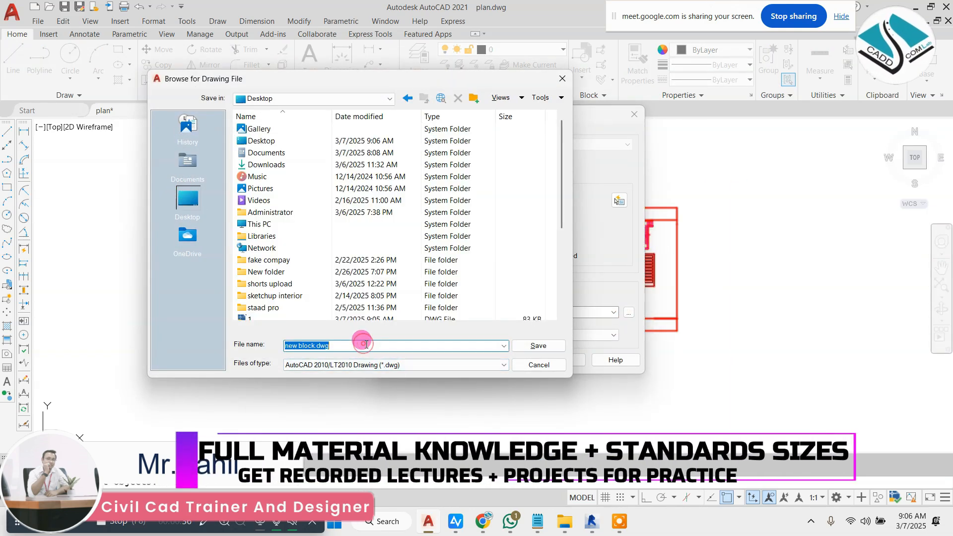
scroll(379, 249, "down", 4)
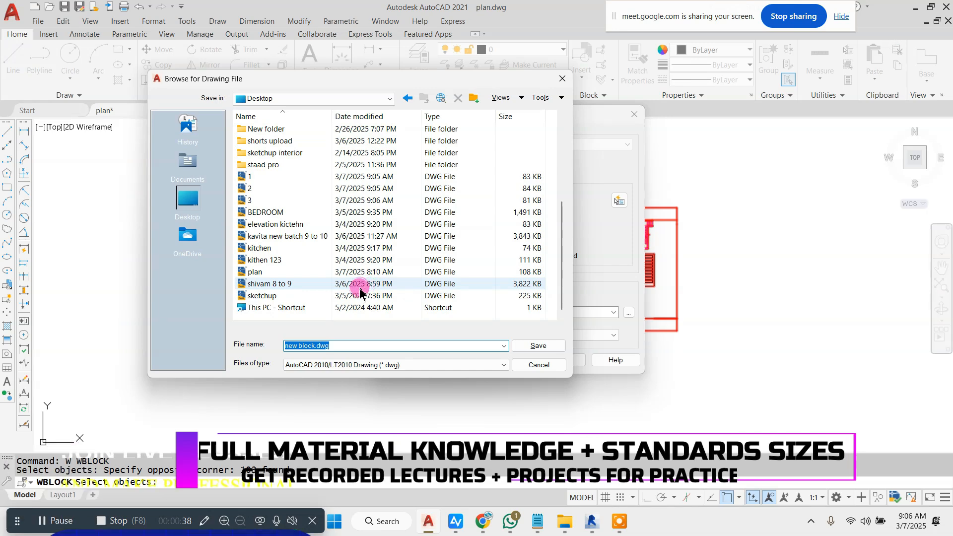
type("4")
left_click(531, 345)
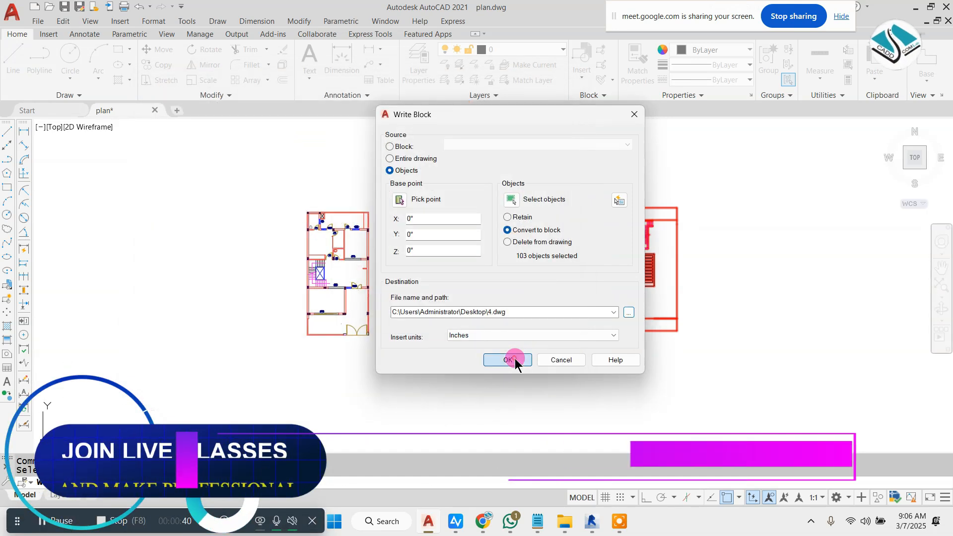
left_click(514, 359)
Step: Clear any active selection and close the plan drawing without saving its changes
left_click(743, 283)
key("Escape")
key("Escape")
key("Escape")
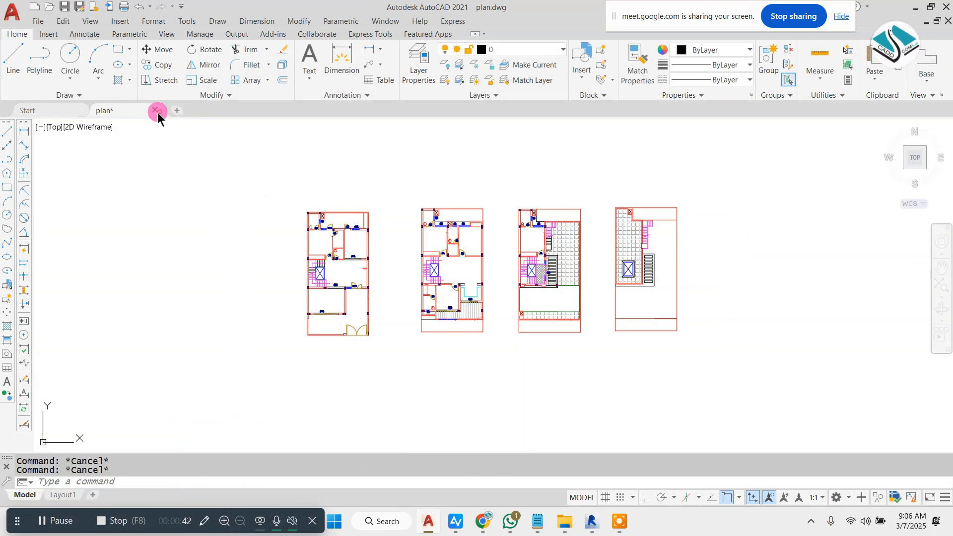
left_click(155, 111)
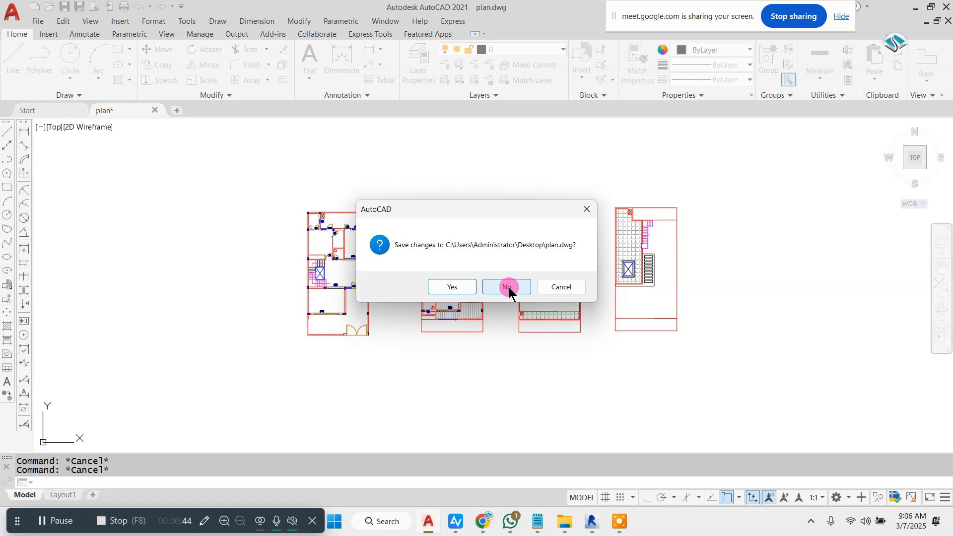
left_click(507, 288)
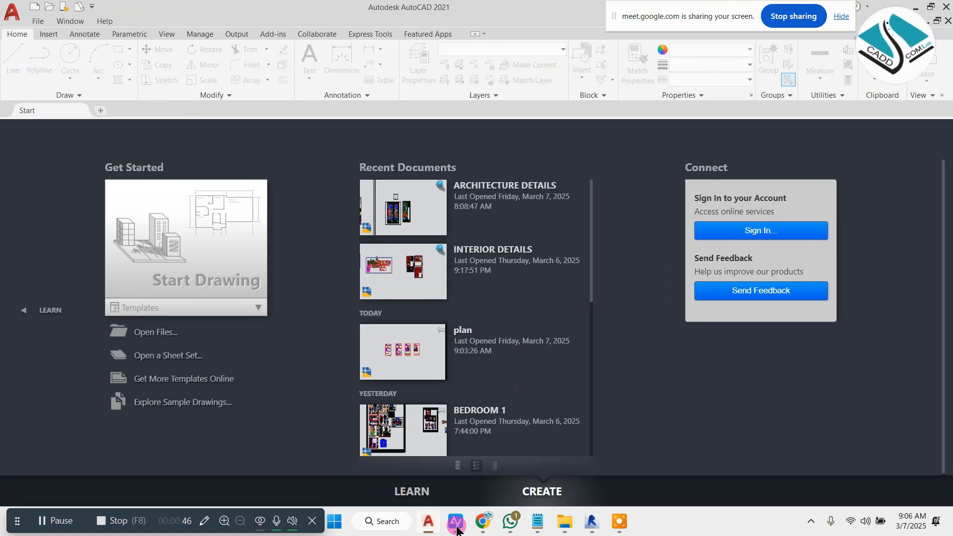
Step: Switch to Revit and open the South building elevation view
left_click(591, 521)
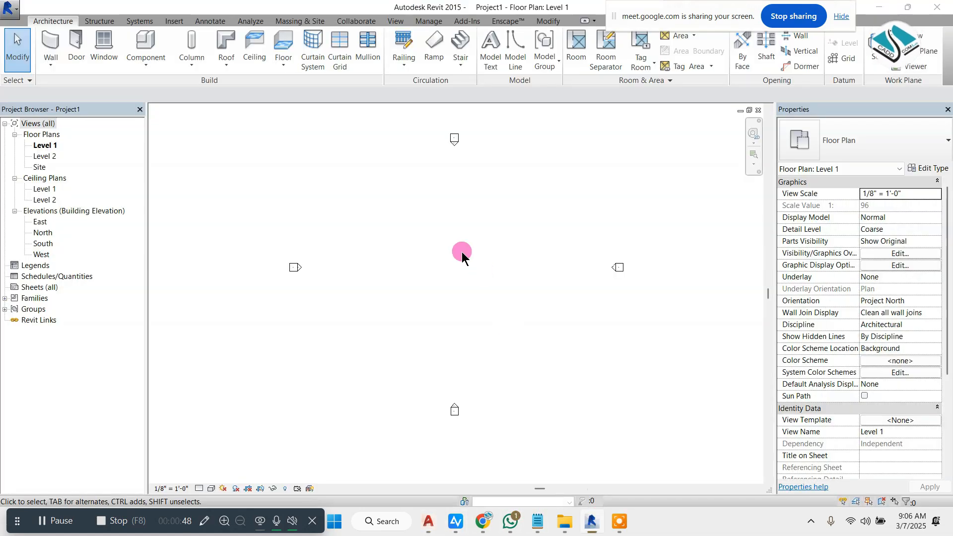
double_click(47, 245)
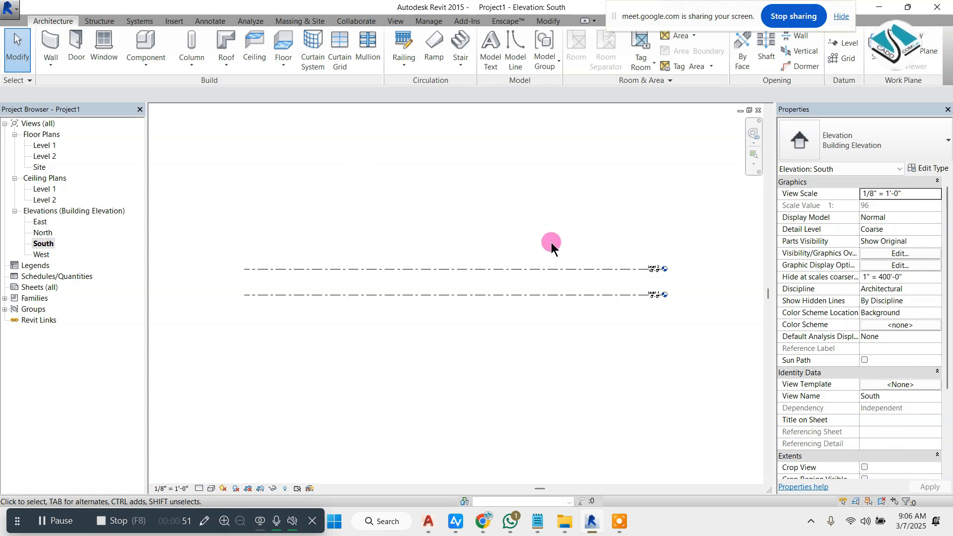
left_click(844, 44)
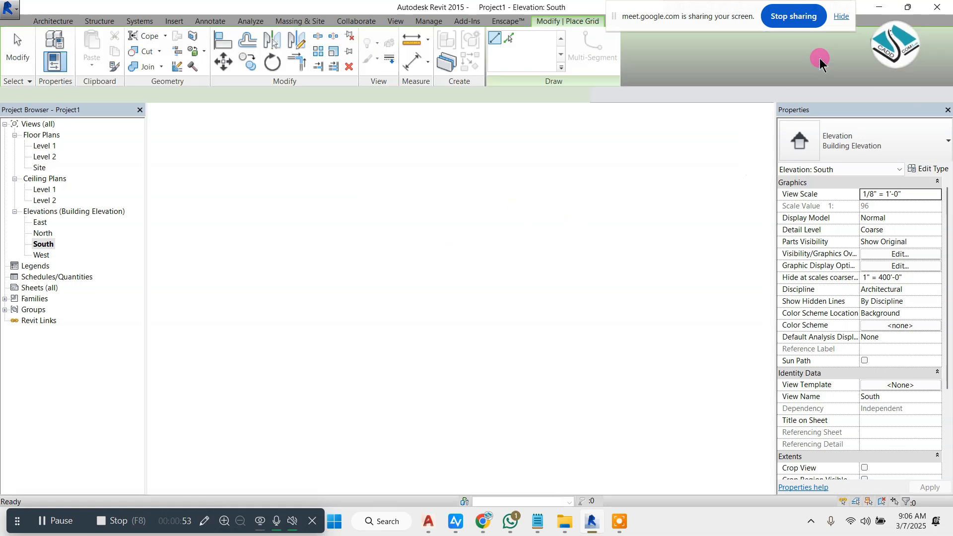
key("Escape")
left_click(845, 45)
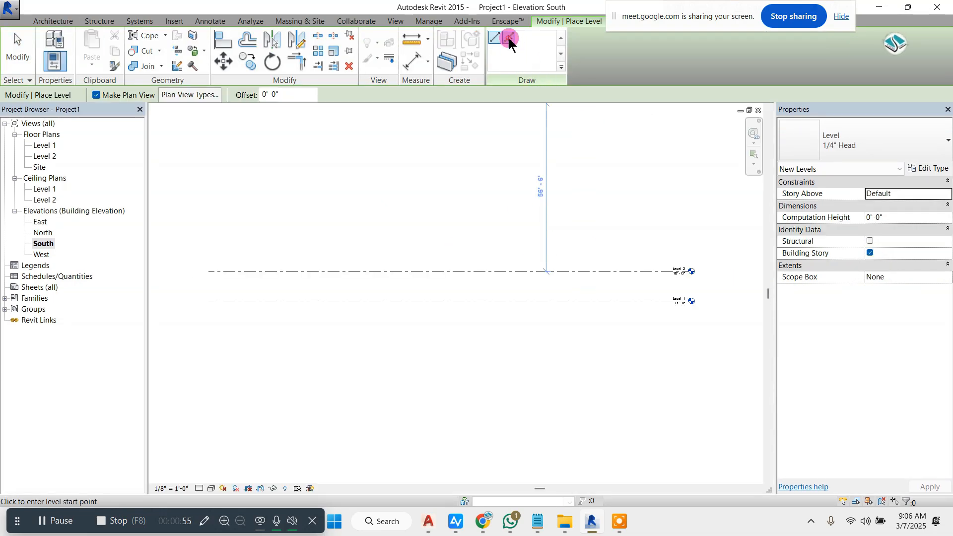
key("Escape")
key("Escape")
Step: Set the elevation of Level 2 to 11' in the South elevation view
scroll(671, 271, "up", 3)
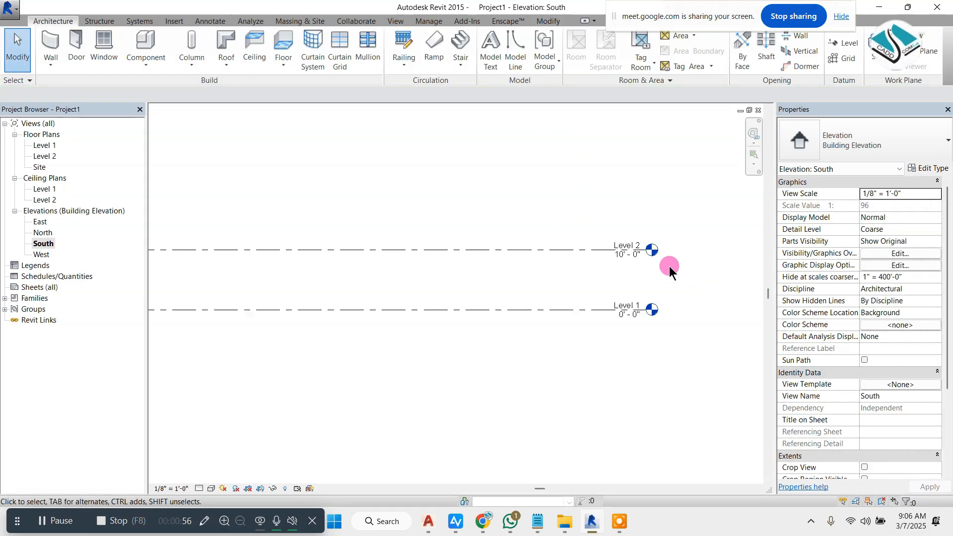
left_click(628, 257)
left_click_drag(628, 259, 630, 262)
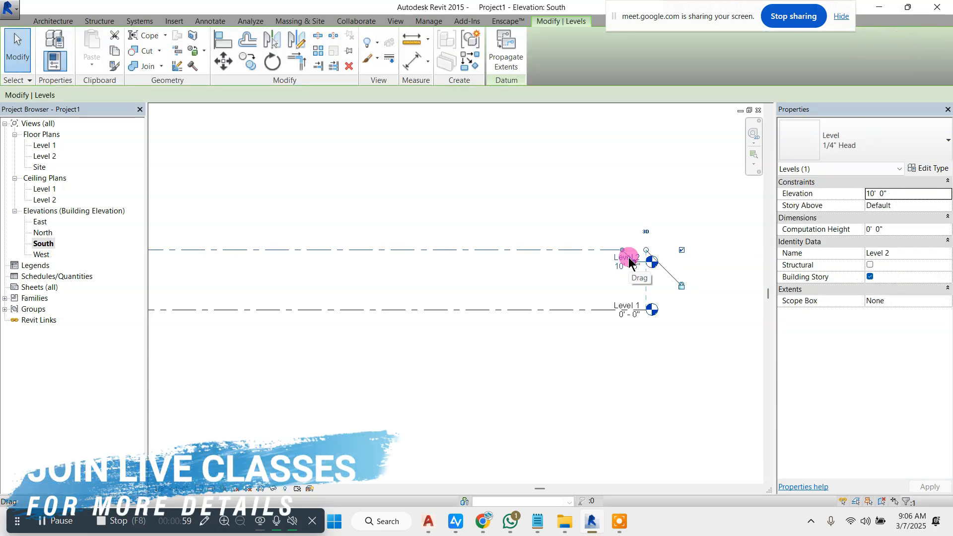
type("11")
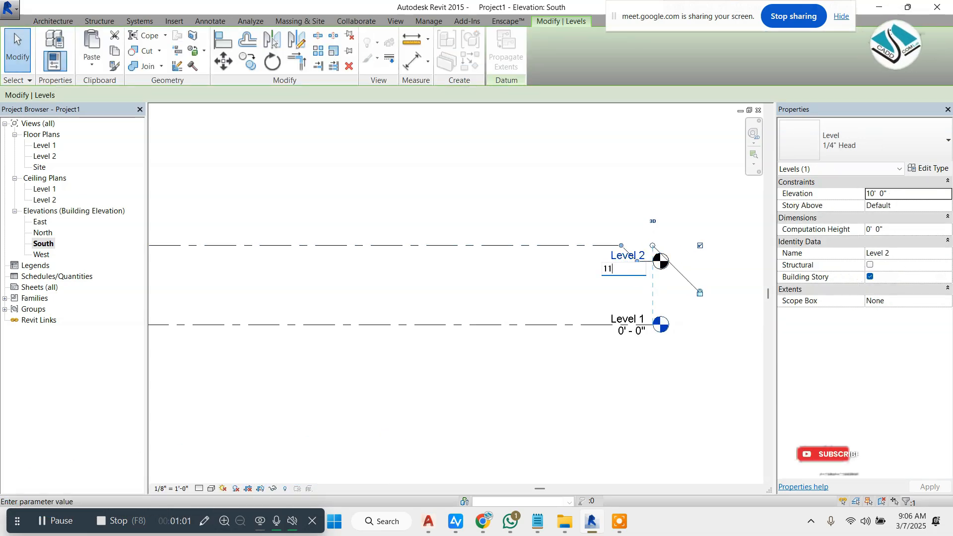
key("Return")
left_click(568, 304)
Step: Set up level placement by picking existing lines, with an offset of 11'
scroll(571, 298, "down", 3)
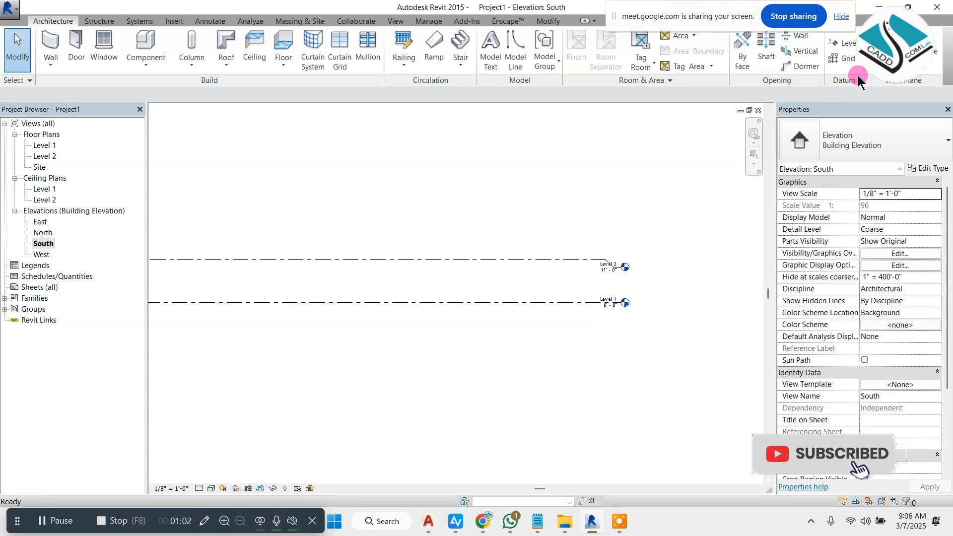
left_click(848, 44)
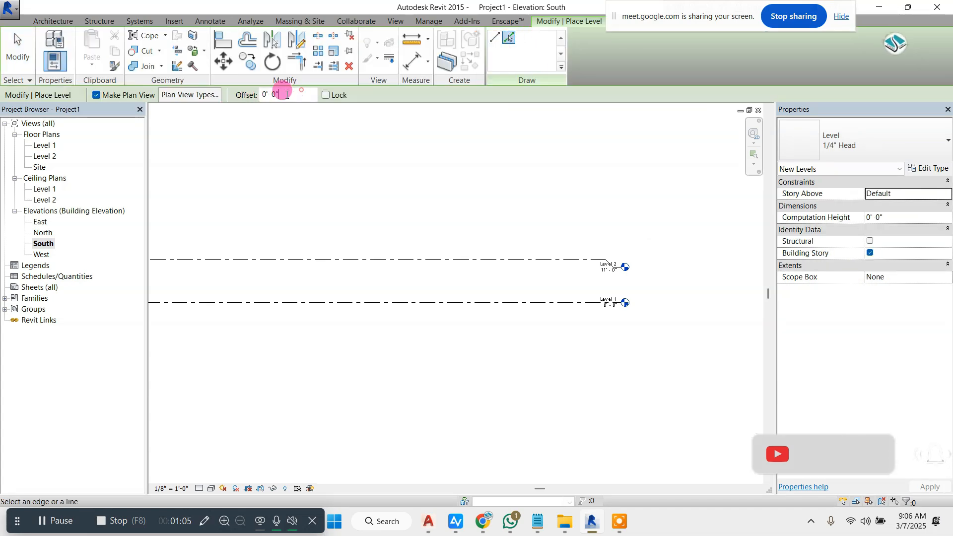
left_click_drag(287, 94, 235, 106)
type("'11")
key("Return")
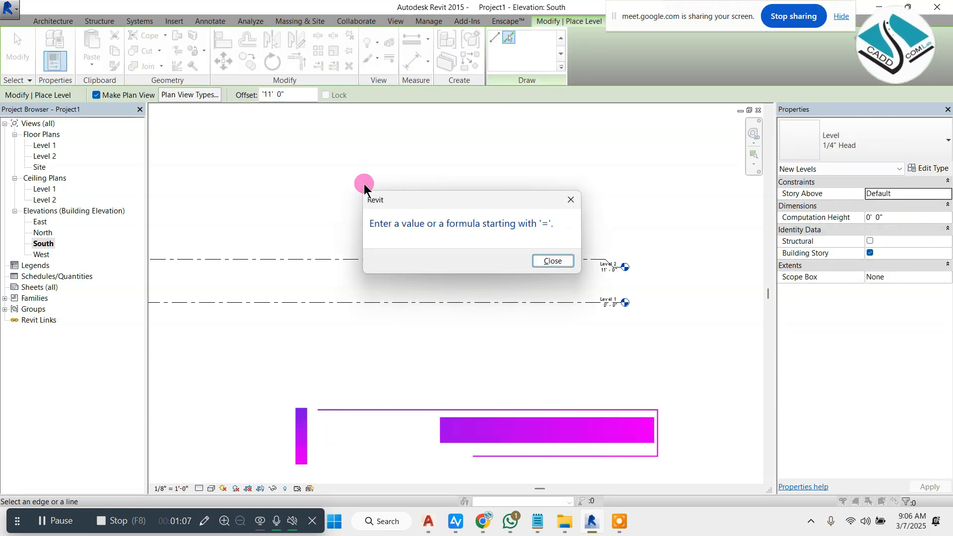
key("Return")
type("1'1")
key("Return")
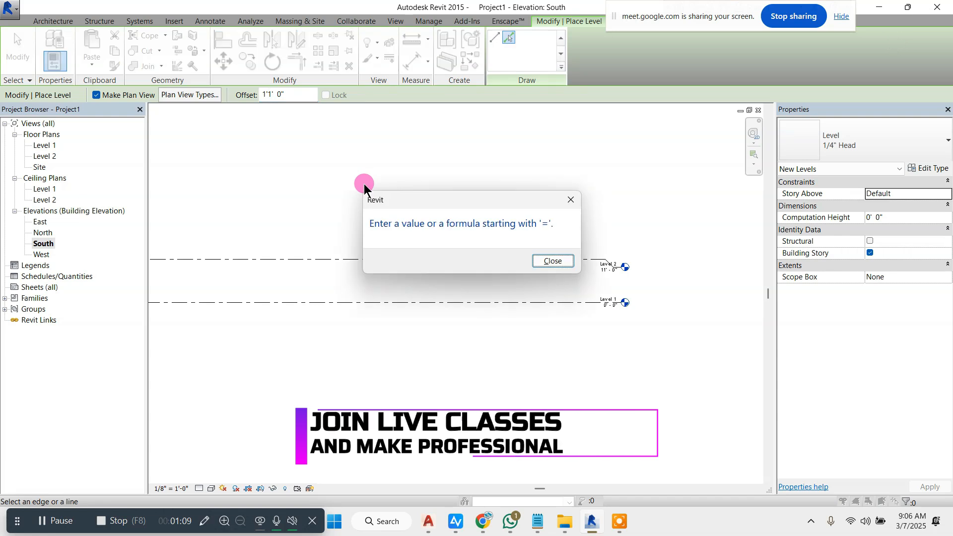
key("Return")
key("BackSpace")
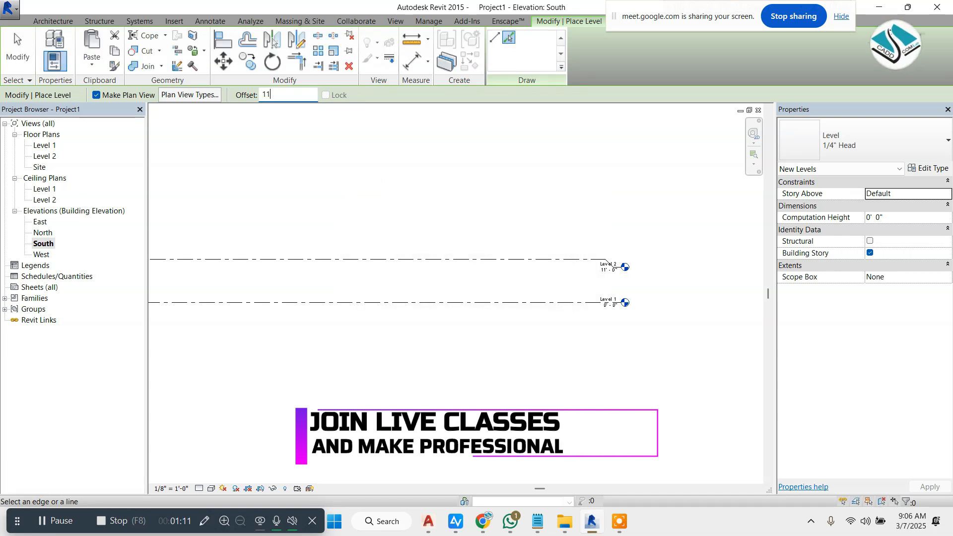
Step: Add Levels 3 to 6 above Level 2 by offsetting each one from the level line below
left_click(560, 259)
left_click(553, 216)
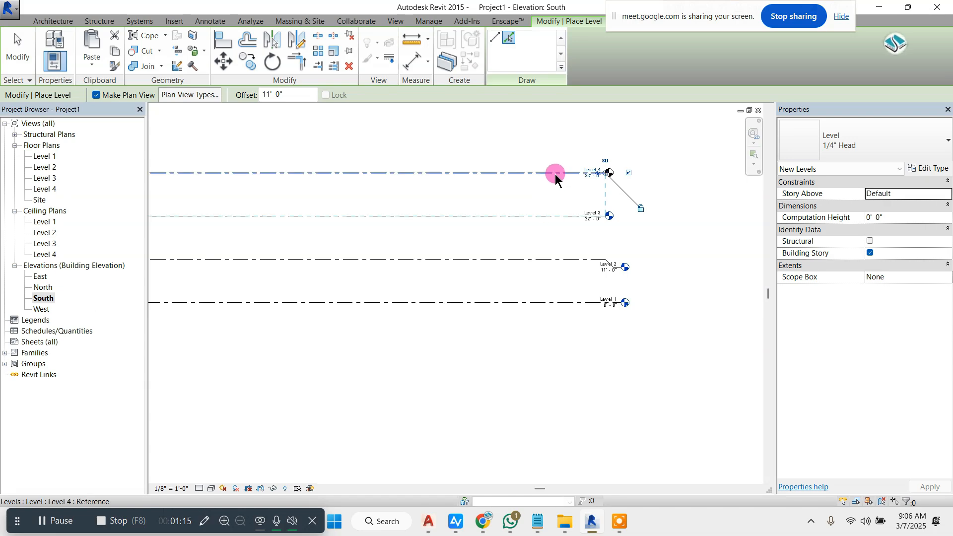
left_click(559, 172)
scroll(519, 152, "down", 1)
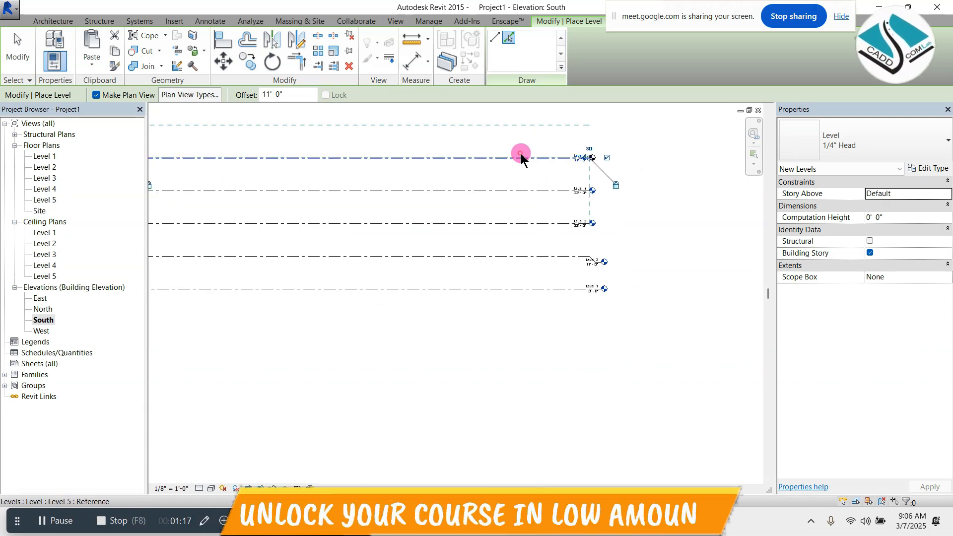
left_click(521, 158)
key("Escape")
key("Escape")
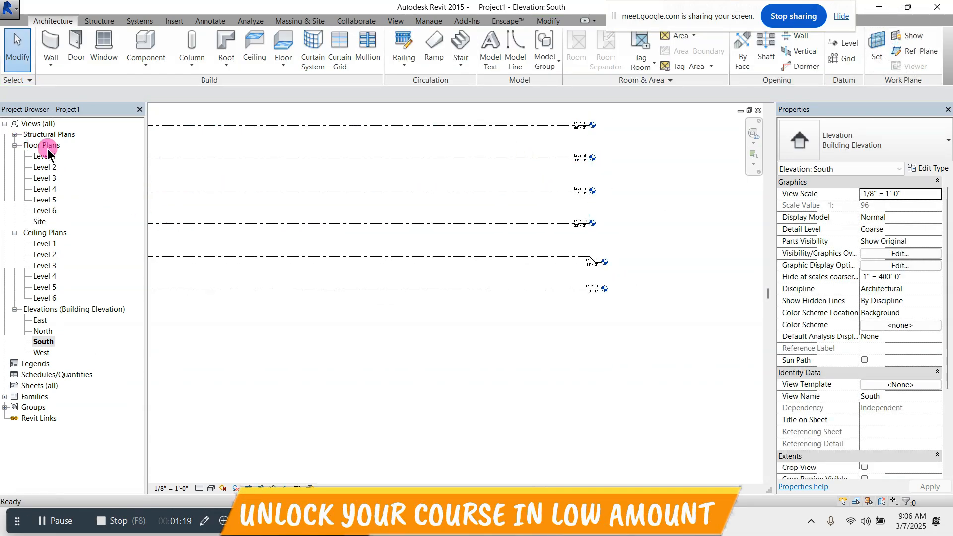
Step: Open the Level 1 floor plan and import the DWG file 1 from the Desktop into it
double_click(45, 156)
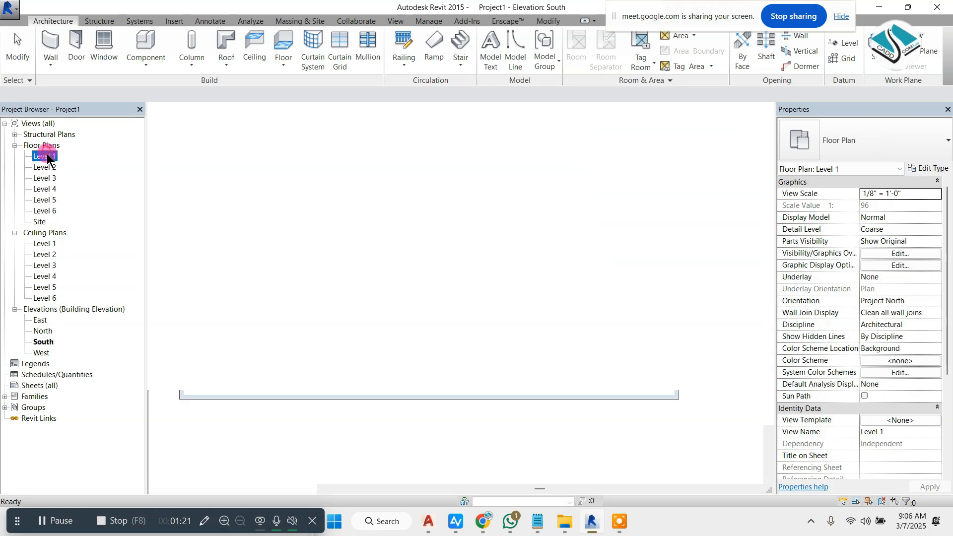
left_click(175, 21)
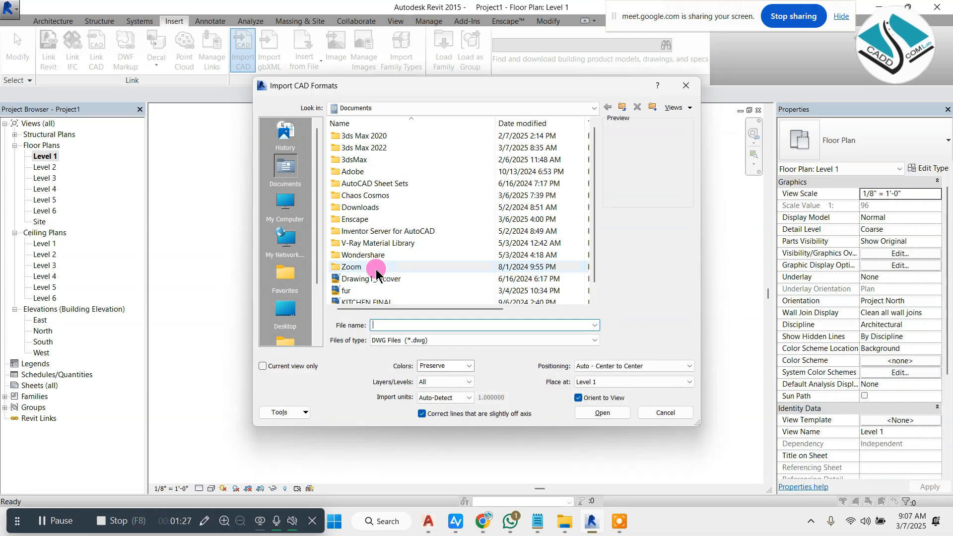
scroll(374, 271, "down", 1)
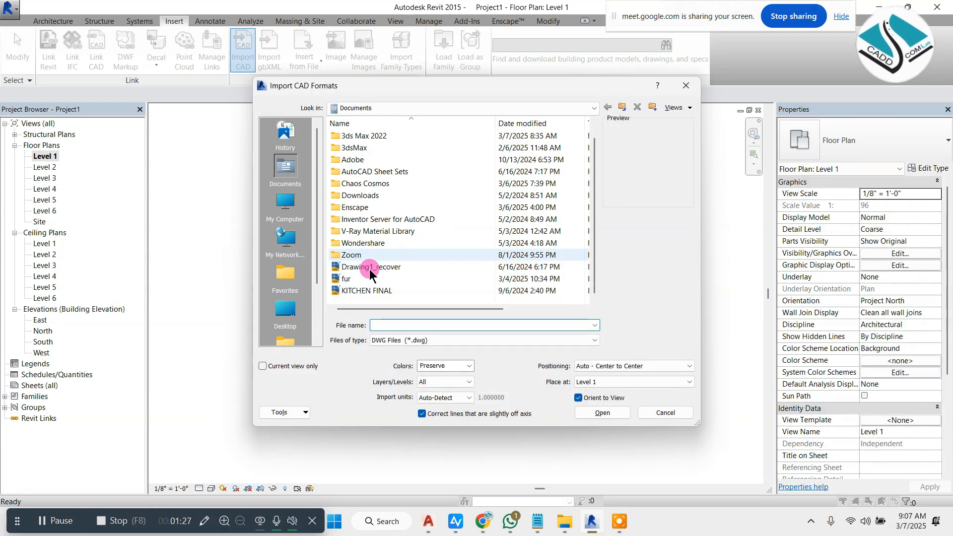
left_click(286, 313)
scroll(465, 255, "down", 3)
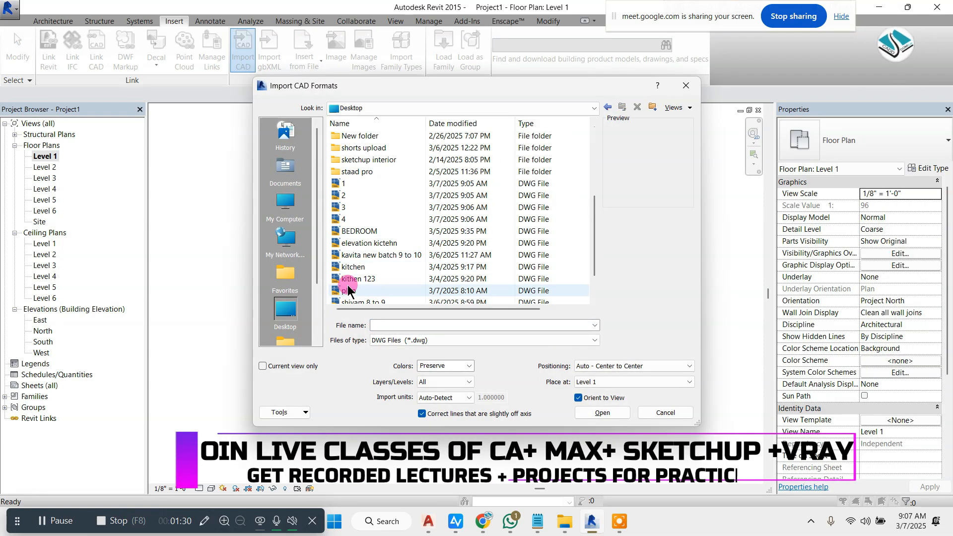
left_click(365, 183)
left_click(603, 412)
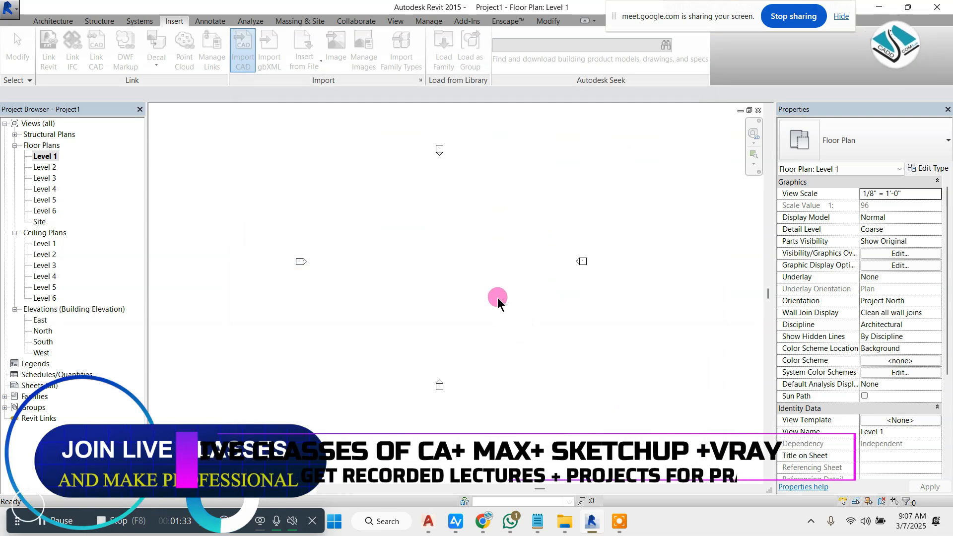
scroll(450, 251, "up", 5)
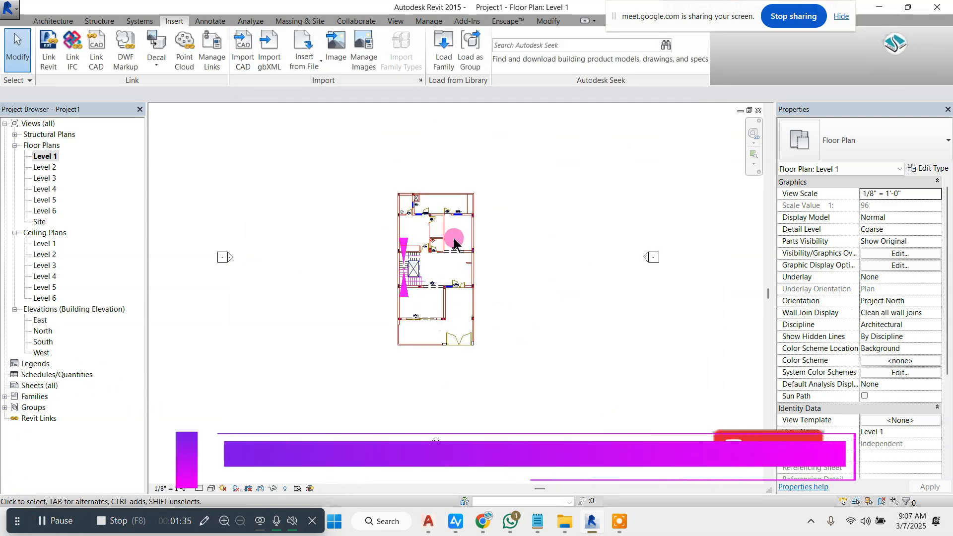
Step: Duplicate the Generic - 8" wall type as 9" and set the new walls' unconnected height to 11'
left_click(49, 20)
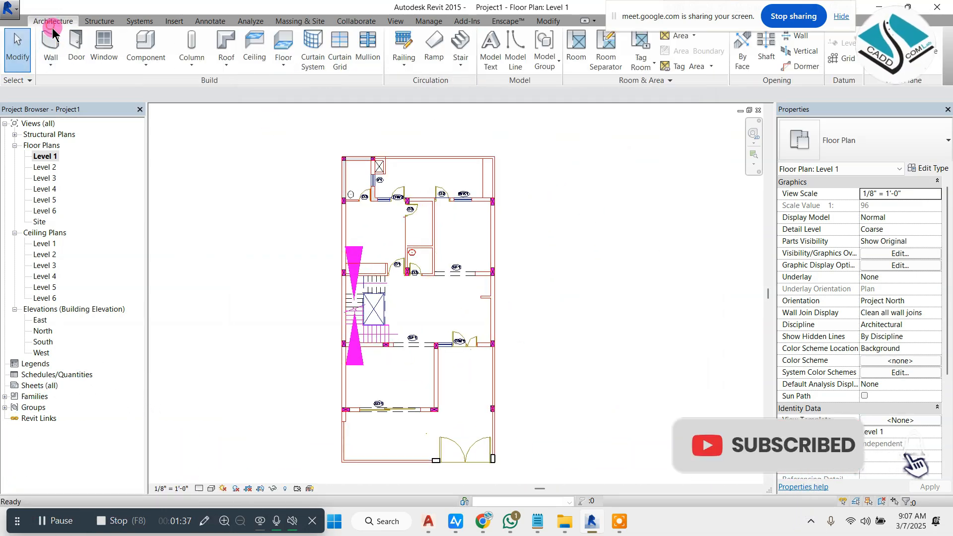
left_click(930, 168)
left_click(891, 102)
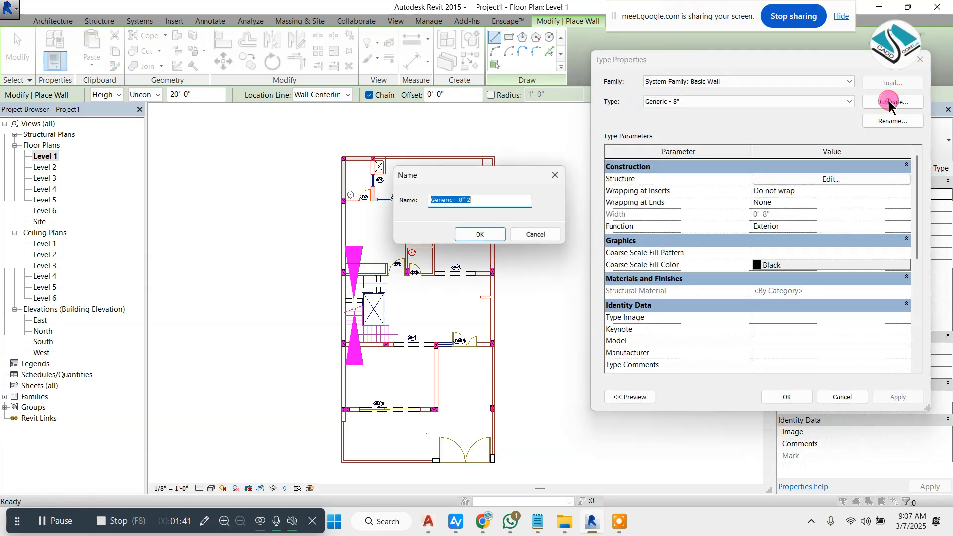
left_click(479, 235)
left_click(786, 396)
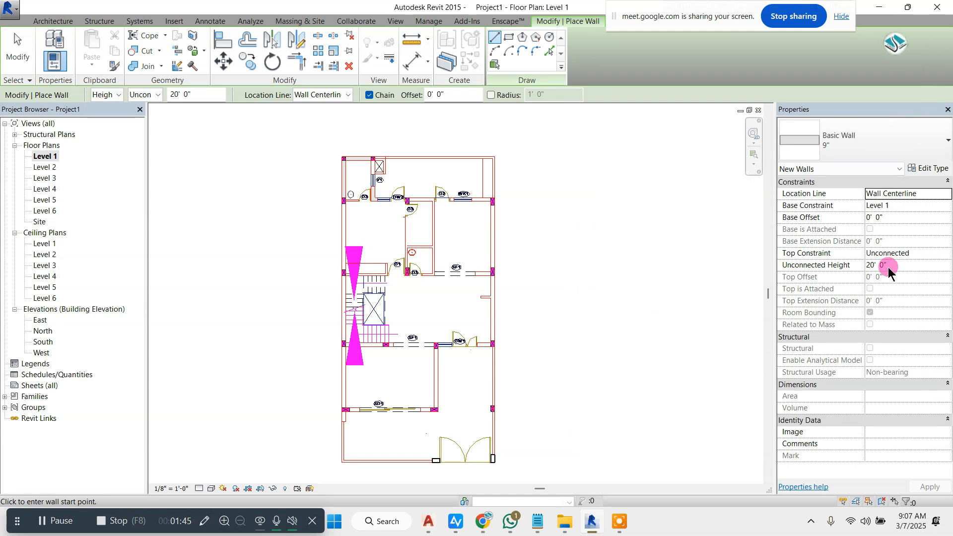
type("11")
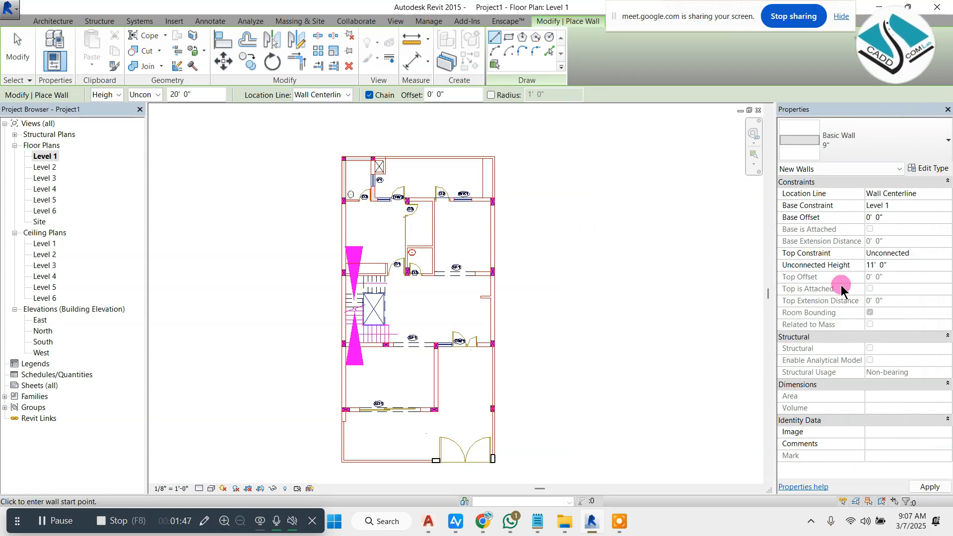
Step: Draw a 9" wall about 29' 2" long along the upper edge of the imported plan, from corner to corner
scroll(365, 120, "up", 4)
scroll(323, 200, "up", 6)
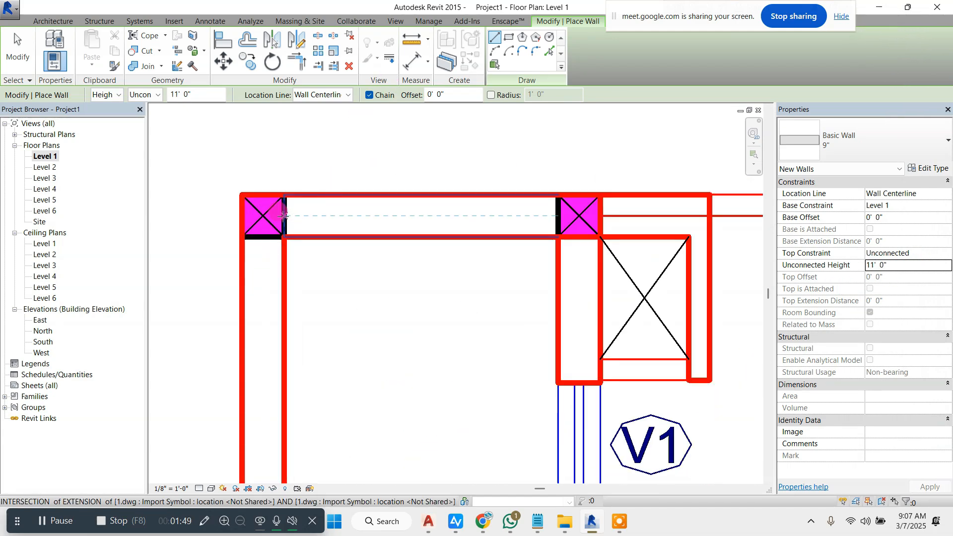
scroll(315, 208, "down", 6)
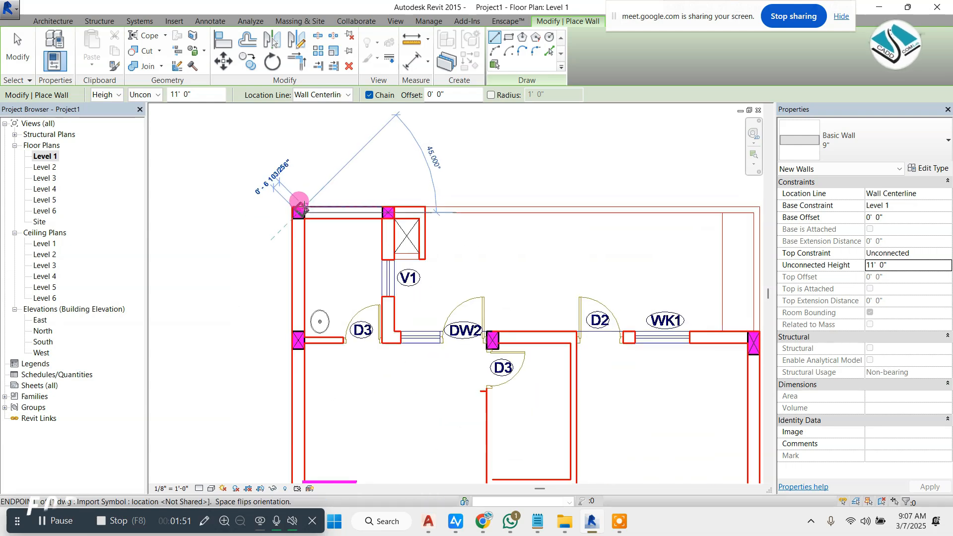
scroll(582, 208, "up", 2)
scroll(492, 203, "up", 4)
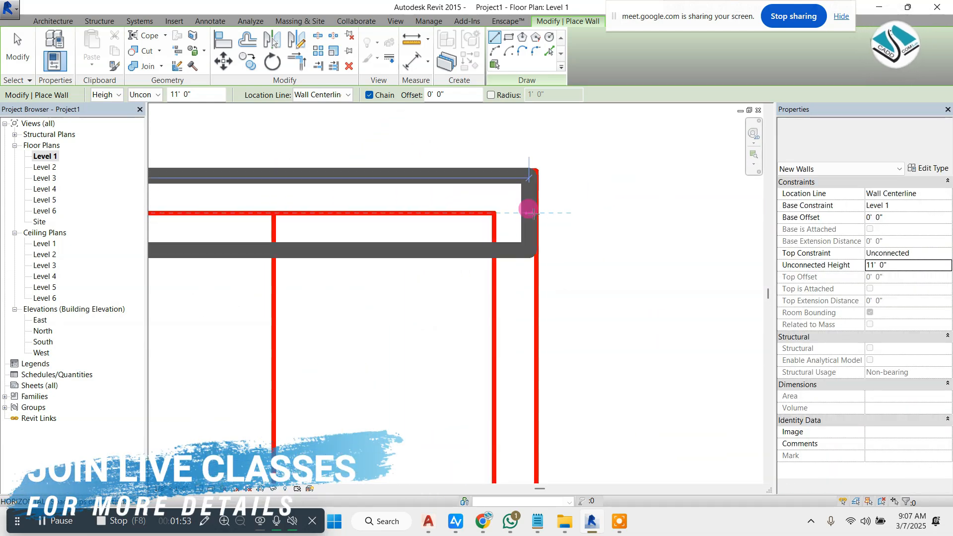
left_click(534, 213)
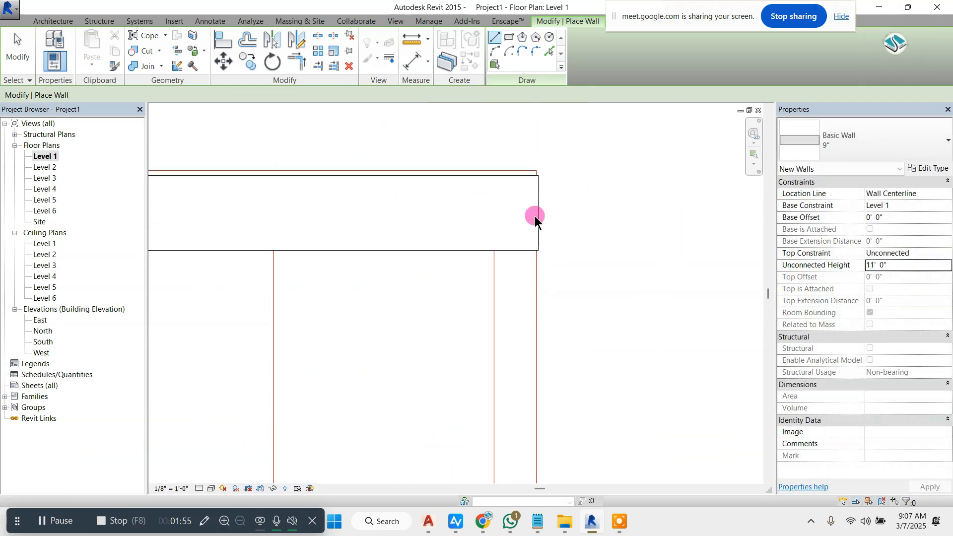
key("Escape")
key("Escape")
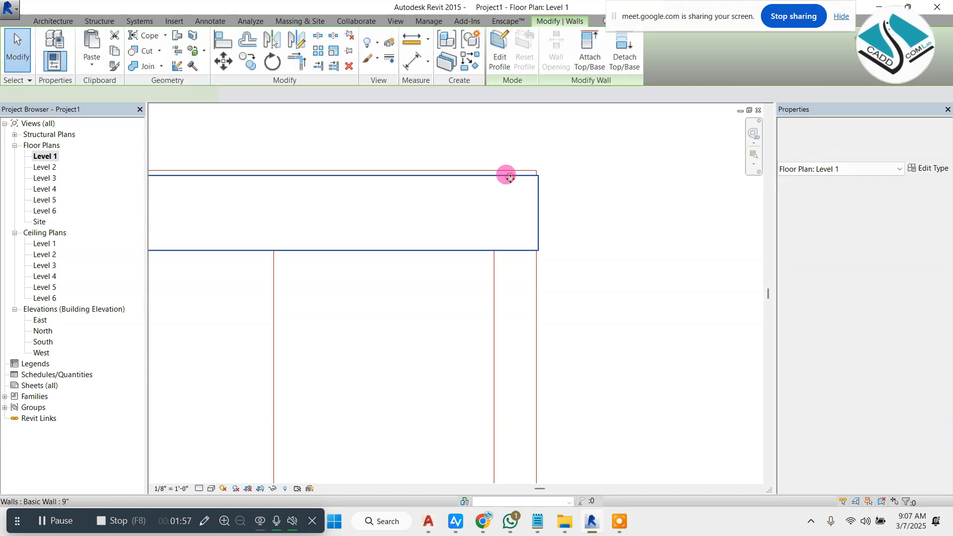
Step: Nudge the upper wall upward to line up with the outer edge of the imported plan
left_click(511, 182)
key("Up")
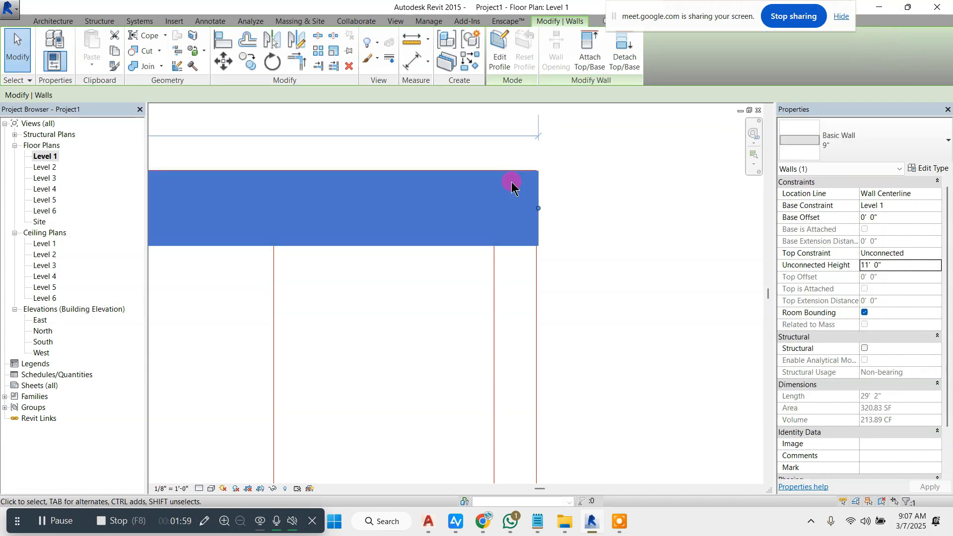
key("Escape")
Step: Draw a 9" wall down the plan's right side, from the upper wall to the bottom of the lowest magenta column
key("w")
key("a")
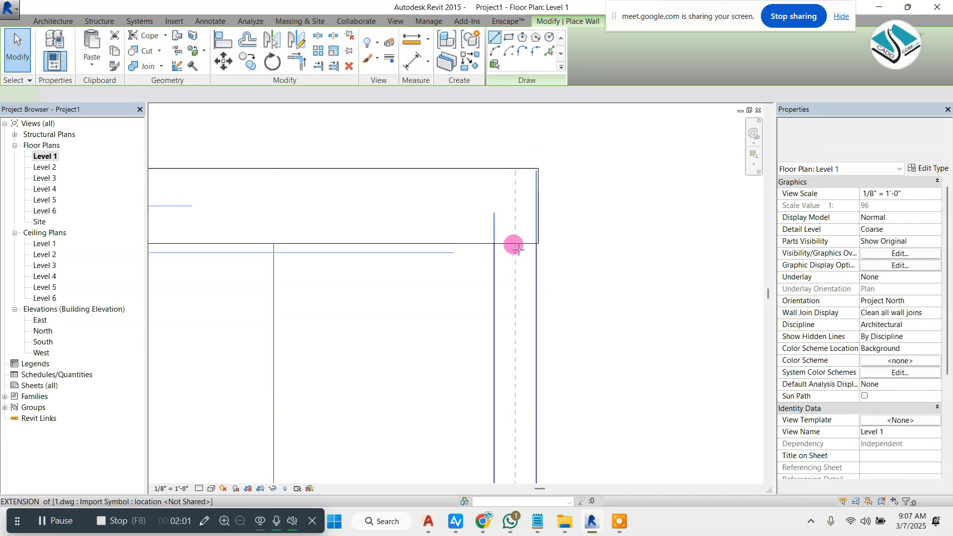
scroll(497, 162, "down", 4)
scroll(496, 161, "down", 4)
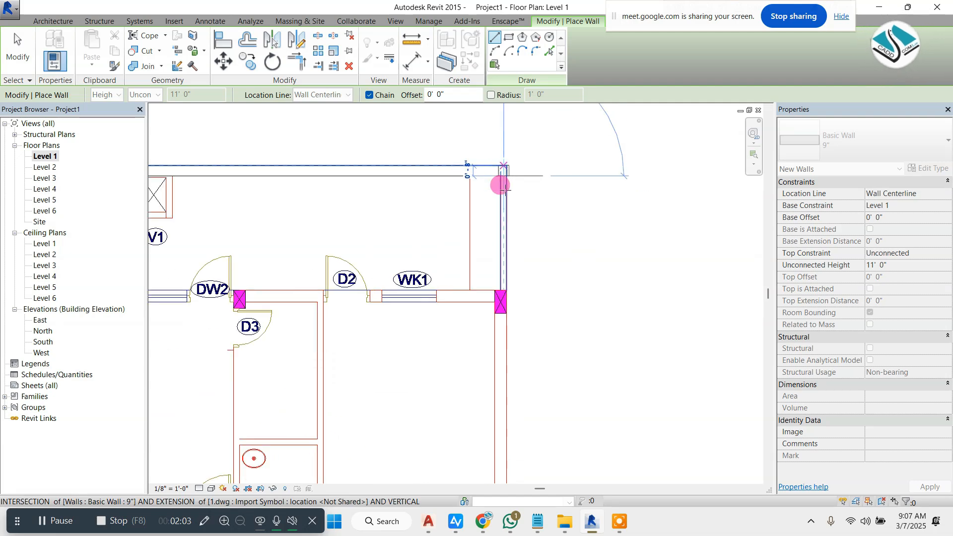
scroll(531, 297, "down", 3)
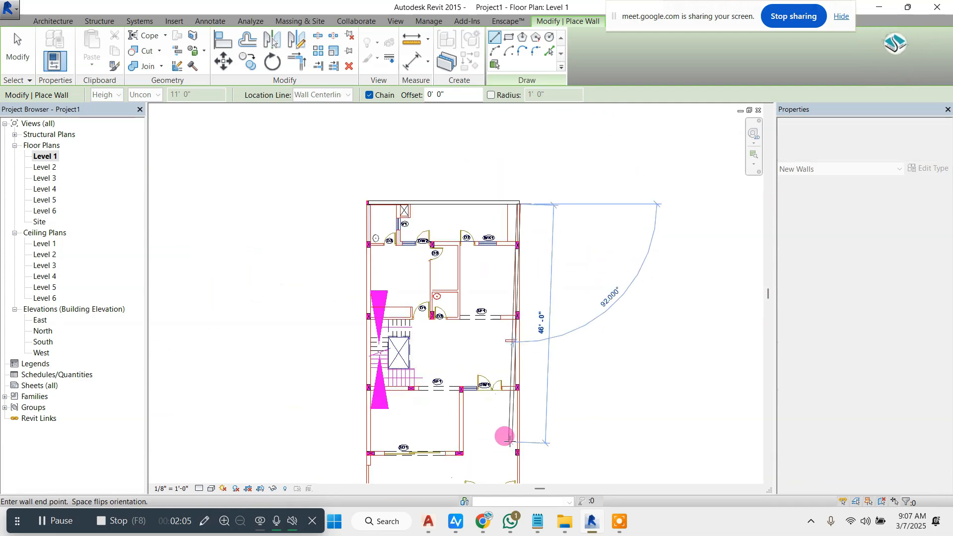
scroll(504, 376, "up", 8)
scroll(526, 245, "down", 3)
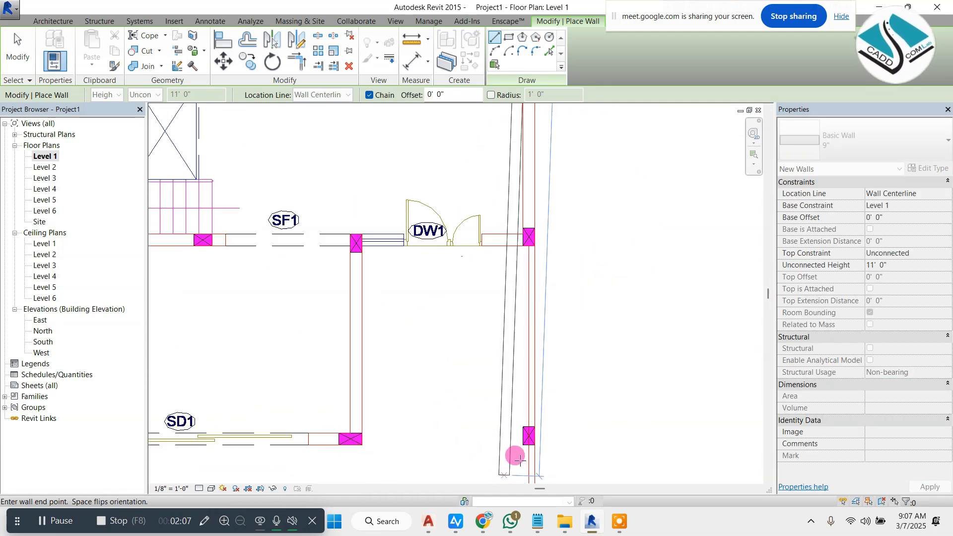
scroll(541, 417, "up", 5)
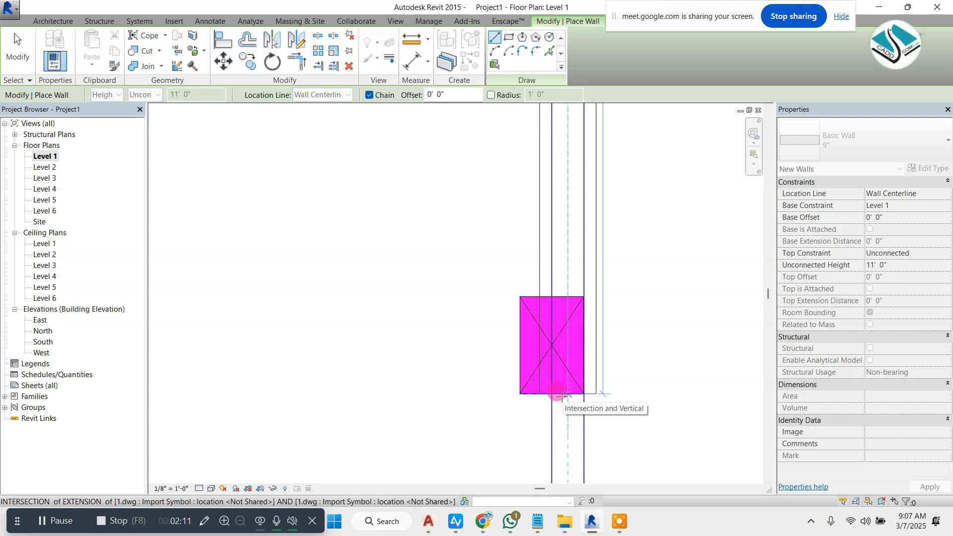
left_click(562, 396)
key("Escape")
key("Escape")
scroll(570, 395, "down", 4)
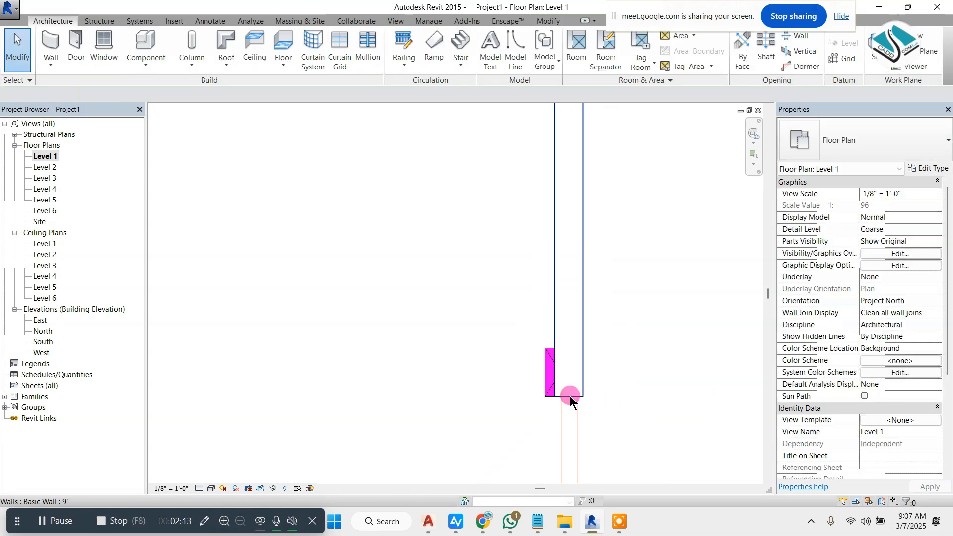
Step: Draw a 9" wall along the DW1 opening, from the right outer wall to the magenta column at the room corner
left_click(51, 47)
scroll(515, 209, "down", 4)
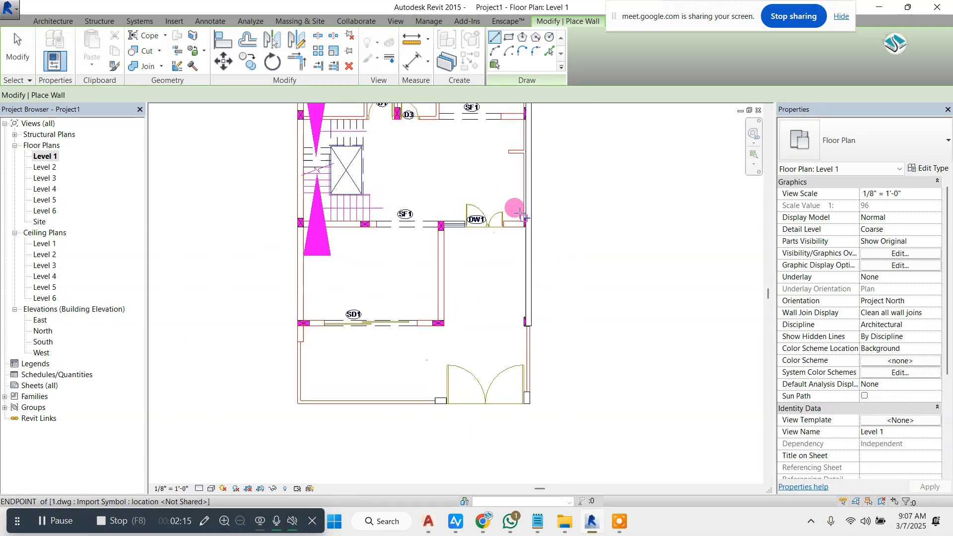
scroll(526, 215, "up", 6)
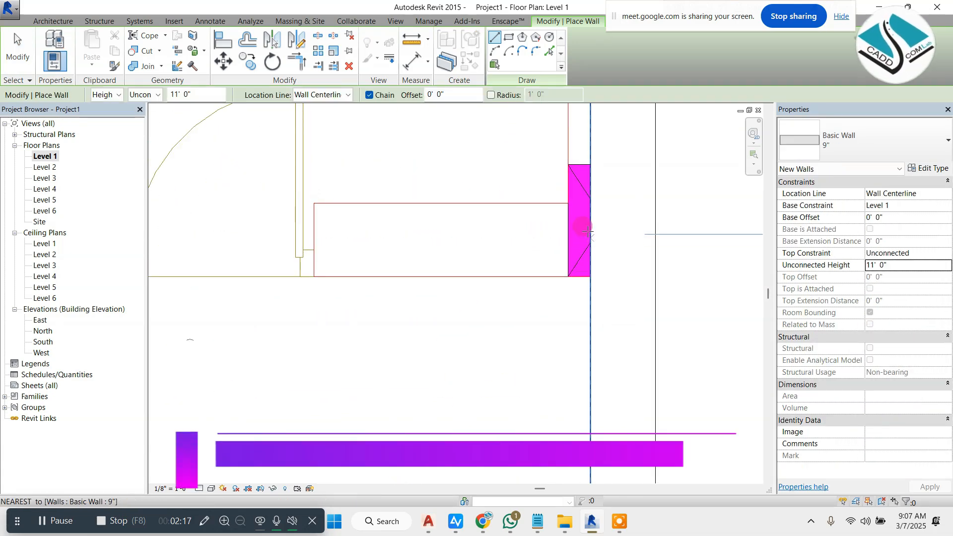
left_click(590, 240)
scroll(505, 241, "down", 5)
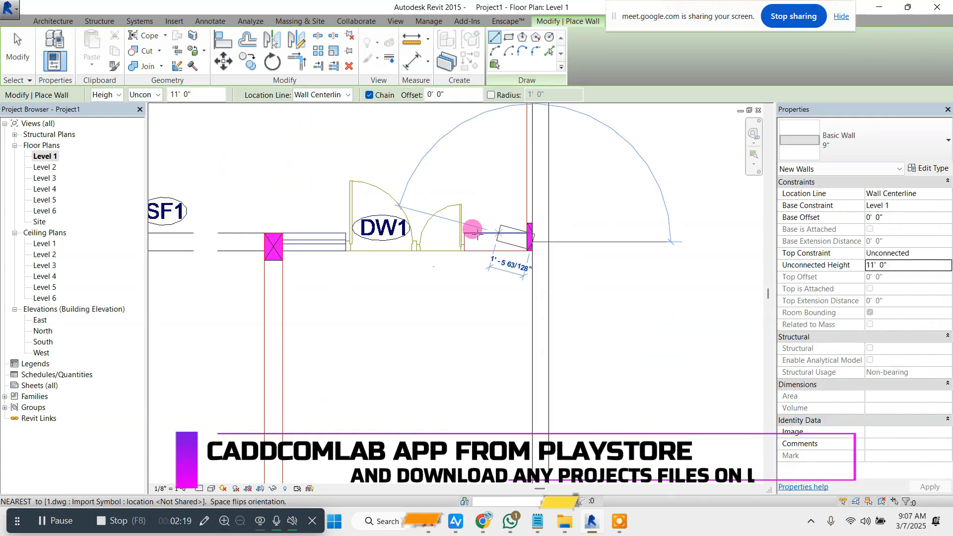
left_click(273, 247)
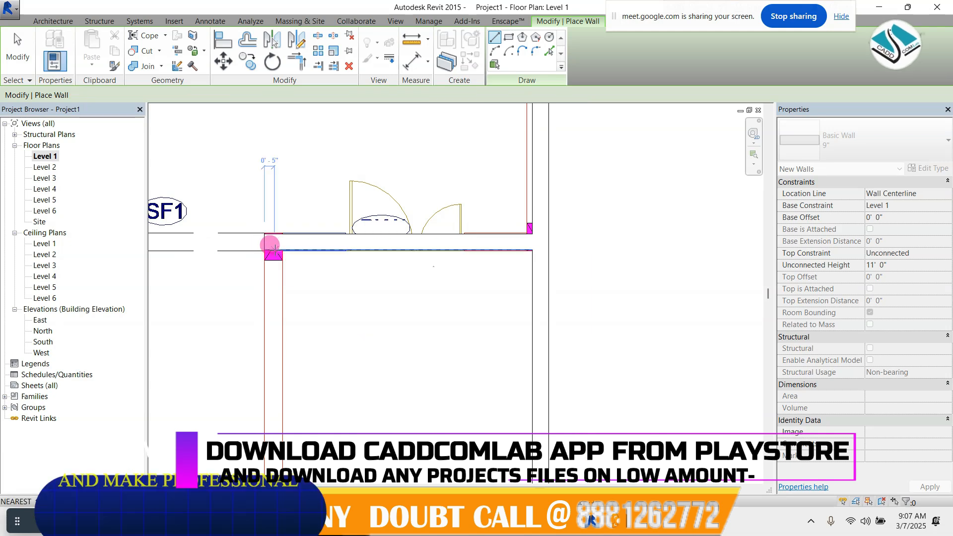
Step: Continue the 9" wall down from the column beside DW1 to the lower edge of the column at the end of SD1
scroll(419, 169, "down", 5)
scroll(370, 271, "up", 3)
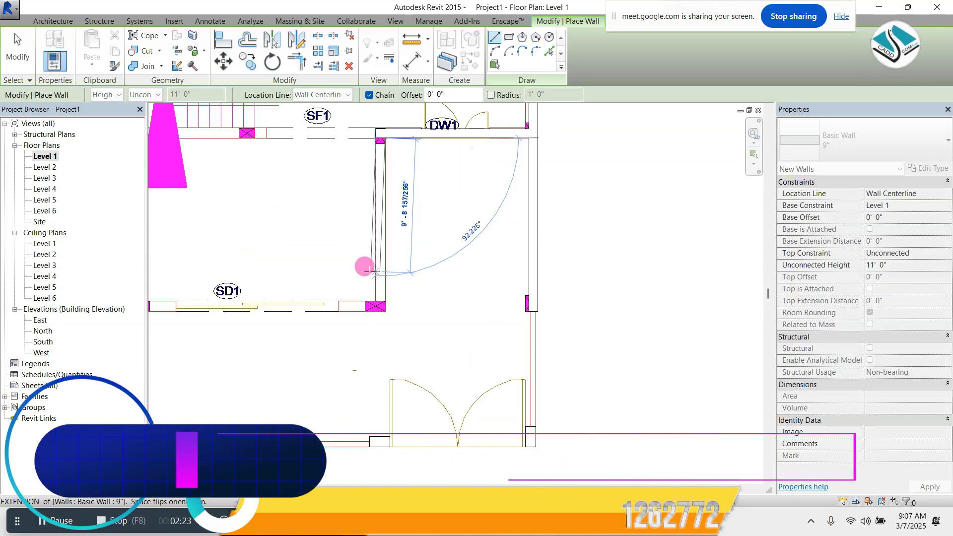
scroll(372, 271, "up", 4)
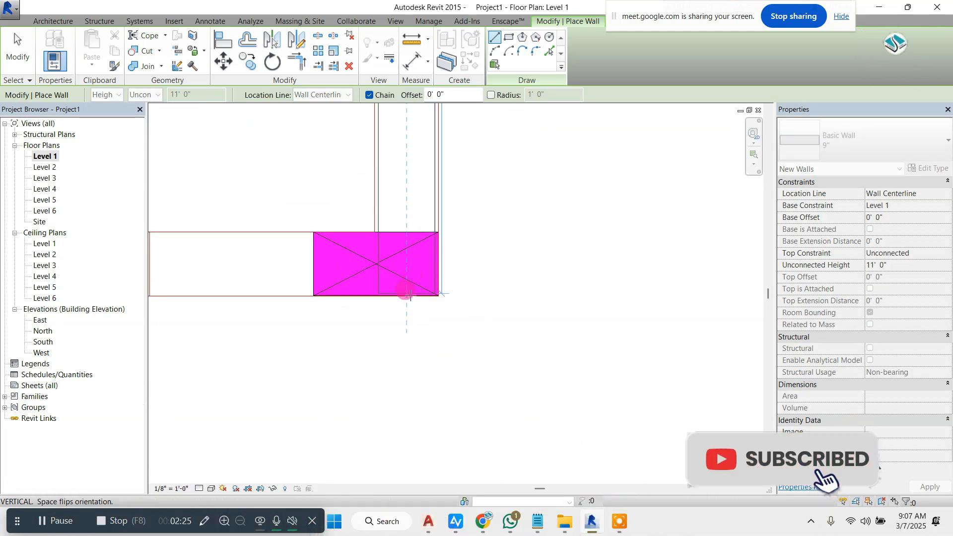
scroll(413, 295, "up", 2)
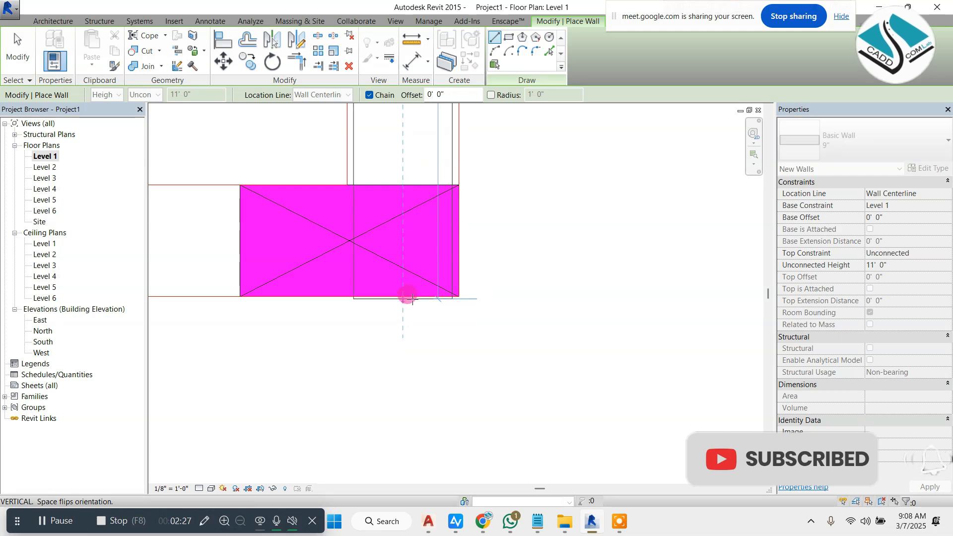
left_click(411, 295)
key("Escape")
Step: Draw a 9" wall about 17' 11" long along the SD1 opening, ending at the plan's left outer edge
left_click(351, 240)
scroll(603, 269, "down", 6)
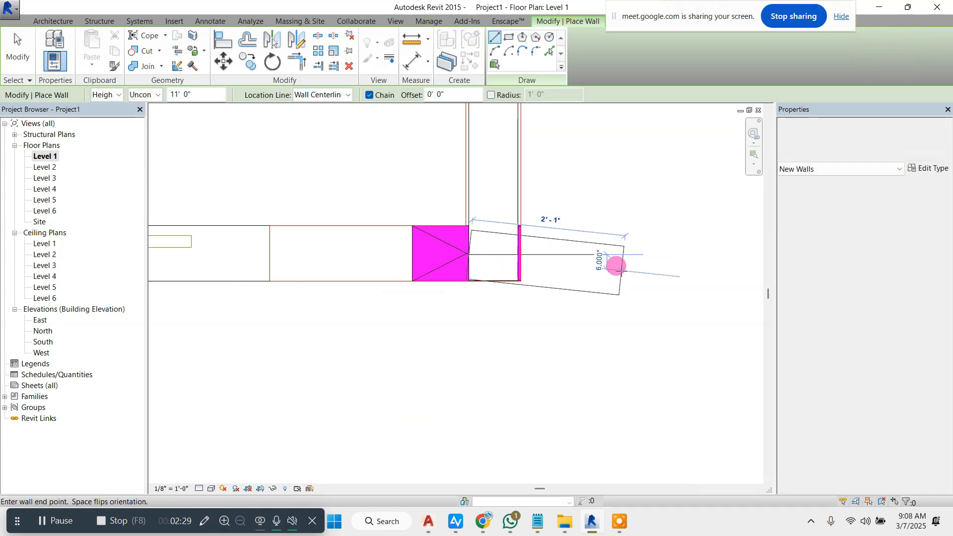
scroll(204, 266, "up", 3)
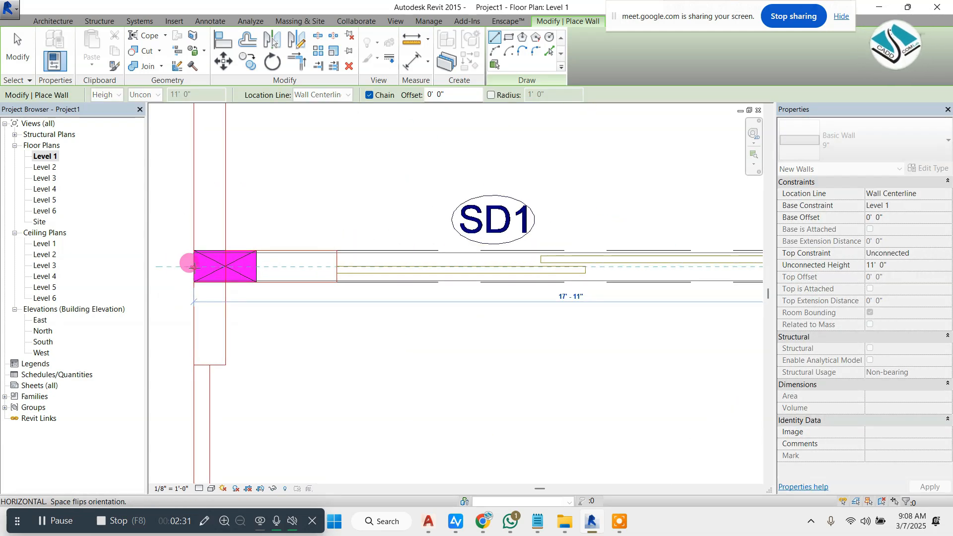
left_click(194, 266)
scroll(204, 249, "down", 5)
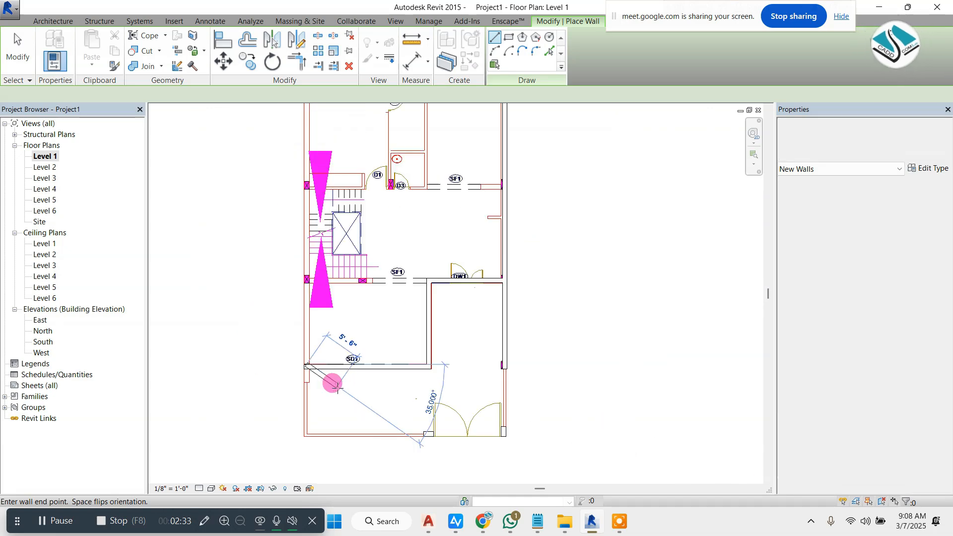
Step: Continue the 9" wall up the plan's left edge to meet the upper wall, and finish the wall chain
scroll(336, 255, "down", 2)
scroll(319, 270, "up", 8)
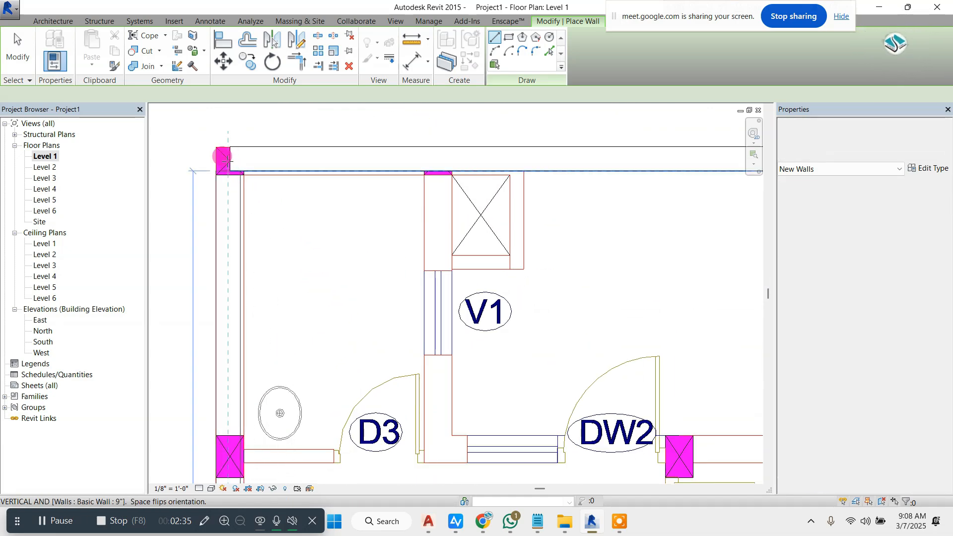
scroll(418, 121, "down", 6)
key("Escape")
key("Escape")
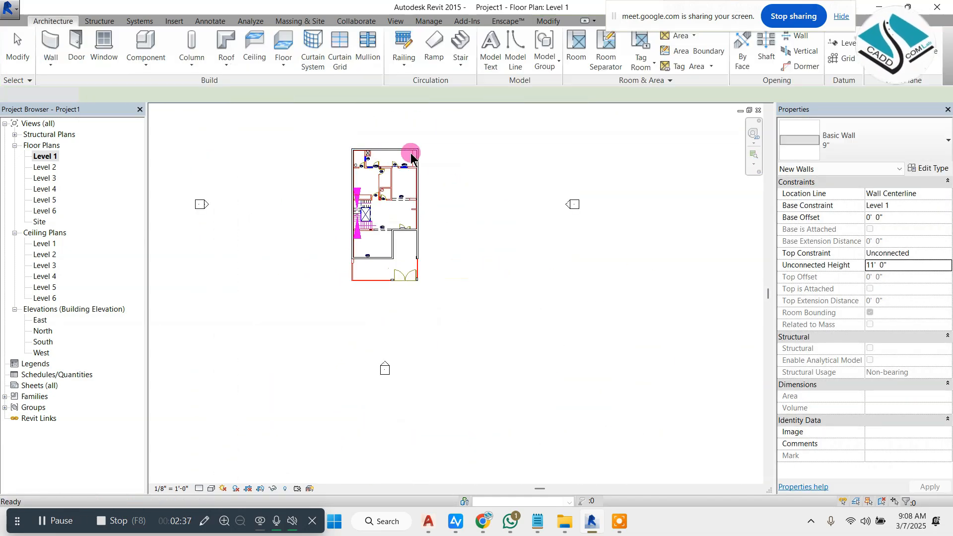
Step: Switch the Level 1 view to the Wireframe visual style
scroll(411, 157, "up", 2)
left_click(213, 489)
left_click(241, 362)
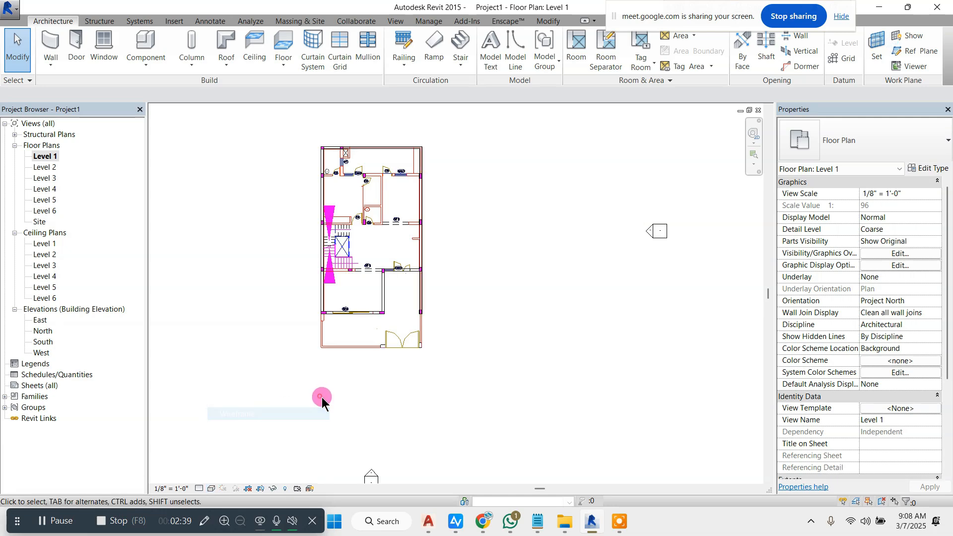
Step: Load the Double-Glass 2 door family from the US Imperial Doors library folder
scroll(341, 315, "up", 6)
scroll(366, 318, "down", 1)
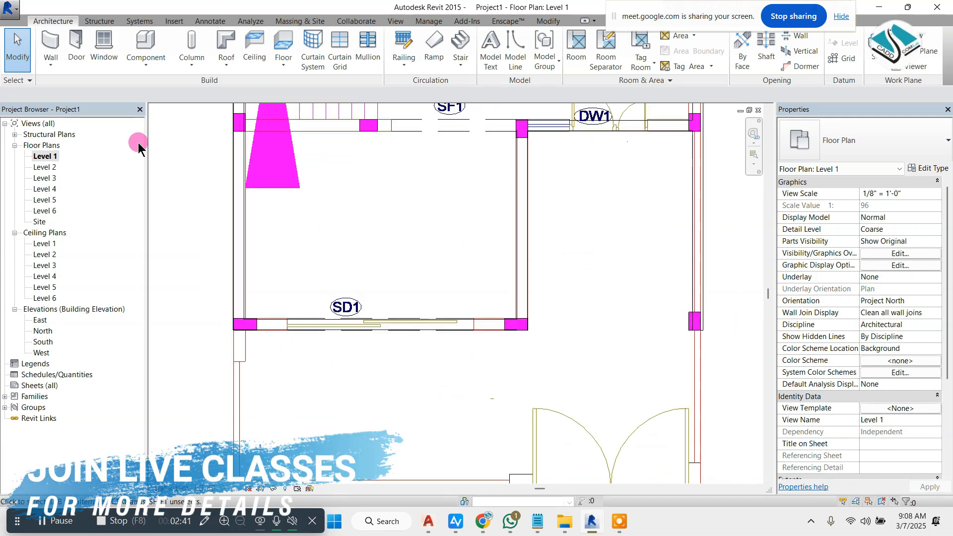
left_click(76, 54)
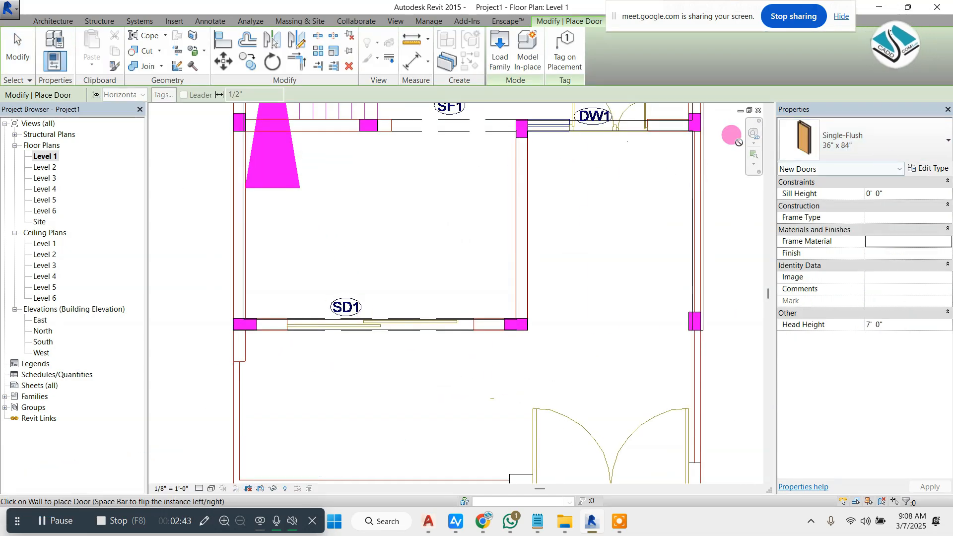
left_click(510, 76)
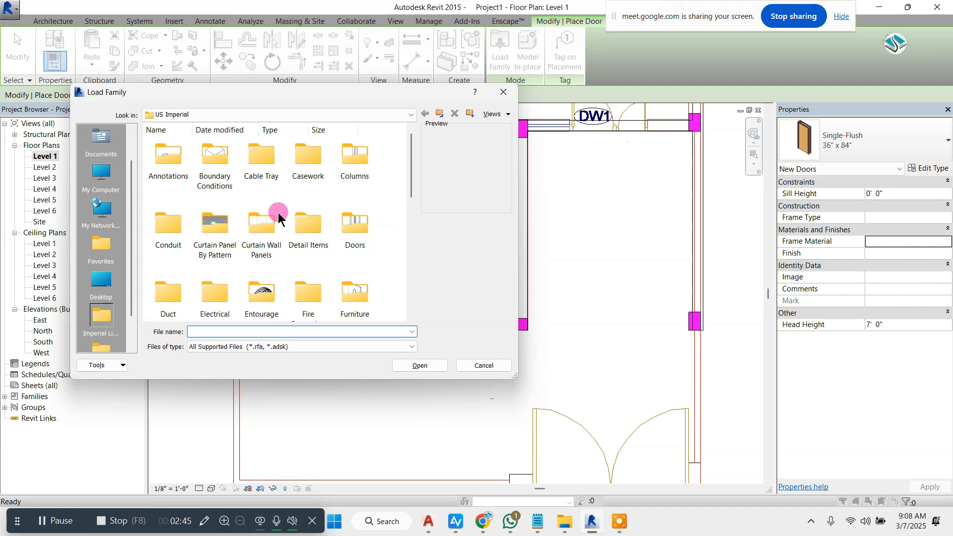
left_click(354, 245)
double_click(354, 245)
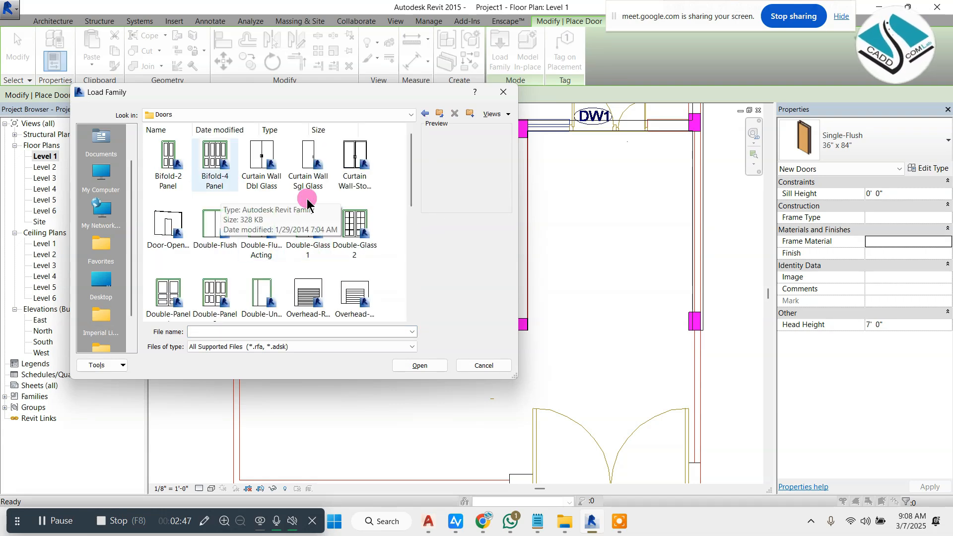
left_click(354, 241)
left_click(420, 366)
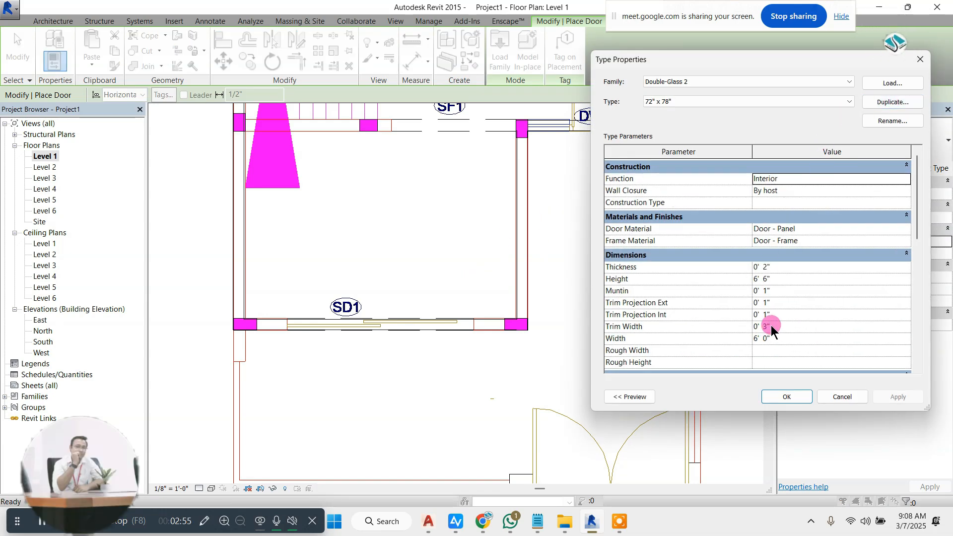
Step: Place a 72" x 78" Double-Glass 2 door in the wall at the middle of the SD1 opening
left_click(765, 401)
left_click(369, 323)
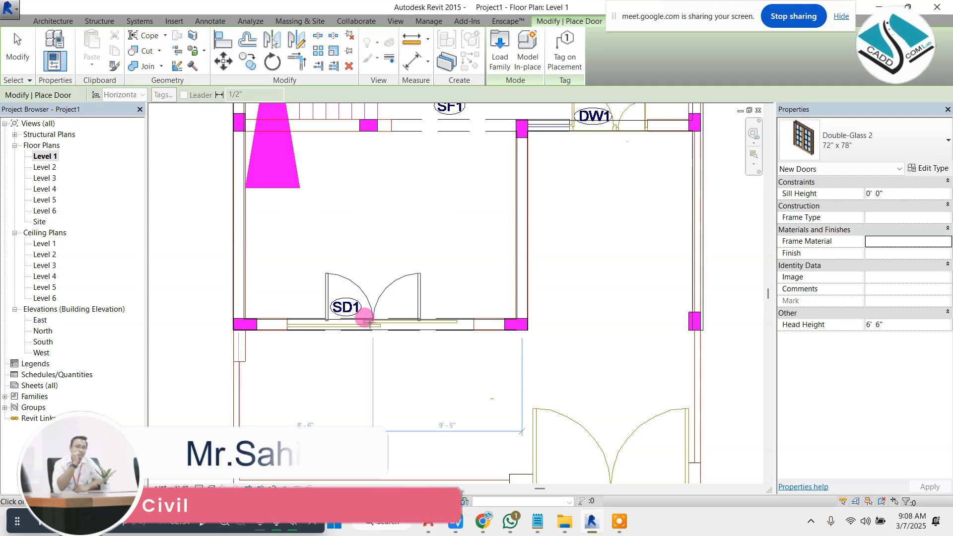
key("Escape")
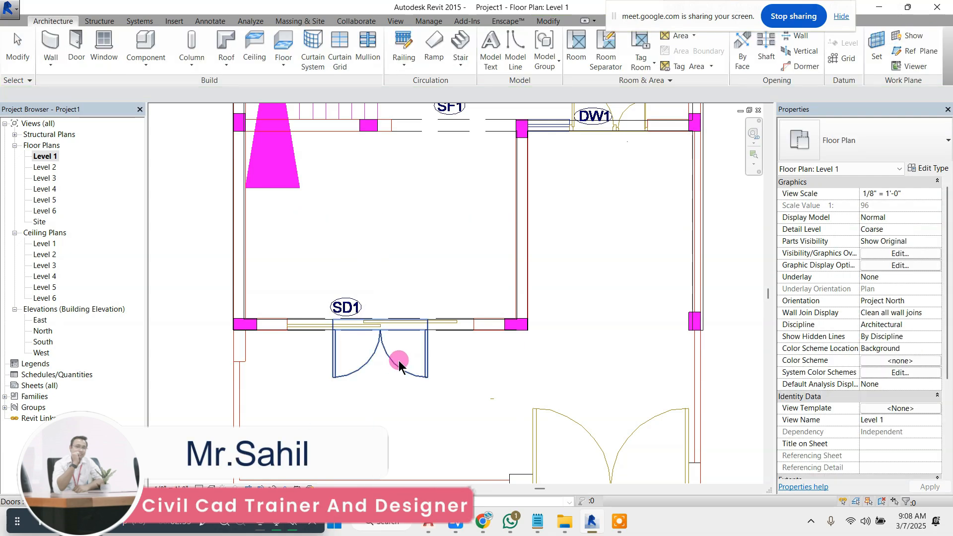
Step: Edit the SD1 door's type dimensions to a width of 8' and a height of 7'
left_click(398, 361)
left_click(940, 167)
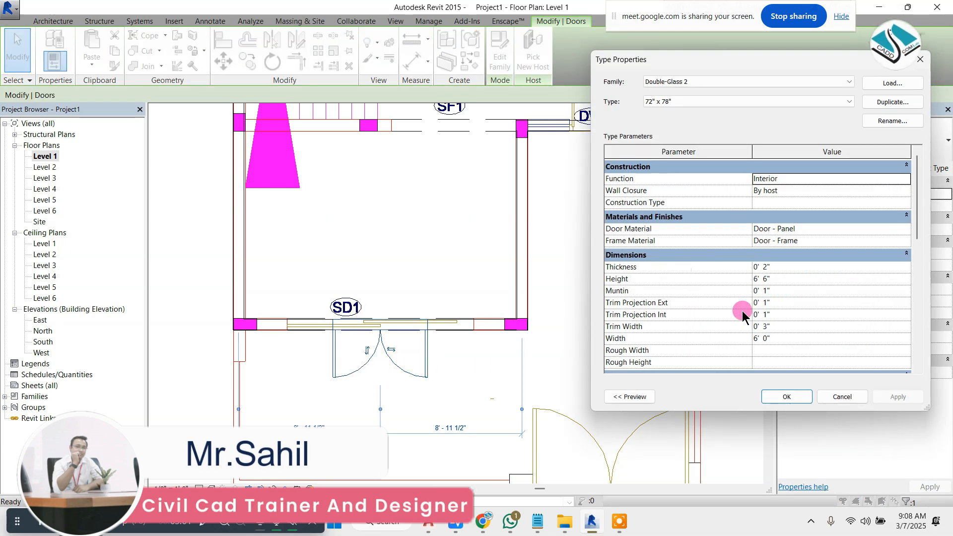
type("8'")
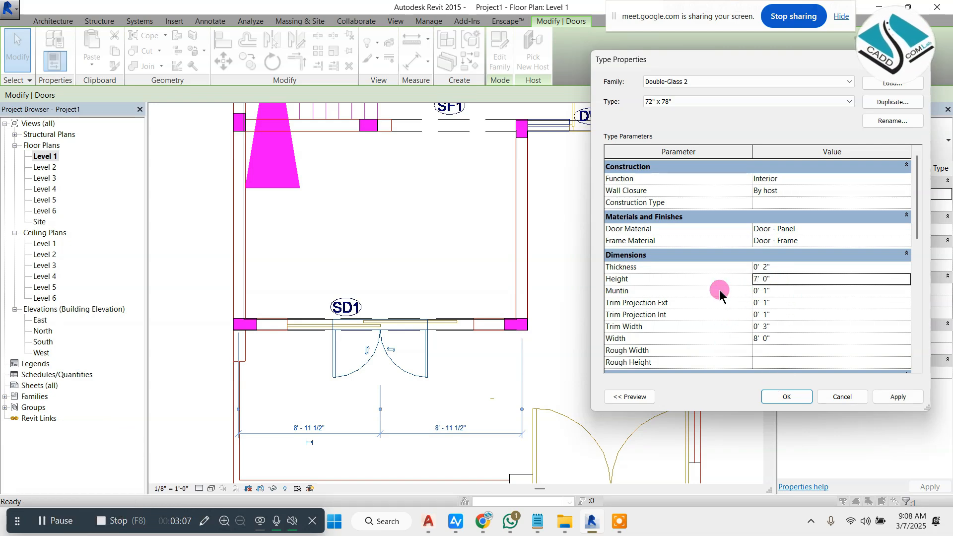
left_click(797, 398)
left_click(446, 284)
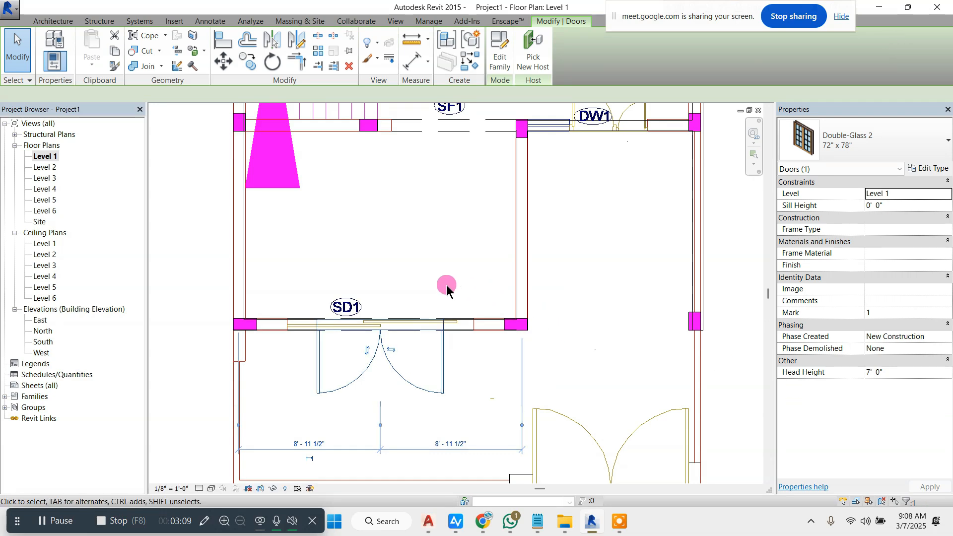
Step: Load the Awning with Trim window family from the US Imperial Windows library folder
scroll(522, 216, "down", 2)
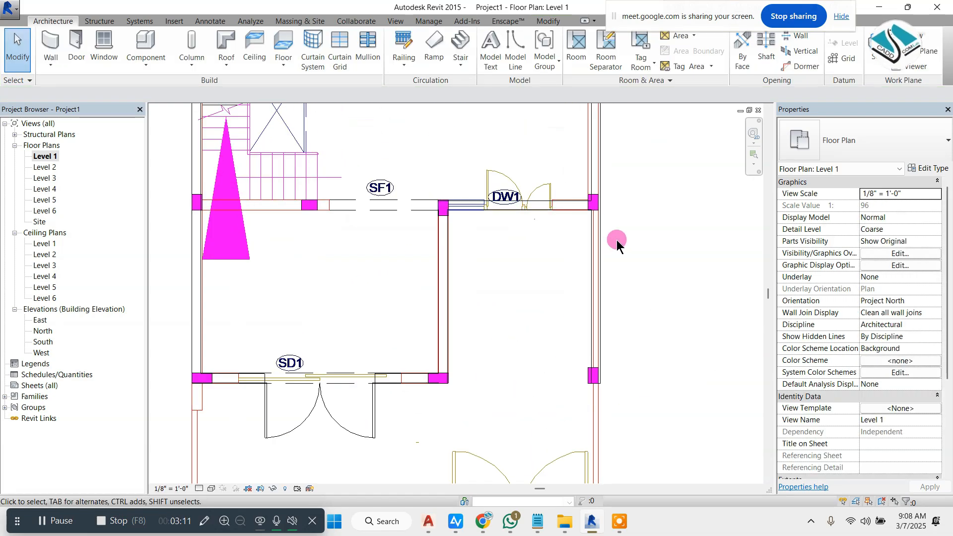
left_click(93, 53)
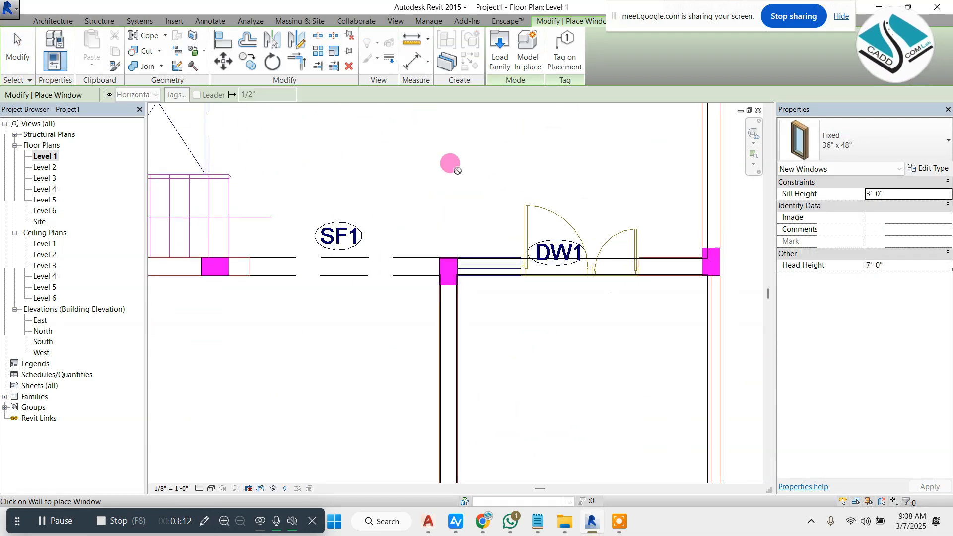
left_click(501, 64)
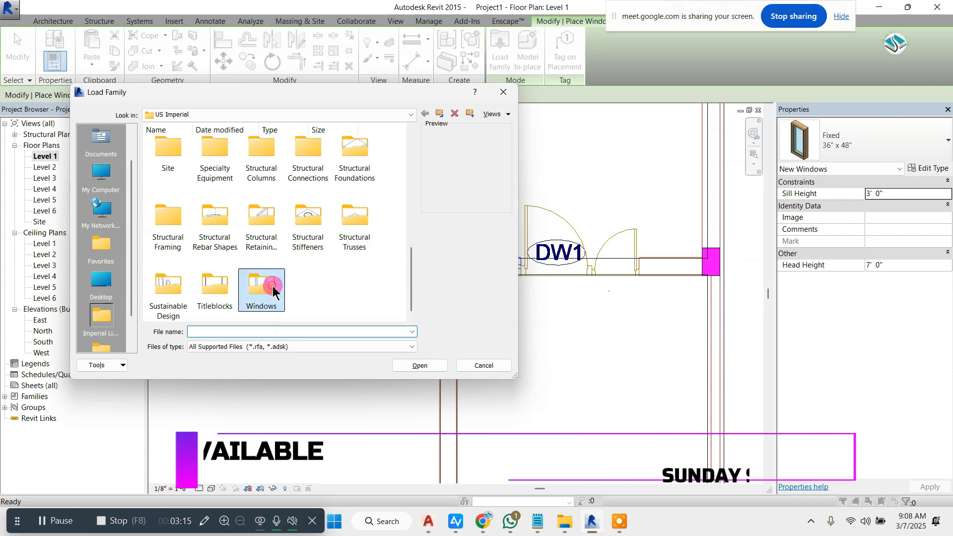
double_click(272, 291)
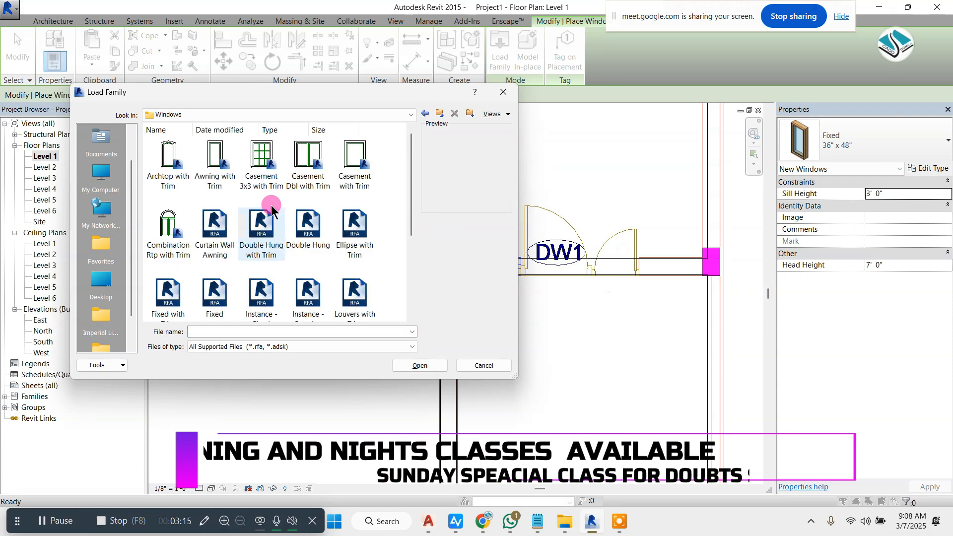
double_click(211, 159)
Step: Place a 36" x 48" Awning with Trim window in the wall between the column and the DW1 door
scroll(489, 265, "up", 2)
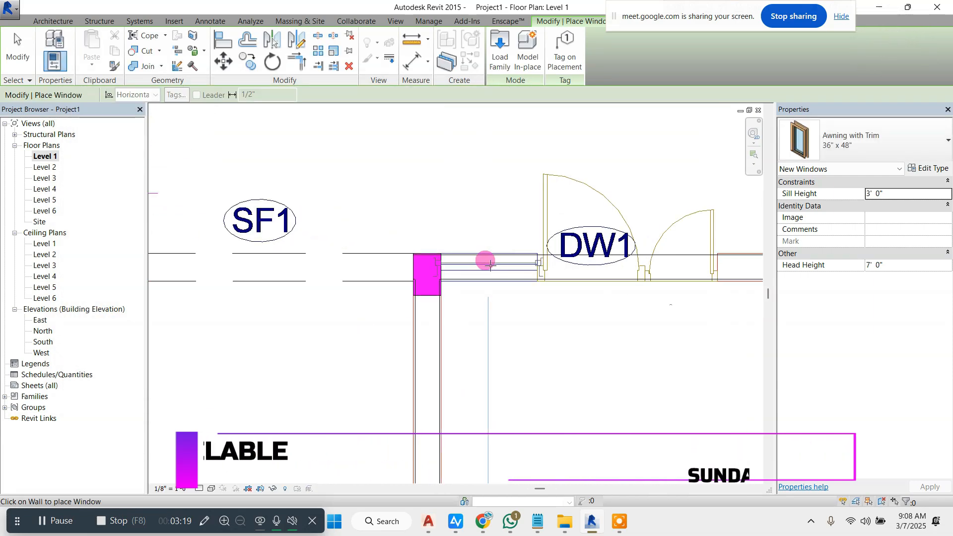
scroll(437, 261, "down", 1)
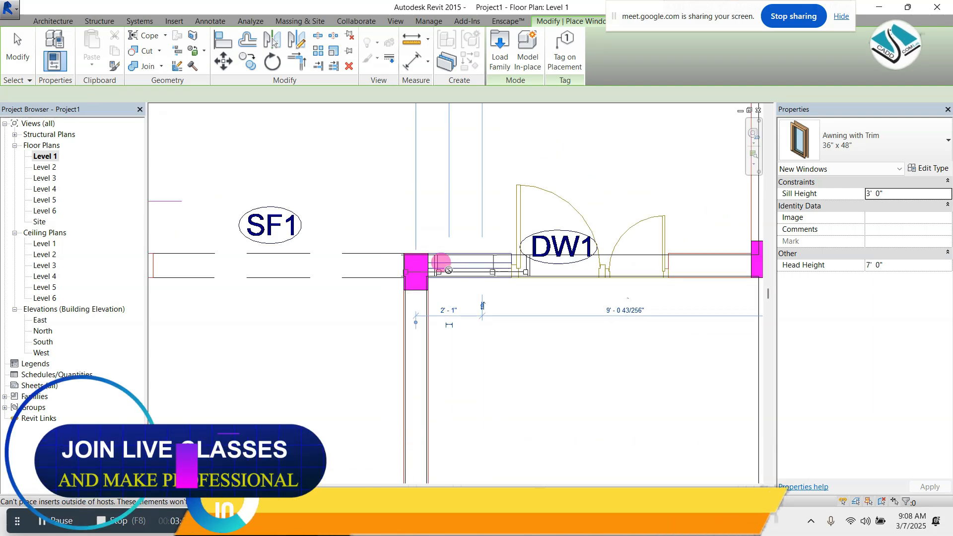
scroll(449, 270, "down", 2)
key("Escape")
left_click(108, 54)
key("Escape")
Step: Load the Single-Panel 2 door family from the US Imperial Doors library folder
left_click(77, 44)
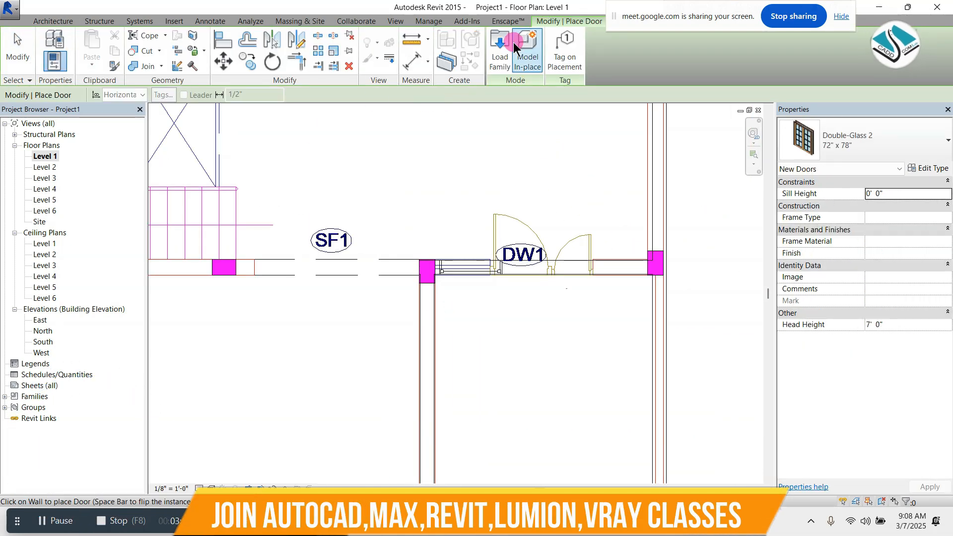
left_click(503, 57)
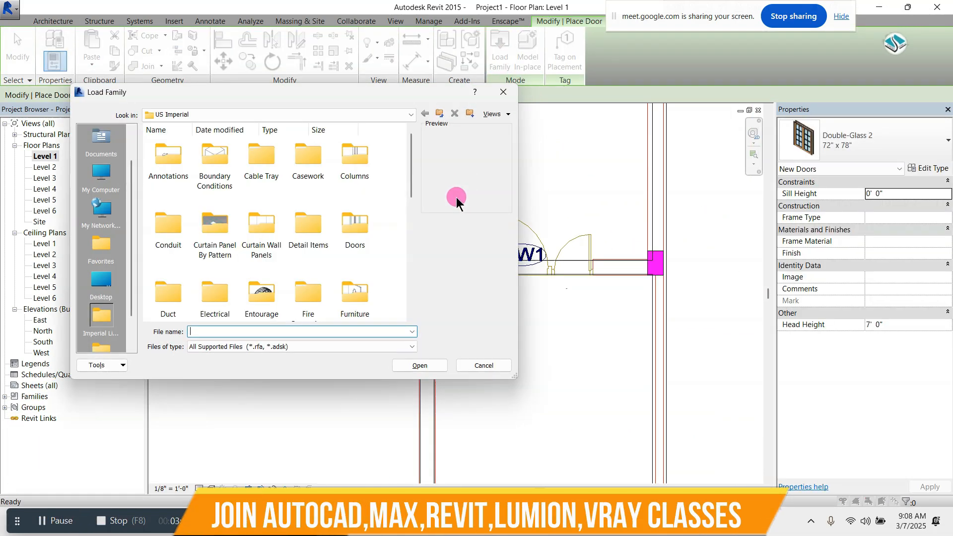
double_click(341, 230)
scroll(308, 238, "down", 3)
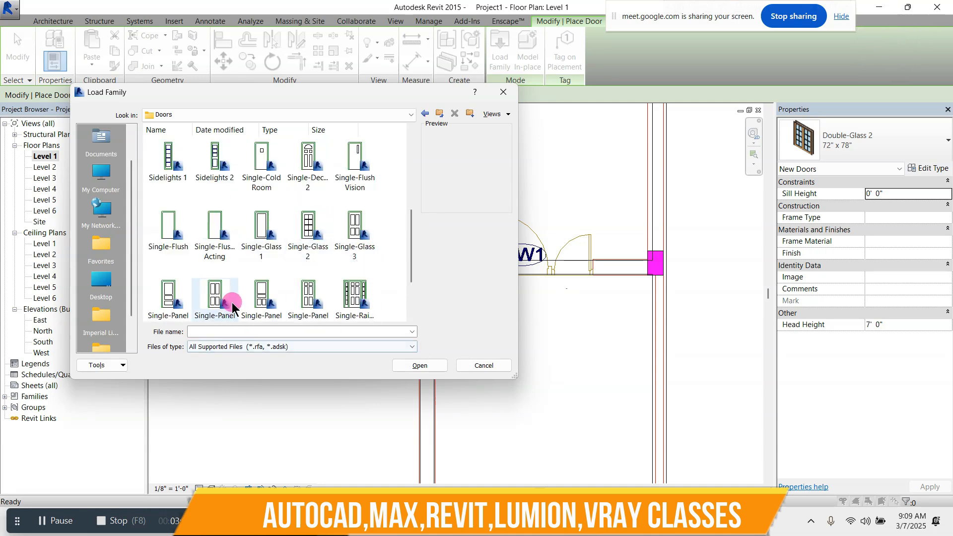
scroll(232, 306, "down", 2)
left_click(219, 221)
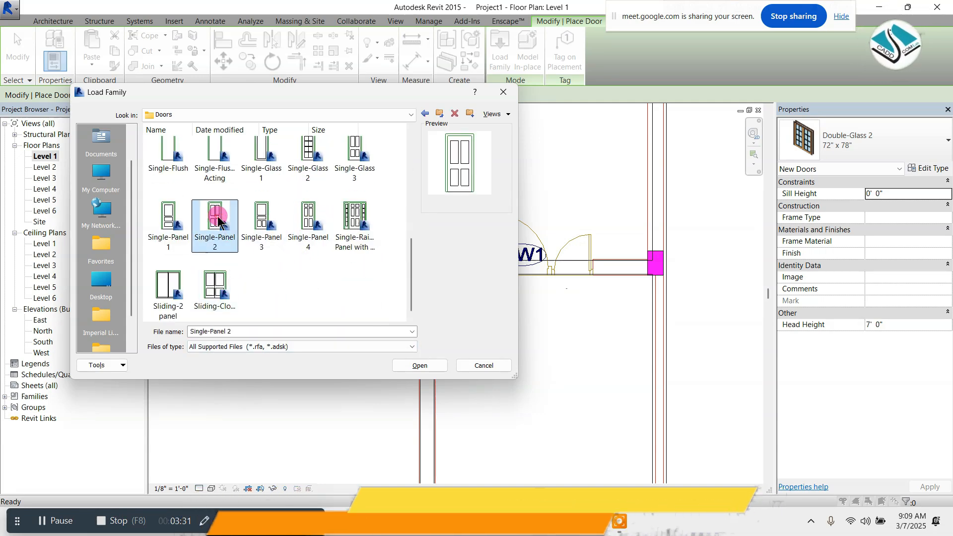
double_click(233, 238)
Step: Place a 36" x 84" Single-Panel 2 door in the wall at the DW1 opening, beside the window
scroll(540, 257, "up", 3)
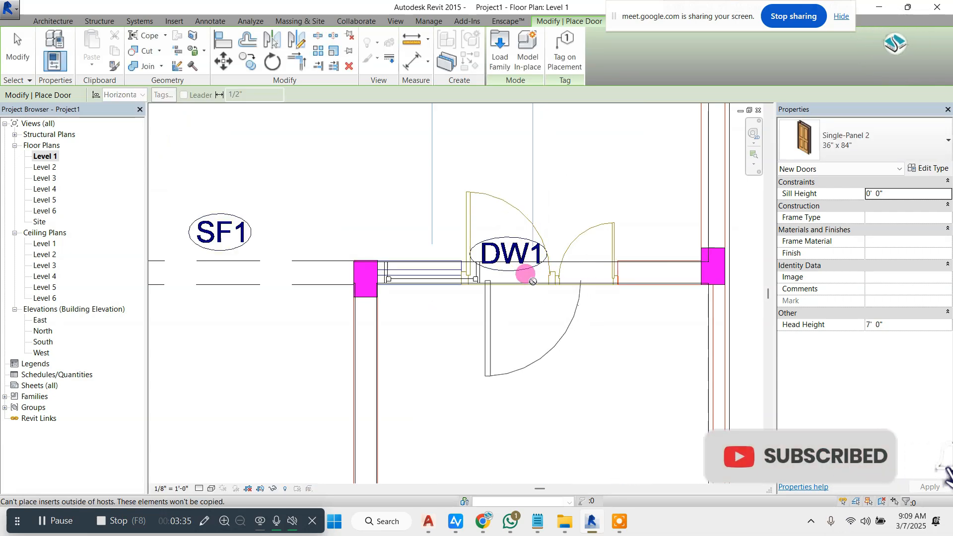
key("Escape")
key("Escape")
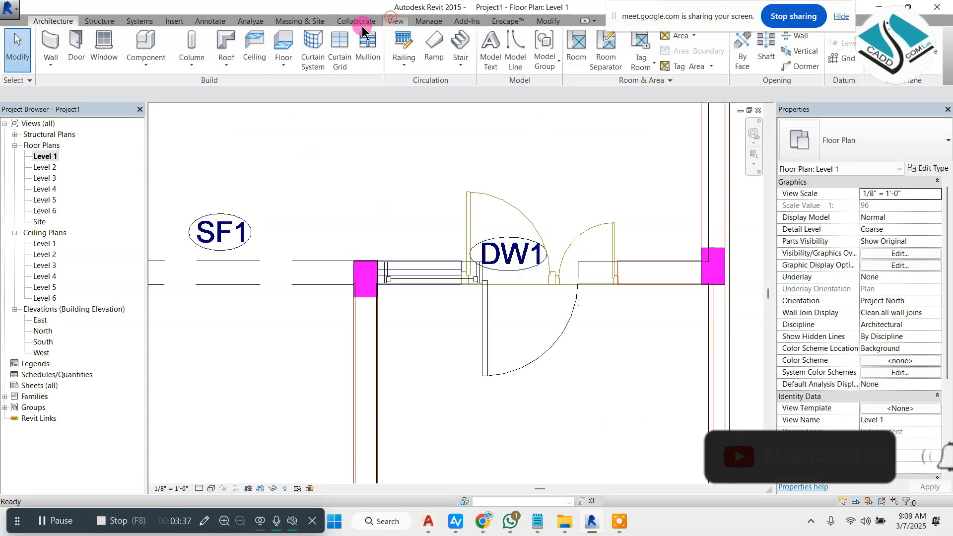
Step: Open the default 3D view of the model and display it in the Shaded visual style
left_click(396, 21)
left_click(354, 42)
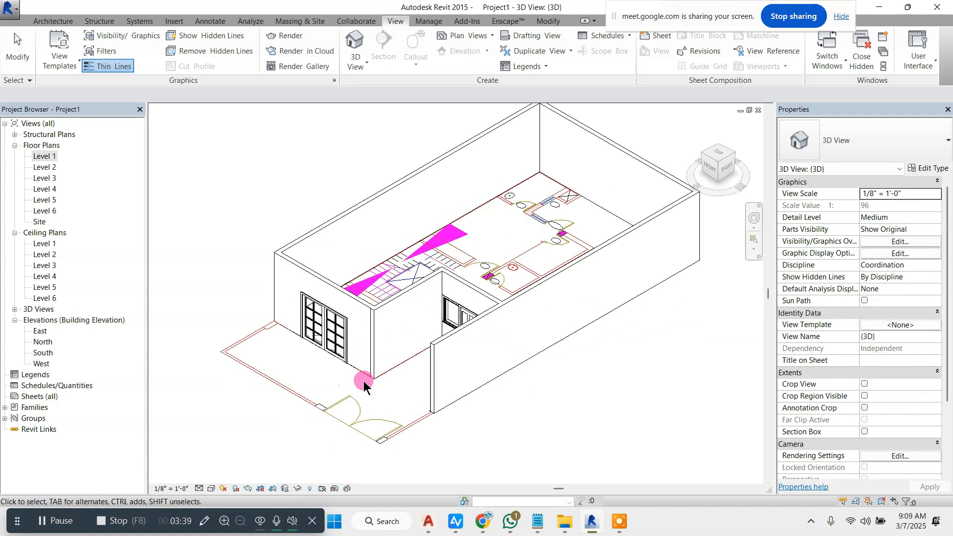
left_click(236, 486)
left_click(247, 442)
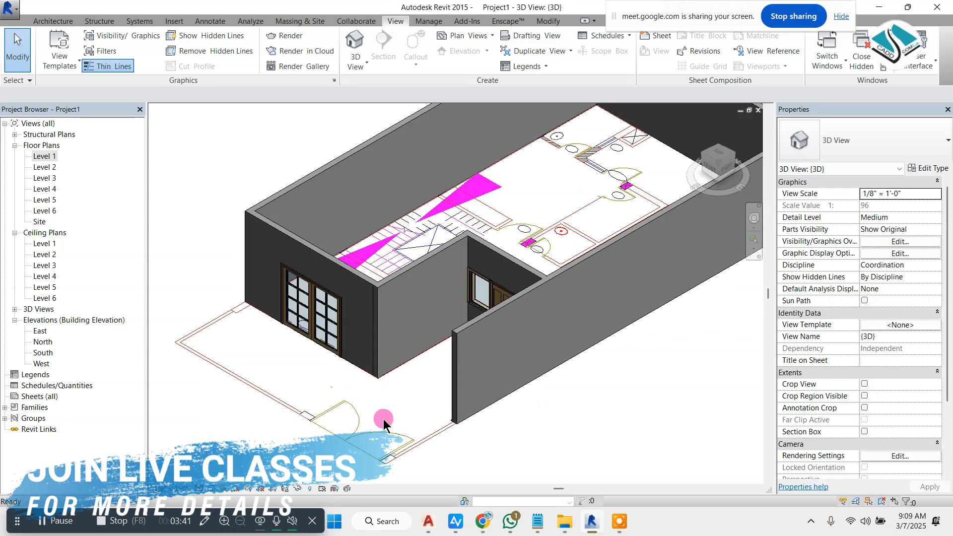
Step: Examine the modelled walls, the entrance window and the Single-Panel 2 door from the front in 3D
mouse_move(382, 417)
middle_mouse_down("shift")
mouse_move(432, 383)
mouse_move(431, 365)
middle_mouse_up("shift")
middle_click_drag(458, 285, 503, 236, "shift")
scroll(500, 253, "up", 2)
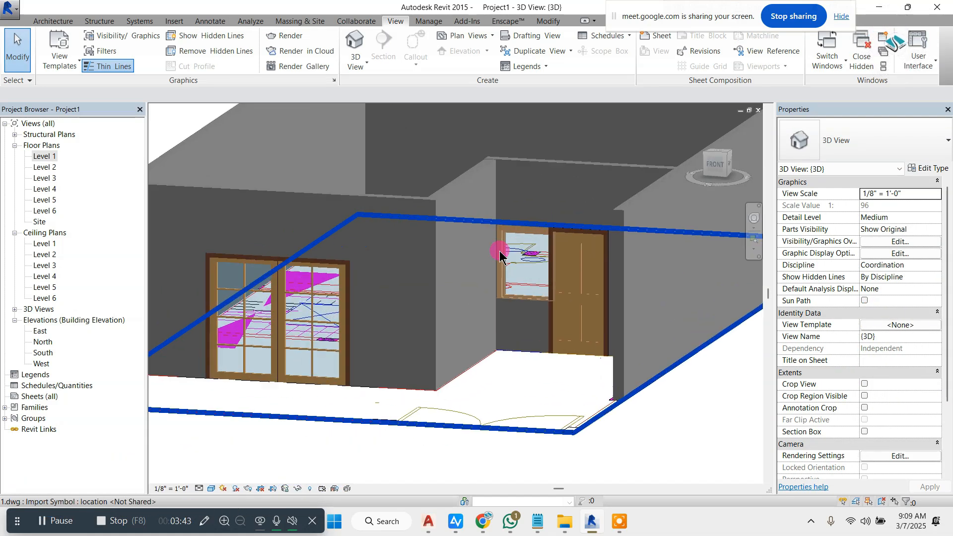
left_click(590, 235)
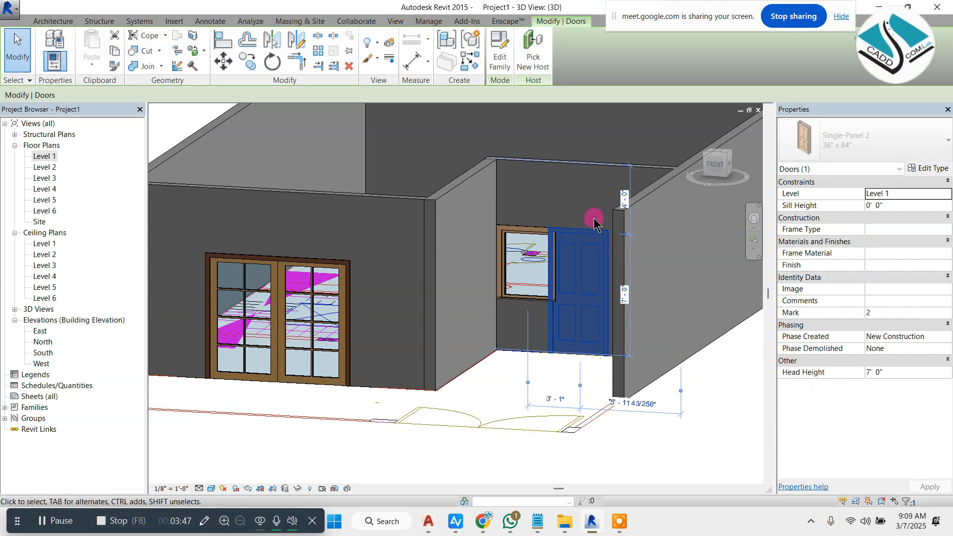
key("Escape")
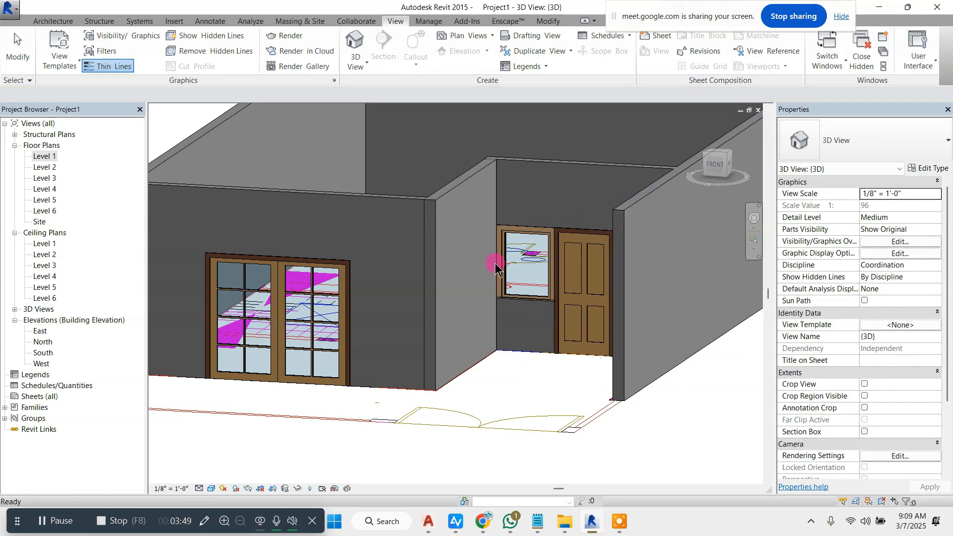
scroll(495, 268, "down", 3)
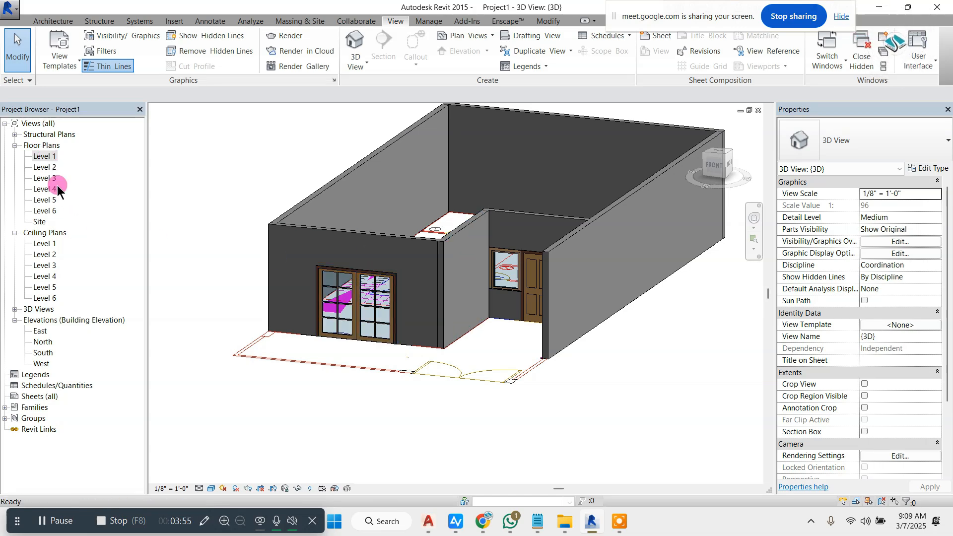
scroll(296, 242, "down", 2)
scroll(427, 225, "up", 2)
Step: Edit the structure of the long side wall's 9" type and open the material choices for its Structure [1] layer
left_click(609, 194)
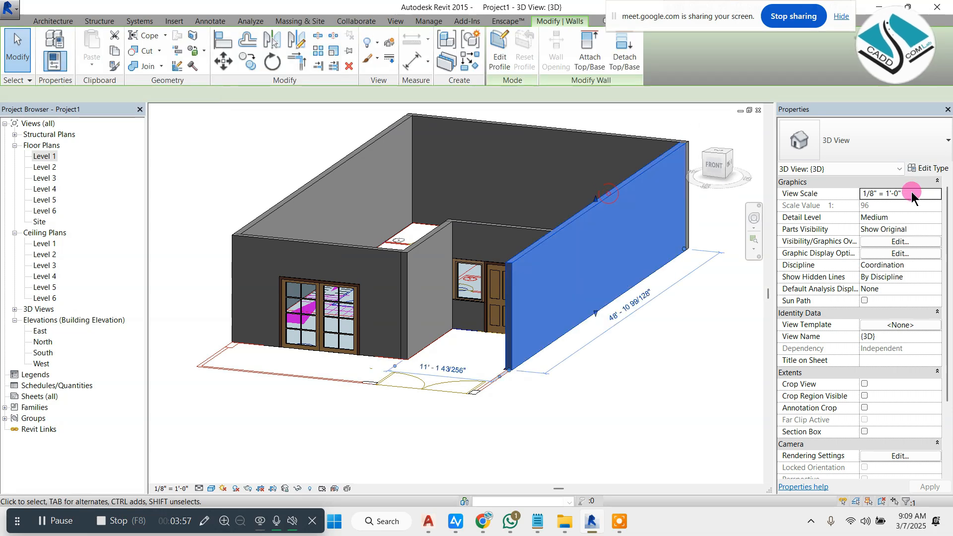
left_click(932, 170)
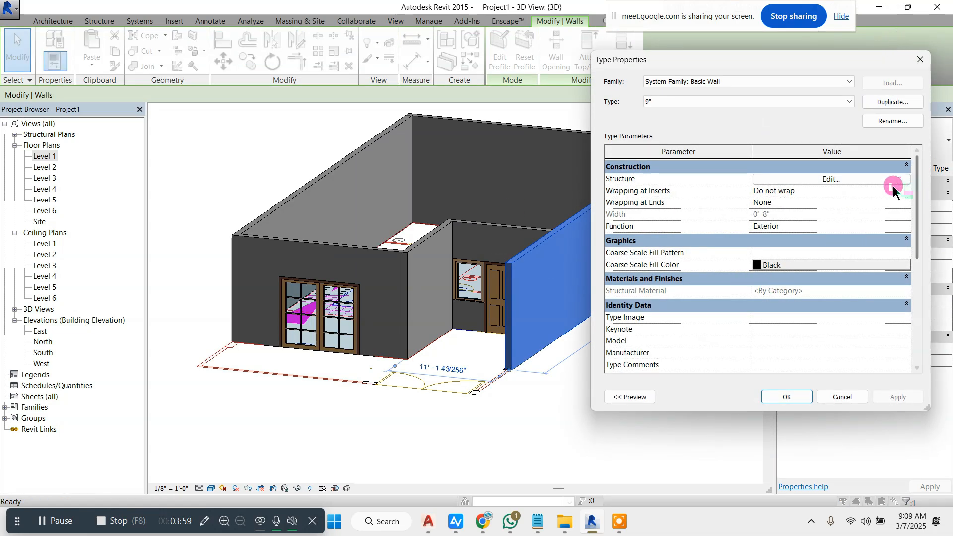
left_click(839, 180)
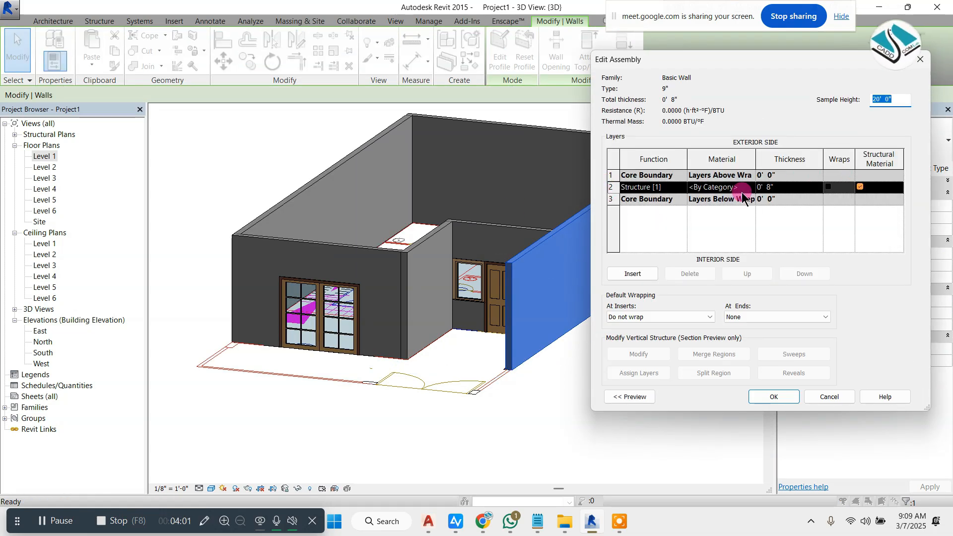
left_click(748, 186)
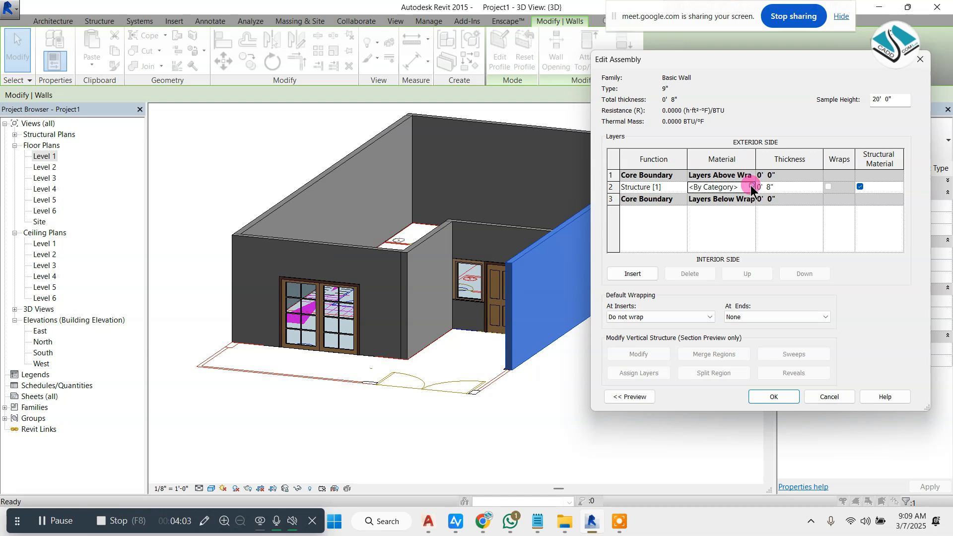
left_click(750, 186)
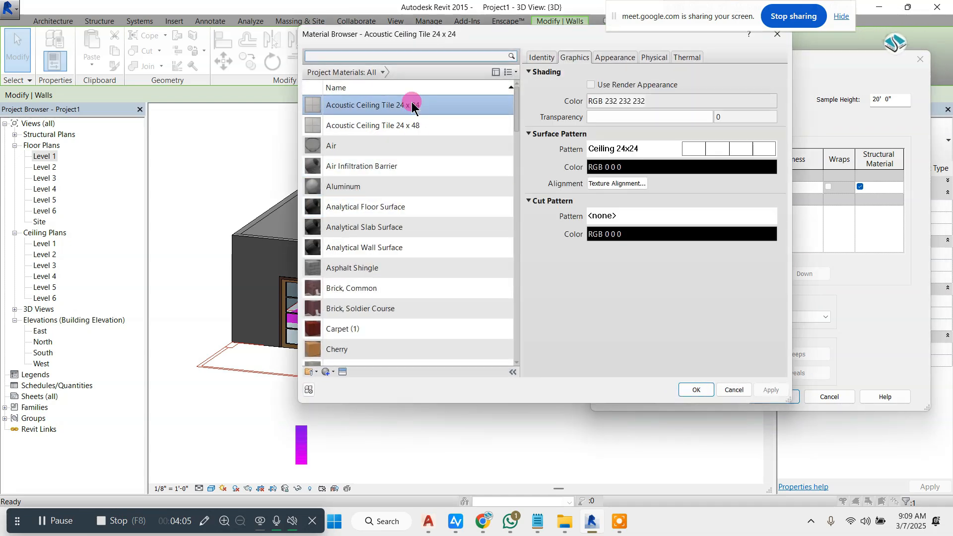
Step: Create a new material in the project and rename it walls
scroll(377, 248, "down", 1)
left_click(327, 372)
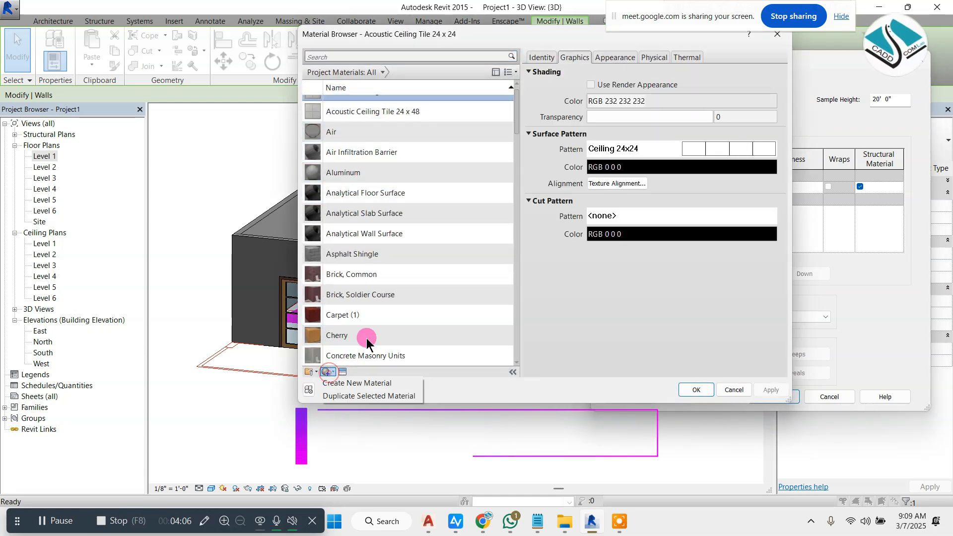
left_click(384, 383)
right_click(386, 233)
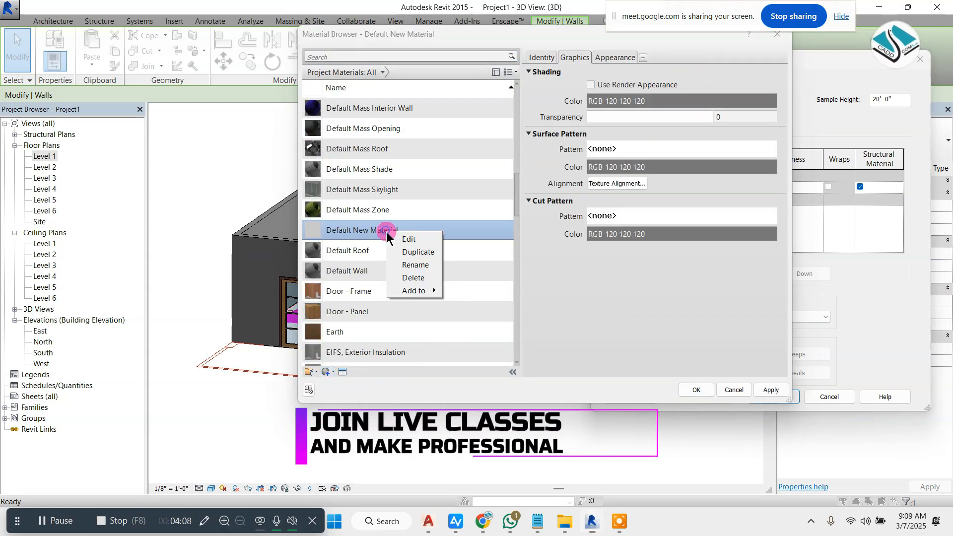
left_click(422, 265)
type("walls")
key("Return")
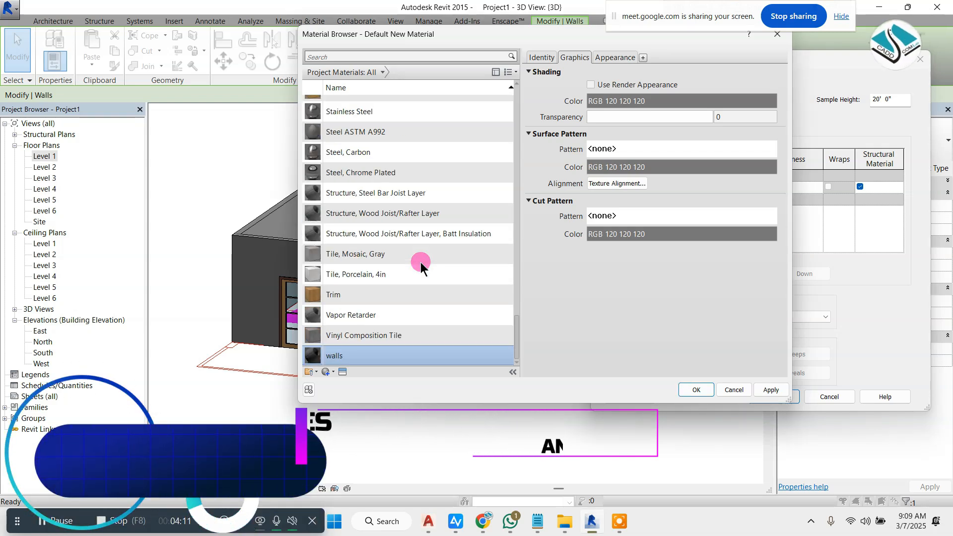
Step: Enable Use Render Appearance for the walls material, lighten its appearance color to white, and assign it to the 9" wall's structure layer
left_click(590, 85)
left_click(616, 58)
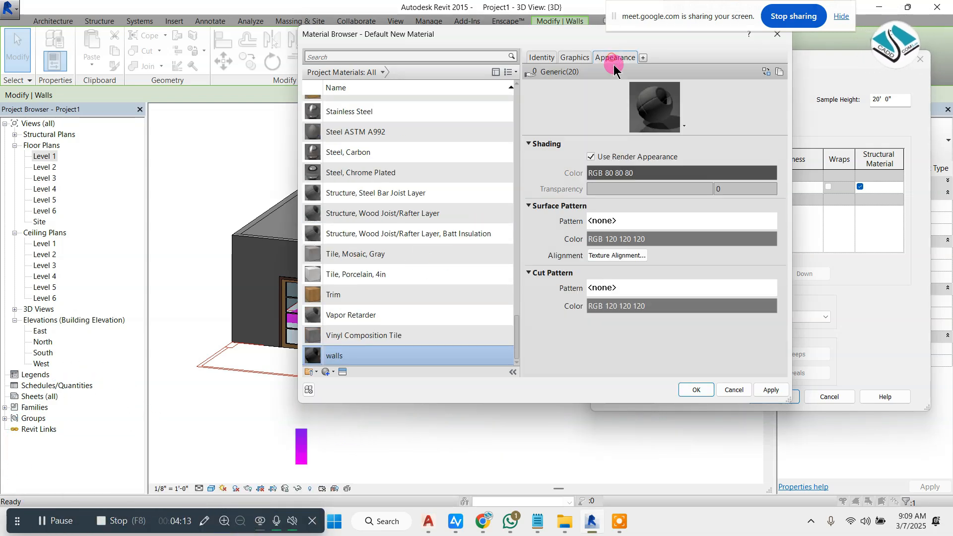
left_click(681, 174)
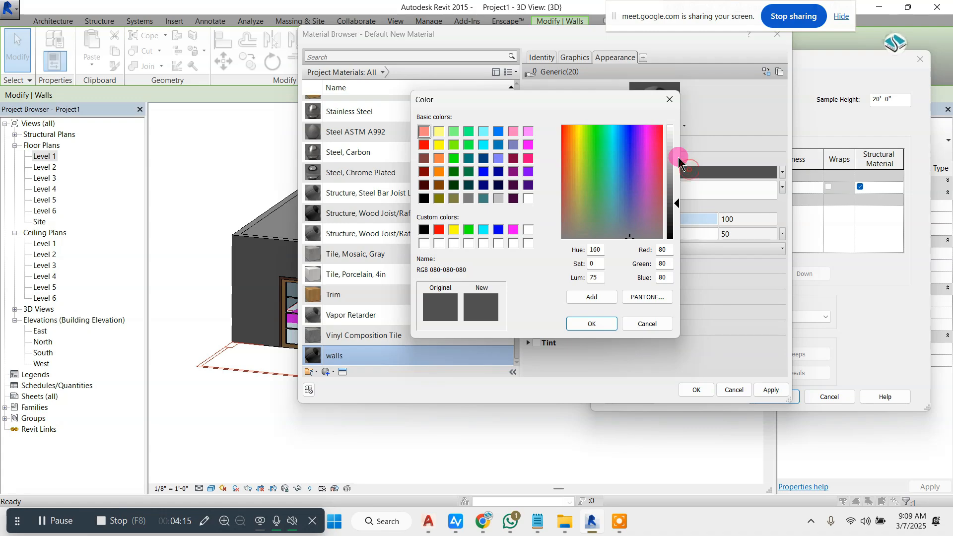
left_click_drag(679, 159, 676, 126)
left_click(593, 325)
left_click(694, 389)
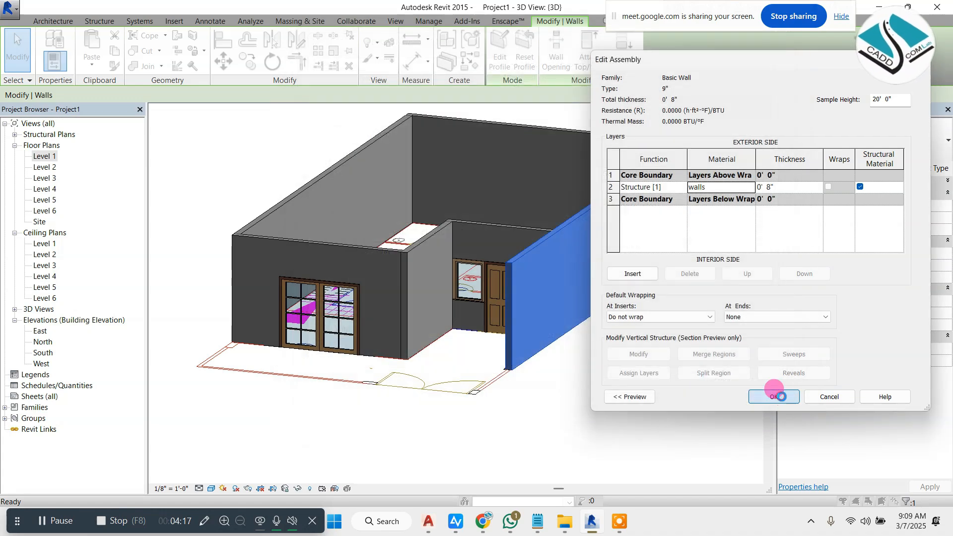
left_click(770, 396)
left_click(769, 395)
left_click(635, 395)
middle_click_drag(635, 395, 484, 353, "shift")
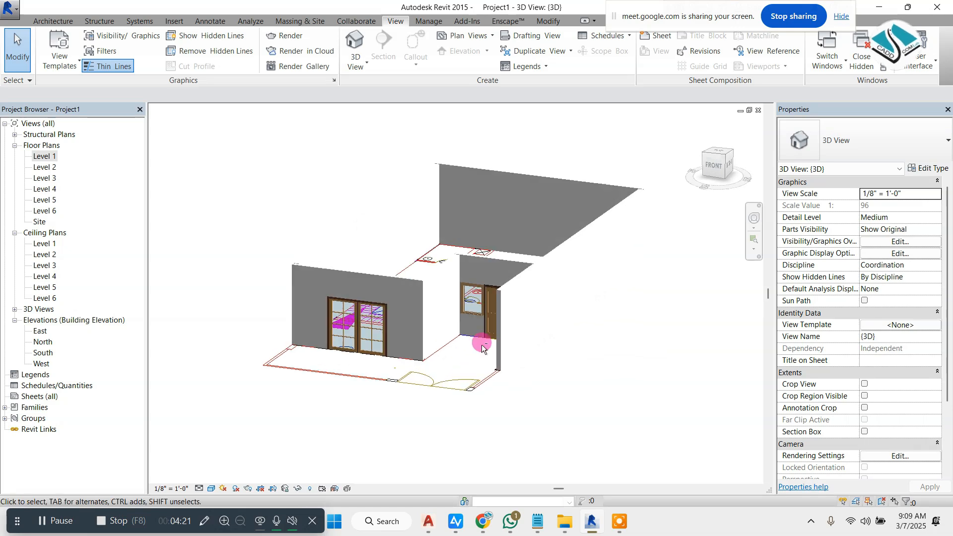
scroll(473, 294, "up", 1)
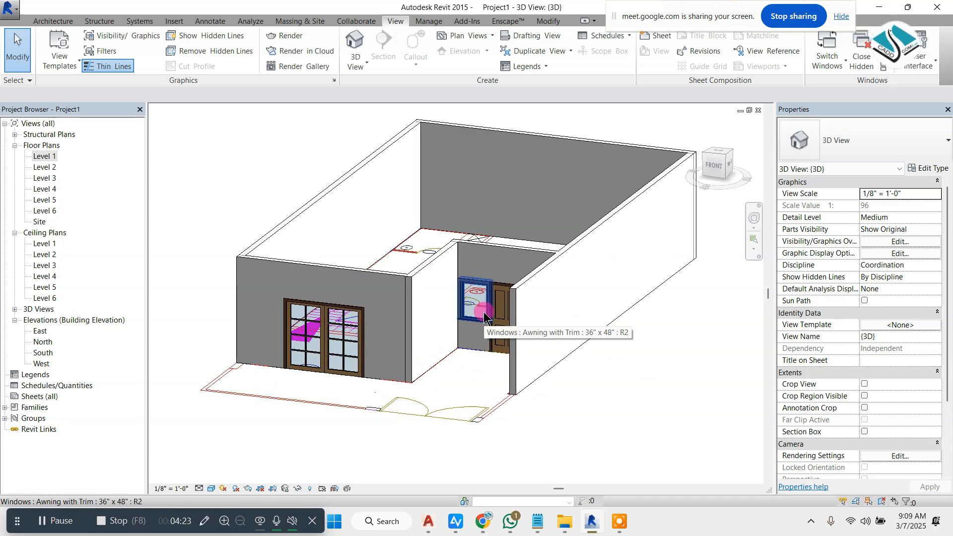
Step: Return to the Level 1 floor plan and review the imported drawing around the front boundary
double_click(44, 157)
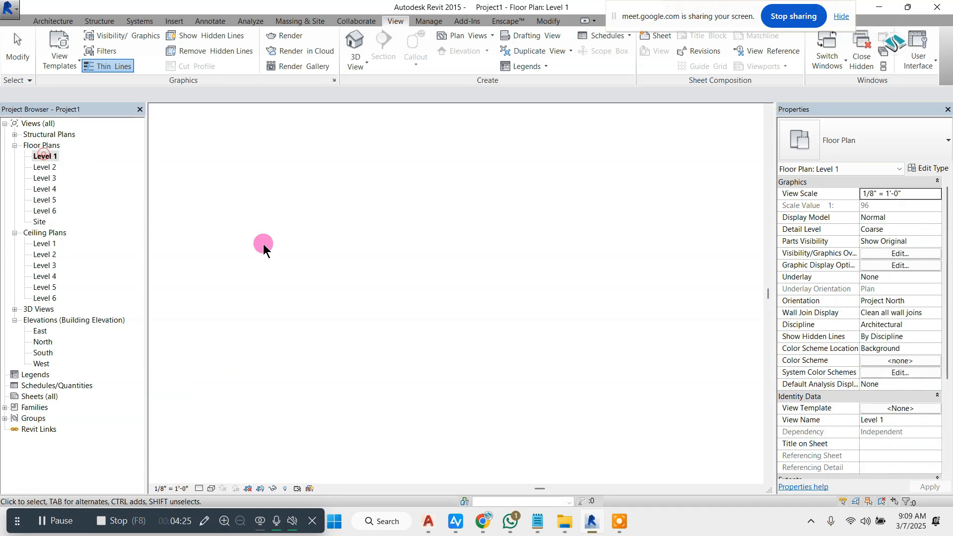
scroll(390, 292, "down", 5)
scroll(400, 186, "up", 1)
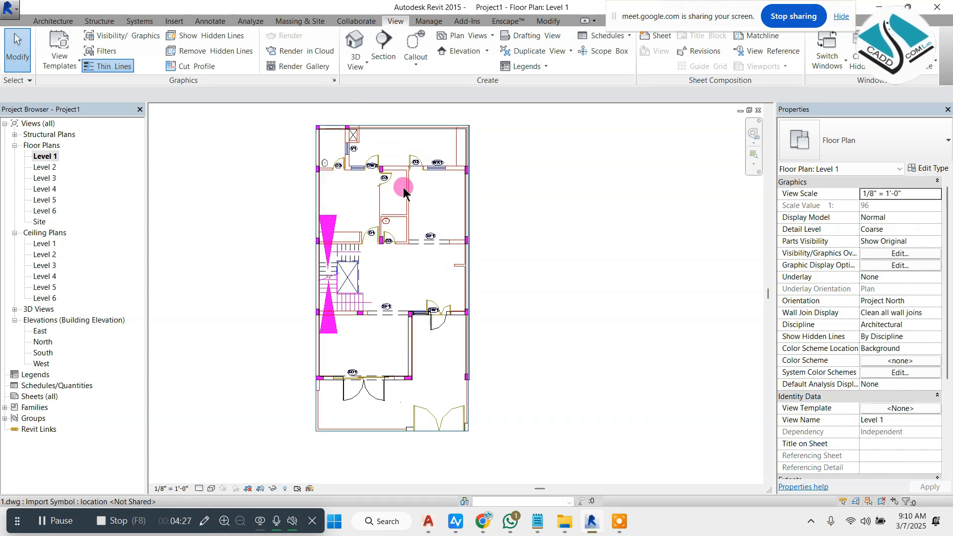
left_click(405, 159)
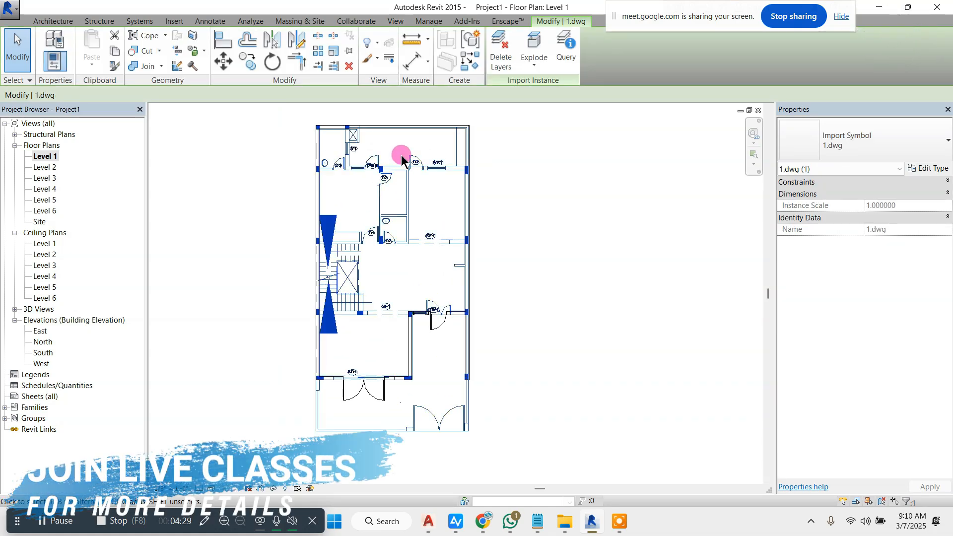
key("Escape")
scroll(341, 293, "up", 2)
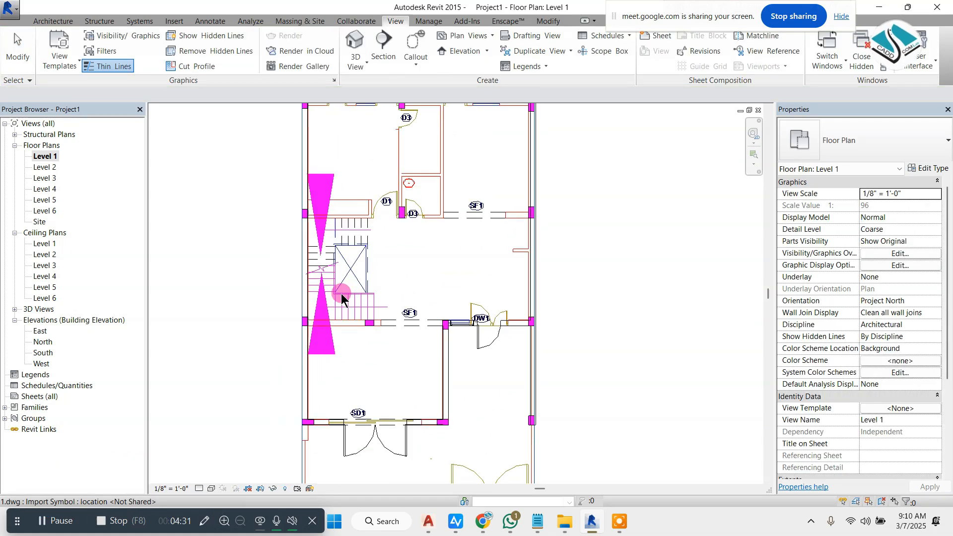
scroll(341, 294, "down", 2)
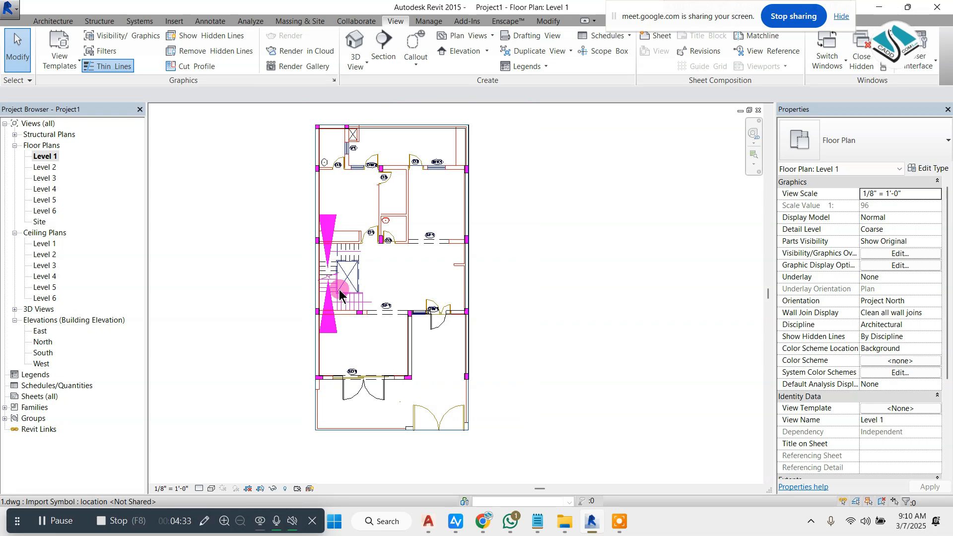
scroll(329, 395, "down", 2)
scroll(366, 330, "up", 6)
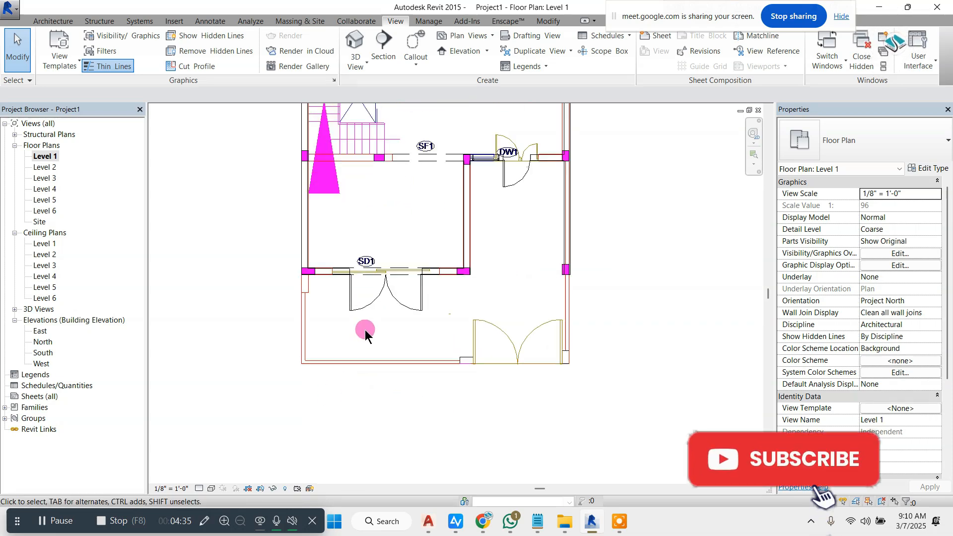
Step: Duplicate the 9" basic wall type as 5" for new walls and edit its structure layer's thickness
left_click(55, 21)
left_click(53, 53)
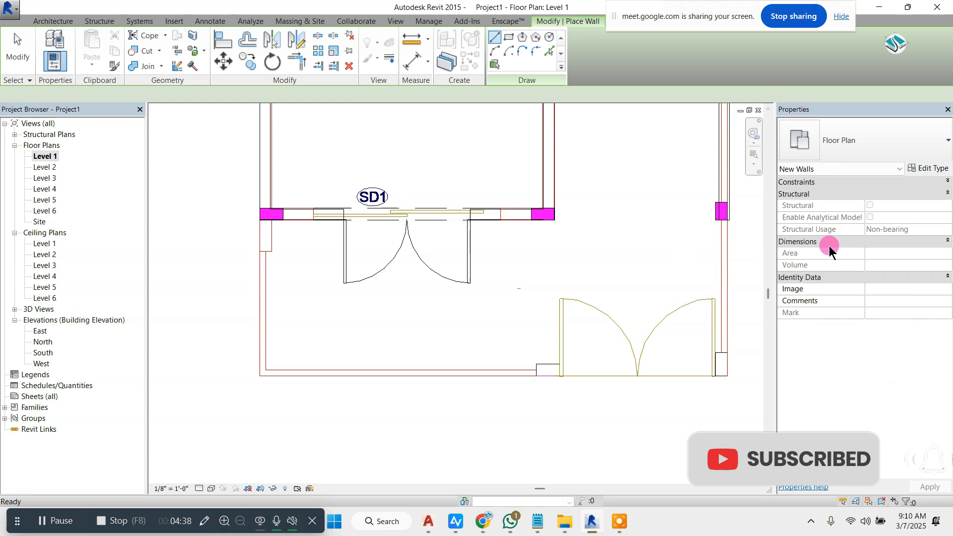
left_click(933, 168)
left_click(875, 101)
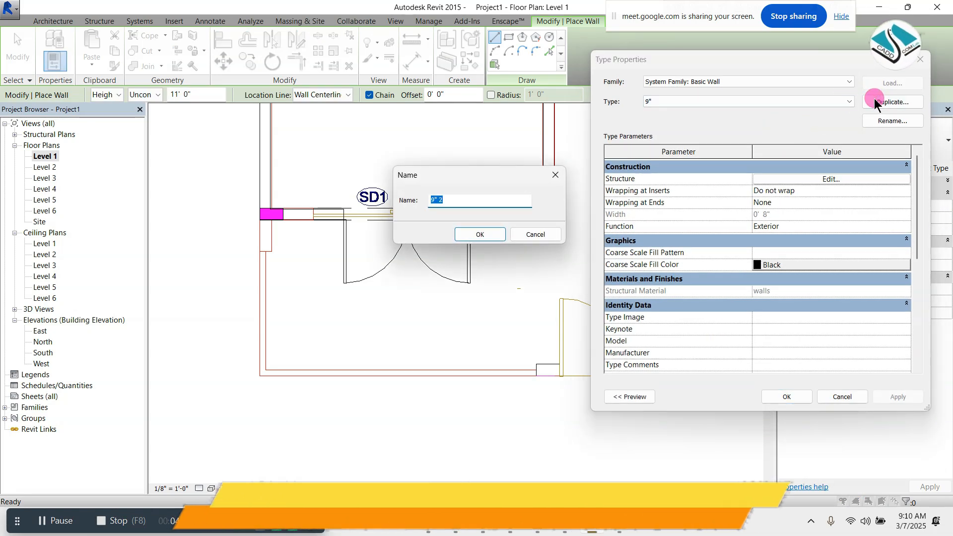
type("5\"")
key("Return")
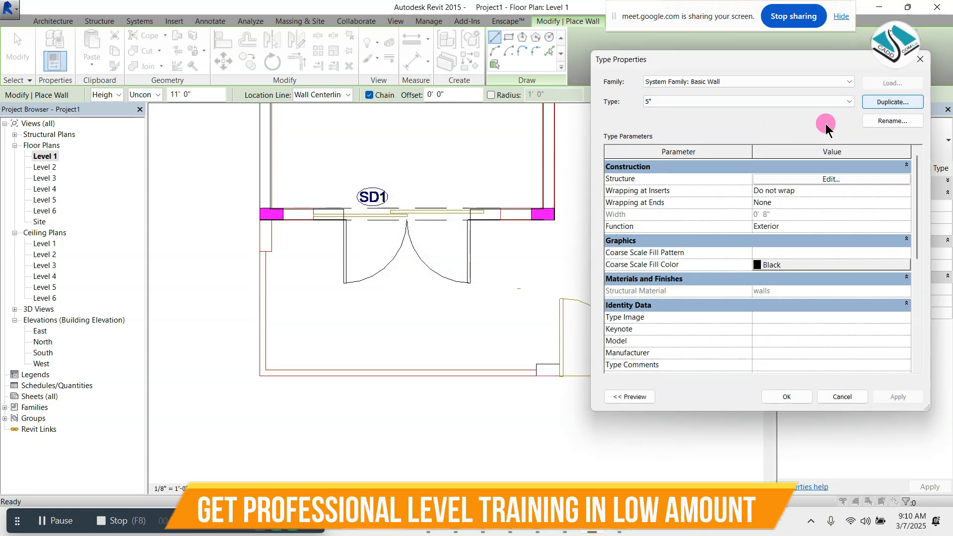
left_click(807, 180)
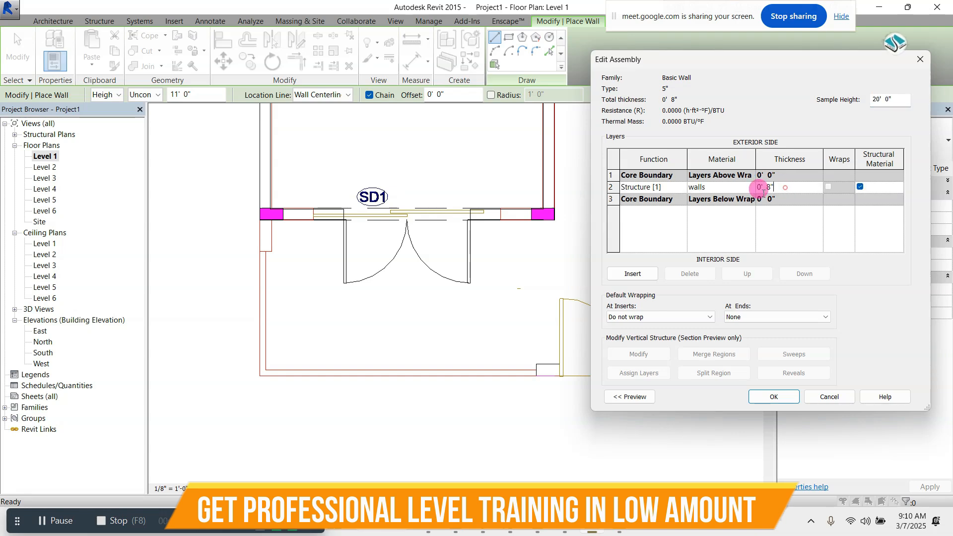
left_click(772, 400)
left_click(780, 395)
Step: Draw a vertical 5" wall about 9'-9" long from the column left of SD1 to the front boundary corner
scroll(298, 226, "up", 4)
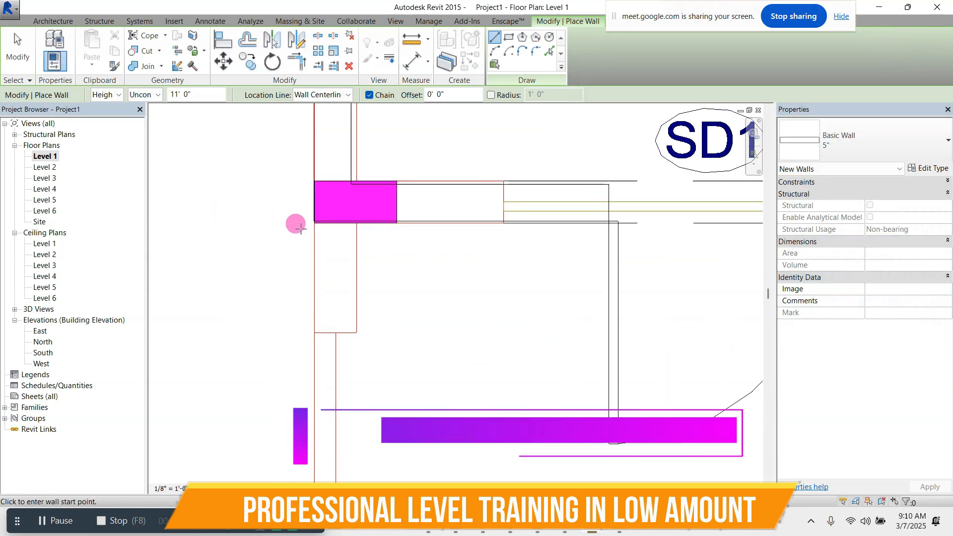
scroll(329, 188, "down", 3)
left_click(331, 222)
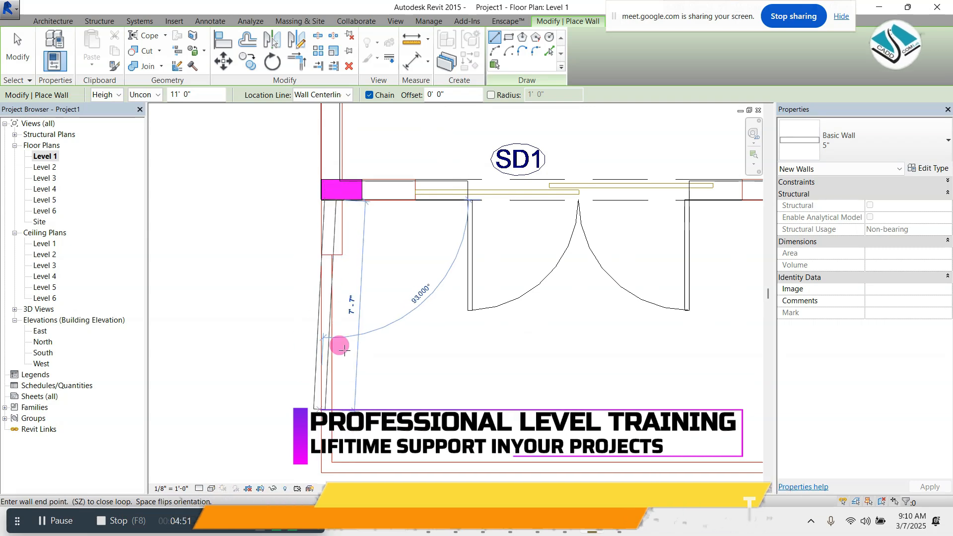
scroll(341, 357, "down", 2)
scroll(340, 386, "up", 3)
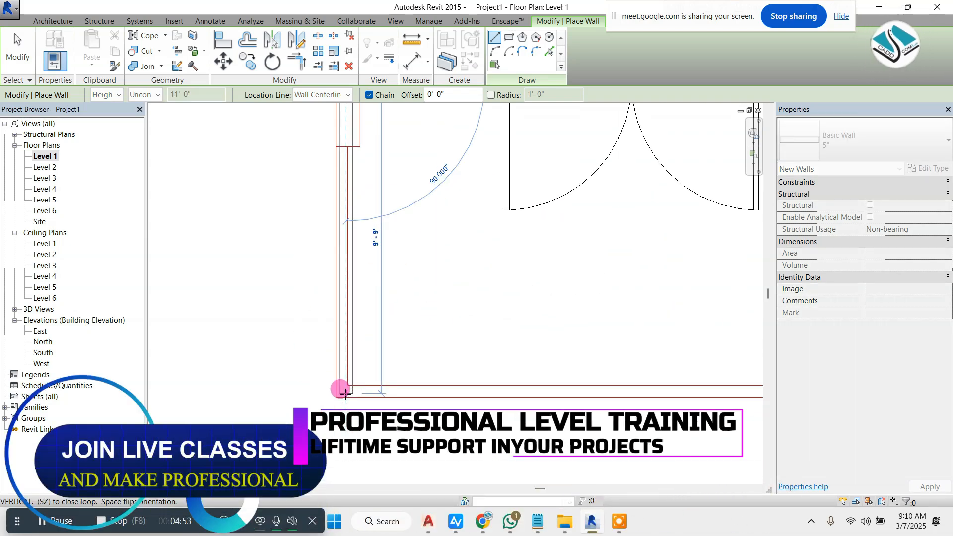
left_click(346, 393)
Step: Draw a horizontal 5" wall about 28'-9" long along the front boundary to the plan's right corner
scroll(342, 389, "down", 2)
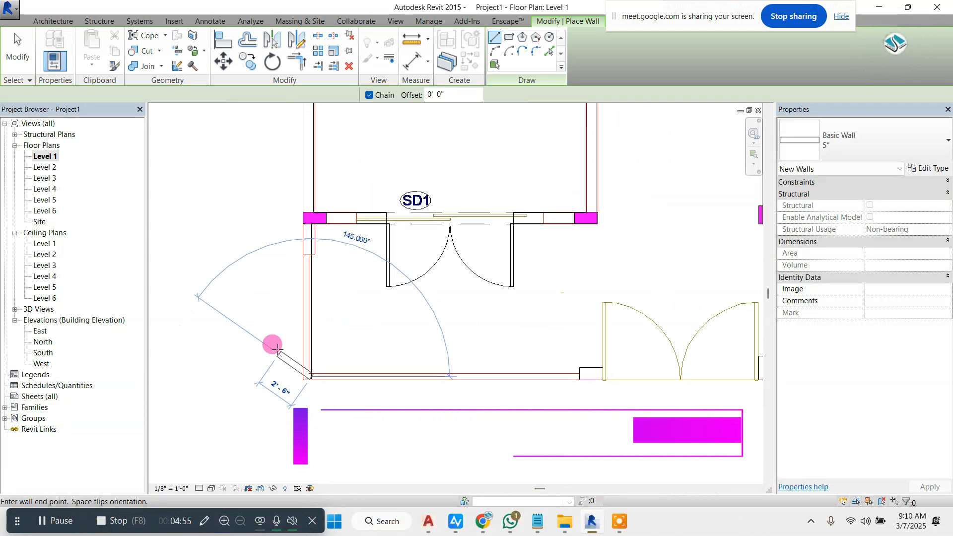
scroll(502, 358, "down", 2)
scroll(621, 365, "up", 3)
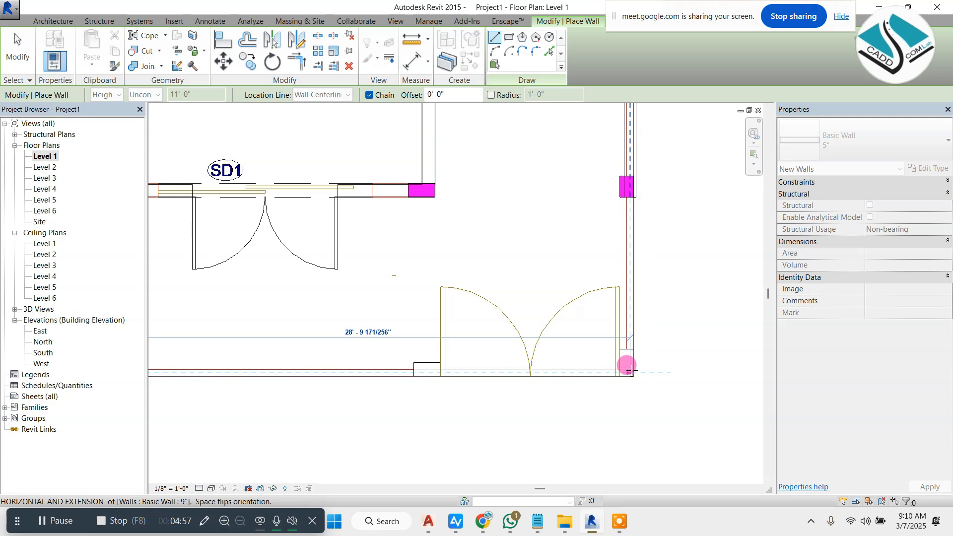
left_click(630, 371)
scroll(630, 372, "down", 2)
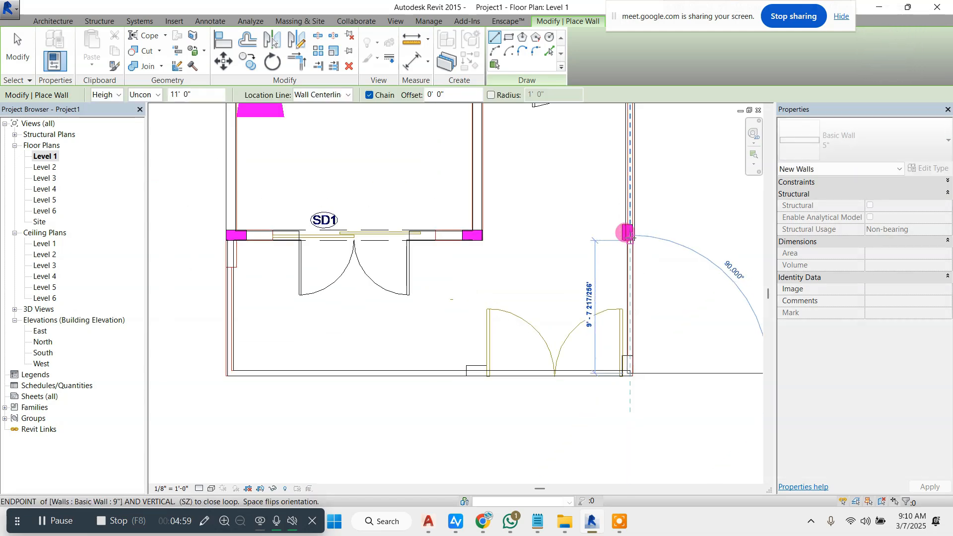
Step: Continue the 5" wall about 10'-6" up the right boundary to the column, and finish the wall chain
left_click(627, 231)
key("Escape")
key("Escape")
left_click(632, 238)
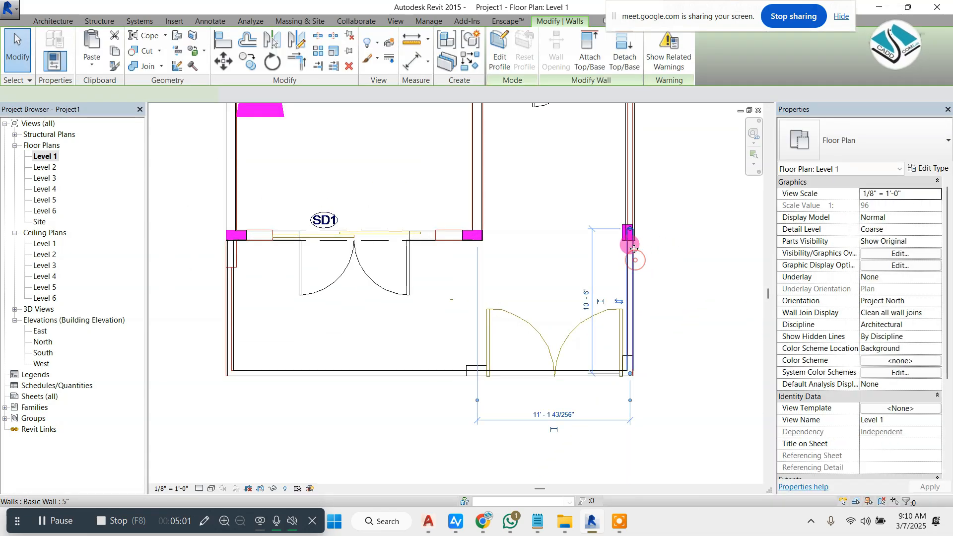
scroll(637, 232, "up", 2)
key("Escape")
scroll(617, 230, "down", 2)
scroll(510, 277, "down", 1)
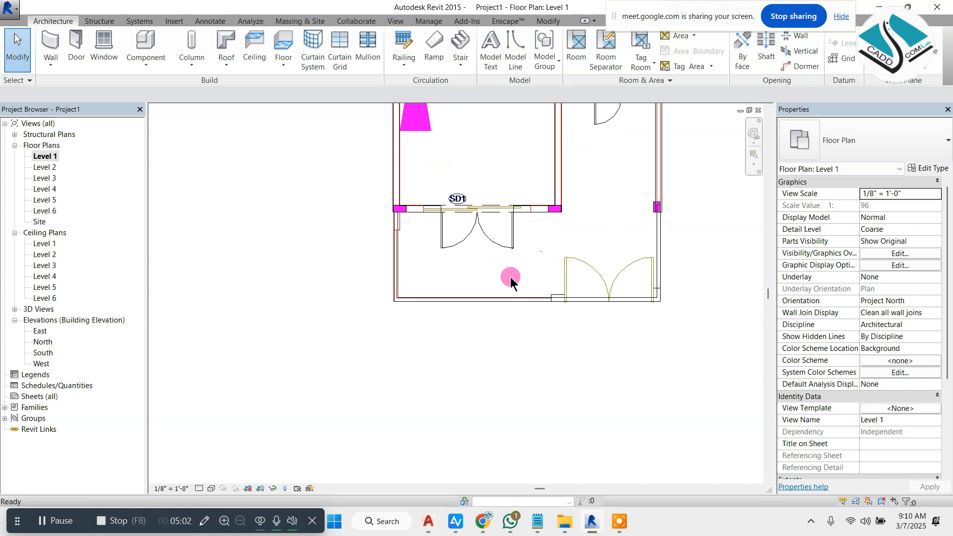
Step: In the 3D view, set the left 5" boundary wall's unconnected height to 6'
left_click(387, 22)
left_click(383, 45)
key("Escape")
left_click(355, 42)
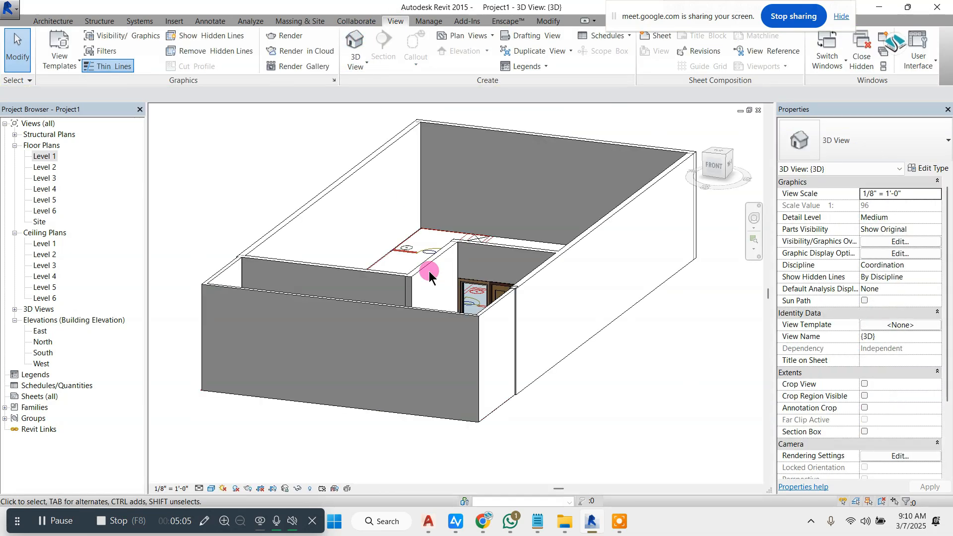
middle_click_drag(429, 271, 550, 300, "shift")
scroll(539, 299, "up", 2)
left_click(517, 285)
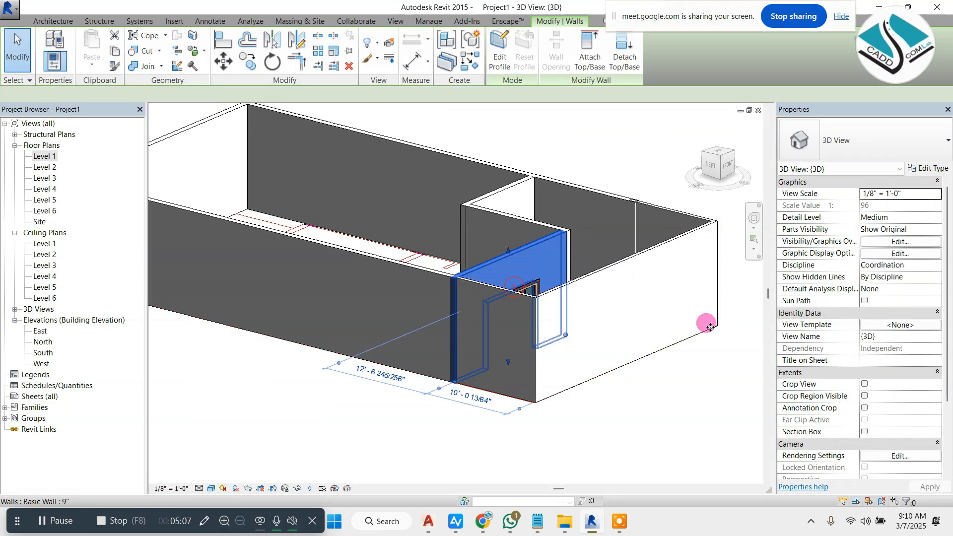
key("Escape")
left_click(555, 302)
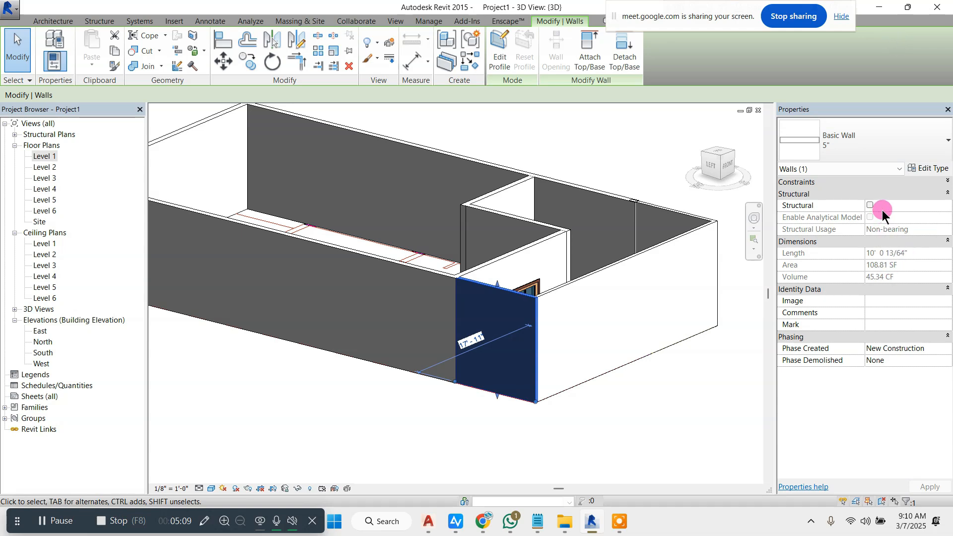
left_click(943, 189)
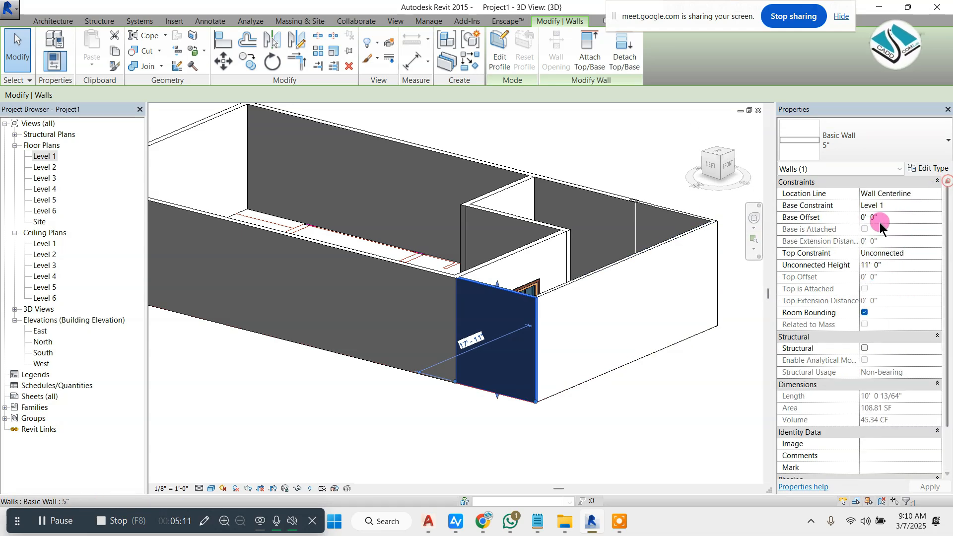
left_click(884, 267)
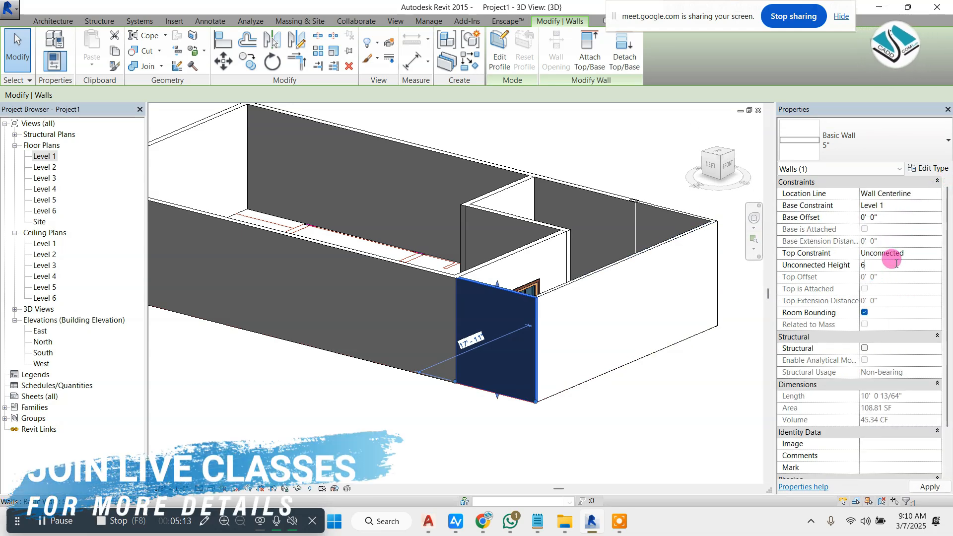
left_click(664, 394)
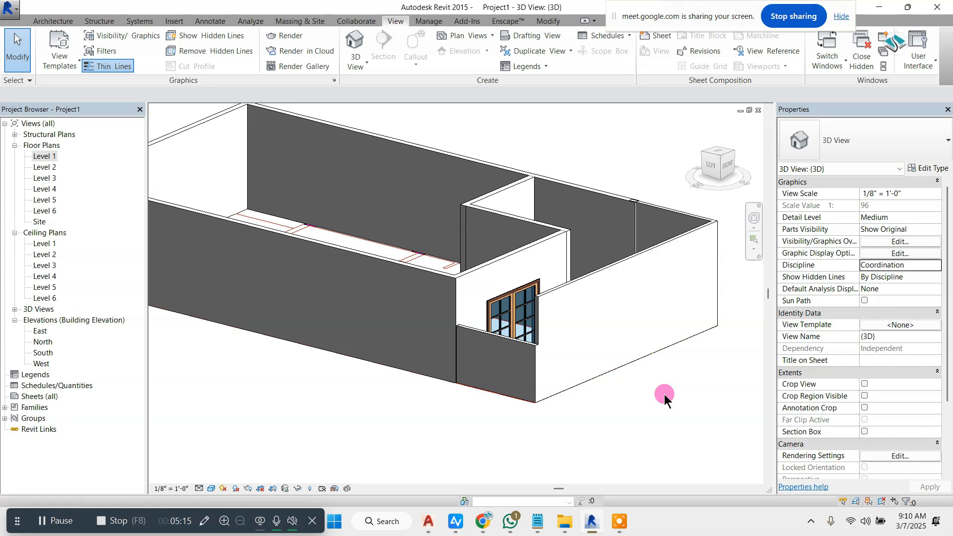
key("m")
key("a")
left_click(524, 339)
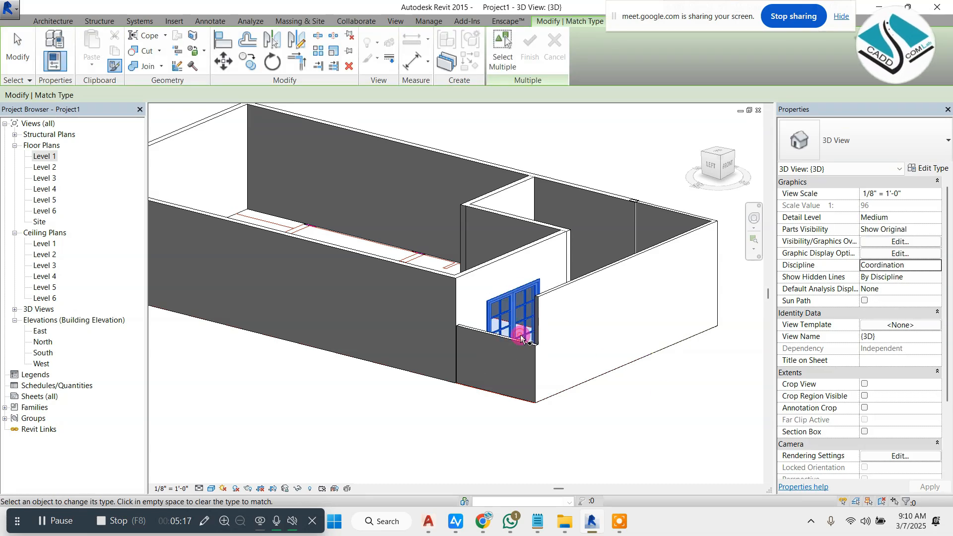
key("Escape")
Step: Match the front and right 5" boundary walls to the 6' high left wall with Match Type
key("m")
key("a")
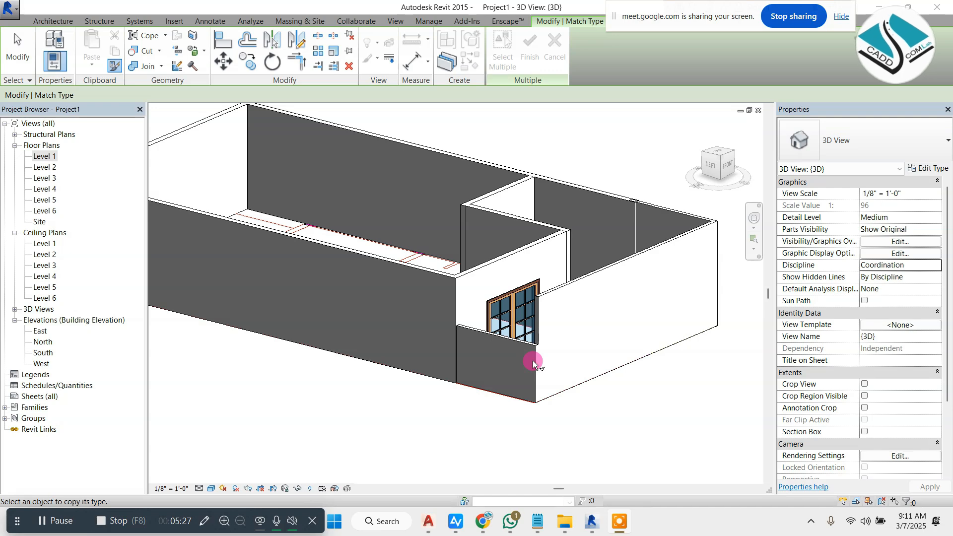
left_click(514, 346)
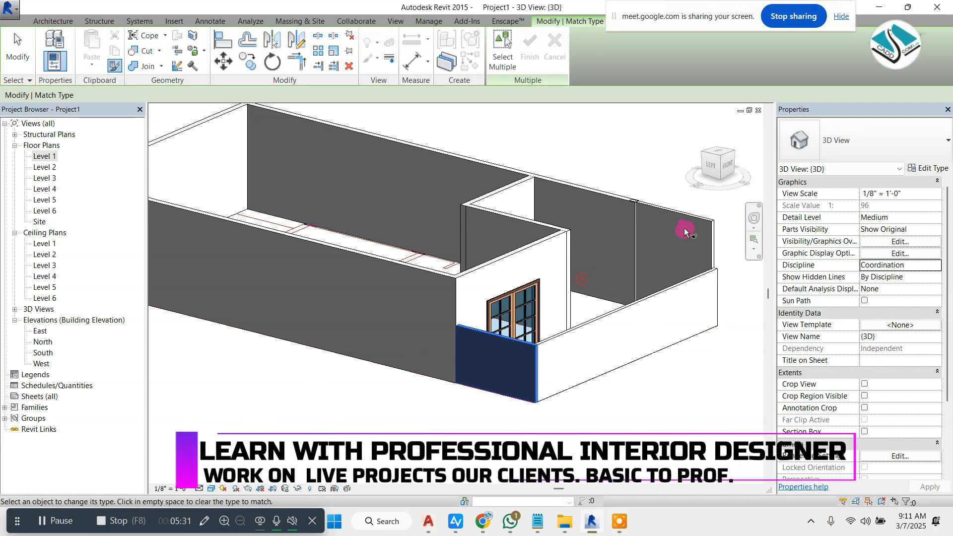
key("Escape")
Step: On the Level 1 plan, shorten the front 5" wall to about 19' so it ends at the gate opening, and check it in 3D
middle_click_drag(619, 311, 348, 293, "shift")
double_click(45, 156)
scroll(531, 267, "up", 5)
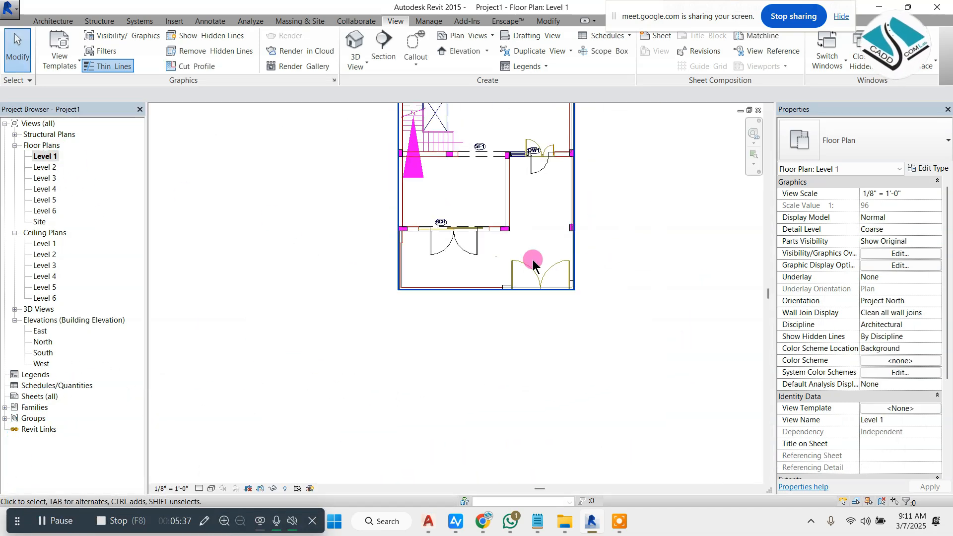
left_click(579, 328)
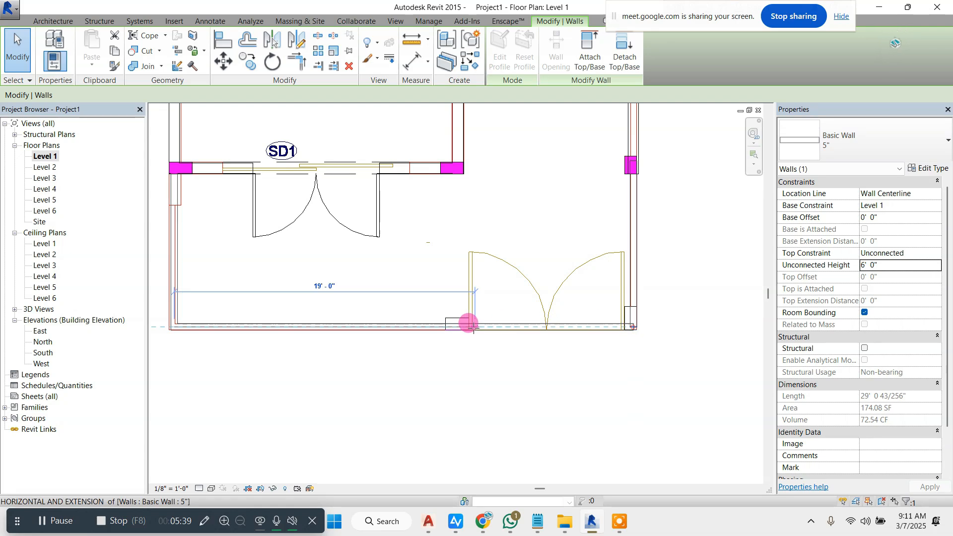
left_click_drag(469, 324, 462, 324)
left_click(398, 227)
left_click(356, 50)
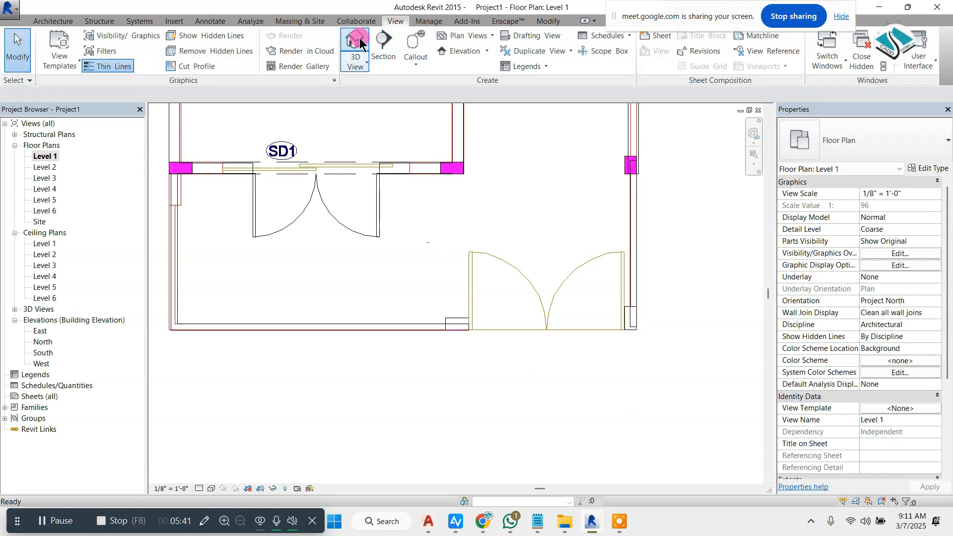
mouse_move(465, 300)
middle_mouse_down("shift")
mouse_move(330, 309)
mouse_move(453, 298)
middle_mouse_up("shift")
Step: On the Level 1 plan, try to nudge the left 5" boundary wall outward, and revert the move
double_click(45, 156)
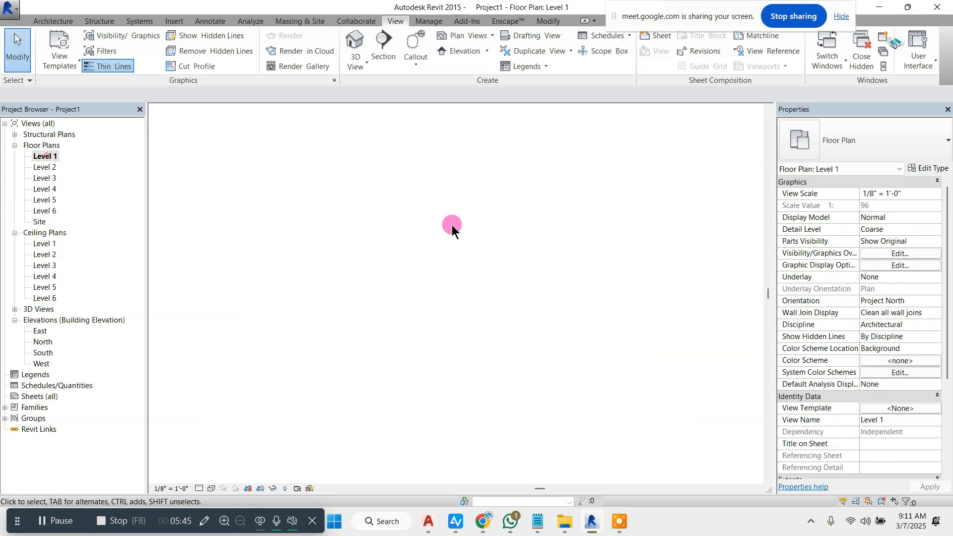
scroll(307, 193, "up", 2)
left_click(237, 245)
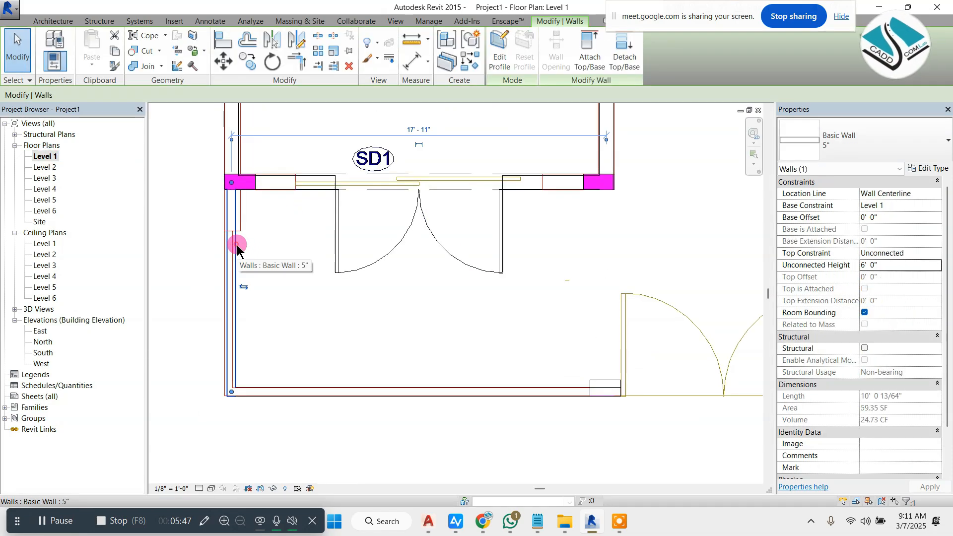
key("Left")
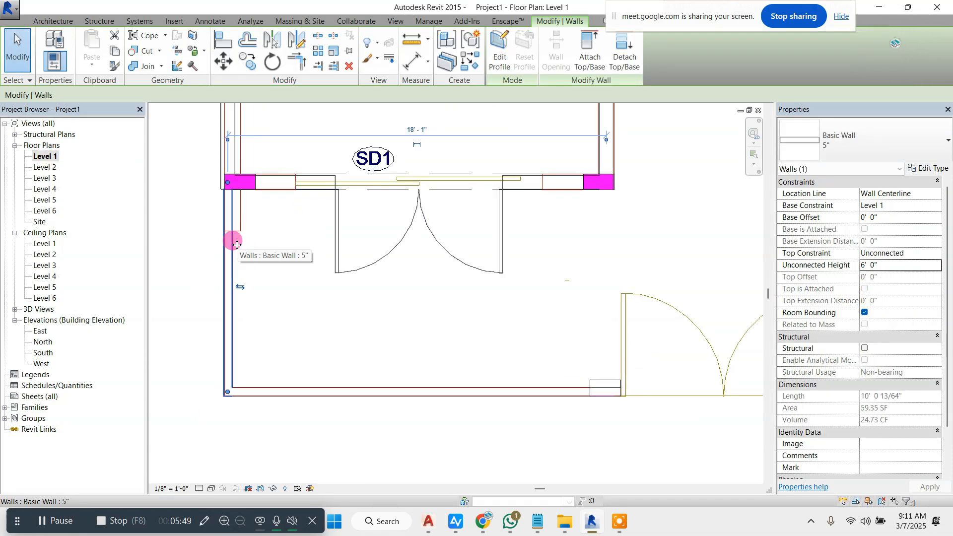
key("Escape")
left_click(239, 243)
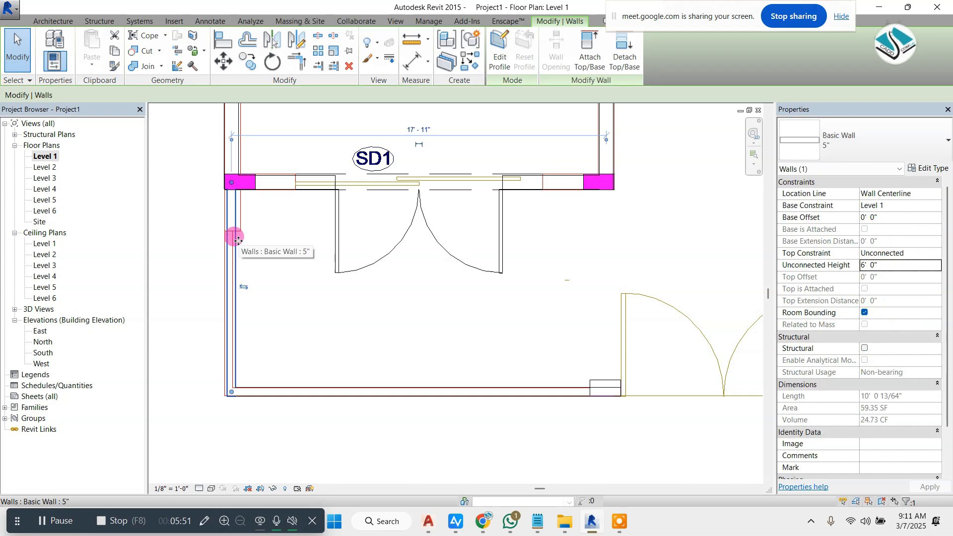
Step: Remove the left 5" boundary wall and stretch the front wall's left end to the outer corner of the drawing
left_click(215, 375)
scroll(234, 396, "up", 1)
left_click(235, 396)
left_click_drag(235, 395, 222, 390)
key("Escape")
Step: Redraw the left 5" boundary wall, about 9'-8" long, from the column down to the front wall's end
left_click(63, 24)
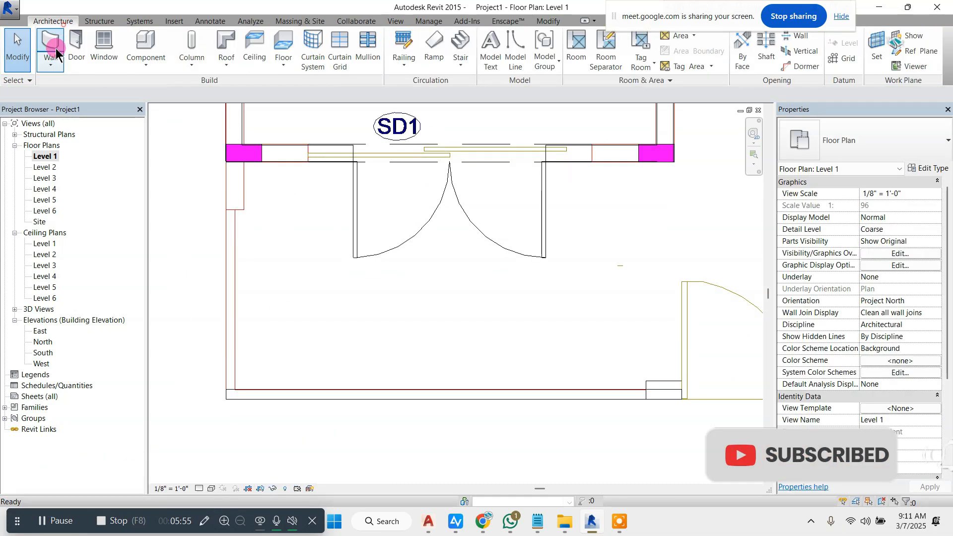
left_click(47, 43)
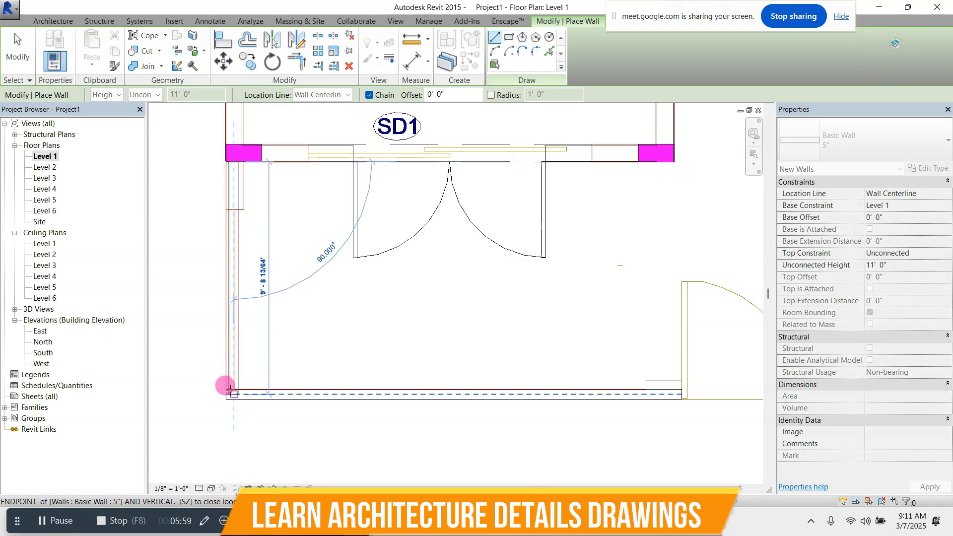
key("Escape")
key("Escape")
Step: In the 3D view, match the redrawn left wall to the 6' high front wall with Match Type
left_click(396, 21)
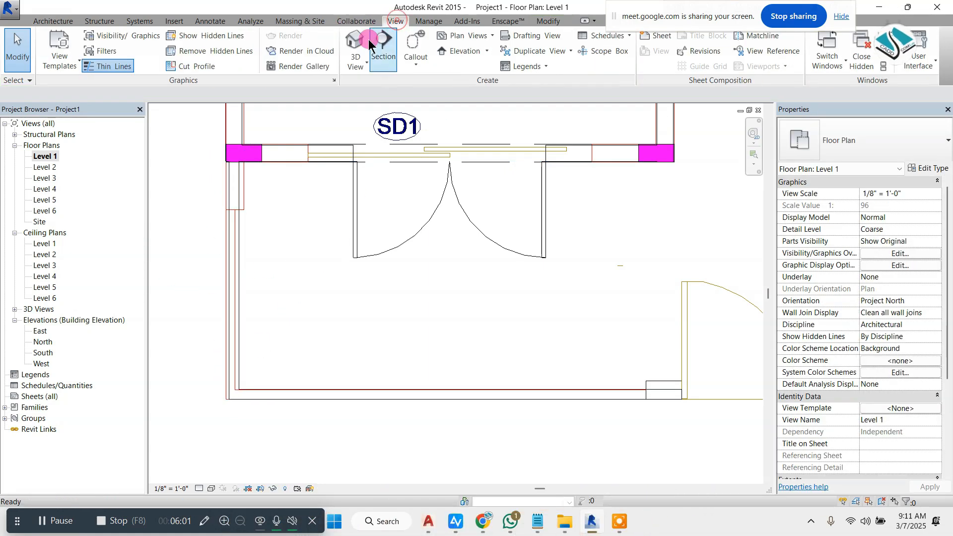
left_click(357, 46)
key("m")
key("a")
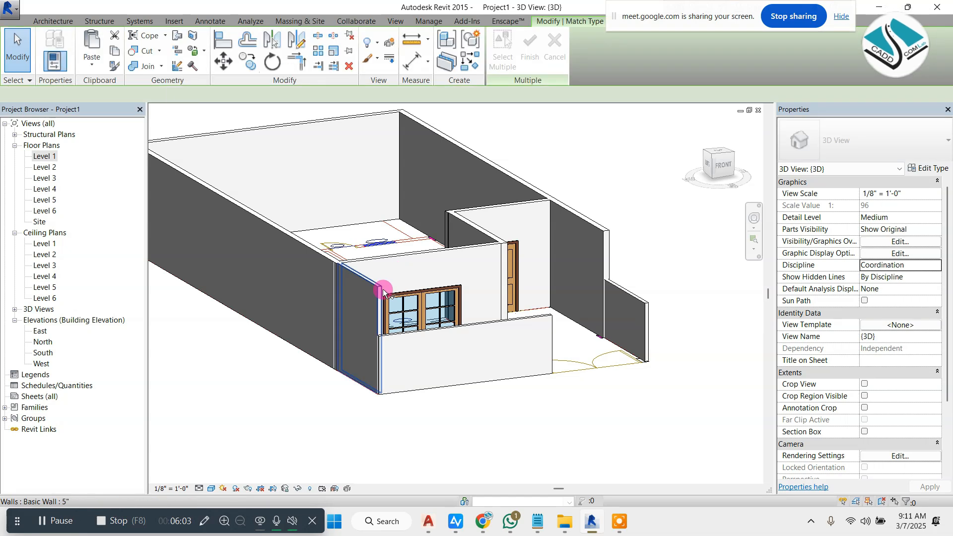
left_click(418, 339)
left_click(374, 288)
key("Escape")
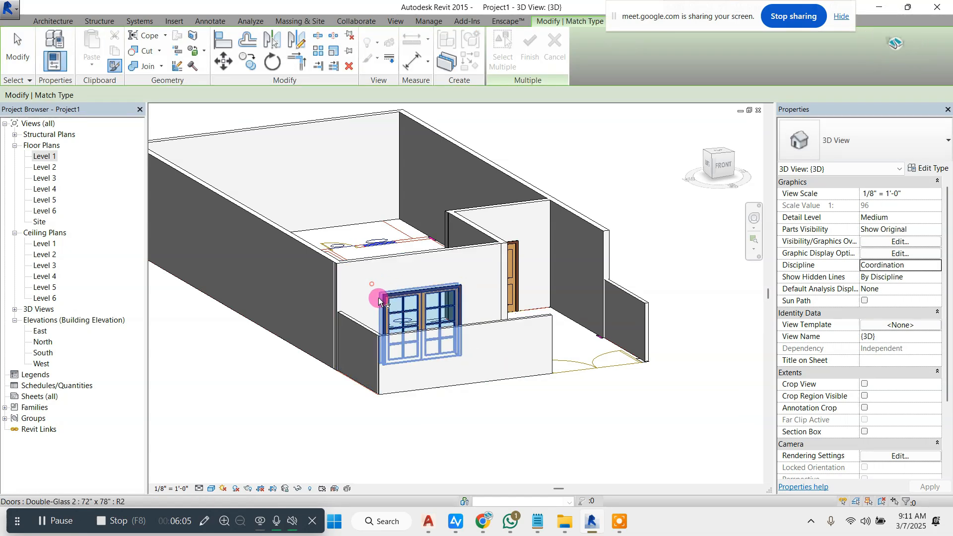
key("Escape")
Step: Return to the Level 1 plan and hide the imported 1.dwg through the Visibility/Graphics overrides
scroll(379, 320, "down", 2)
middle_click_drag(552, 312, 233, 231, "shift")
double_click(47, 158)
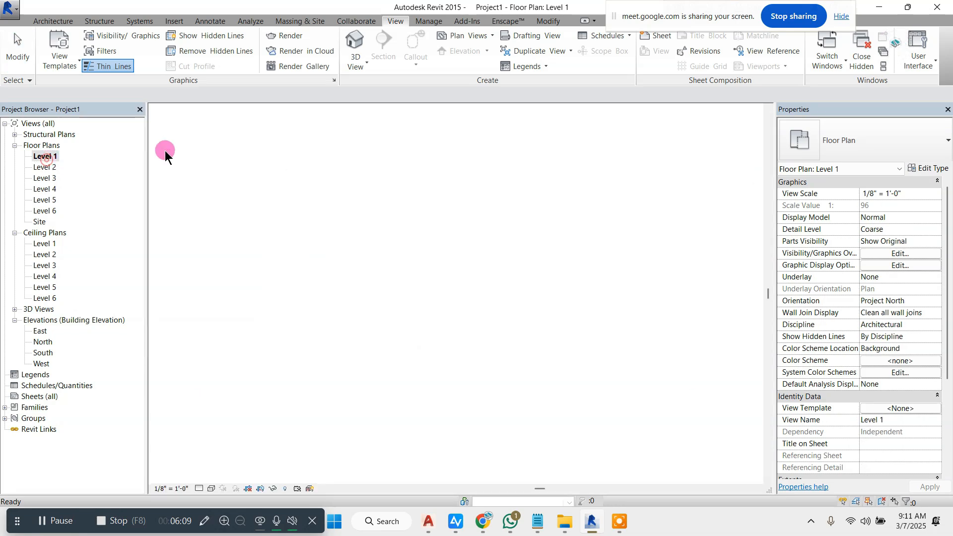
left_click(62, 21)
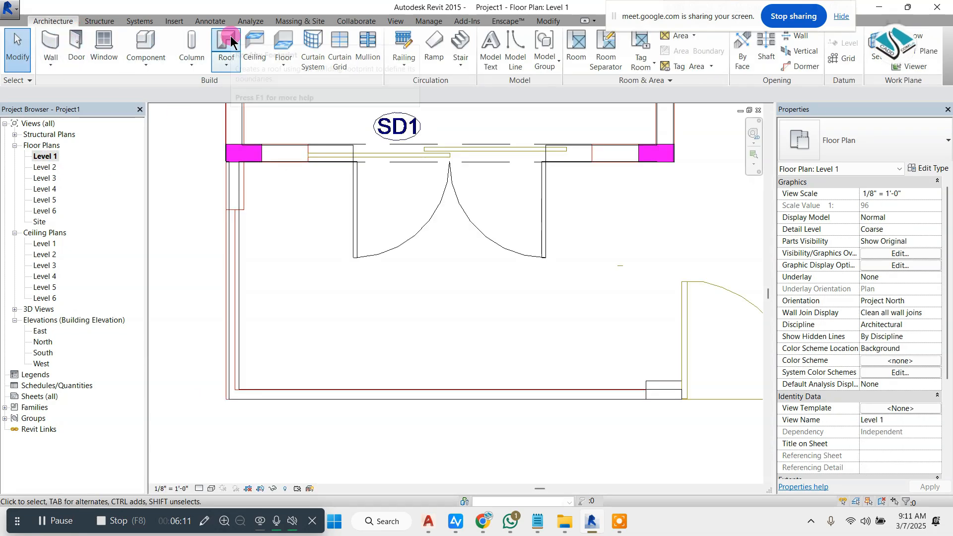
scroll(432, 302, "down", 5)
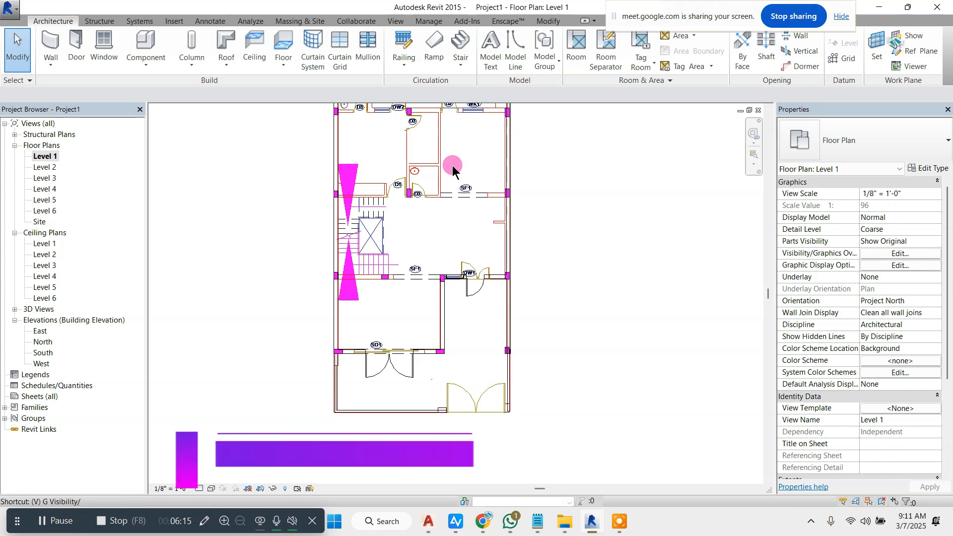
key("v")
key("v")
left_click(518, 66)
left_click(299, 116)
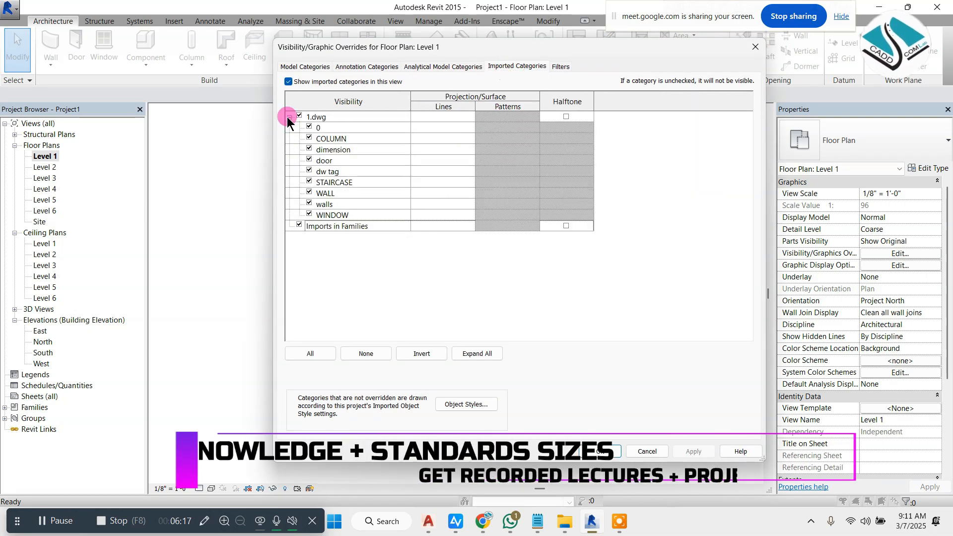
left_click(613, 459)
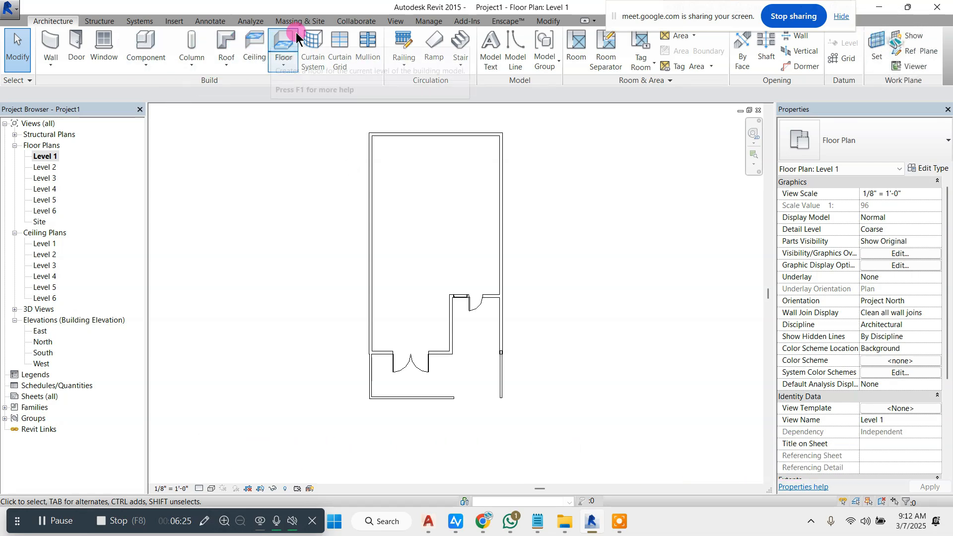
Step: Start a Generic - 12" floor on Level 1 and draw its back boundary line along the back wall's outer face
left_click(283, 40)
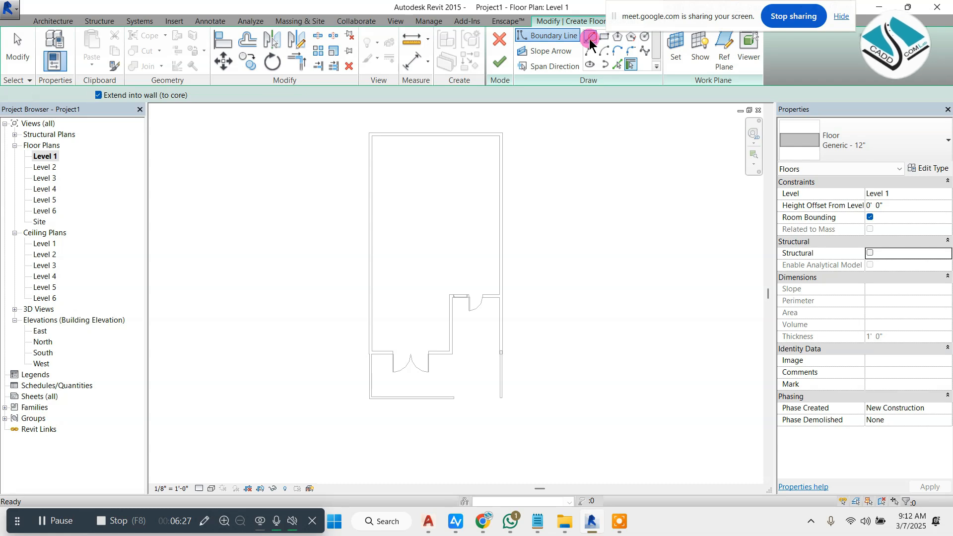
scroll(412, 115, "up", 3)
scroll(333, 152, "up", 2)
left_click(318, 144)
scroll(437, 144, "down", 2)
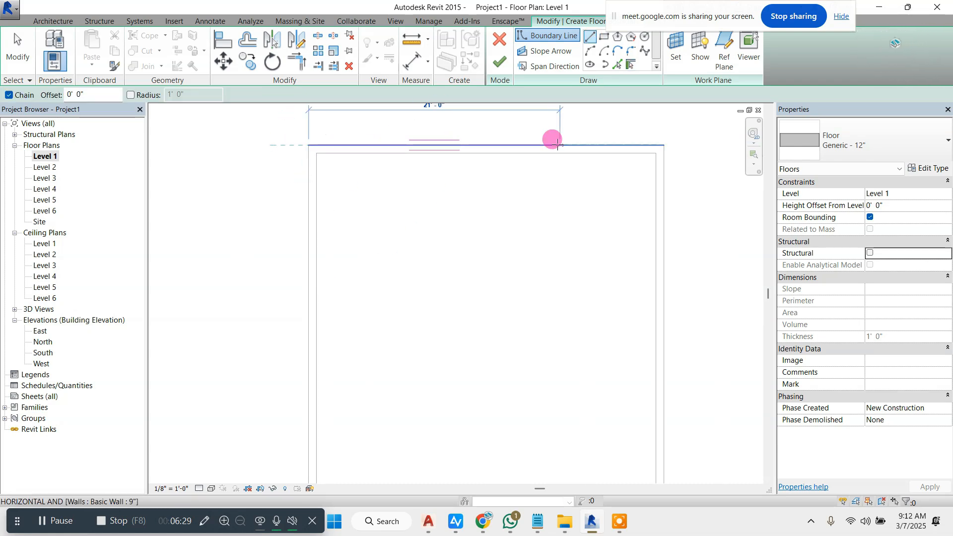
scroll(655, 144, "up", 1)
left_click(666, 144)
scroll(562, 116, "down", 3)
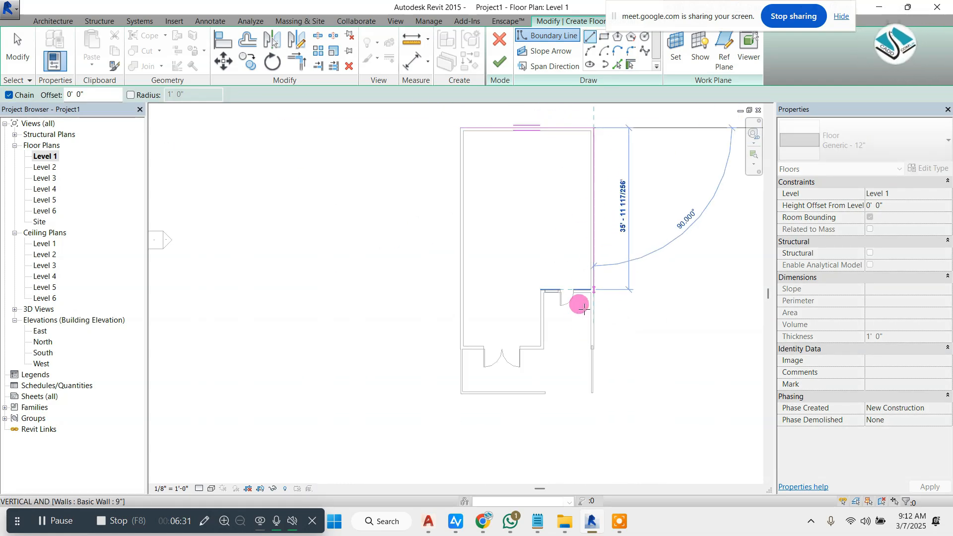
Step: Draw the floor's right, front and left boundary lines along the outer wall faces back to the starting corner
scroll(586, 385, "up", 3)
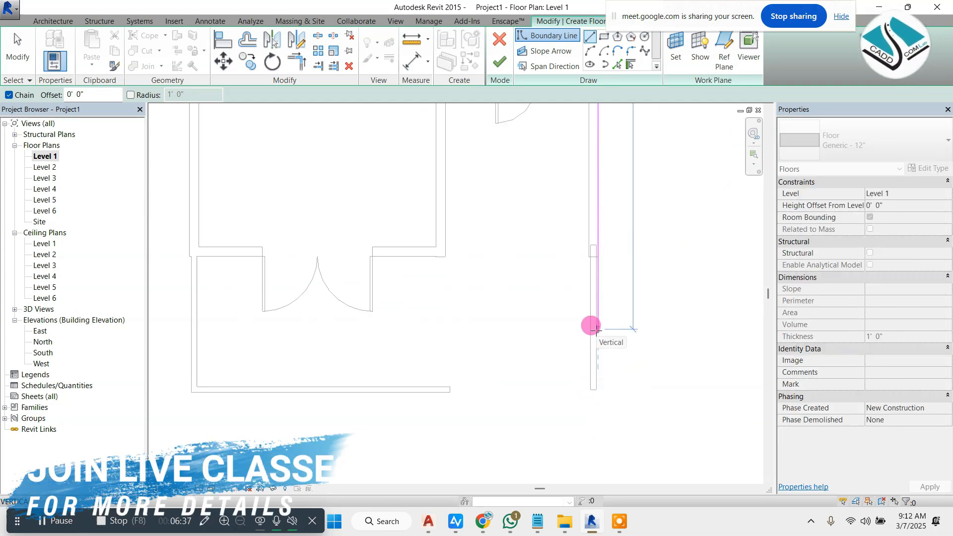
left_click(597, 391)
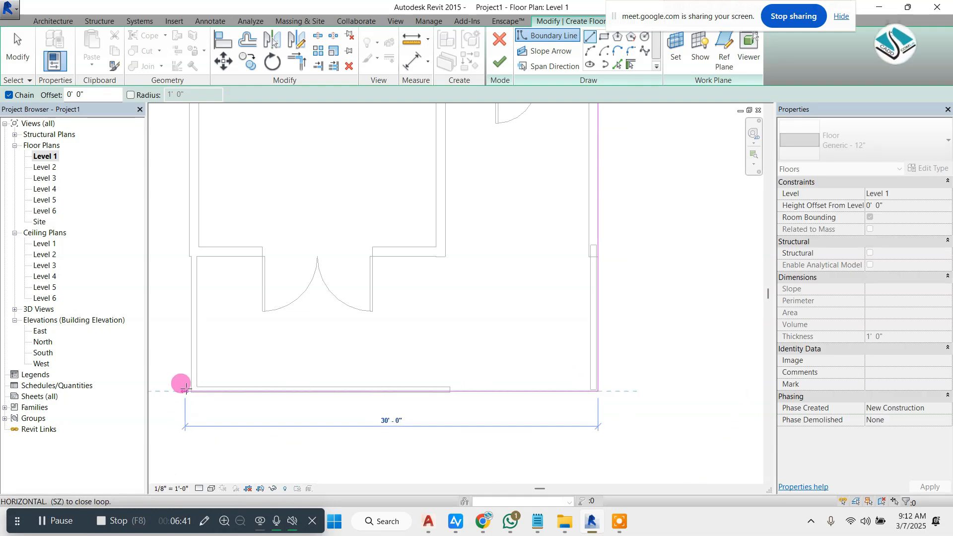
left_click(188, 391)
scroll(305, 358, "down", 5)
scroll(268, 224, "up", 8)
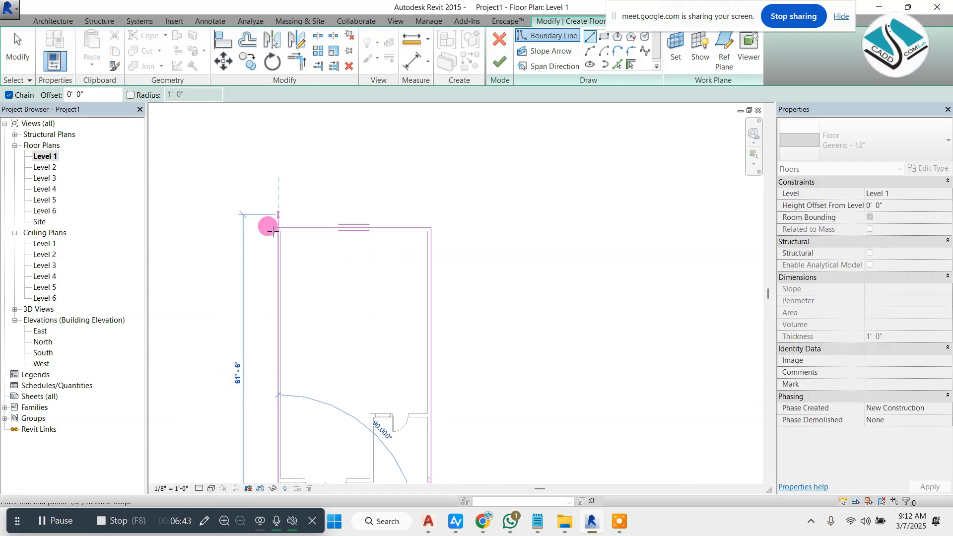
left_click(284, 218)
key("Escape")
key("Escape")
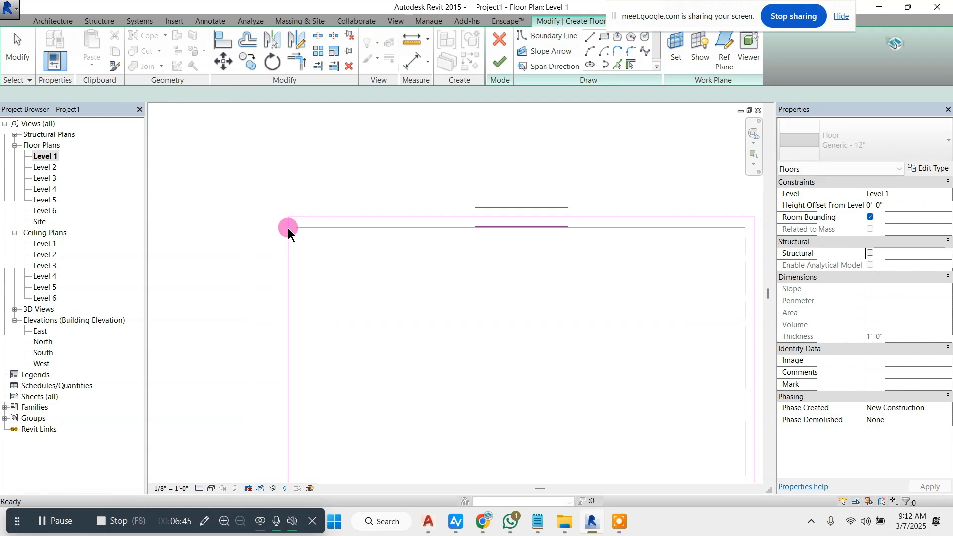
Step: Check the corners and front line of the floor sketch against the walls and finish the floor
left_click(289, 230)
left_click(340, 185)
scroll(335, 169, "down", 4)
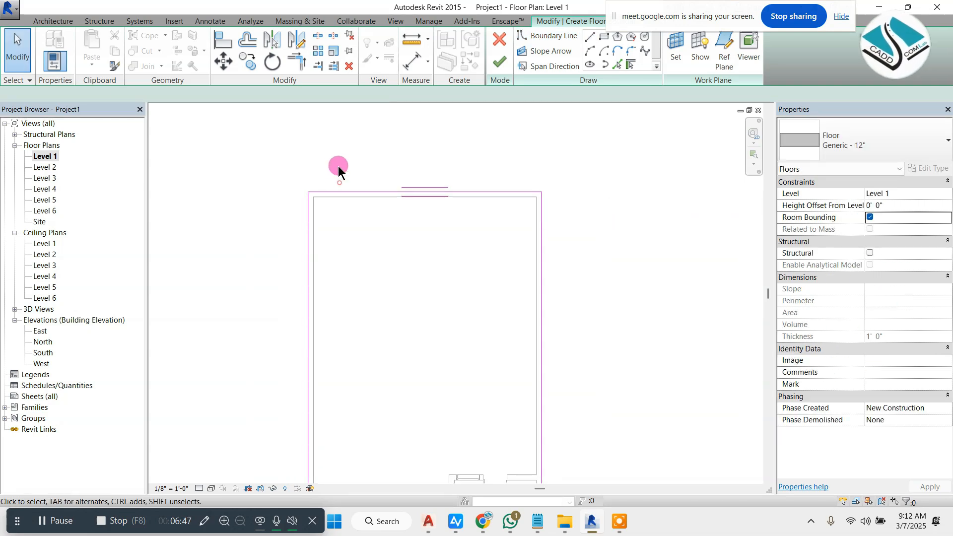
scroll(422, 356, "up", 3)
scroll(455, 403, "down", 3)
scroll(461, 396, "up", 2)
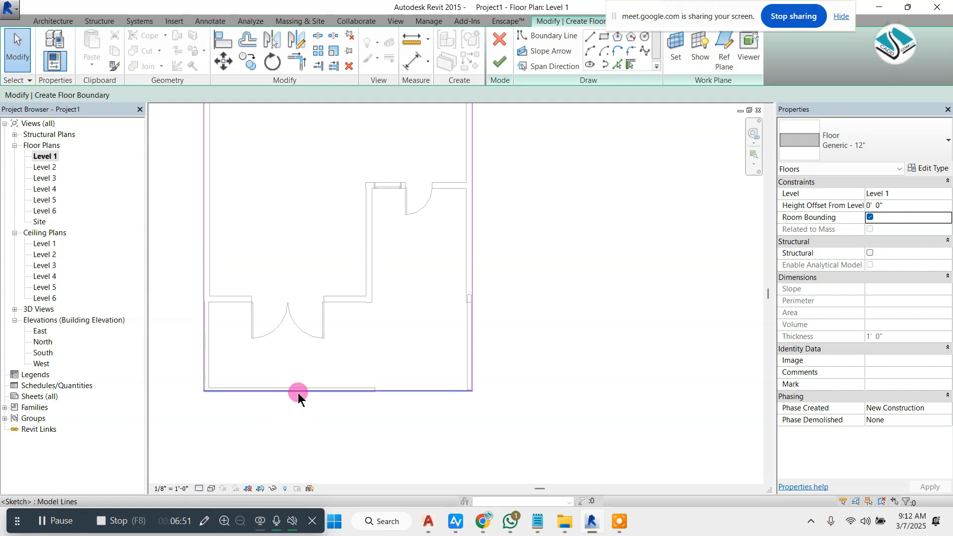
scroll(298, 392, "up", 2)
left_click(225, 389)
scroll(228, 390, "up", 1)
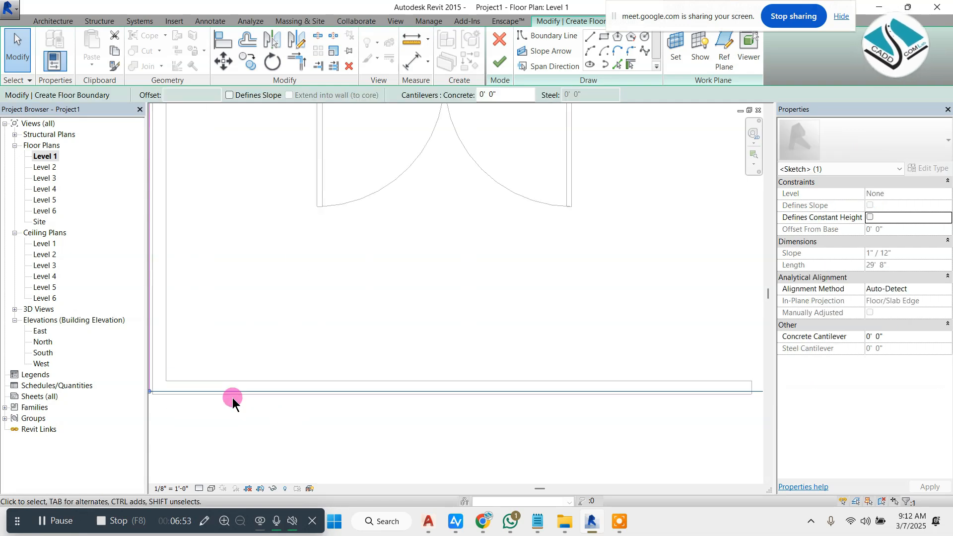
left_click(233, 398)
scroll(316, 311, "down", 2)
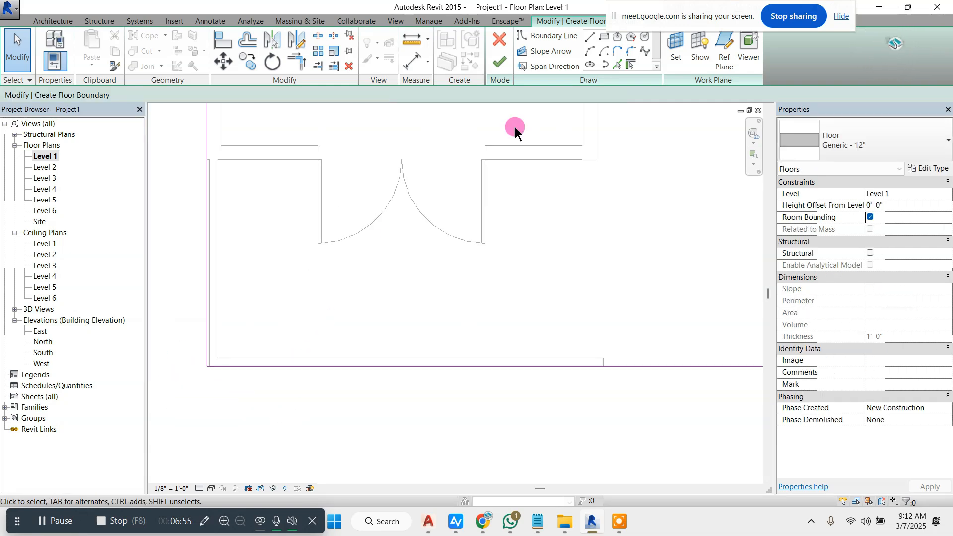
left_click(489, 72)
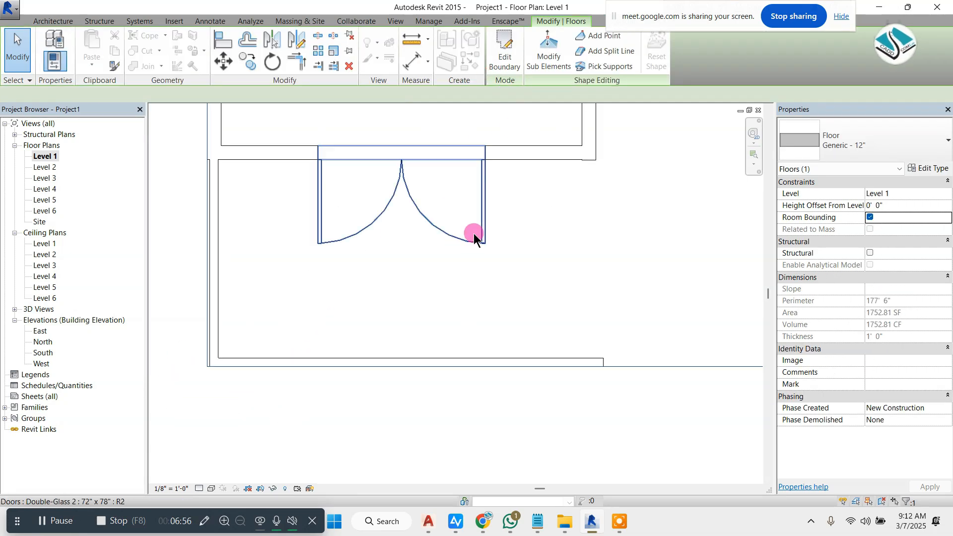
Step: In the 3D view, select the floor and duplicate its type as Generic - 12" 2
left_click(392, 21)
left_click(350, 46)
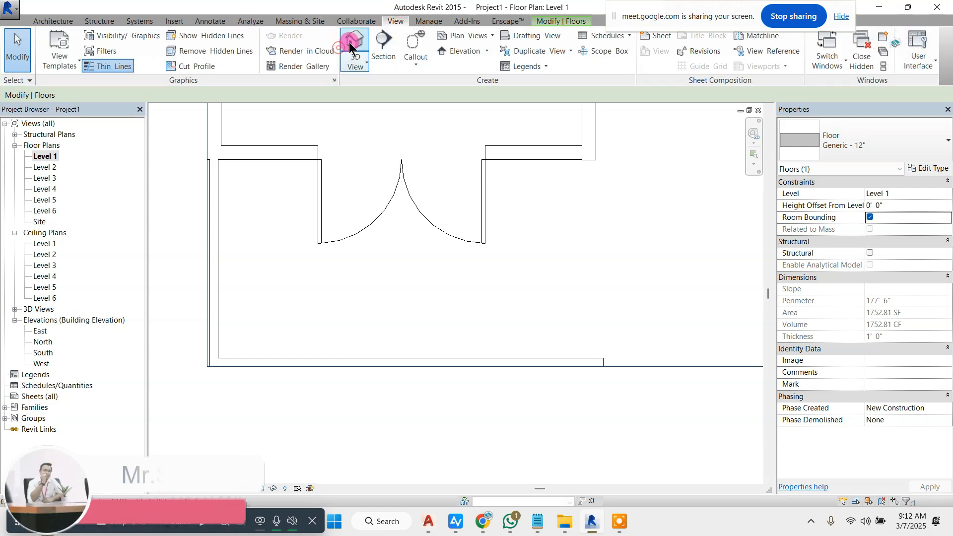
scroll(387, 305, "down", 1)
middle_click_drag(385, 307, 446, 305, "shift")
scroll(427, 332, "up", 2)
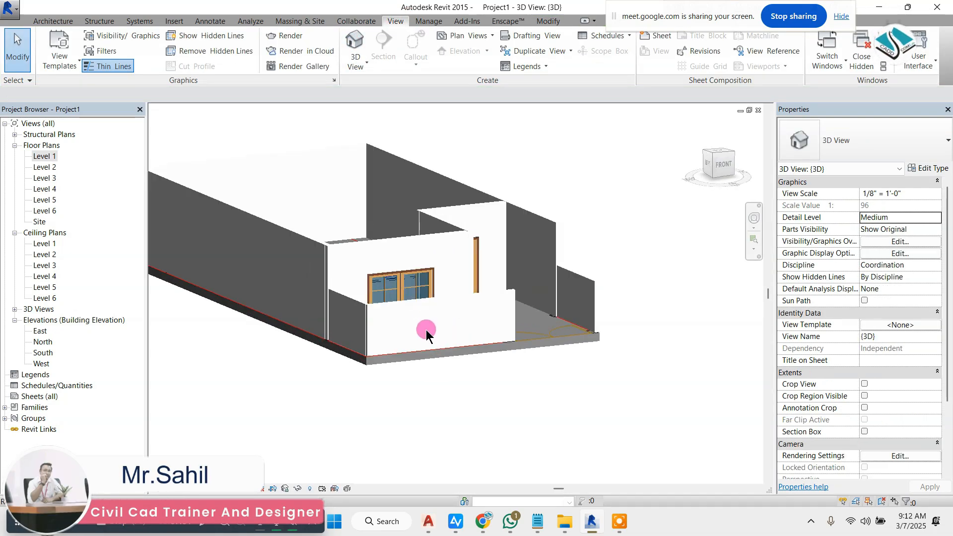
left_click(549, 338)
left_click(929, 168)
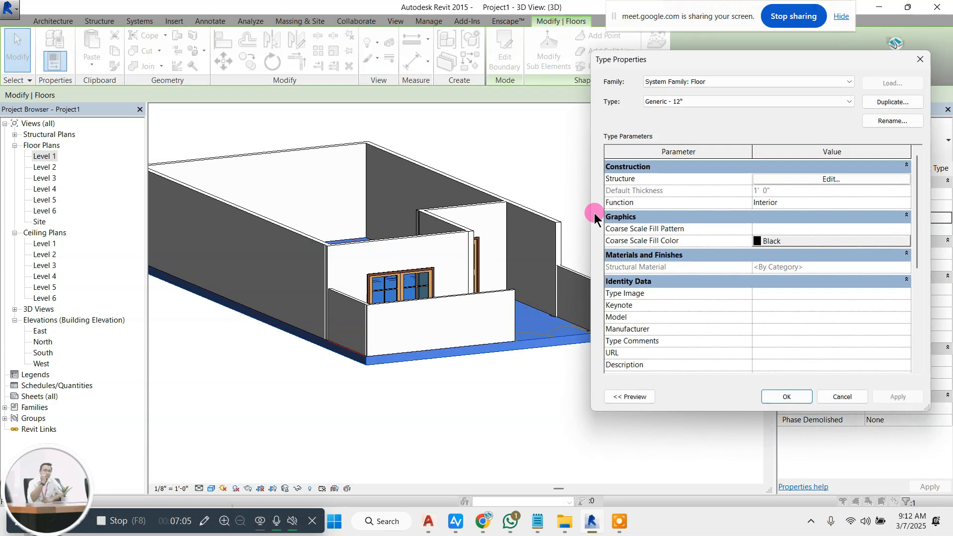
left_click(886, 101)
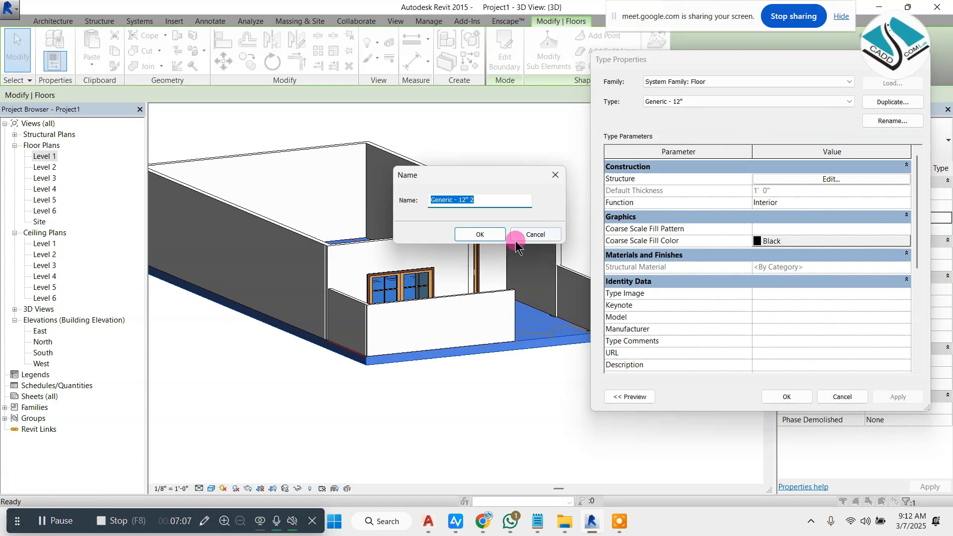
left_click(489, 236)
Step: Assign the Trim material to the floor type's structure layer and view the recoloured floor in 3D
left_click(769, 179)
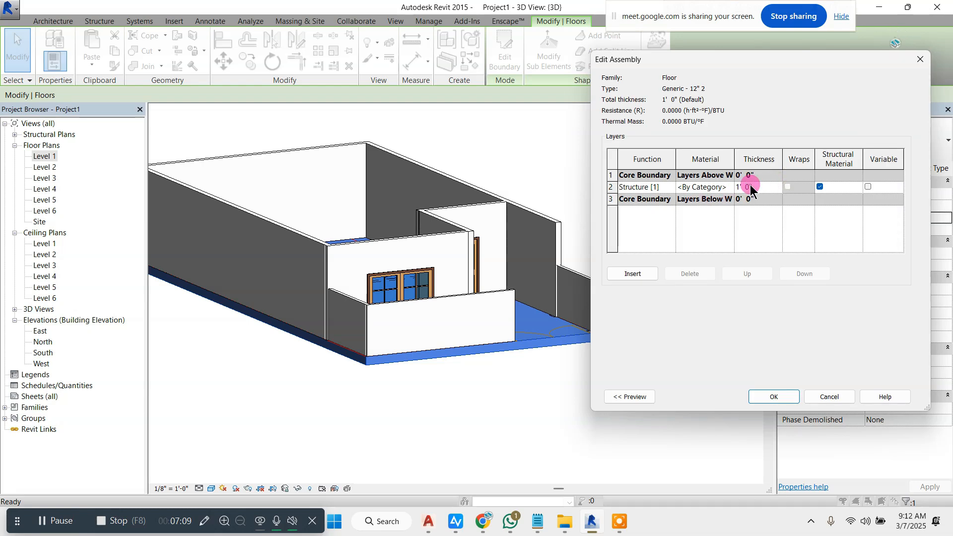
left_click(728, 187)
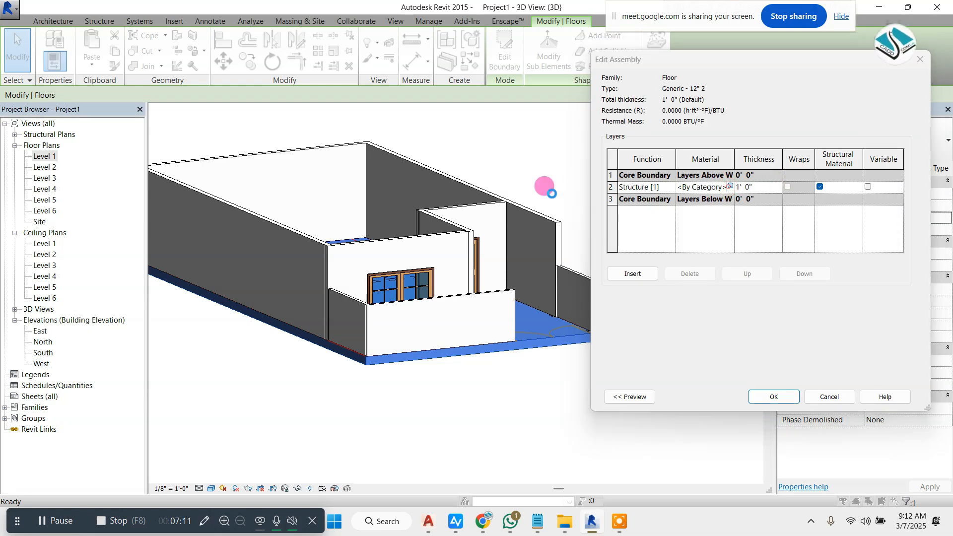
left_click(338, 284)
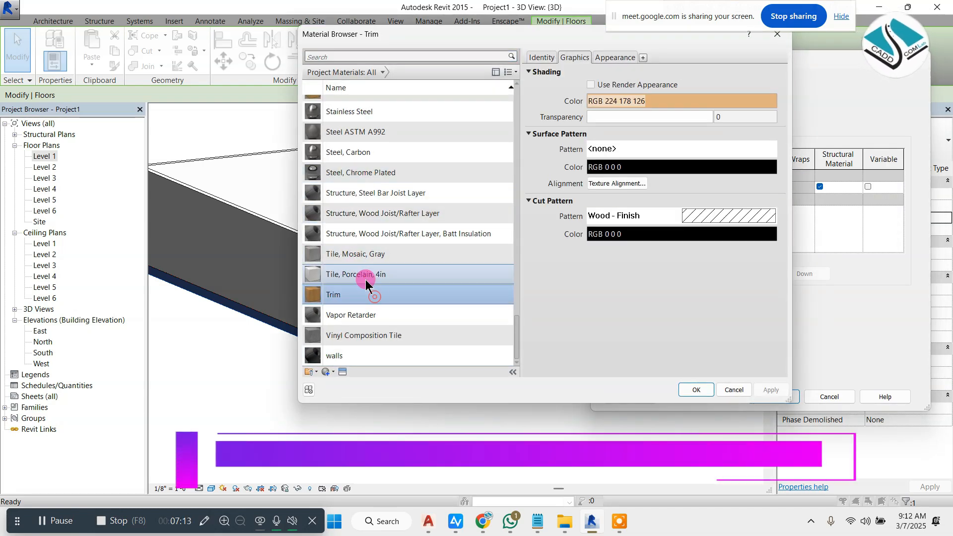
left_click(695, 390)
left_click(773, 396)
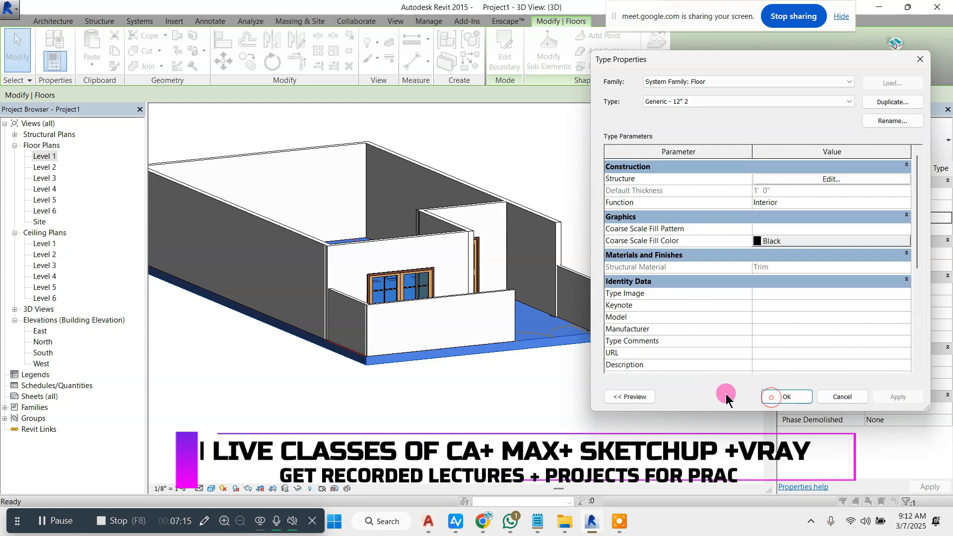
left_click(770, 396)
left_click(579, 361)
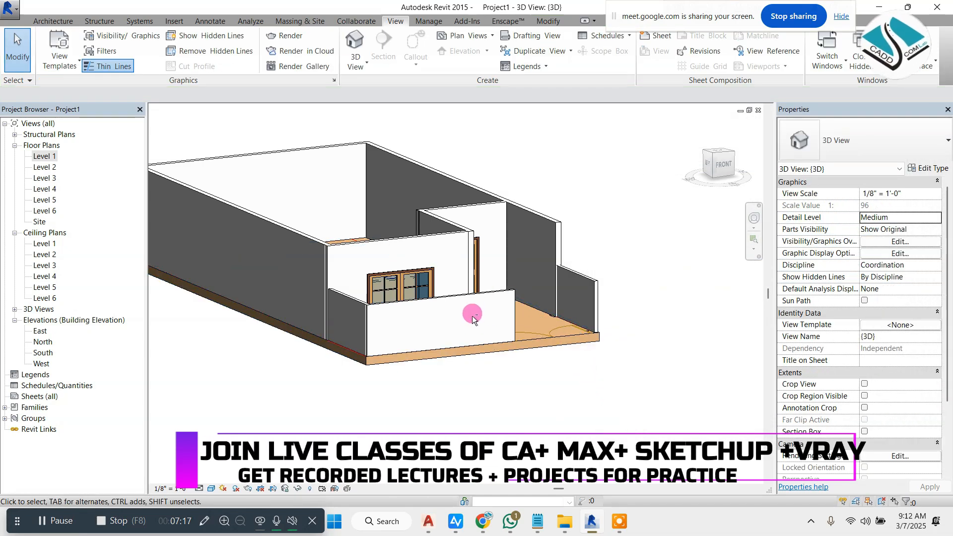
middle_click_drag(472, 316, 511, 319, "shift")
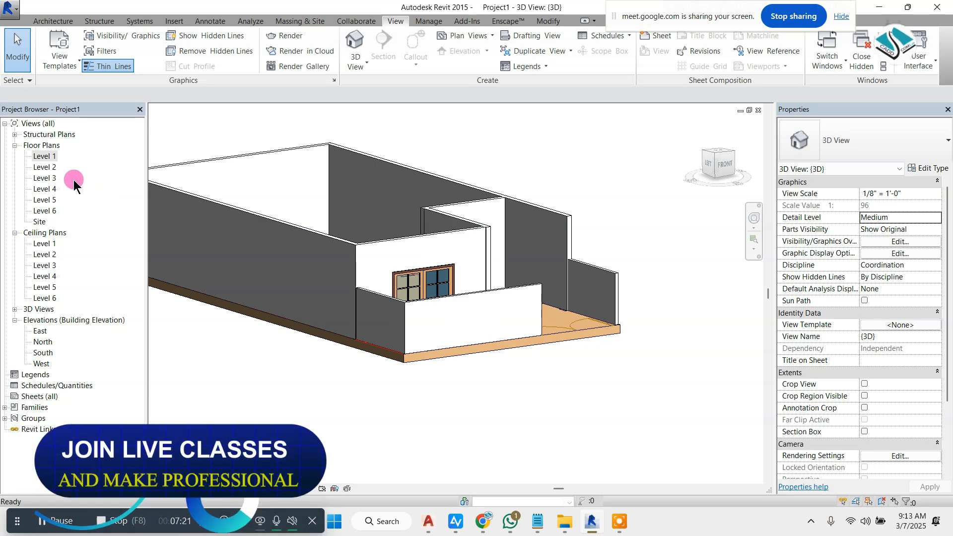
Step: Return to the Level 1 plan and start a Generic - 12" footprint roof based on Level 2, without a defined slope
double_click(44, 156)
scroll(377, 324, "down", 5)
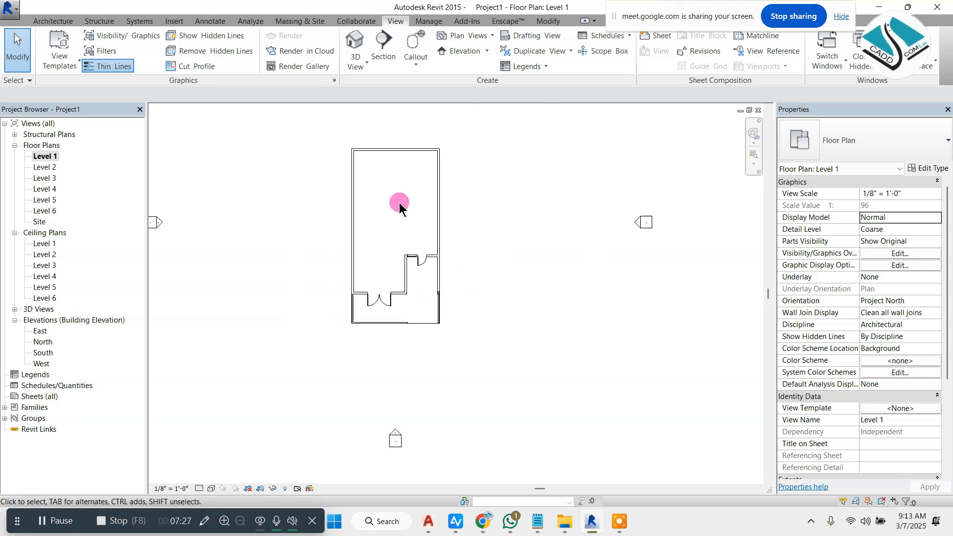
scroll(400, 202, "up", 1)
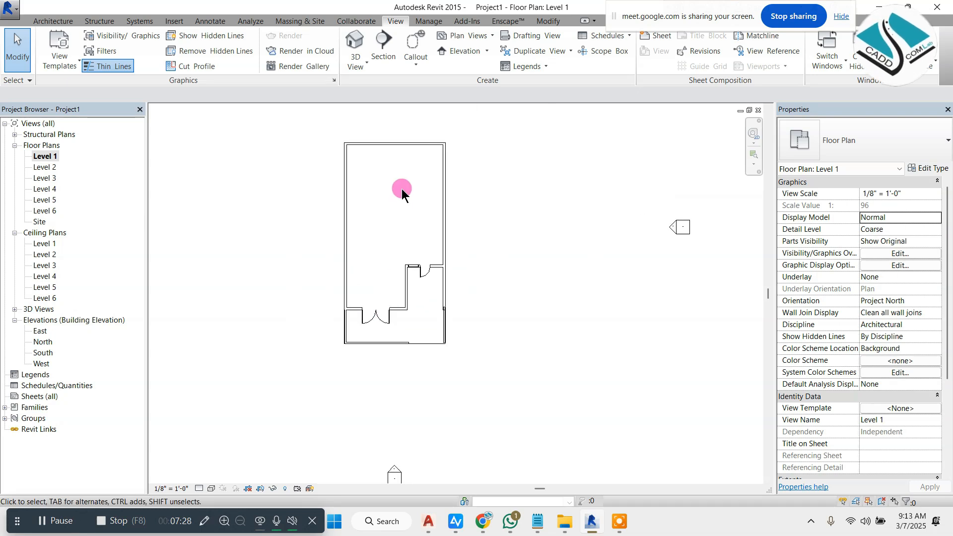
left_click(55, 22)
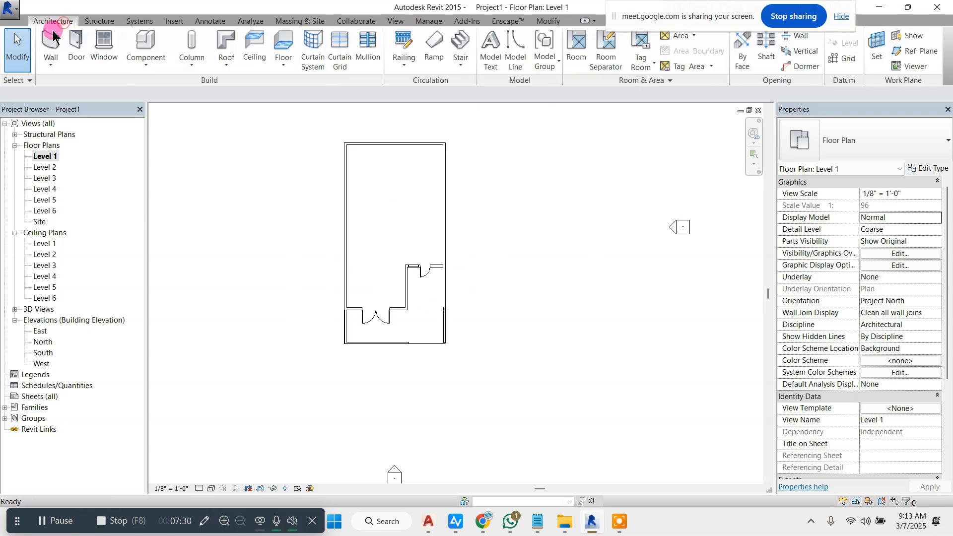
left_click(238, 48)
left_click(578, 247)
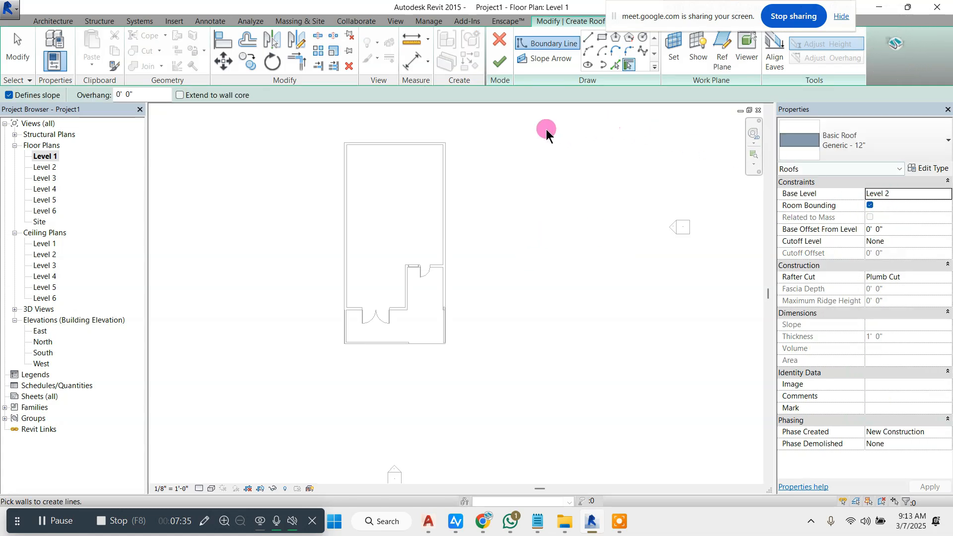
left_click(40, 96)
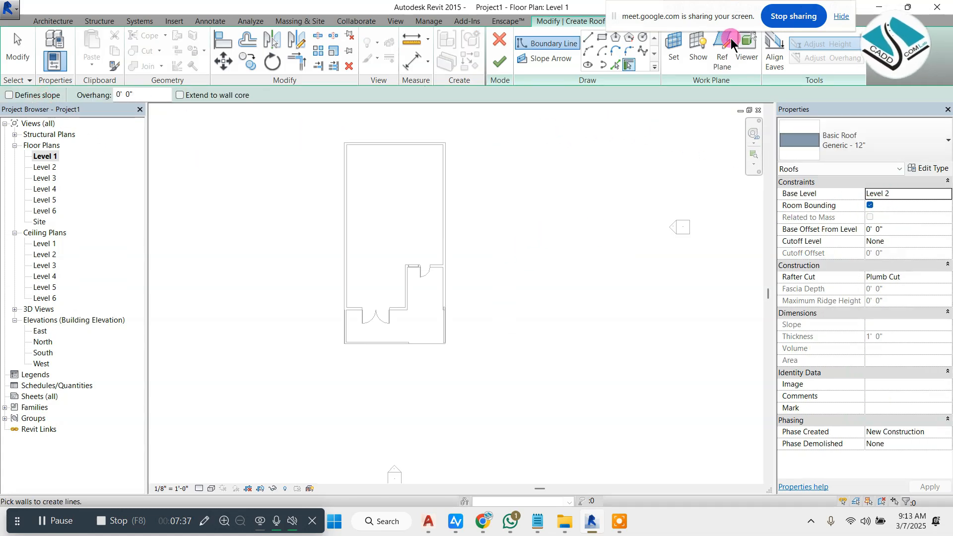
Step: Draw the roof footprint's 29'-8" back edge with the Line tool along the back wall's outer face
left_click(588, 37)
scroll(323, 168, "up", 5)
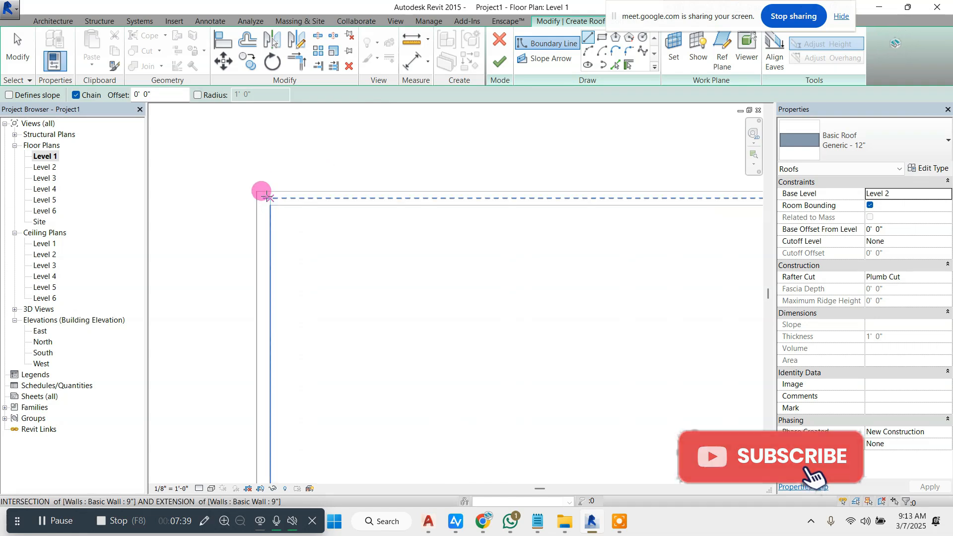
left_click(258, 191)
scroll(222, 171, "down", 3)
scroll(549, 175, "up", 2)
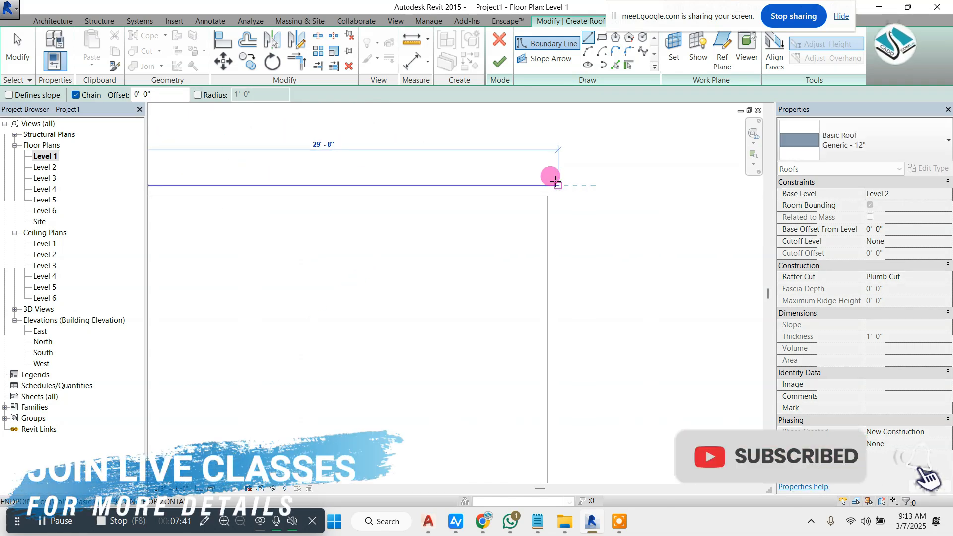
left_click(558, 185)
scroll(543, 144, "down", 3)
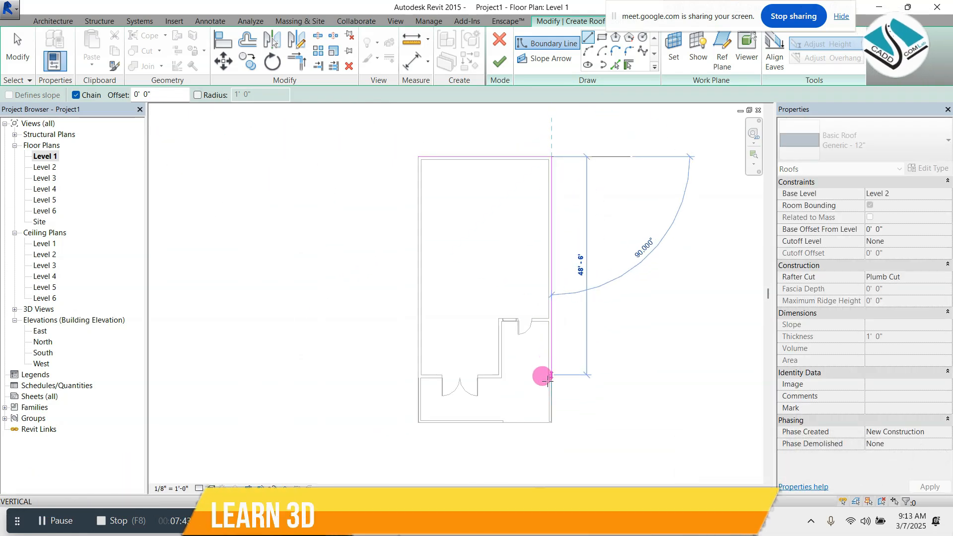
Step: Draw the roof's right edge down past the column and a front edge about 24' long toward the double door's left jamb
scroll(547, 380, "up", 2)
scroll(549, 384, "up", 1)
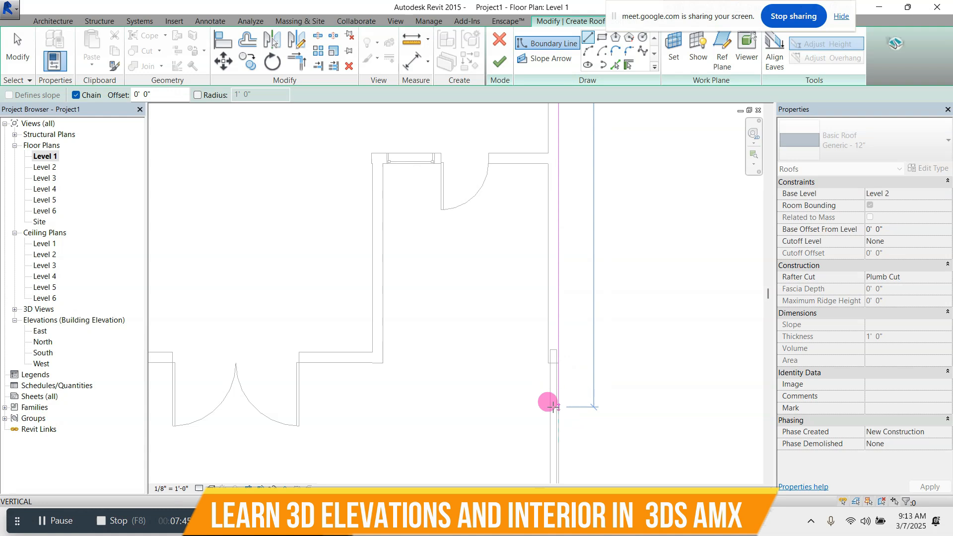
left_click(550, 421)
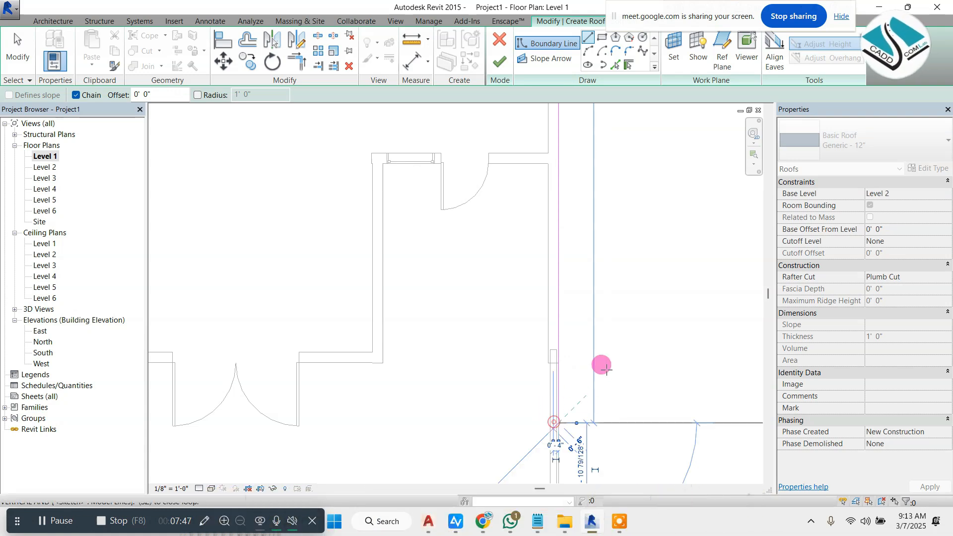
scroll(496, 378, "down", 1)
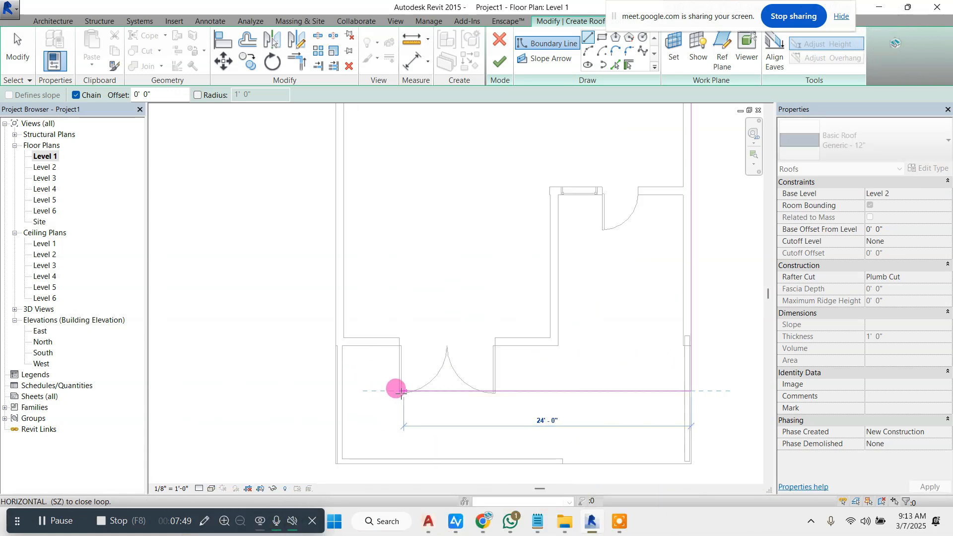
left_click(396, 393)
Step: Step the roof outline back 1'-6" beside the double door and continue it to the left wall's outer face
scroll(398, 393, "up", 2)
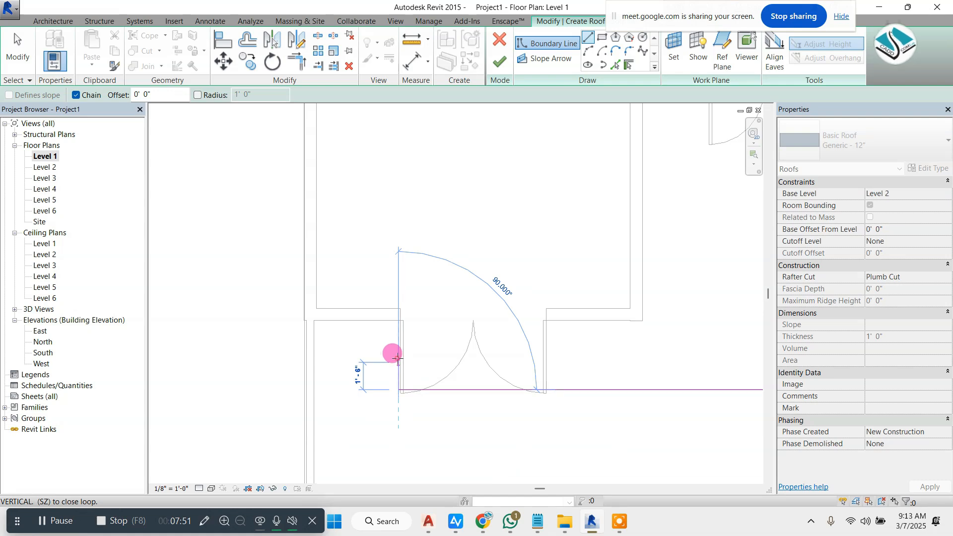
left_click(398, 363)
left_click(304, 362)
scroll(307, 368, "down", 3)
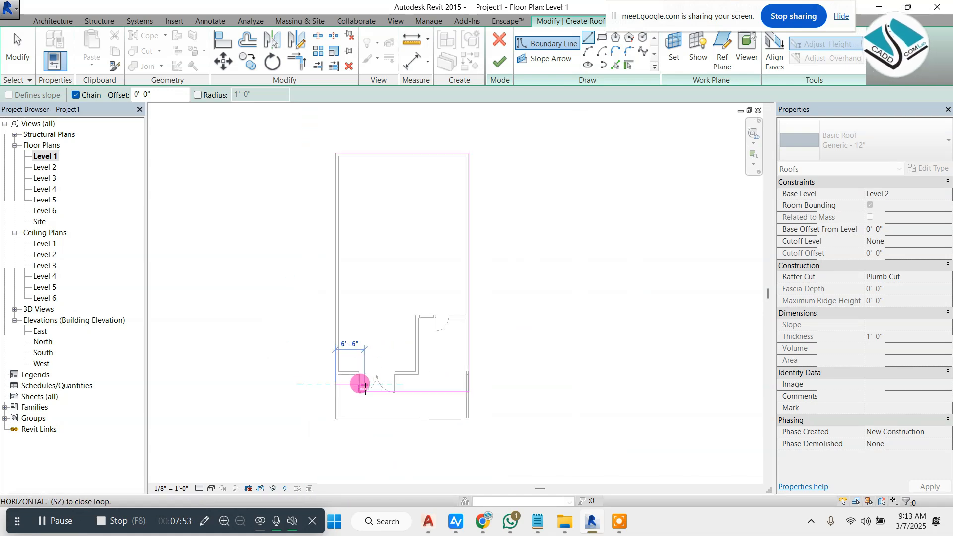
Step: Close the roof outline at the house's back left corner and finish the footprint sketch
scroll(361, 206, "up", 2)
left_click(327, 258)
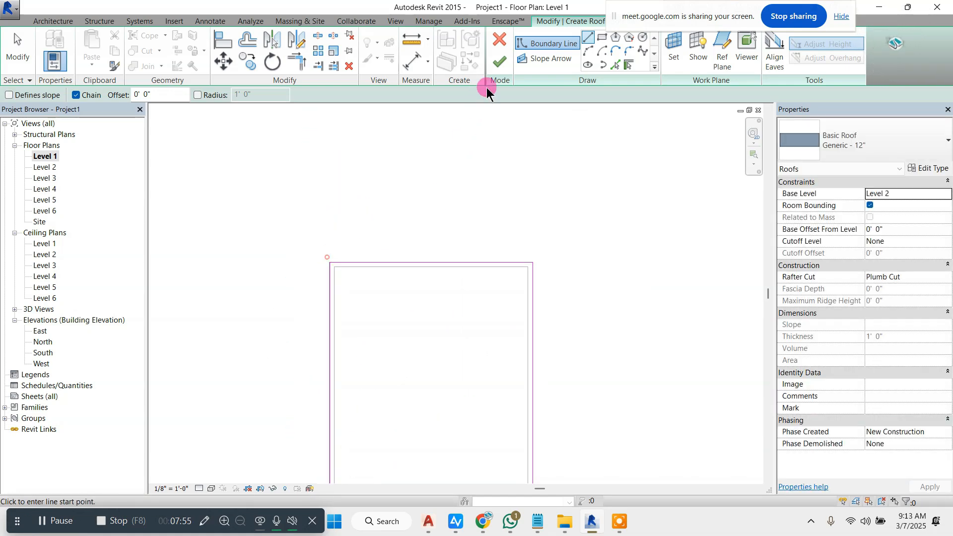
left_click(500, 62)
left_click(504, 269)
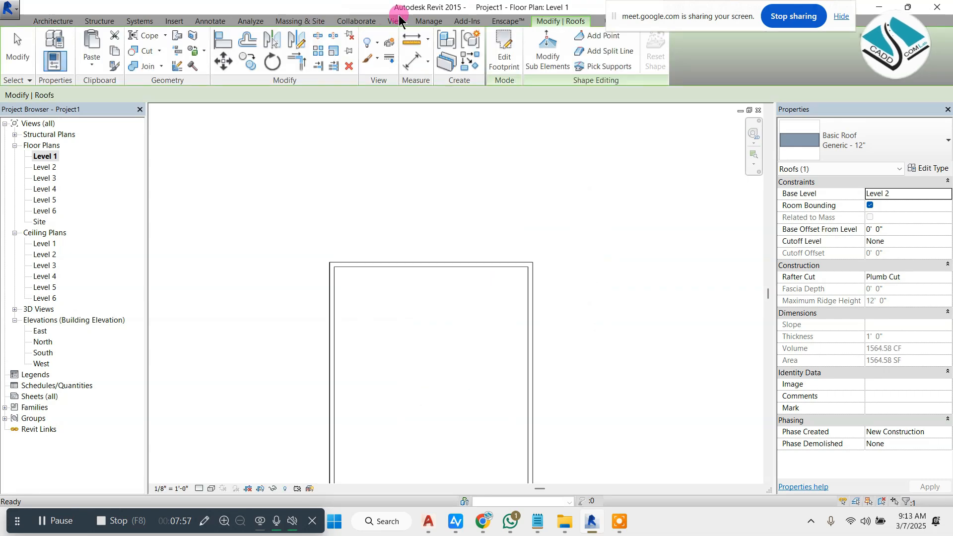
Step: Inspect the new roof's front edge in the 3D view and start editing the roof's footprint
left_click(395, 21)
left_click(355, 47)
middle_click_drag(493, 271, 568, 198, "shift")
left_click(568, 195)
left_click(514, 62)
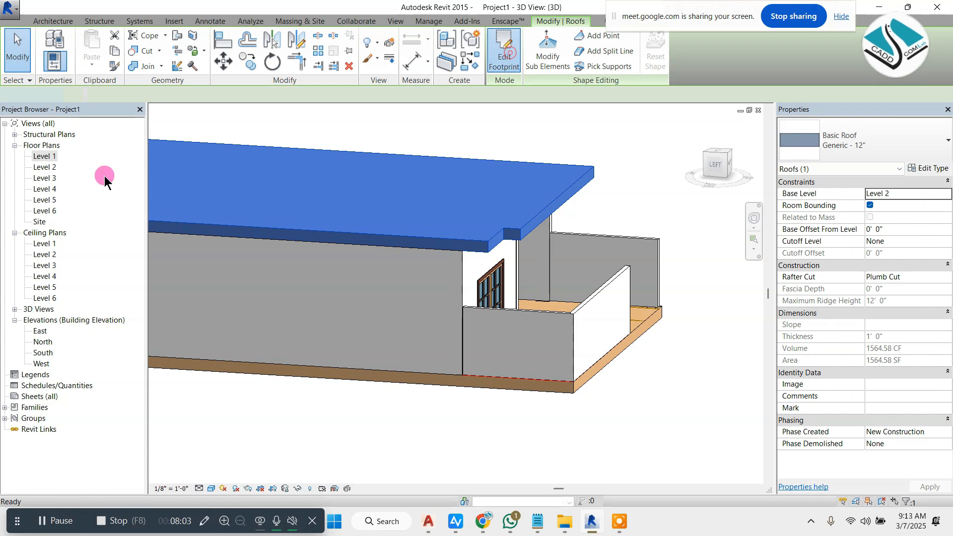
Step: In the Level 1 plan, nudge the roof footprint's 24'-6" front edge outward past the double door and finish the sketch
double_click(45, 156)
scroll(382, 390, "up", 3)
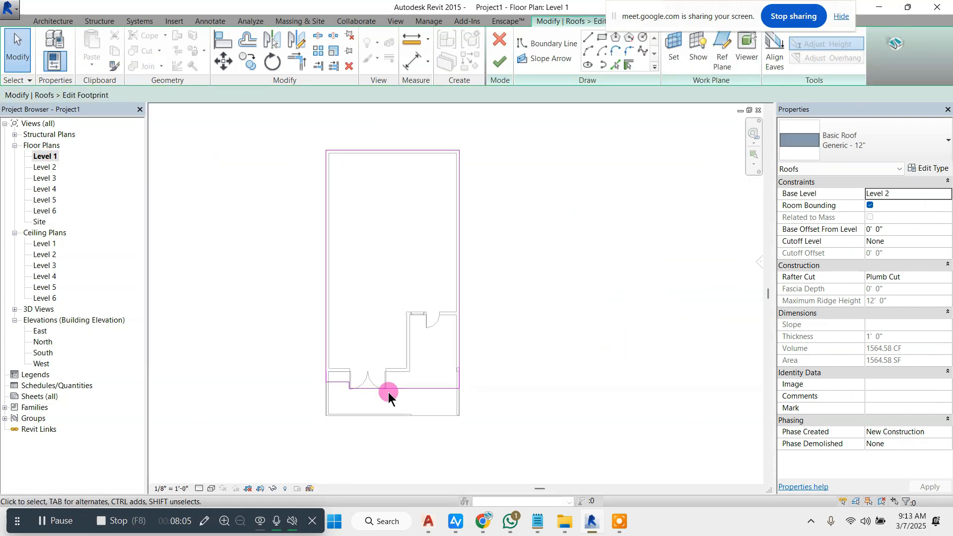
left_click(401, 392)
key("Down")
key("Down")
key("Down")
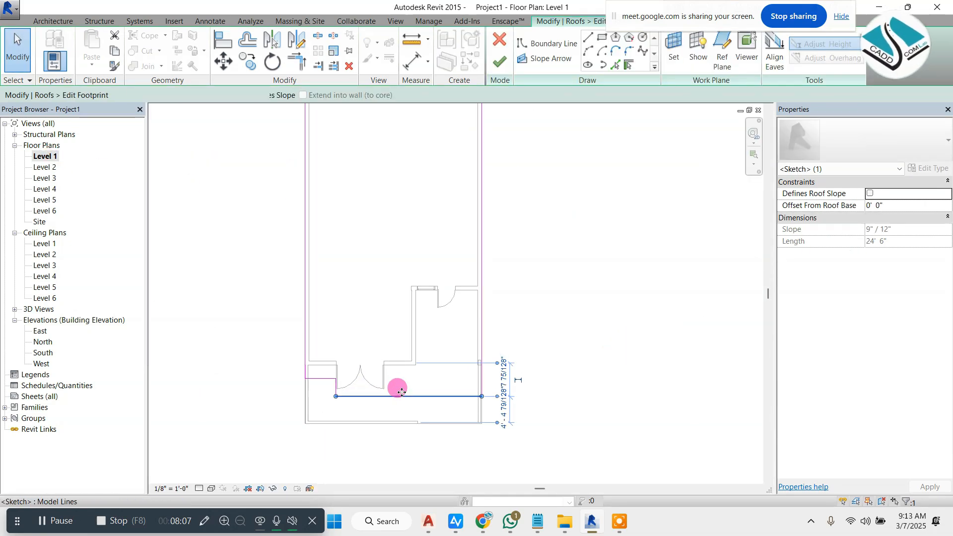
key("Up")
key("Up")
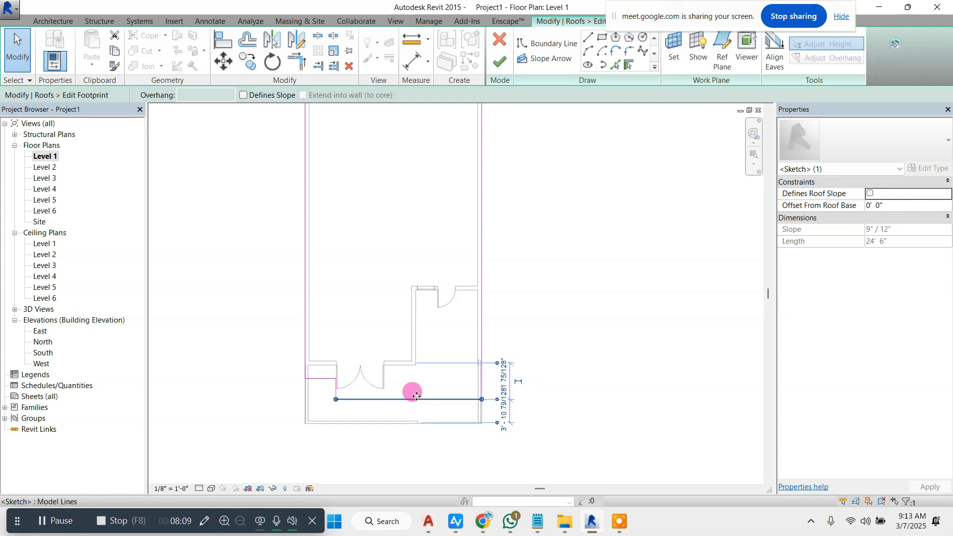
left_click(501, 62)
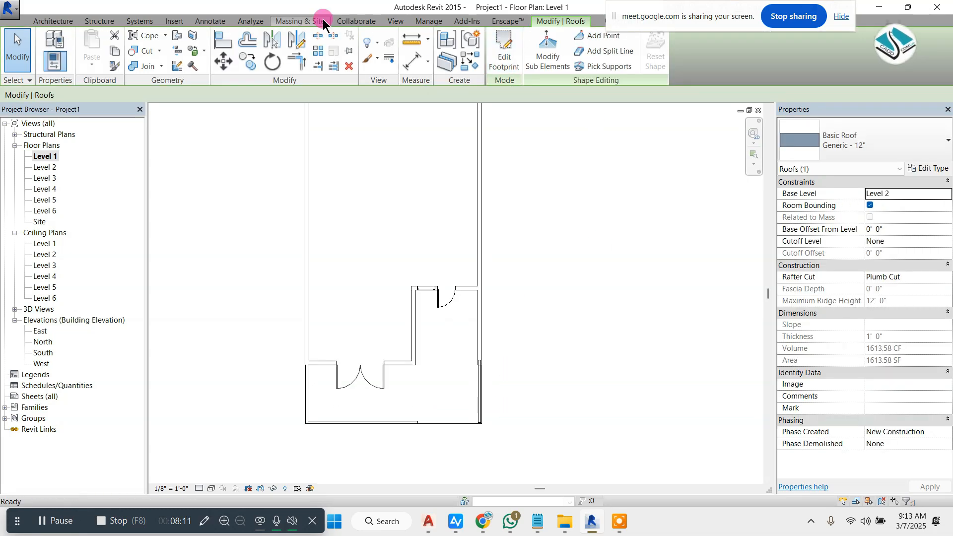
Step: Return to the 3D view and import the CAD drawing 2.dwg from the Desktop, placed at Level 1
left_click(396, 22)
left_click(356, 42)
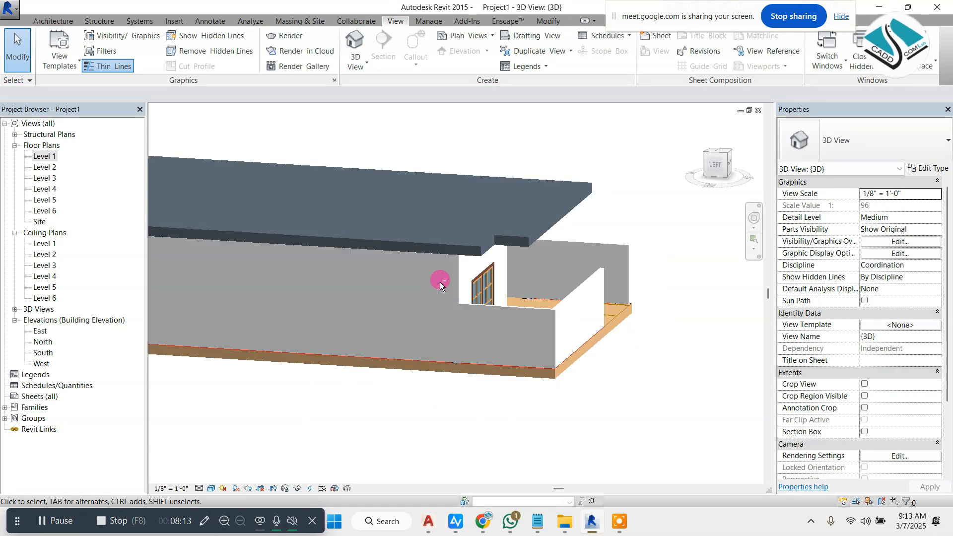
mouse_move(440, 282)
middle_mouse_down("shift")
mouse_move(312, 293)
mouse_move(385, 257)
mouse_move(411, 258)
mouse_move(366, 271)
mouse_move(439, 281)
middle_mouse_up("shift")
scroll(439, 281, "down", 3)
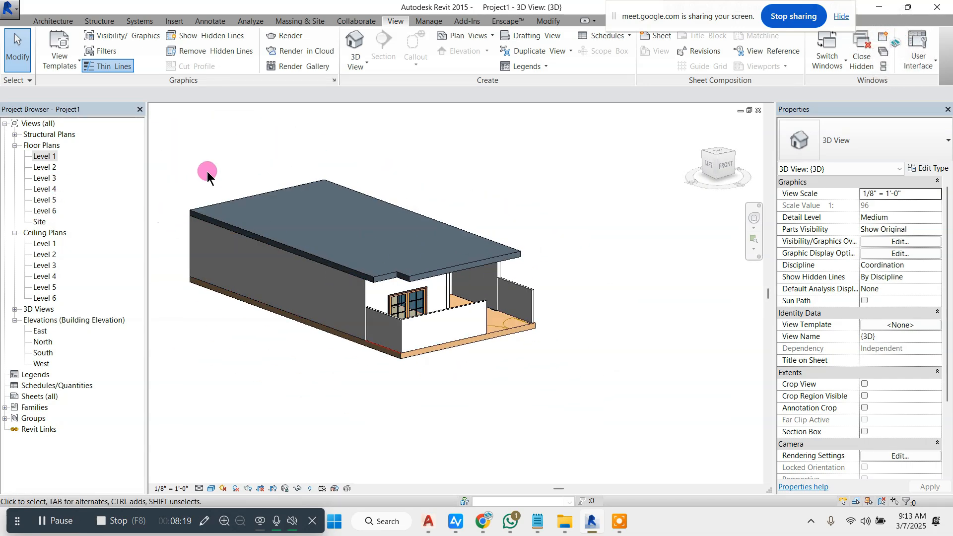
left_click(174, 21)
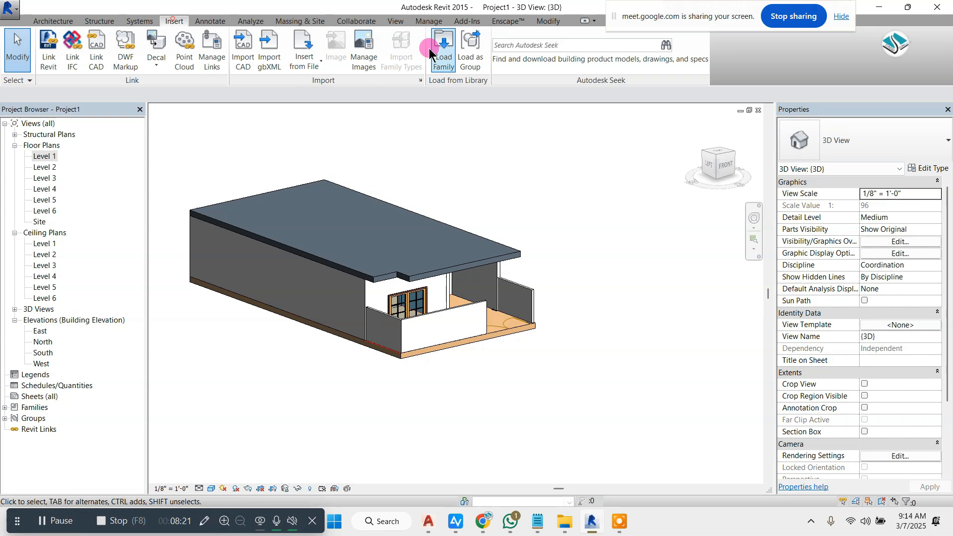
left_click(309, 56)
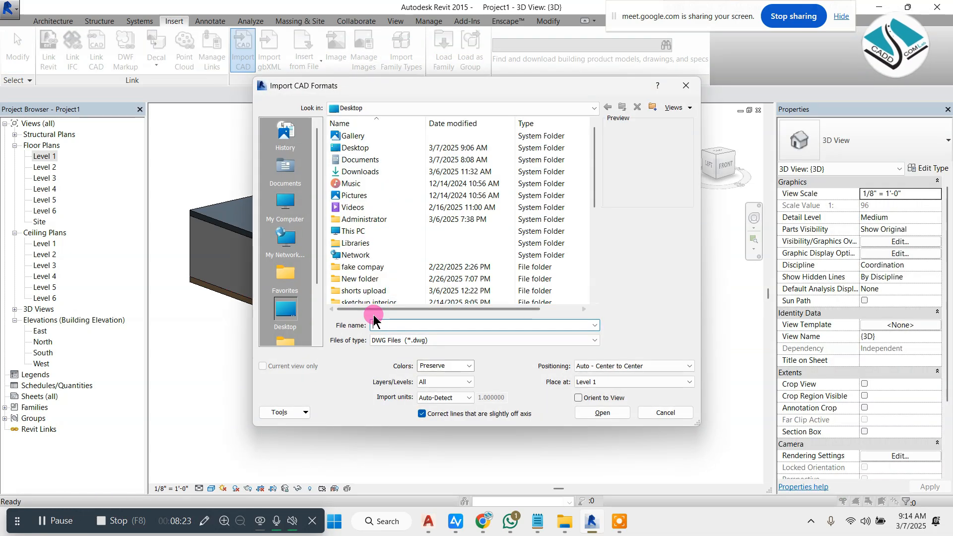
scroll(378, 273, "down", 5)
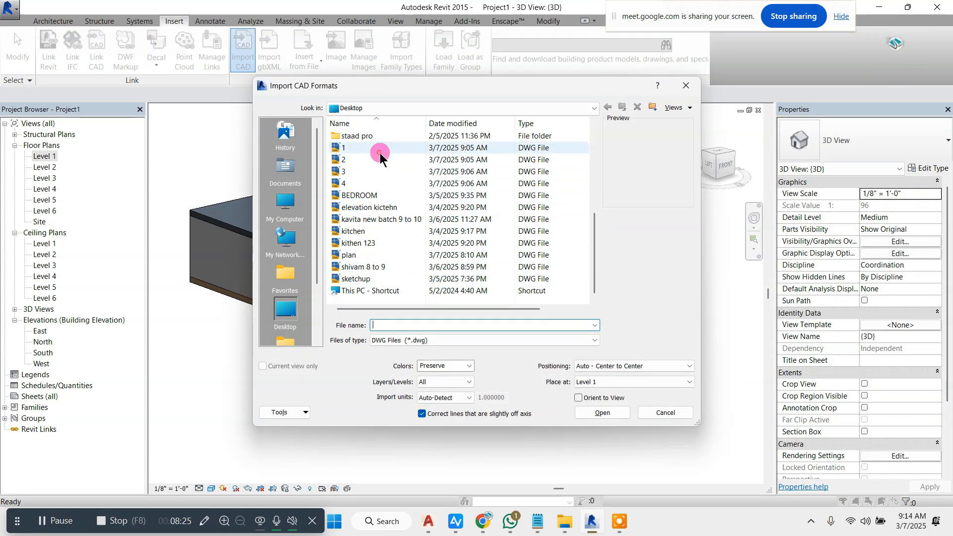
left_click(379, 148)
double_click(377, 157)
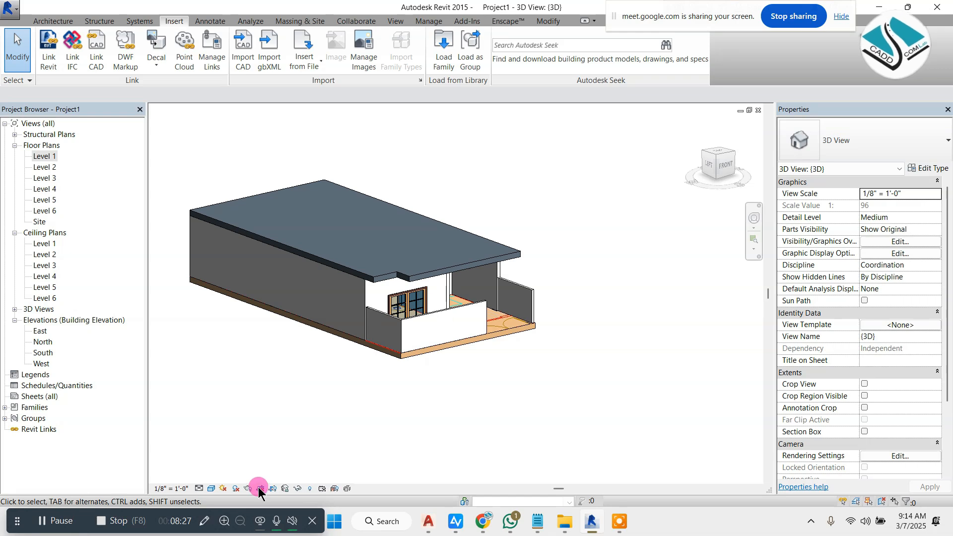
Step: Show the 3D model in wireframe to locate the imported drawing, and undo the visual style change
left_click(212, 489)
left_click(256, 412)
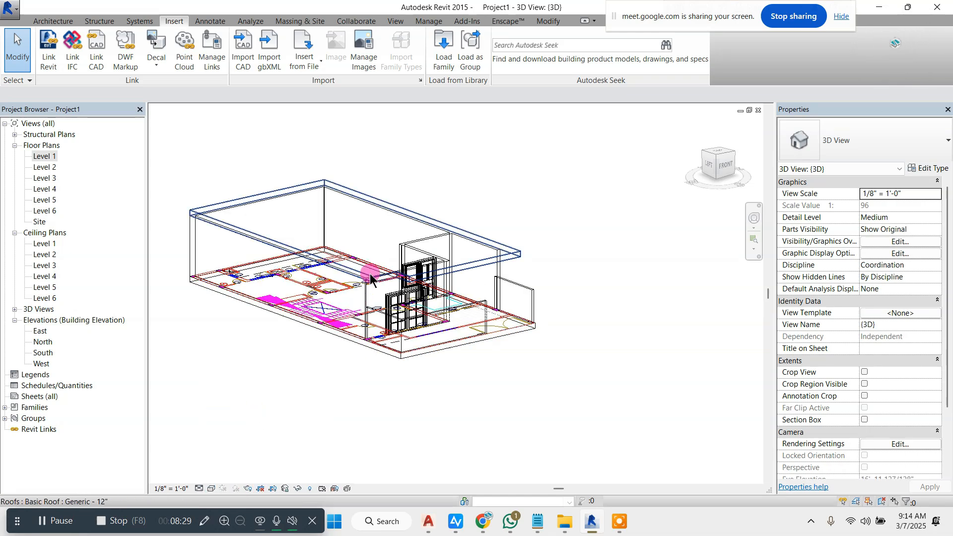
scroll(367, 273, "down", 1)
key("ctrl+z")
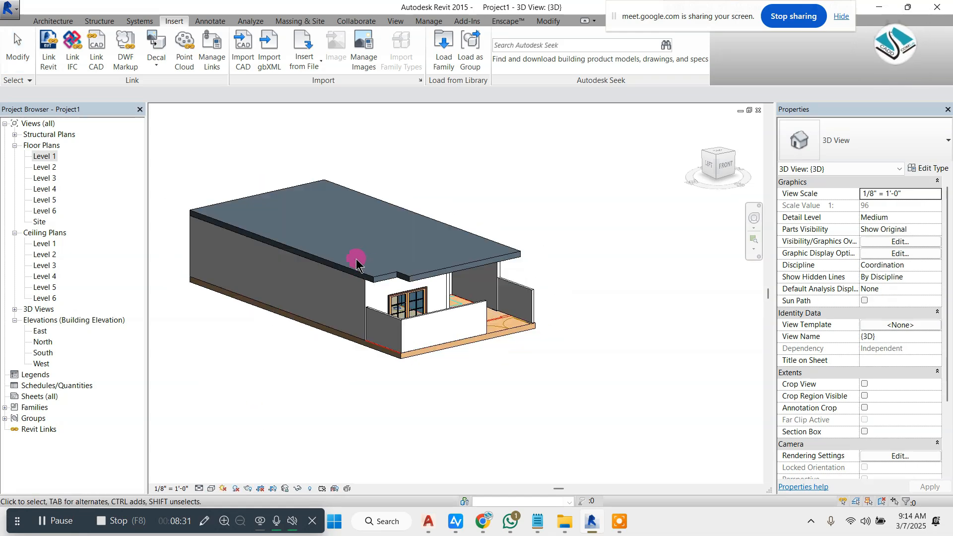
Step: Open the Level 2 floor plan and turn off the visibility of the imported 1.dwg in it
double_click(50, 168)
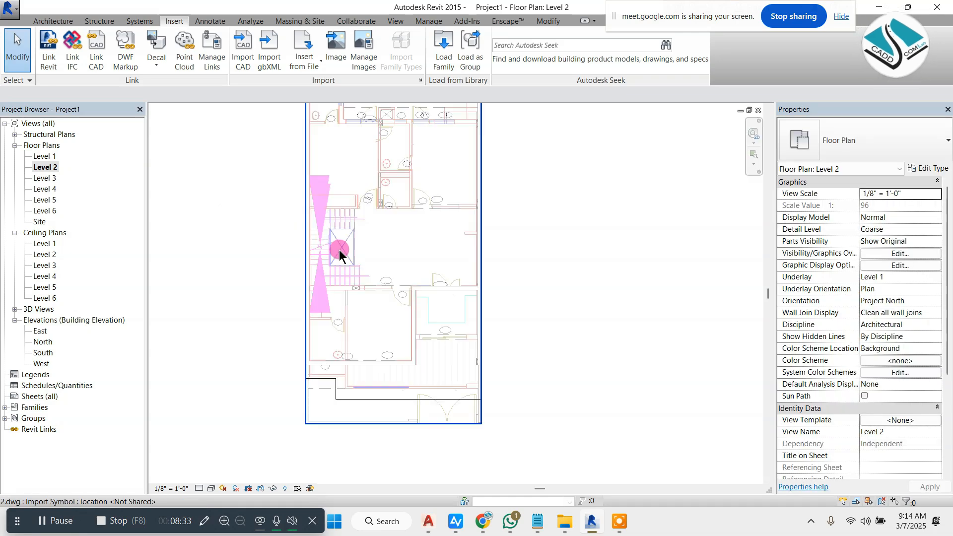
scroll(357, 228, "down", 3)
scroll(379, 199, "up", 2)
scroll(381, 193, "up", 1)
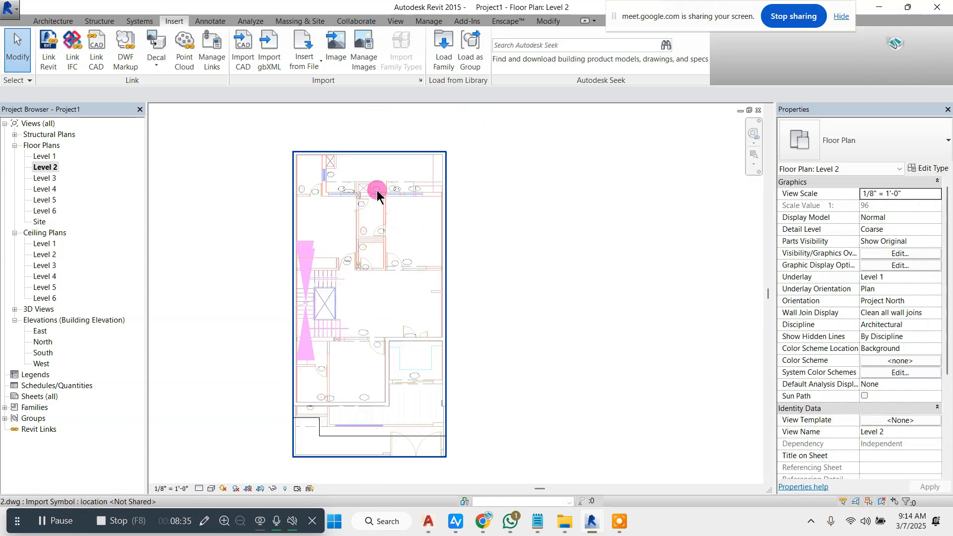
key("v")
key("v")
left_click(502, 67)
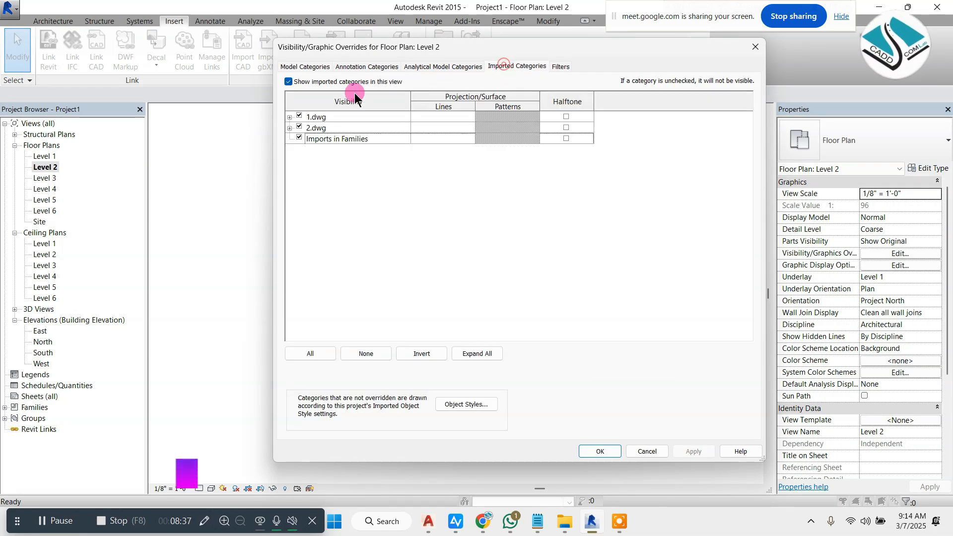
left_click(298, 117)
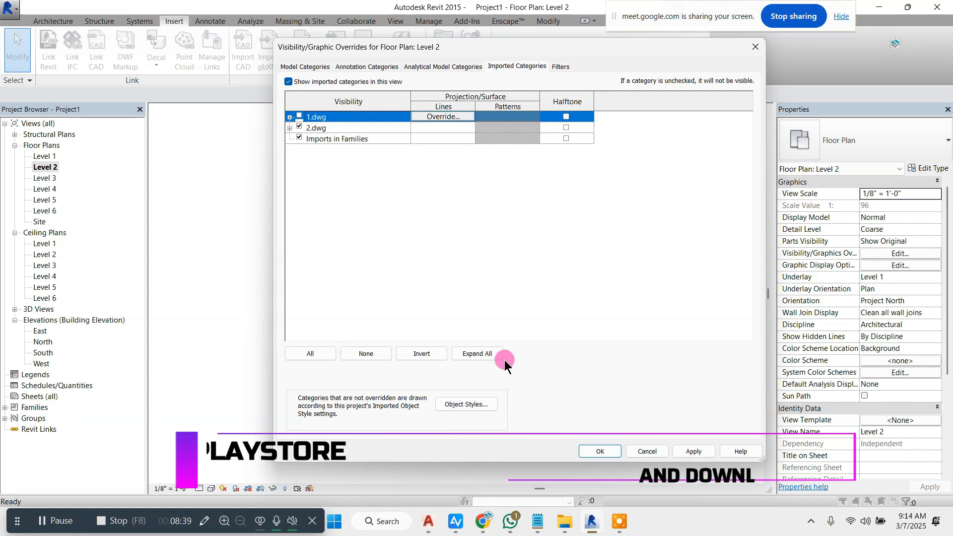
key("Return")
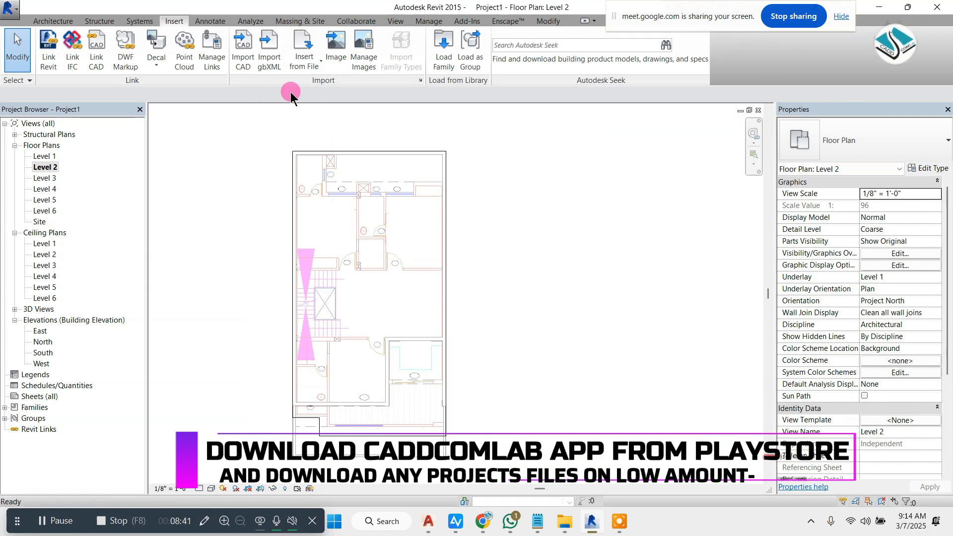
Step: Set the base offset of the imported 2.dwg drawing to 1' and deselect it
left_click(323, 166)
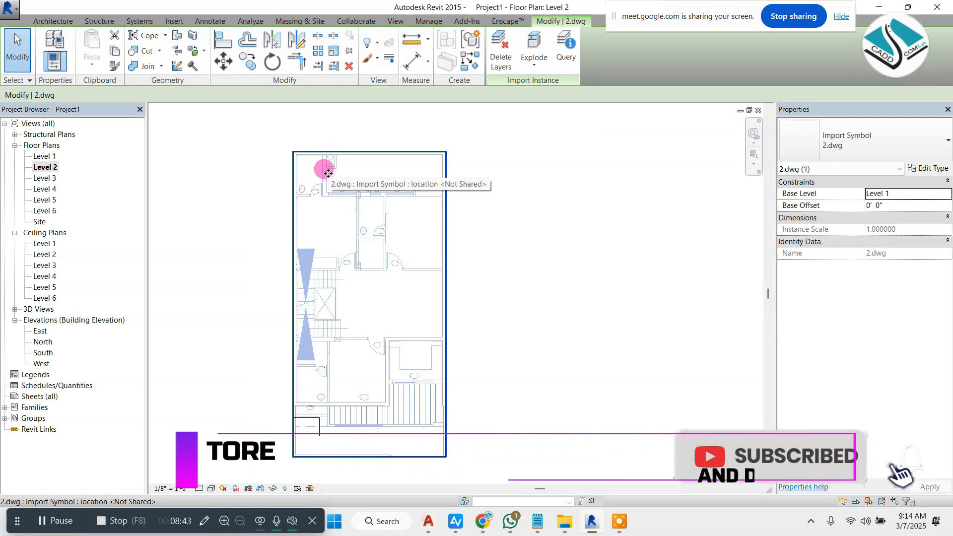
left_click(900, 205)
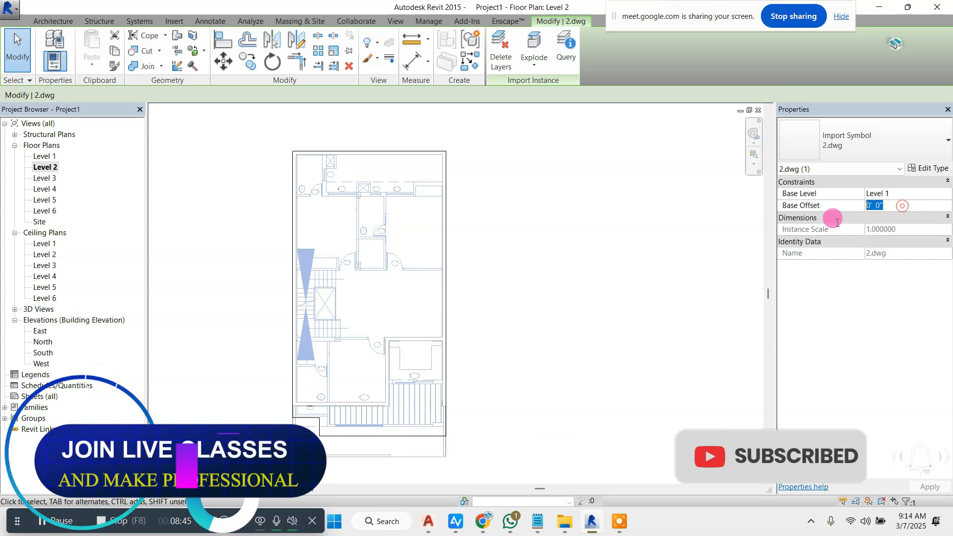
type("1")
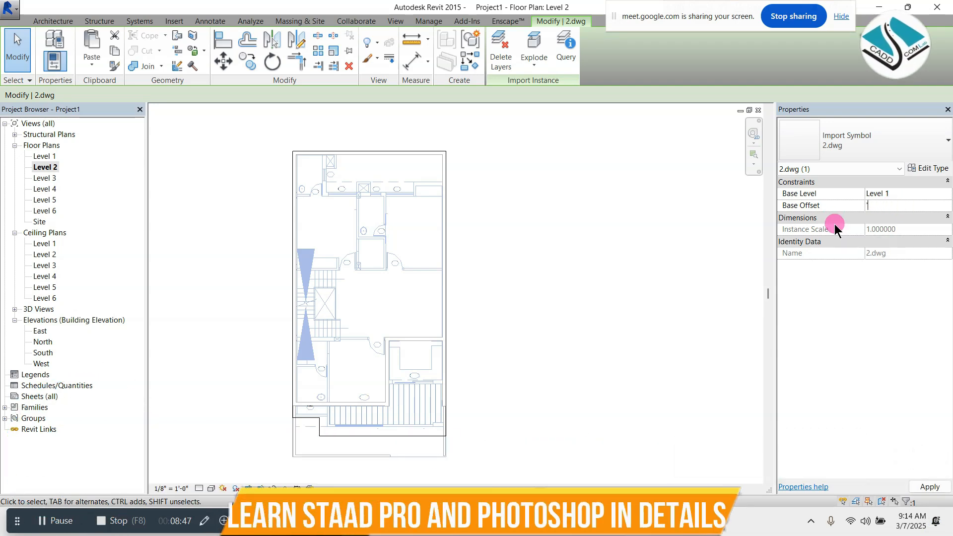
key("Return")
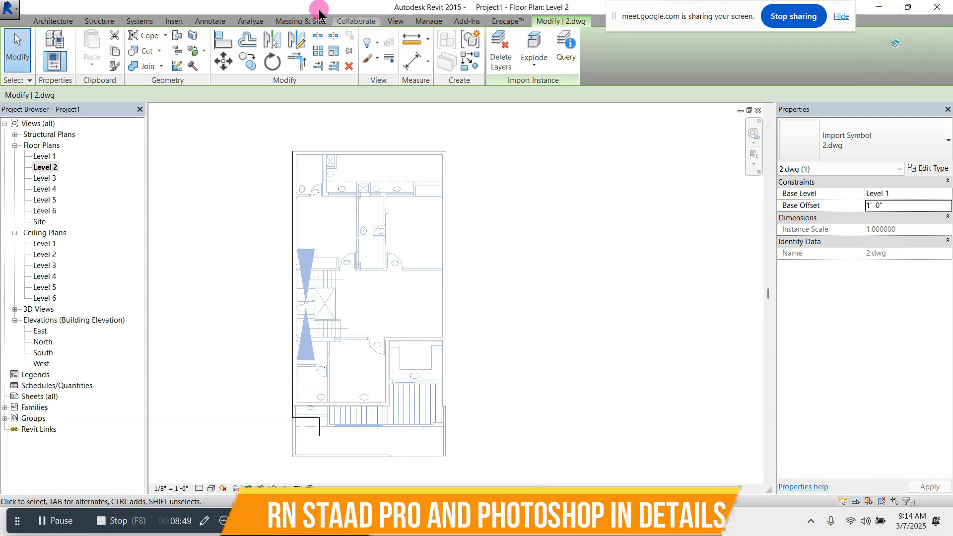
key("Escape")
Step: In the 3D view, move the imported 1.dwg onto the roof by setting its base level to Level 2 and base offset to 1'
left_click(395, 21)
left_click(355, 45)
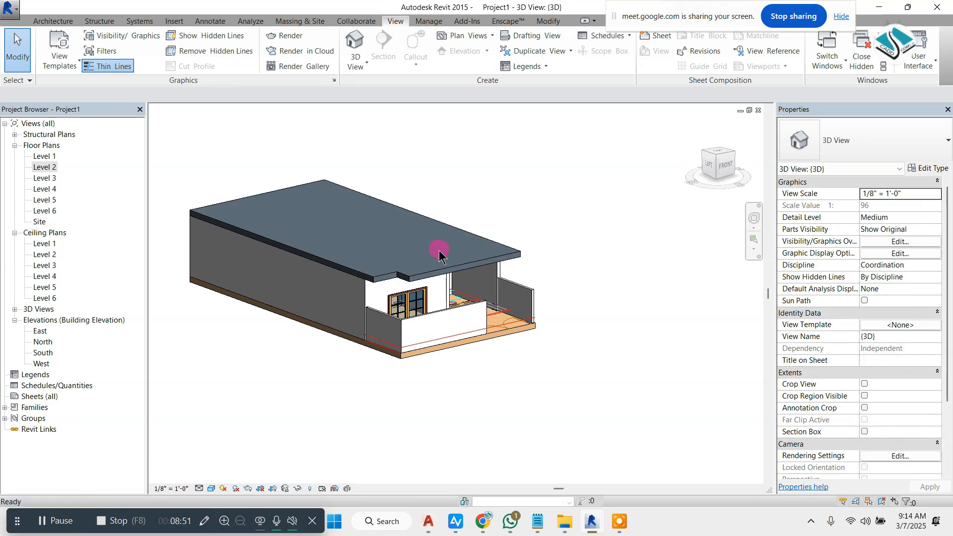
scroll(478, 331, "up", 2)
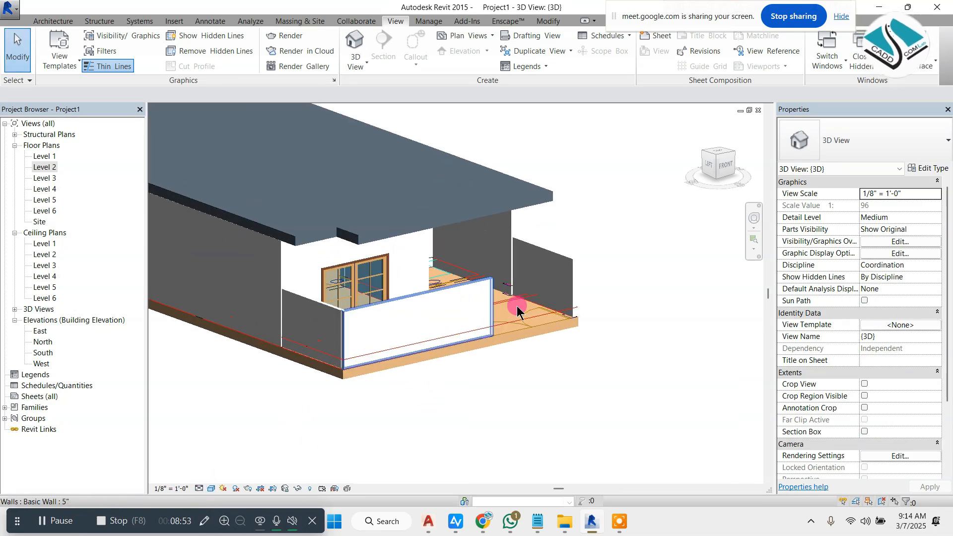
left_click(526, 297)
key("Escape")
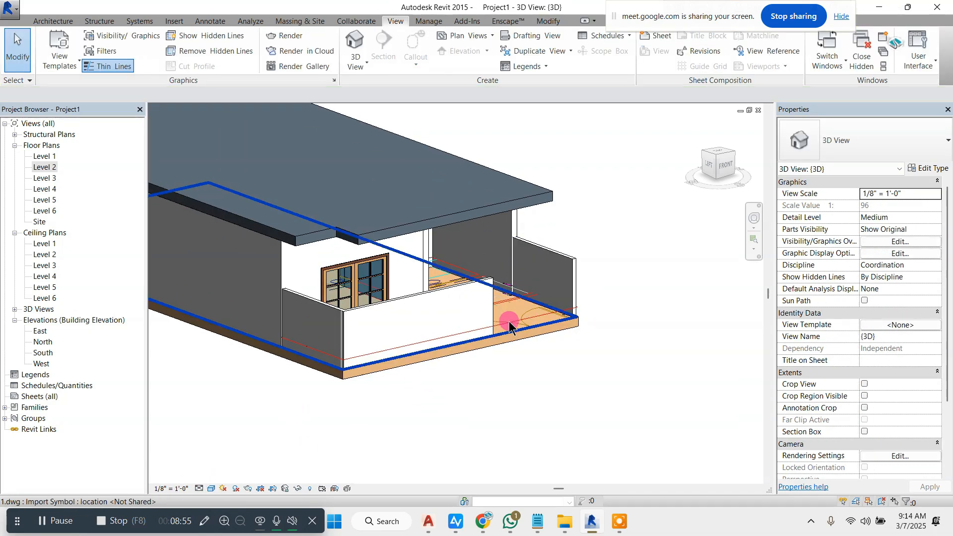
left_click(509, 322)
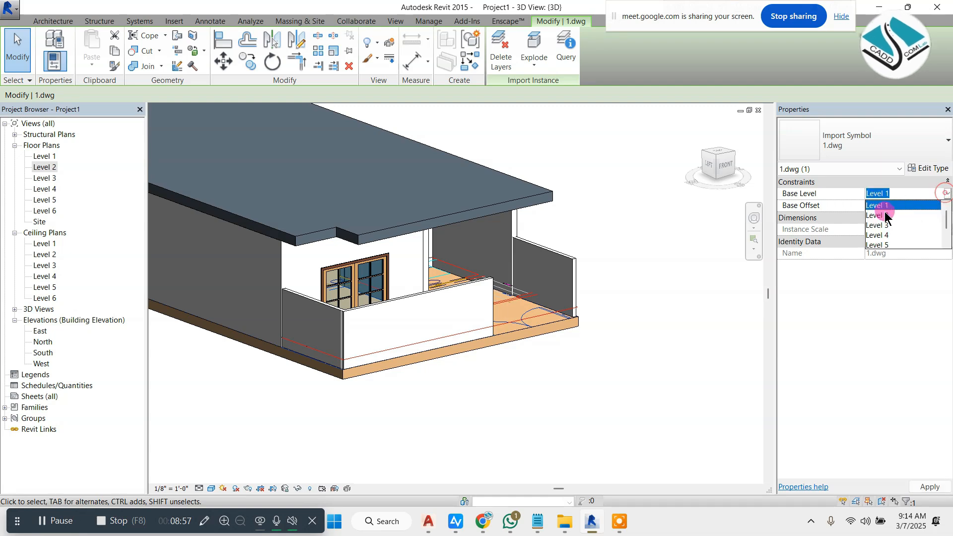
left_click(884, 215)
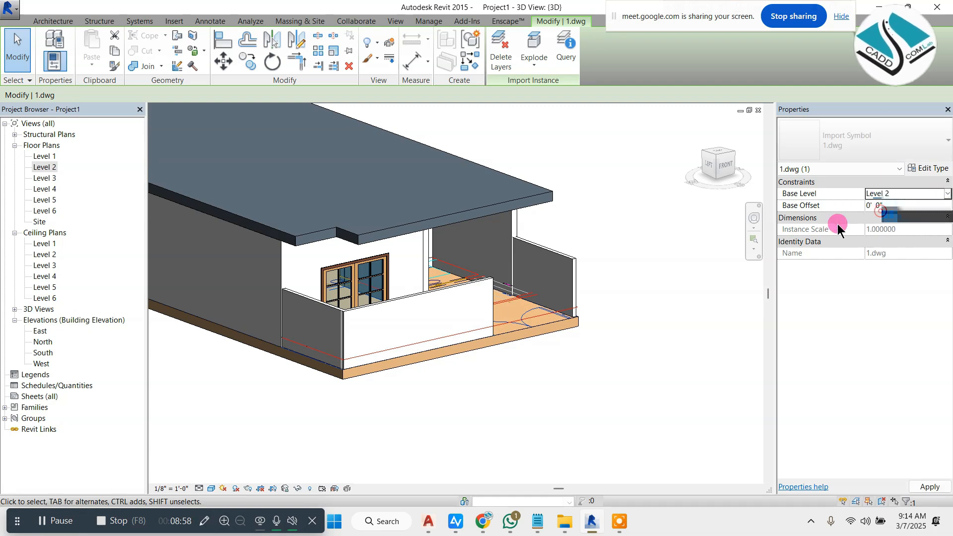
double_click(874, 213)
type("1")
key("Return")
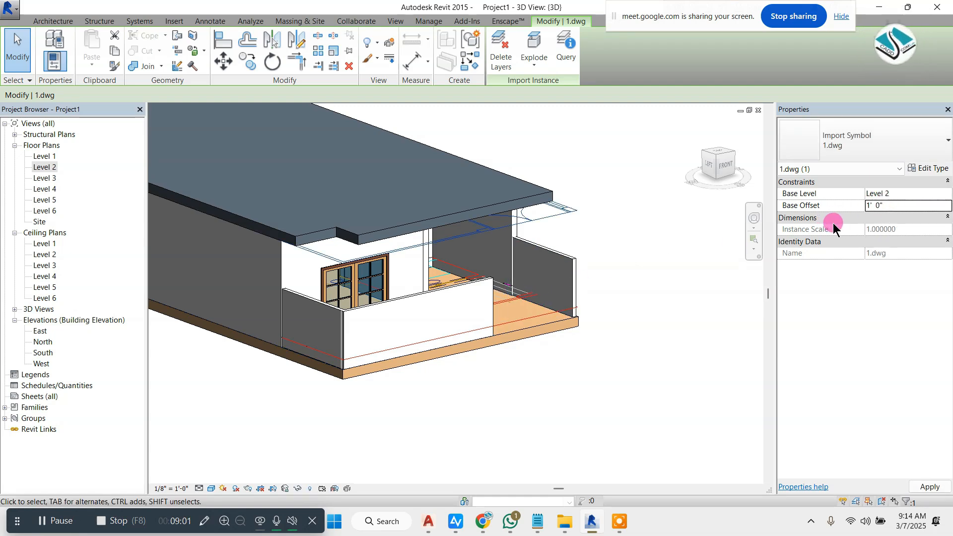
left_click(621, 177)
middle_click_drag(620, 176, 360, 256, "shift")
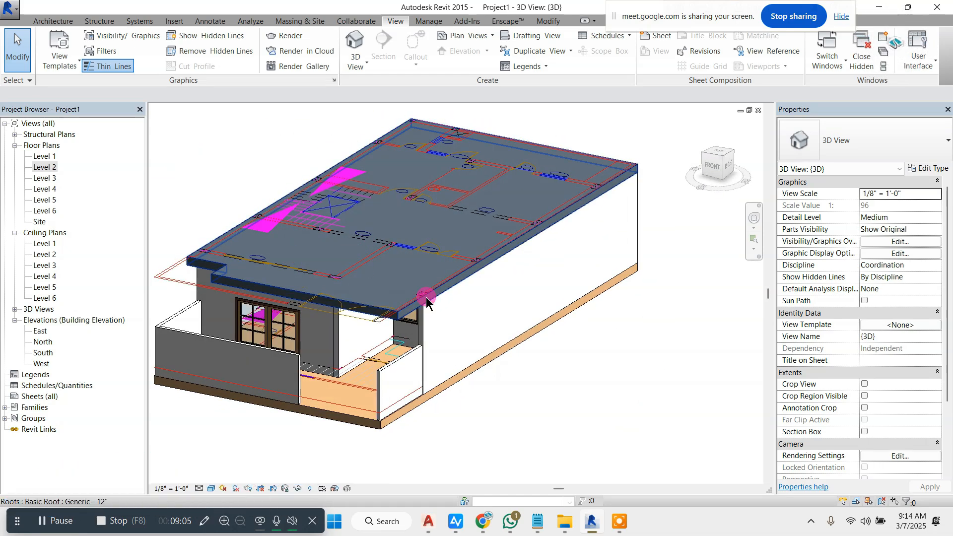
Step: In the South elevation, copy the Level 1 walls with their doors and windows and paste them aligned to Level 2
scroll(359, 271, "up", 2)
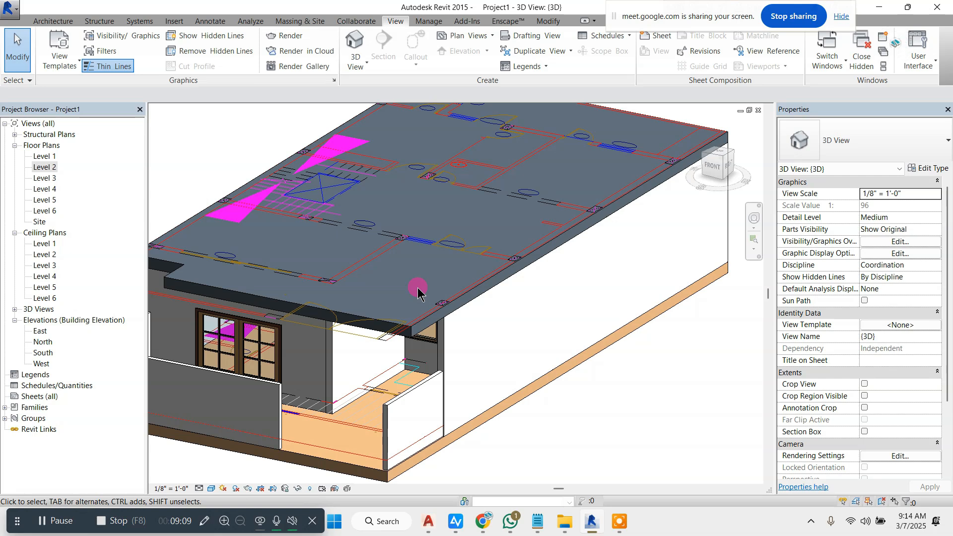
scroll(440, 288, "down", 1)
middle_click_drag(376, 288, 481, 256, "shift")
double_click(43, 353)
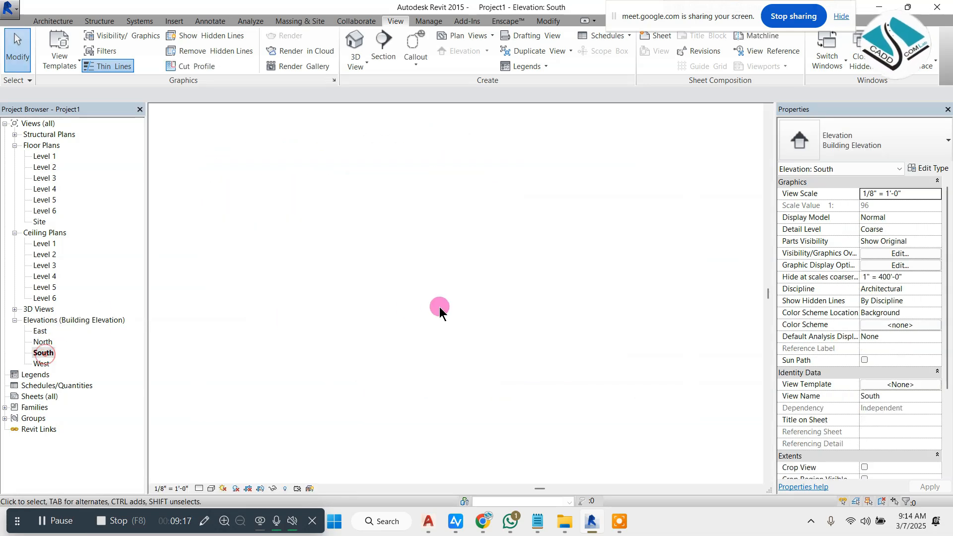
scroll(367, 282, "up", 3)
scroll(297, 252, "up", 2)
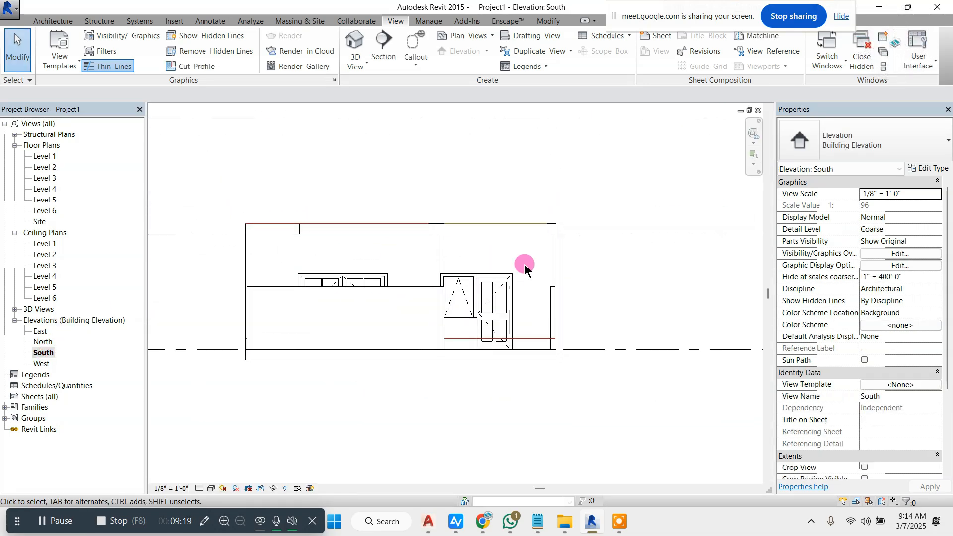
left_click_drag(592, 259, 275, 282)
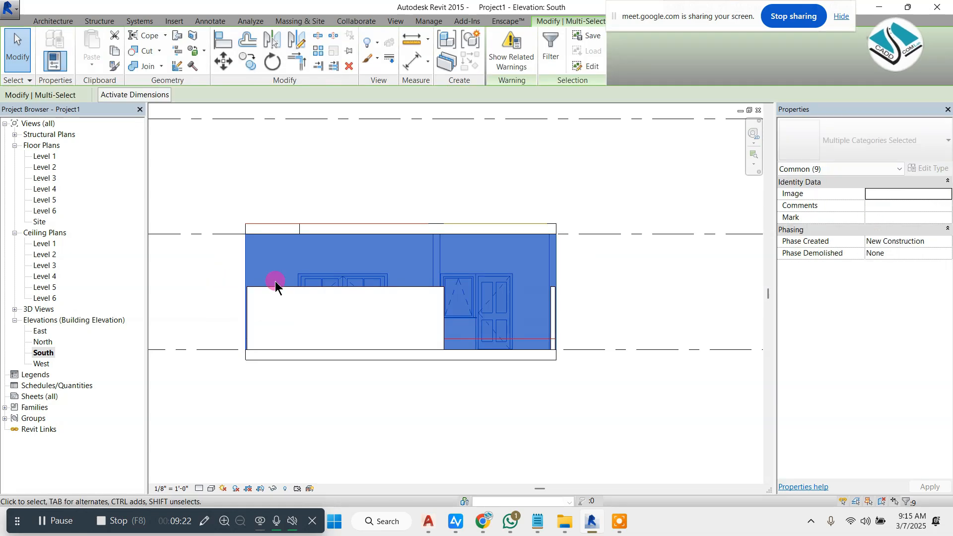
left_click(121, 56)
left_click(92, 65)
left_click(141, 111)
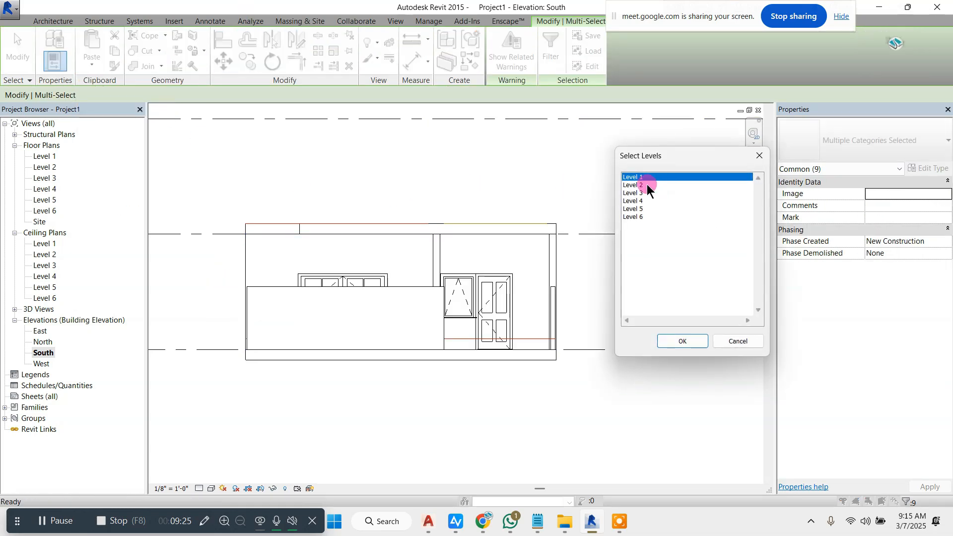
left_click(679, 337)
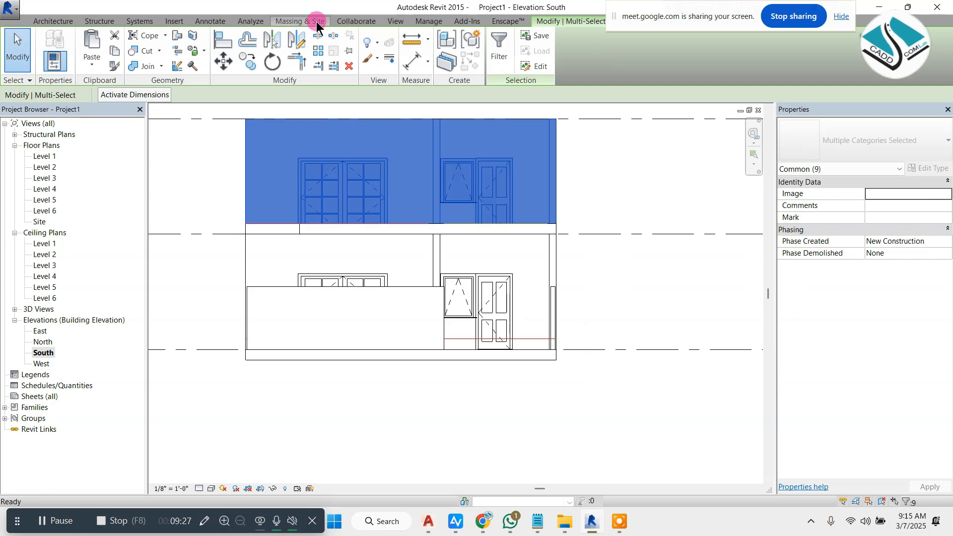
key("Escape")
Step: Inspect the copied storey in the 3D view and the South elevation, checking its walls, doors and windows above the slab
left_click(355, 42)
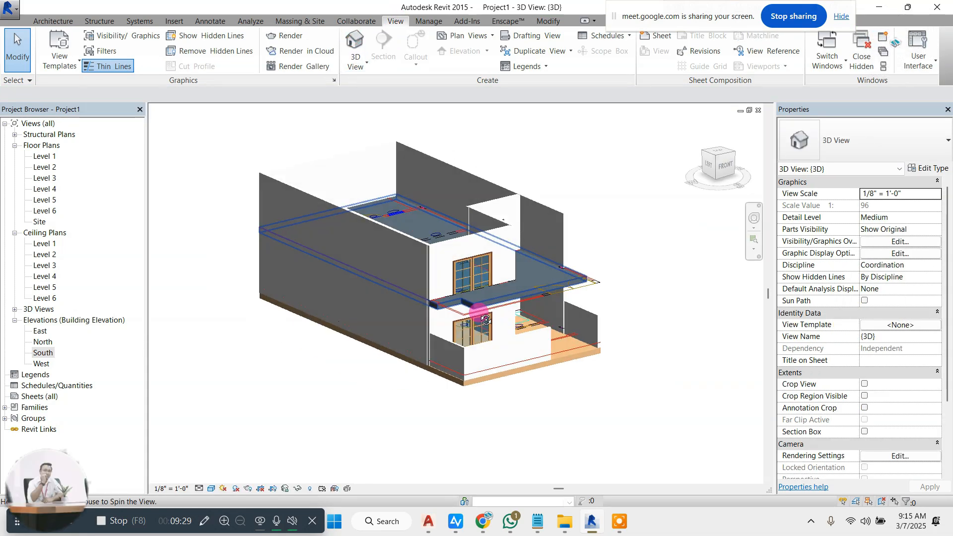
double_click(43, 352)
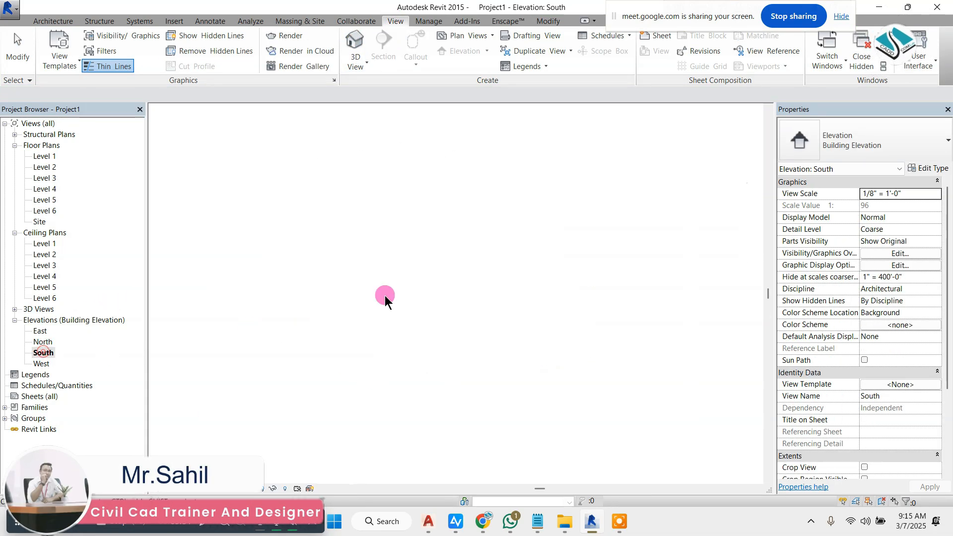
left_click_drag(555, 183, 250, 234)
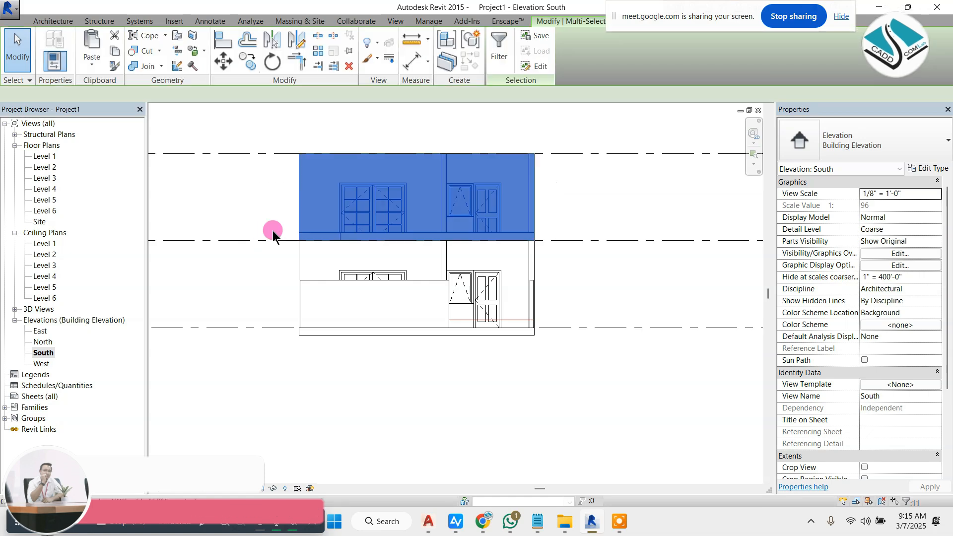
left_click_drag(597, 186, 273, 213)
scroll(350, 237, "down", 1)
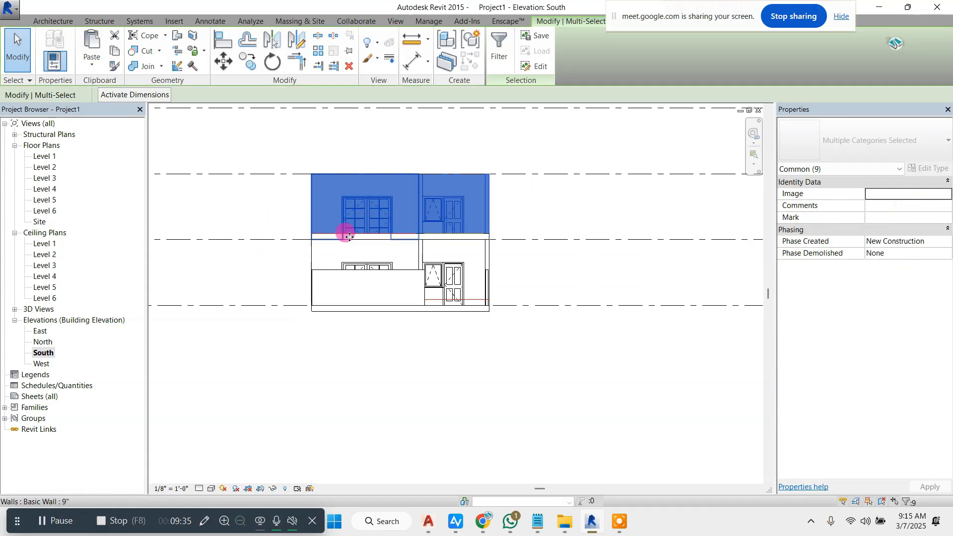
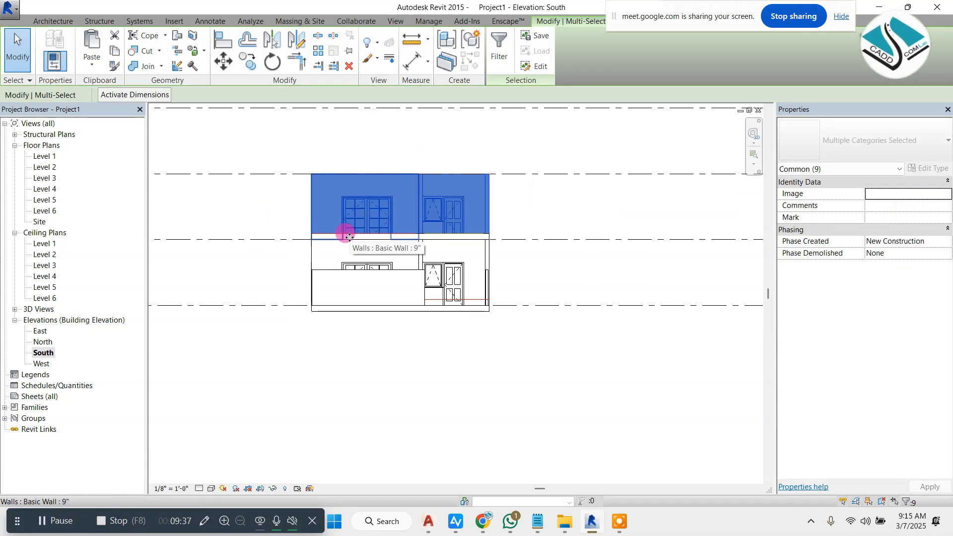
left_click(513, 189)
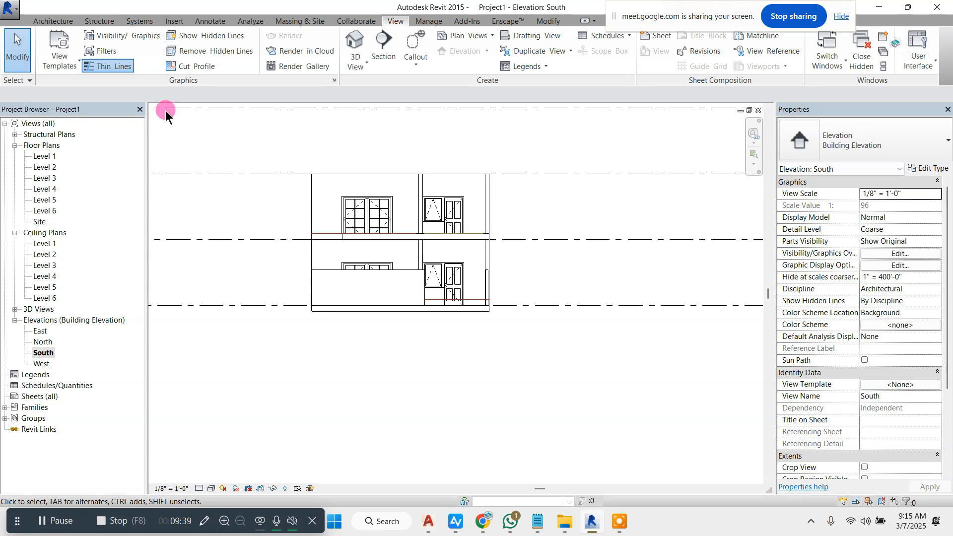
left_click(354, 42)
scroll(418, 259, "down", 3)
middle_click_drag(534, 270, 427, 274, "shift")
scroll(428, 265, "up", 6)
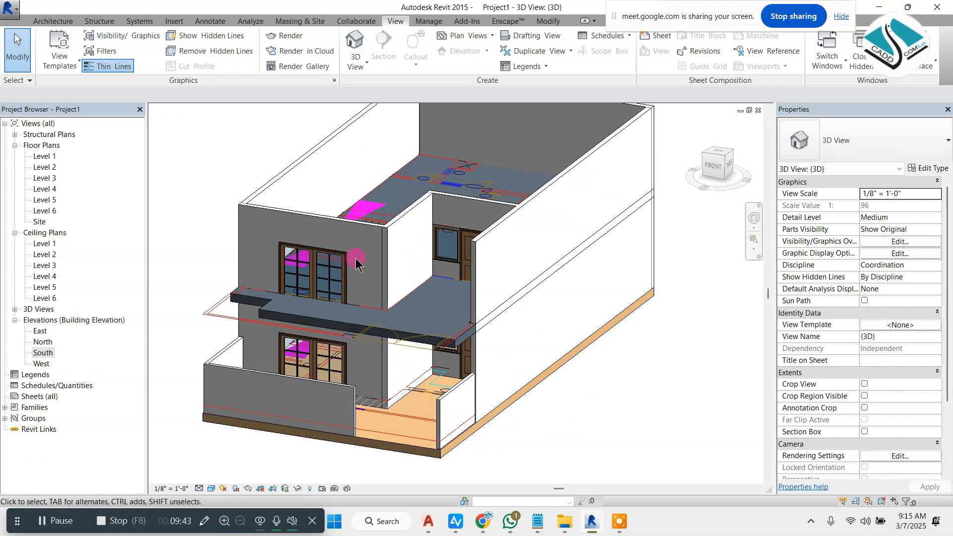
Step: In the Level 2 floor plan, move the recessed front wall with the single door toward the front to align with 2.dwg
double_click(44, 168)
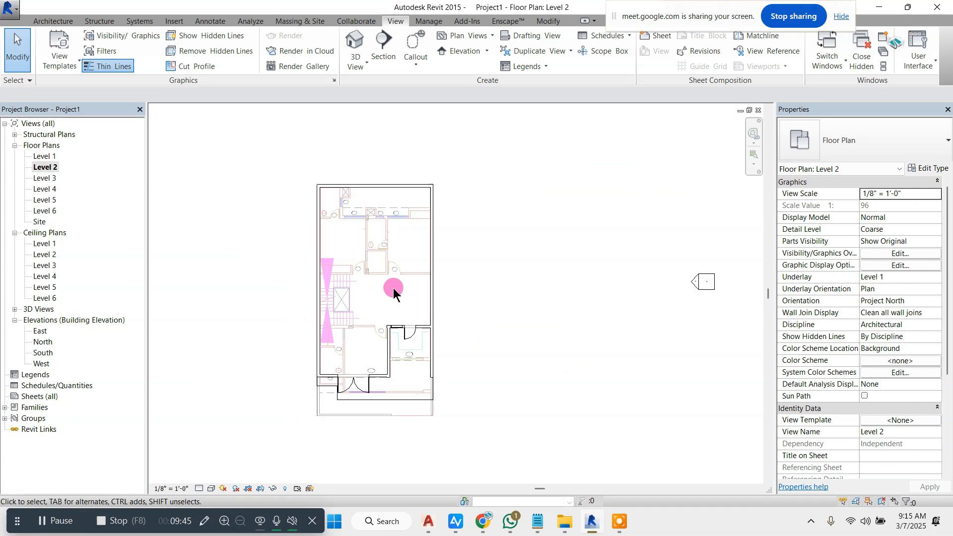
scroll(382, 392, "up", 5)
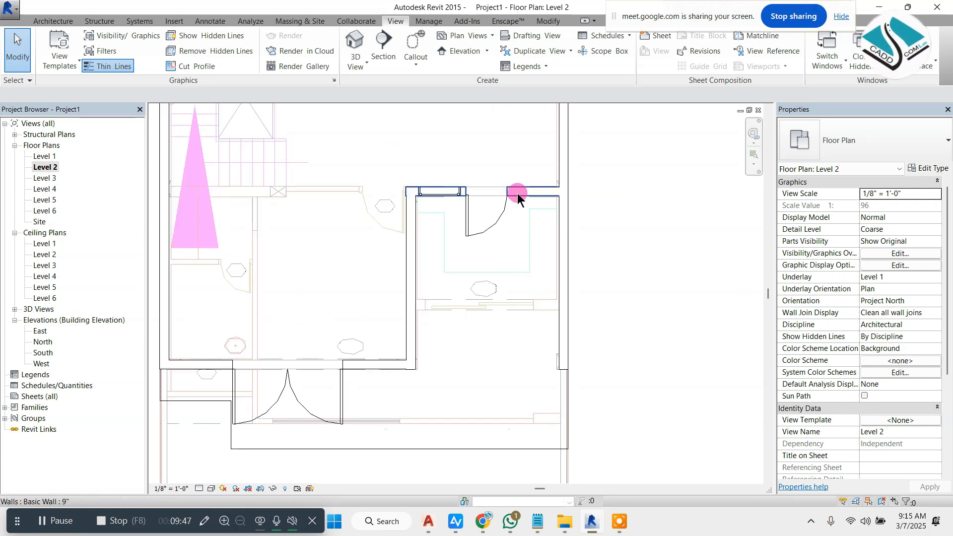
left_click_drag(518, 193, 502, 298)
scroll(505, 305, "up", 3)
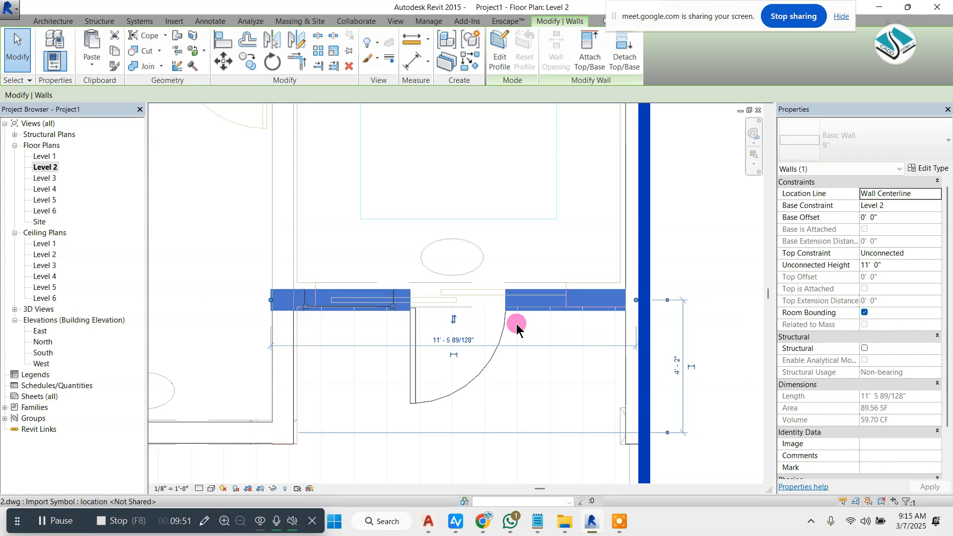
key("Up")
key("Up")
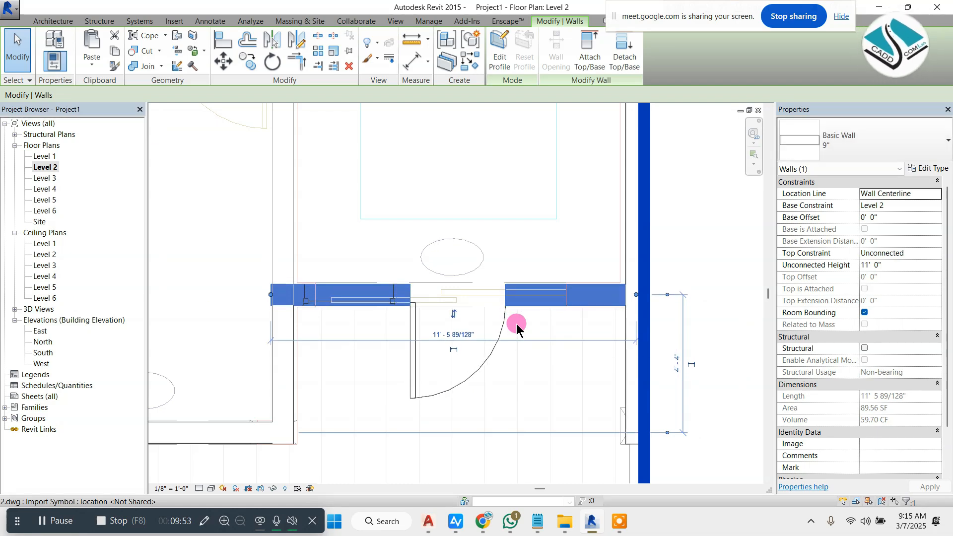
key("Escape")
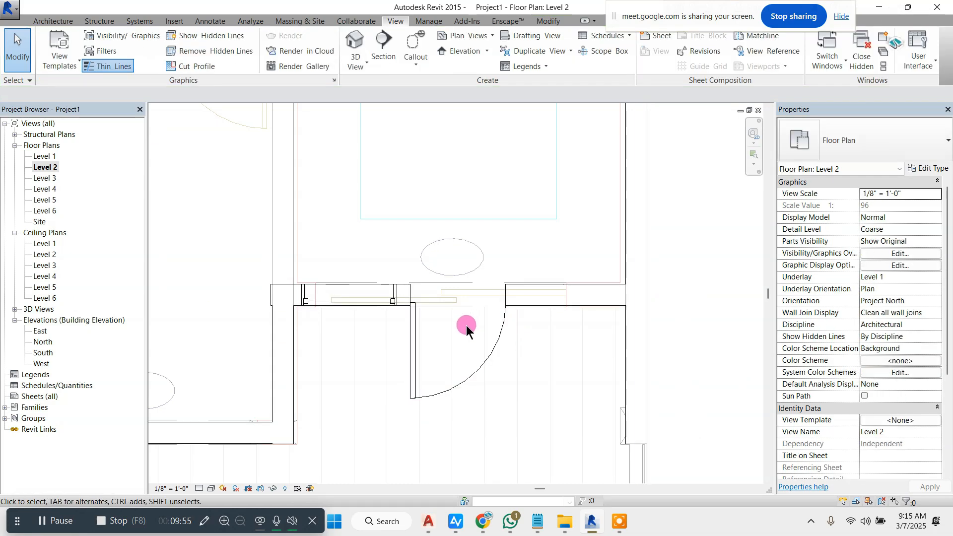
Step: Delete the awning window beside the single door in the moved Level 2 wall
scroll(416, 252, "down", 2)
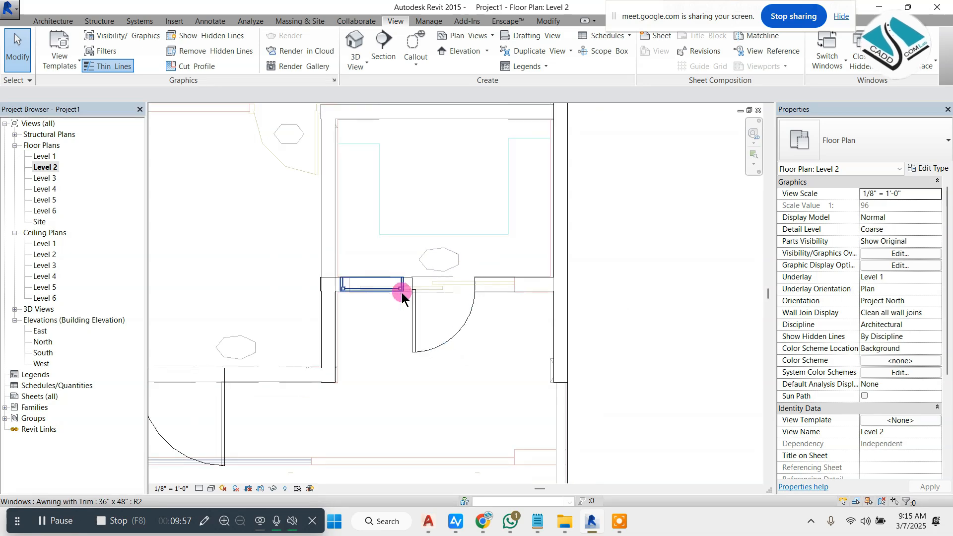
left_click(397, 291)
key("Escape")
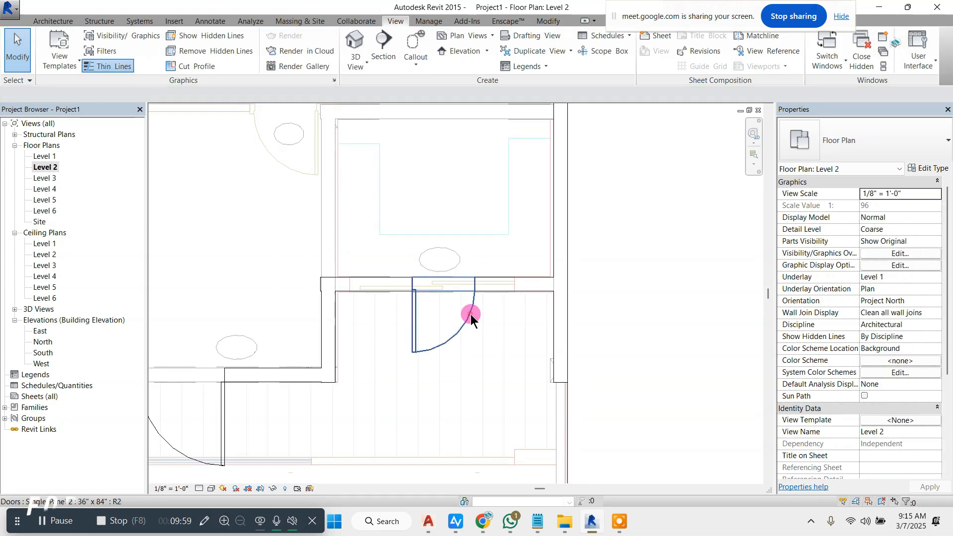
Step: Change the single-panel door in the moved Level 2 wall to the Double-Glass 2 type 72" x 84"
left_click(471, 315)
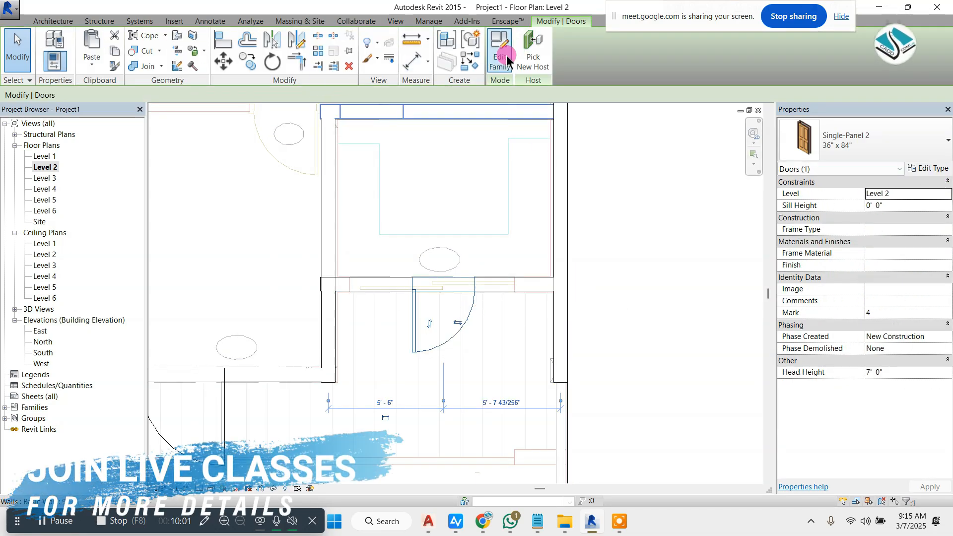
left_click(840, 149)
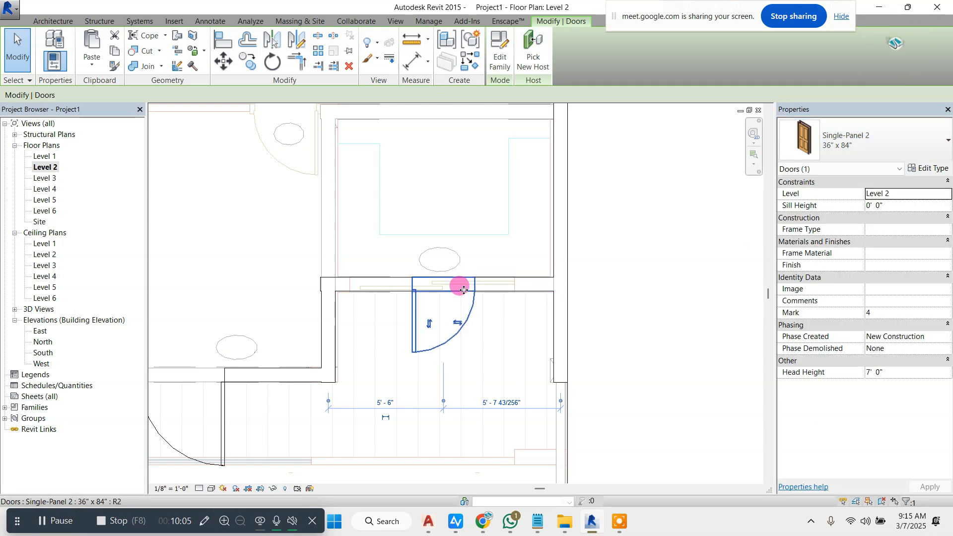
key("Escape")
left_click(475, 302)
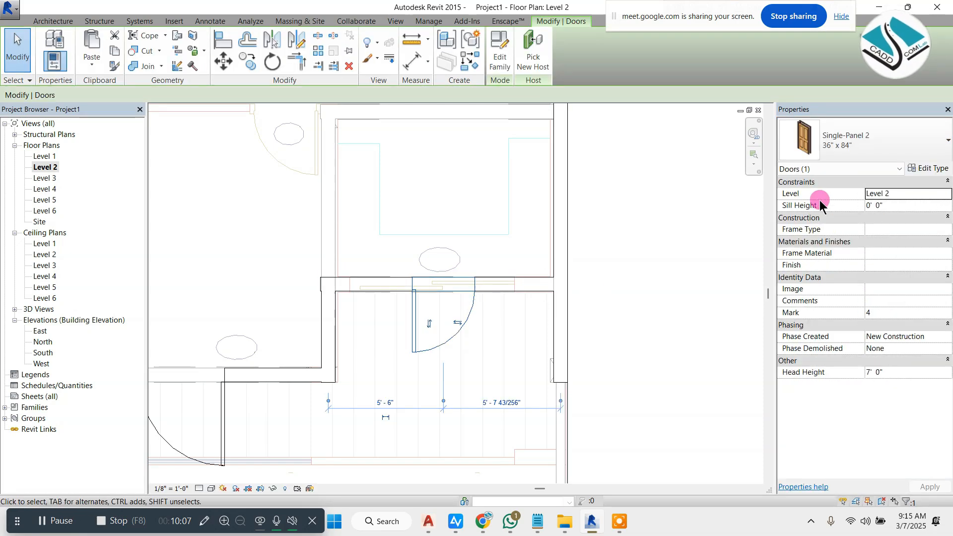
left_click(814, 136)
scroll(830, 339, "up", 2)
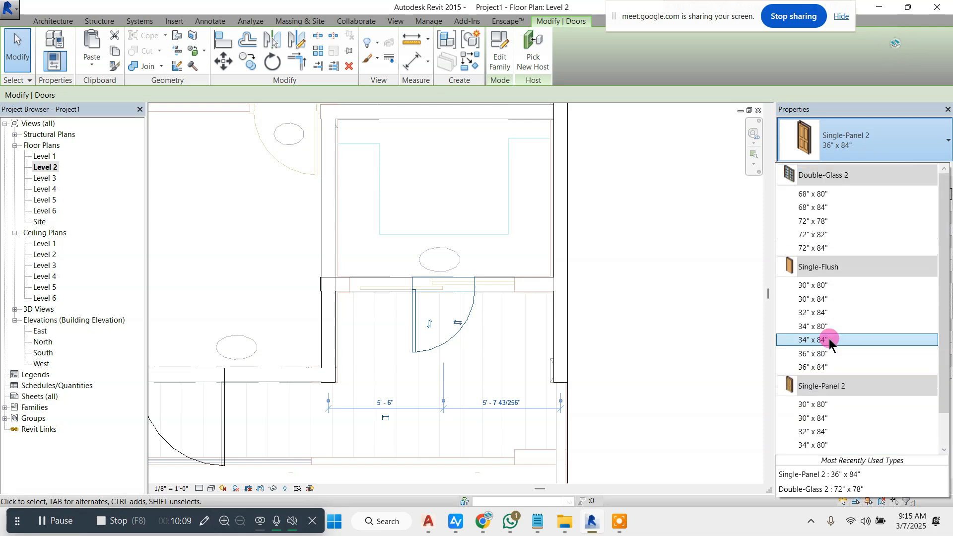
left_click(819, 247)
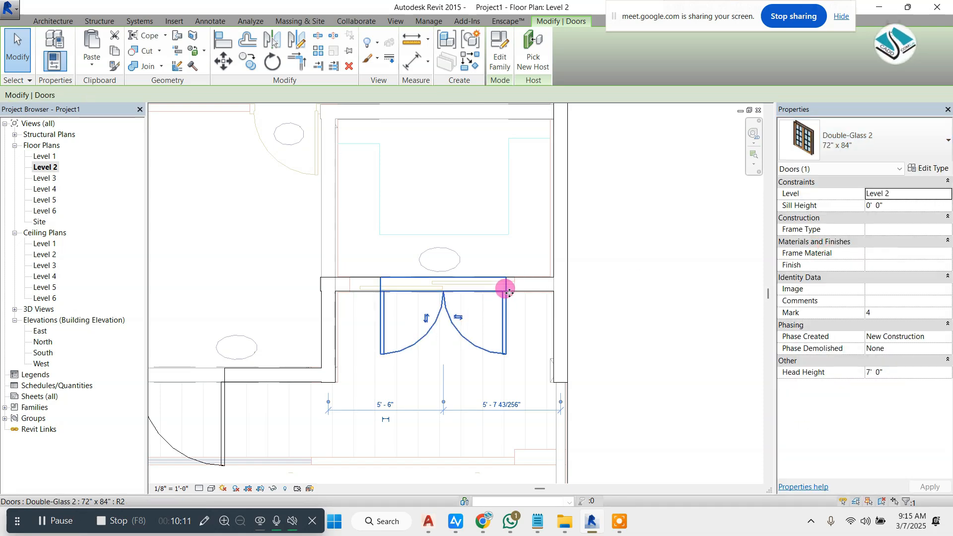
key("Escape")
Step: In the 3D view, copy the Generic - 12" flat roof at Level 2 and paste it aligned to Level 3
scroll(504, 278, "down", 3)
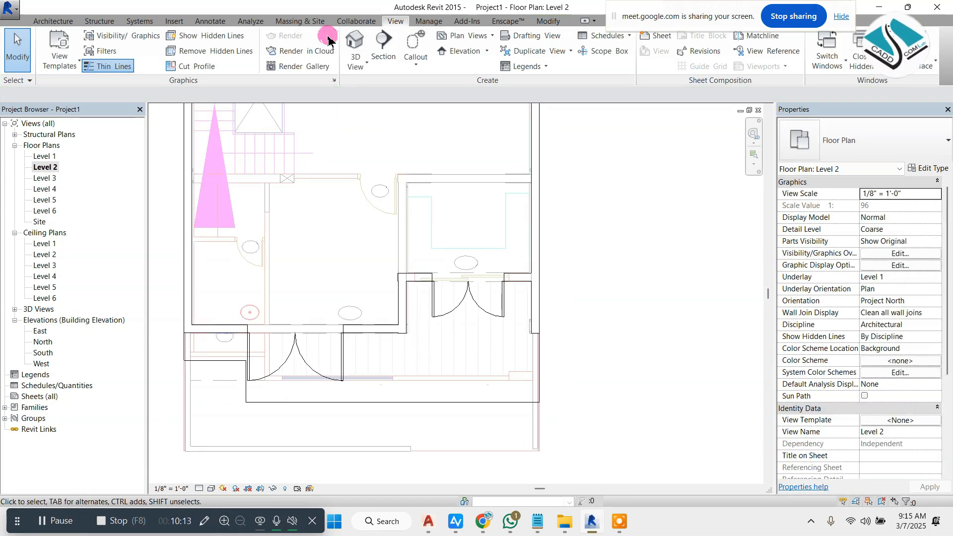
left_click(357, 45)
middle_click_drag(392, 303, 406, 311, "shift")
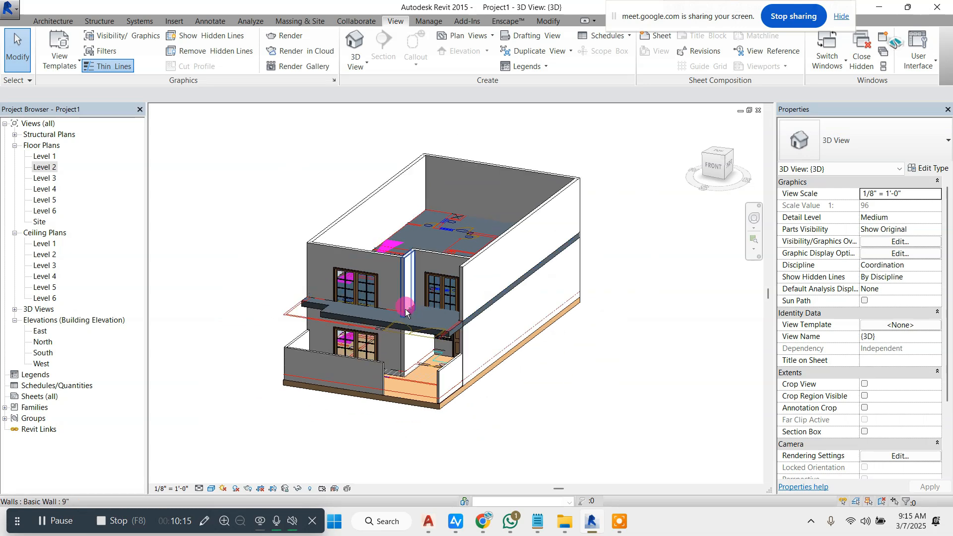
left_click(333, 320)
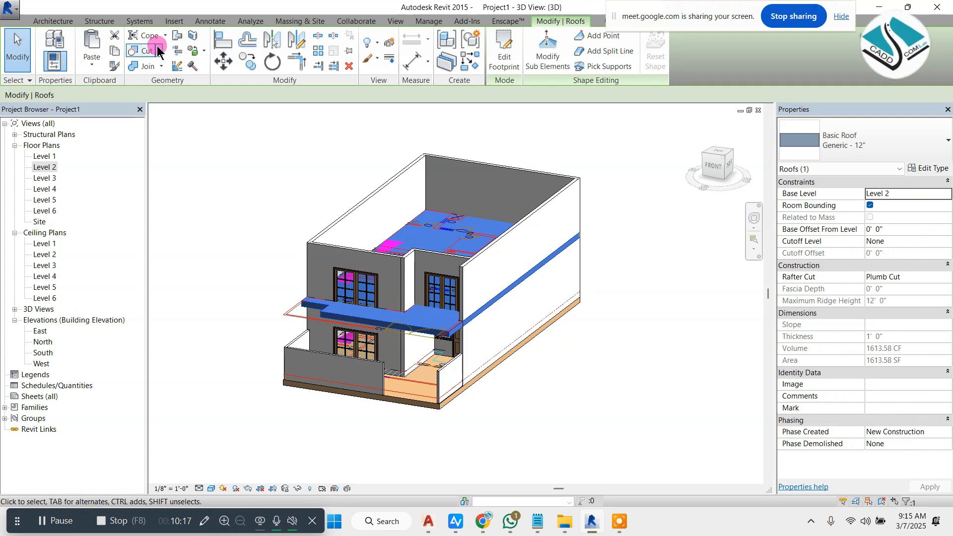
left_click(114, 52)
left_click(91, 65)
left_click(189, 108)
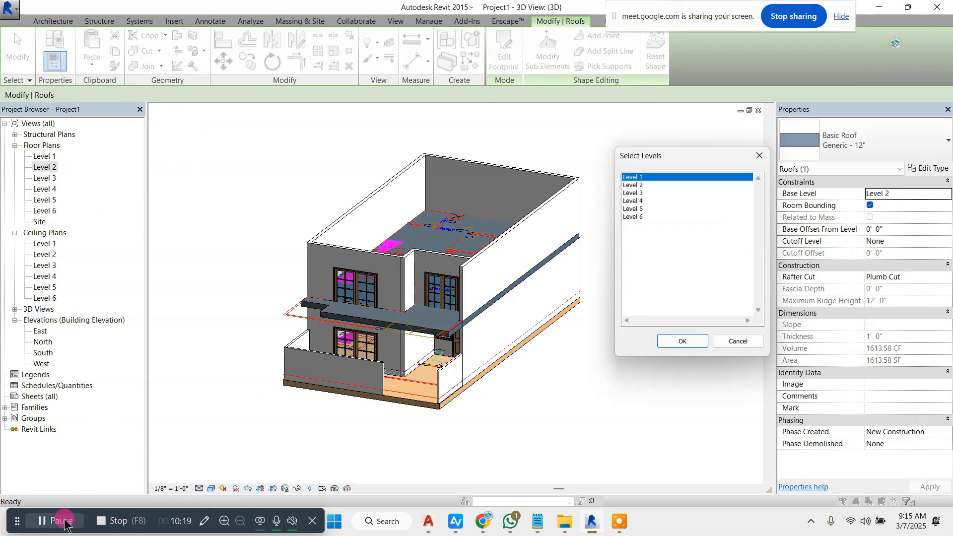
left_click(638, 193)
left_click(681, 341)
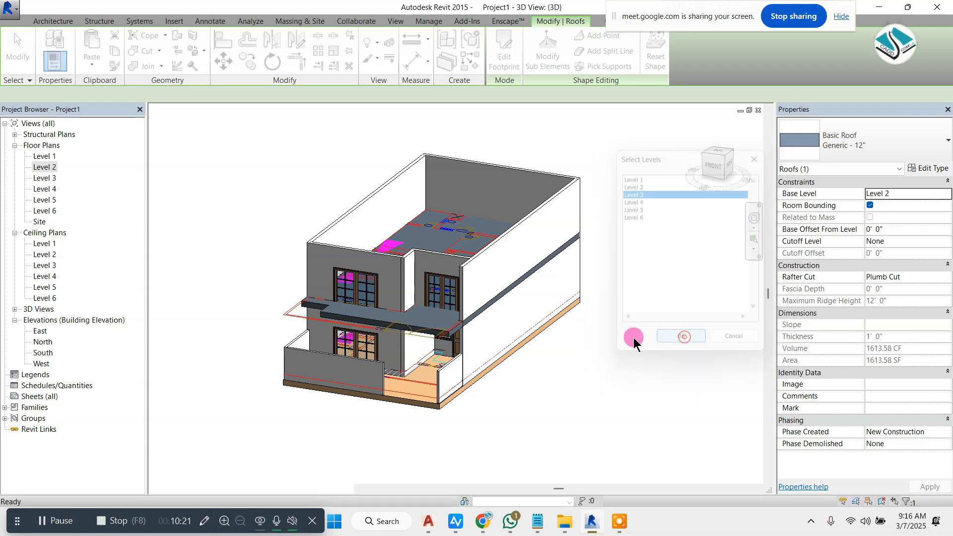
left_click(611, 332)
Step: Check the two storeys against the levels in the South elevation and open the Level 3 floor plan
mouse_move(493, 314)
middle_mouse_down("shift")
mouse_move(613, 304)
mouse_move(505, 310)
middle_mouse_up("shift")
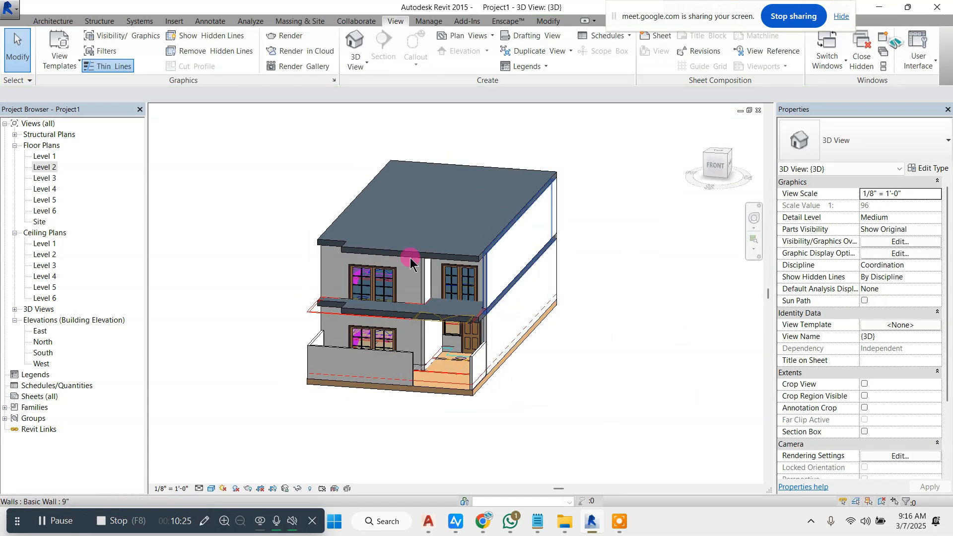
double_click(48, 179)
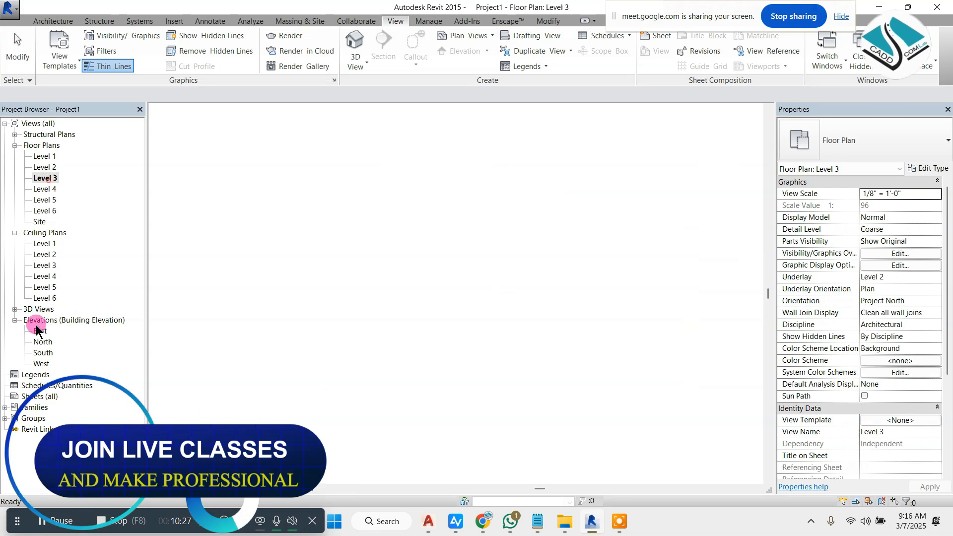
double_click(45, 353)
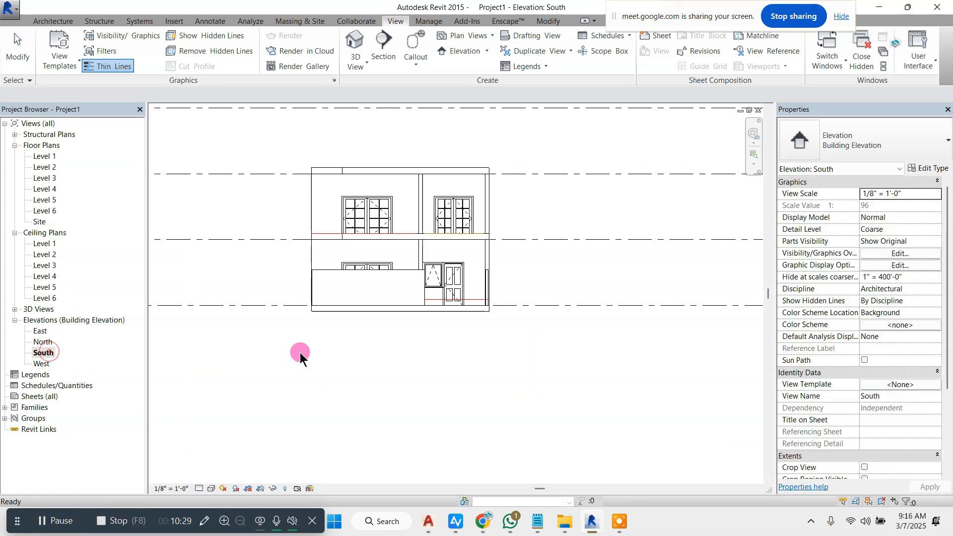
scroll(452, 228, "down", 2)
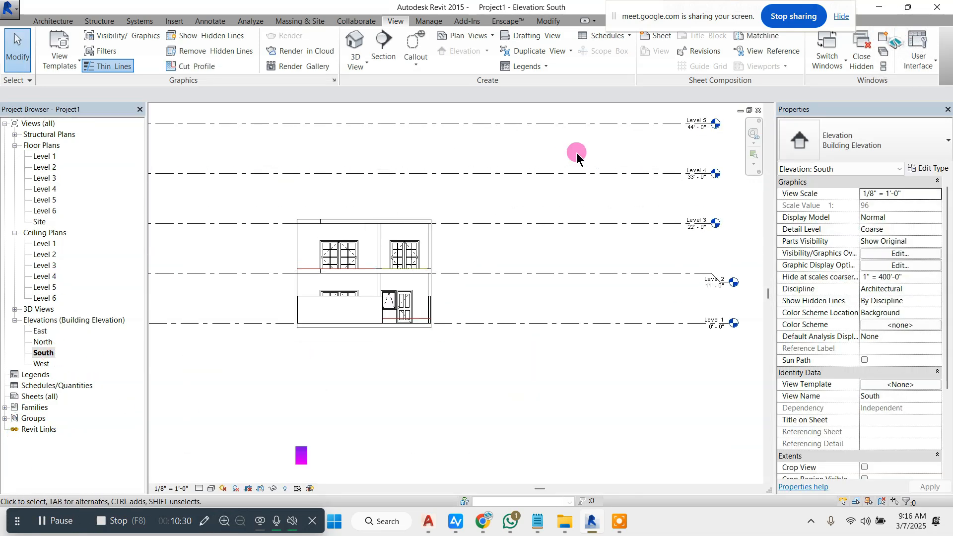
double_click(49, 179)
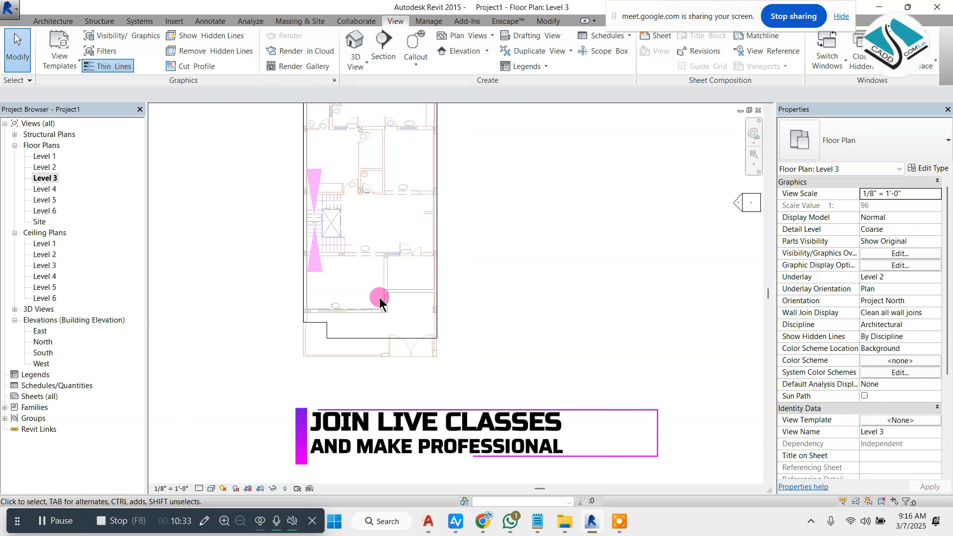
Step: Hide the imported 1.dwg and 2.dwg plans and the Imports in Families category in the Level 3 floor plan
key("v")
key("v")
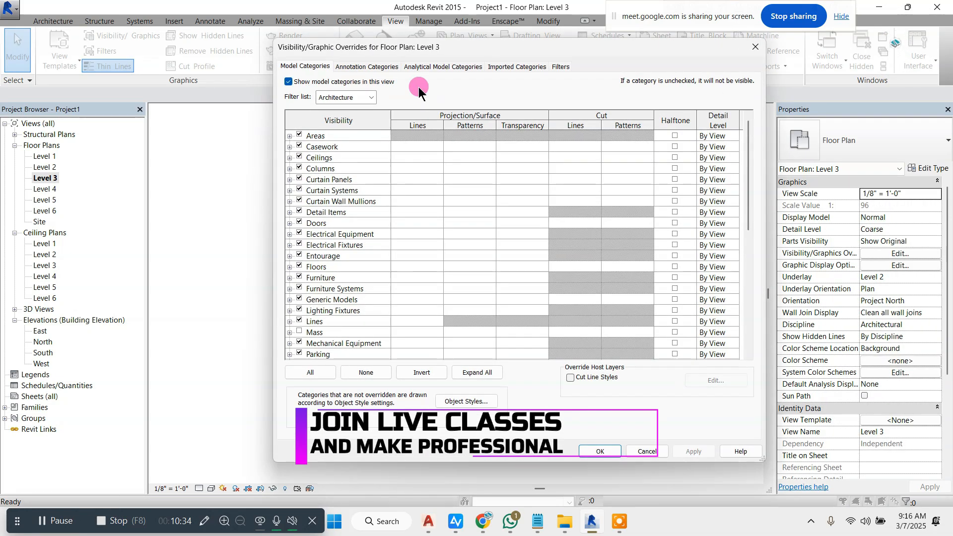
left_click(502, 67)
left_click(300, 116)
left_click(299, 128)
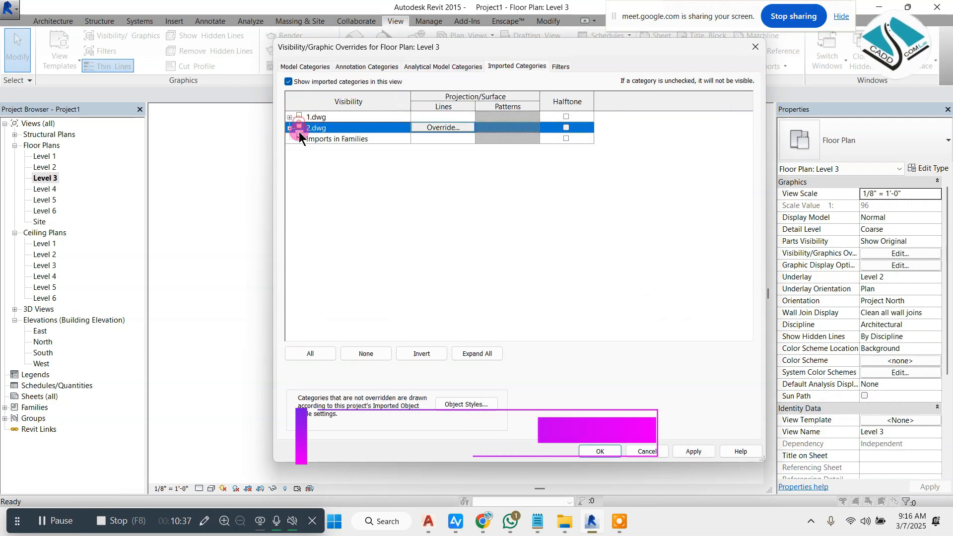
left_click(298, 137)
left_click(596, 451)
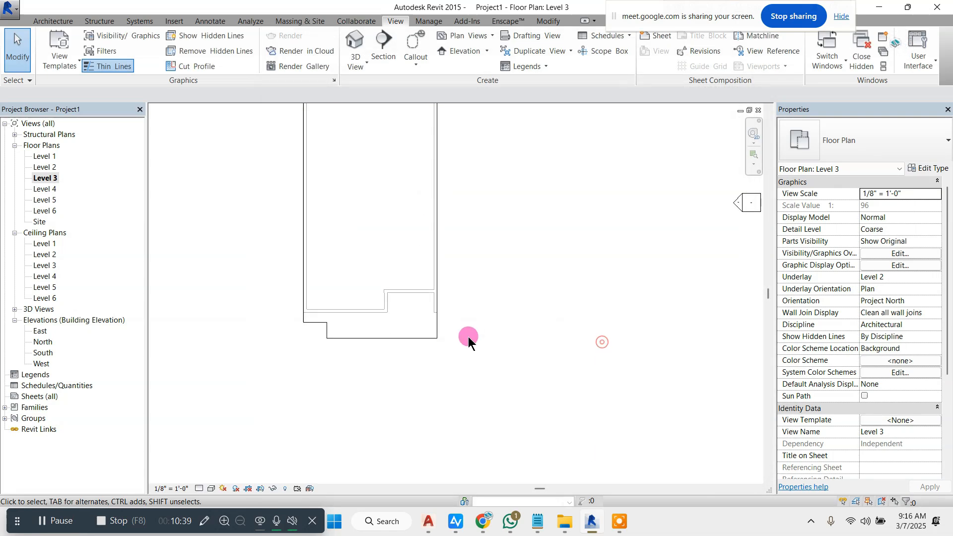
Step: Import the CAD drawing 3.dwg from the Desktop onto Level 3, positioned Auto - Center to Center
left_click(174, 22)
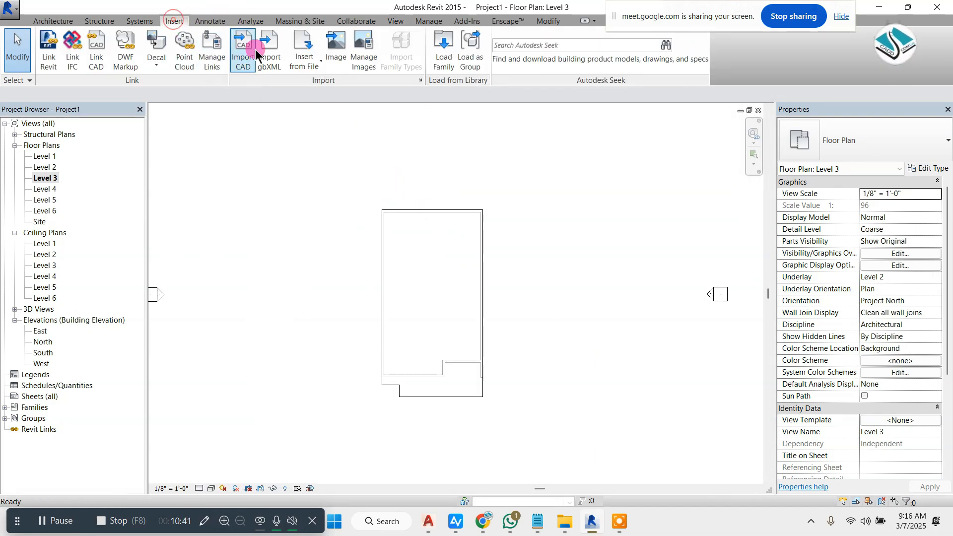
left_click(242, 50)
scroll(449, 267, "down", 4)
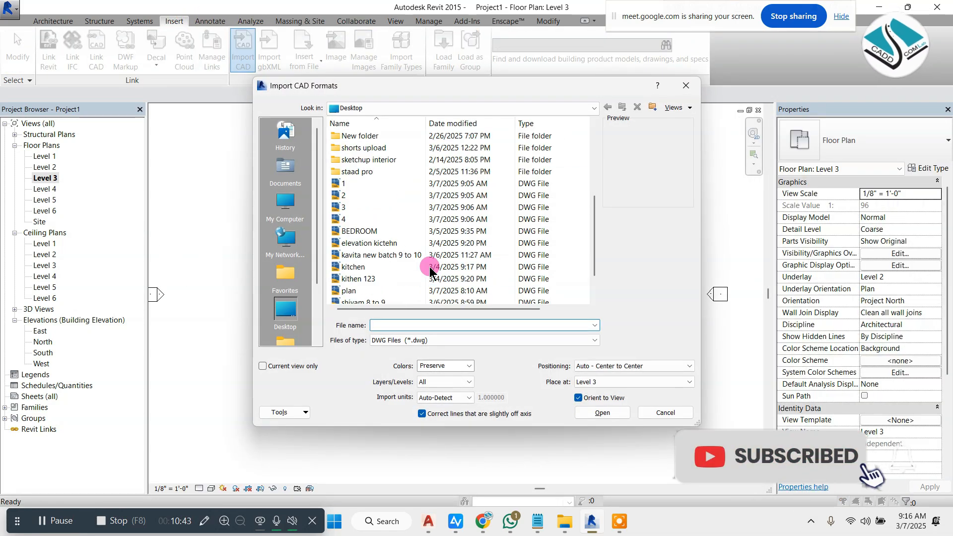
left_click(373, 207)
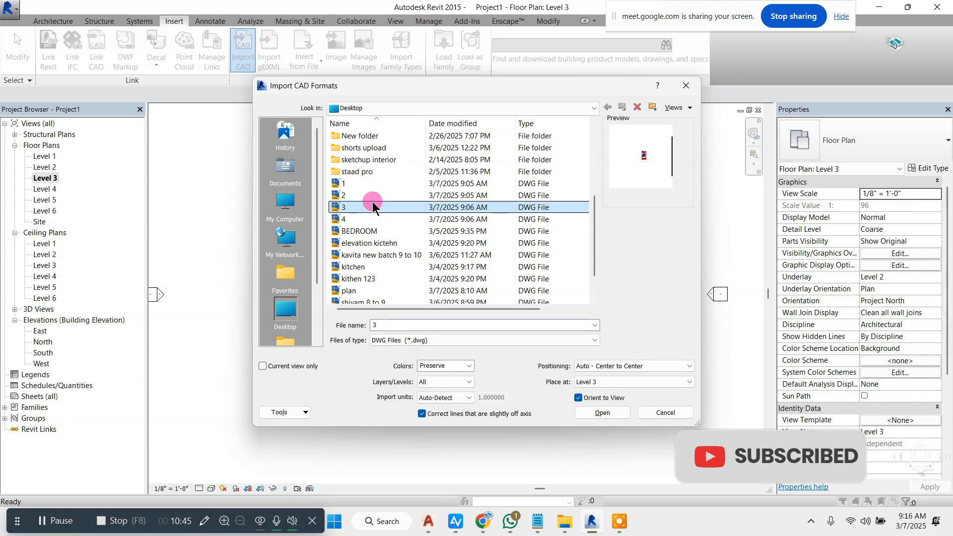
double_click(374, 208)
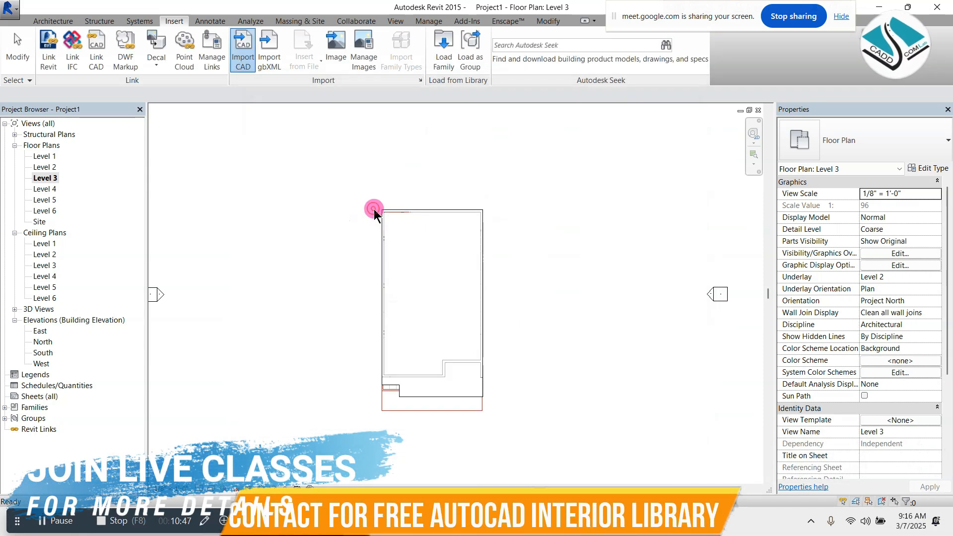
Step: Set the base offset of the imported 3.dwg to 1' 0" and check it above the roof in the 3D view
left_click(395, 407)
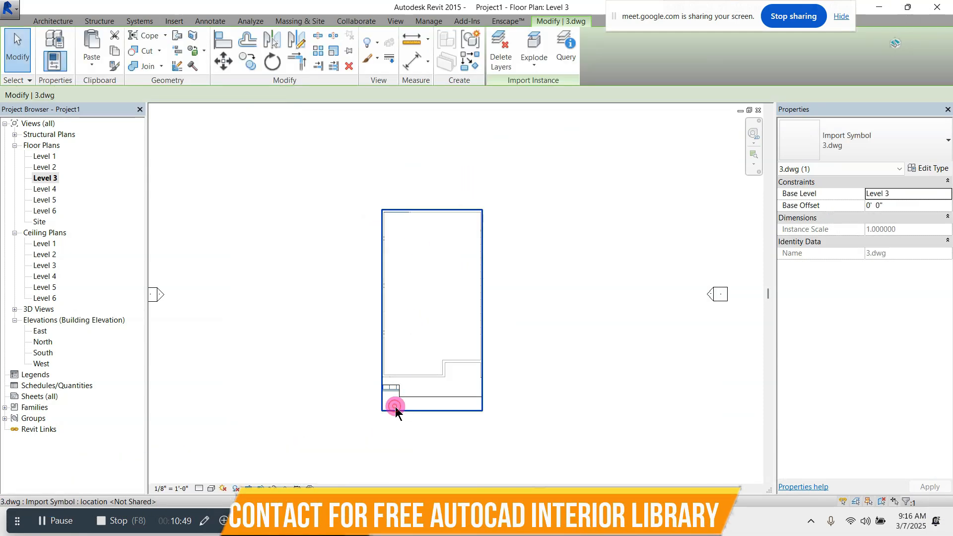
left_click(886, 208)
double_click(891, 205)
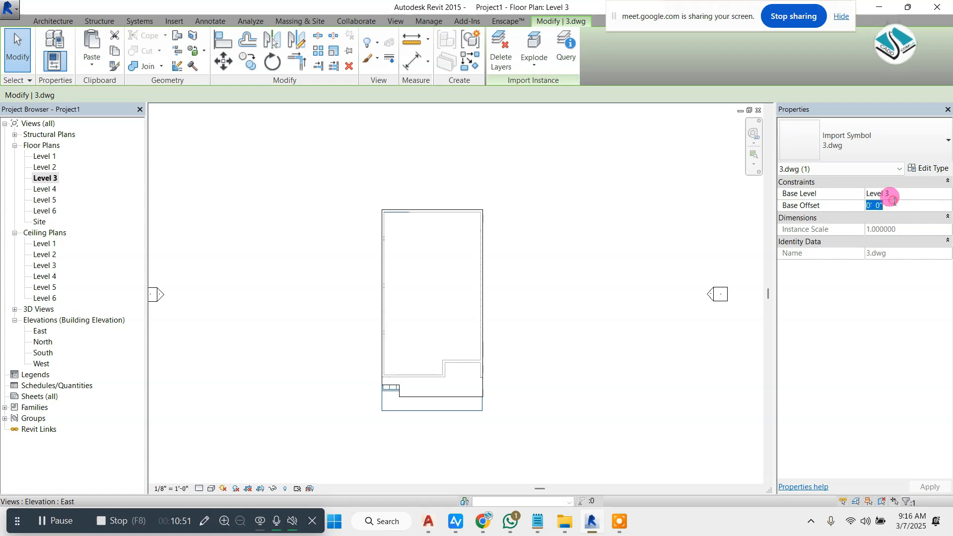
type("1")
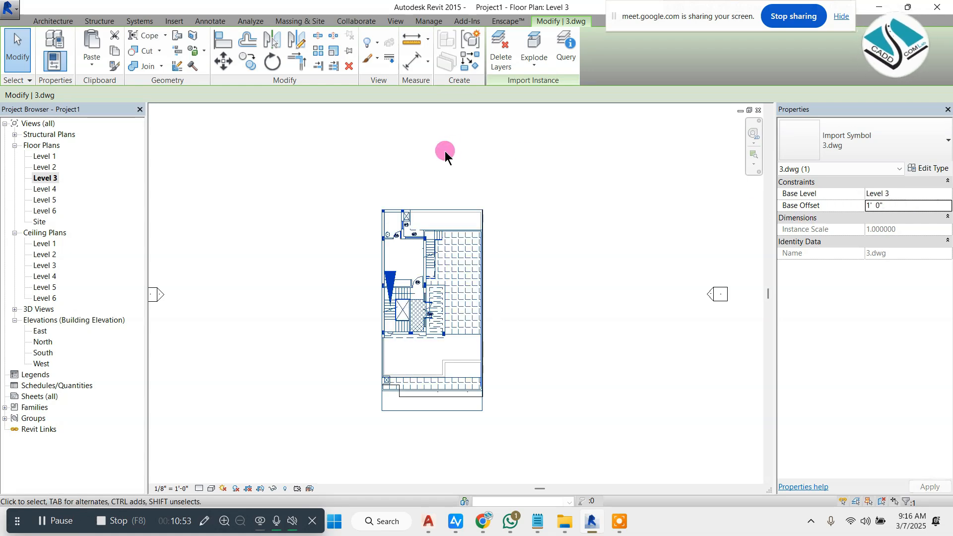
left_click(445, 151)
left_click(387, 22)
left_click(355, 43)
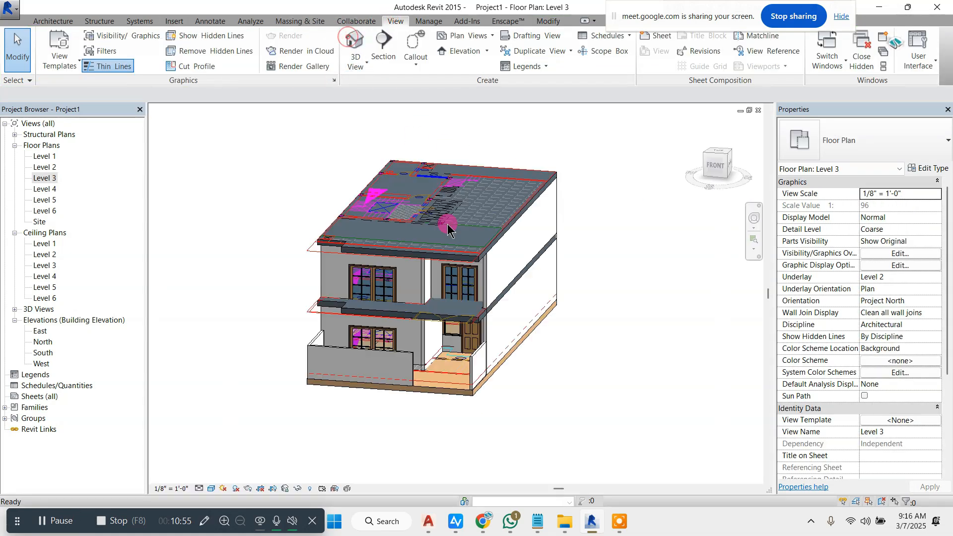
scroll(373, 195, "up", 5)
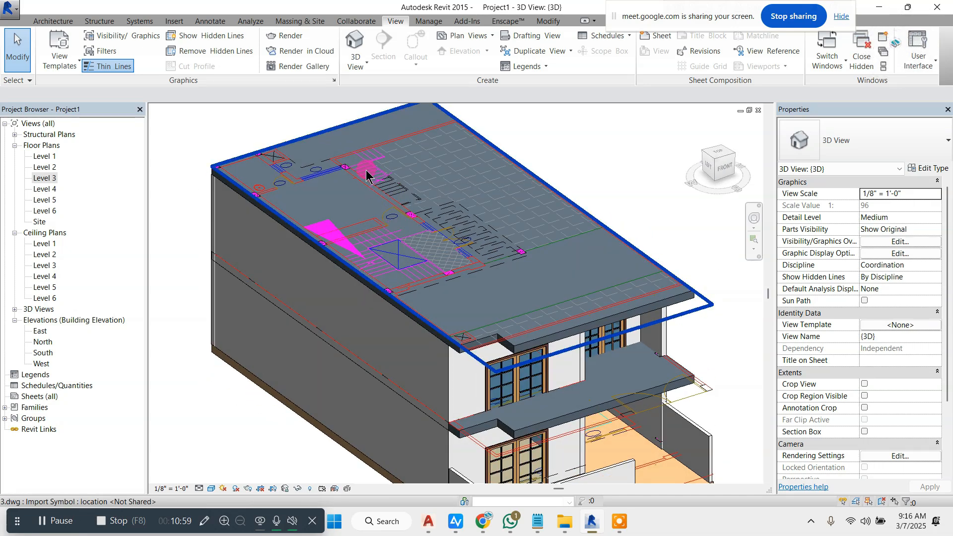
Step: On Level 3, draw an 11' high, 5" basic wall about 13' long between the two columns below D3 and W1
left_click(32, 201)
double_click(48, 179)
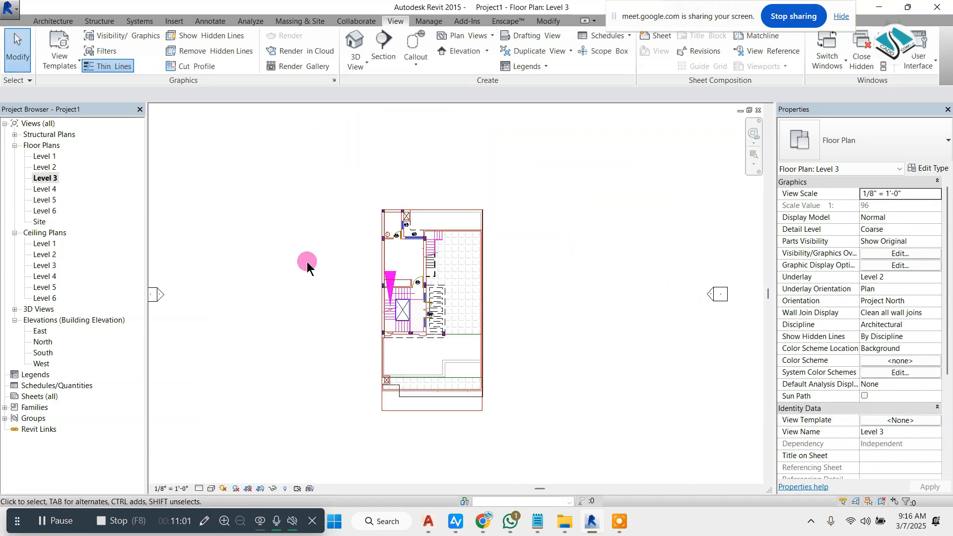
scroll(307, 262, "up", 4)
left_click(58, 21)
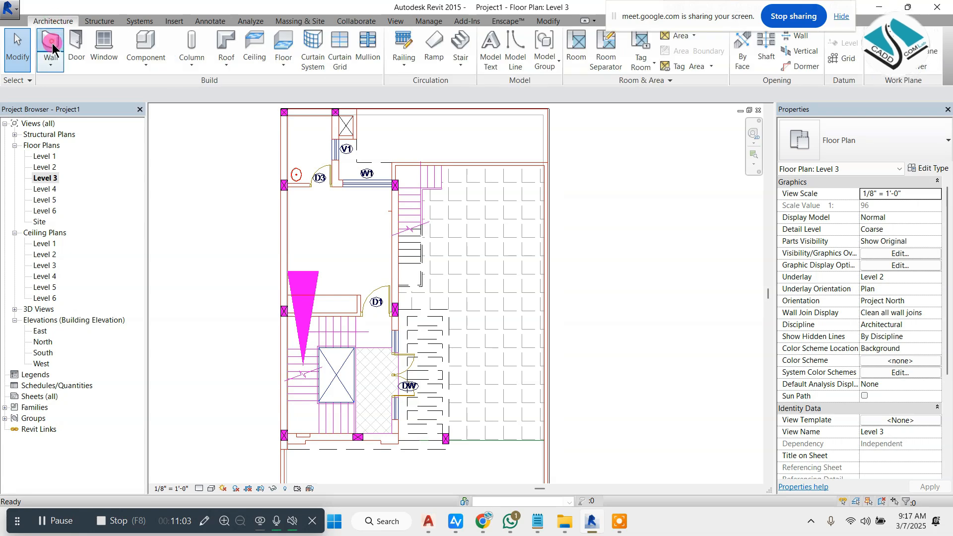
left_click(51, 46)
scroll(293, 164, "up", 5)
scroll(272, 215, "up", 1)
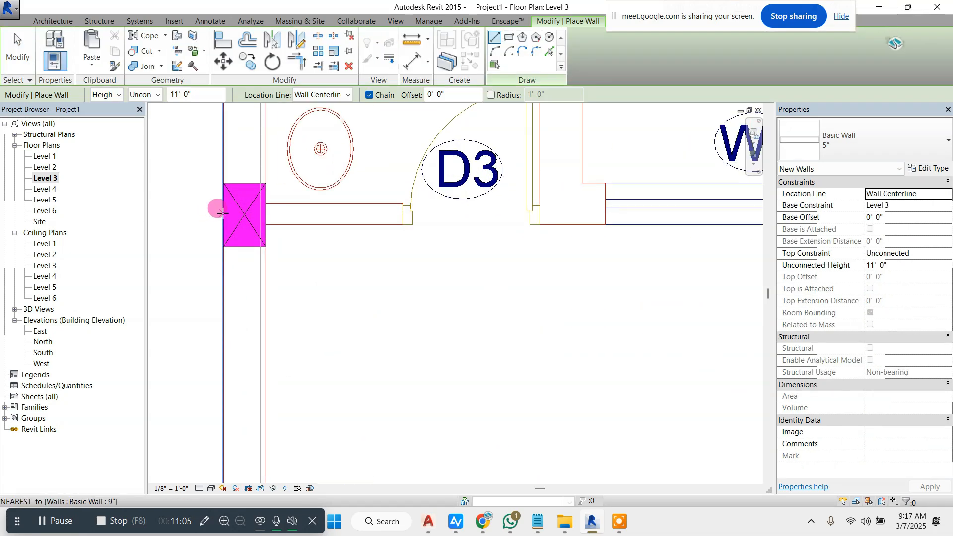
scroll(261, 211, "down", 3)
scroll(679, 211, "up", 2)
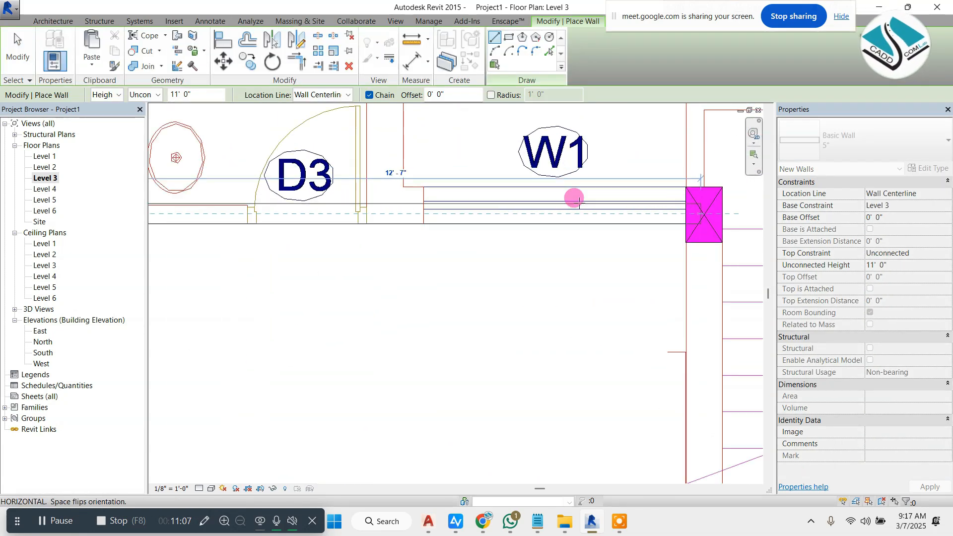
scroll(382, 205, "down", 4)
scroll(586, 210, "up", 4)
left_click(570, 208)
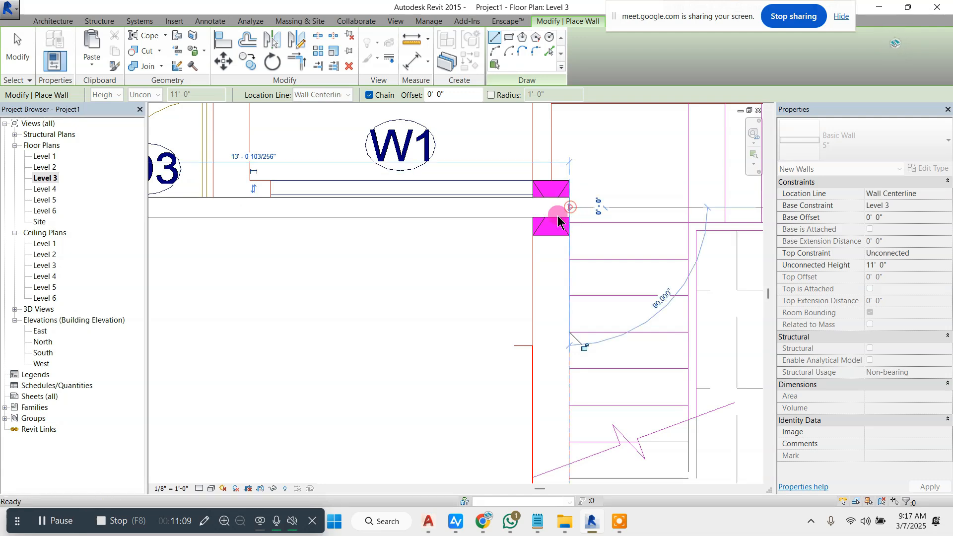
key("Escape")
Step: Draw 5" walls down the east side past D1 and DW and west along the stair block's south side, and check them in 3D
left_click(553, 215)
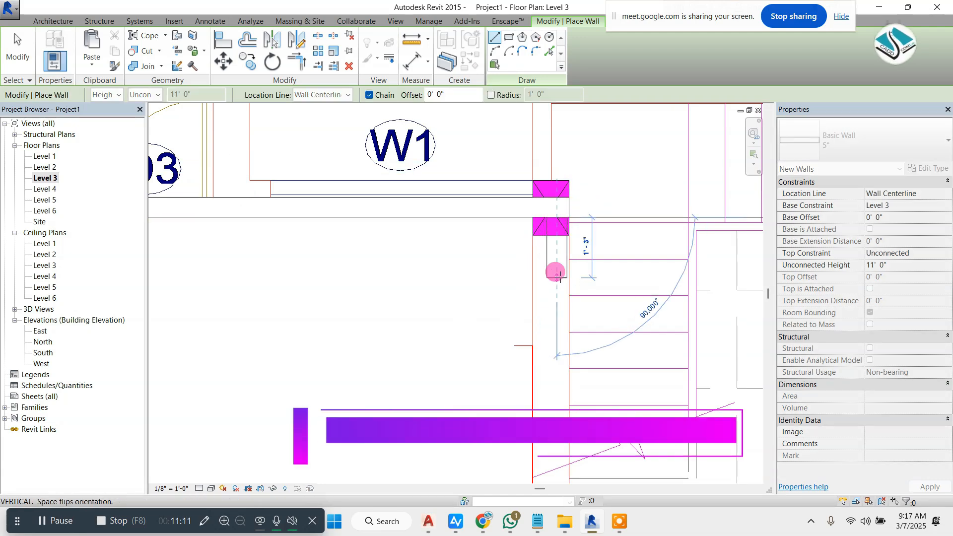
scroll(549, 169, "down", 1)
scroll(544, 162, "down", 3)
scroll(496, 259, "down", 3)
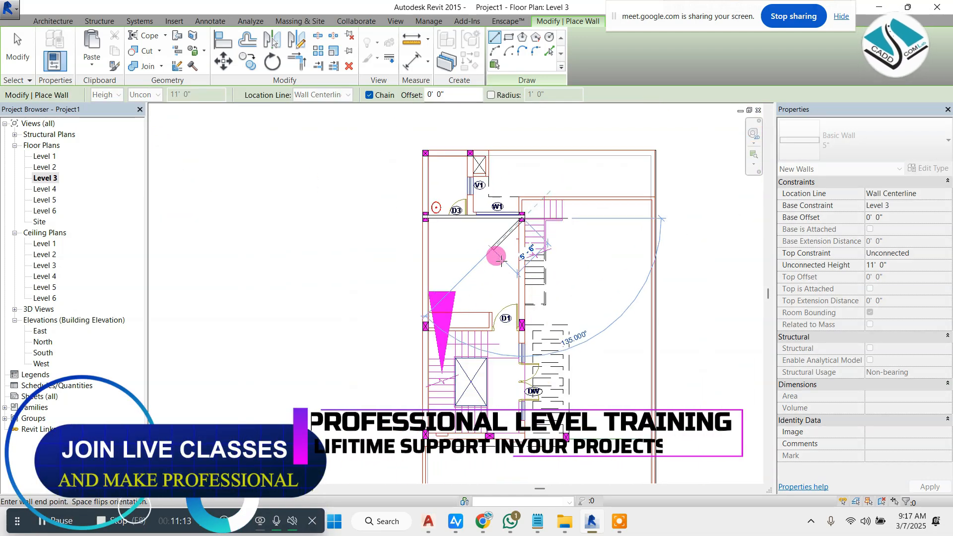
scroll(530, 425, "up", 5)
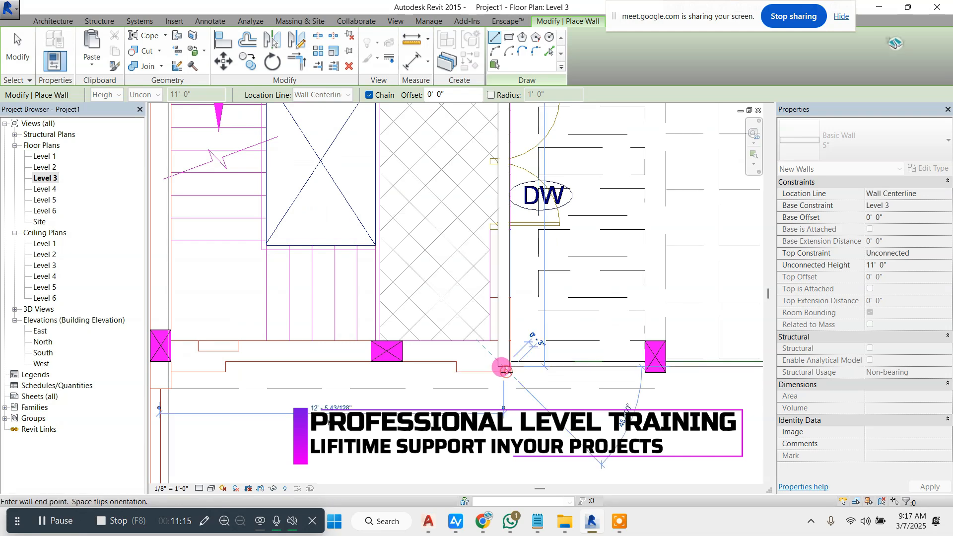
left_click(150, 356)
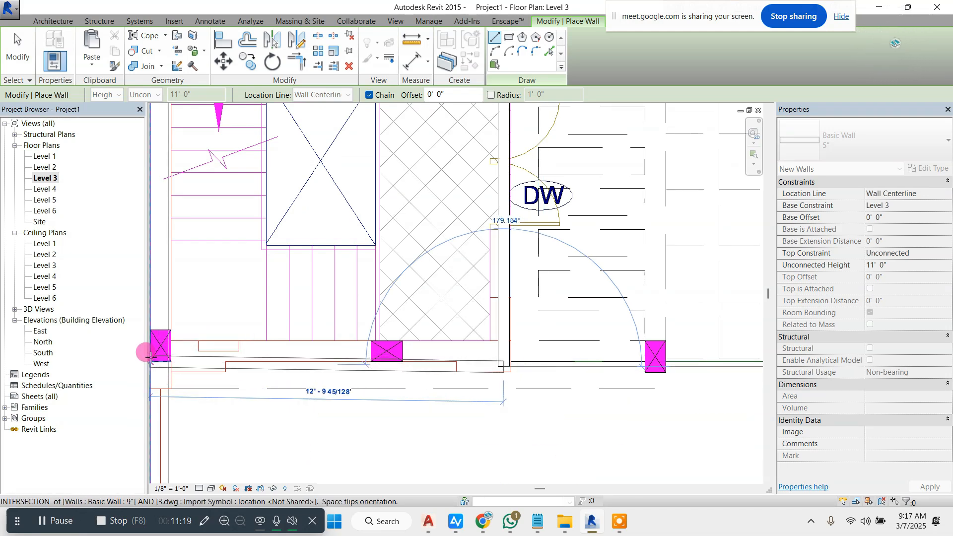
scroll(378, 331, "down", 3)
scroll(424, 323, "down", 3)
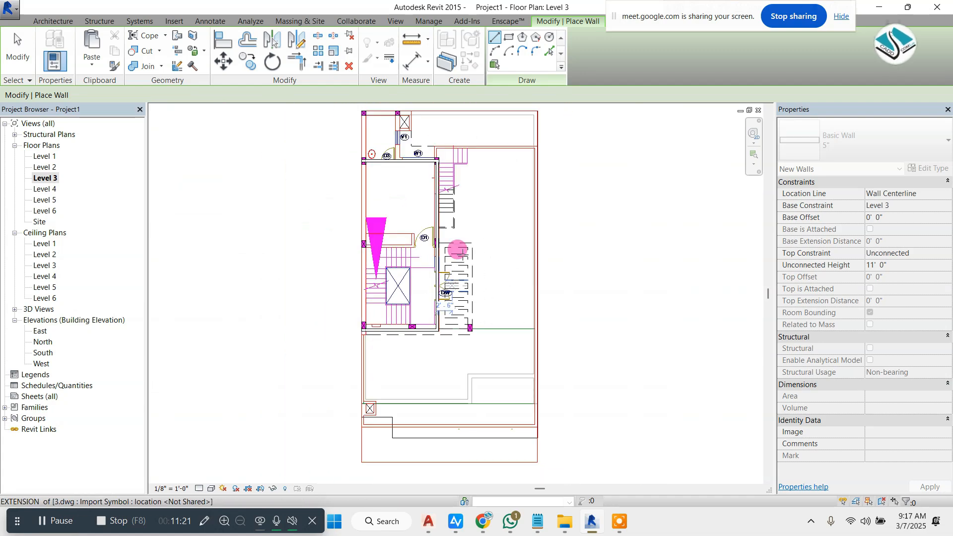
scroll(517, 240, "up", 2)
key("Escape")
key("Escape")
left_click(394, 20)
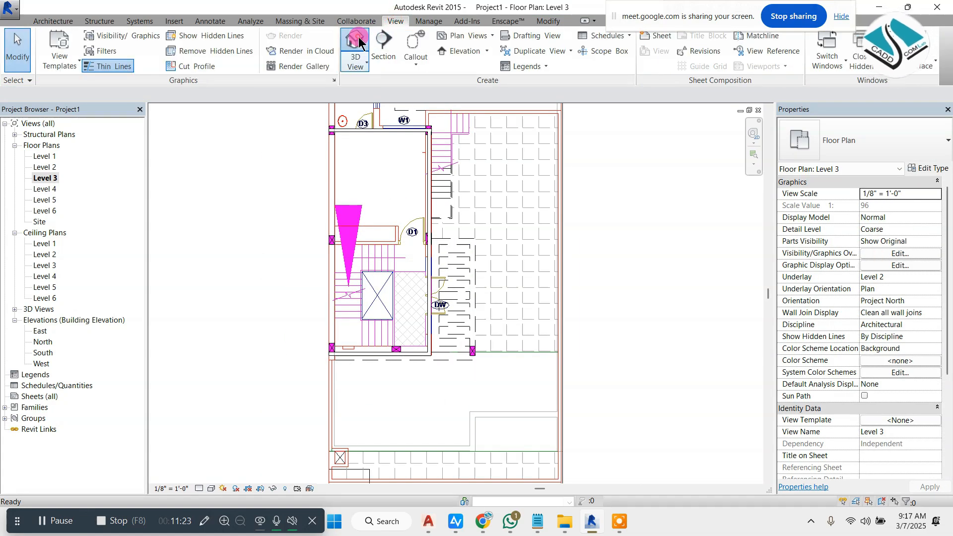
left_click(357, 41)
scroll(437, 300, "down", 2)
middle_click_drag(416, 279, 282, 244, "shift")
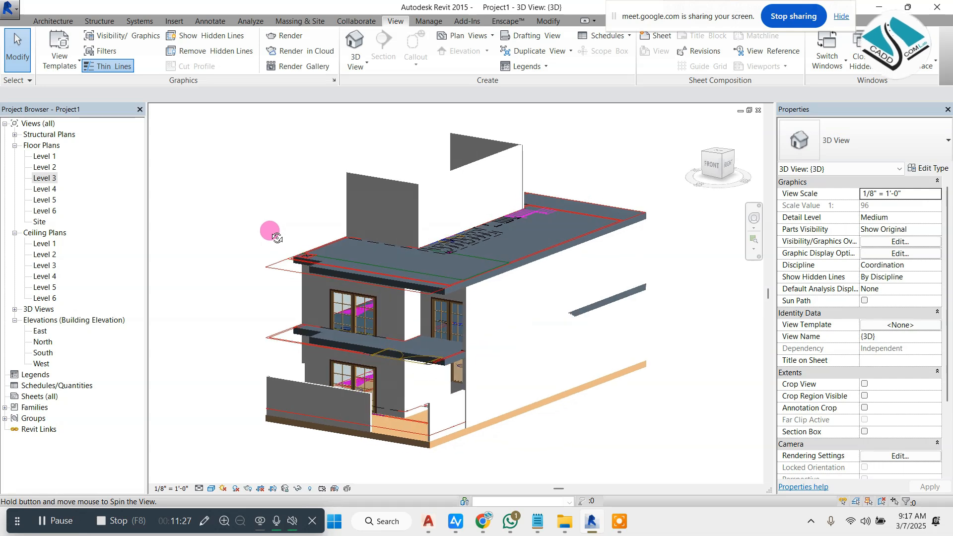
Step: On Level 3, draw the 5" west wall 29' long down to the south wall, with the location line Core Face: Exterior
double_click(44, 178)
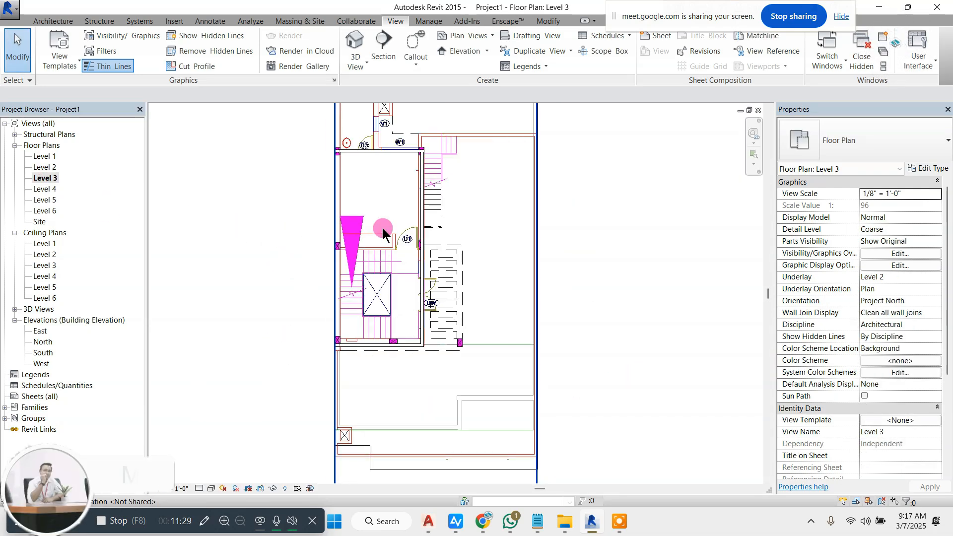
left_click(60, 22)
left_click(49, 37)
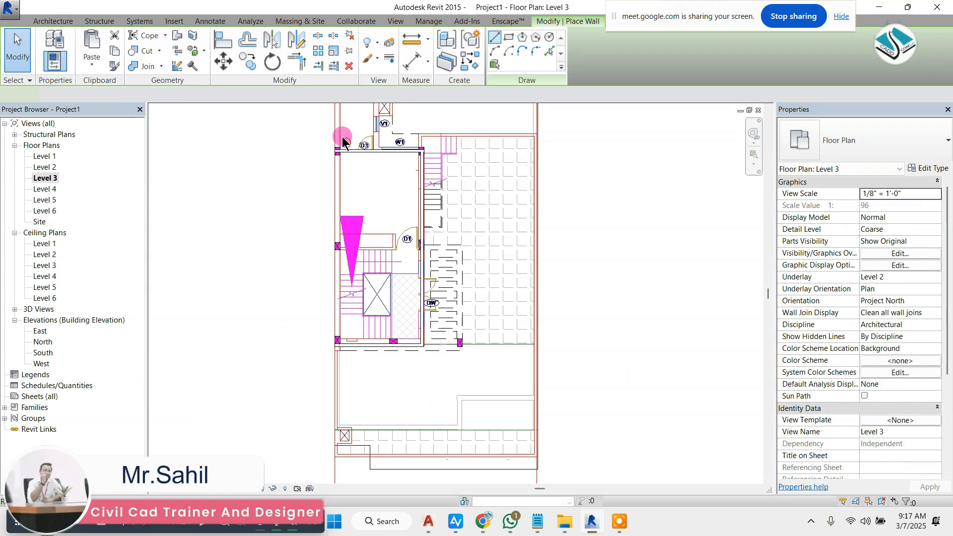
scroll(324, 169, "up", 5)
left_click(323, 95)
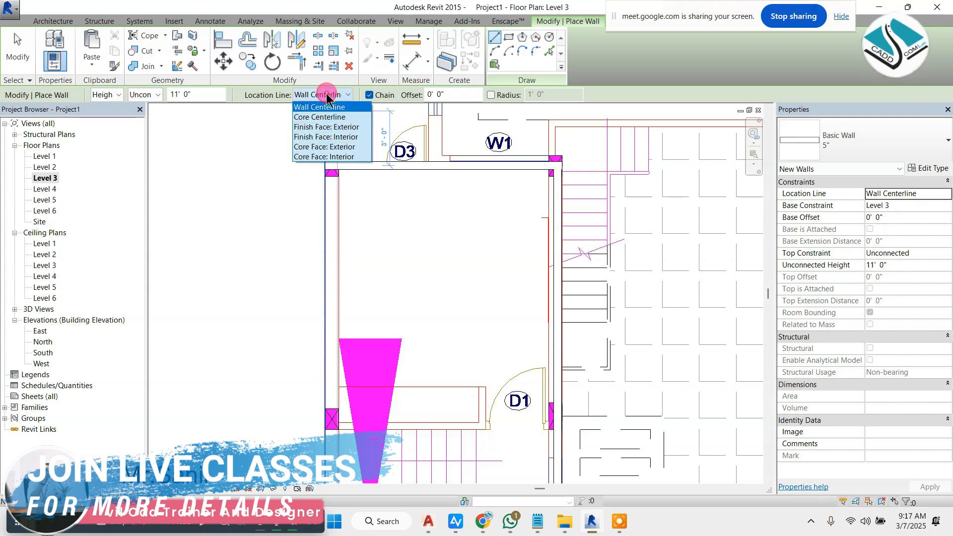
left_click(319, 136)
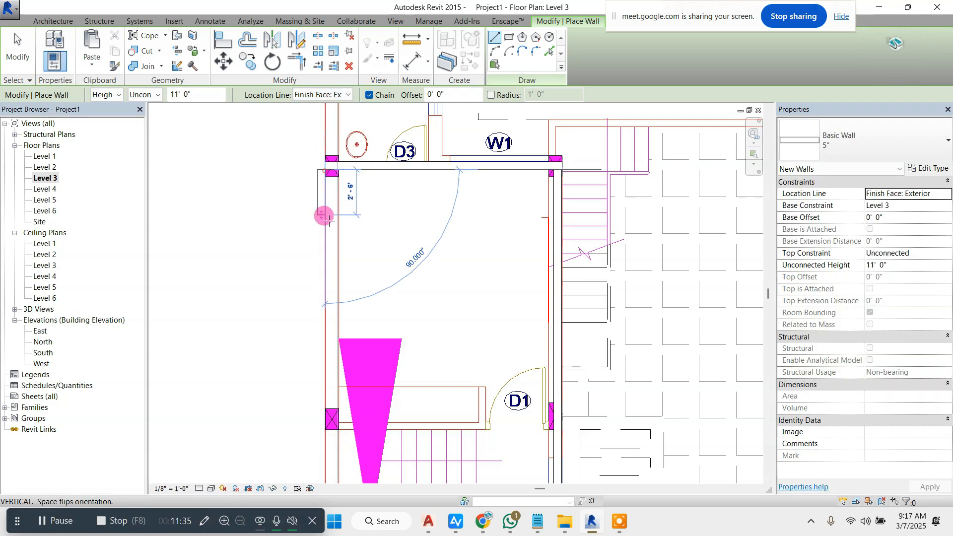
left_click(320, 94)
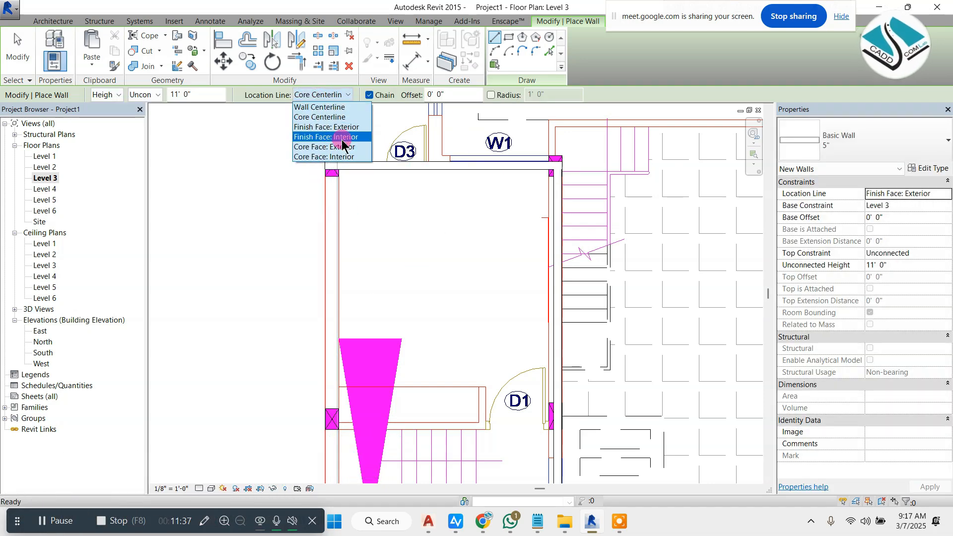
left_click(324, 168)
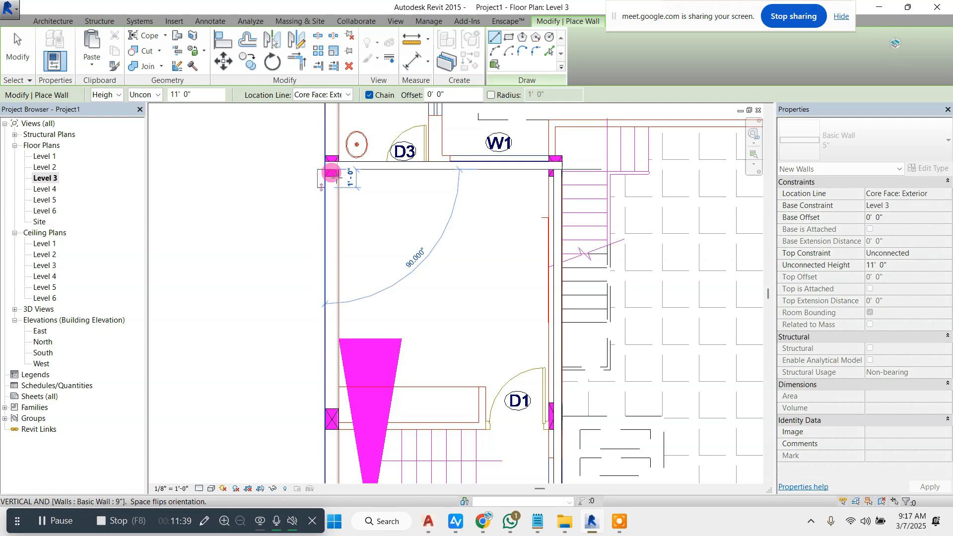
scroll(336, 226, "down", 2)
scroll(336, 226, "down", 1)
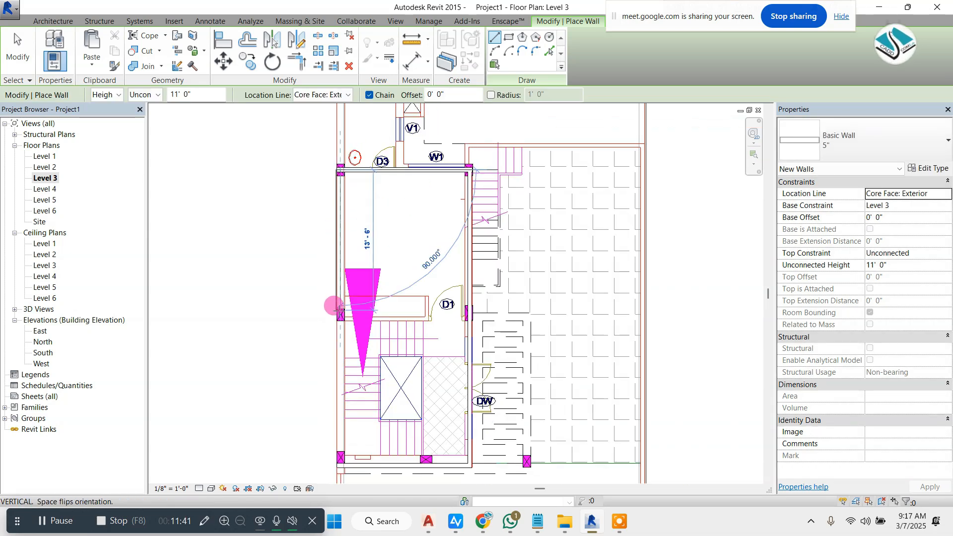
middle_click_drag(342, 471, 348, 394)
scroll(348, 394, "up", 1)
left_click(348, 395)
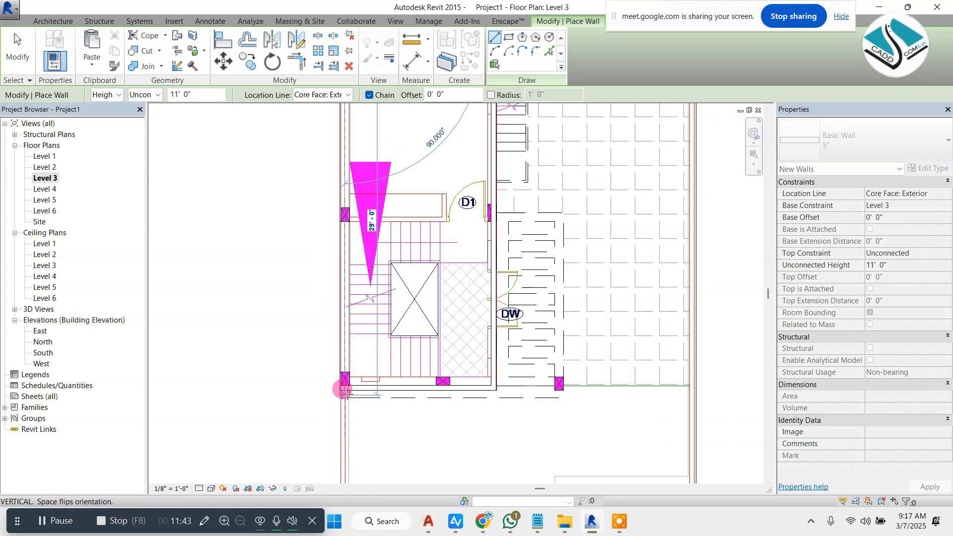
key("Escape")
key("Escape")
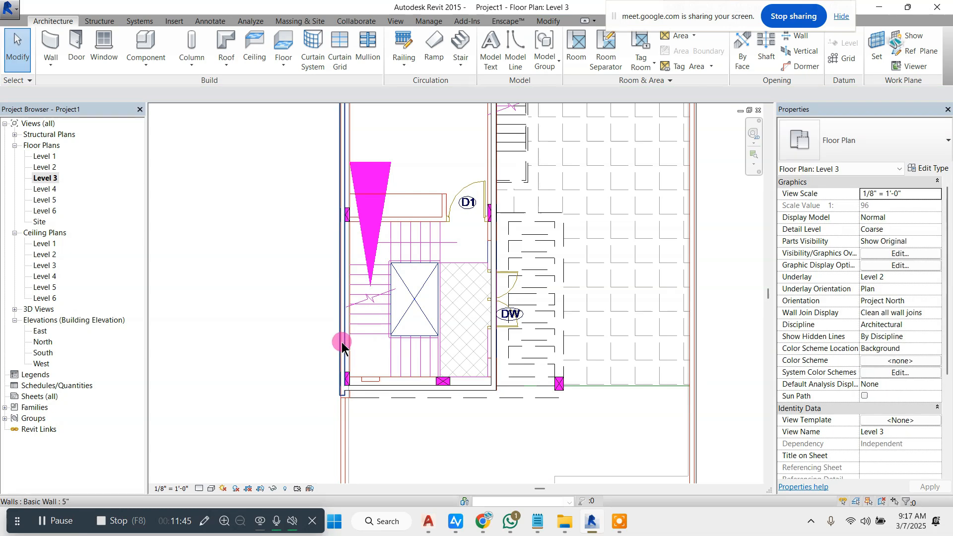
Step: Nudge the new 5" west wall one increment east
left_click(344, 342)
key("Right")
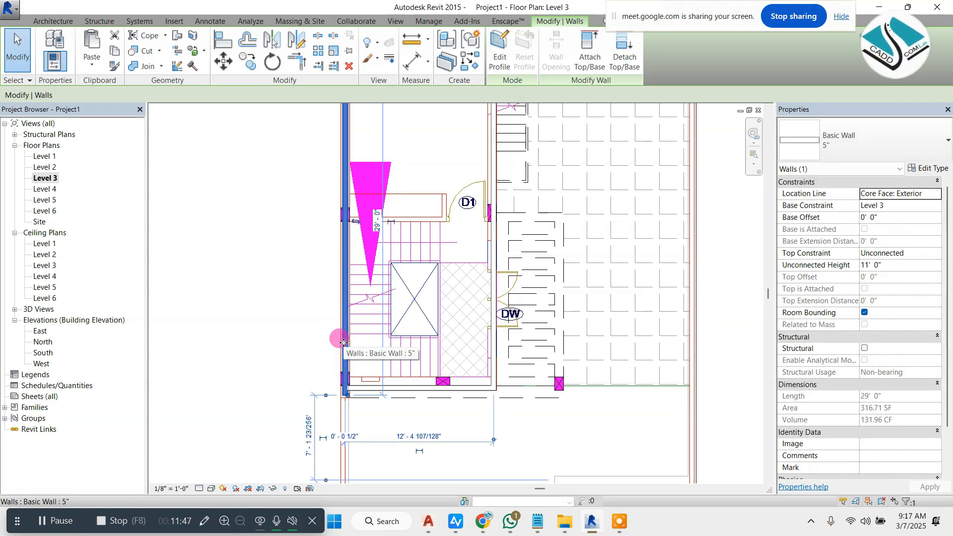
key("Escape")
scroll(457, 307, "down", 3)
scroll(541, 281, "up", 2)
scroll(480, 313, "up", 5)
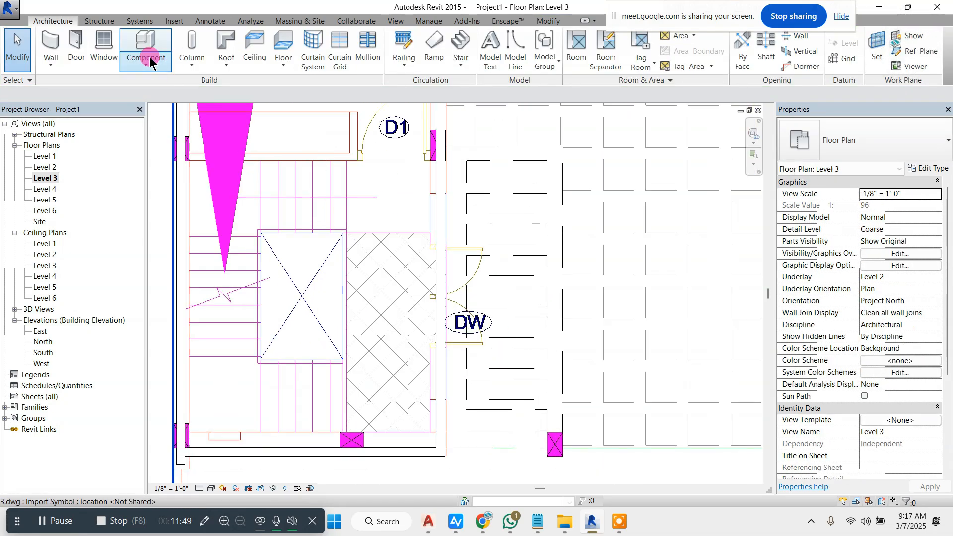
Step: Place a Double-Glass 2 door, 72" x 84", in the Level 3 east wall at DW
left_click(94, 43)
key("Escape")
left_click(81, 43)
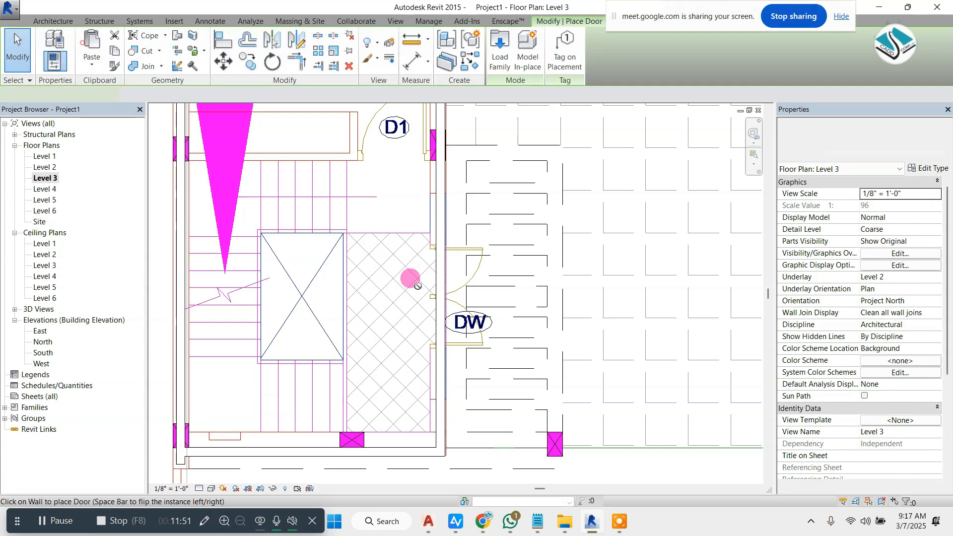
left_click(847, 152)
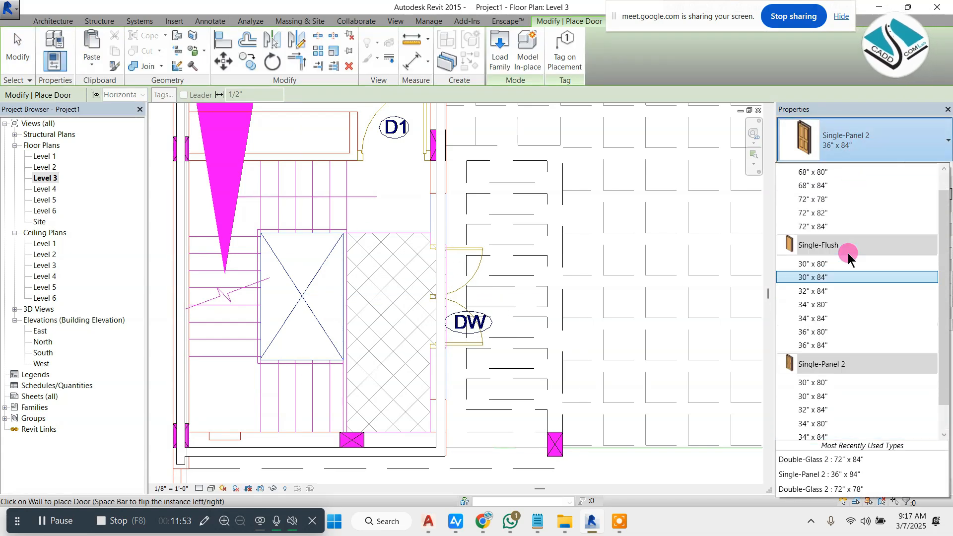
scroll(833, 201, "up", 2)
left_click(826, 246)
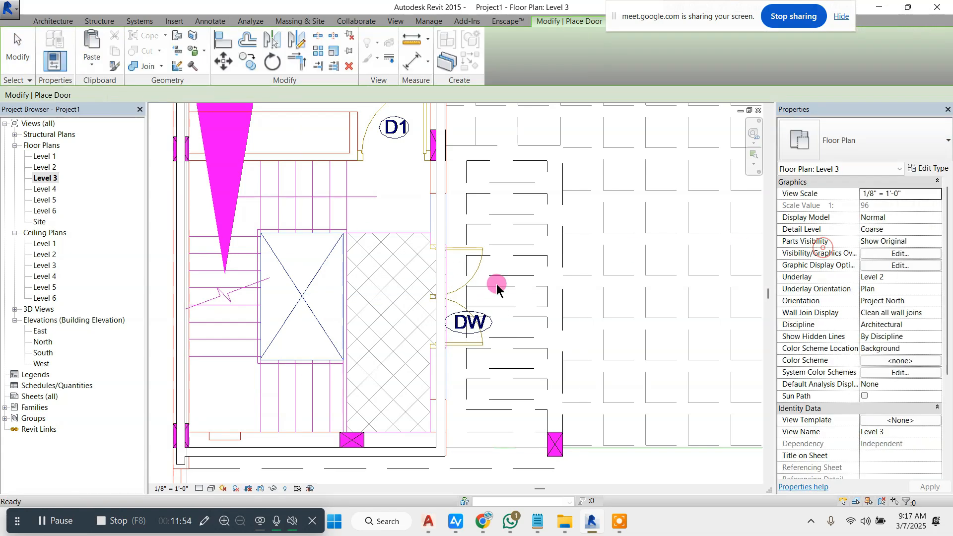
left_click(440, 289)
scroll(439, 289, "down", 2)
key("Escape")
key("Escape")
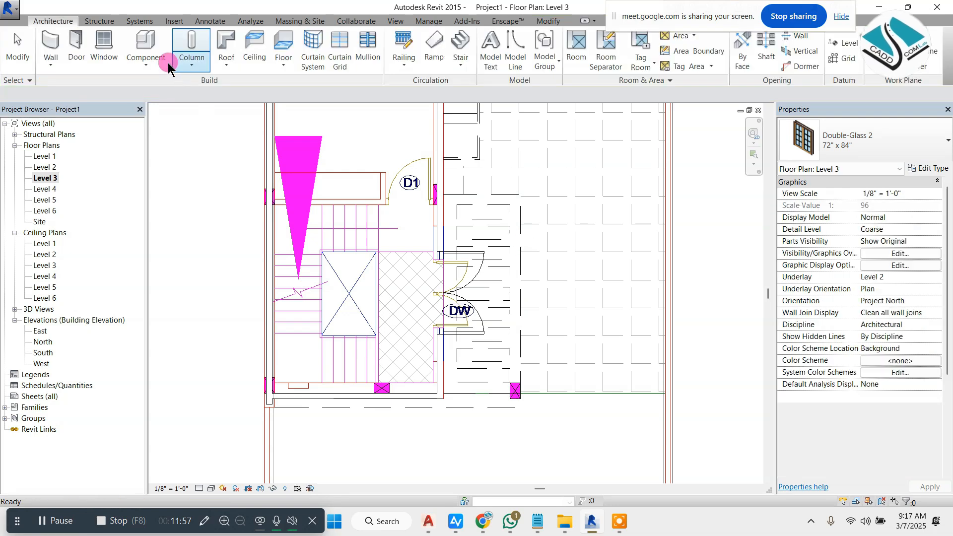
Step: Place Awning with Trim 36" x 48" windows in the east wall on both sides of the DW door
left_click(104, 55)
scroll(440, 214, "up", 2)
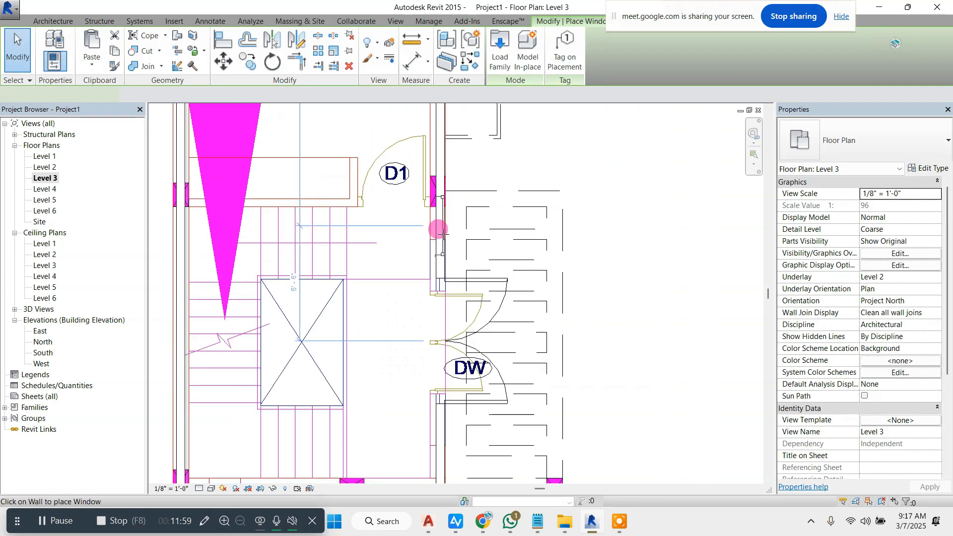
scroll(440, 316, "down", 2)
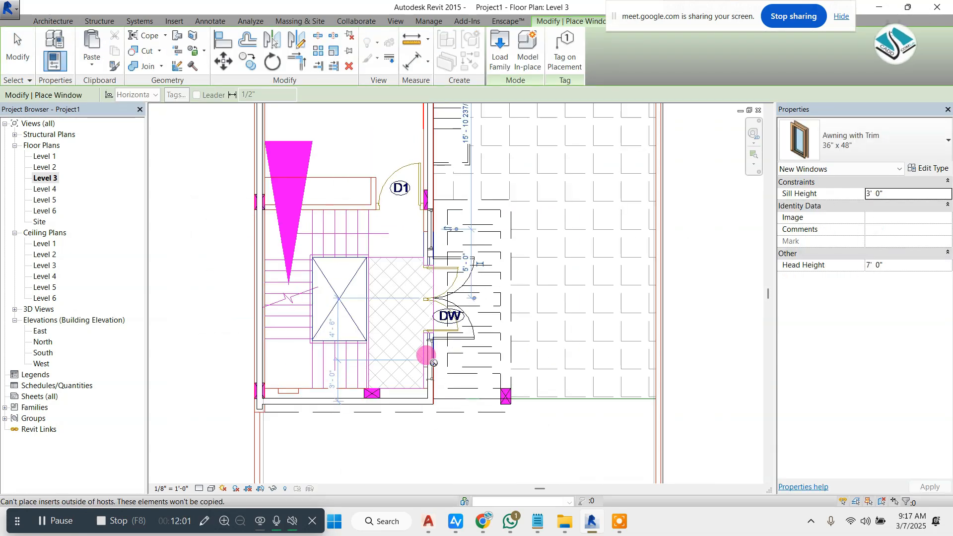
key("Escape")
key("Escape")
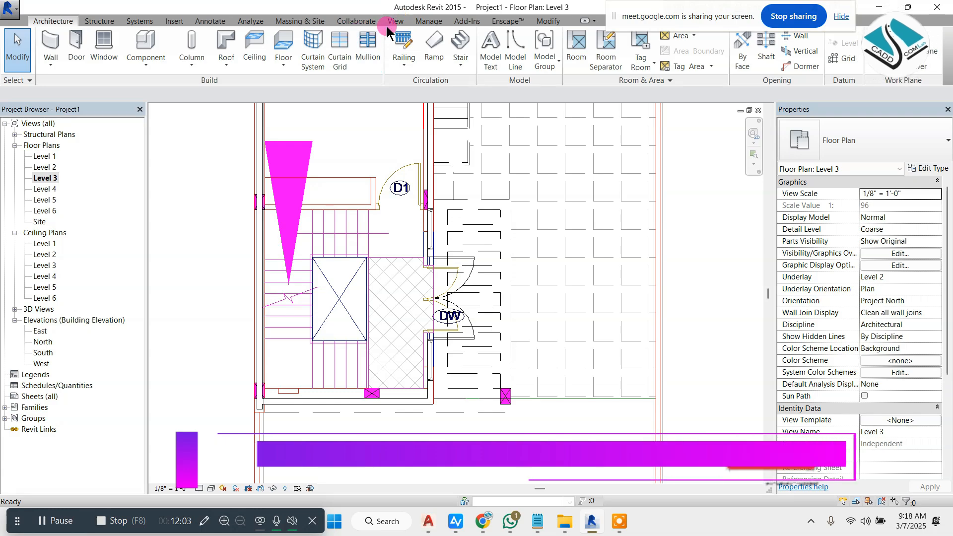
Step: In the 3D view, shift both awning windows slightly away from the double glass door
left_click(396, 21)
left_click(356, 47)
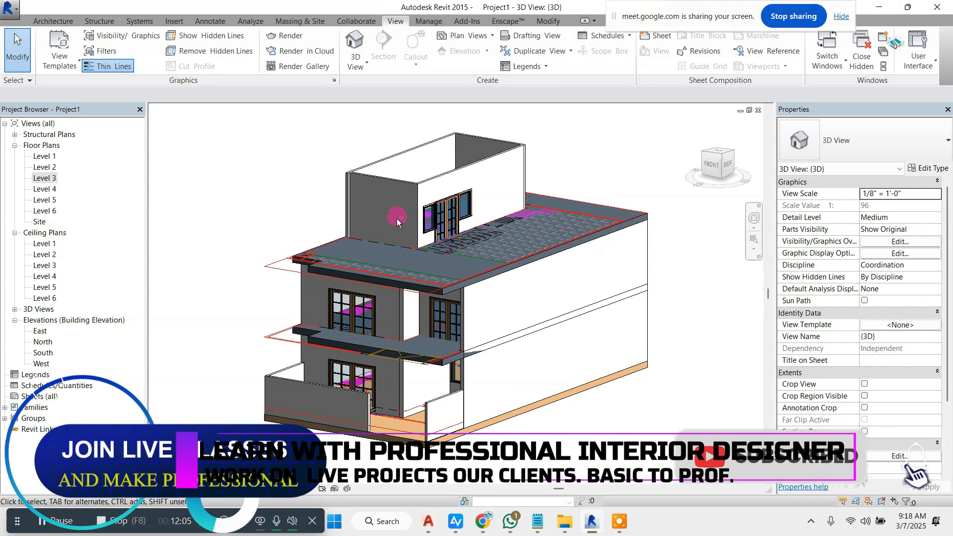
scroll(439, 213, "up", 3)
middle_click_drag(440, 212, 366, 189, "shift")
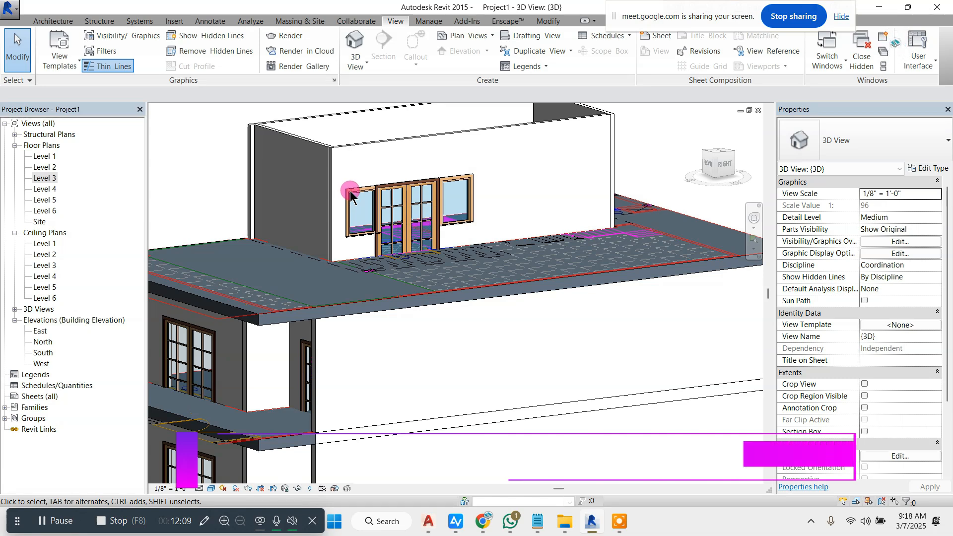
left_click(359, 195)
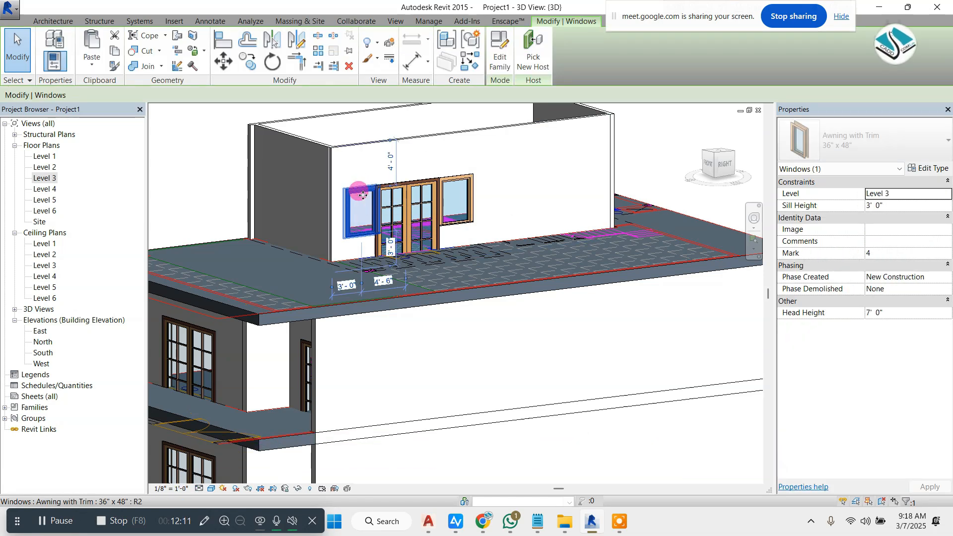
left_click_drag(363, 195, 362, 195)
key("Escape")
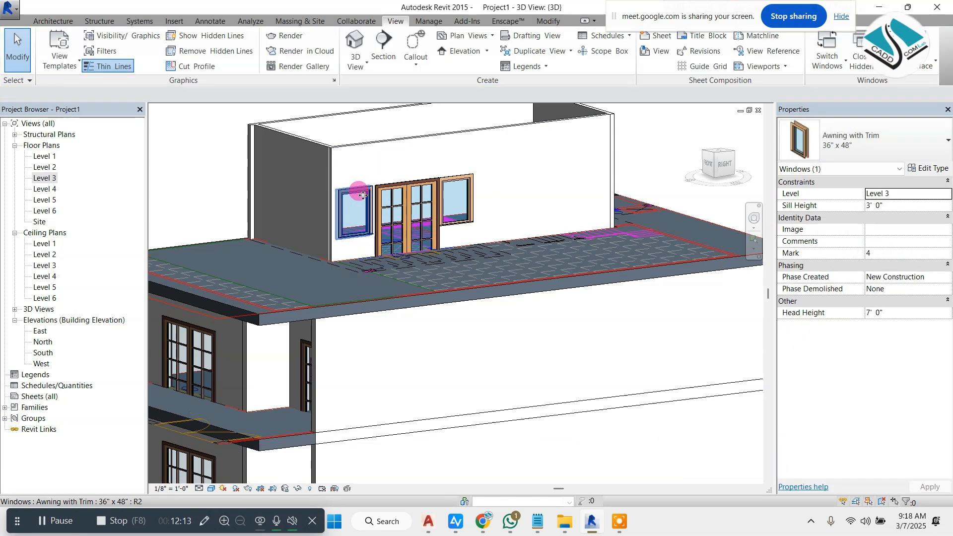
left_click(472, 182)
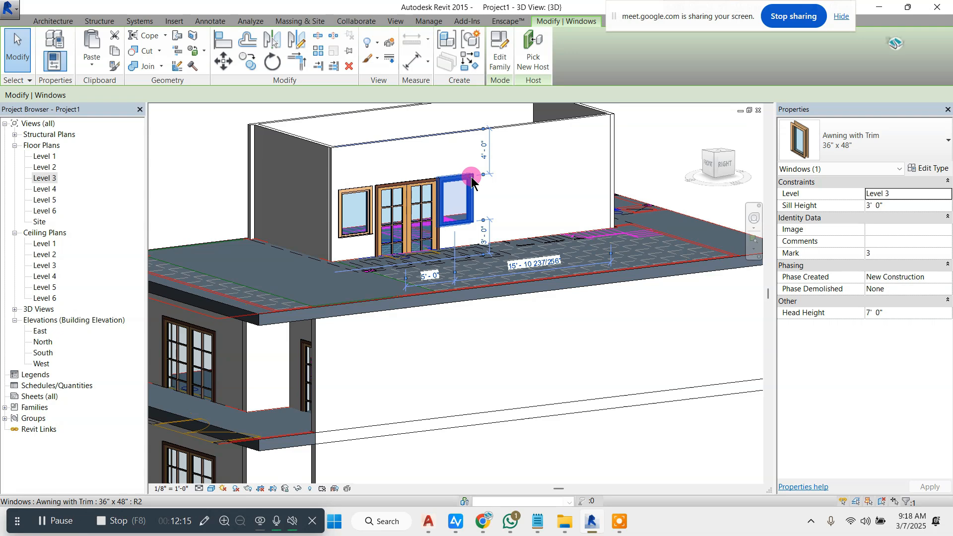
key("Escape")
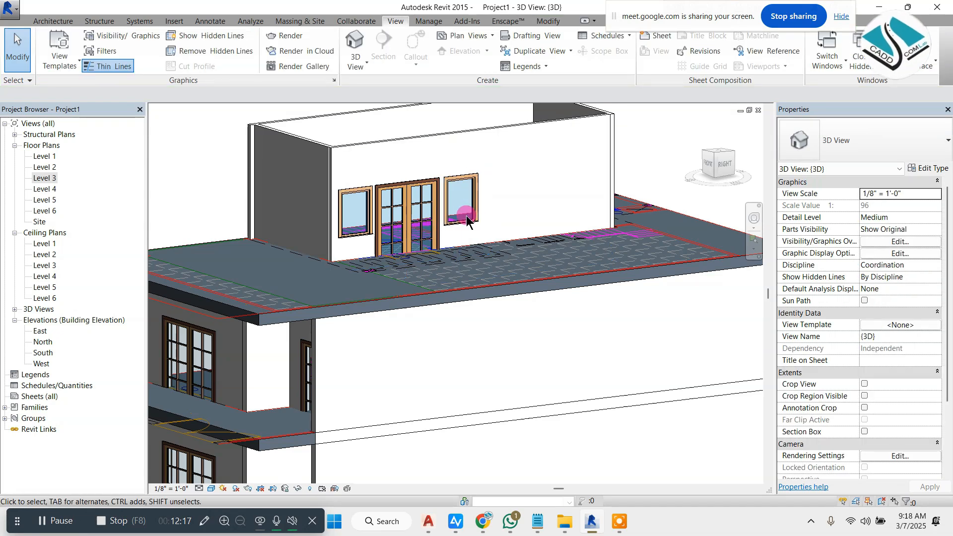
Step: Check the whole building in 3D and its levels in the South elevation, and open the Level 4 floor plan
scroll(518, 305, "down", 4)
middle_click_drag(518, 305, 562, 262, "shift")
scroll(412, 182, "up", 2)
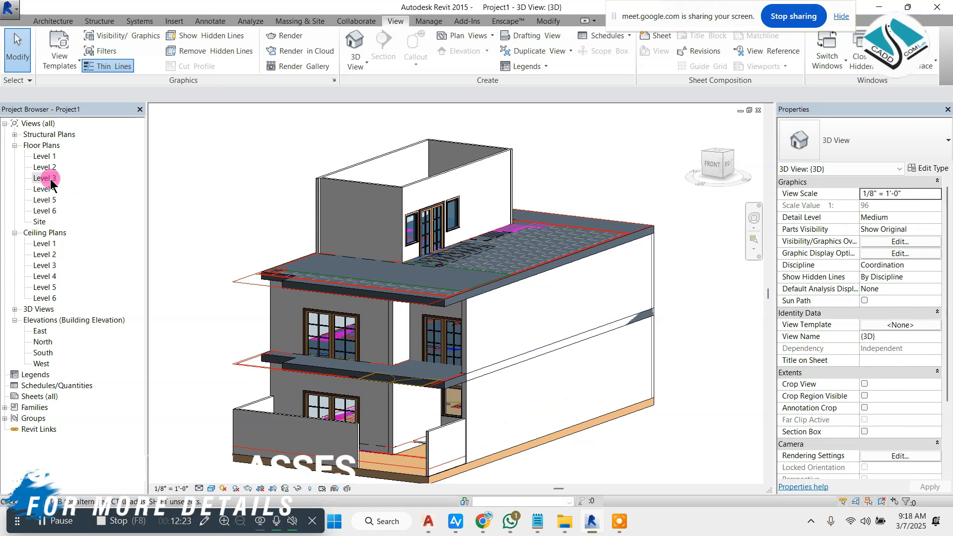
double_click(44, 353)
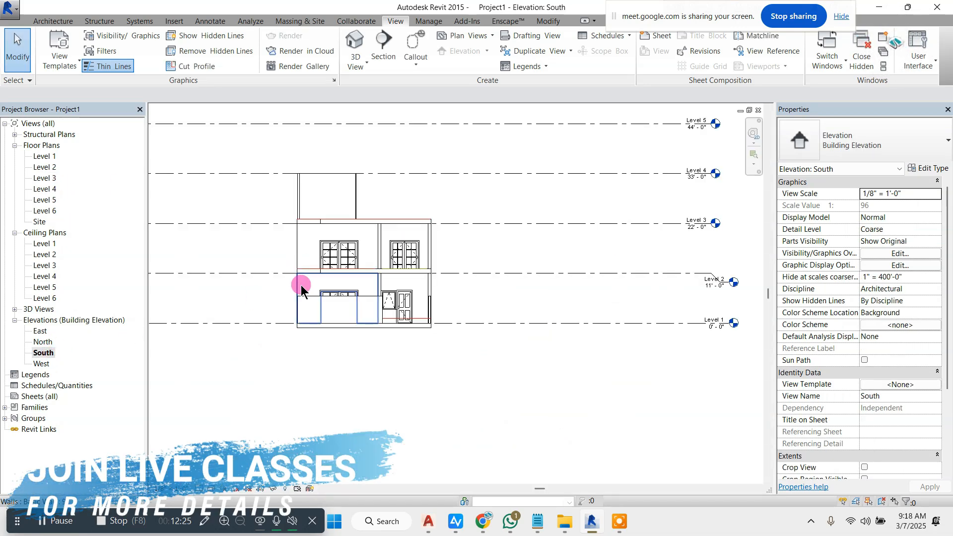
double_click(45, 188)
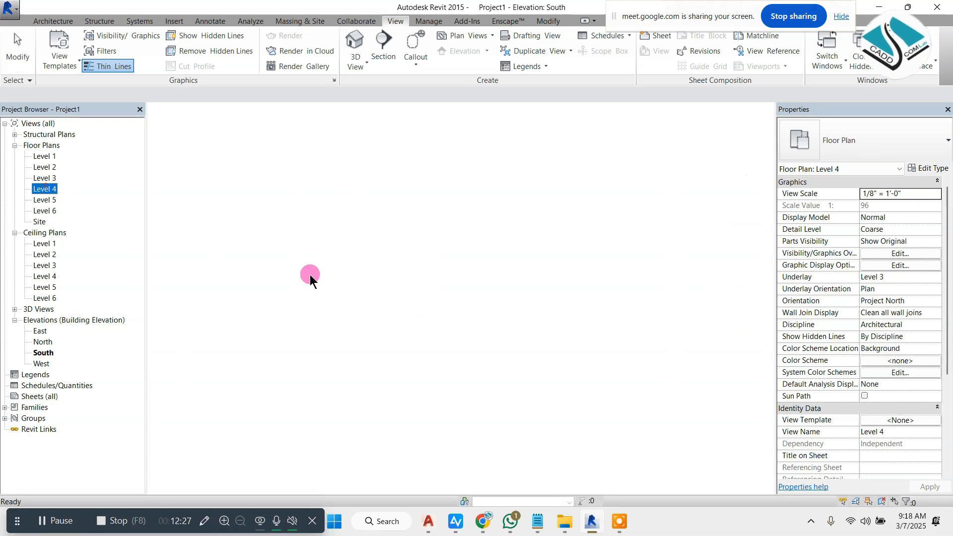
scroll(347, 270, "down", 2)
scroll(359, 129, "up", 1)
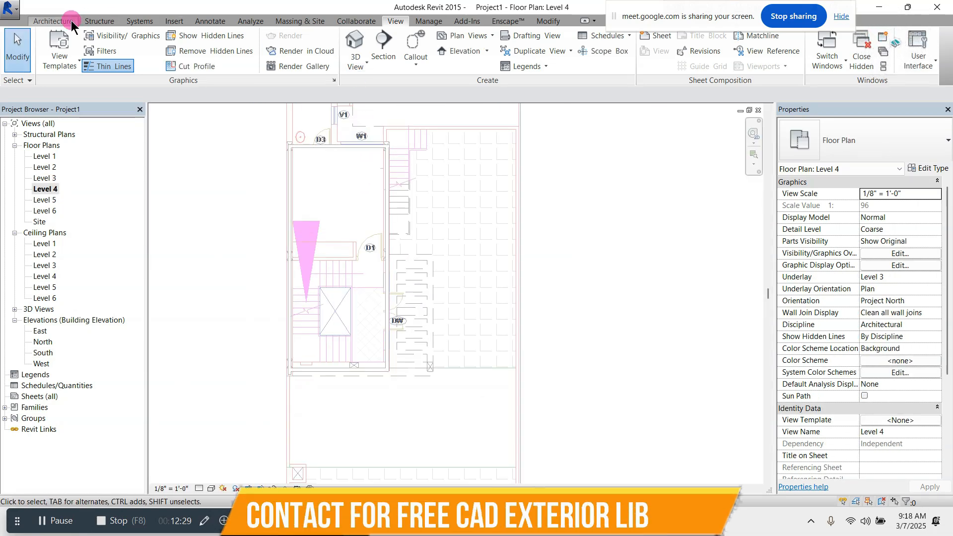
Step: Start a Generic - 12" footprint roof without slope on Level 4 and draw its 12'-10" north boundary below D3 and W1
left_click(60, 21)
left_click(224, 41)
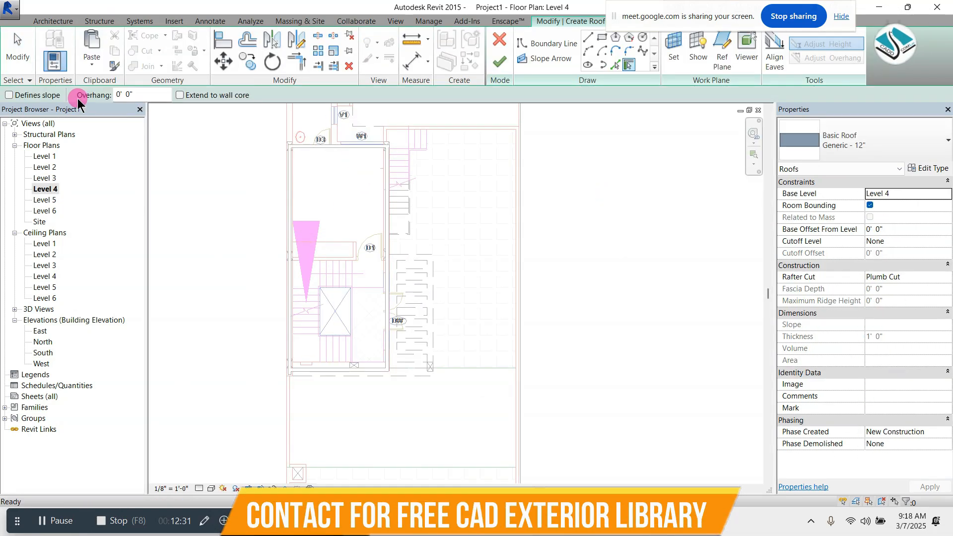
left_click(588, 39)
scroll(313, 122, "up", 3)
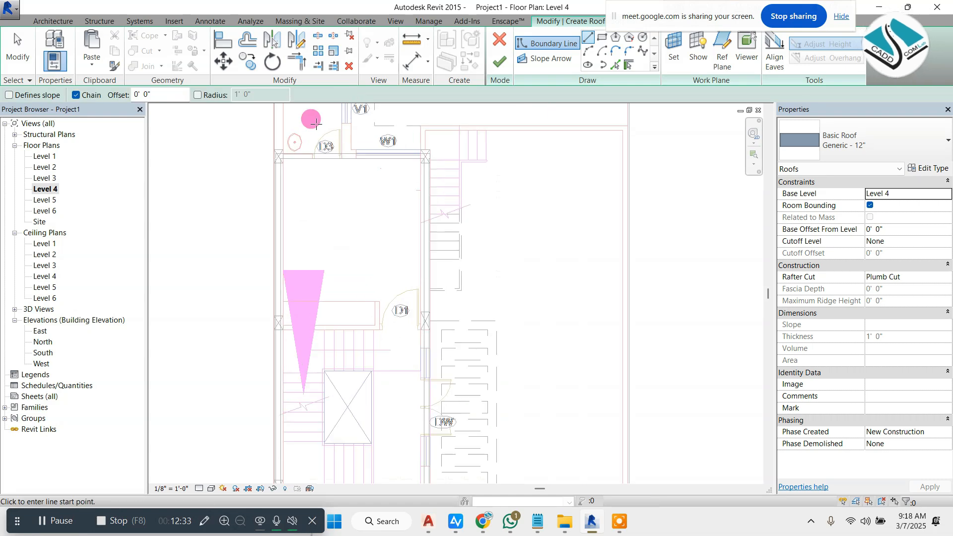
scroll(298, 149, "up", 5)
scroll(306, 159, "down", 3)
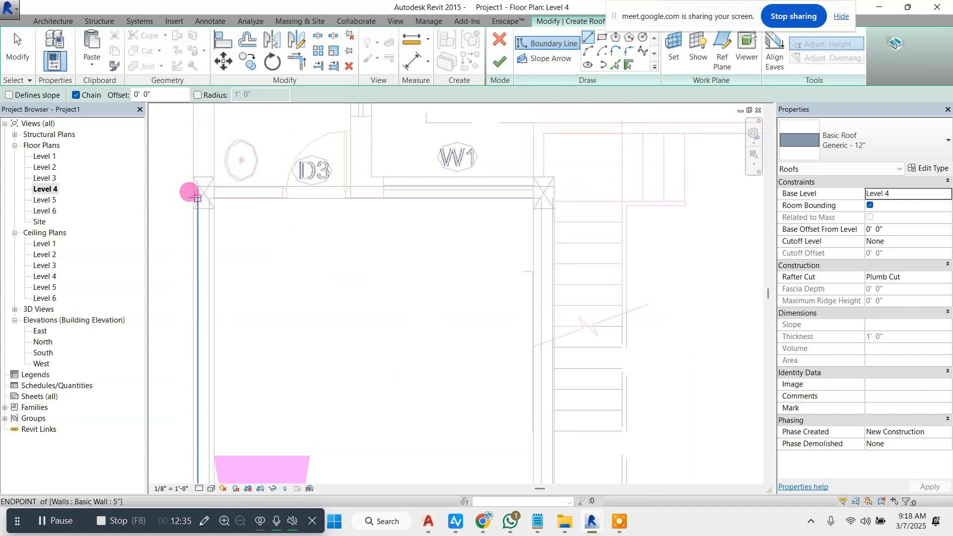
left_click(552, 187)
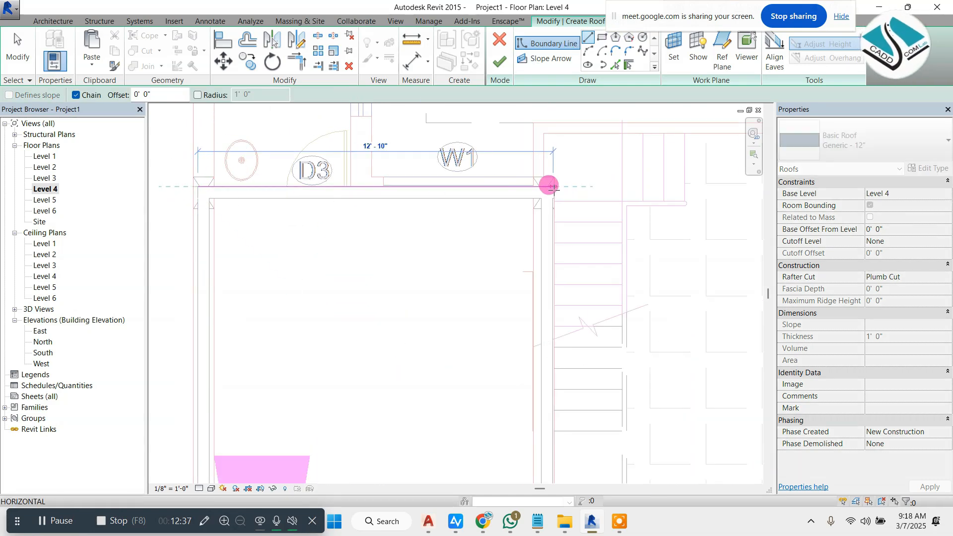
Step: Continue the roof boundary down the east wall to the column beside D1, out to the dashed strip's east edge and south past the stair block
scroll(495, 145, "down", 3)
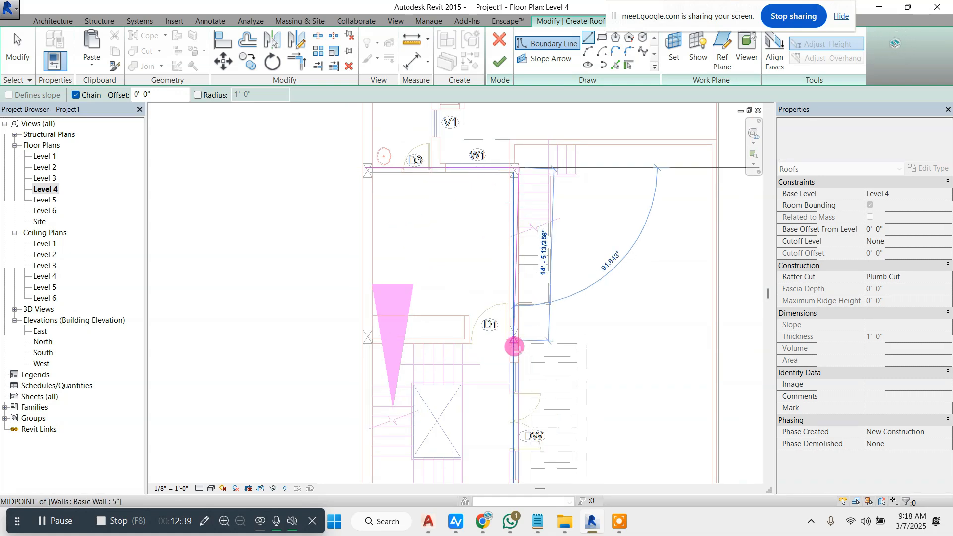
scroll(521, 349, "up", 4)
scroll(522, 309, "down", 2)
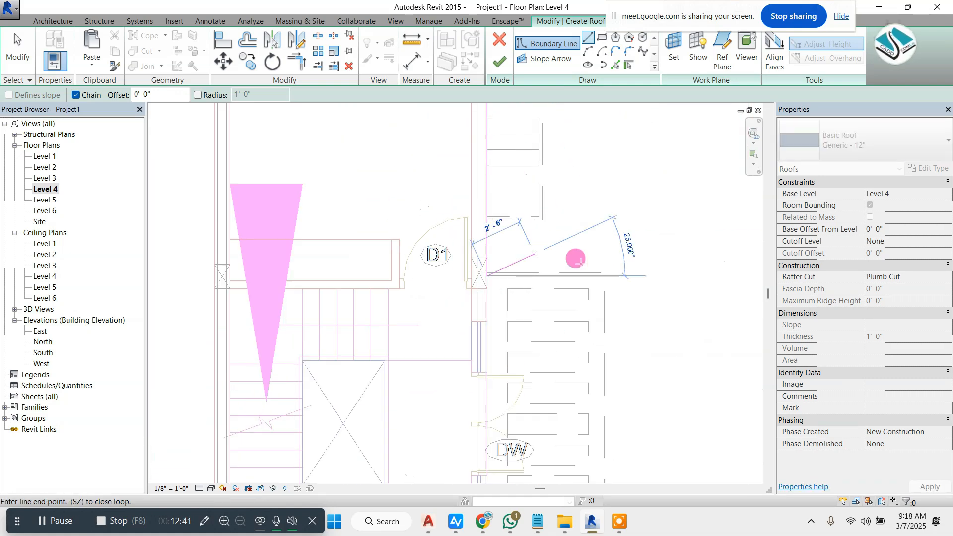
left_click(604, 276)
scroll(517, 219, "down", 2)
scroll(532, 326, "up", 2)
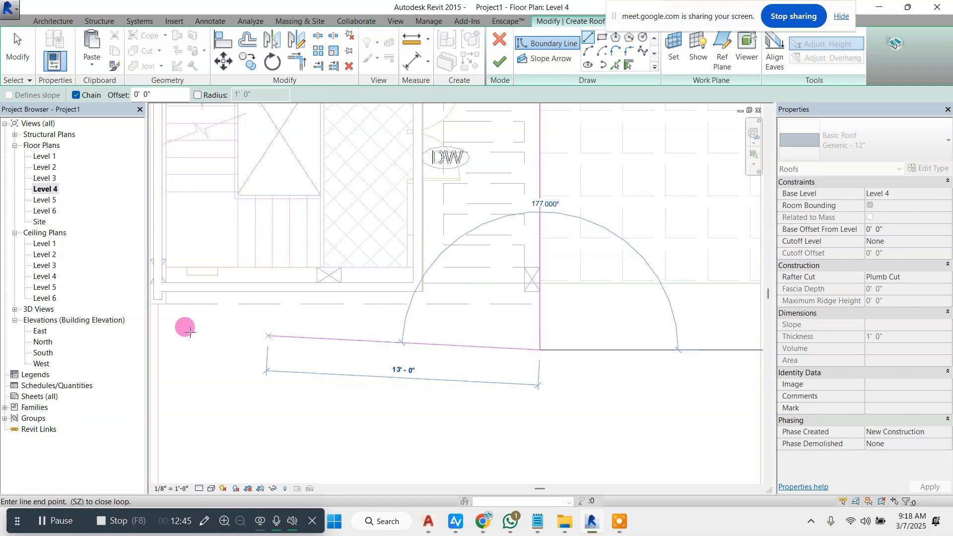
Step: Close the roof boundary across the south side and up the west wall to the corner beside D3, and finish the roof
scroll(323, 376, "down", 3)
scroll(287, 265, "up", 1)
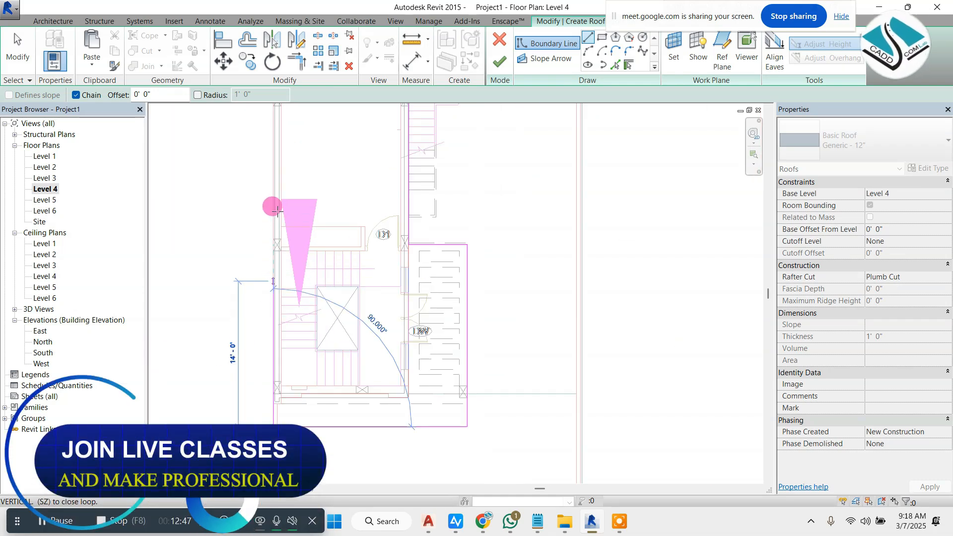
scroll(274, 199, "down", 1)
scroll(277, 144, "up", 3)
scroll(280, 163, "up", 2)
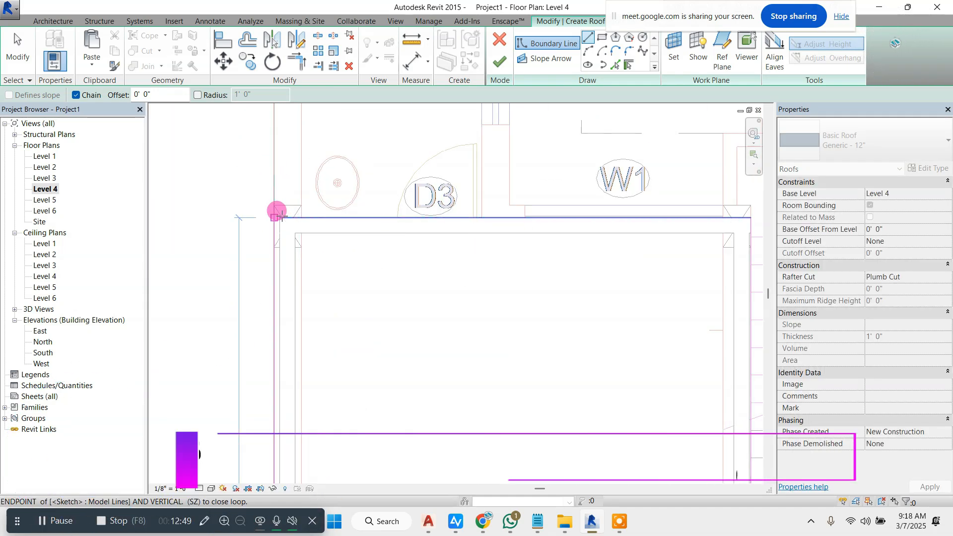
left_click(281, 216)
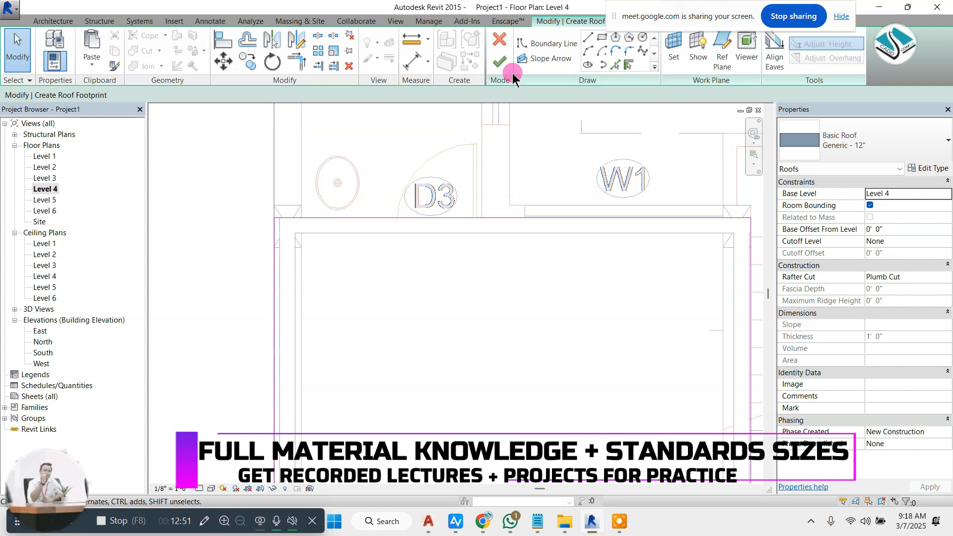
left_click(499, 63)
scroll(348, 129, "down", 3)
left_click(505, 268)
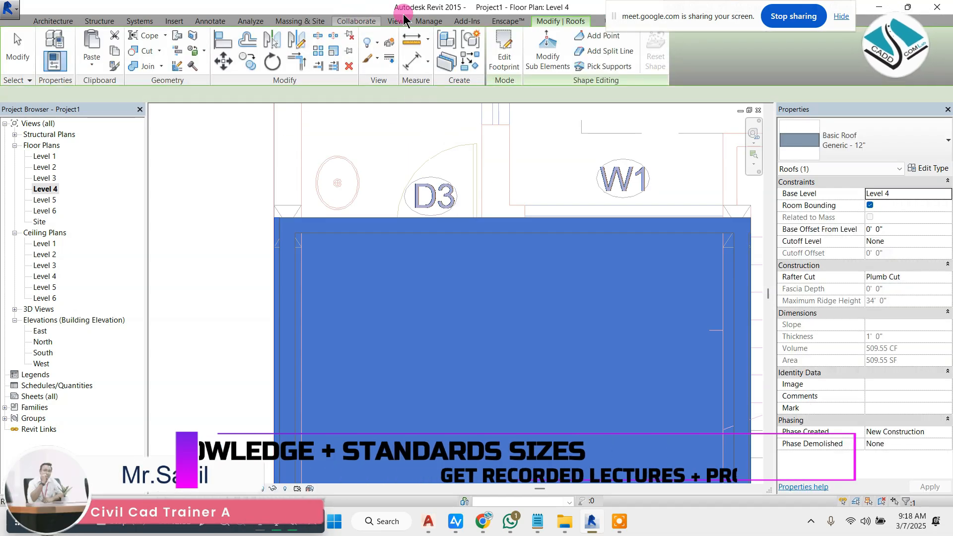
Step: Inspect the new Level 4 roof in 3D and open its footprint for editing in the Level 4 plan
left_click(396, 20)
left_click(343, 45)
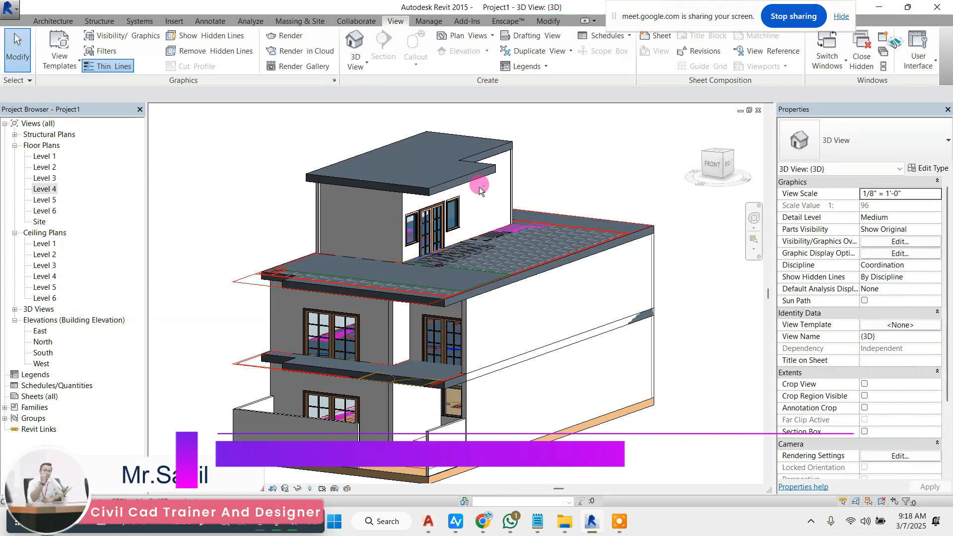
scroll(425, 169, "down", 1)
scroll(425, 169, "up", 1)
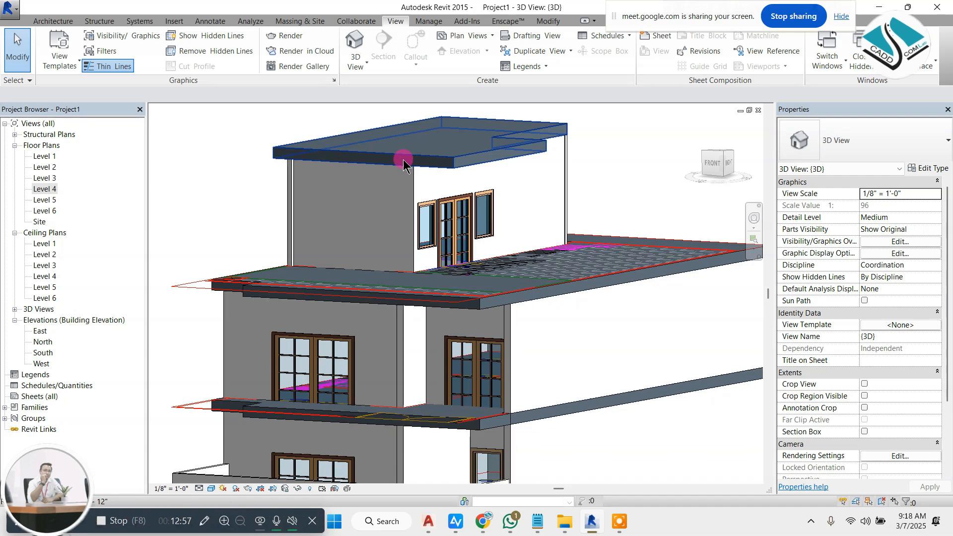
middle_click_drag(466, 169, 495, 200, "shift")
left_click(495, 200)
left_click(500, 69)
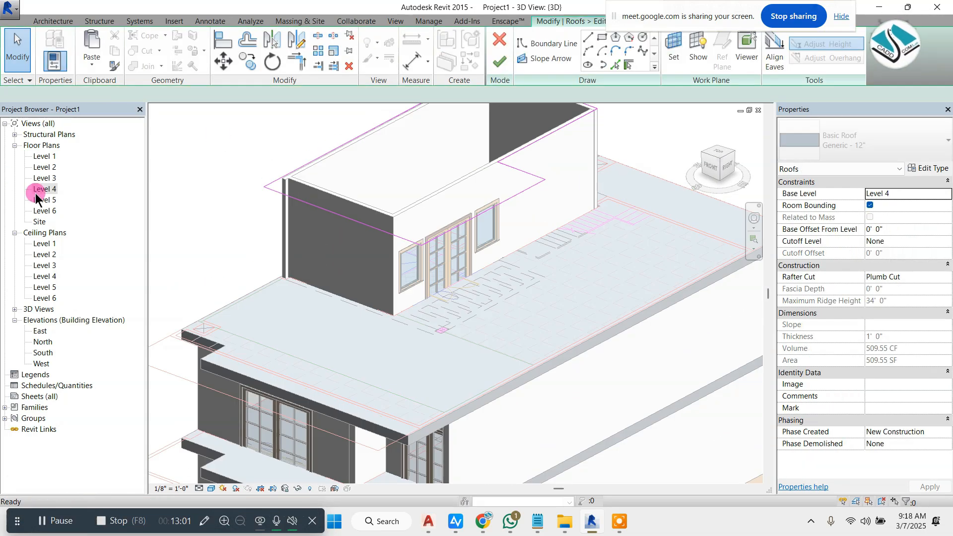
left_click(52, 189)
double_click(53, 189)
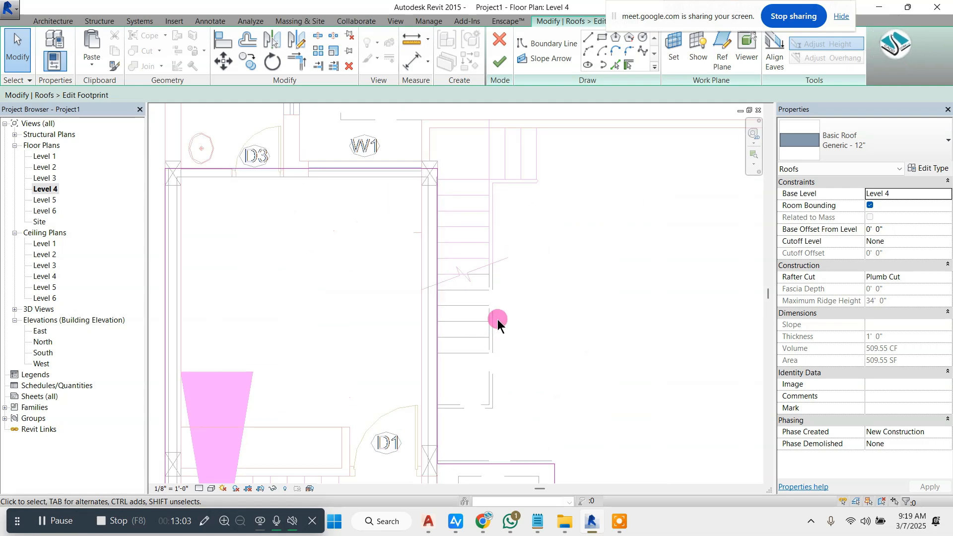
scroll(492, 348, "down", 3)
scroll(500, 383, "up", 3)
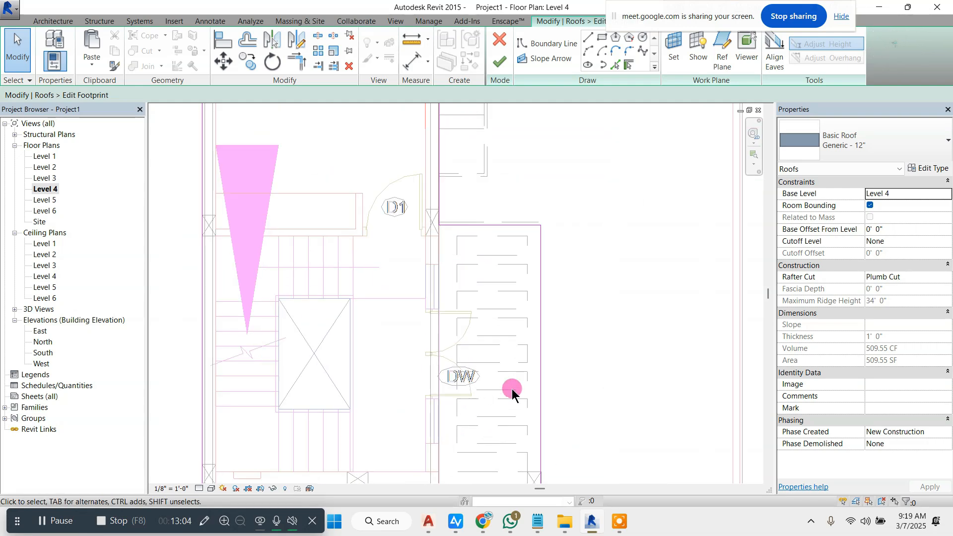
Step: Sketch a rectangular opening in the roof footprint over the northernmost dashed bay of the strip beside DW
left_click(601, 45)
scroll(458, 217, "up", 3)
left_click(430, 181)
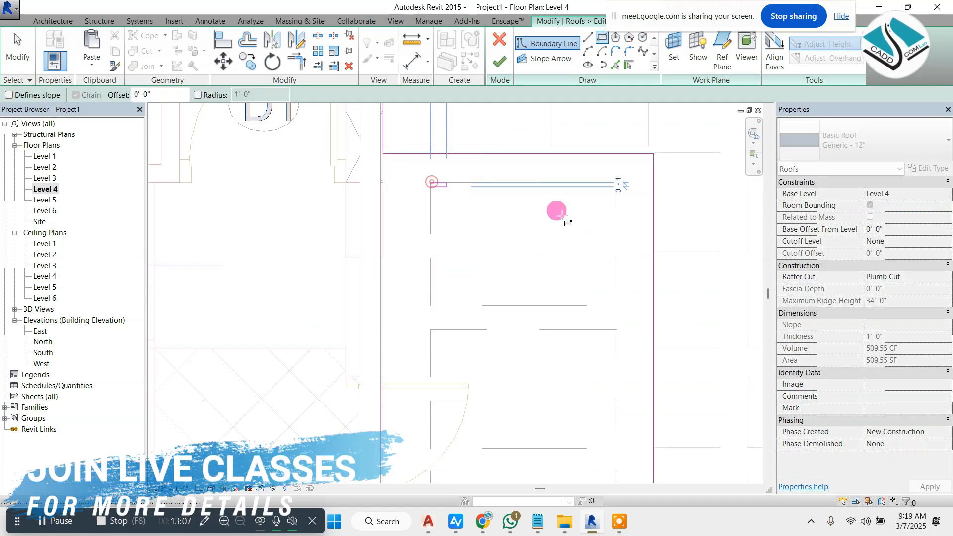
left_click(617, 233)
key("Escape")
key("Escape")
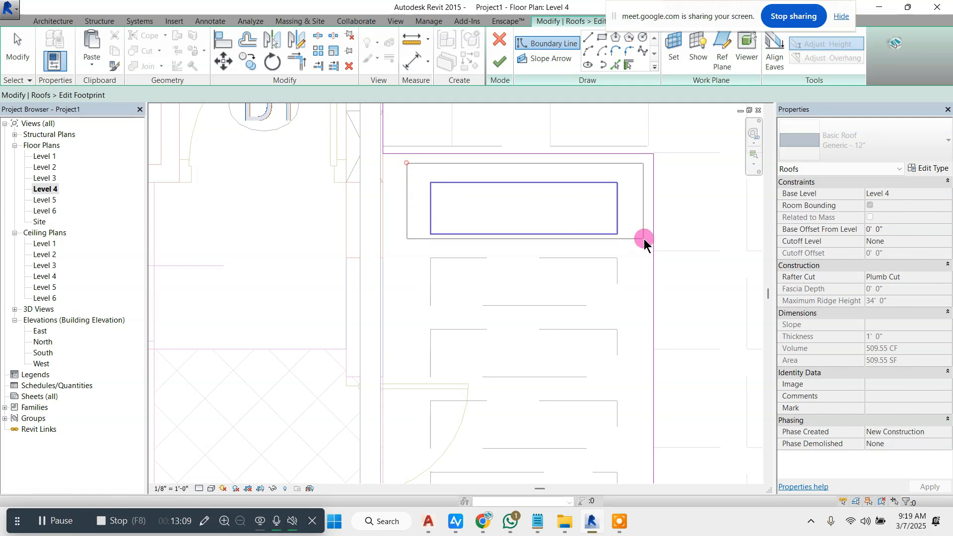
Step: Copy the rectangular roof opening in multiple mode onto the next four dashed bays to the south
left_click_drag(644, 239, 647, 242)
left_click(248, 62)
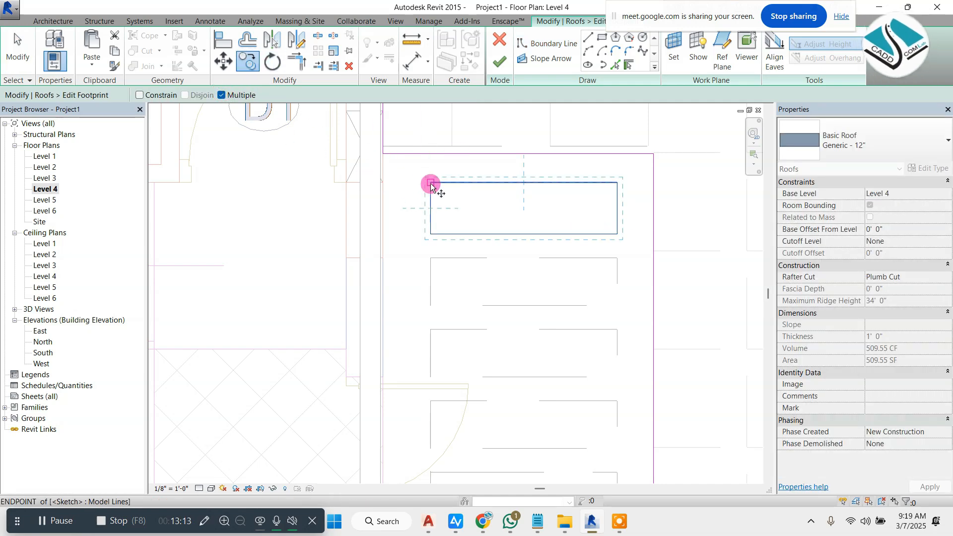
left_click(430, 183)
left_click(428, 260)
scroll(449, 180, "down", 5)
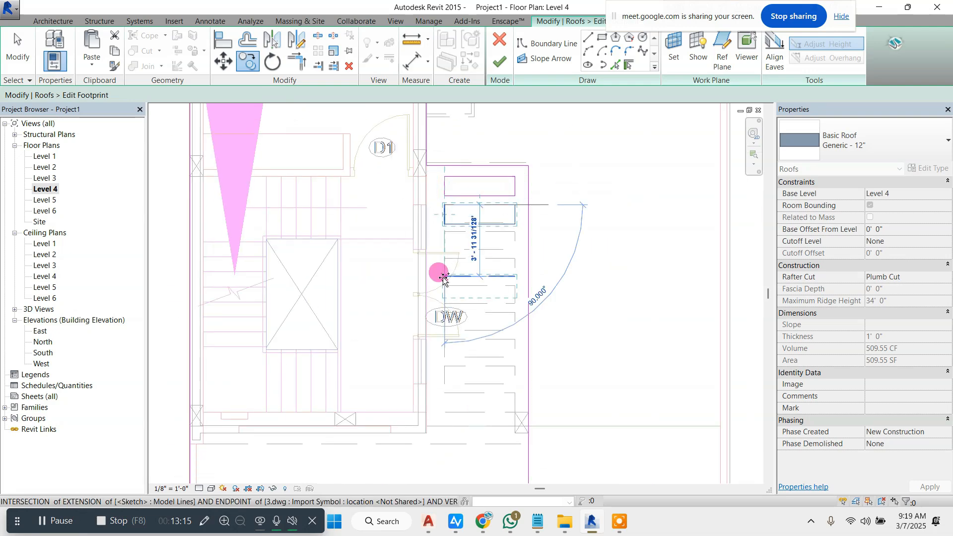
scroll(443, 278, "up", 3)
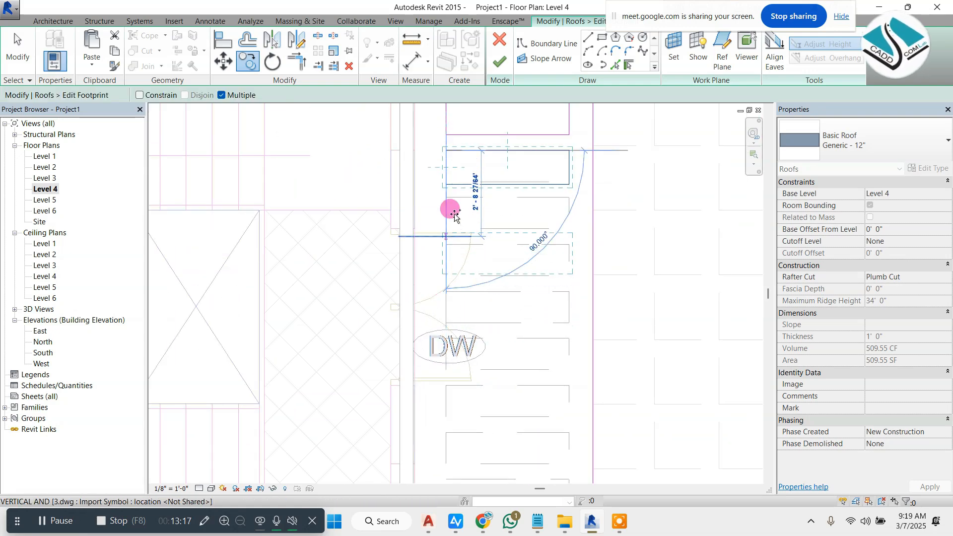
left_click(447, 198)
left_click(447, 245)
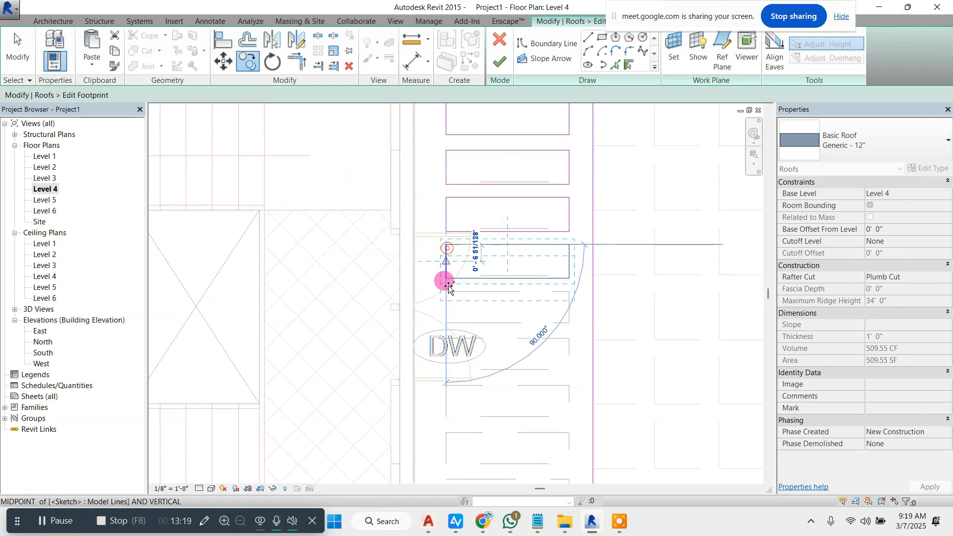
left_click(447, 292)
Step: Copy the opening onto the remaining four dashed bays beside and south of DW, and finish the roof footprint
scroll(448, 229, "down", 1)
scroll(463, 349, "up", 1)
middle_click_drag(466, 348, 455, 295)
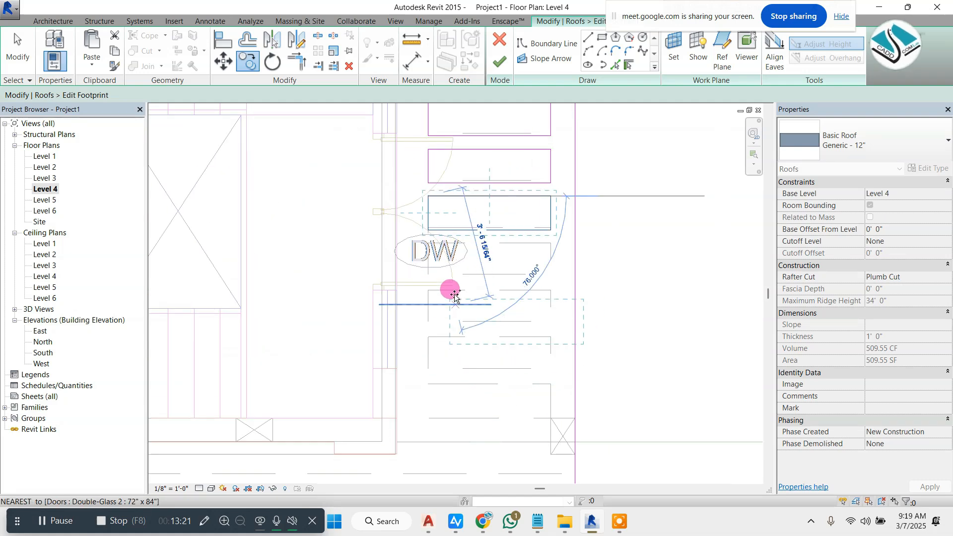
left_click(428, 243)
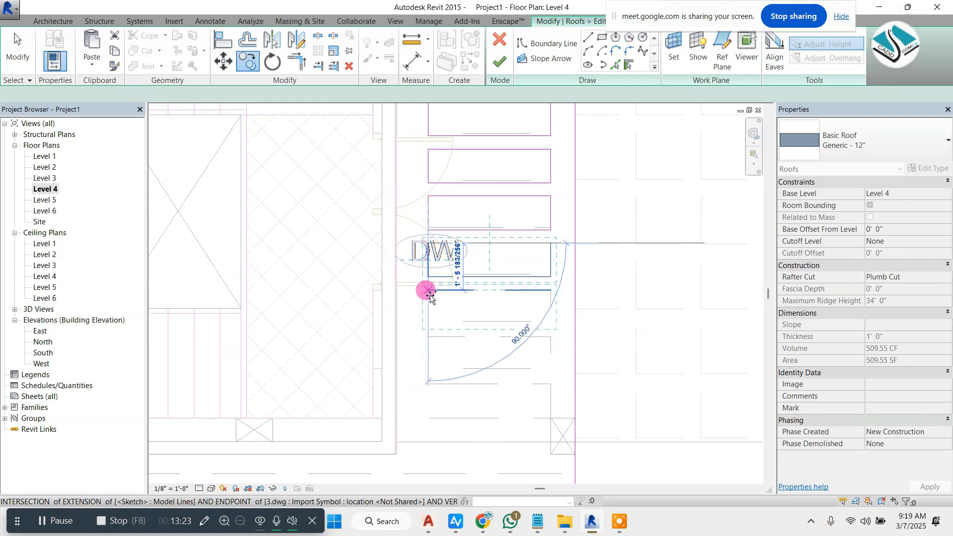
left_click(428, 291)
middle_click_drag(444, 280, 446, 224)
left_click(431, 281)
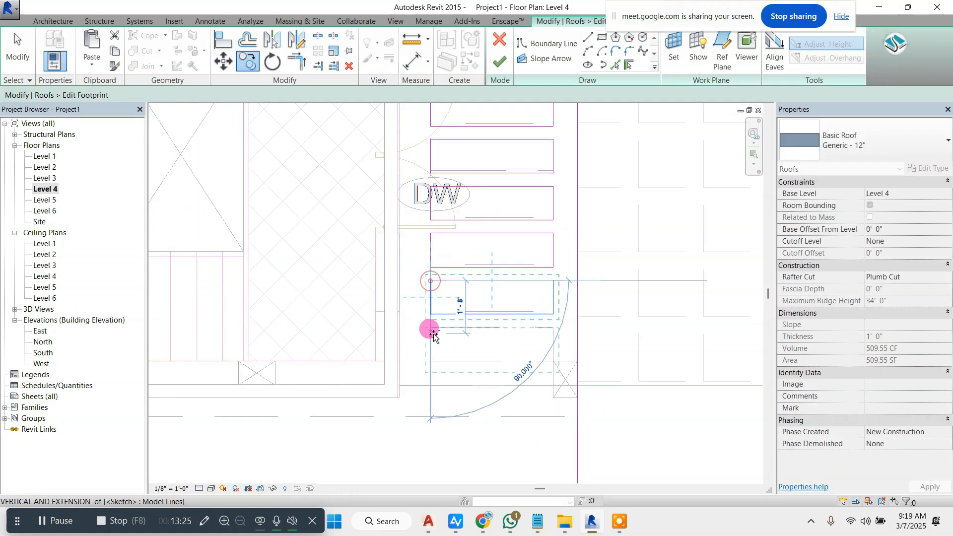
left_click(430, 327)
left_click(500, 61)
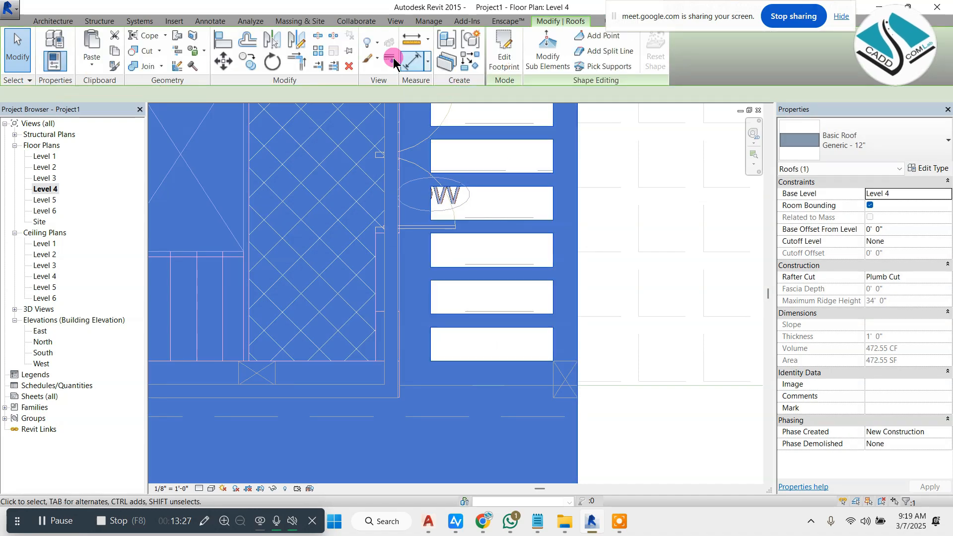
key("Escape")
Step: Inspect the pergola openings in the Level 4 roof in the 3D view
left_click(360, 33)
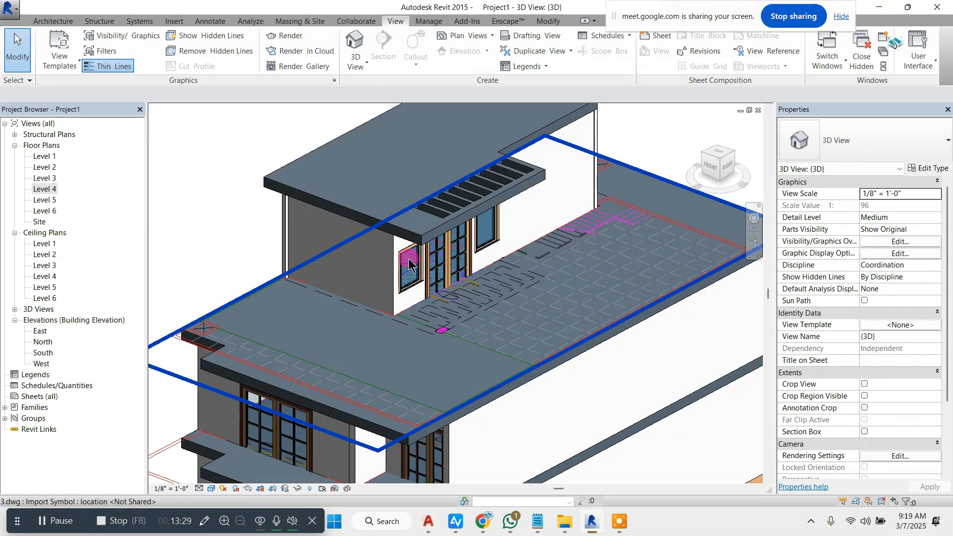
scroll(411, 259, "down", 3)
scroll(585, 190, "down", 1)
middle_click_drag(585, 191, 564, 139, "shift")
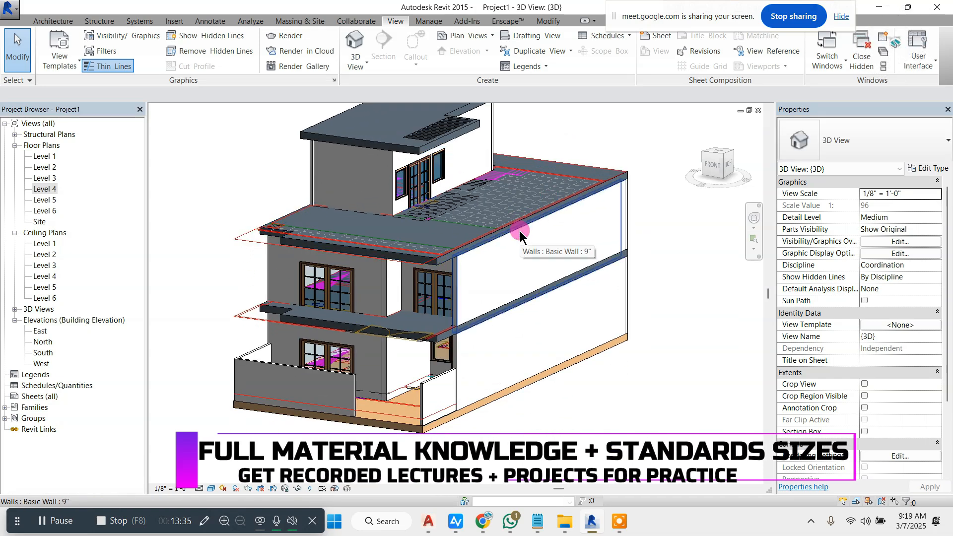
double_click(46, 191)
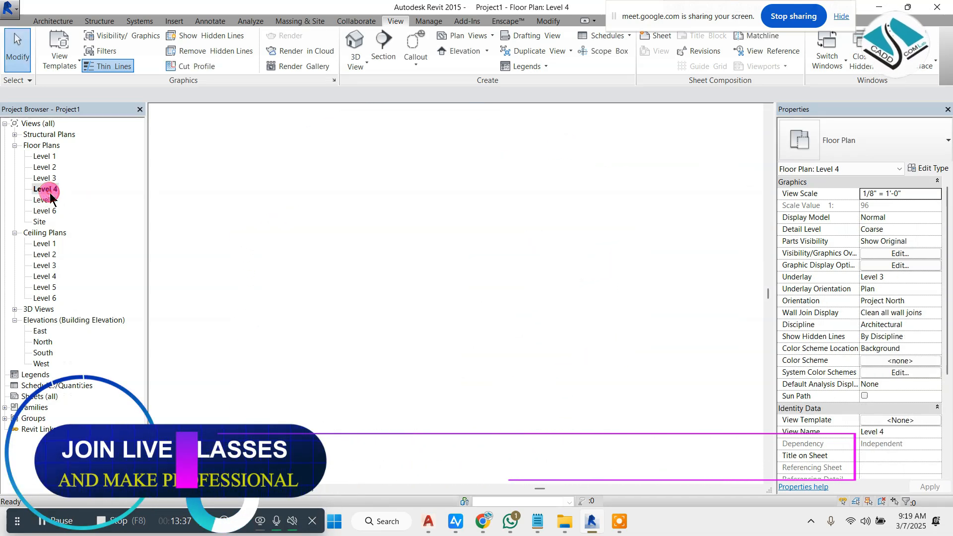
scroll(420, 320, "down", 5)
scroll(364, 168, "up", 1)
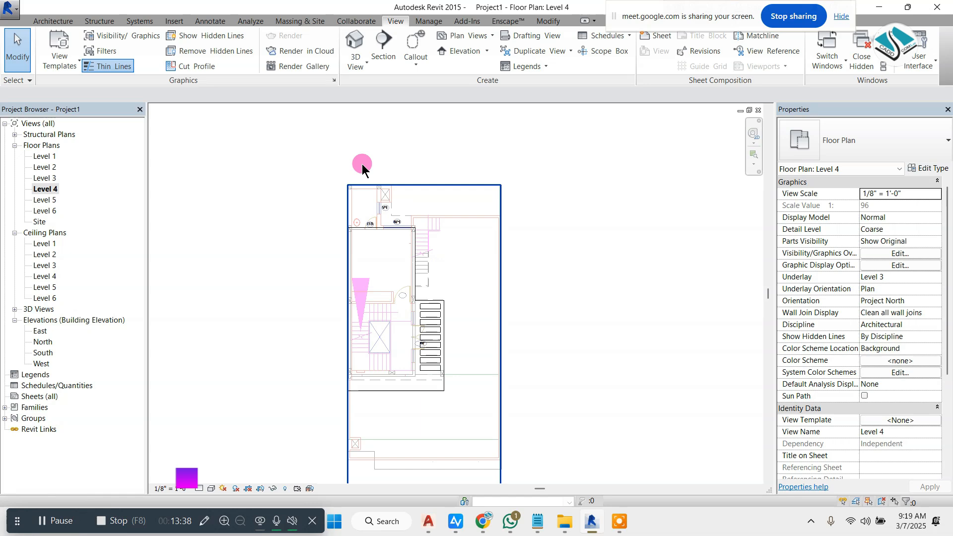
left_click(38, 21)
left_click(403, 46)
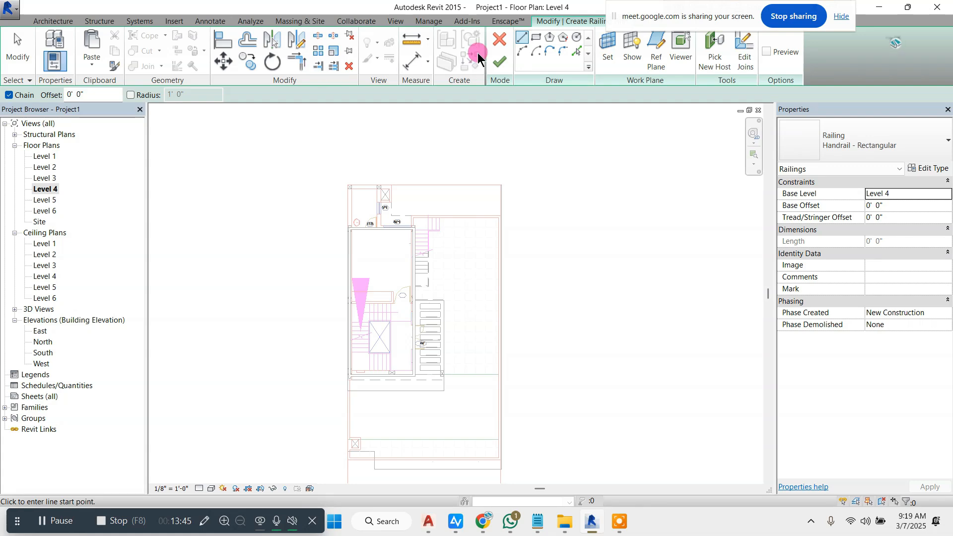
left_click(398, 21)
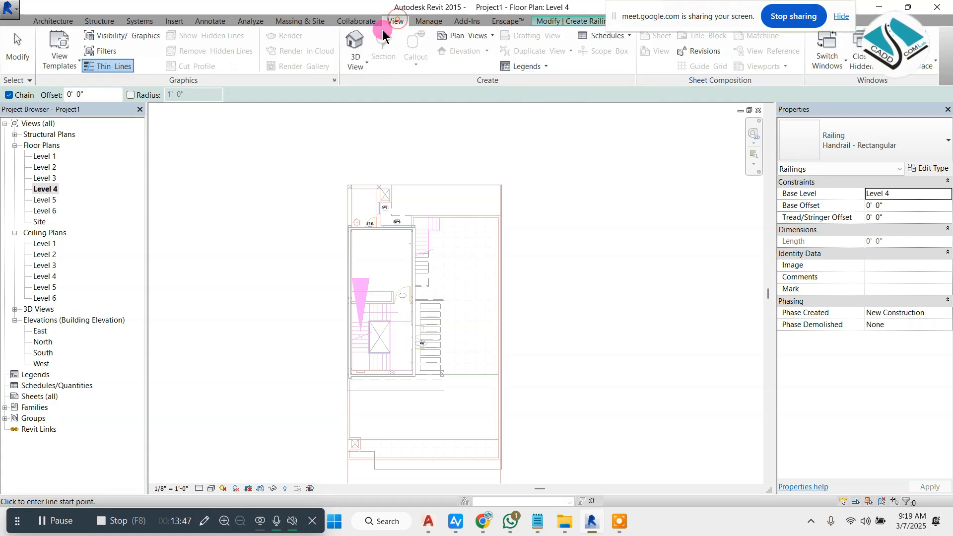
left_click(356, 47)
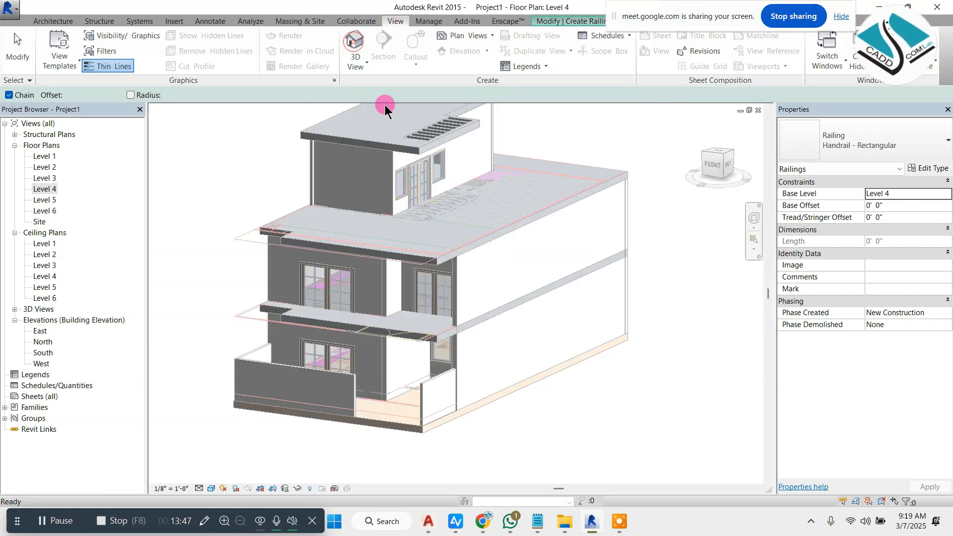
left_click(556, 21)
left_click(498, 48)
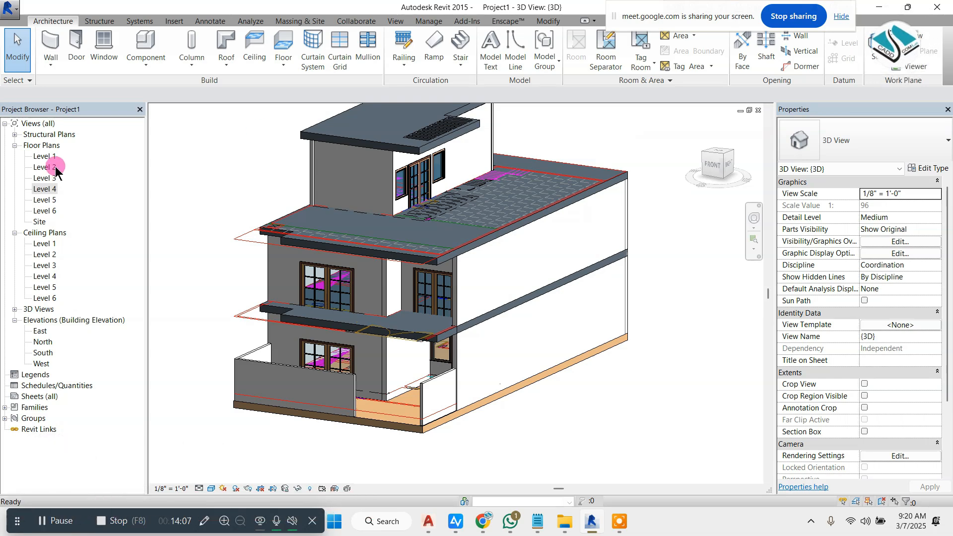
Step: In the Level 4 plan, sketch a railing path from the wall corner beside D3 north to the northwest corner and east to the northeast corner
double_click(45, 189)
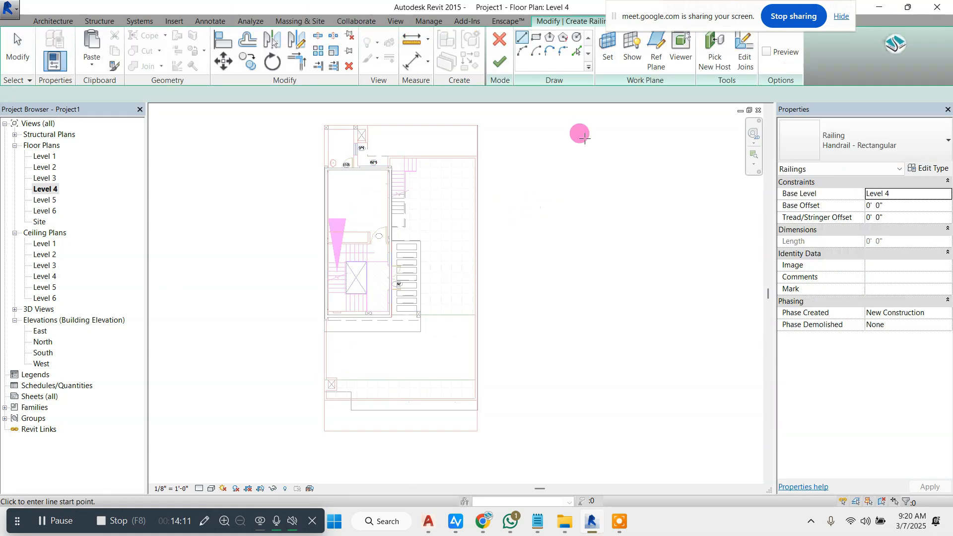
scroll(311, 106, "up", 4)
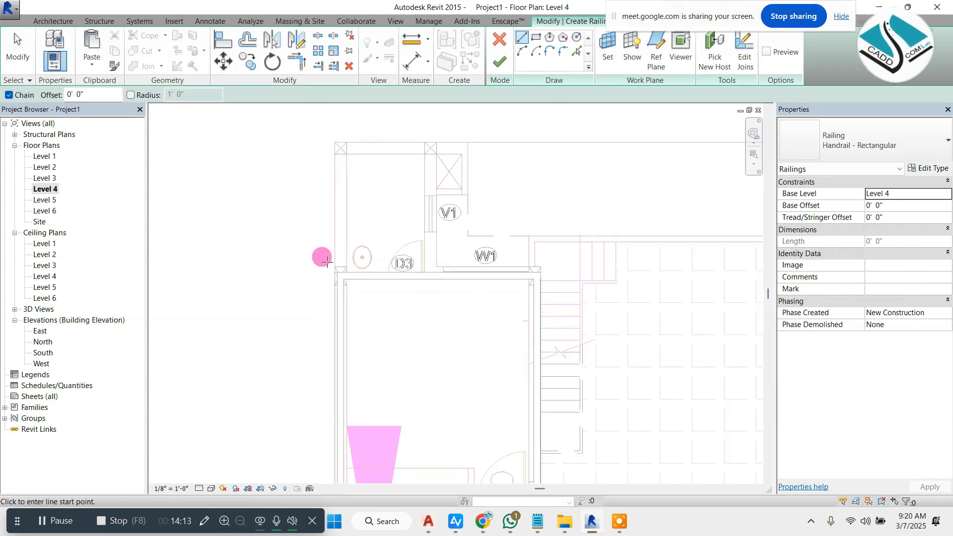
left_click(332, 271)
left_click(335, 141)
scroll(280, 139, "down", 3)
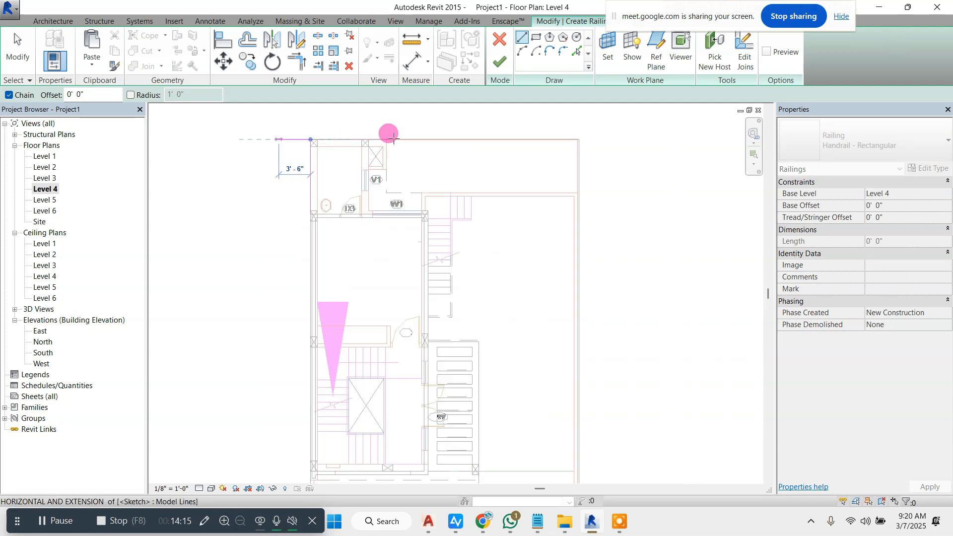
scroll(522, 138, "up", 2)
left_click(547, 139)
Step: Continue the railing path down the east side to the southeast corner of the terrace slab
scroll(513, 141, "down", 4)
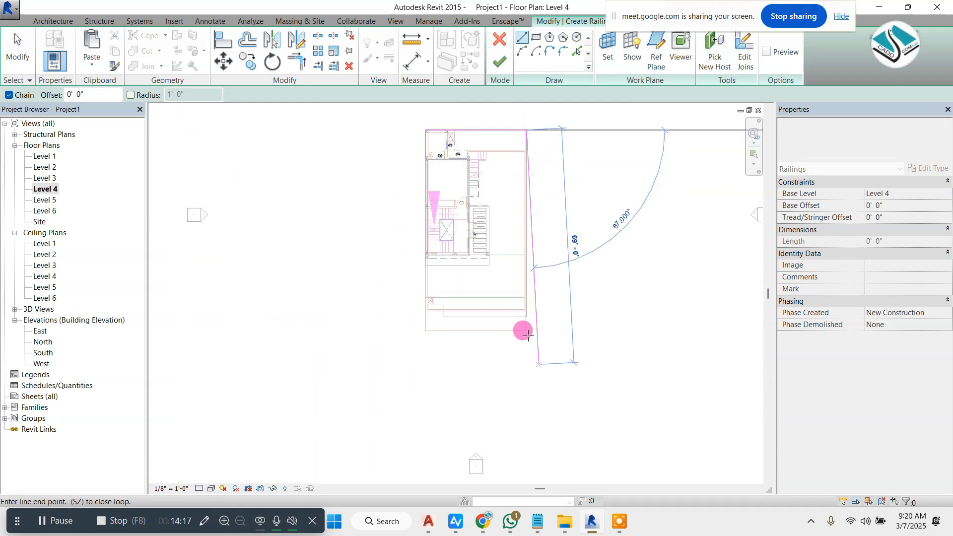
scroll(527, 303, "up", 3)
scroll(528, 301, "up", 1)
left_click(523, 303)
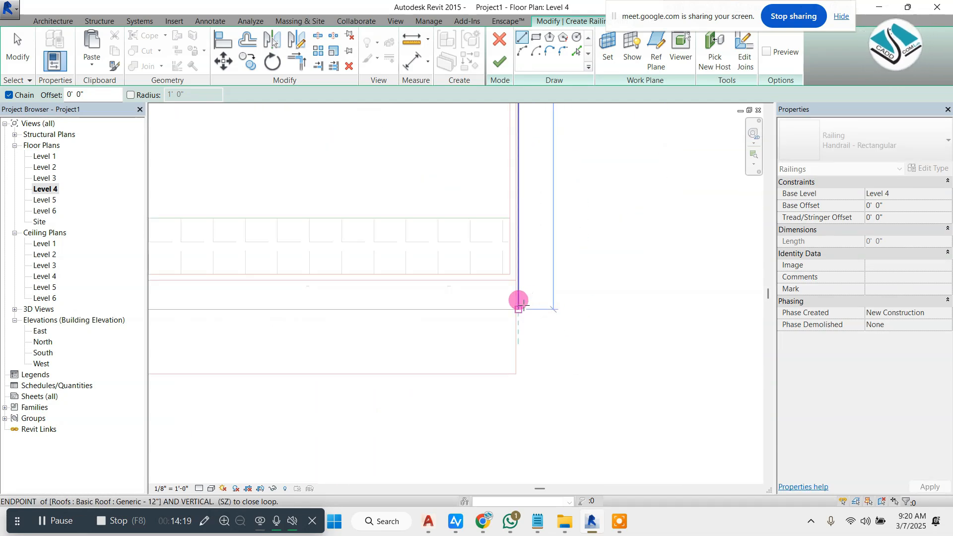
Step: Continue the railing path west along the stepped south edge and up the west side to the stair block, and finish the railing
scroll(503, 300, "down", 1)
scroll(315, 308, "up", 1)
left_click(315, 309)
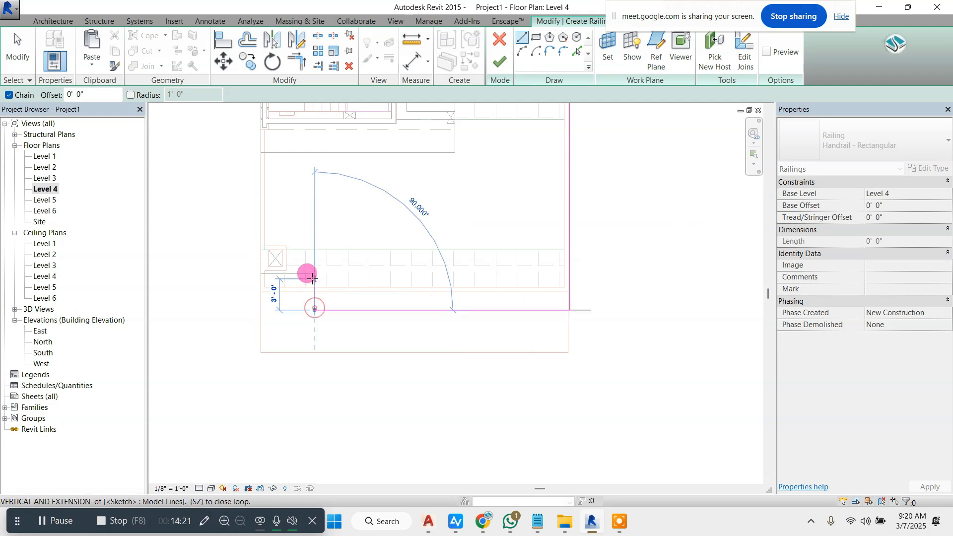
scroll(243, 158, "up", 2)
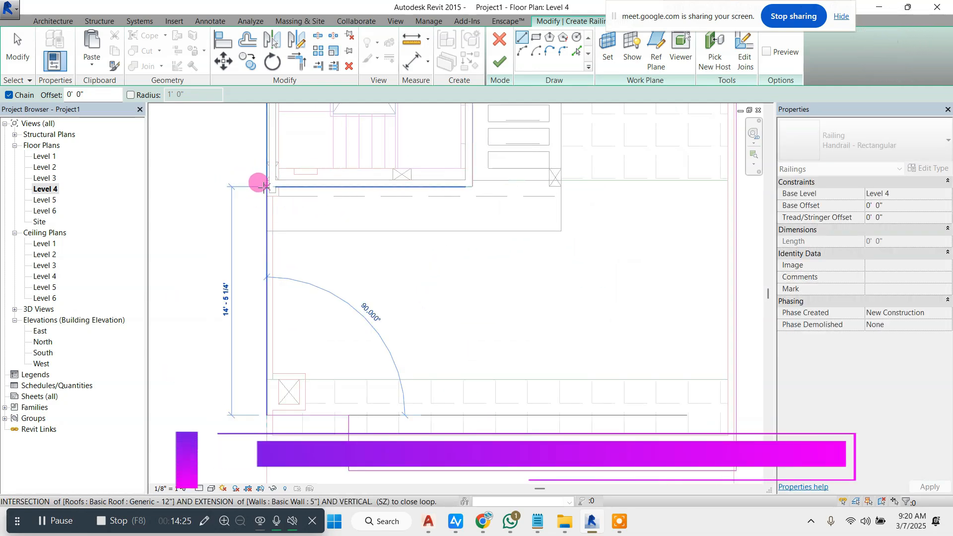
left_click(262, 194)
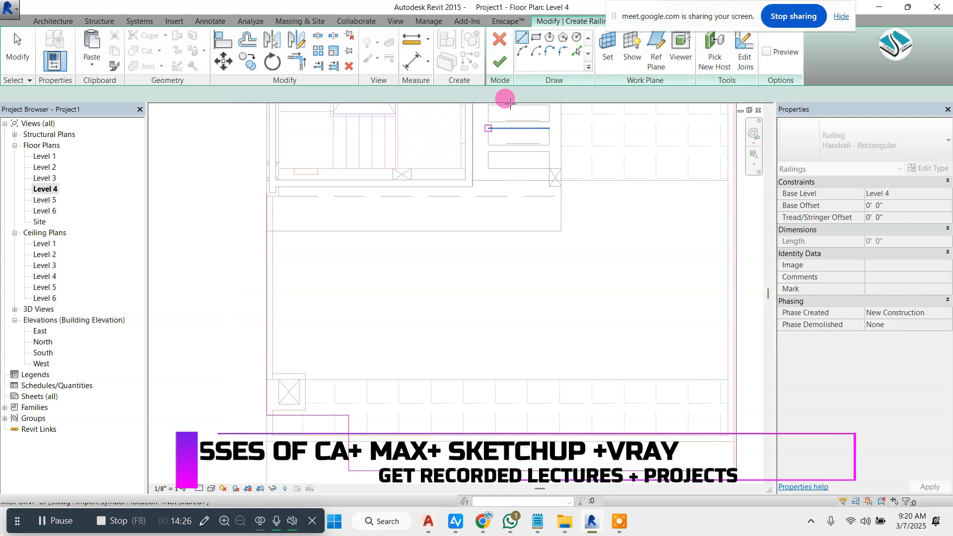
left_click(502, 65)
Step: Select the new railing in the 3D view and set its base level to Level 3
left_click(396, 21)
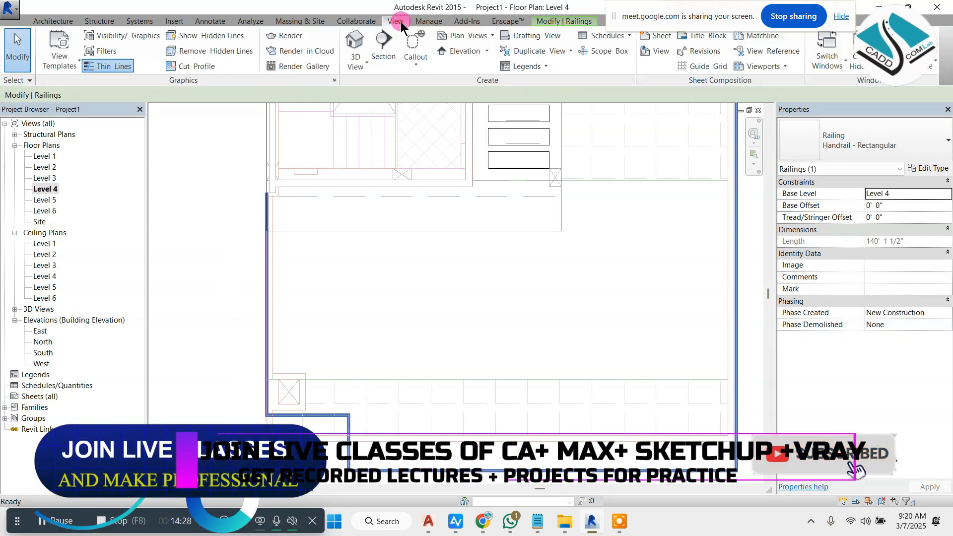
left_click(355, 47)
left_click(527, 139)
left_click(879, 193)
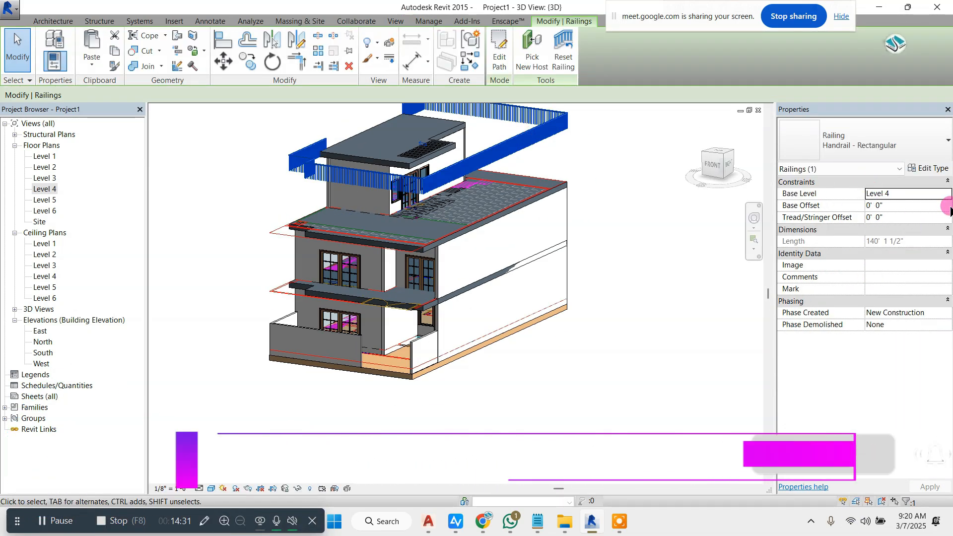
left_click(946, 194)
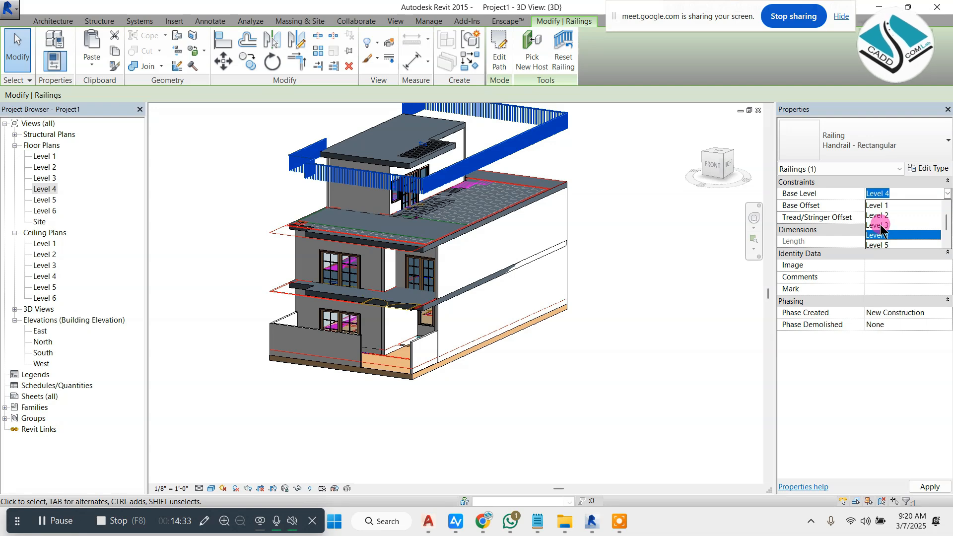
left_click(878, 225)
scroll(417, 213, "up", 3)
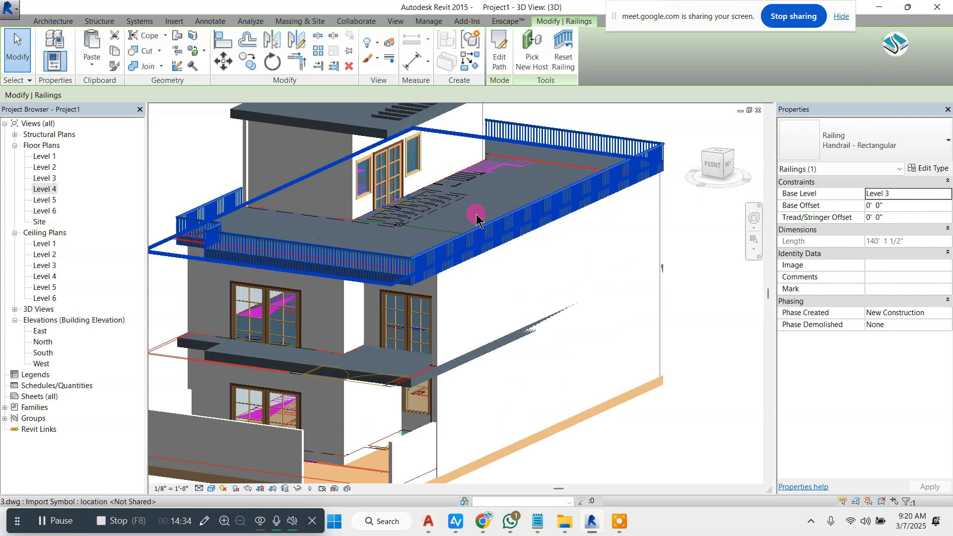
Step: Change the terrace railing type to Glass Panel - Bottom Fill and set its base offset to 1' 0"
left_click(864, 138)
left_click(844, 183)
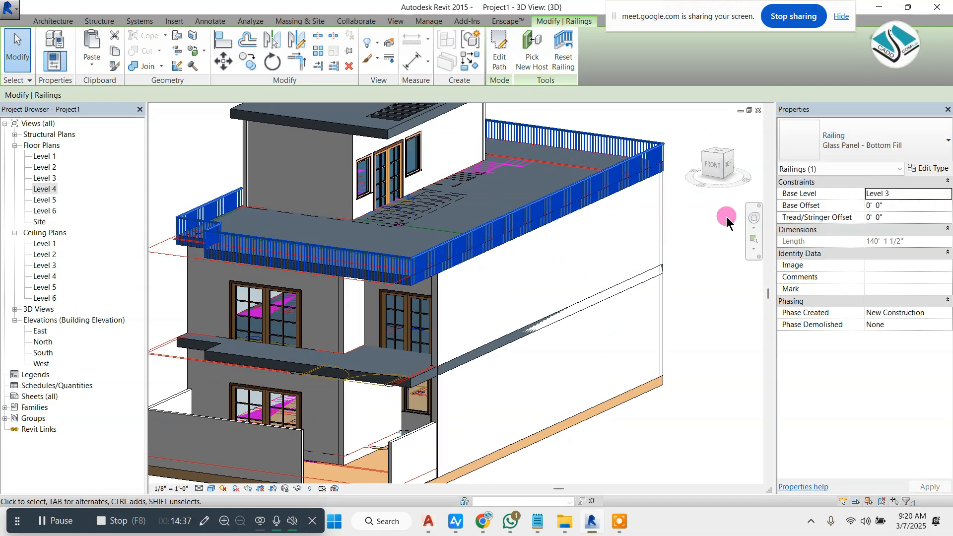
left_click(889, 208)
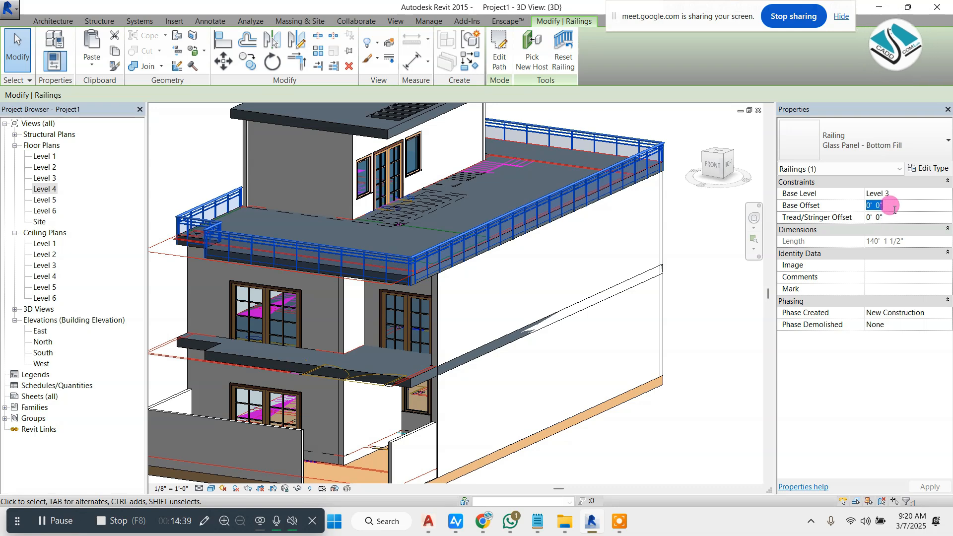
left_click(693, 300)
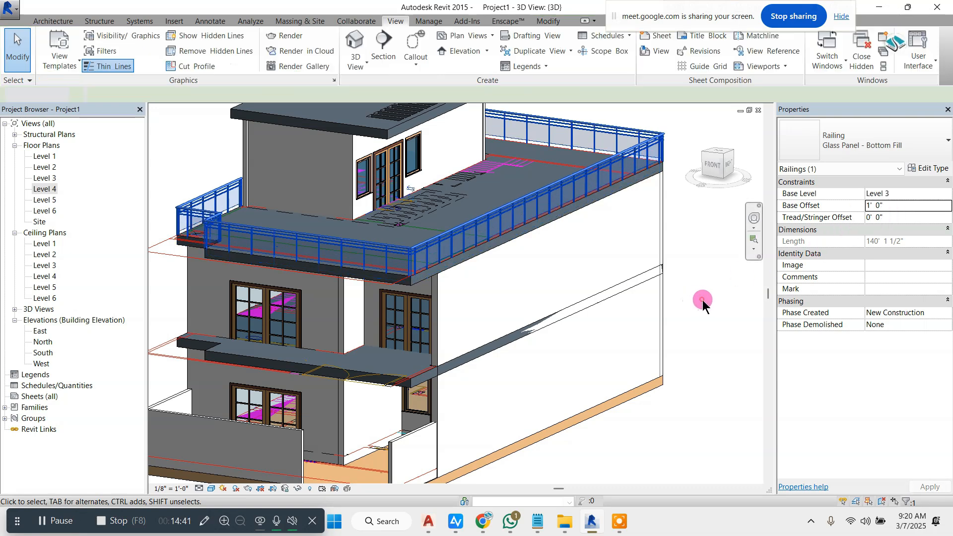
Step: Open the Level 2 floor plan and examine the outline of the front balcony slab
scroll(516, 273, "down", 2)
scroll(314, 301, "up", 2)
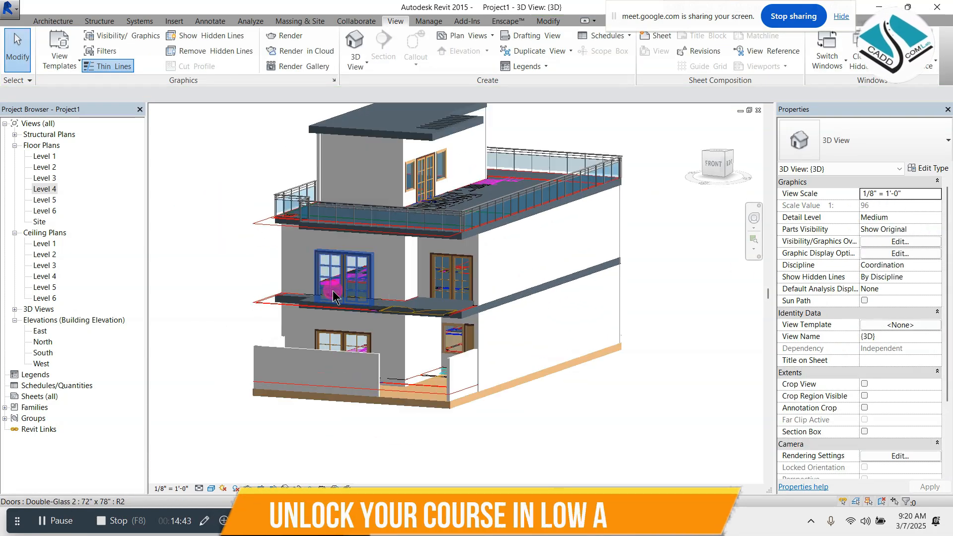
double_click(46, 179)
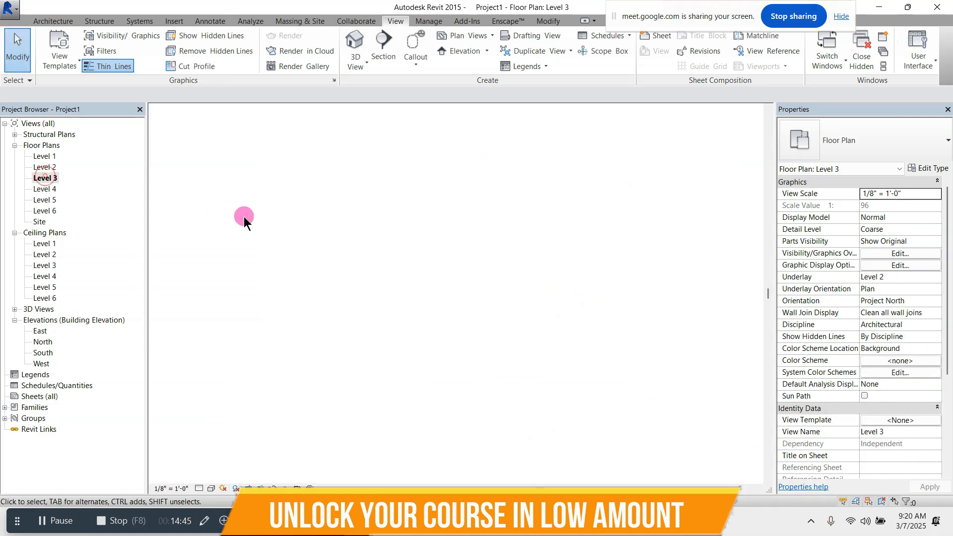
double_click(51, 170)
scroll(323, 258, "down", 3)
middle_click_drag(350, 350, 416, 315)
scroll(416, 315, "up", 3)
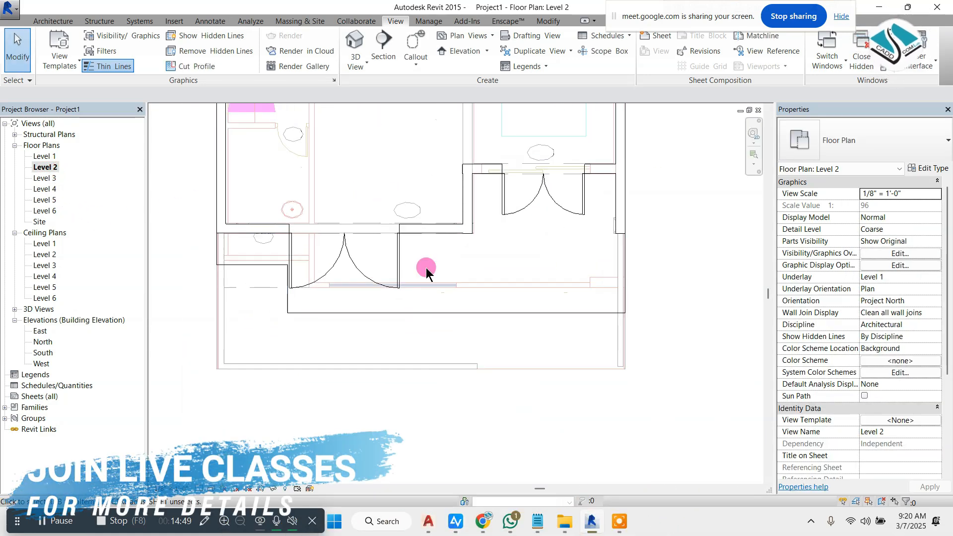
left_click(52, 22)
left_click(404, 45)
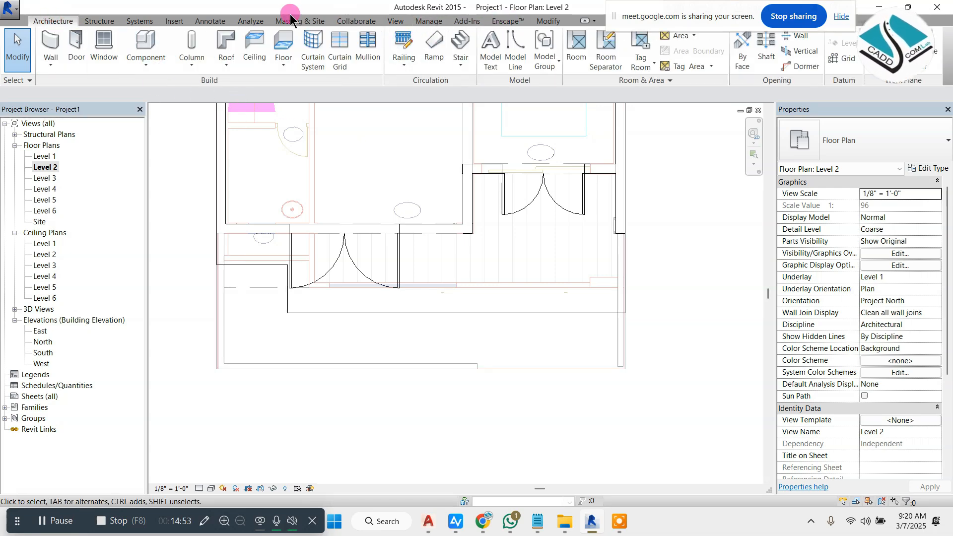
Step: Return to the 3D view of the front facade and start an in-place model in the Casework category
left_click(396, 21)
left_click(356, 44)
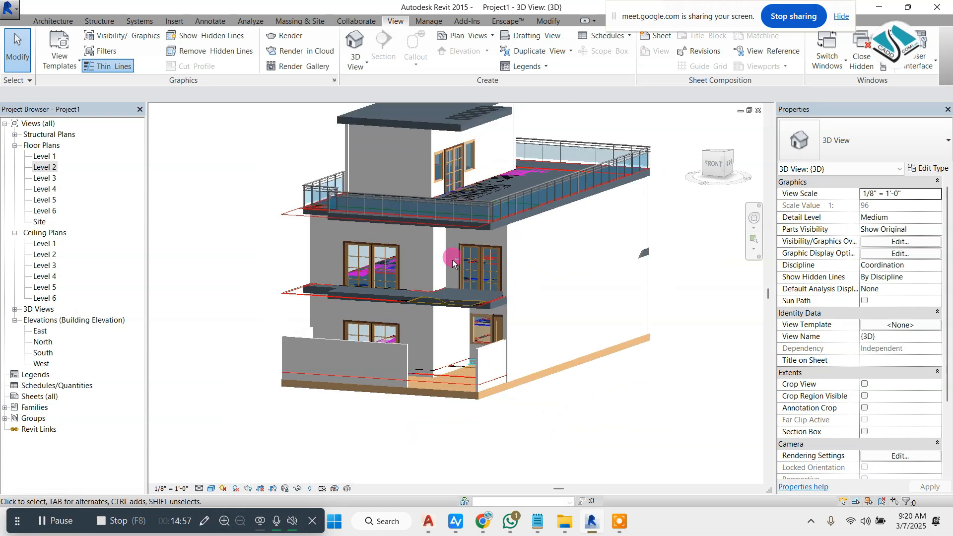
middle_click_drag(453, 264, 481, 248, "shift")
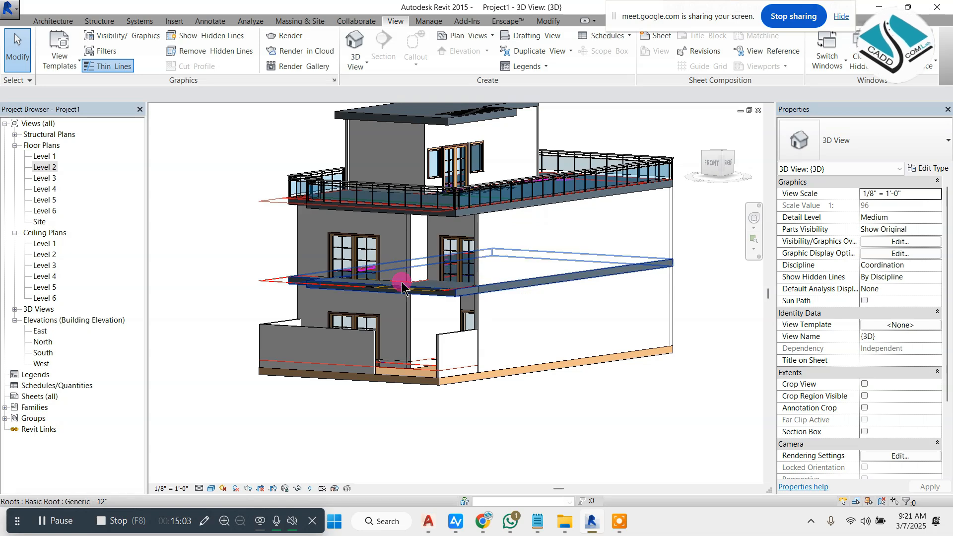
scroll(403, 287, "up", 1)
scroll(431, 177, "up", 1)
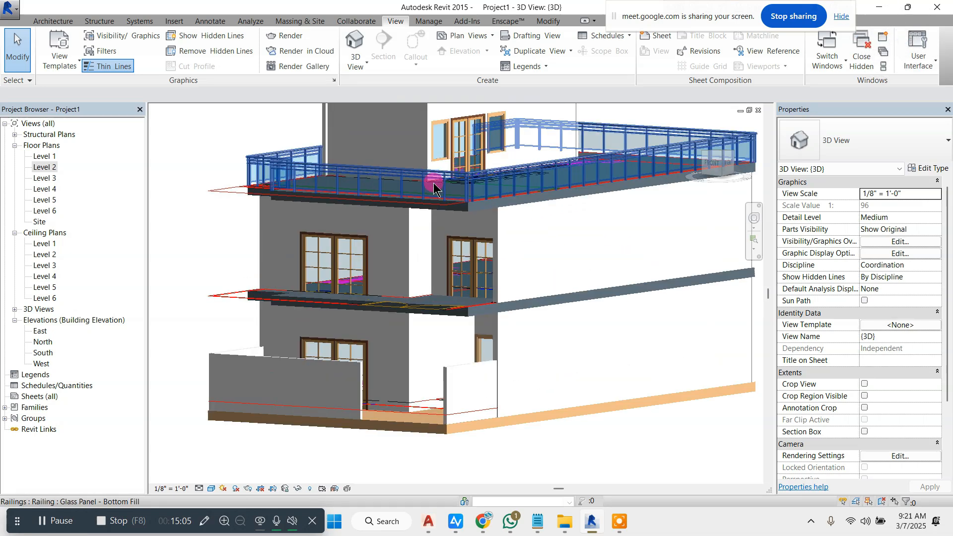
left_click(52, 20)
left_click(148, 68)
left_click(184, 85)
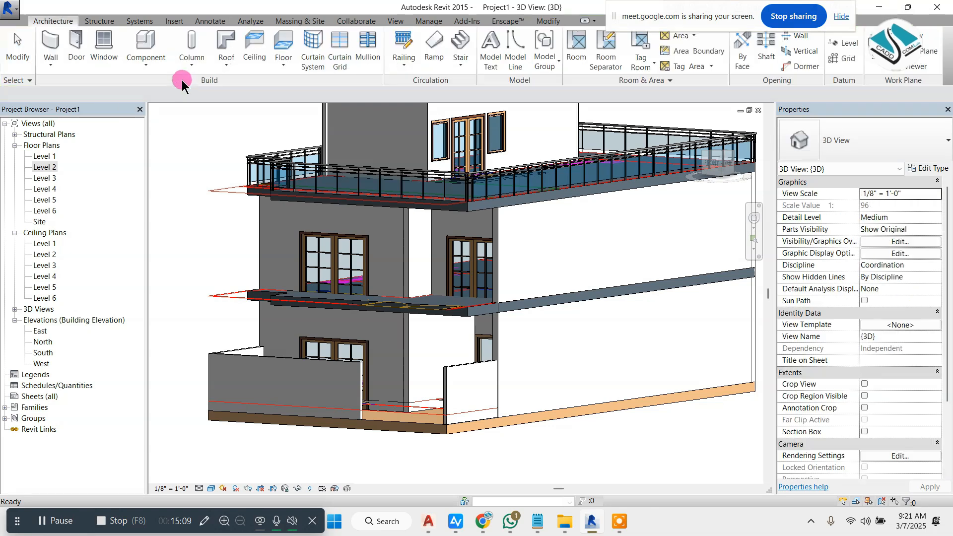
left_click(173, 117)
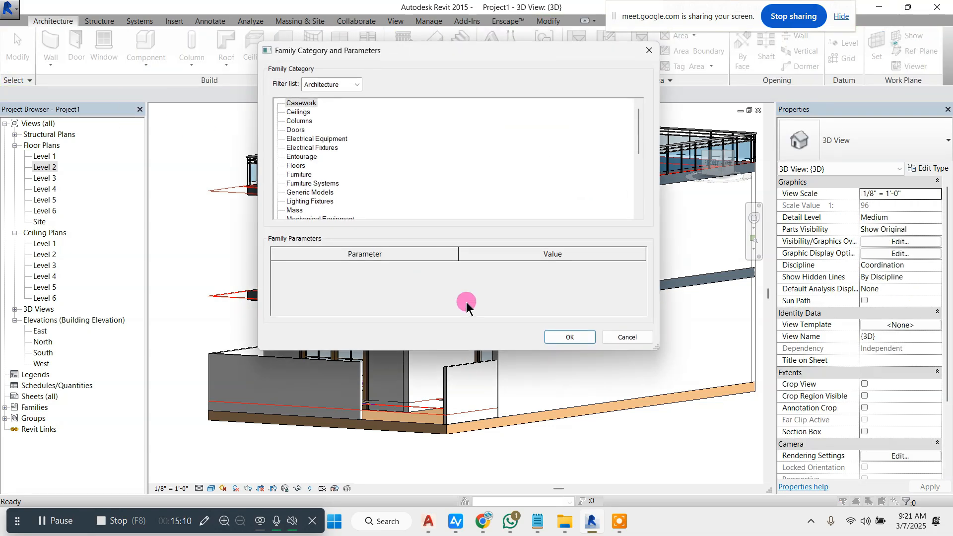
left_click(571, 338)
left_click(480, 236)
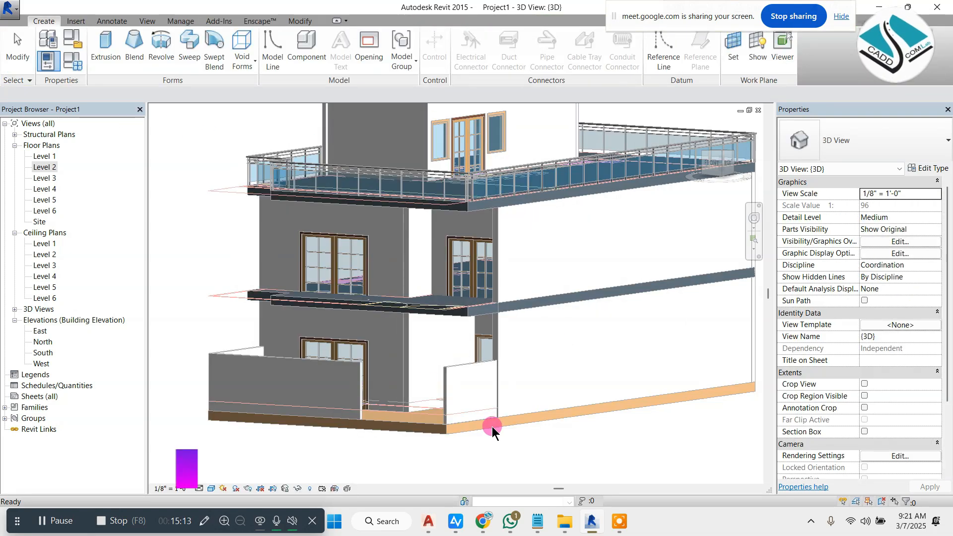
Step: Open the South elevation for the in-place model and frame the two front storeys
left_click(428, 520)
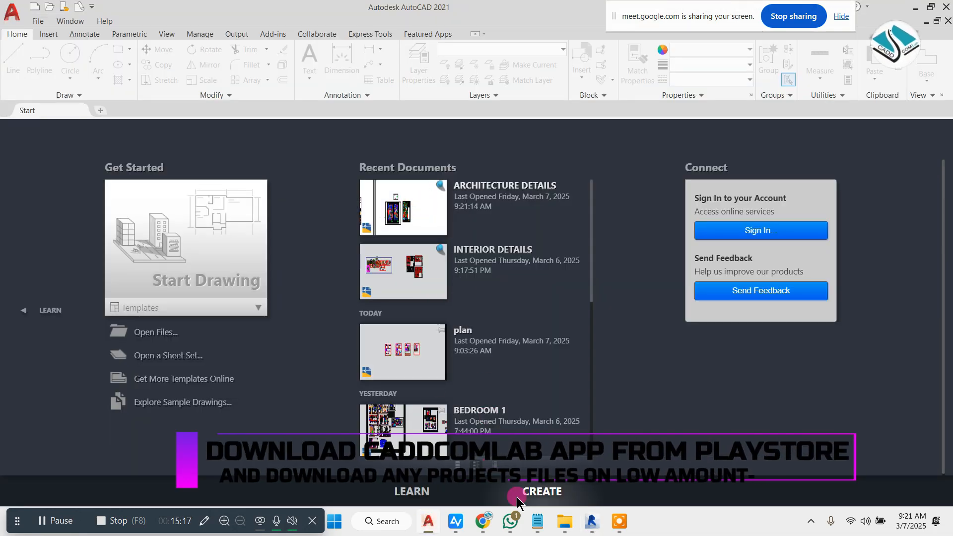
left_click(591, 522)
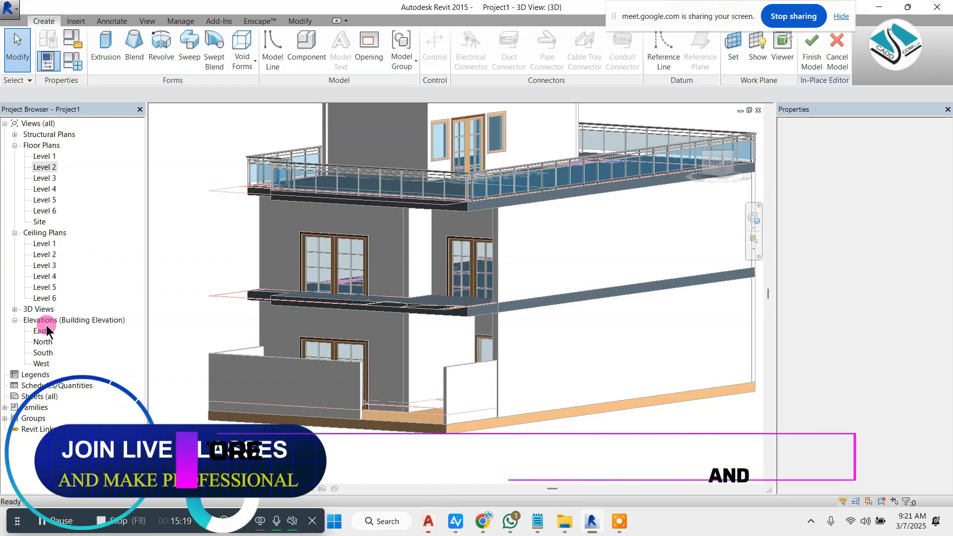
double_click(43, 352)
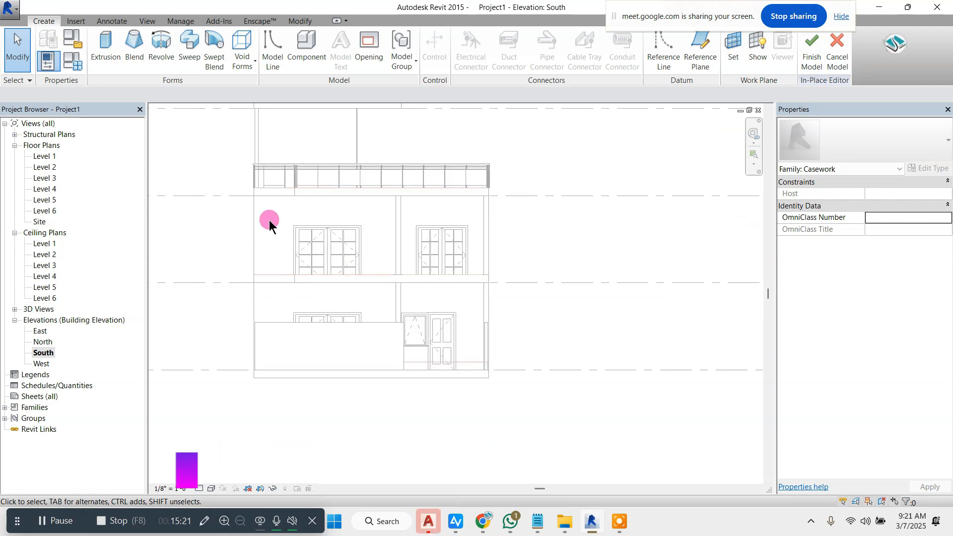
scroll(270, 226, "up", 2)
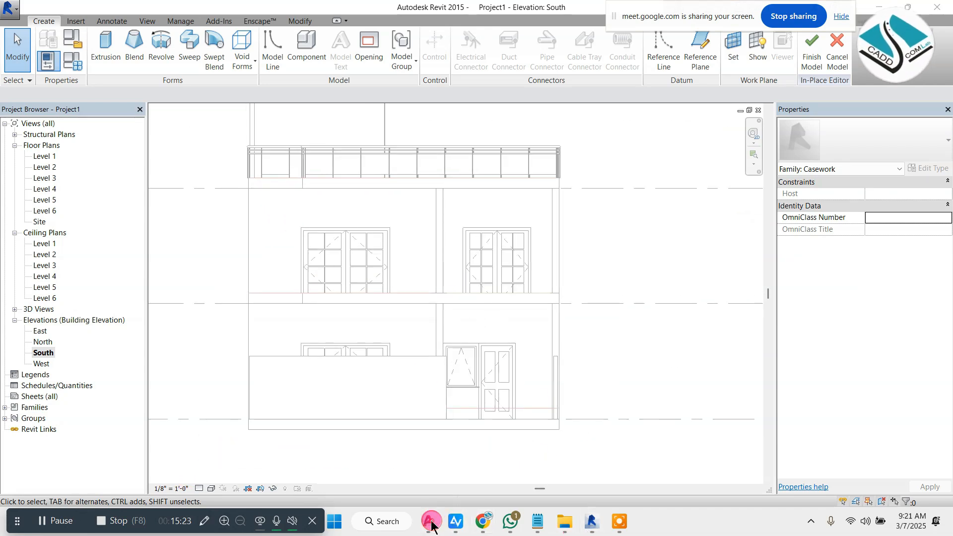
Step: Switch to AutoCAD, examine the first-floor facade frame in the ARCHITECTURE DETAILS front elevation, and return to Revit
mouse_move(429, 506)
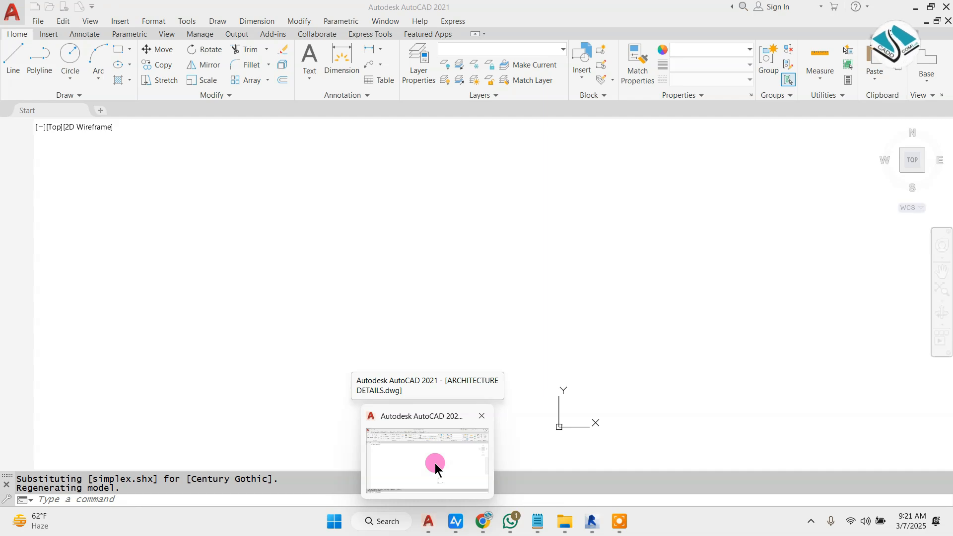
left_click(435, 464)
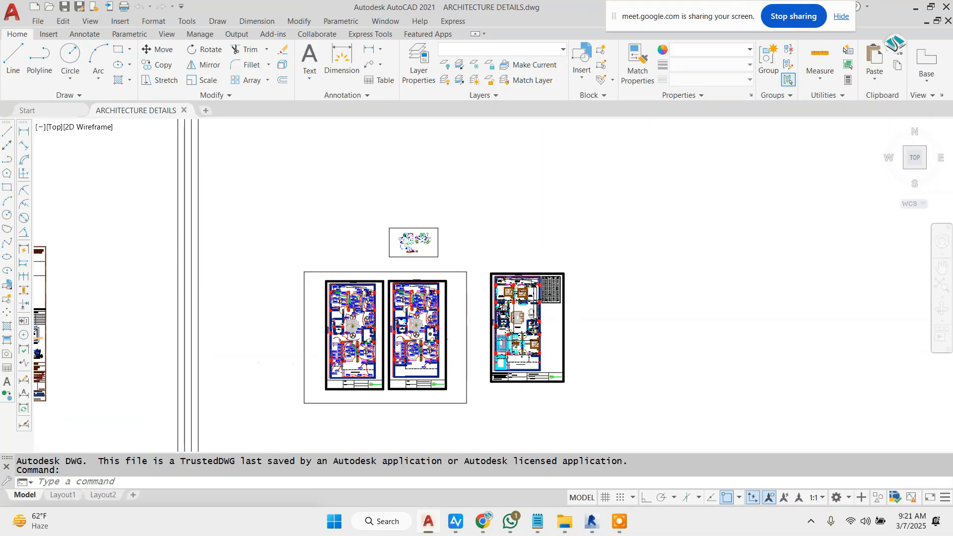
scroll(544, 229, "up", 5)
key("Escape")
key("Escape")
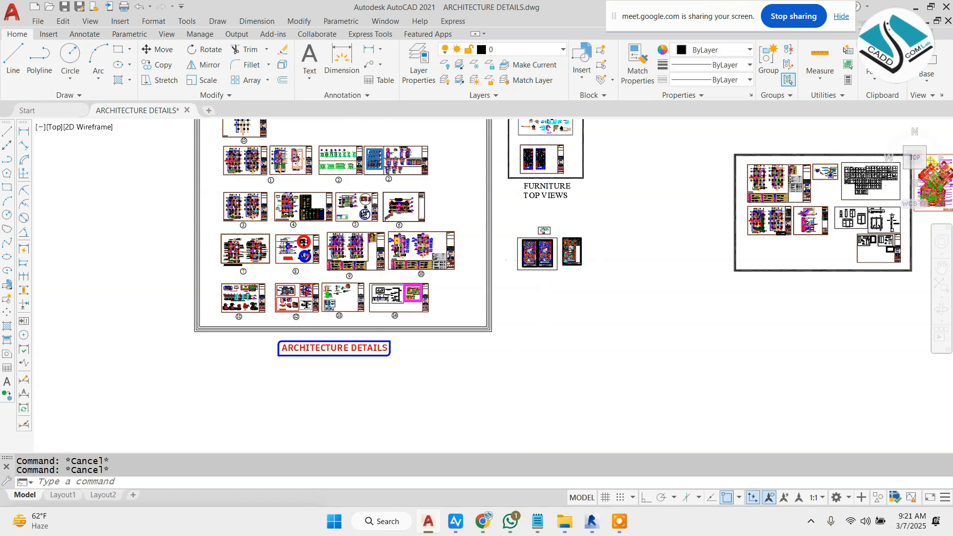
scroll(545, 229, "up", 10)
scroll(358, 282, "up", 4)
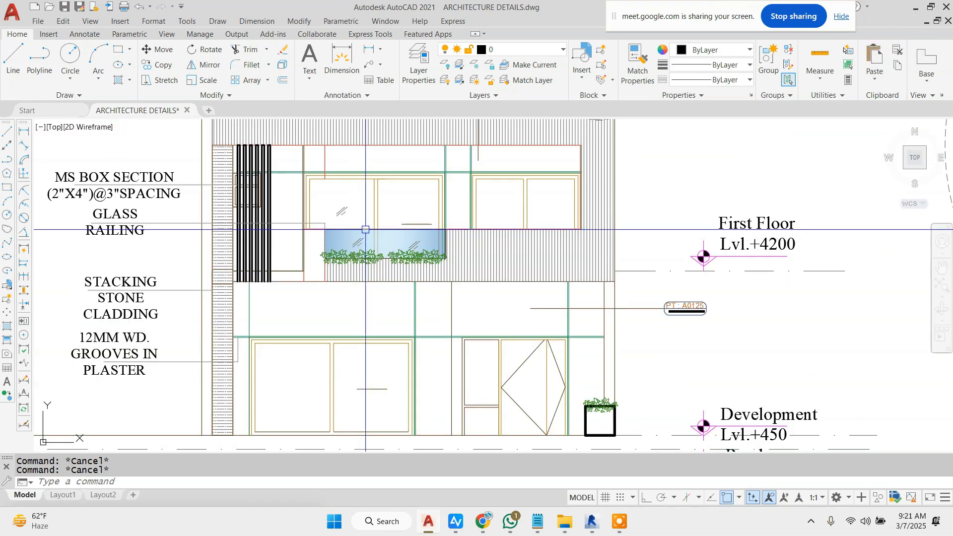
scroll(364, 230, "down", 2)
scroll(375, 170, "up", 2)
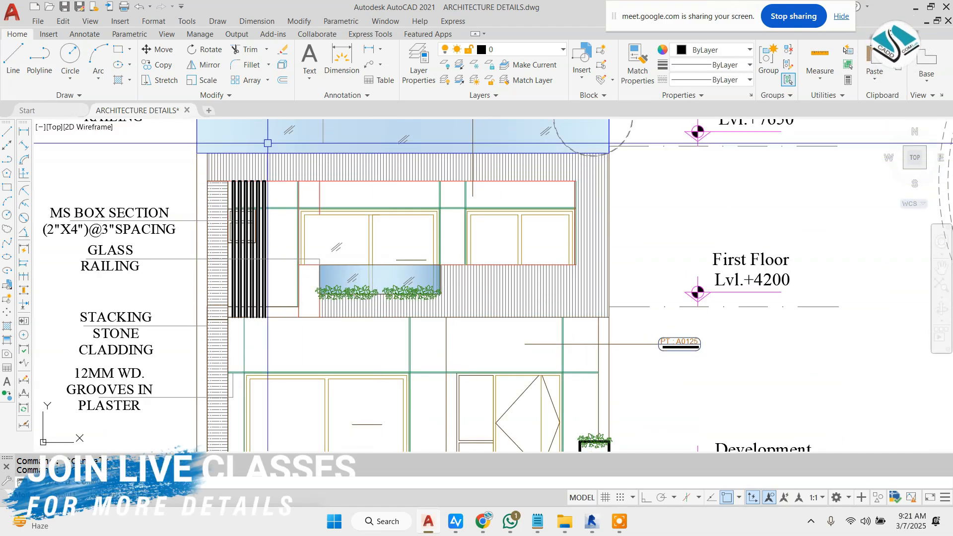
left_click(917, 8)
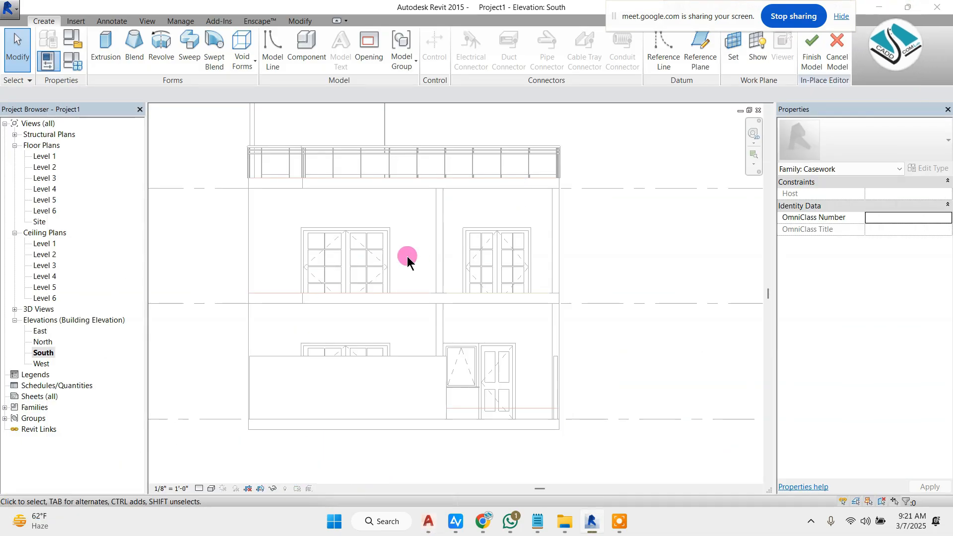
scroll(368, 214, "up", 1)
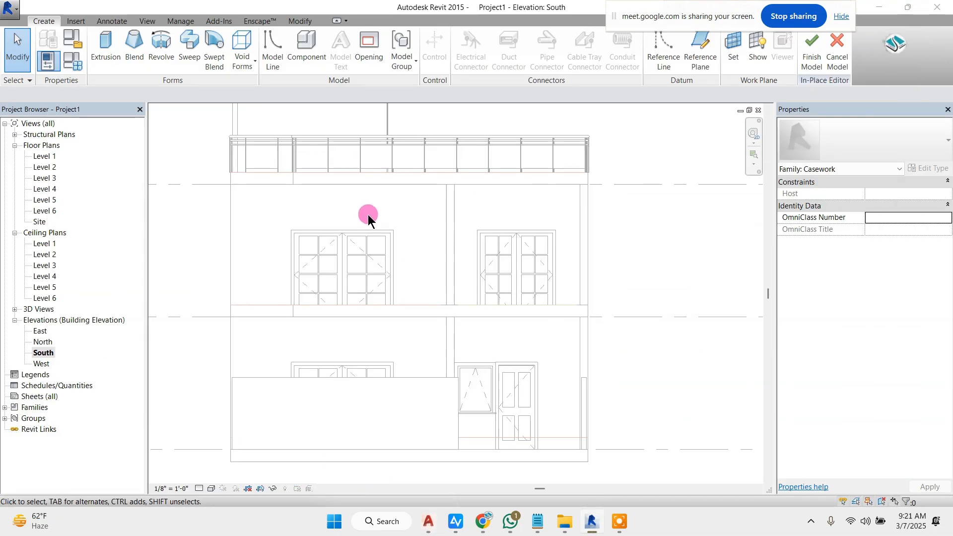
left_click(428, 521)
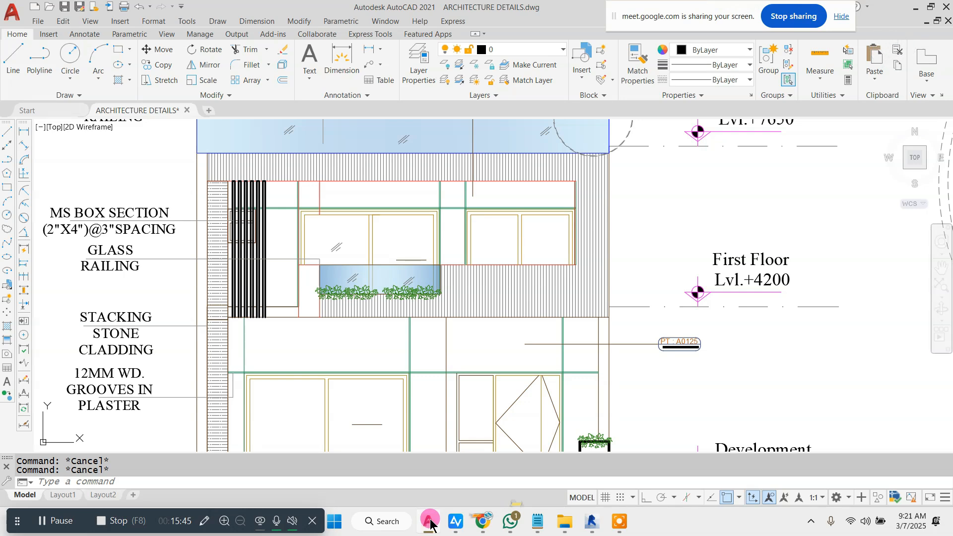
left_click(430, 522)
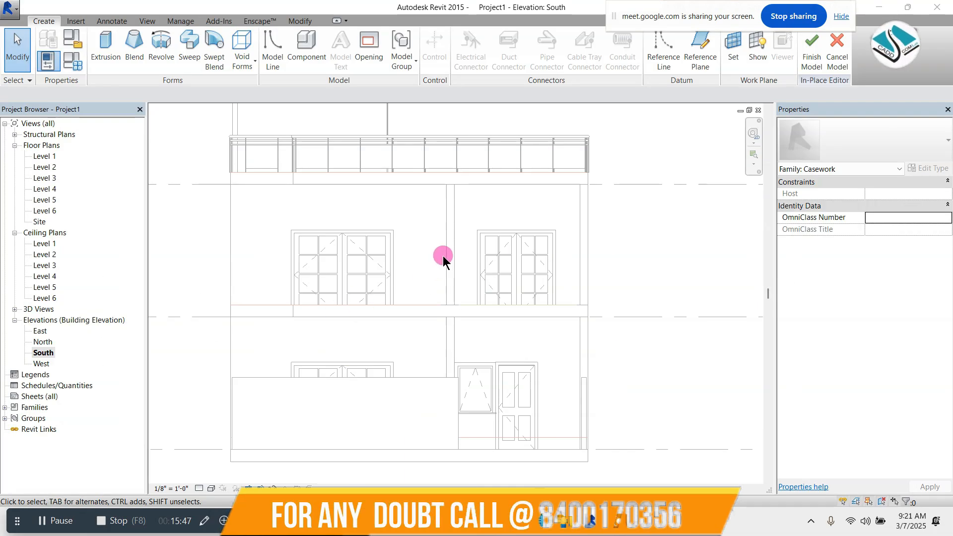
left_click(106, 49)
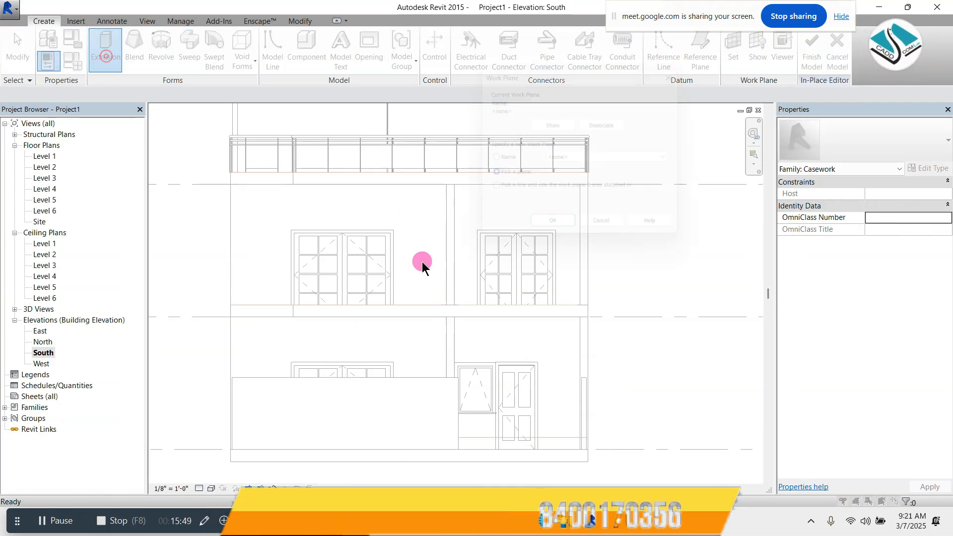
left_click(553, 232)
left_click(565, 235)
key("Escape")
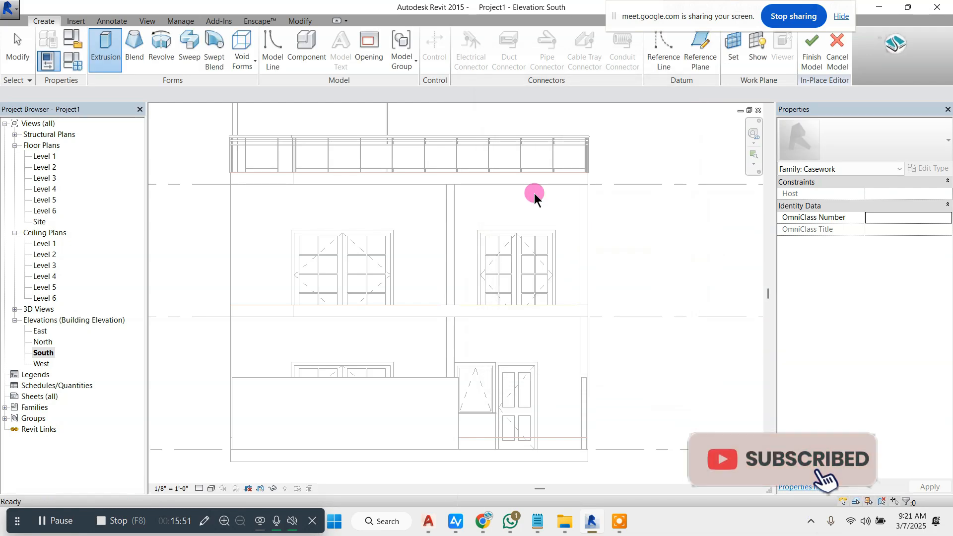
Step: Start a solid extrusion and pick the 9" wall's plane as its work plane
left_click(109, 50)
left_click(532, 230)
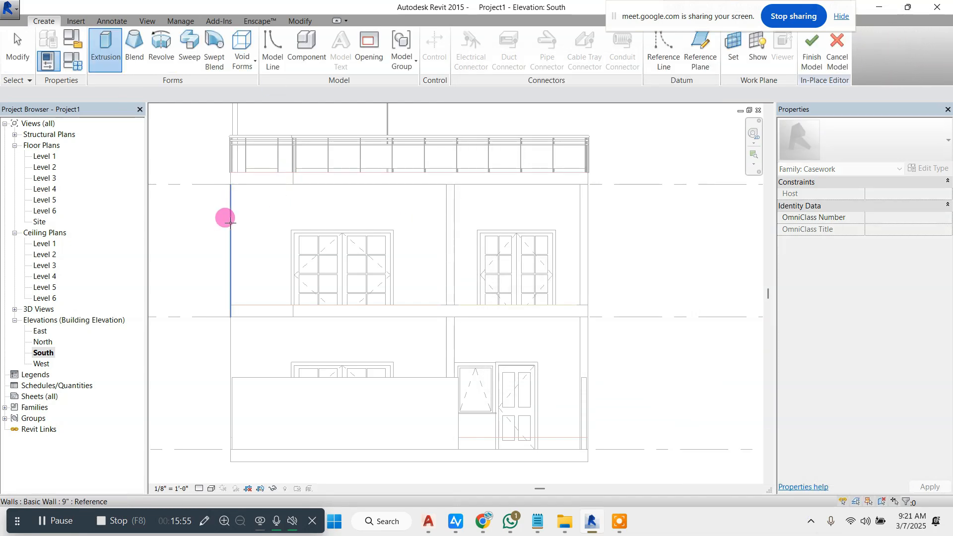
left_click(590, 237)
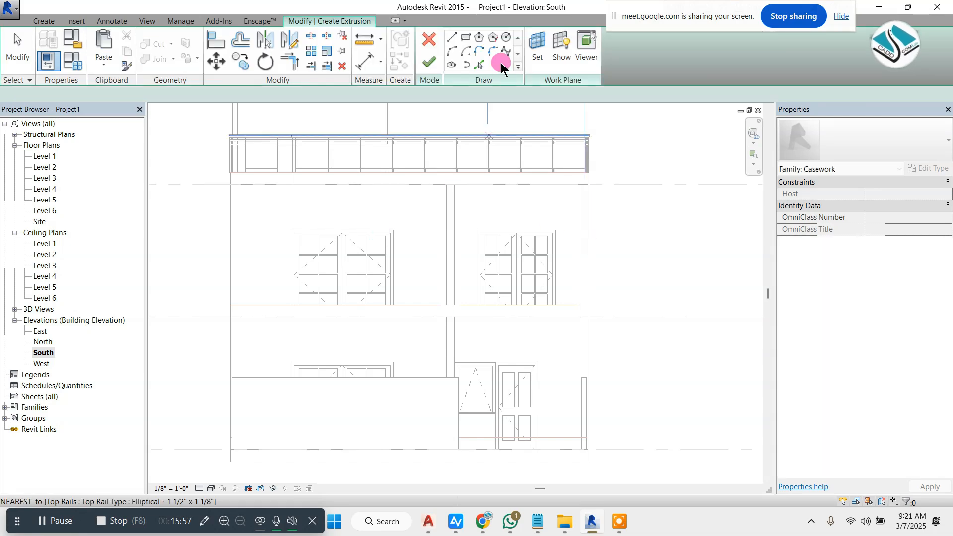
Step: Sketch the frame's outer edge along the terrace slab's top to its east end and down to the Level 2 slab's top
scroll(307, 192, "up", 5)
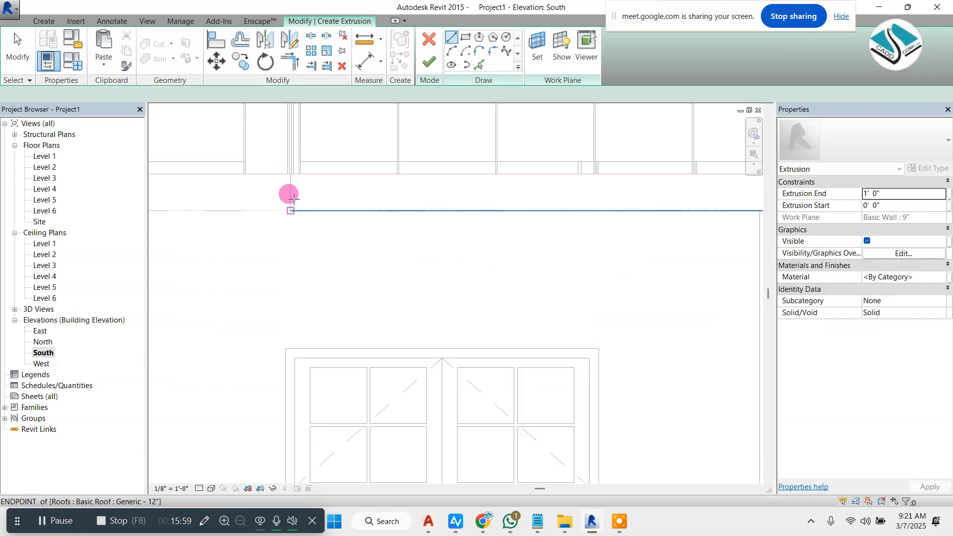
left_click(291, 174)
scroll(260, 169, "down", 6)
scroll(665, 161, "up", 4)
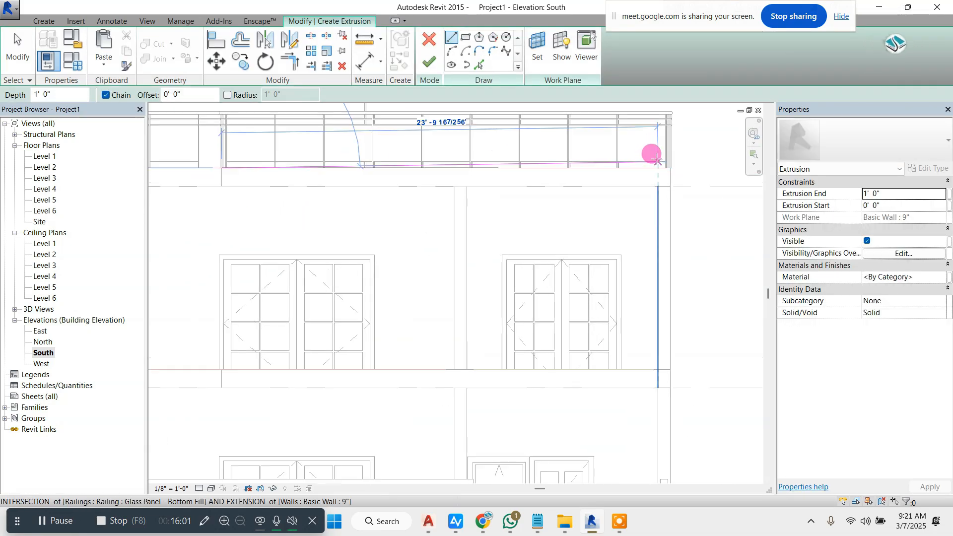
left_click(675, 171)
scroll(641, 146, "down", 4)
scroll(659, 322, "up", 4)
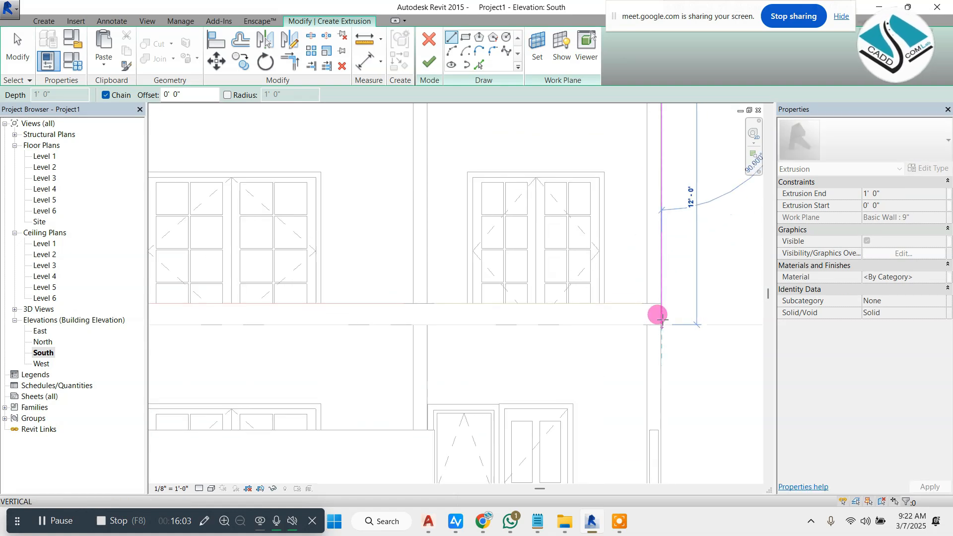
left_click(662, 299)
scroll(283, 289, "down", 4)
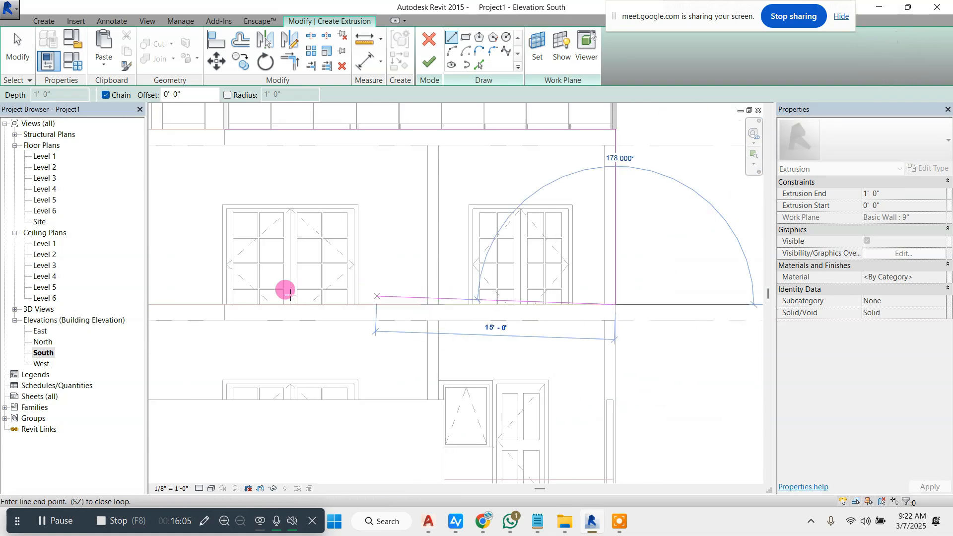
Step: Sketch the base about 24' 8" west, then the stepped parapet top: about 10' 6" east, a short drop, and about 13' 9" east
scroll(263, 289, "up", 2)
scroll(262, 293, "up", 1)
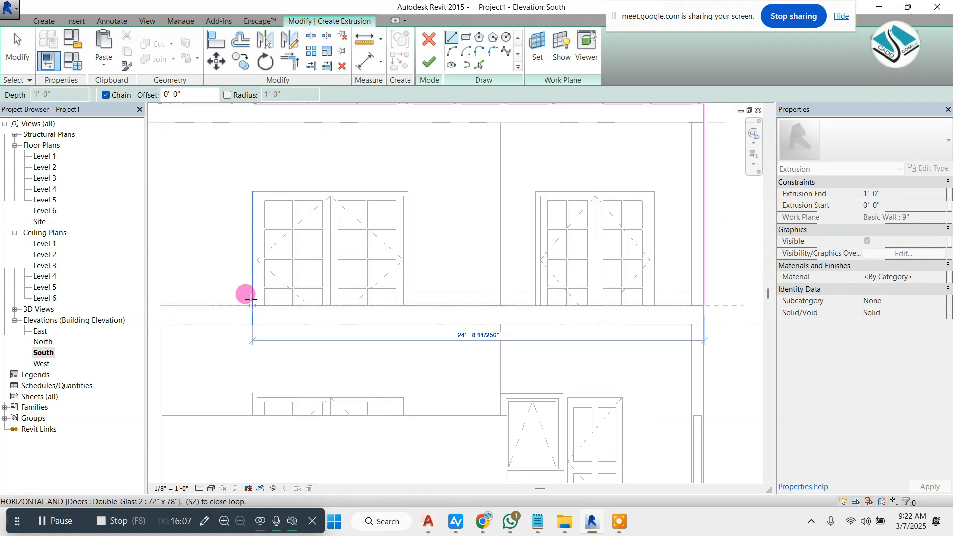
left_click(252, 302)
left_click(400, 255)
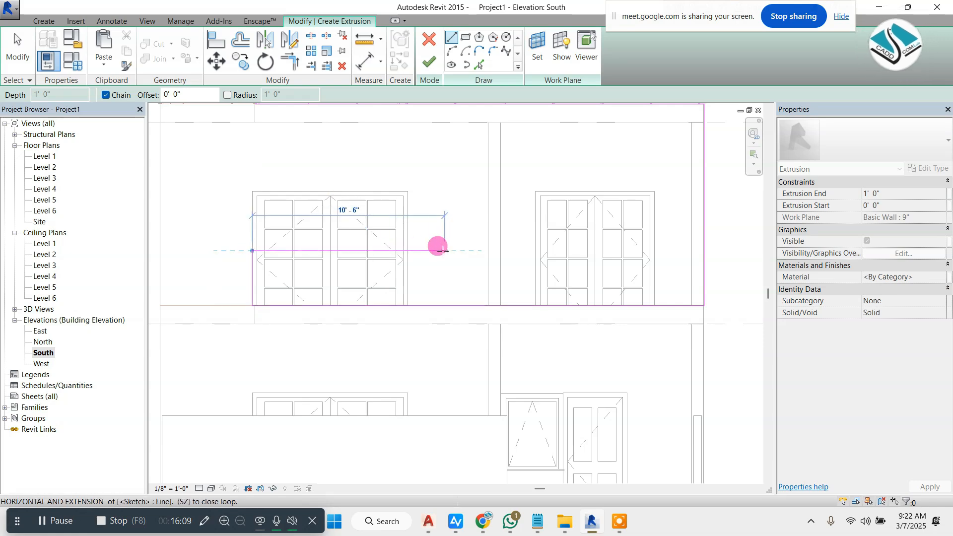
left_click(437, 246)
left_click(438, 268)
left_click(695, 269)
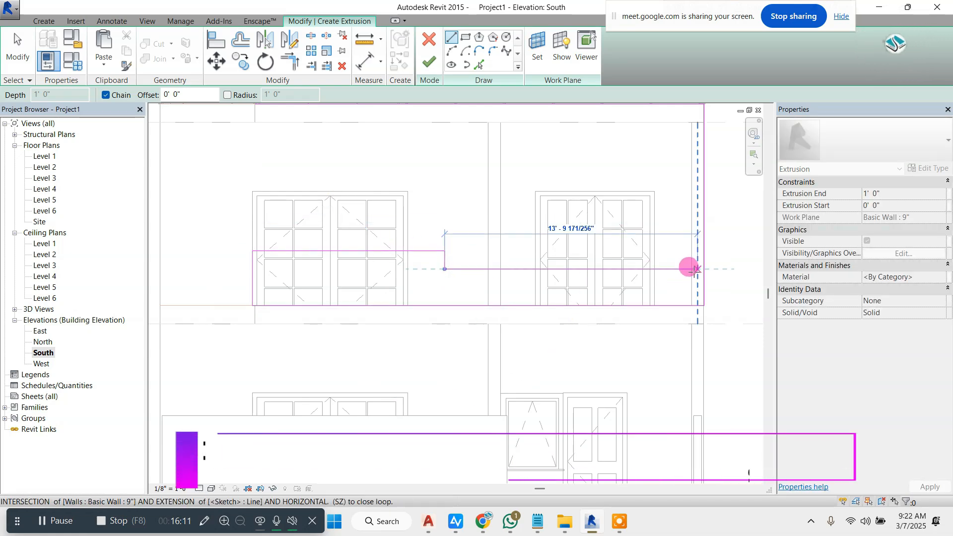
Step: Sketch the frame's inner edge up the east side and back under the terrace slab, close the outline, and finish the 1' 0" extrusion
scroll(702, 149, "down", 2)
scroll(702, 134, "up", 2)
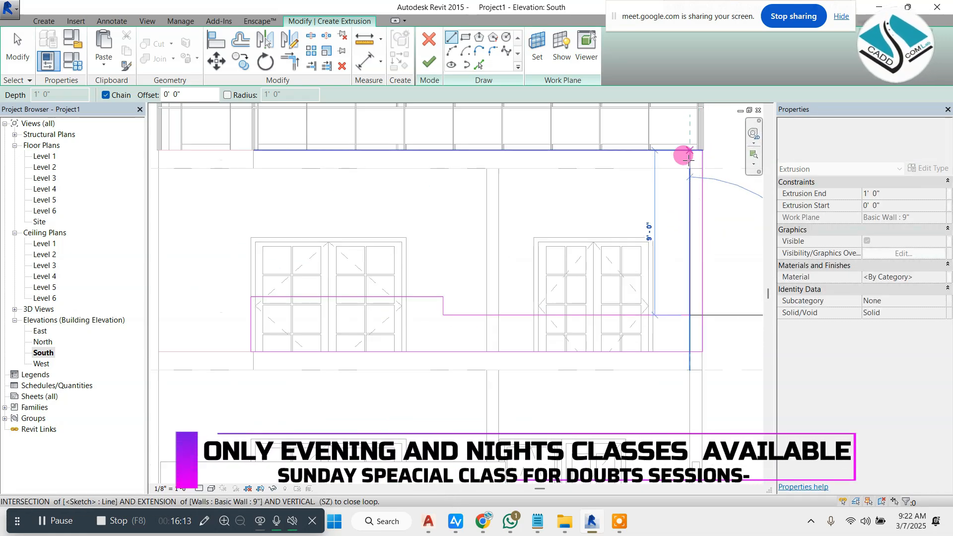
left_click(688, 177)
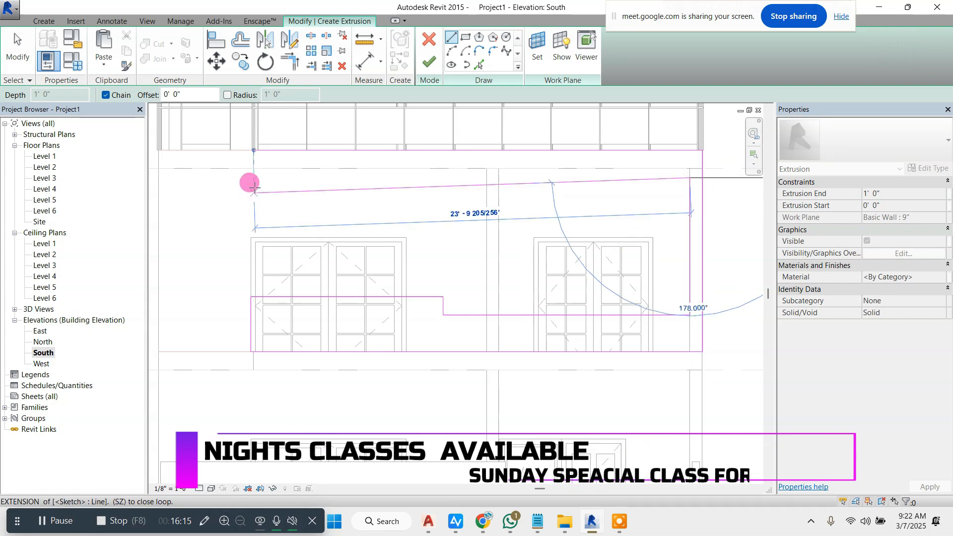
left_click(254, 178)
left_click(255, 159)
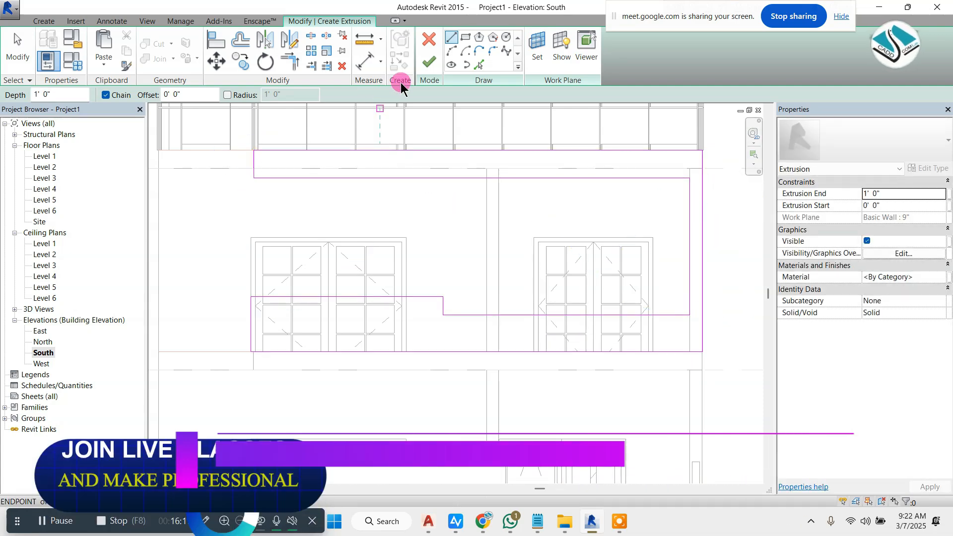
left_click(429, 62)
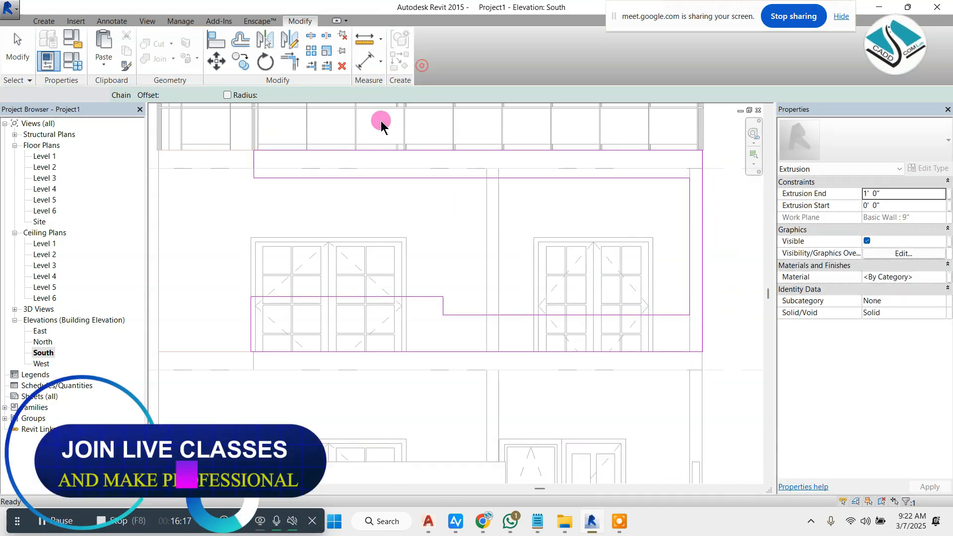
left_click(147, 21)
scroll(404, 239, "down", 1)
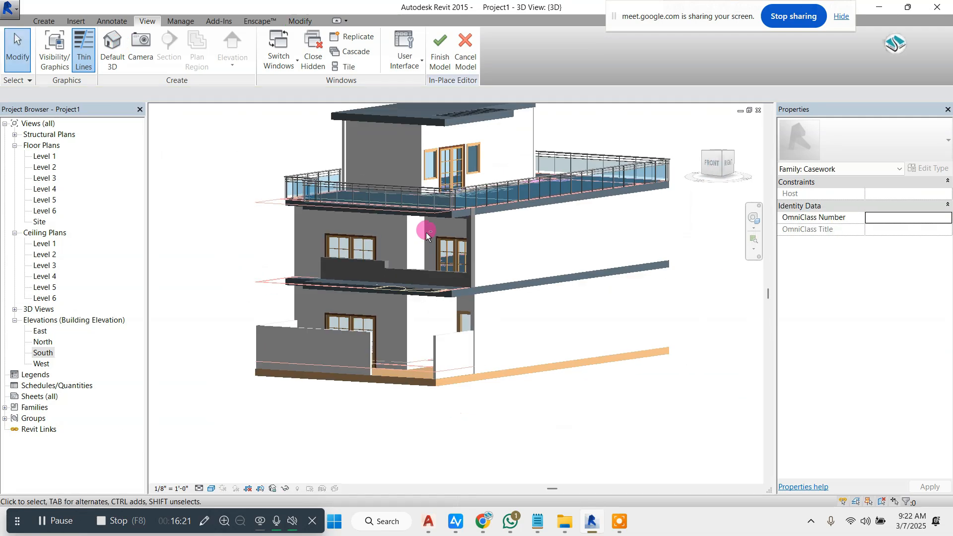
Step: Stretch the balcony's front extrusion forward to the slab edge, then push its back face forward to make it a thin panel
middle_click_drag(397, 273, 373, 303, "shift")
scroll(377, 306, "up", 2)
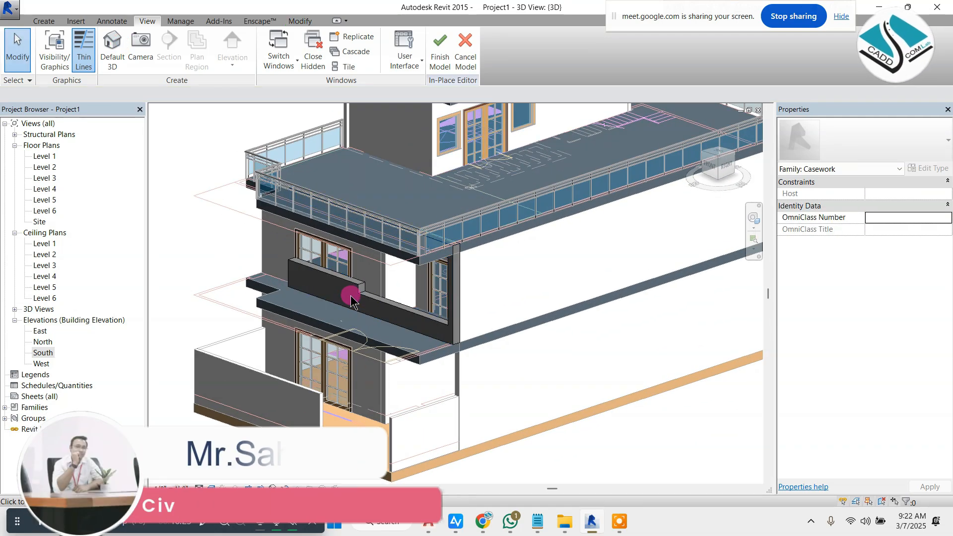
left_click(356, 294)
scroll(385, 349, "up", 2)
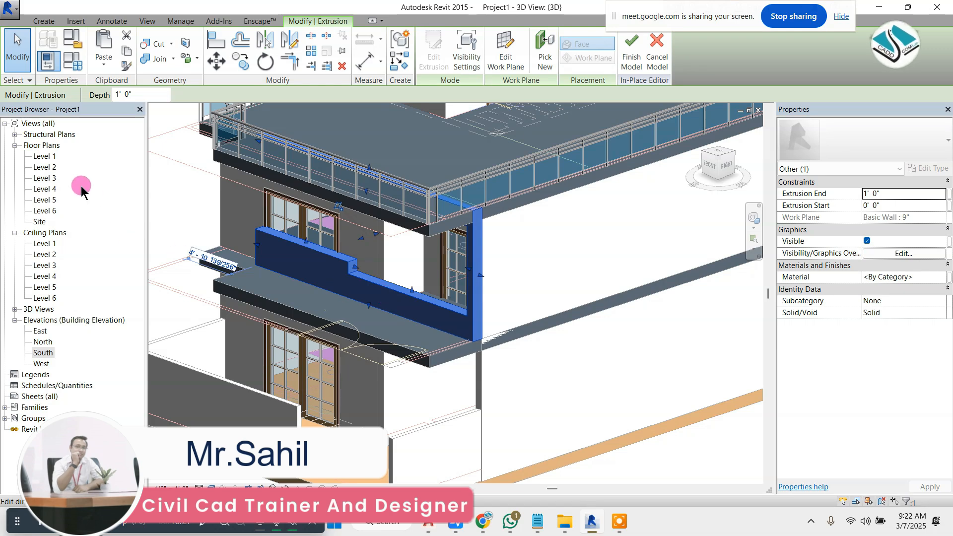
left_click_drag(361, 239, 320, 259)
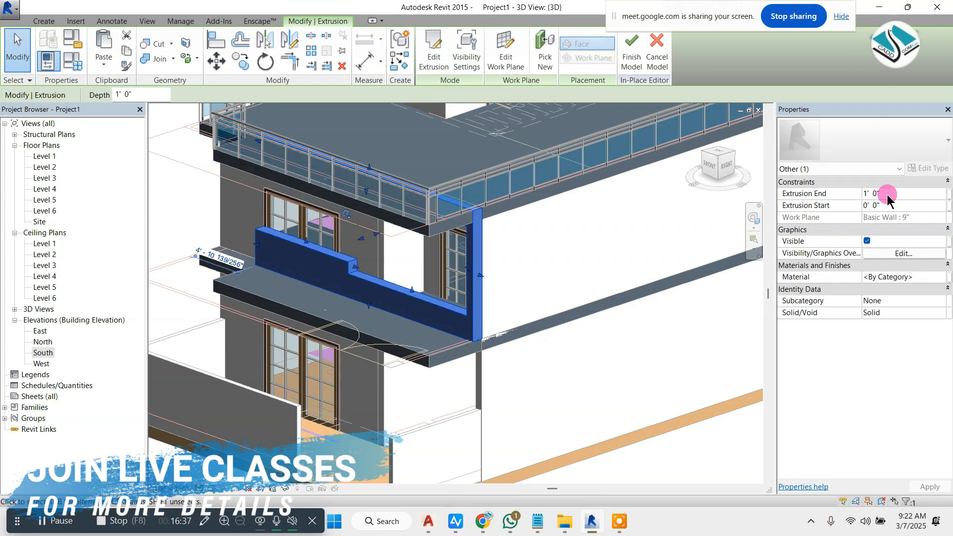
left_click_drag(362, 249, 379, 224)
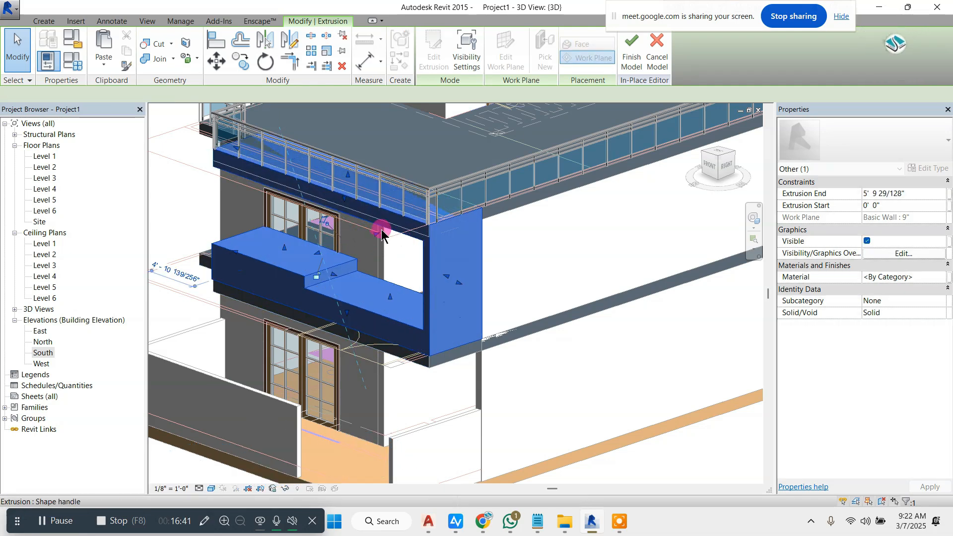
left_click_drag(326, 251, 328, 252)
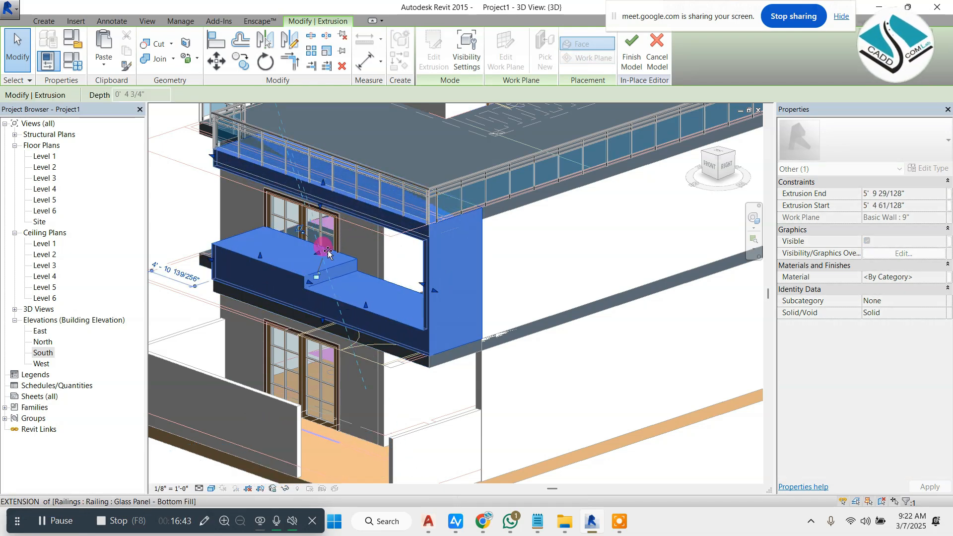
key("Escape")
Step: Open the front balcony extrusion's sketch for editing and display it in the South elevation
scroll(320, 258, "down", 2)
middle_click_drag(278, 267, 501, 238, "shift")
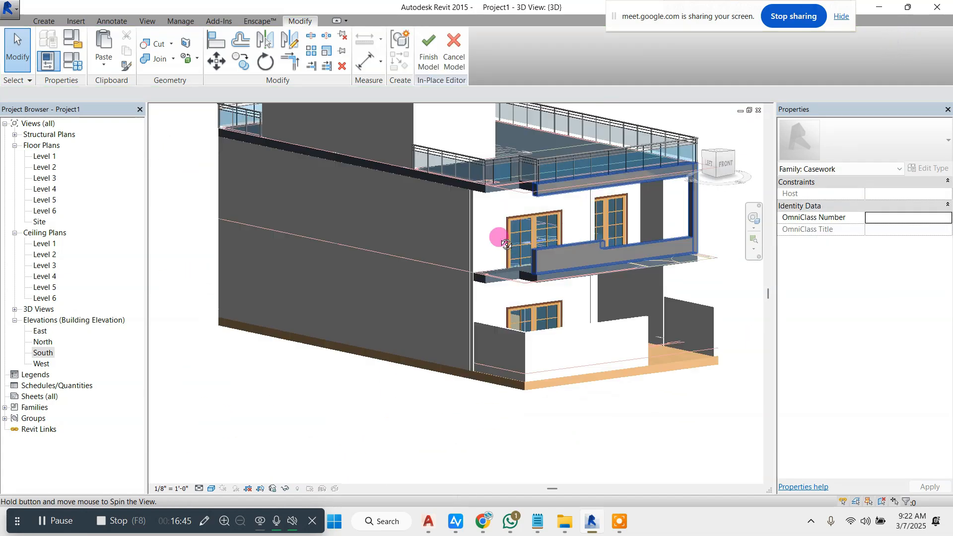
middle_click_drag(417, 213, 364, 231, "shift")
scroll(343, 234, "up", 2)
left_click(311, 245)
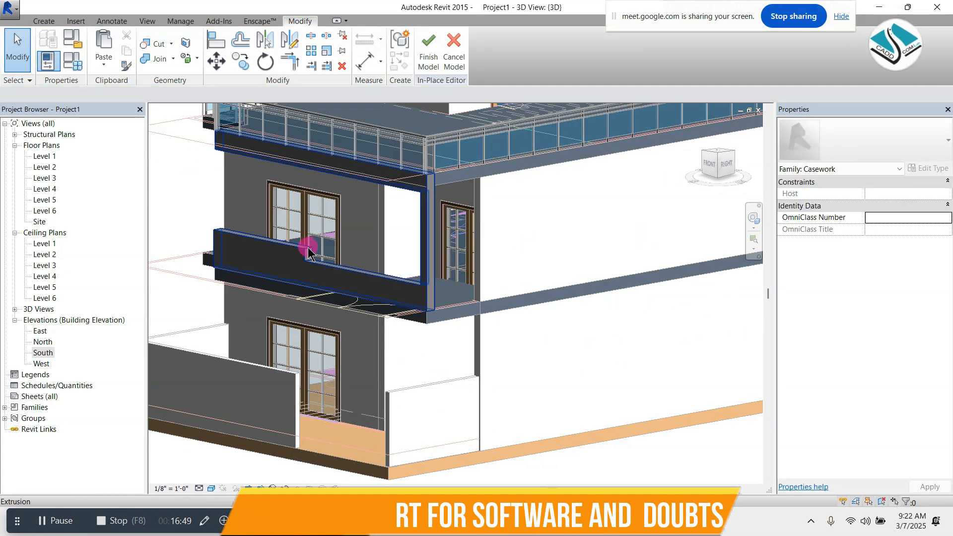
left_click(438, 50)
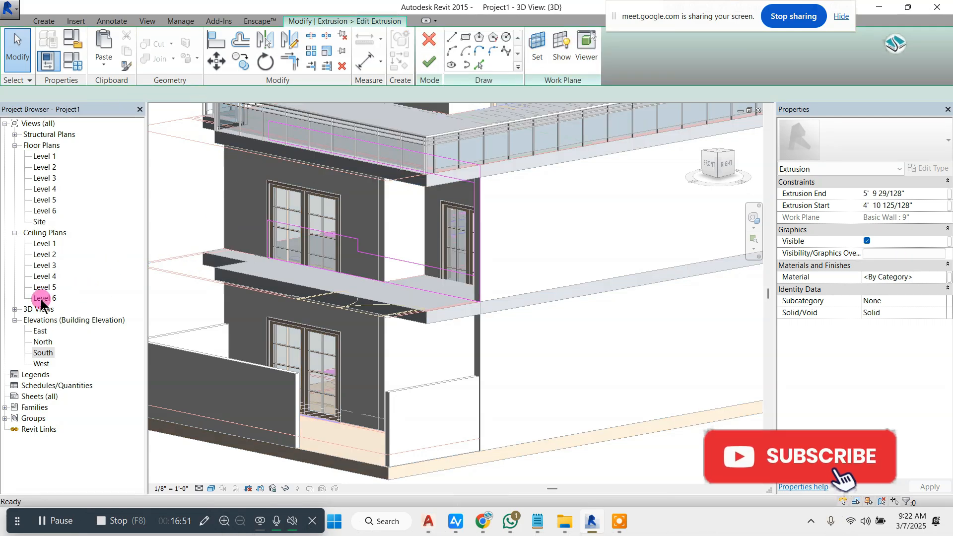
double_click(43, 352)
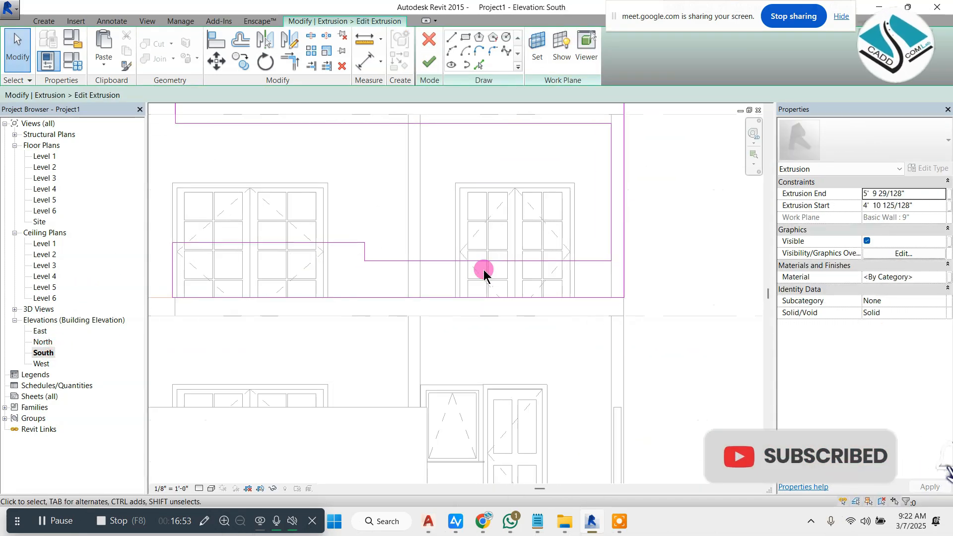
Step: Lower the parapet's lower stepped edge to 1'-2" above the sketch's base line, finish the extrusion and return to the 3D view
left_click(494, 261)
key("Down")
key("Down")
key("Down")
key("Down")
key("Down")
key("Down")
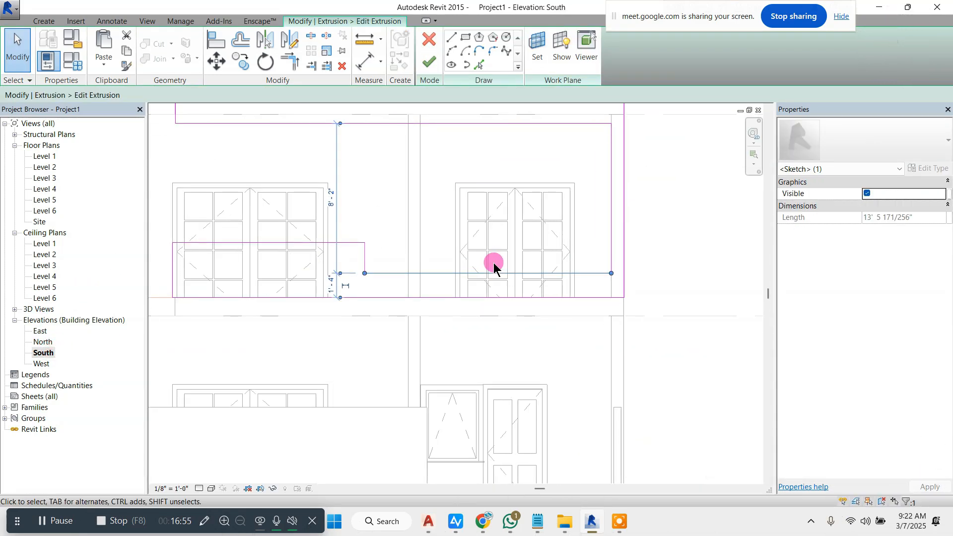
left_click(429, 62)
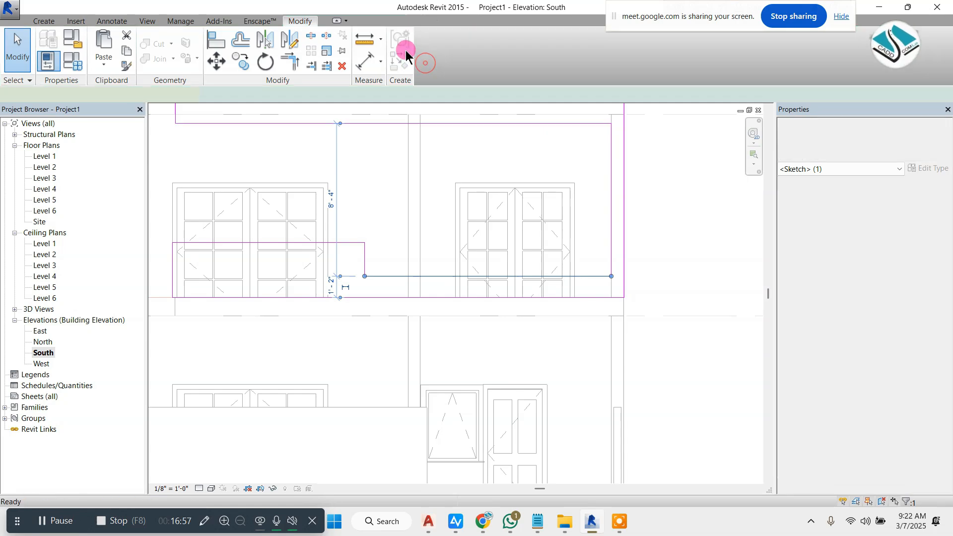
left_click(149, 22)
left_click(113, 49)
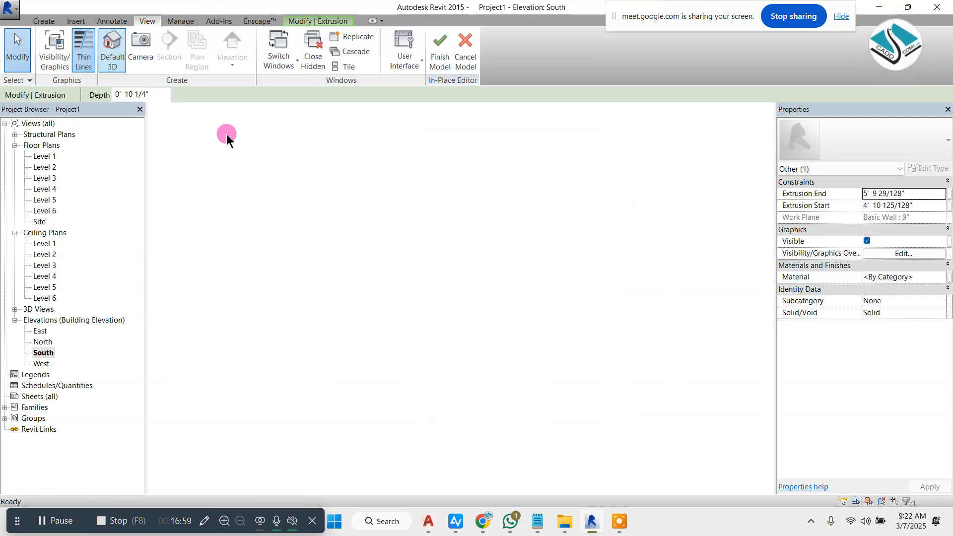
middle_click_drag(388, 246, 358, 255, "shift")
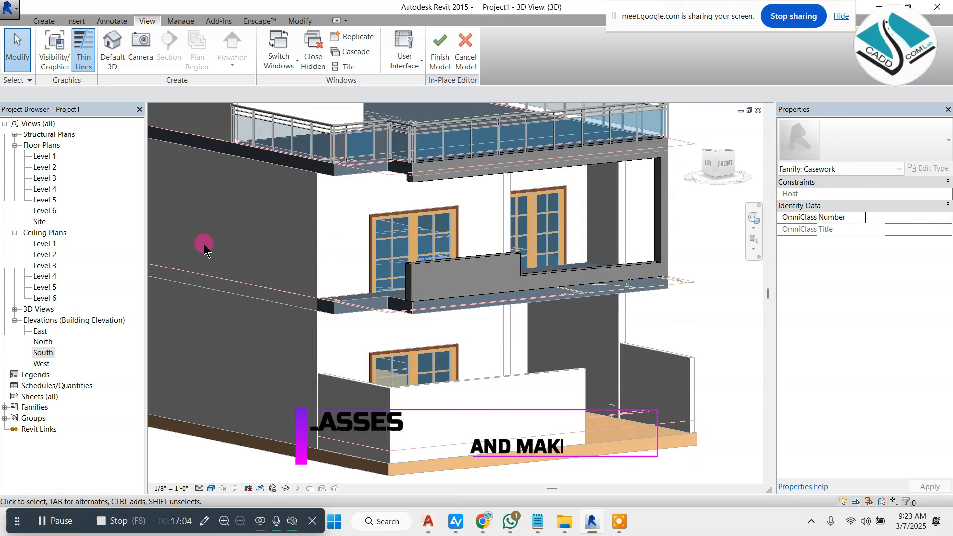
Step: Examine the balcony's open side next to the front frame in the Level 2 plan and the 3D view
double_click(49, 168)
scroll(283, 193, "down", 2)
scroll(452, 274, "up", 3)
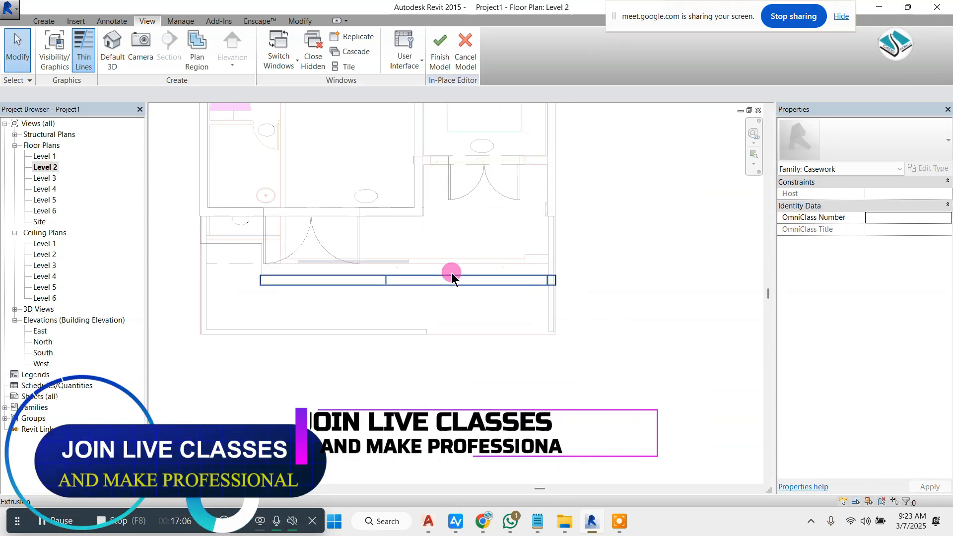
left_click(57, 23)
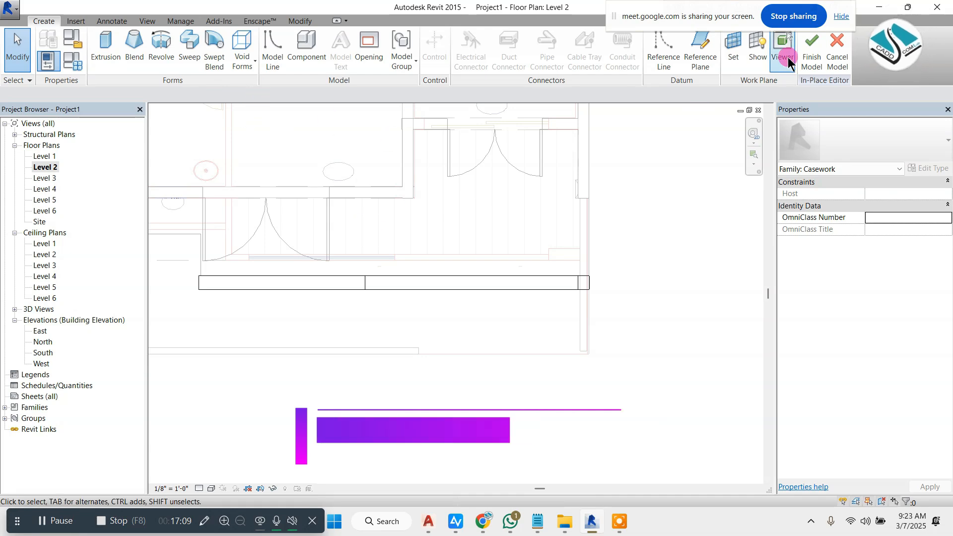
left_click(149, 21)
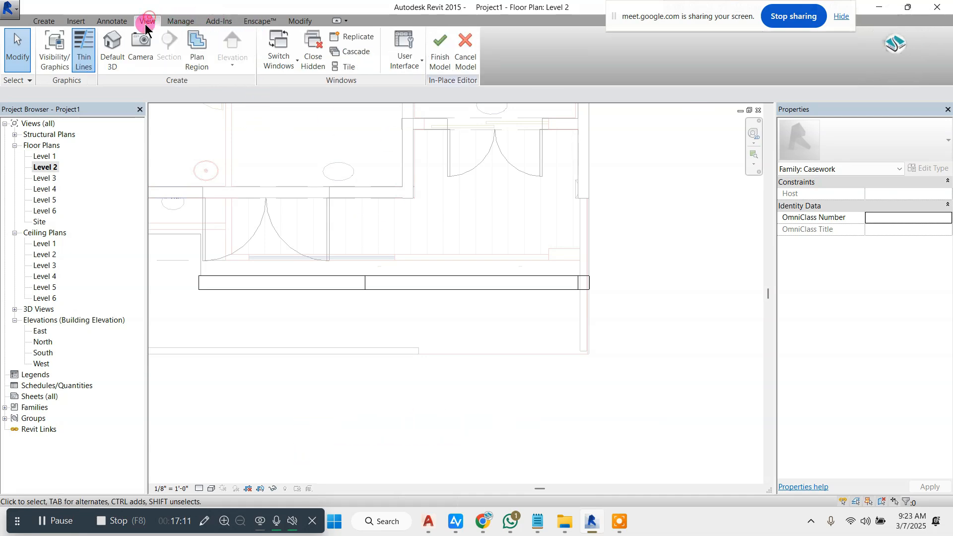
left_click(112, 46)
middle_click_drag(485, 238, 390, 246, "shift")
scroll(389, 246, "up", 3)
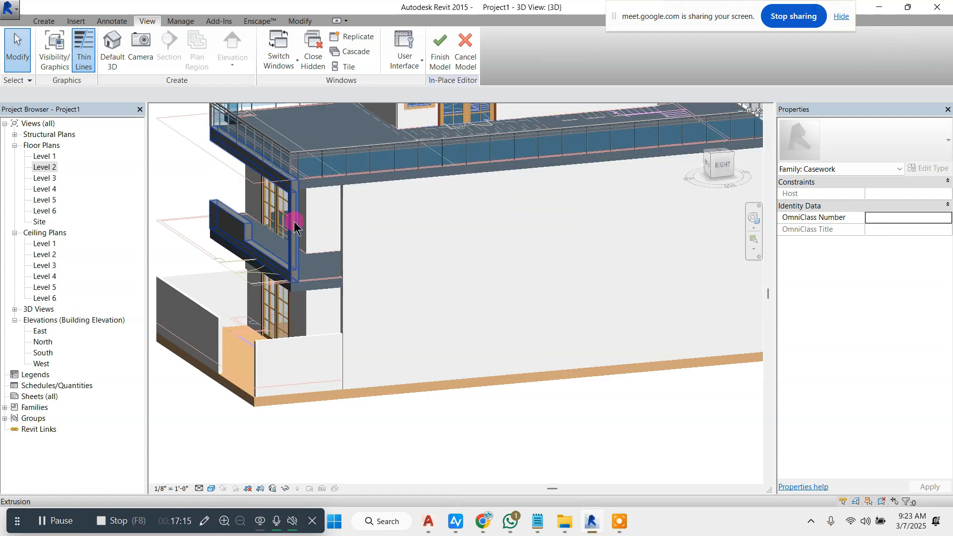
middle_click_drag(298, 213, 390, 215, "shift")
scroll(388, 218, "up", 2)
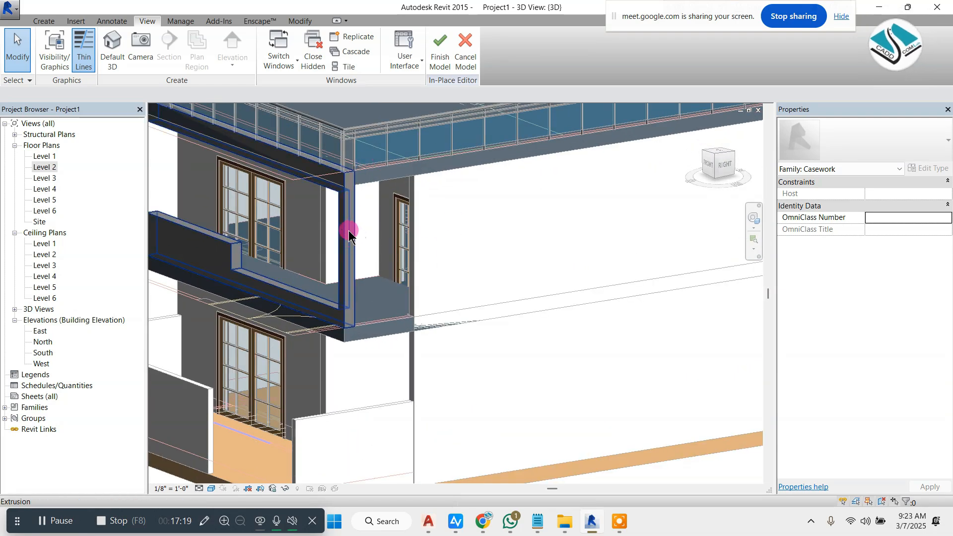
Step: Start a new extrusion in the East elevation with the edge face of the Generic - 12" balcony roof slab as work plane
double_click(41, 334)
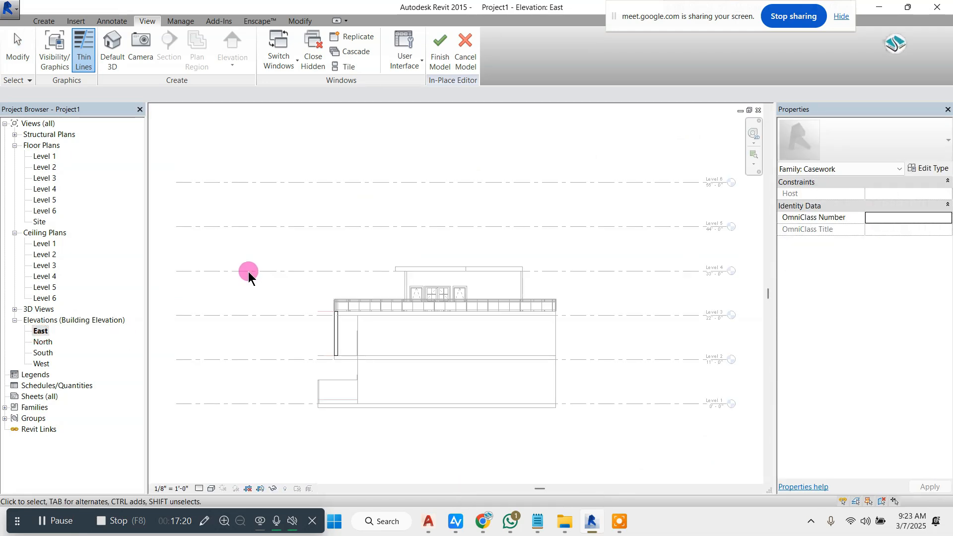
scroll(359, 335, "up", 4)
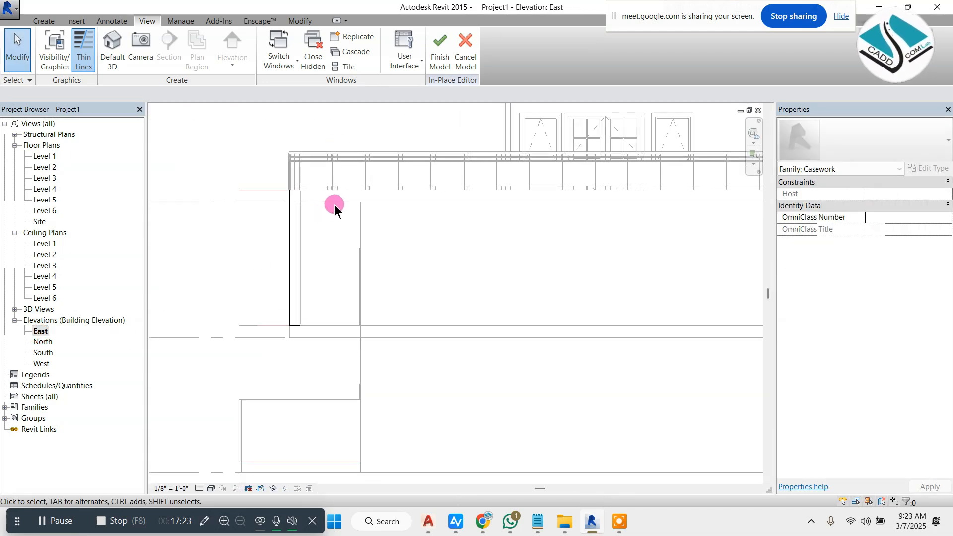
left_click(44, 21)
left_click(106, 50)
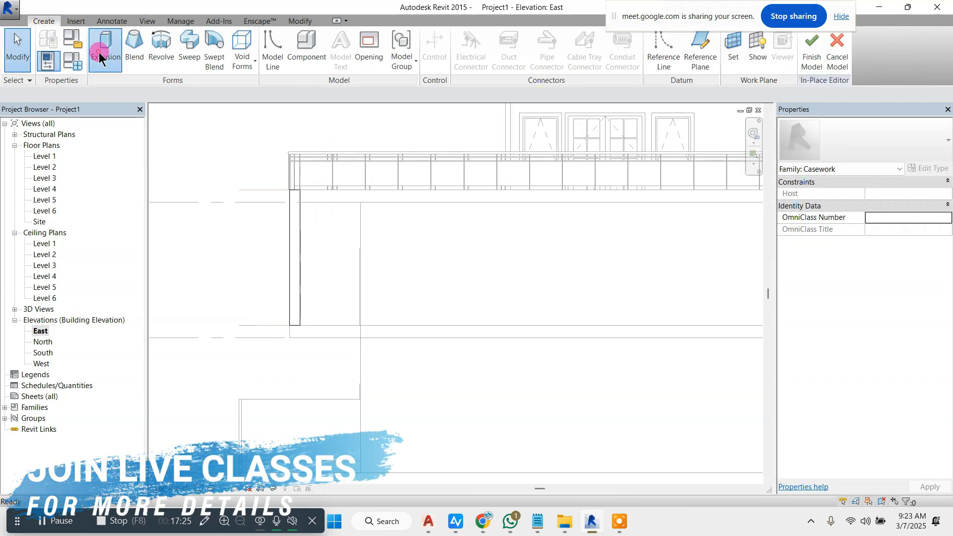
left_click(570, 232)
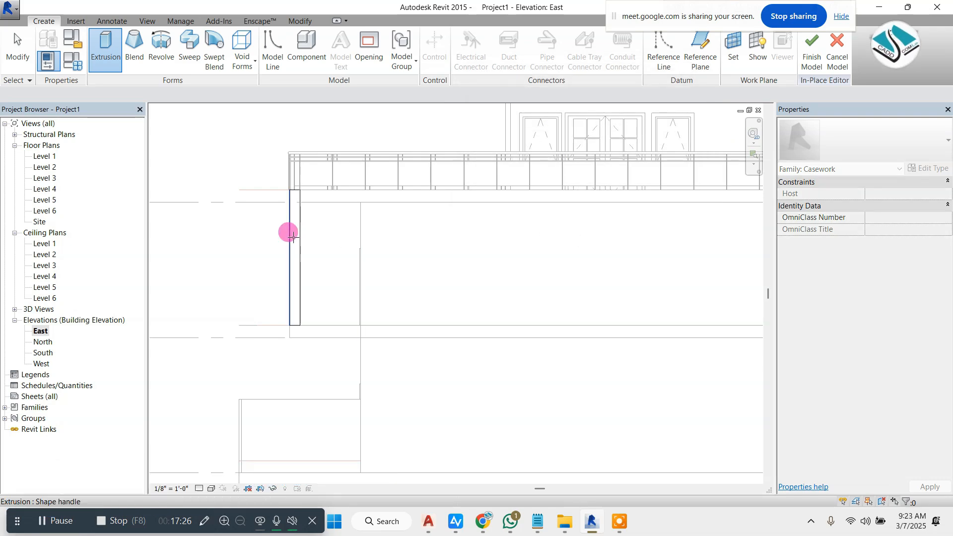
scroll(284, 320, "up", 2)
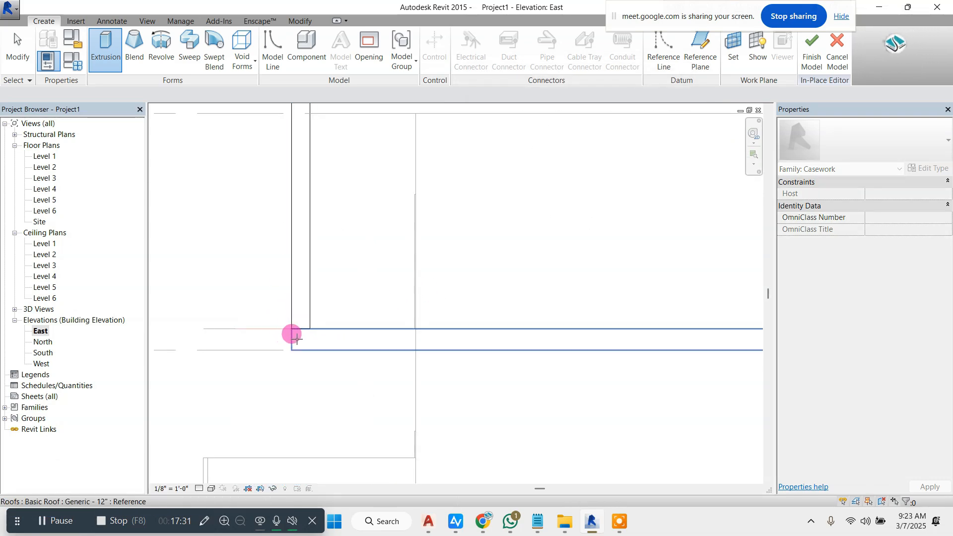
left_click(297, 341)
scroll(388, 382, "down", 2)
Step: Create a 1'-0" deep side frame from an outer rectangle between front frame and wall and an inner rectangle about 3'-6" by 9'-0"
left_click(466, 38)
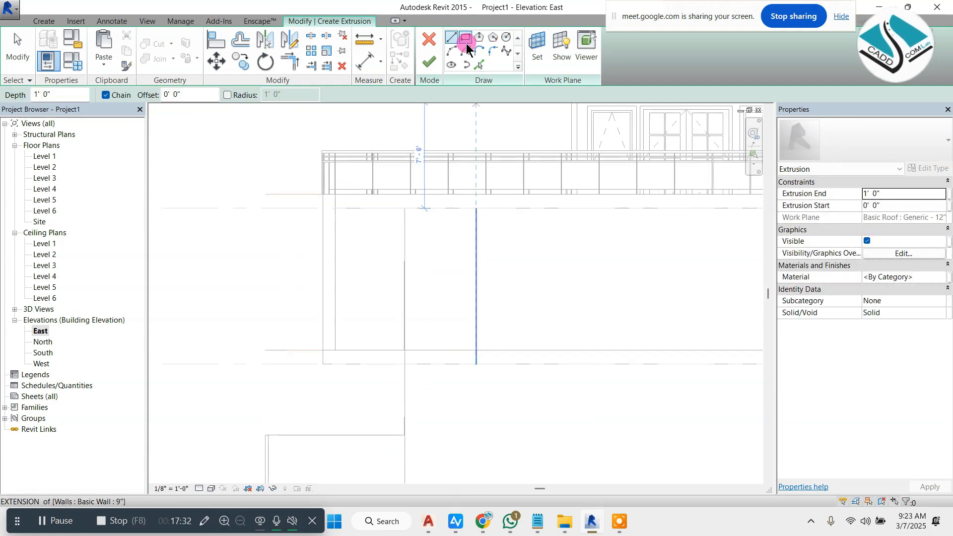
scroll(330, 216, "up", 2)
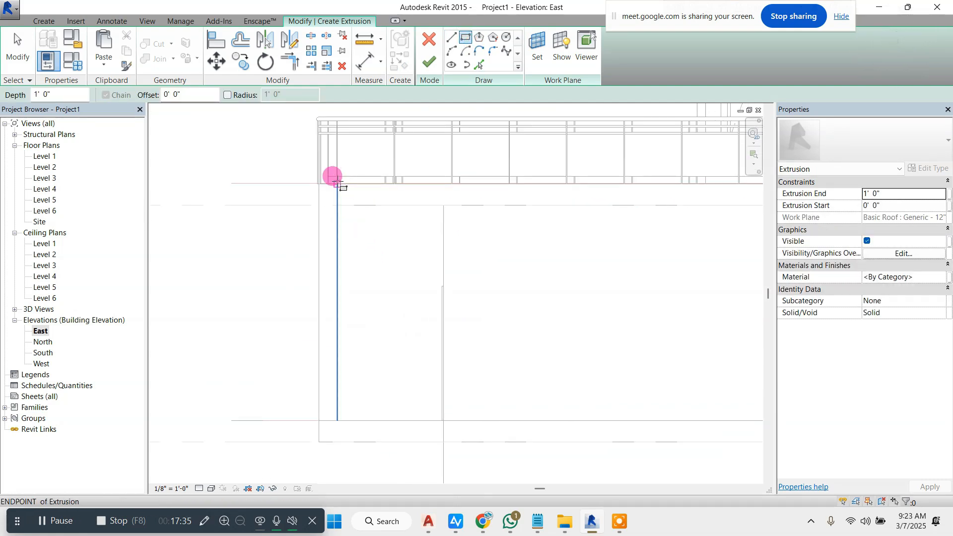
left_click(442, 420)
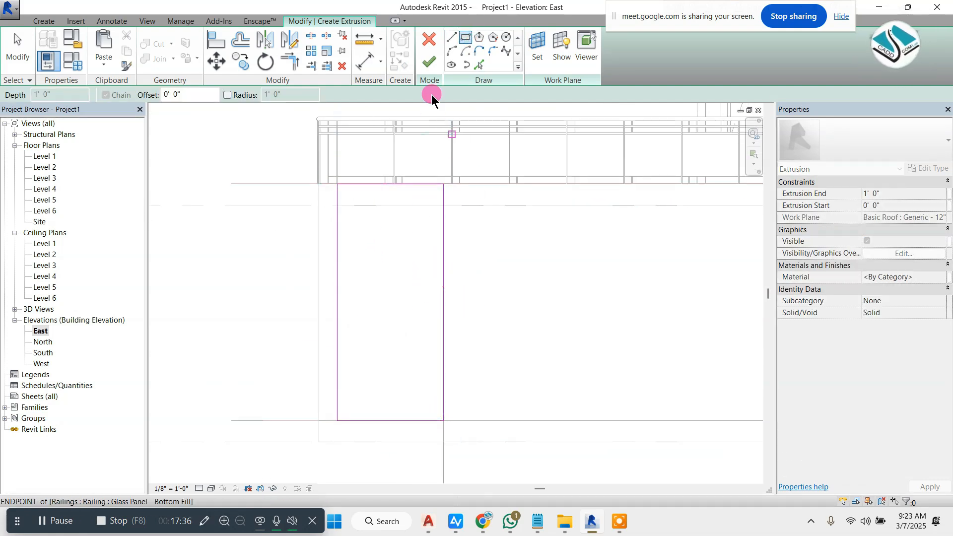
key("Escape")
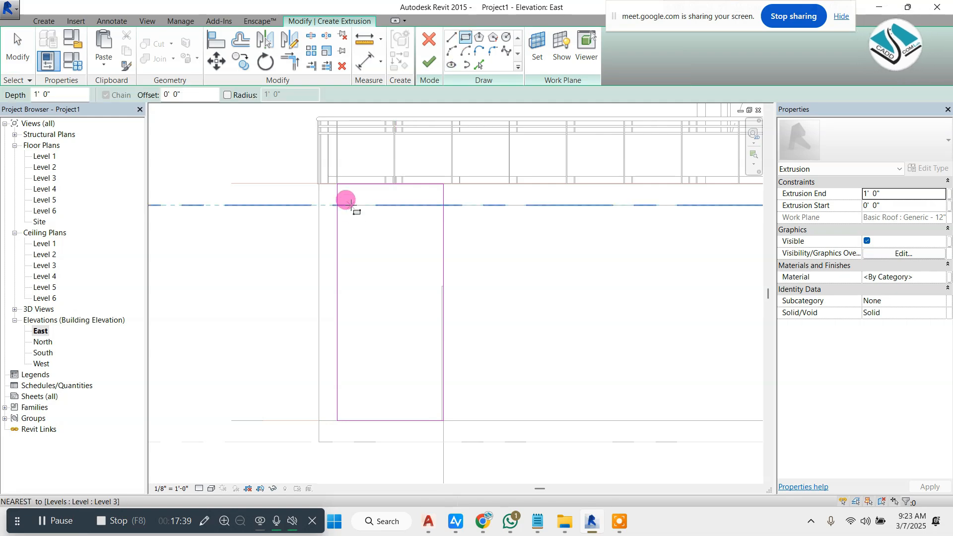
left_click(351, 205)
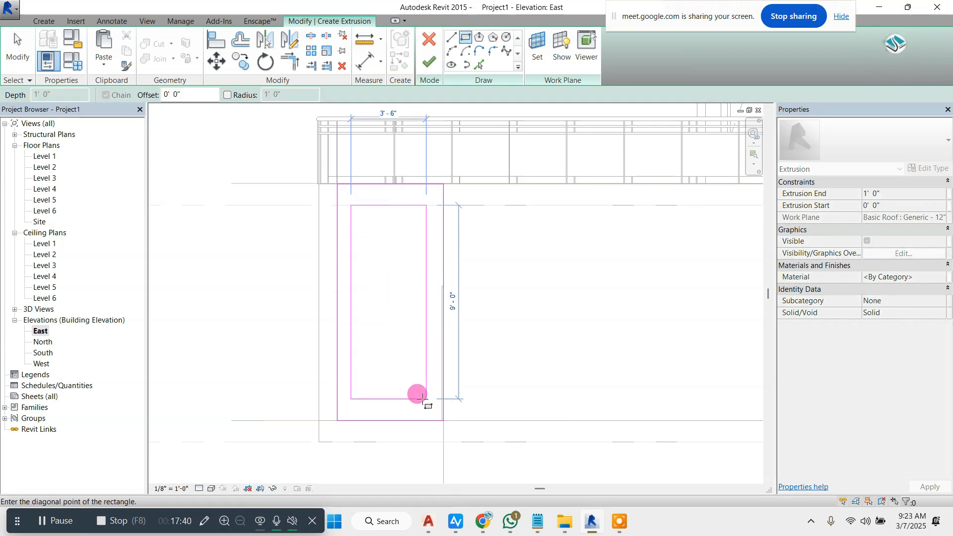
left_click(426, 398)
left_click(430, 62)
Step: In the Level 2 plan, stretch the side frame's outer face inward to the front frame post's inner face, then return to the 3D view
left_click(148, 22)
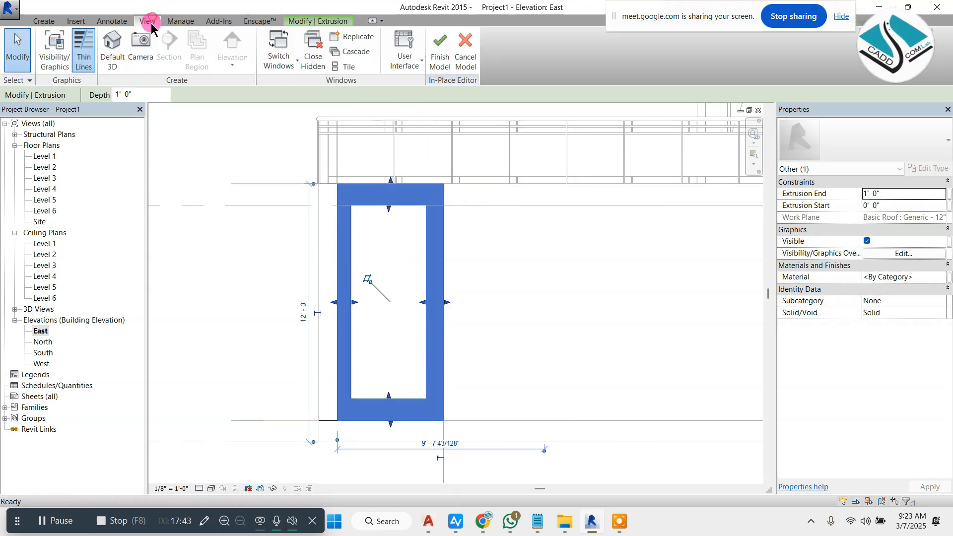
left_click(112, 46)
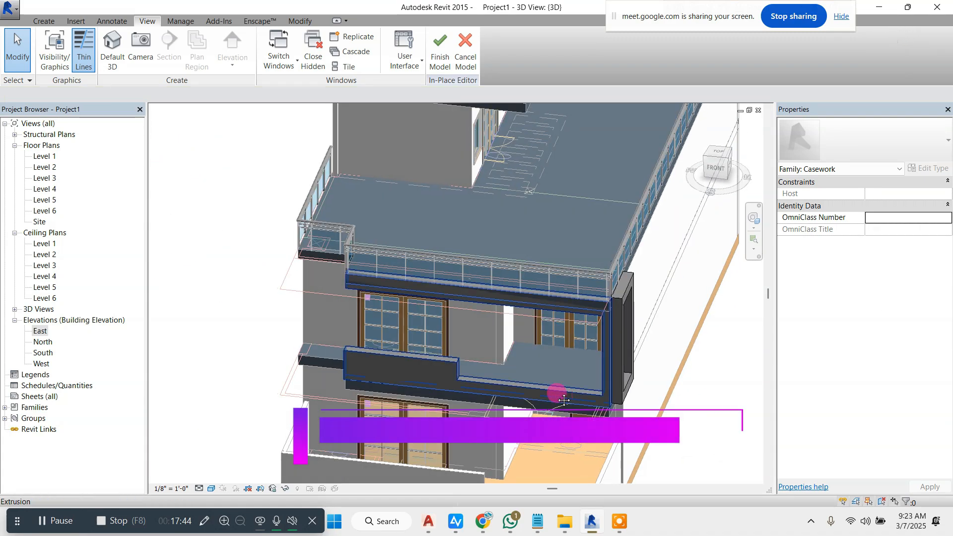
middle_click_drag(564, 400, 574, 320, "shift")
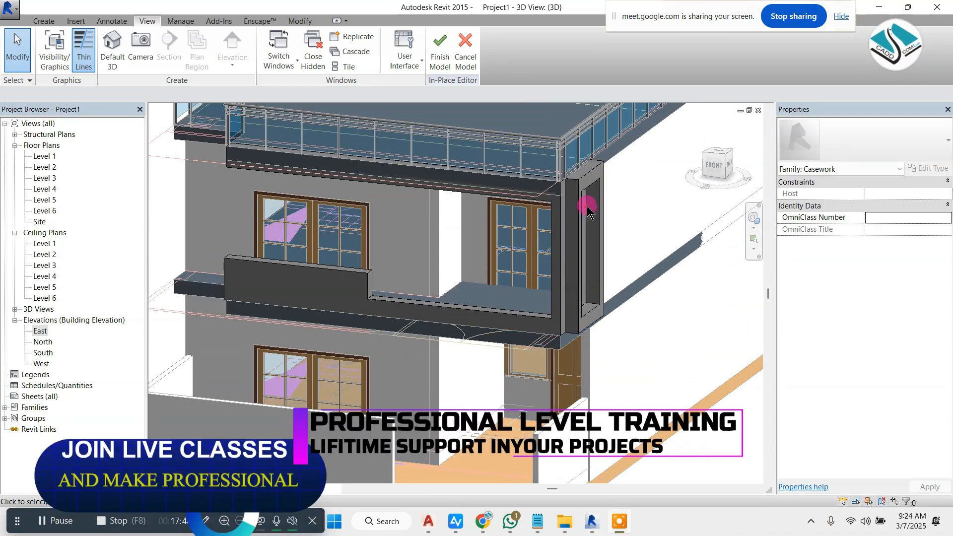
middle_click_drag(536, 209, 690, 213, "shift")
left_click(691, 214)
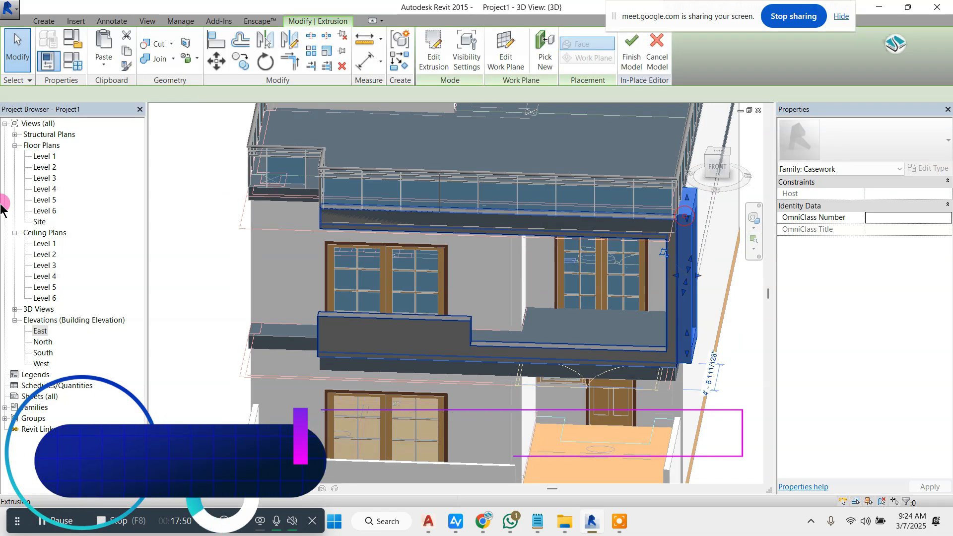
double_click(44, 167)
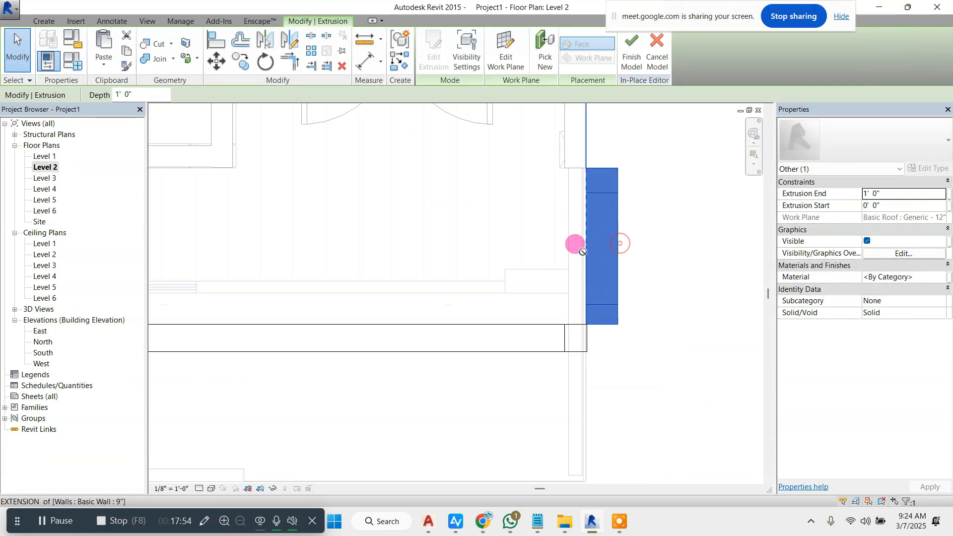
left_click_drag(575, 244, 565, 248)
key("Escape")
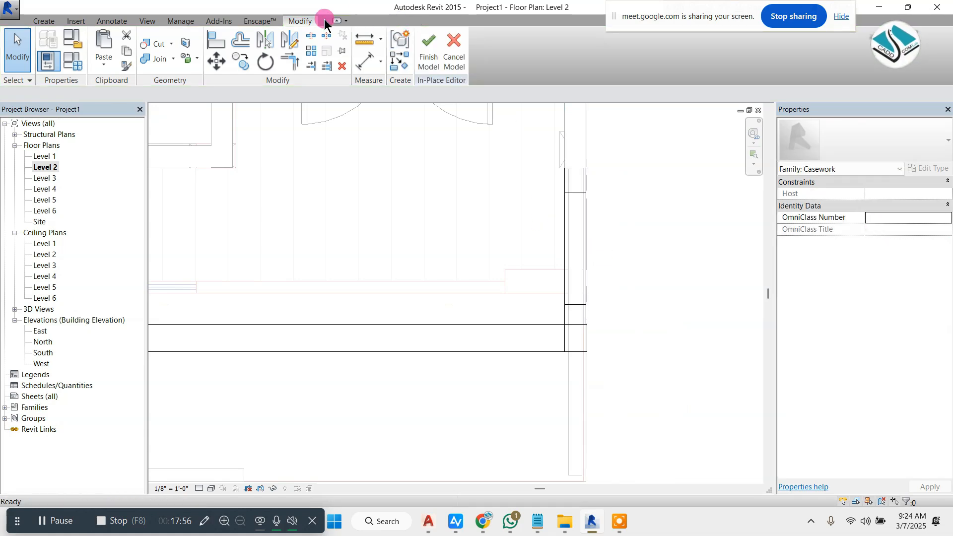
left_click(149, 21)
left_click(107, 44)
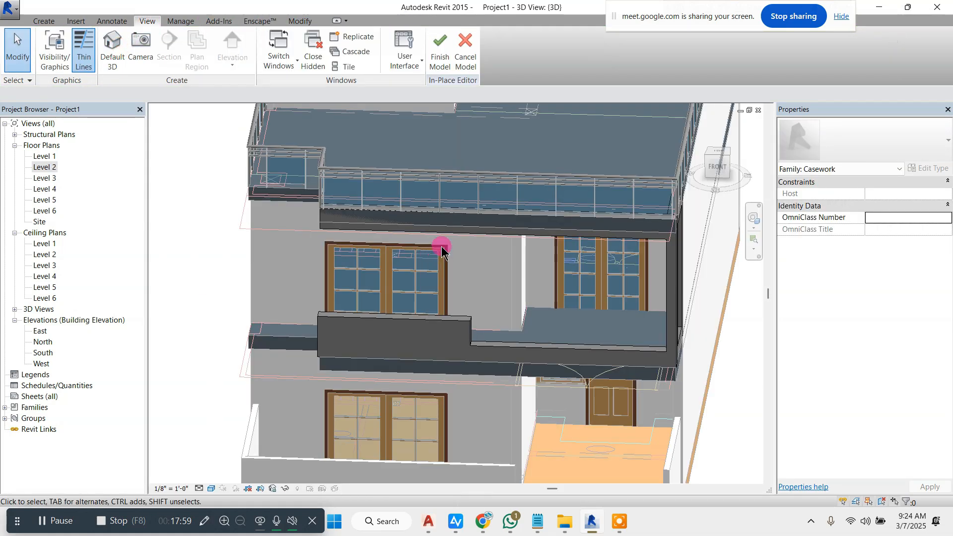
Step: Start a new extrusion in the South elevation with the edge face of the Generic - 12" balcony roof slab as work plane
scroll(442, 247, "down", 2)
middle_click_drag(589, 248, 556, 264, "shift")
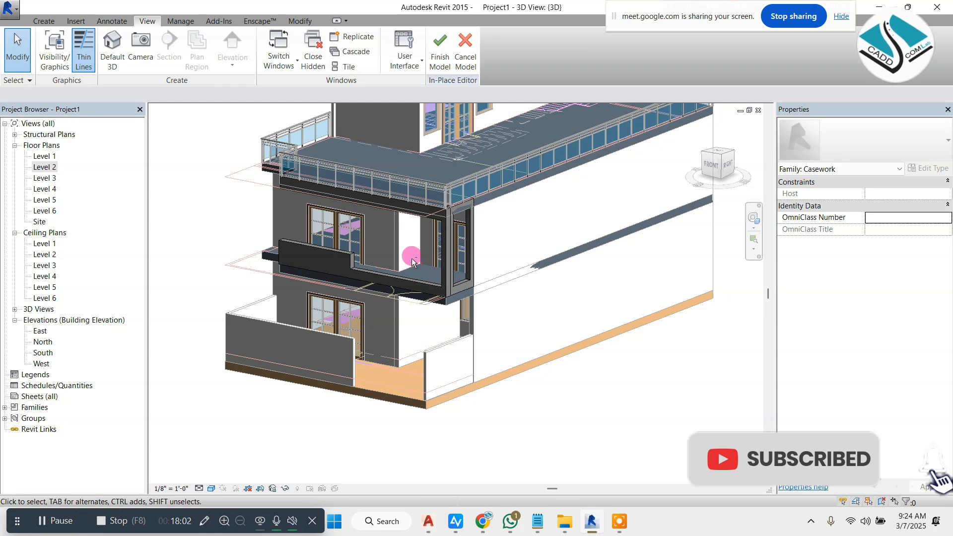
scroll(405, 234, "up", 3)
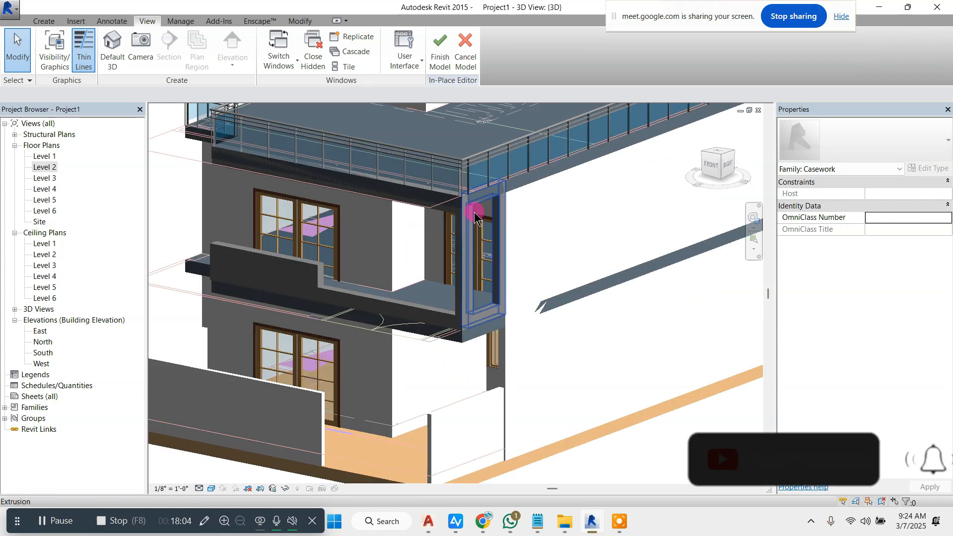
mouse_move(452, 219)
middle_mouse_down("shift")
mouse_move(553, 210)
mouse_move(540, 201)
mouse_move(339, 222)
mouse_move(467, 213)
mouse_move(463, 204)
middle_mouse_up("shift")
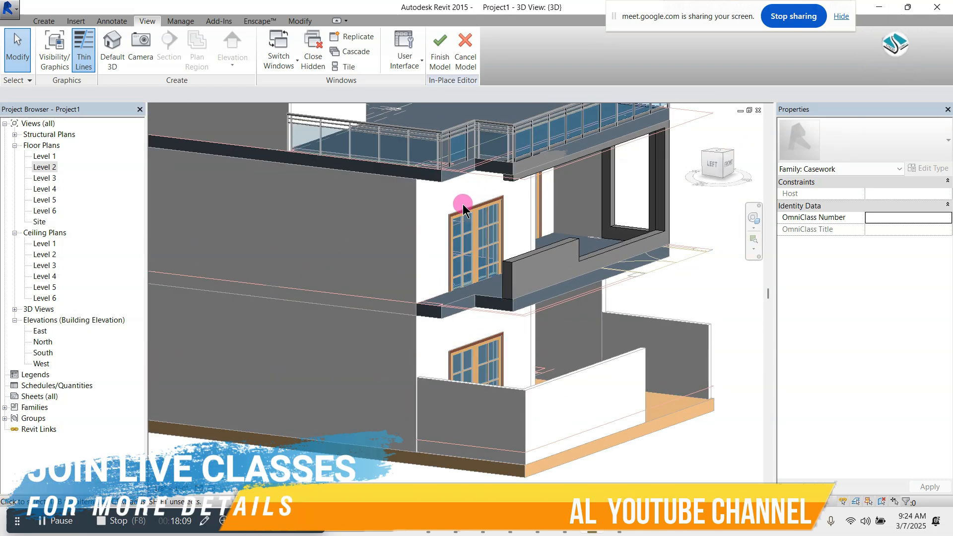
double_click(43, 354)
scroll(397, 255, "down", 3)
scroll(302, 160, "up", 4)
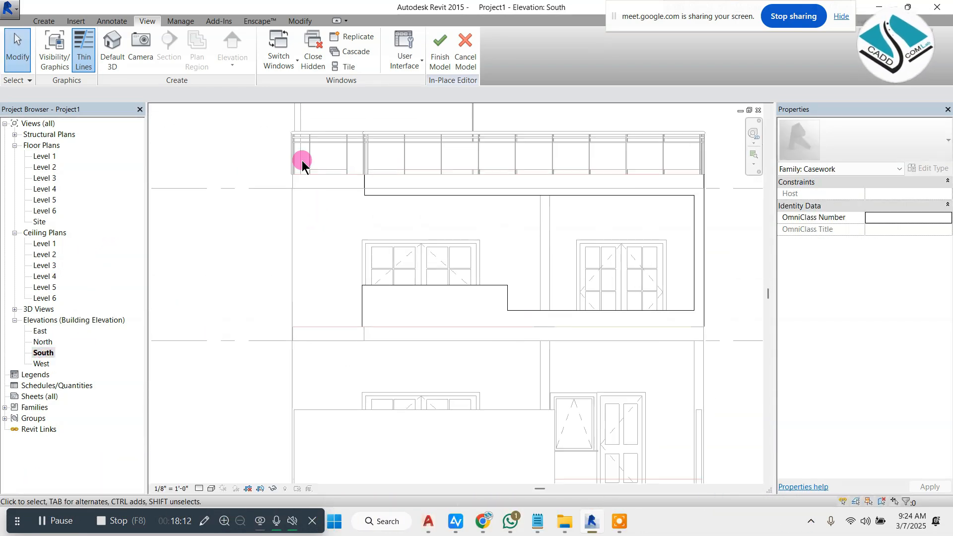
left_click(45, 22)
left_click(119, 67)
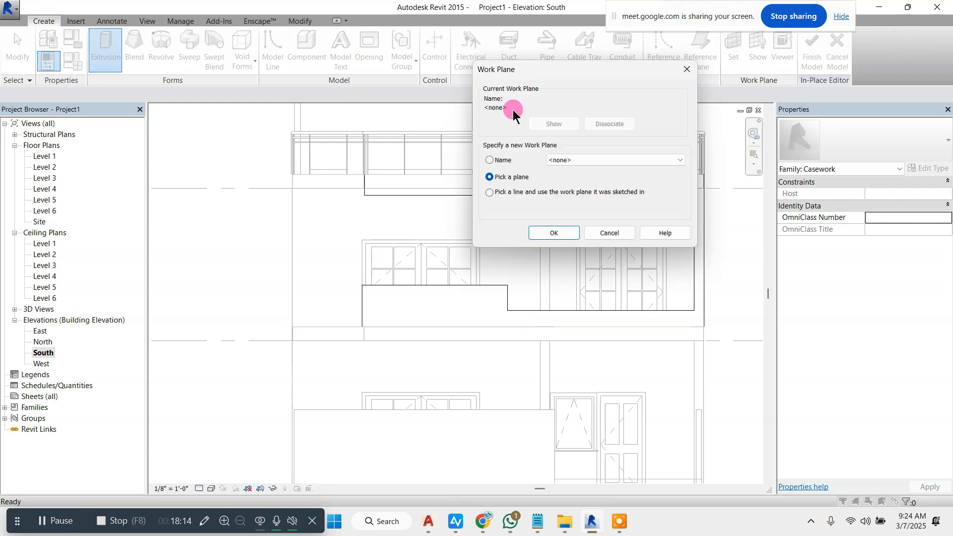
left_click(553, 233)
scroll(333, 216, "up", 1)
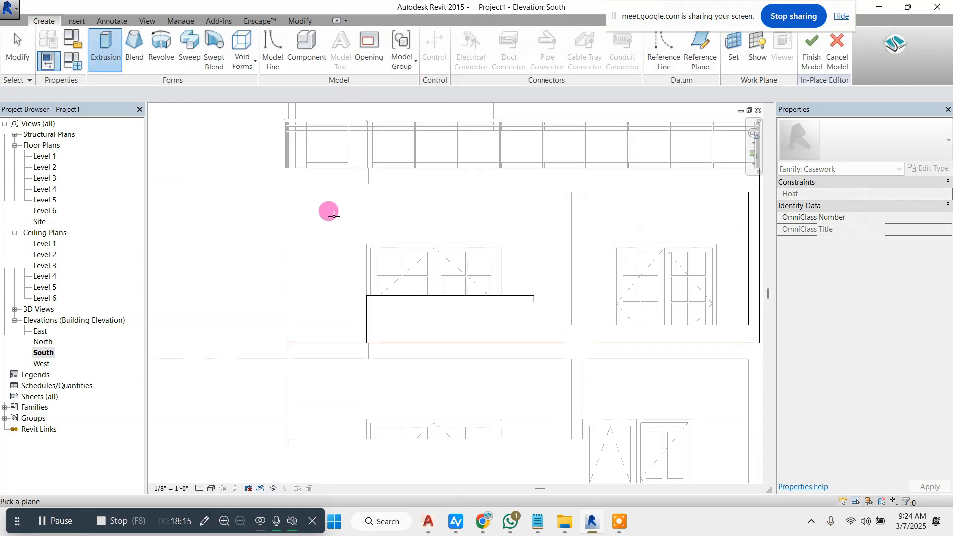
left_click(286, 351)
Step: Sketch a narrow vertical strip 10'-0" tall near the facade's outer corner, from the Level 3 line down to the slab's top edge
scroll(291, 199, "up", 1)
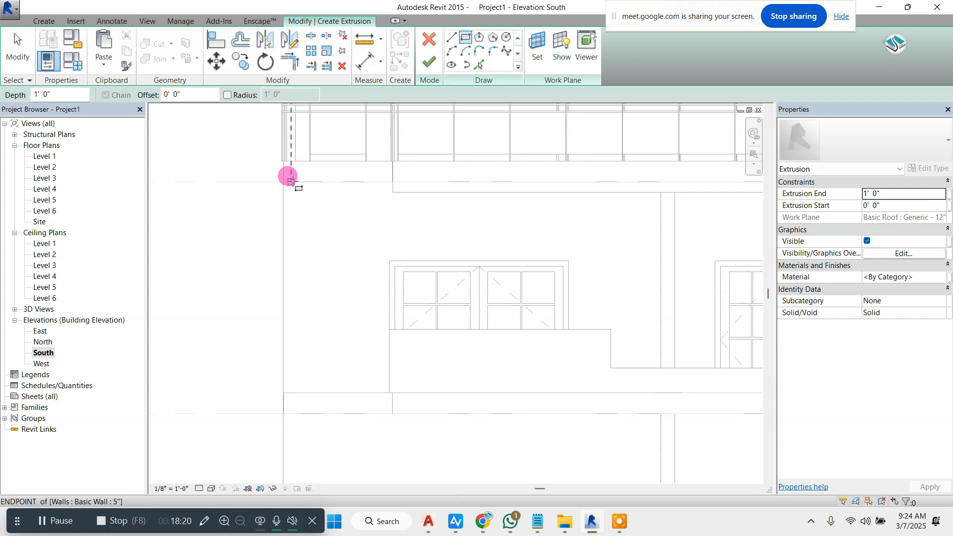
left_click(293, 182)
scroll(292, 399, "up", 3)
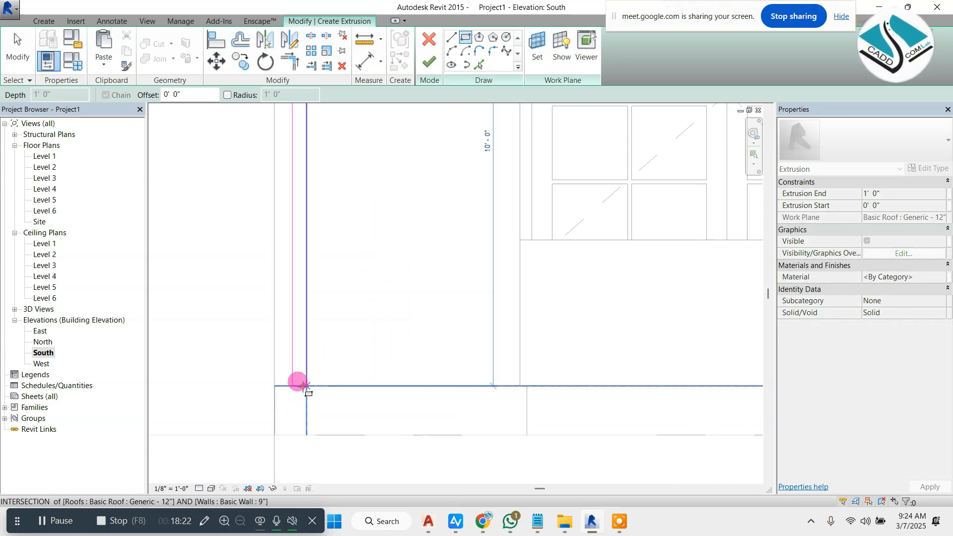
left_click(304, 387)
scroll(351, 336, "down", 3)
key("Escape")
Step: Copy the strip five times sideways towards the parapet, stepping most copies about 9" apart
left_click_drag(308, 157, 364, 388)
left_click(241, 62)
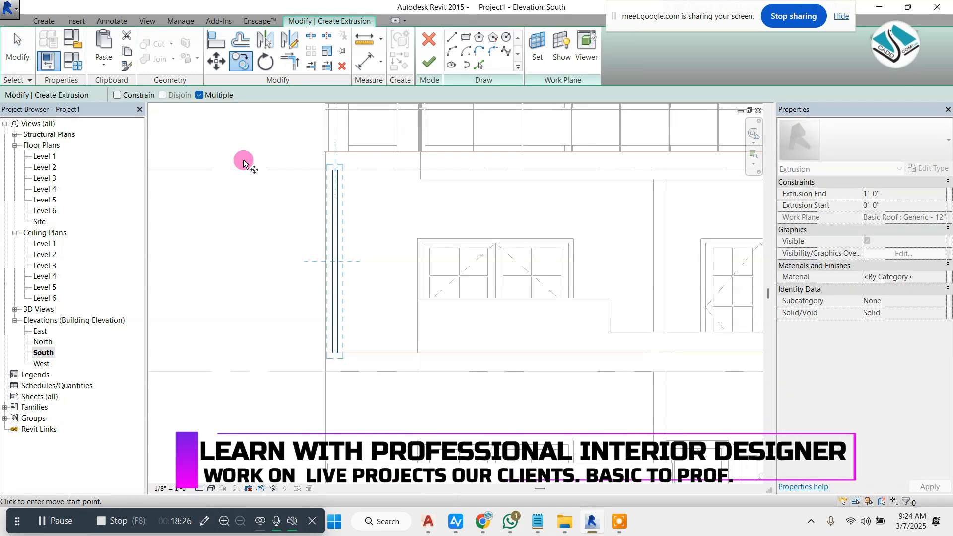
scroll(353, 367, "up", 3)
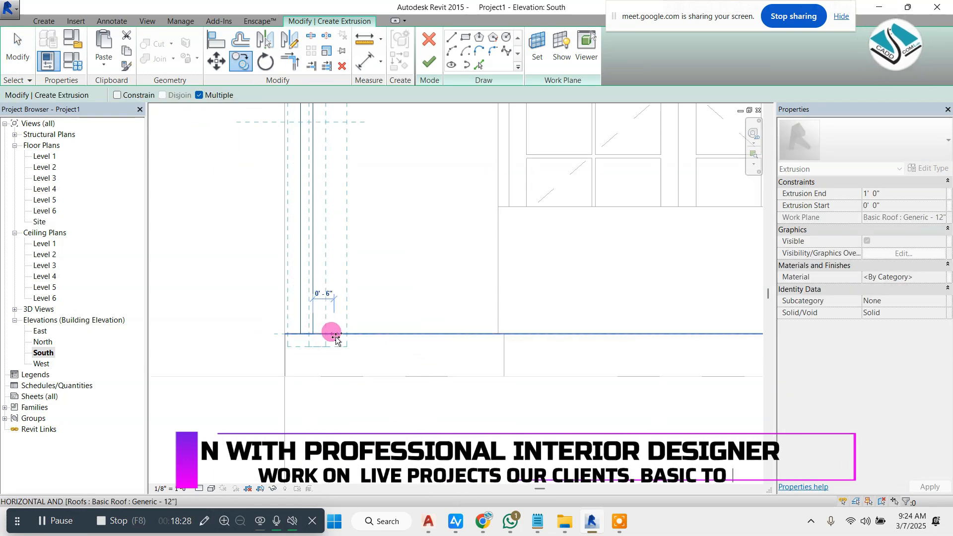
left_click(337, 333)
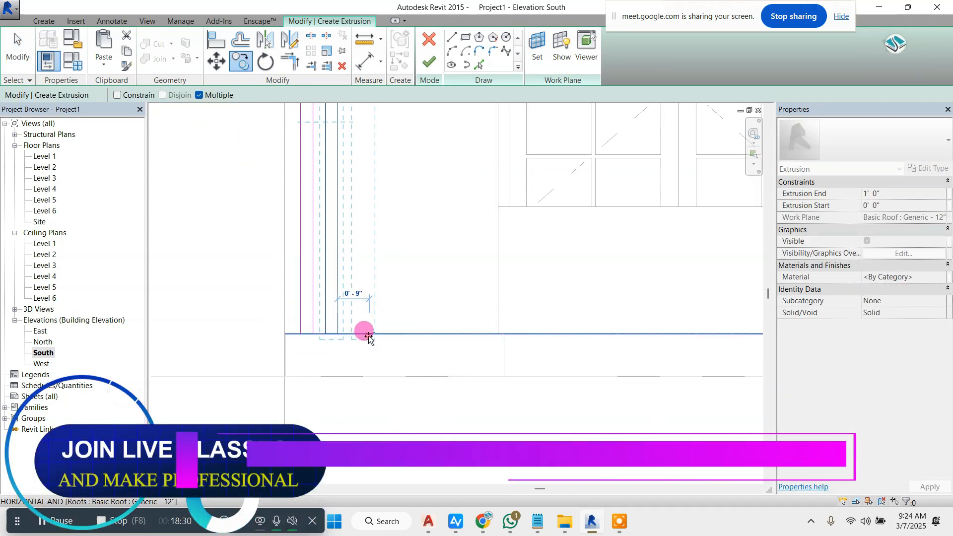
left_click(369, 334)
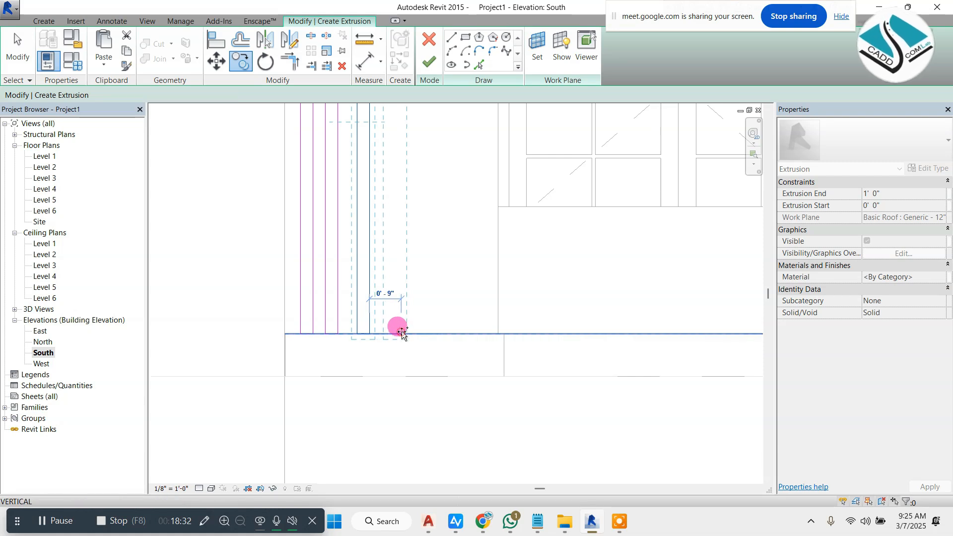
left_click(402, 334)
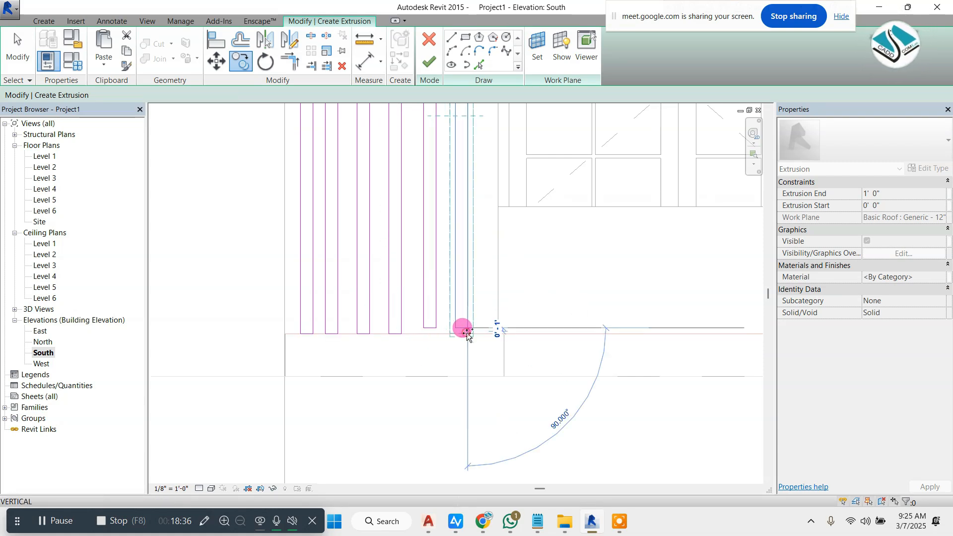
key("Escape")
scroll(427, 367, "down", 5)
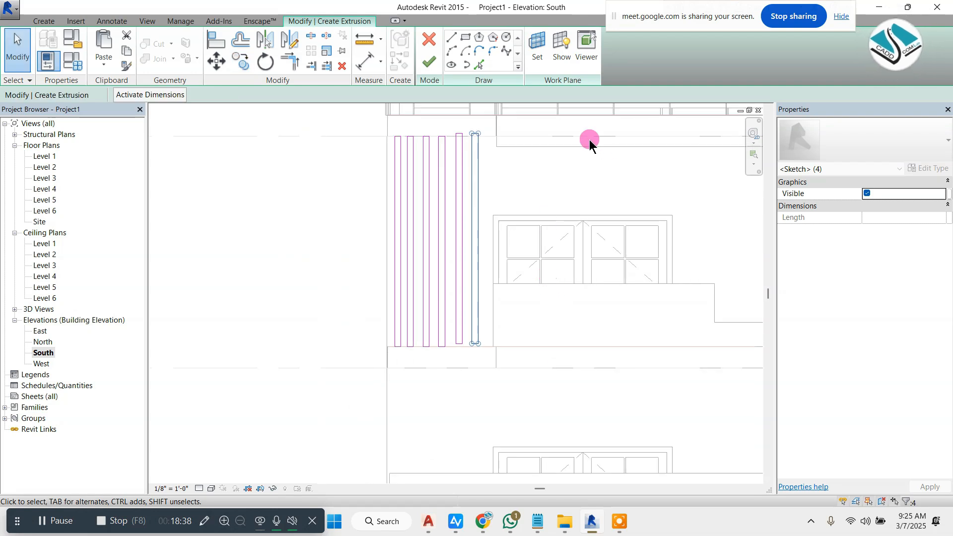
Step: Lower the last two strips to line up with the others, finish the 1'-0" deep extrusion and show it in 3D
left_click_drag(456, 362, 456, 360)
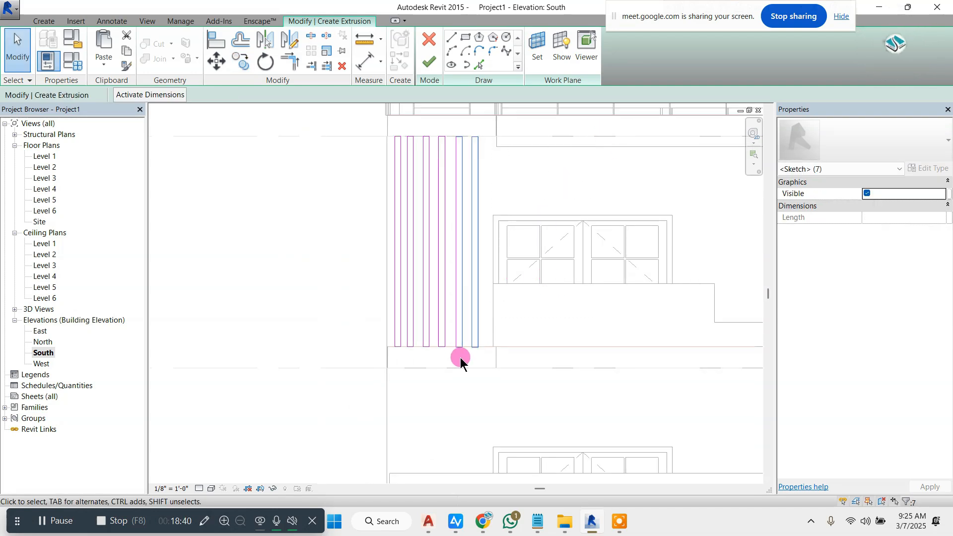
key("Left")
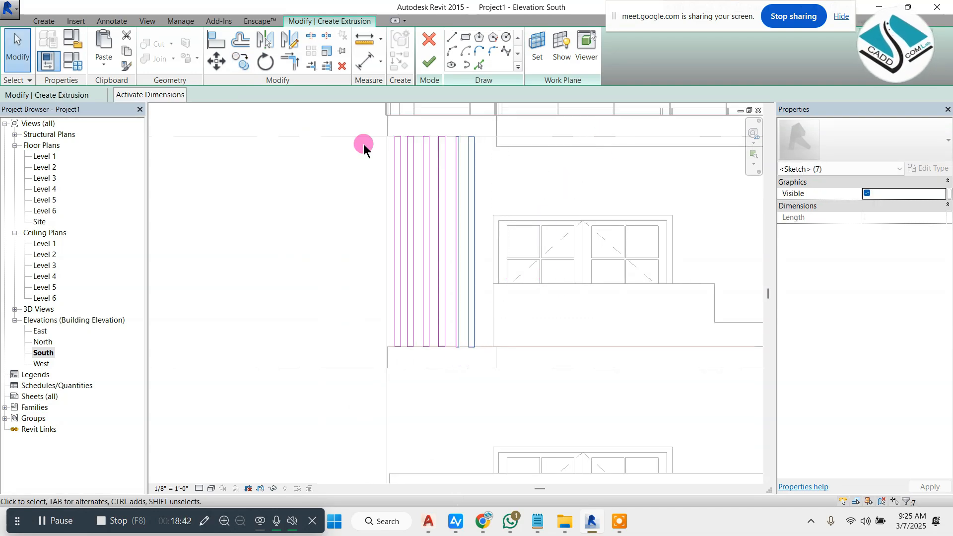
key("Right")
key("Escape")
left_click(429, 62)
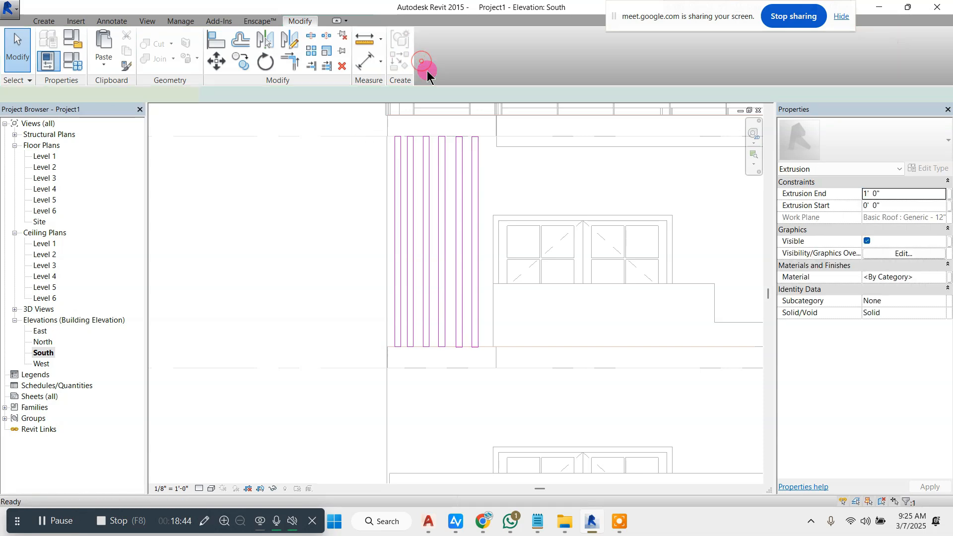
left_click(148, 21)
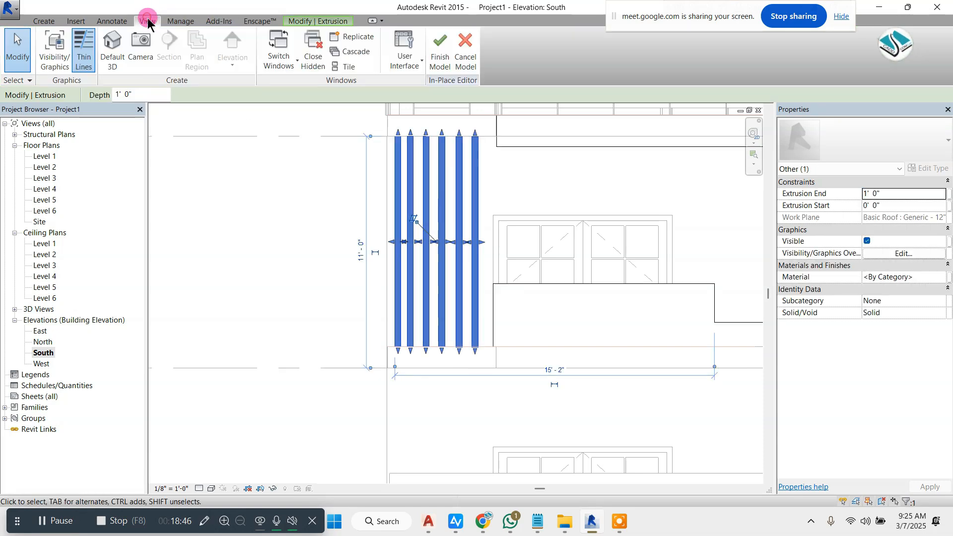
left_click(112, 50)
scroll(486, 277, "down", 2)
scroll(394, 204, "up", 5)
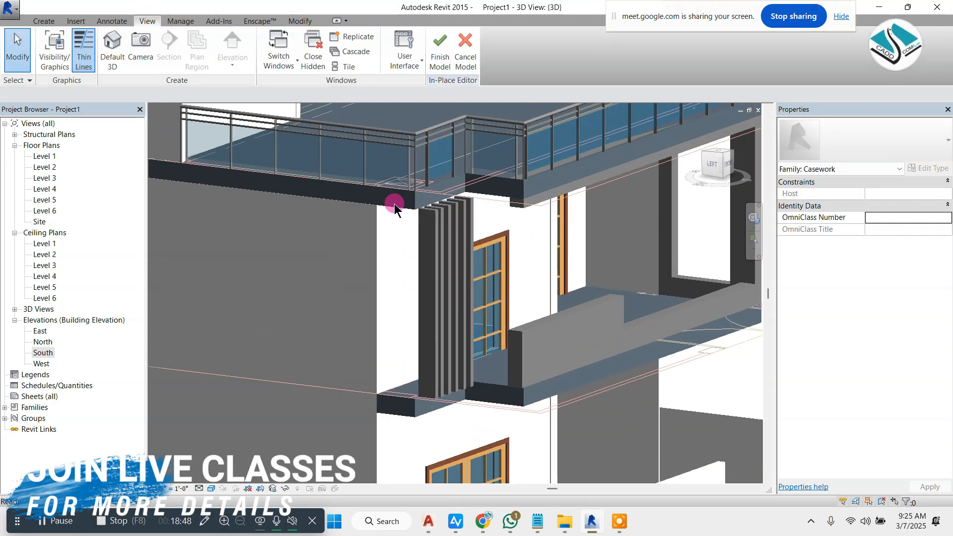
Step: In the Level 2 plan, stretch the strips back inside the slab edge so they extend about 6 1/2" inward
double_click(44, 167)
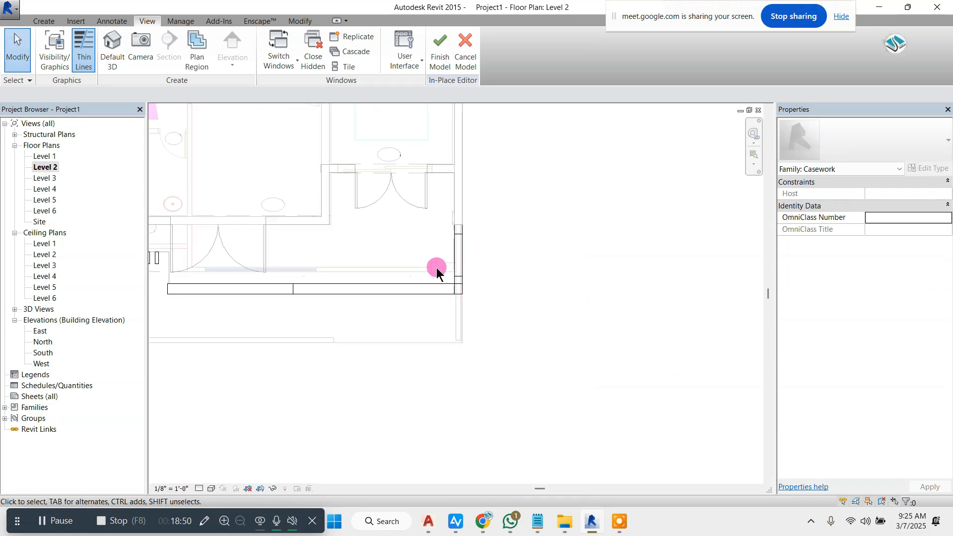
scroll(300, 265, "down", 1)
scroll(350, 246, "up", 4)
left_click(347, 296)
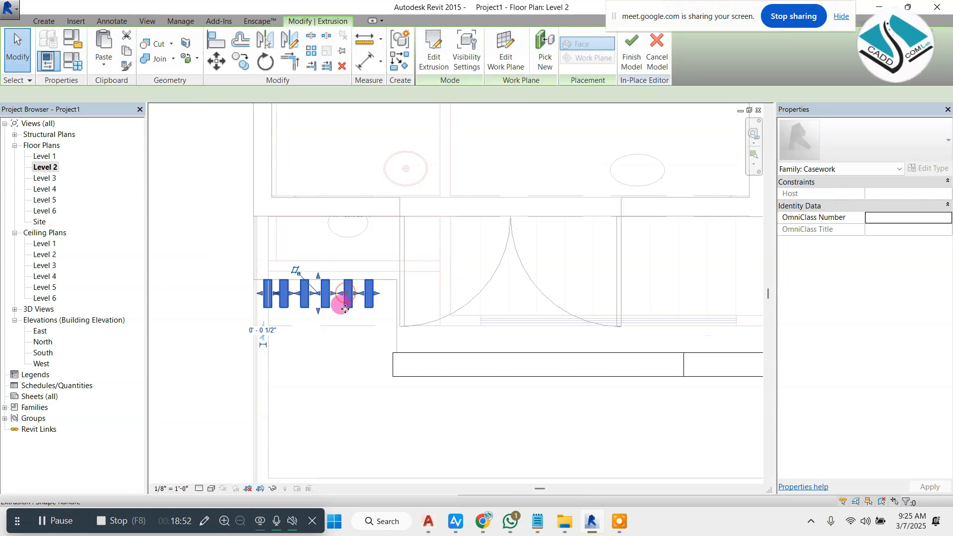
left_click(322, 311)
mouse_move(320, 286)
left_mouse_down()
mouse_move(319, 257)
mouse_move(317, 270)
left_mouse_up()
scroll(320, 268, "up", 2)
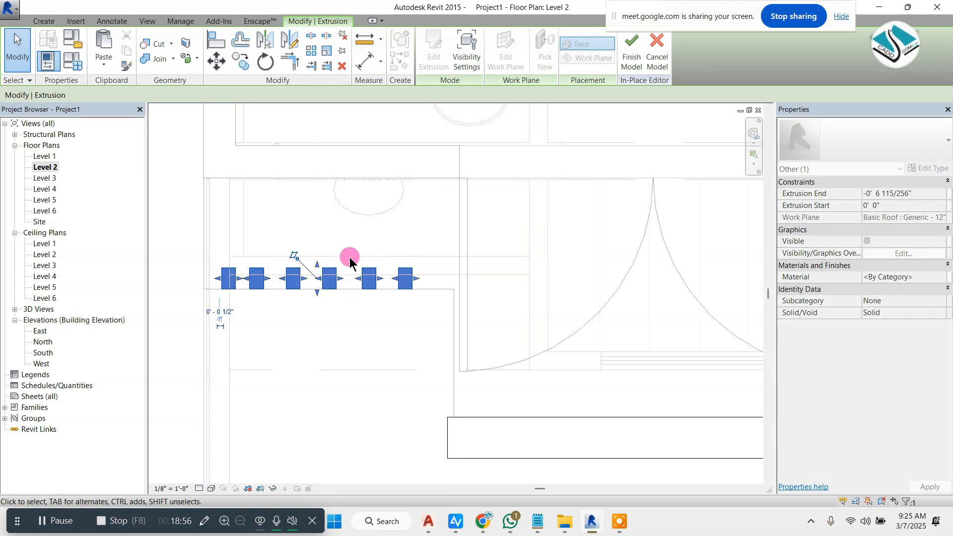
key("Escape")
Step: Examine the vertical strips and the stepped balcony frame in the 3D view
left_click(173, 24)
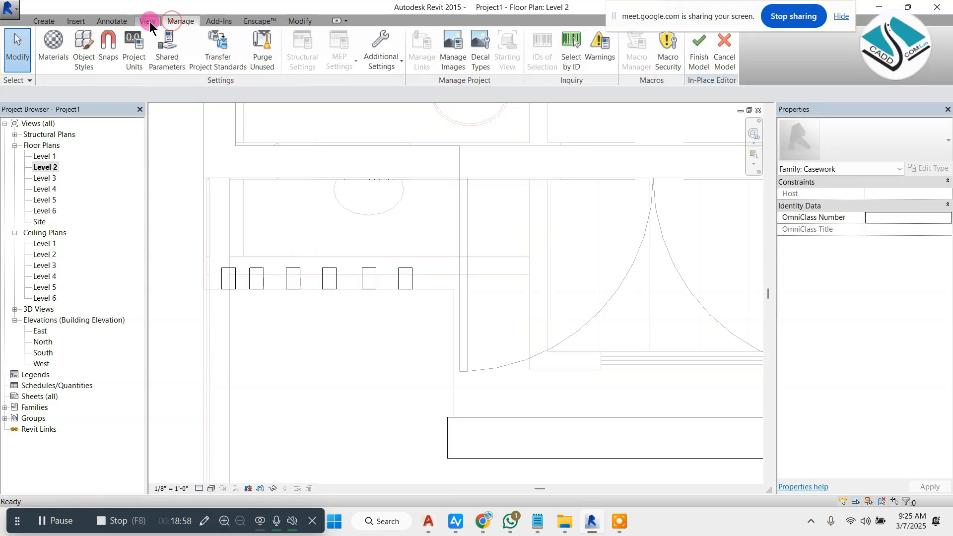
left_click(148, 20)
left_click(114, 50)
scroll(491, 264, "up", 5)
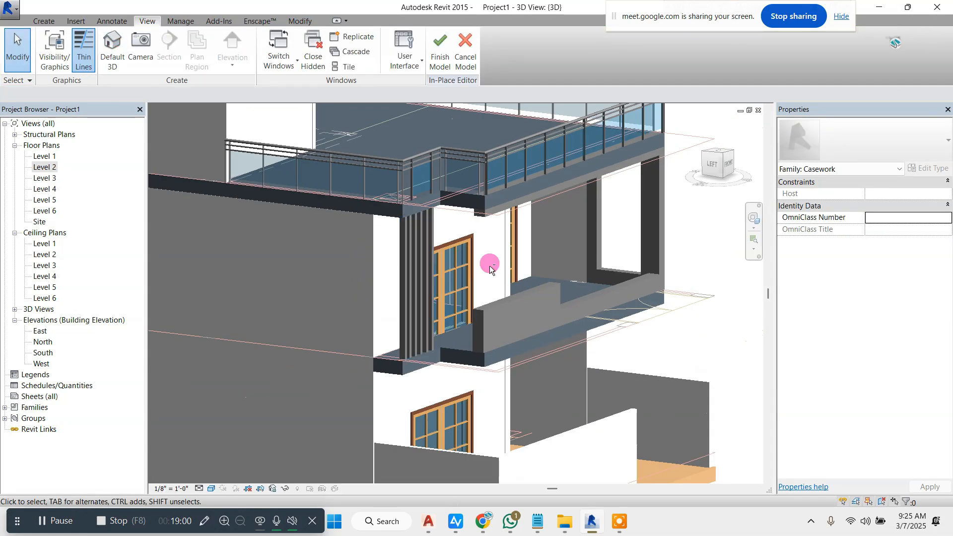
scroll(427, 296, "up", 2)
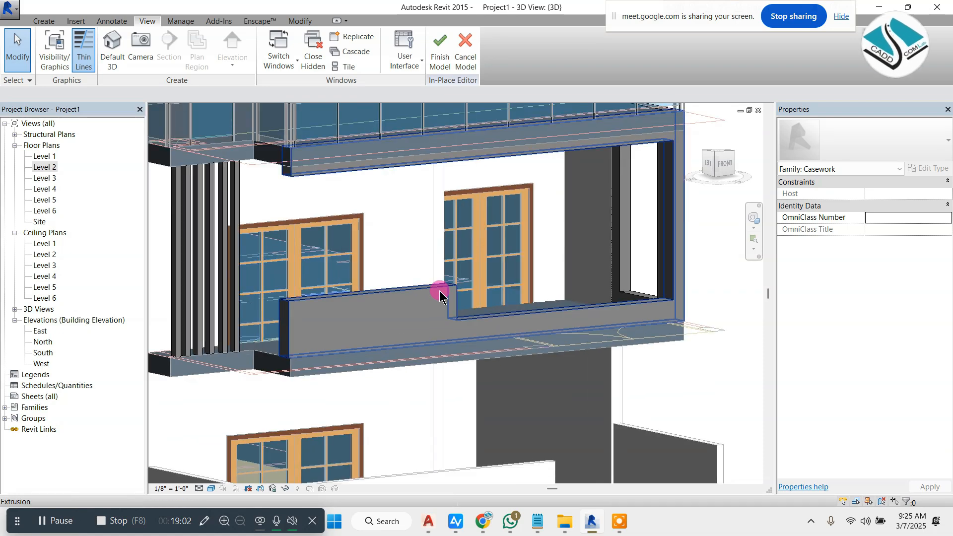
scroll(348, 271, "down", 2)
scroll(565, 155, "up", 2)
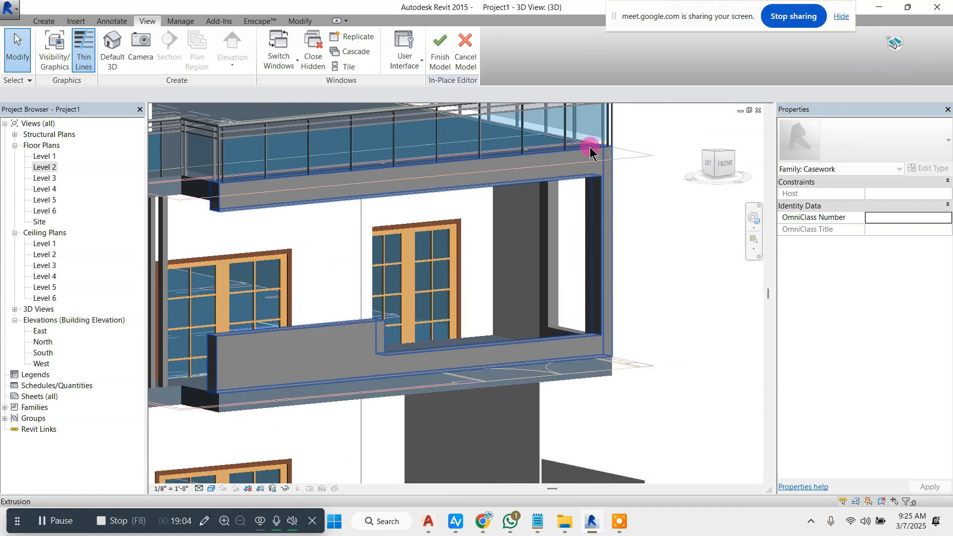
scroll(529, 198, "down", 1)
scroll(528, 198, "down", 3)
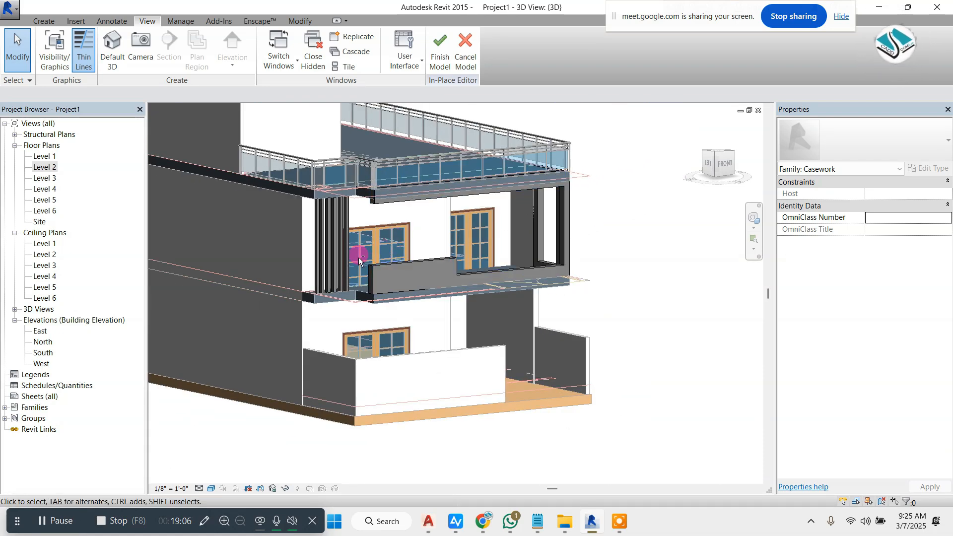
scroll(365, 246, "up", 2)
scroll(382, 239, "down", 1)
Step: Orbit the 3D view to the house's front and finish the in-place model
mouse_move(530, 260)
middle_mouse_down("shift")
mouse_move(428, 248)
mouse_move(372, 260)
mouse_move(537, 271)
middle_mouse_up("shift")
middle_click_drag(326, 236, 557, 235, "shift")
scroll(561, 238, "up", 2)
left_click(445, 52)
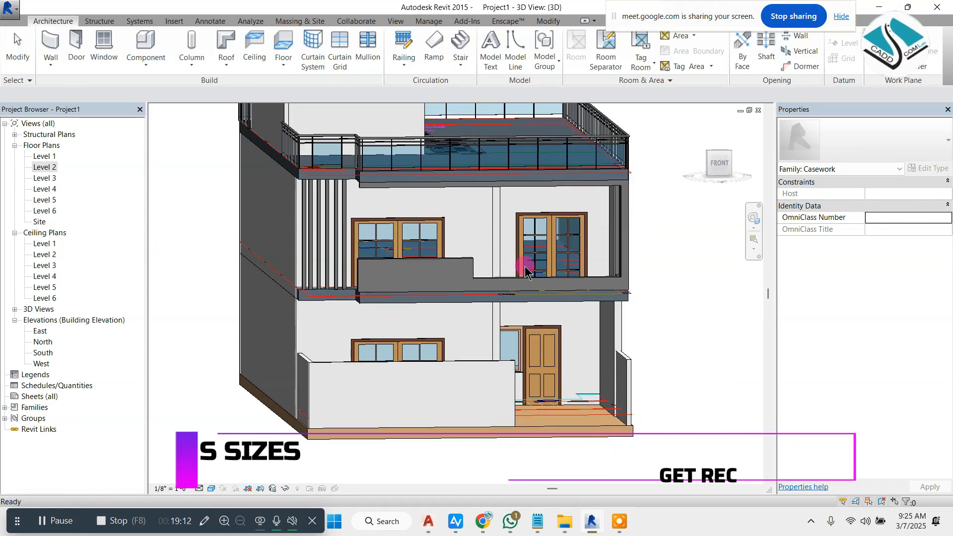
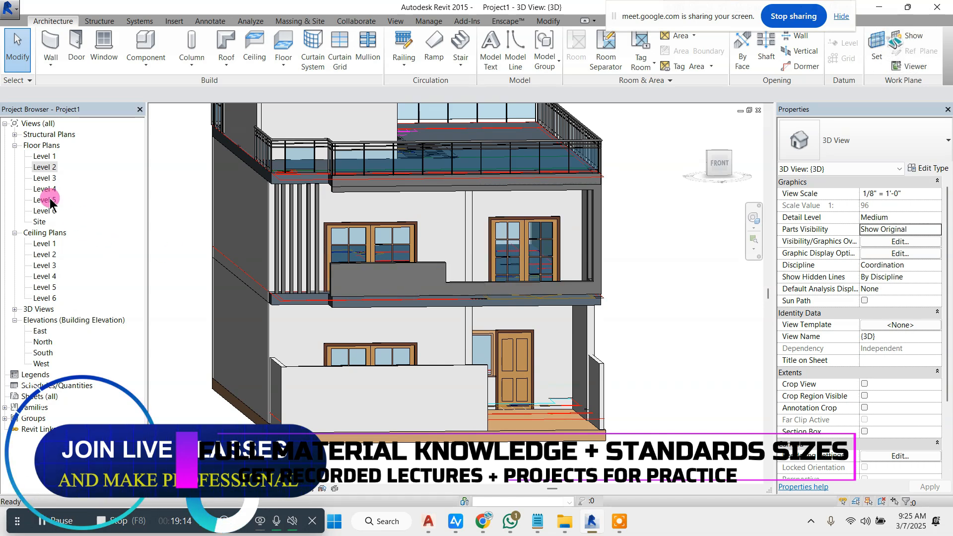
double_click(45, 166)
scroll(223, 229, "down", 4)
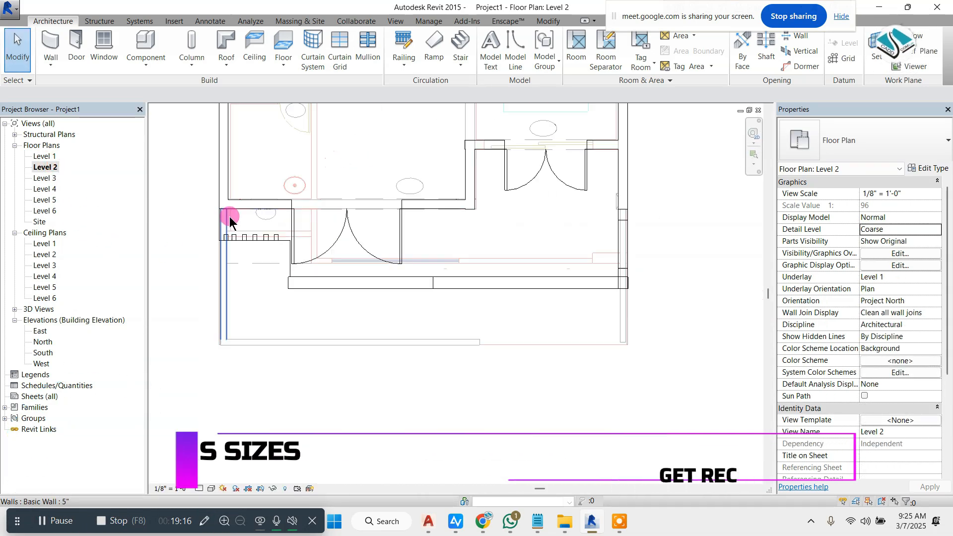
scroll(507, 283, "up", 1)
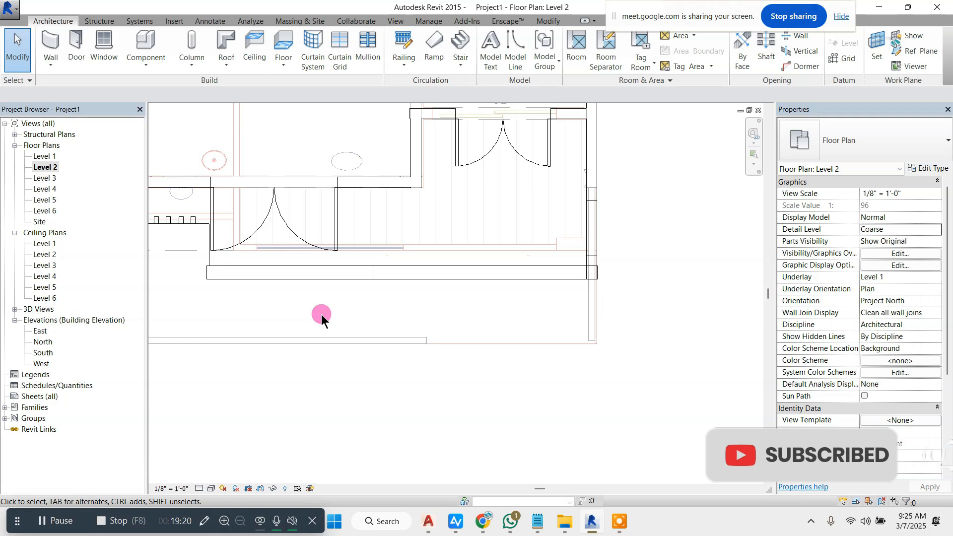
Step: In the South elevation, shorten the Level 3, Level 4 and Level 5 lines so their heads sit closer to the house
double_click(44, 352)
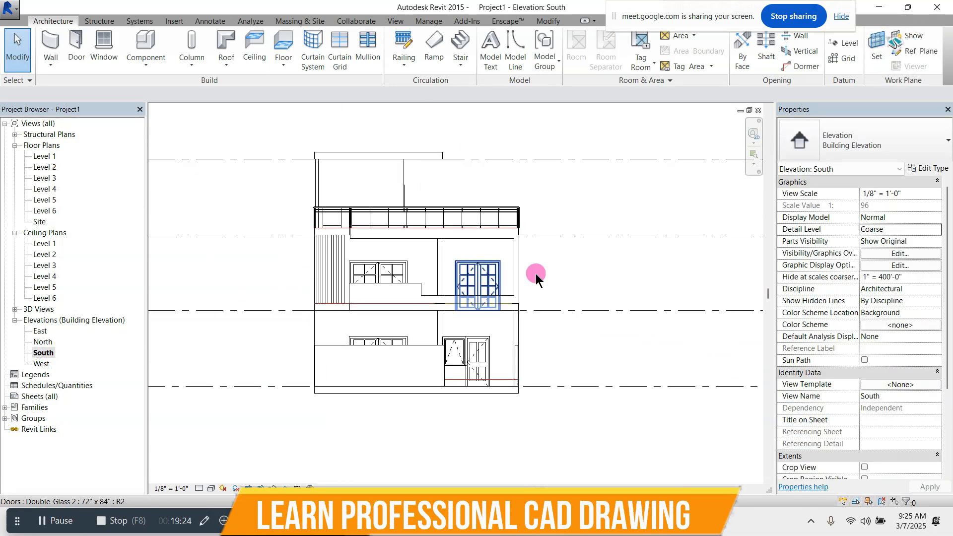
scroll(536, 273, "up", 2)
scroll(366, 273, "down", 4)
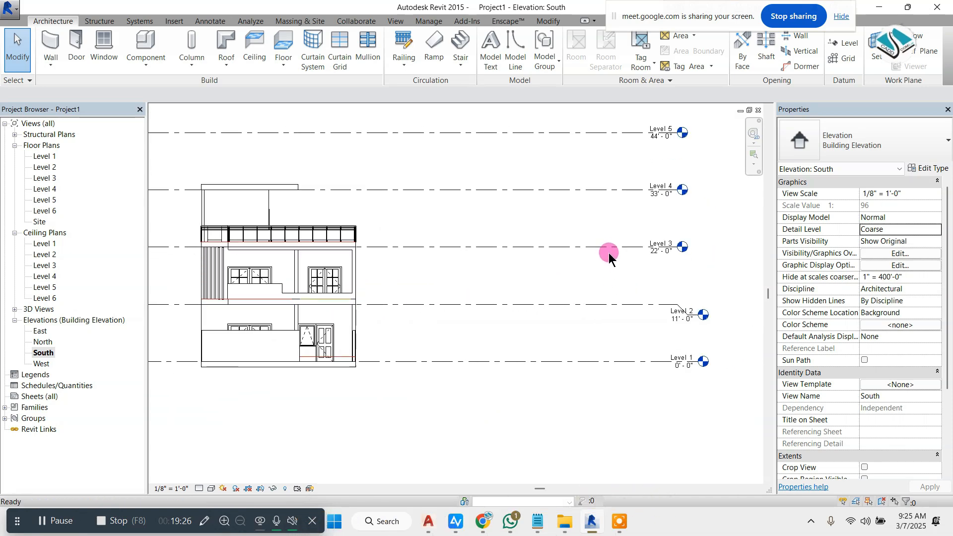
left_click(609, 250)
left_click_drag(617, 247, 516, 247)
Step: Shorten the Level 1 and Level 2 lines to bring their heads in line with the upper level heads
left_click(616, 303)
left_click(629, 305)
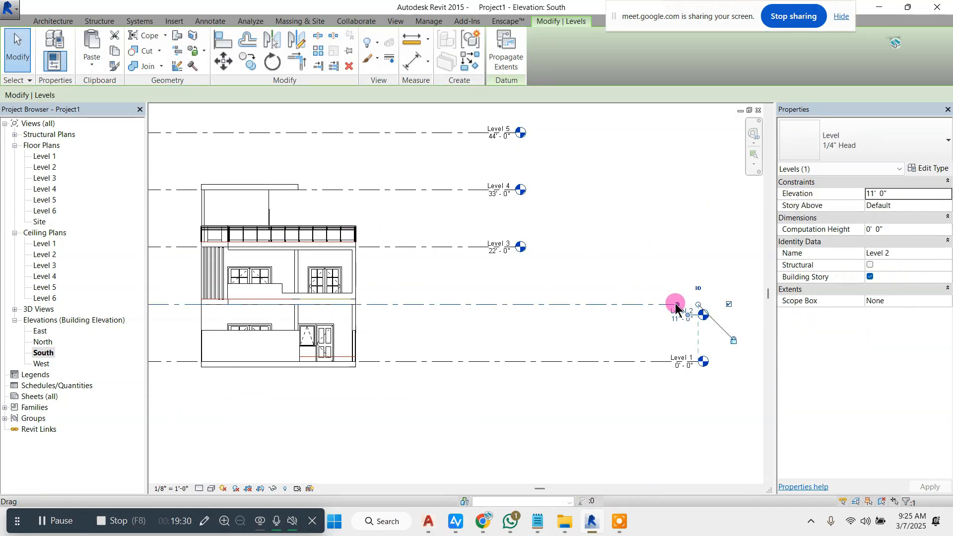
left_click_drag(658, 308, 506, 292)
scroll(319, 296, "up", 2)
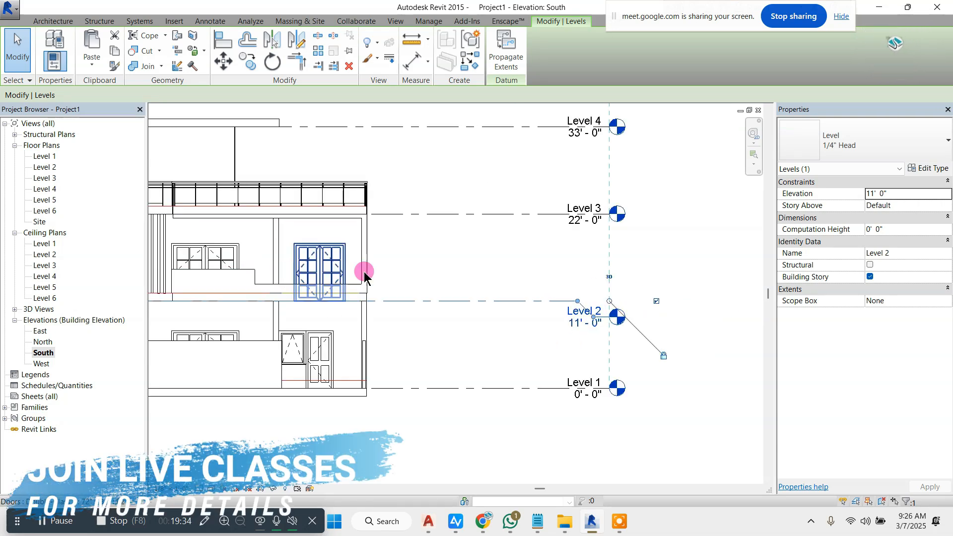
Step: On the Level 2 plan, sketch and finish a straight railing about 13' 6" long along the lower part of the stepped balcony frame
left_click(551, 261)
scroll(552, 260, "down", 2)
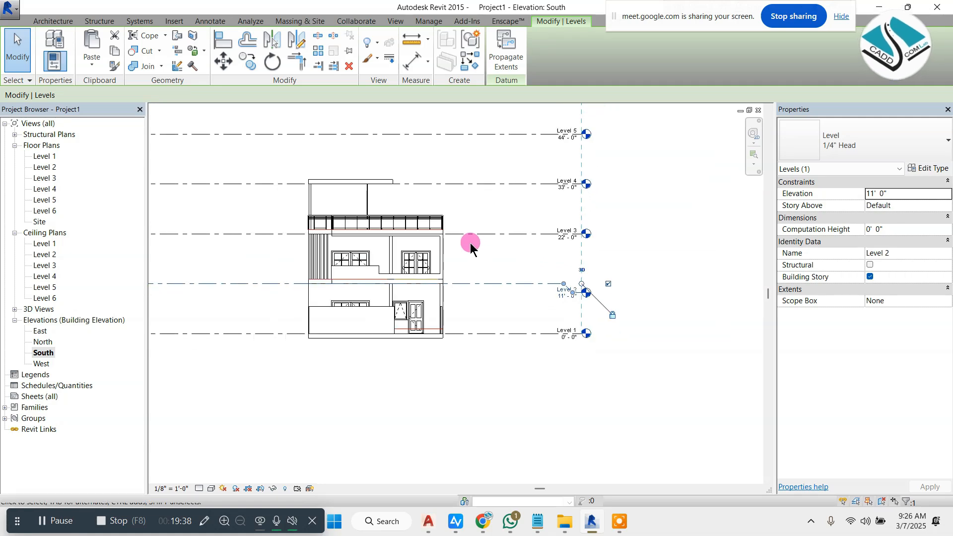
scroll(427, 214, "up", 1)
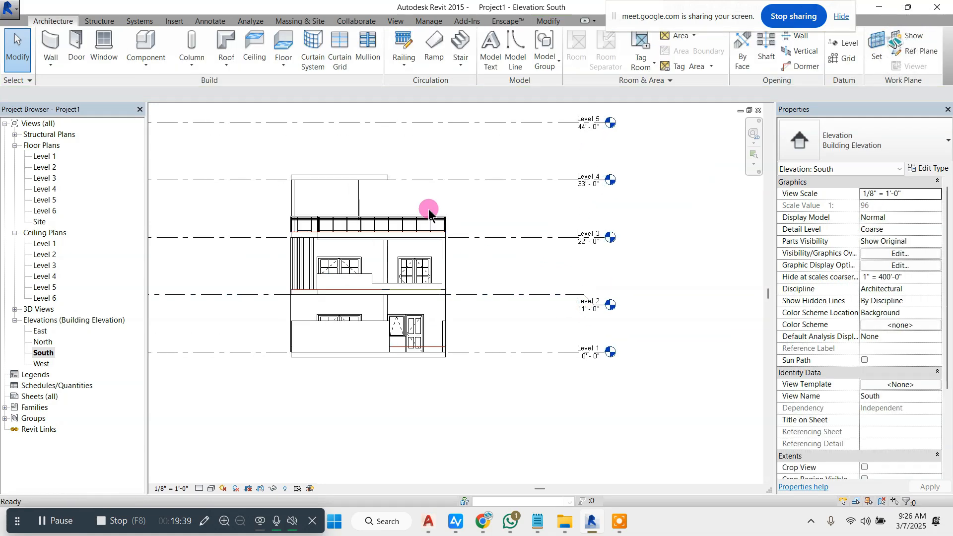
double_click(44, 167)
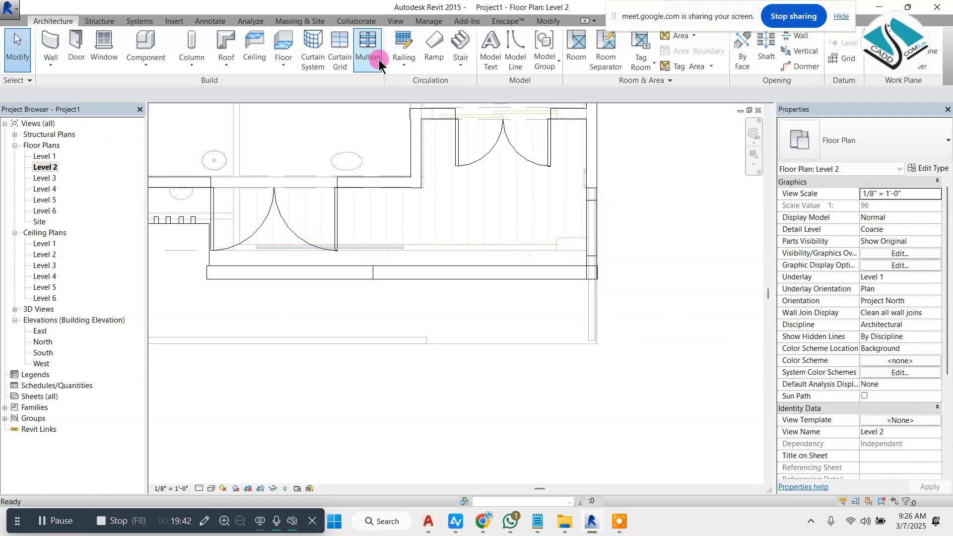
left_click(405, 40)
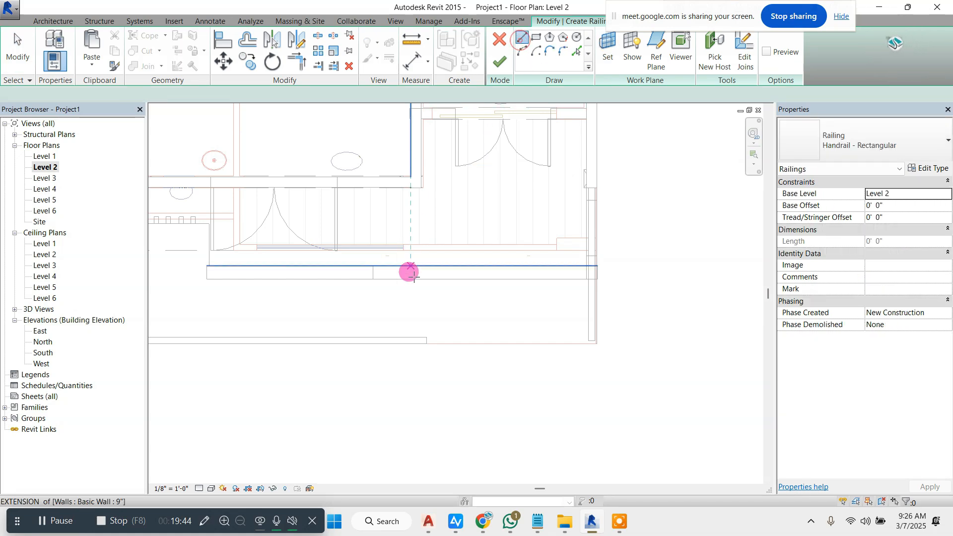
scroll(413, 276, "up", 2)
left_click(343, 269)
scroll(343, 269, "down", 2)
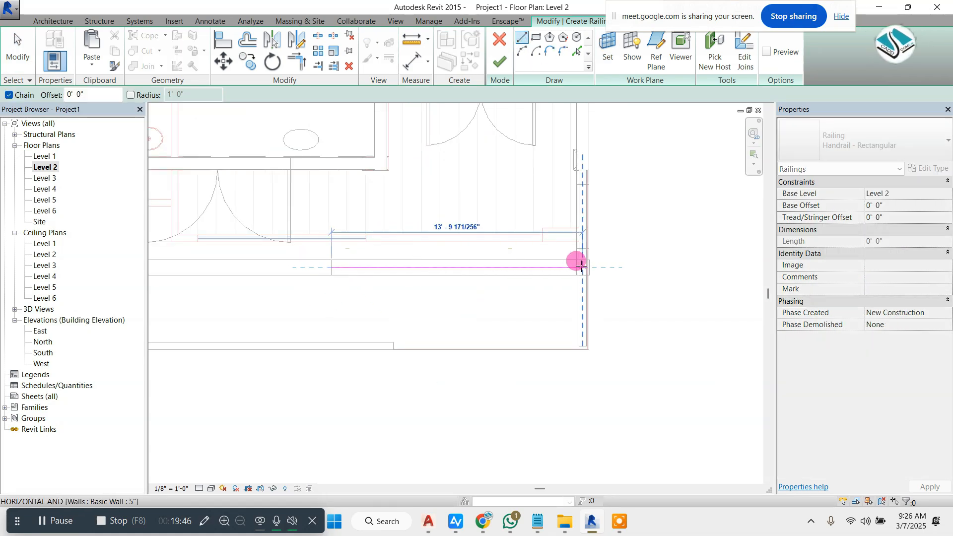
left_click(578, 267)
left_click(500, 61)
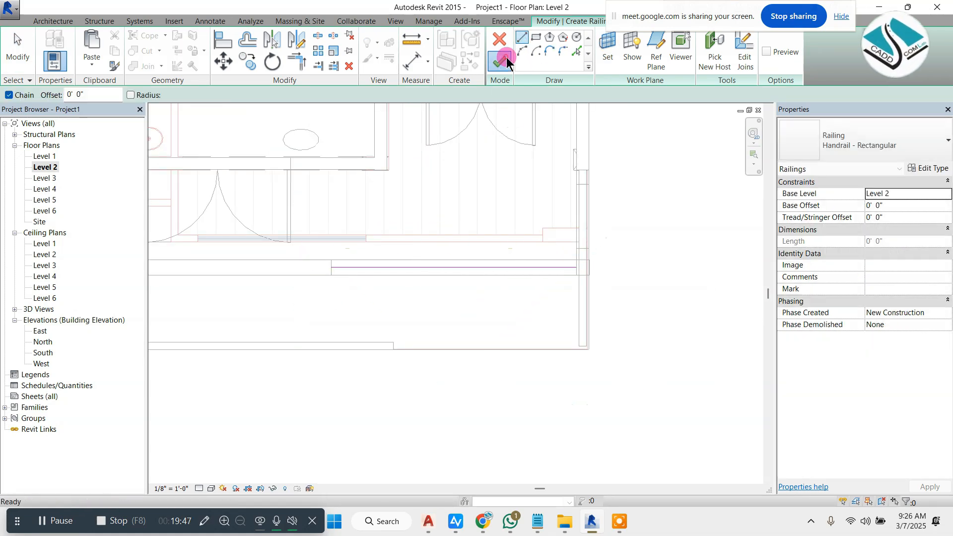
Step: In the 3D view, change the new balcony railing's type to Glass Panel - Bottom Fill
left_click(396, 20)
left_click(356, 48)
scroll(557, 279, "up", 3)
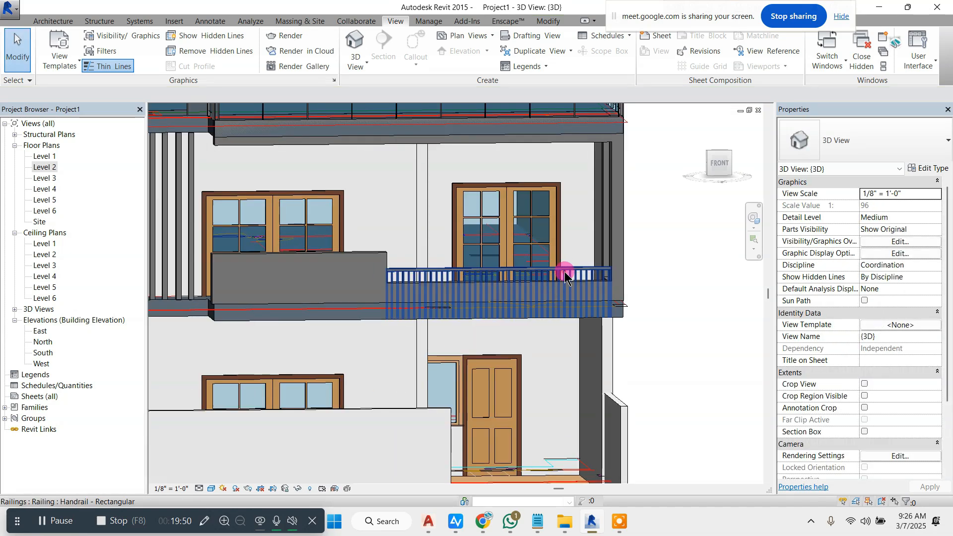
left_click(566, 272)
left_click(895, 141)
left_click(868, 190)
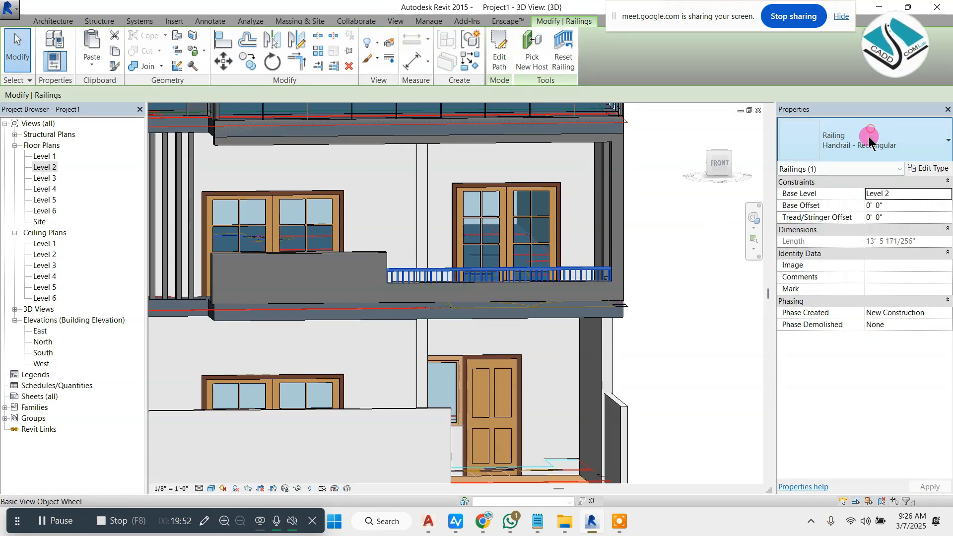
left_click(871, 141)
left_click(852, 185)
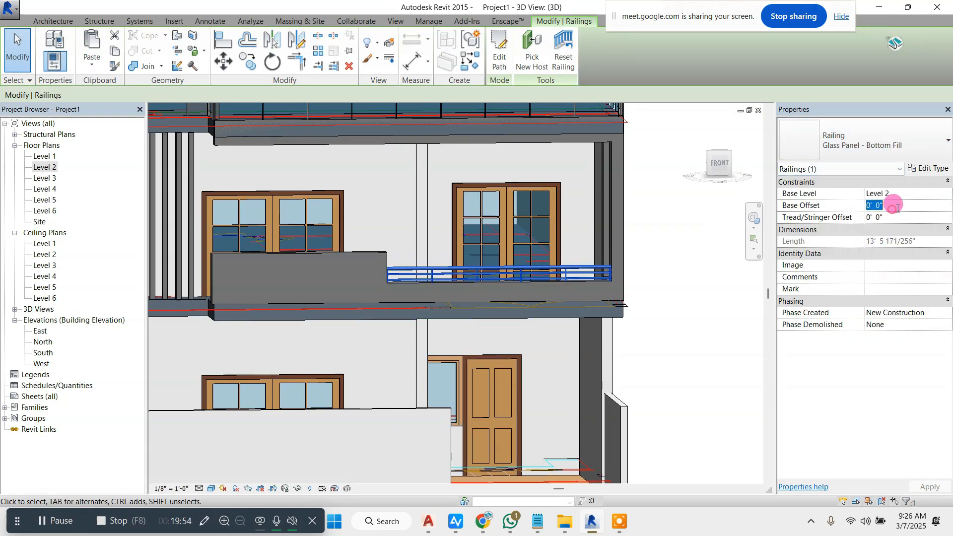
Step: Set the glass railing's base offset to 2' 0" and inspect it on the balcony from the front-left side
type("3")
key("Return")
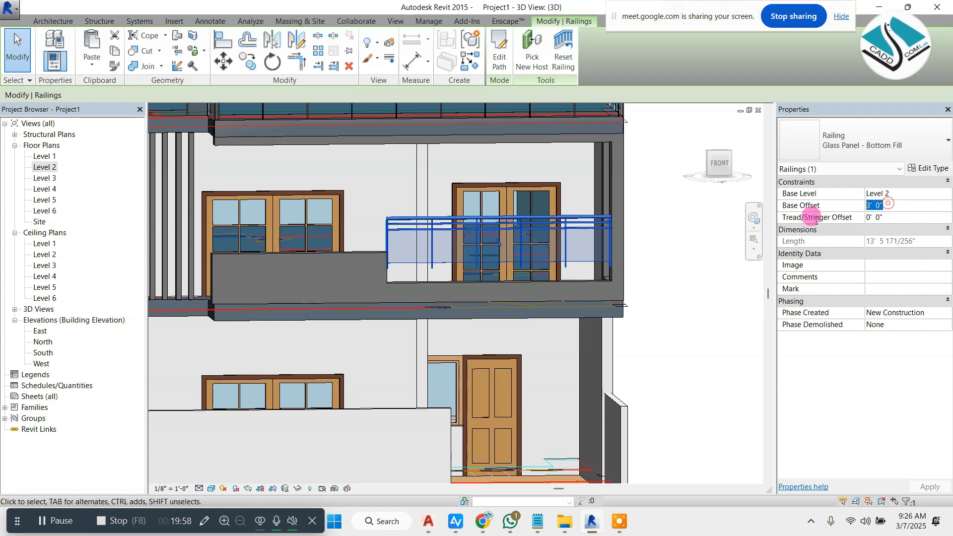
key("Return")
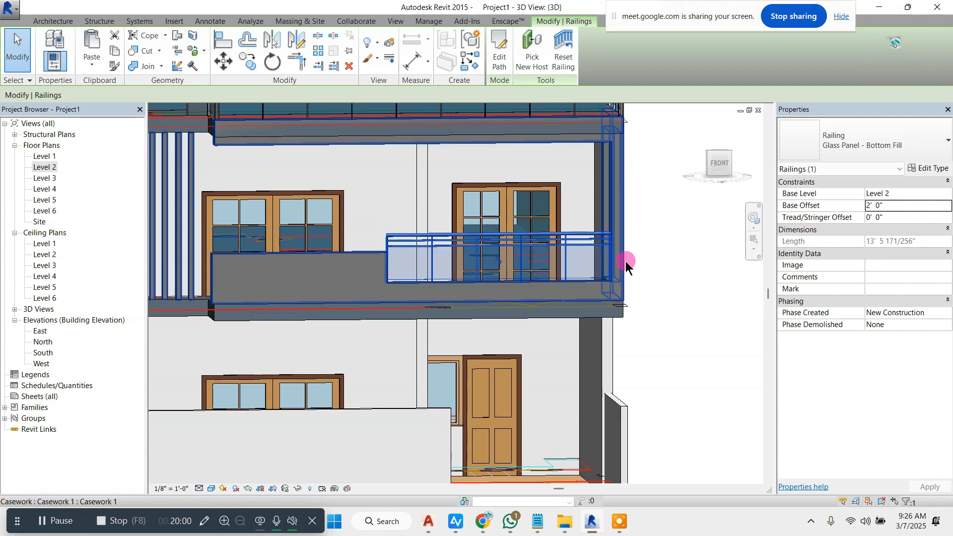
left_click(702, 309)
scroll(446, 268, "down", 2)
middle_click_drag(408, 279, 509, 251, "shift")
scroll(562, 260, "up", 2)
scroll(379, 234, "down", 3)
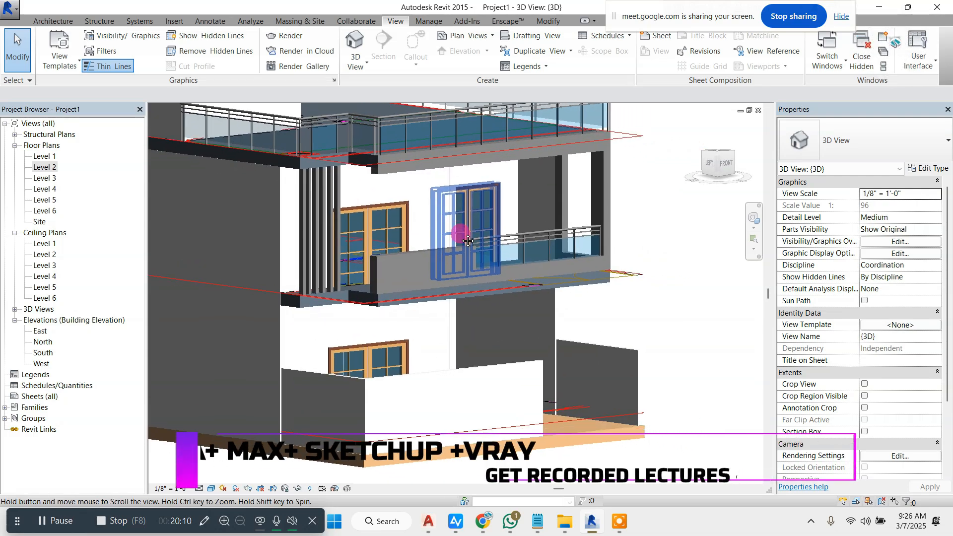
scroll(424, 328, "up", 3)
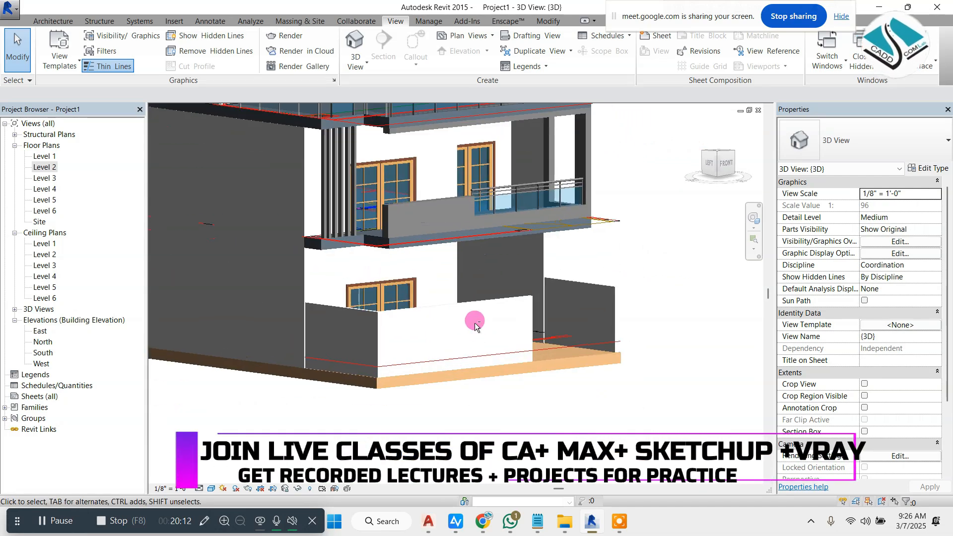
Step: Switch to Chrome and run a Google image search for "boundry wall"
mouse_move(495, 525)
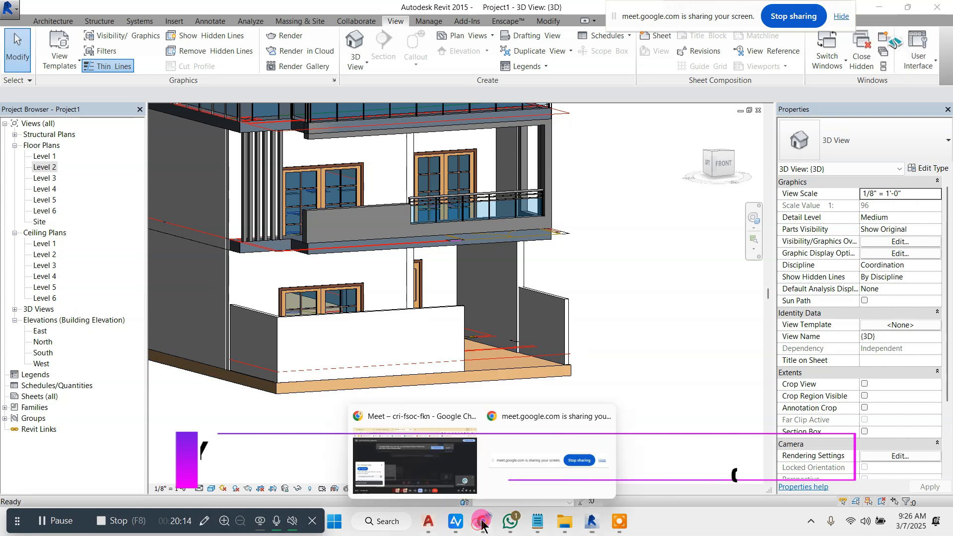
left_click(436, 478)
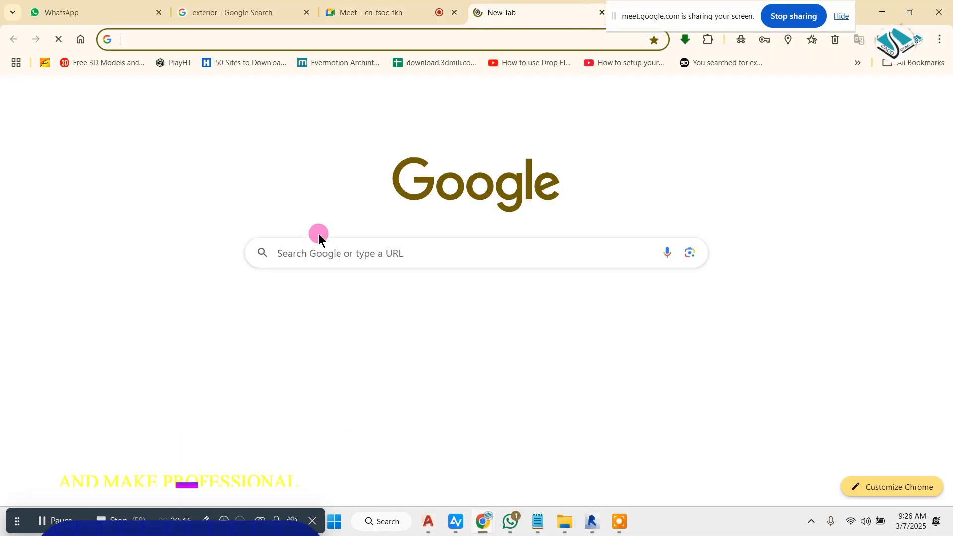
left_click(323, 251)
type("boundry wall")
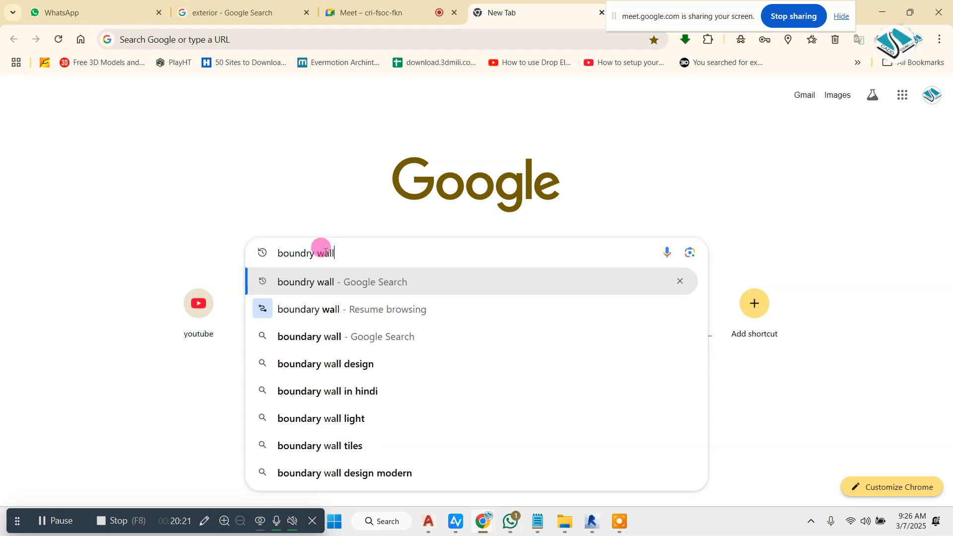
key("Return")
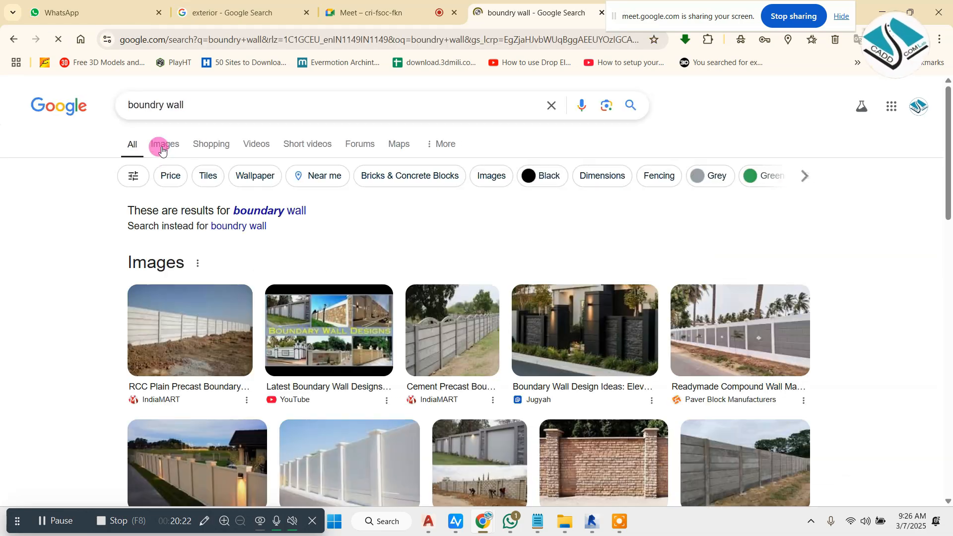
left_click(167, 154)
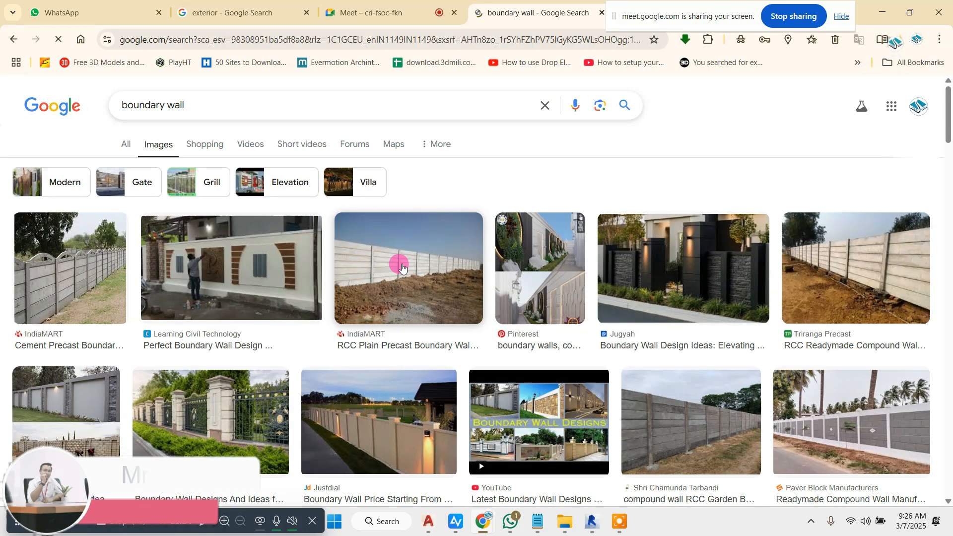
Step: Browse the boundary wall images, preview the Pinterest design with lit white piers and planting, and return to Revit
scroll(397, 264, "down", 5)
scroll(406, 282, "down", 5)
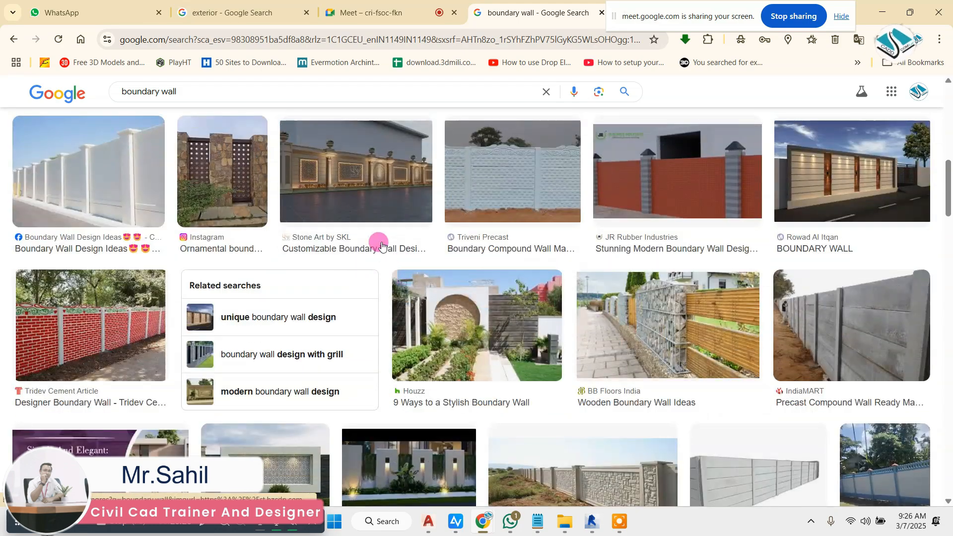
scroll(419, 233, "down", 4)
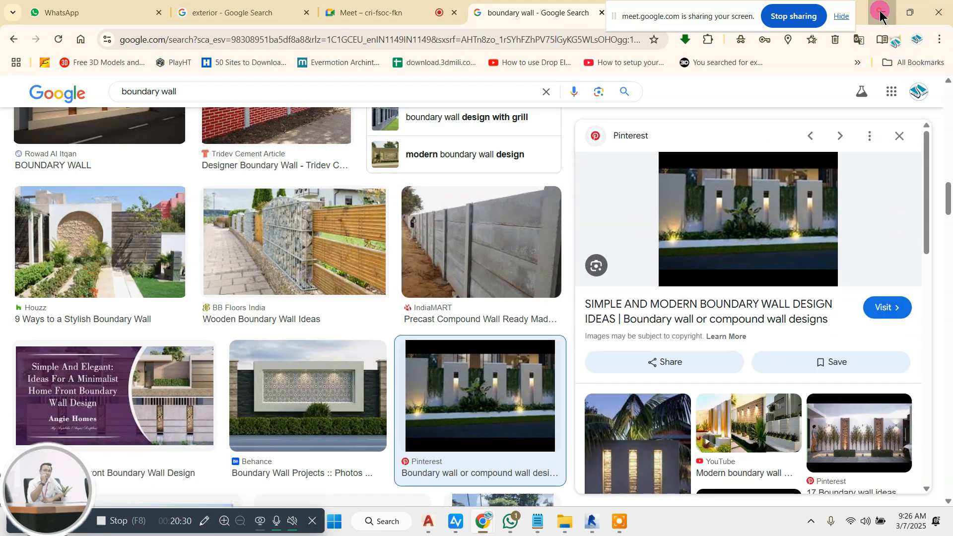
left_click(882, 12)
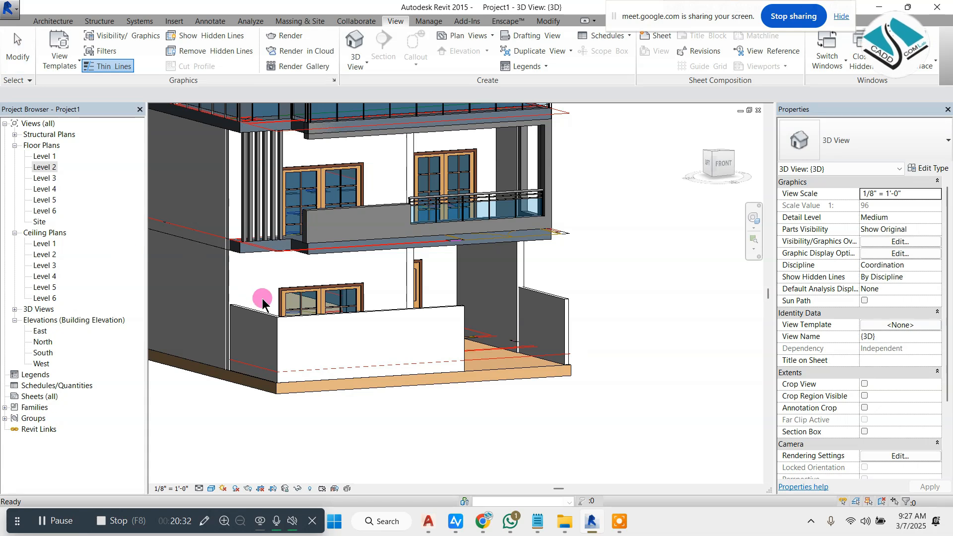
Step: In the South elevation, start an in-place component in the Casework category named Casework 2
double_click(52, 356)
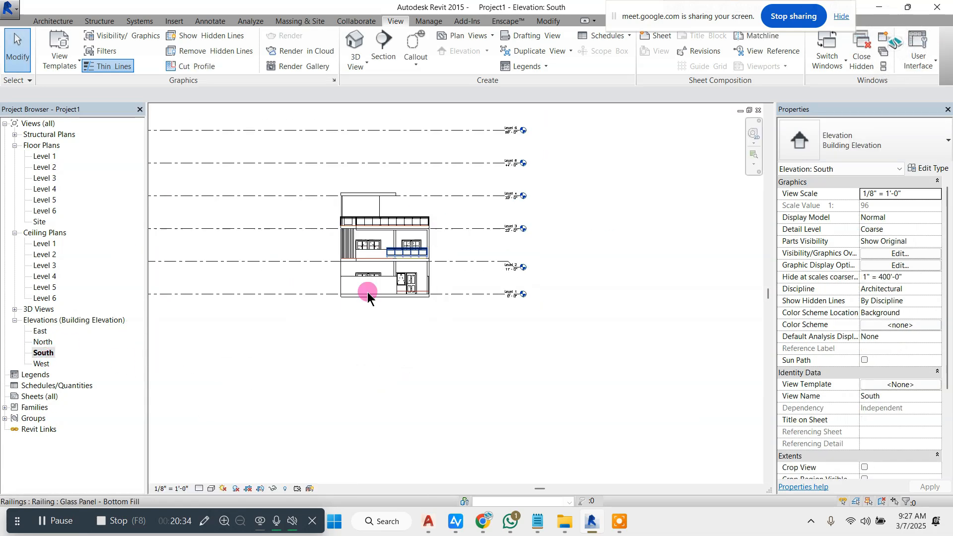
scroll(366, 289, "up", 5)
scroll(364, 290, "up", 3)
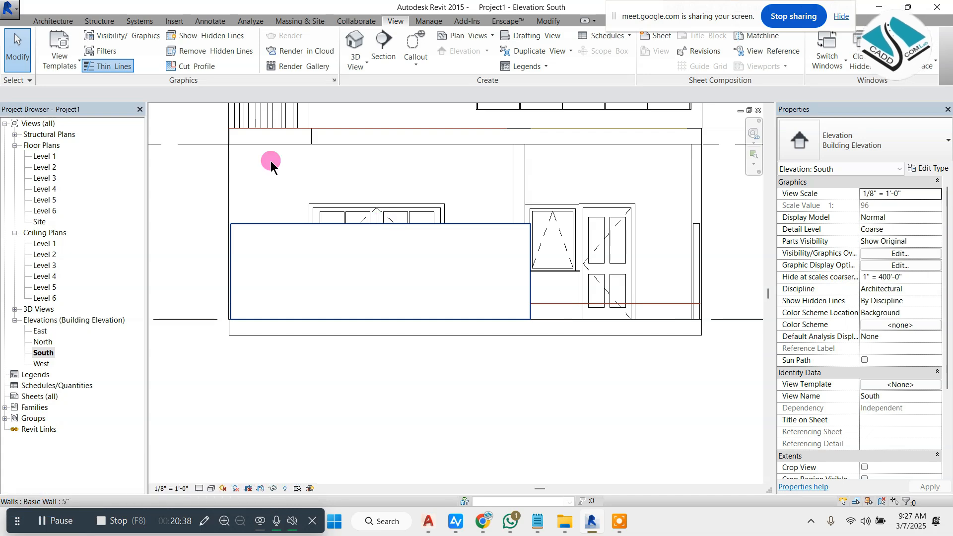
left_click(68, 23)
left_click(145, 58)
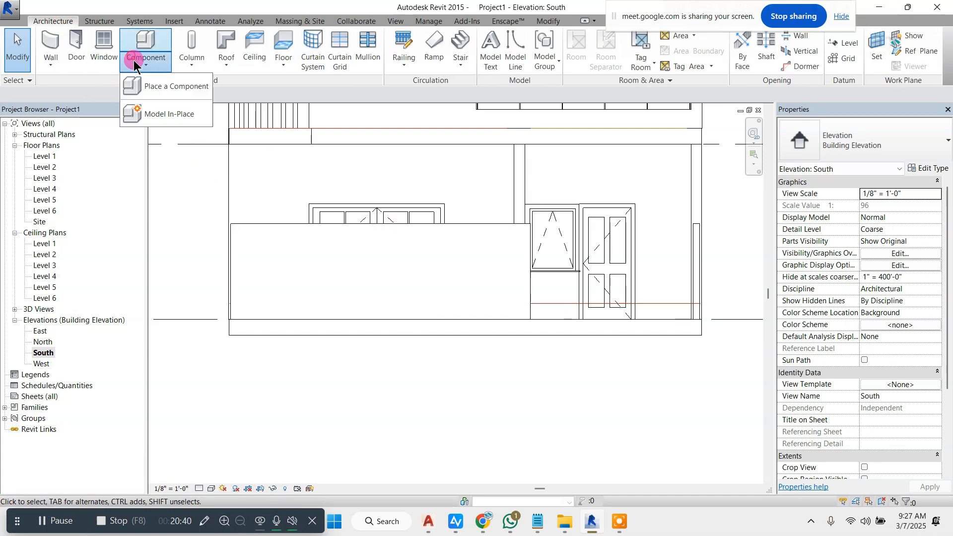
left_click(173, 115)
left_click(572, 337)
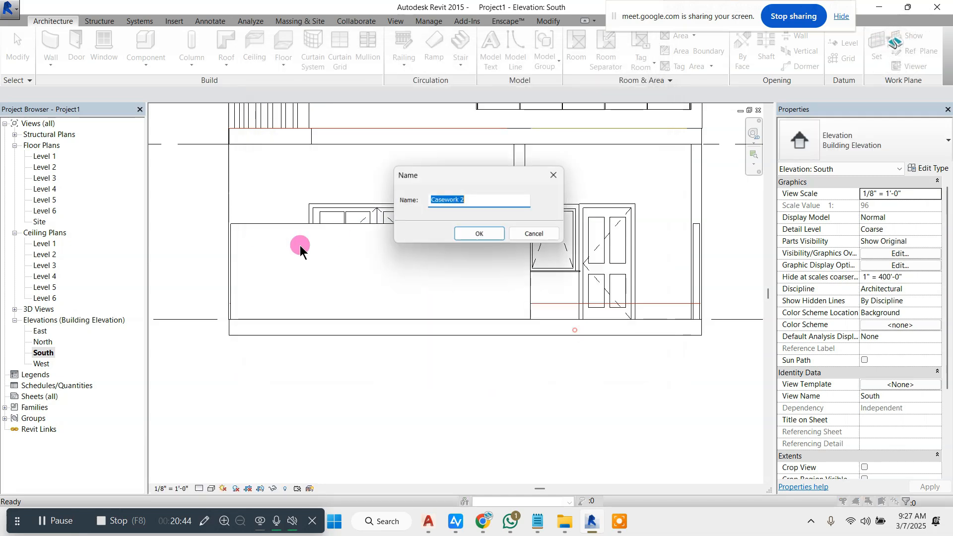
left_click(477, 234)
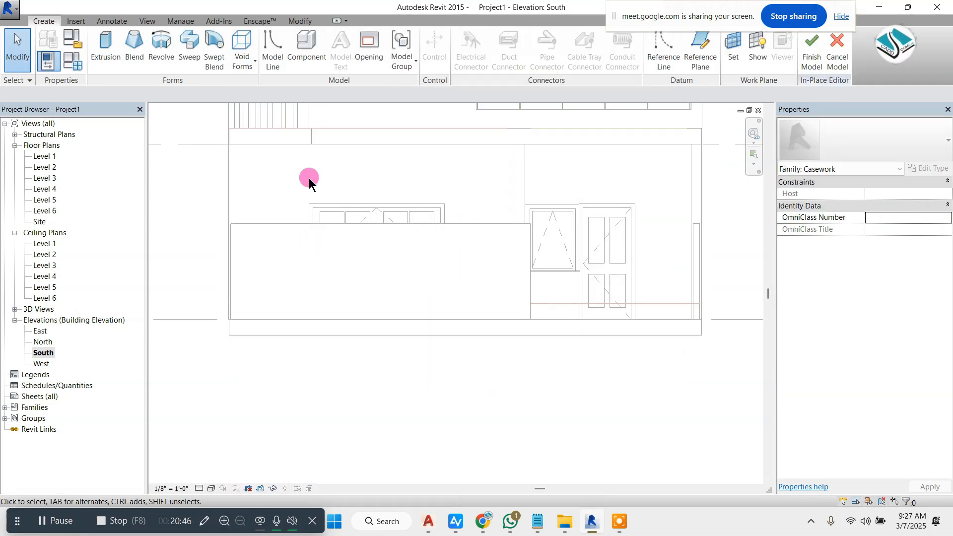
Step: Start an extrusion using the front boundary wall's face as the work plane
left_click(110, 53)
left_click(555, 231)
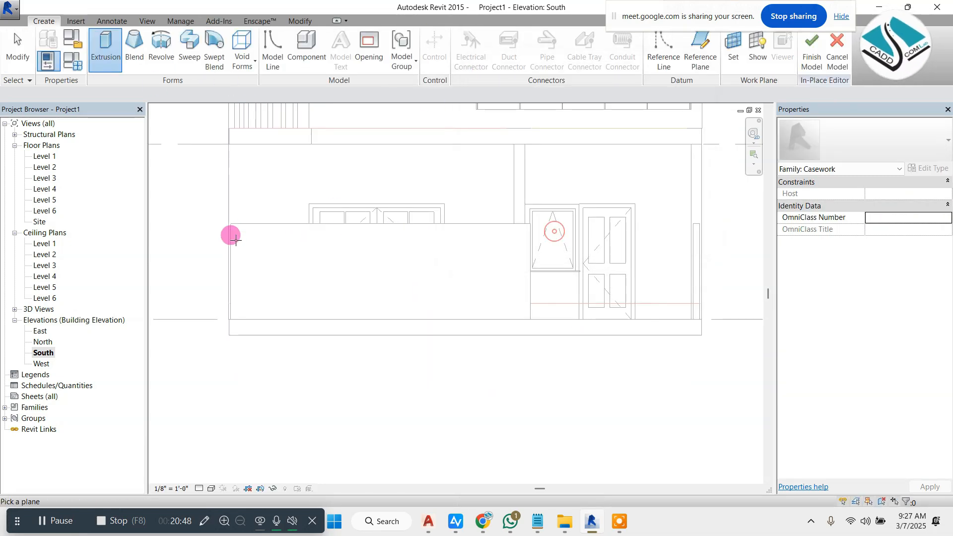
left_click(254, 222)
scroll(344, 251, "up", 2)
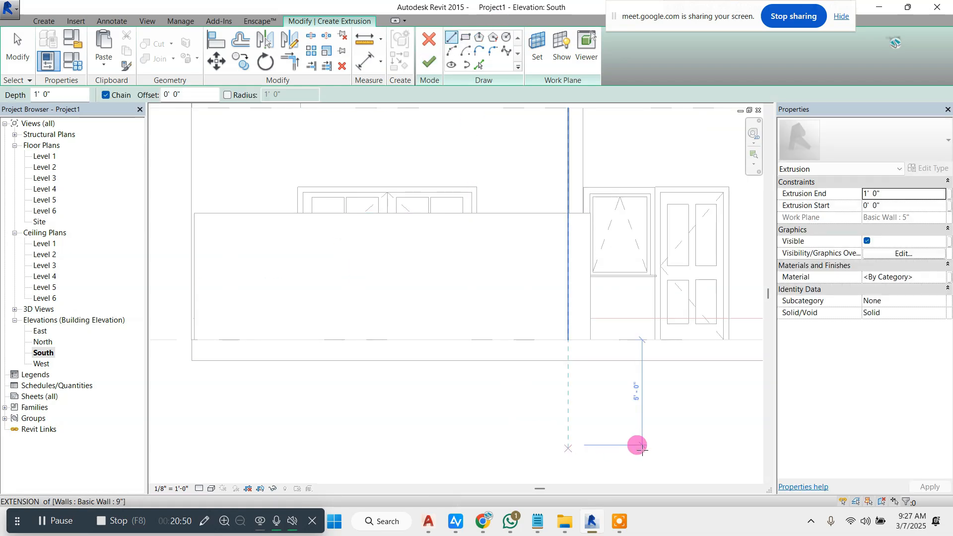
Step: Switch to Chrome, open the previewed Pinterest boundary wall image in its own tab, and return to Revit
mouse_move(483, 521)
left_click(457, 445)
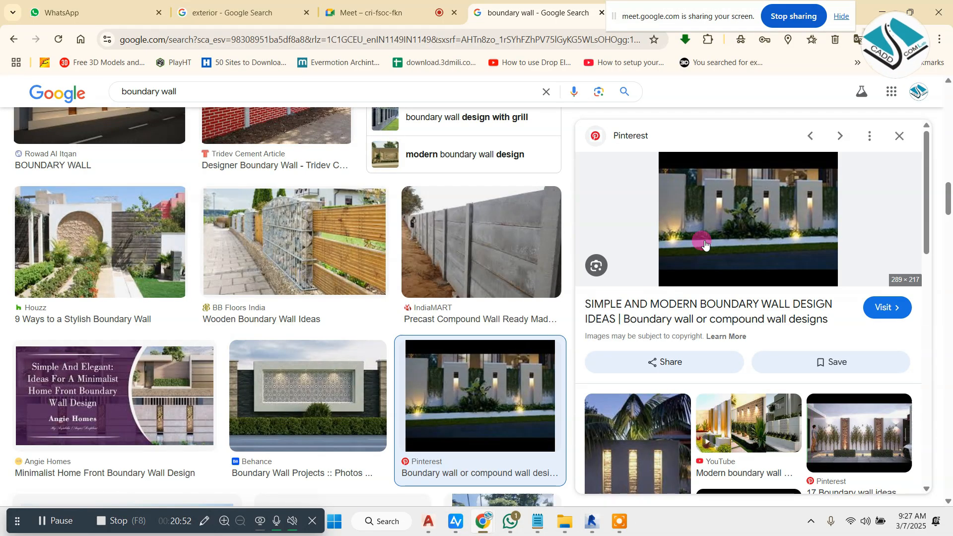
right_click(711, 252)
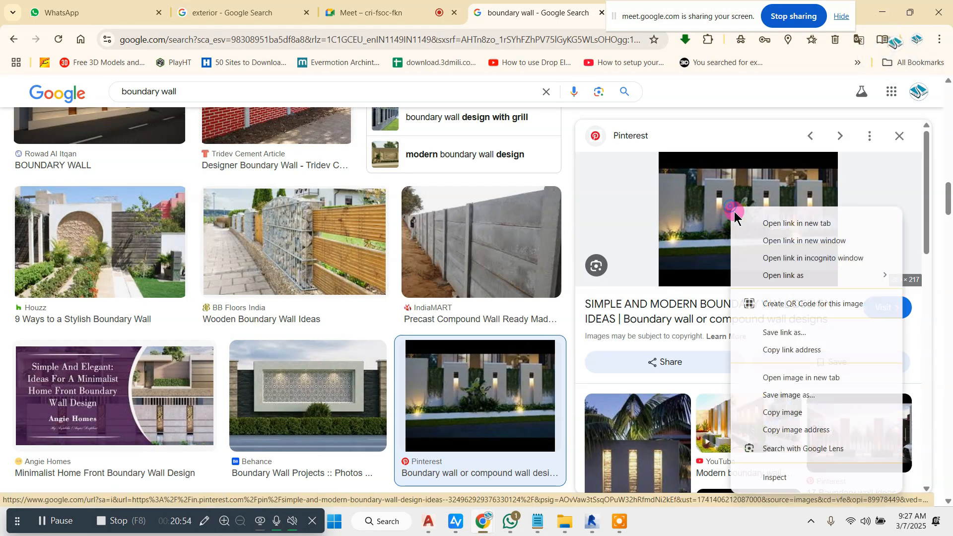
left_click(789, 377)
left_click(670, 11)
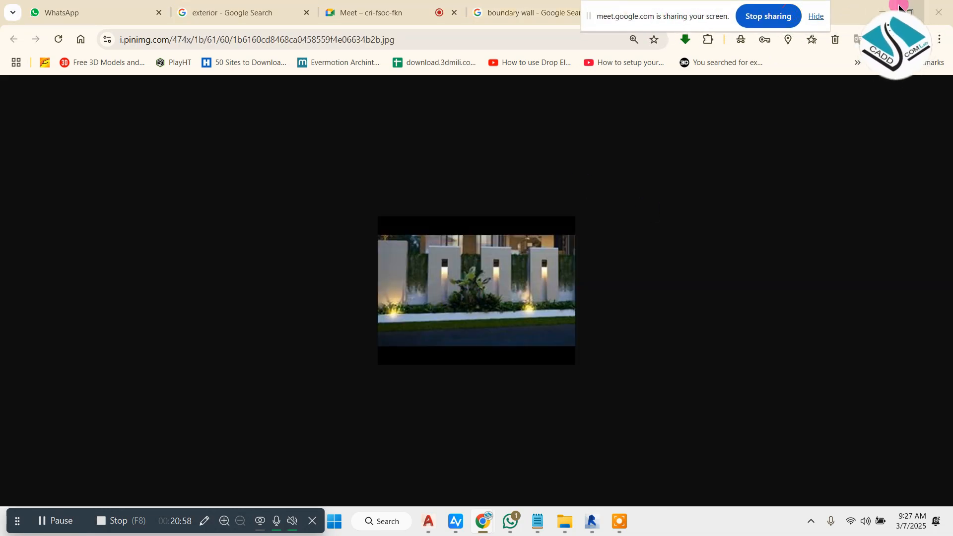
key("alt+Tab")
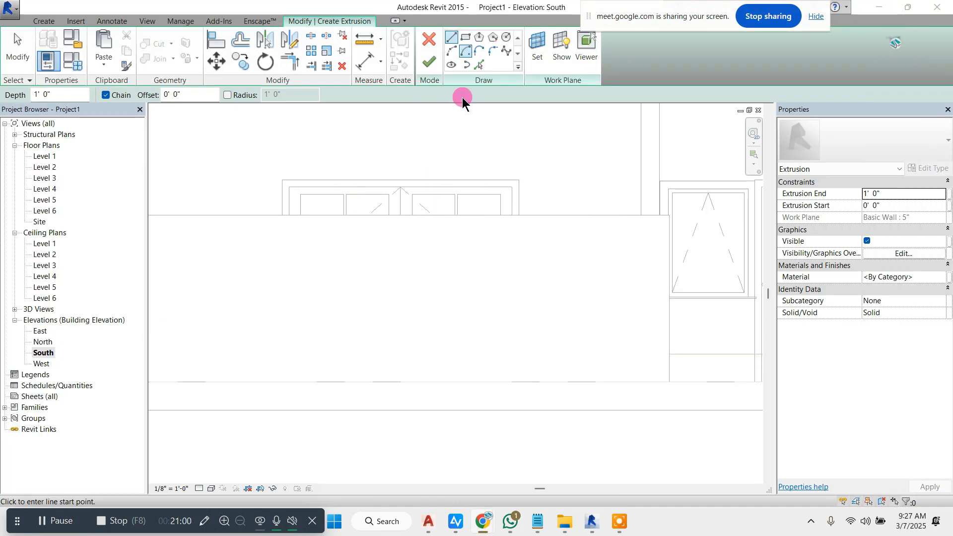
Step: Check the boundary wall reference image in Chrome again and return to the wall's extrusion sketch in Revit
mouse_move(489, 514)
left_click(425, 469)
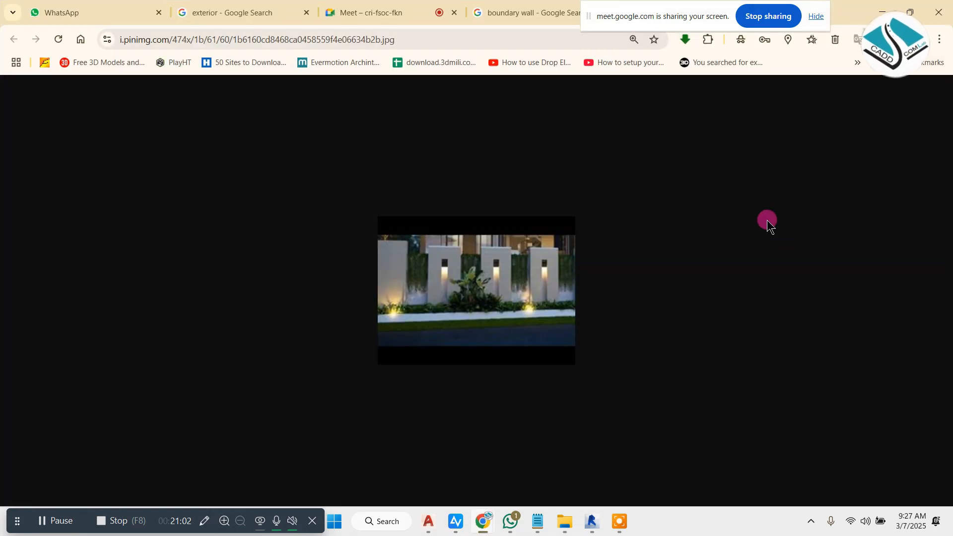
left_click(878, 12)
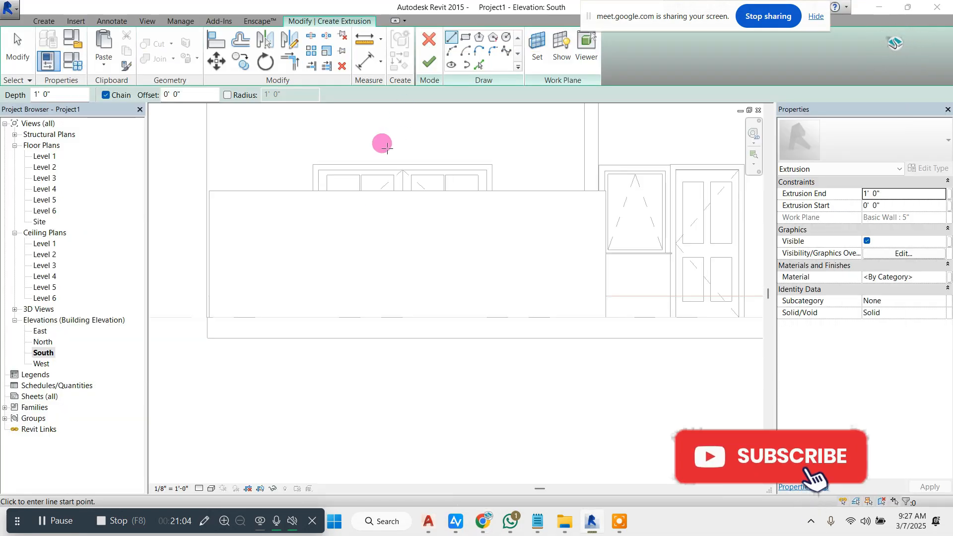
scroll(306, 263, "up", 2)
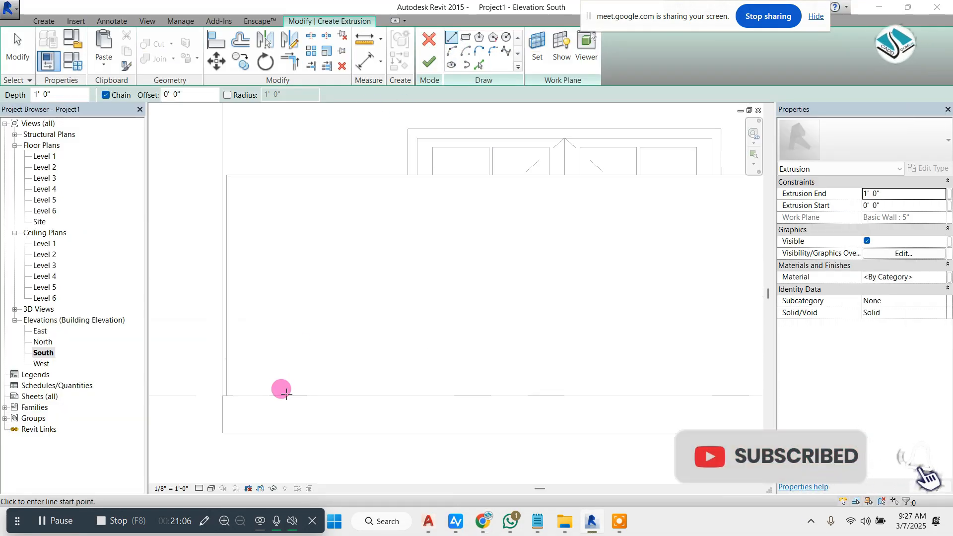
Step: Sketch a closed inverted-U outline on the boundary wall, about 6' 7" tall with an opening about 3' 2" wide
left_click(286, 395)
left_click(286, 153)
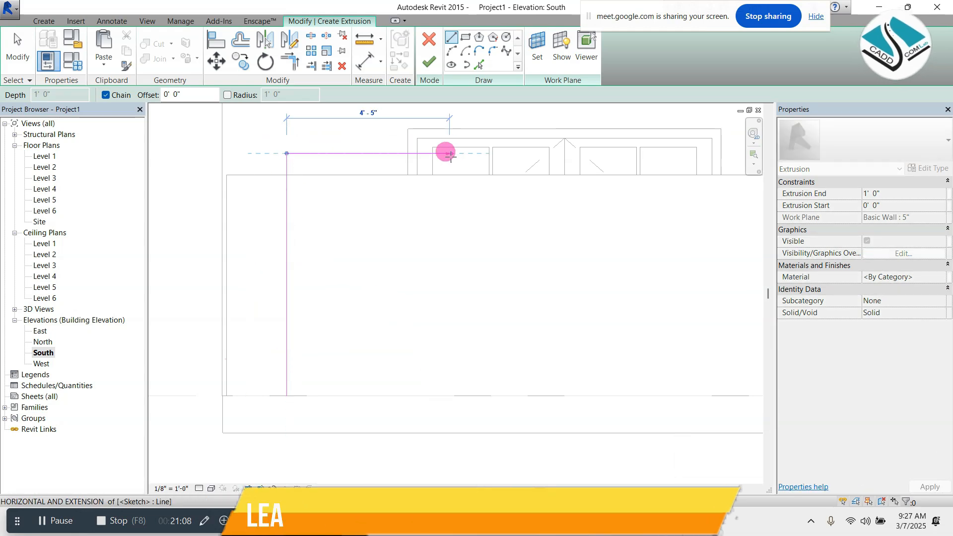
left_click(456, 154)
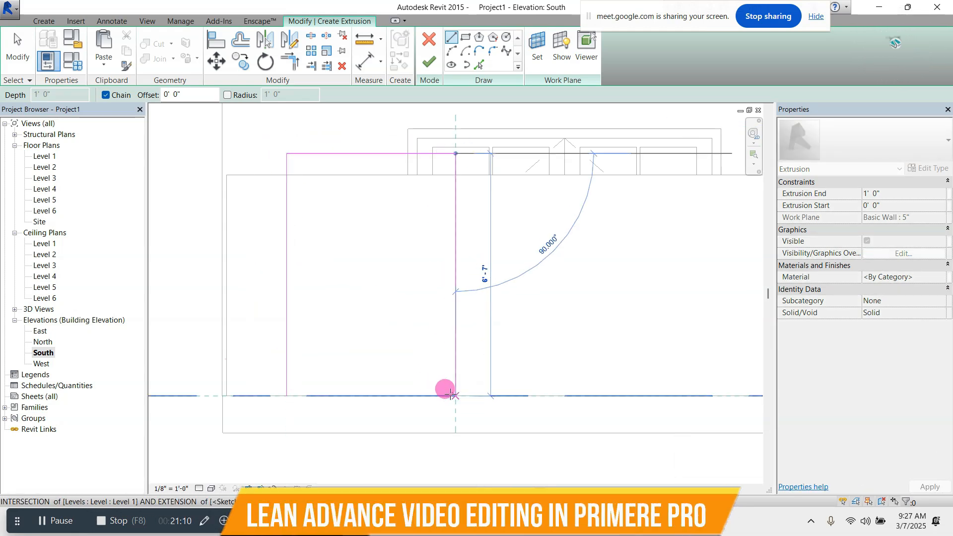
left_click(428, 394)
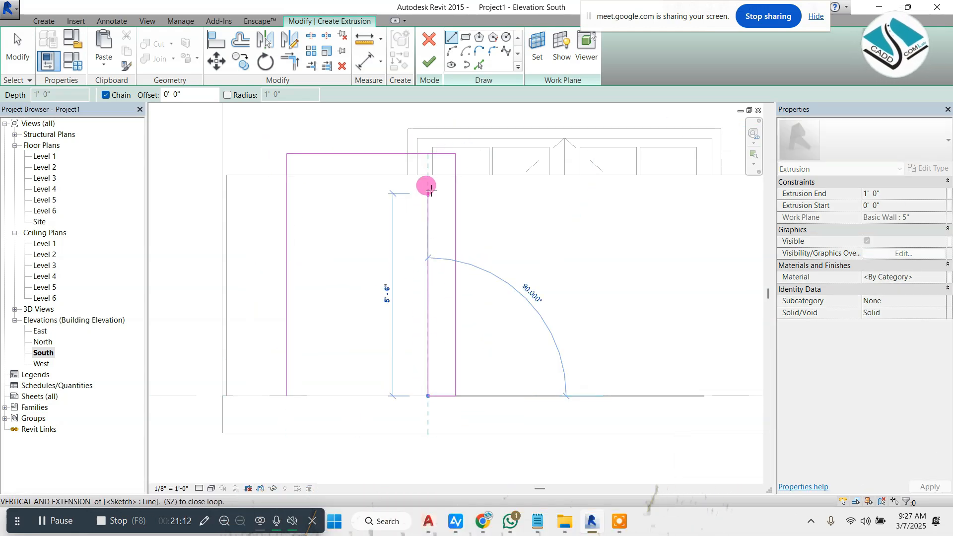
left_click(429, 190)
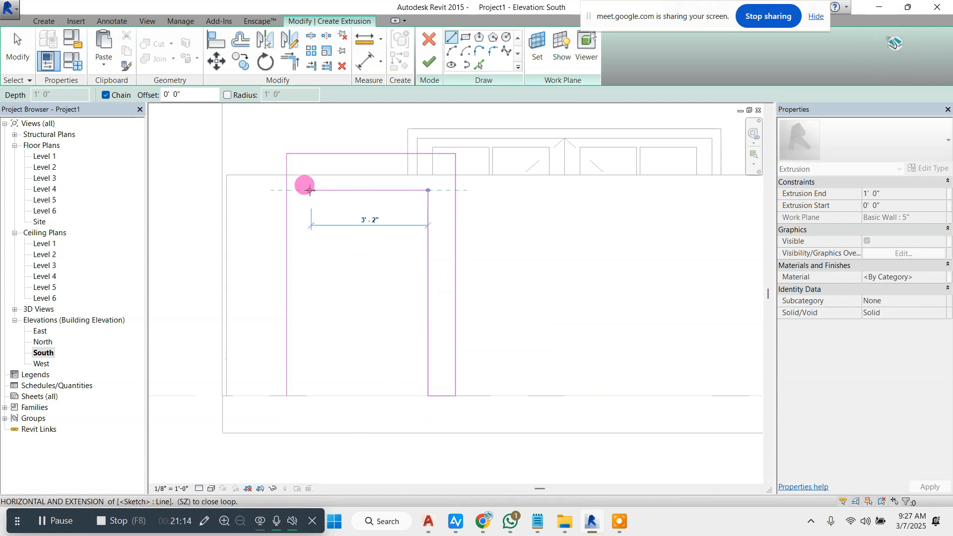
left_click(311, 396)
left_click(286, 395)
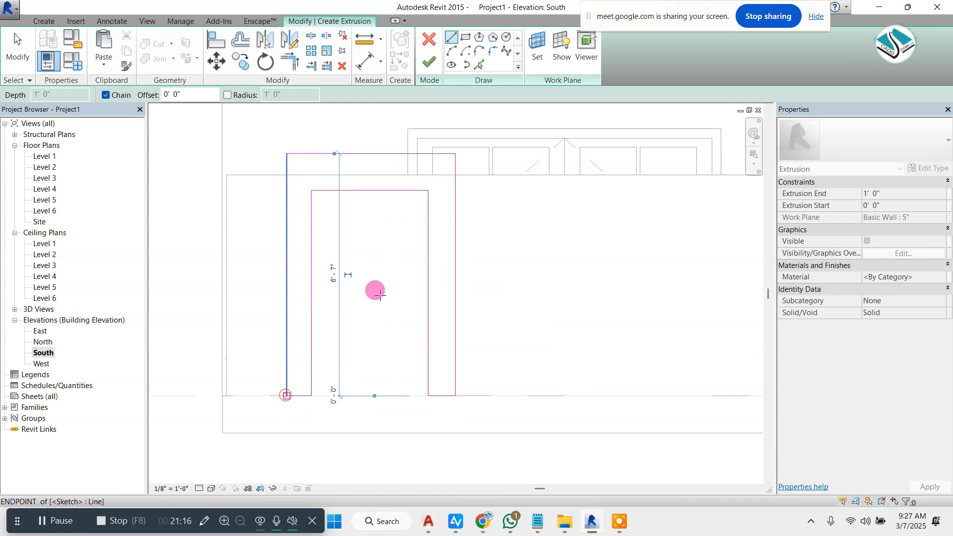
key("Escape")
Step: Raise the top edge of the frame's opening to 5' 9" high, finish the extrusion and show it in 3D
left_click(393, 192)
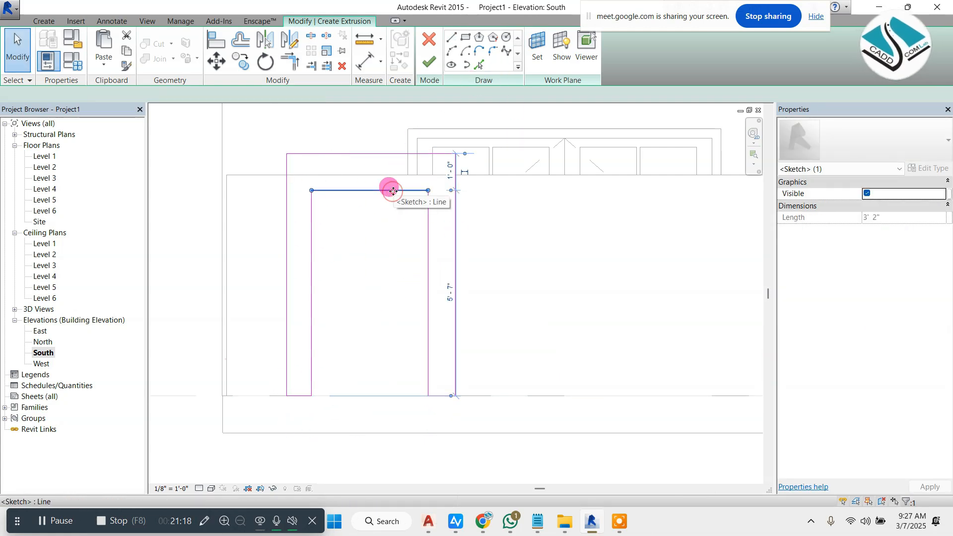
left_click(439, 74)
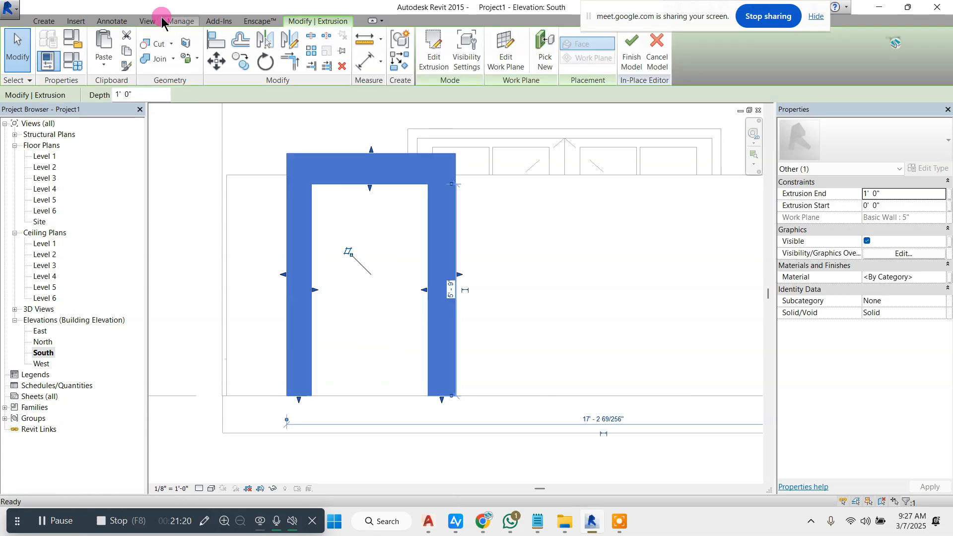
left_click(148, 21)
left_click(114, 47)
scroll(398, 244, "up", 6)
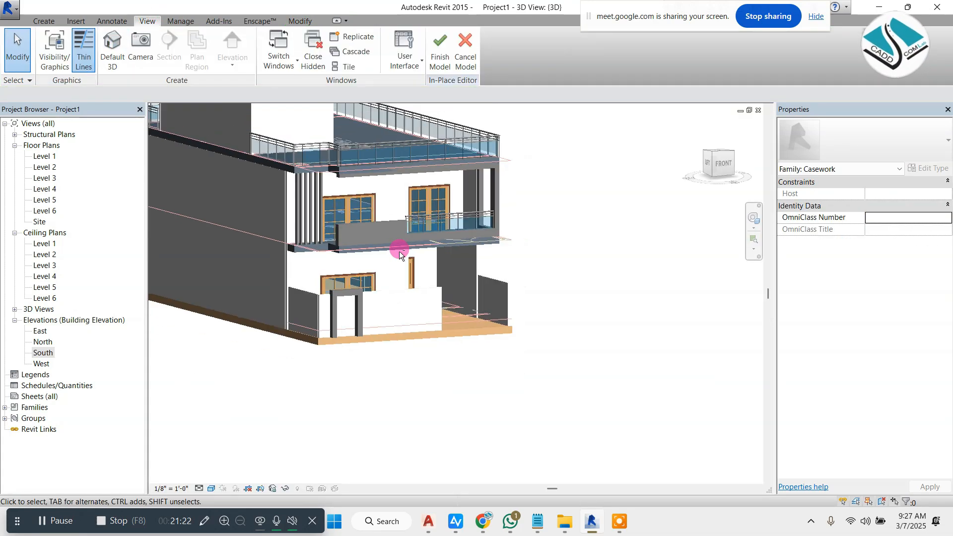
left_click(62, 518)
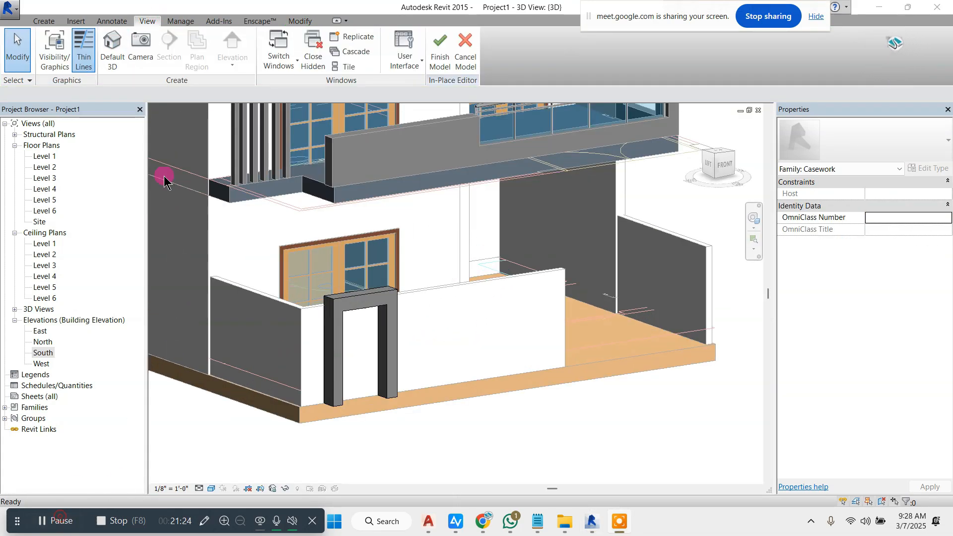
Step: In the Level 1 plan, shorten the frame's projection from the boundary wall to just over half, and return to 3D
double_click(48, 156)
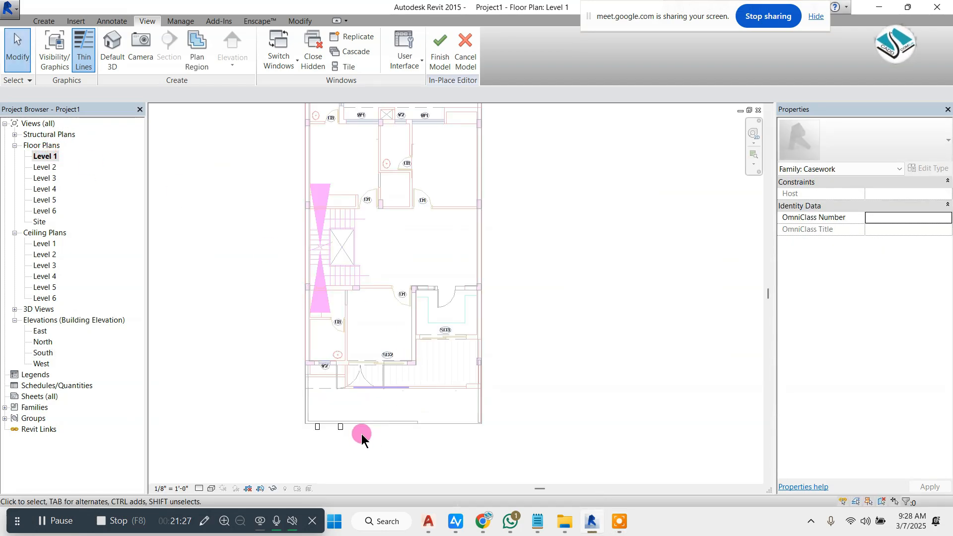
scroll(359, 436, "up", 6)
left_click(299, 398)
scroll(298, 397, "down", 2)
scroll(241, 370, "up", 3)
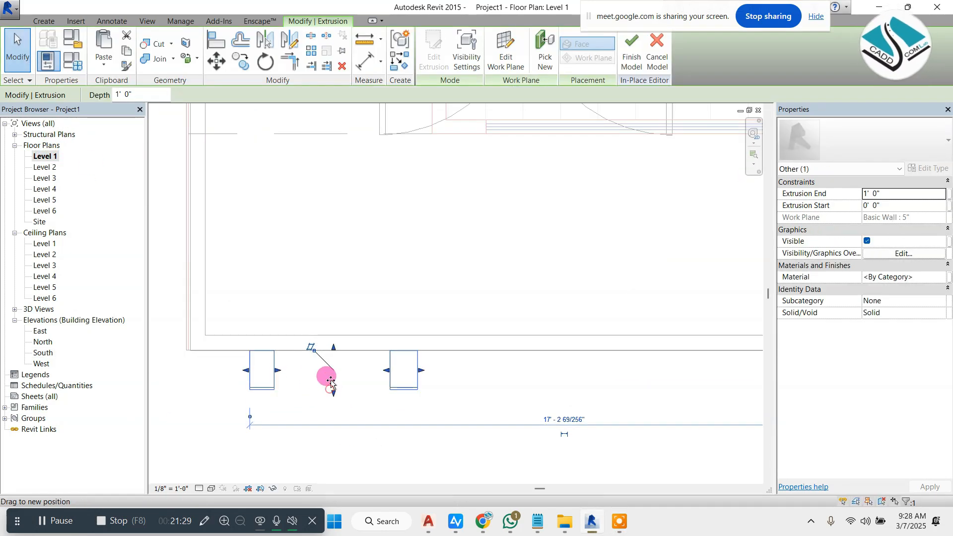
left_click(336, 375)
left_click(144, 21)
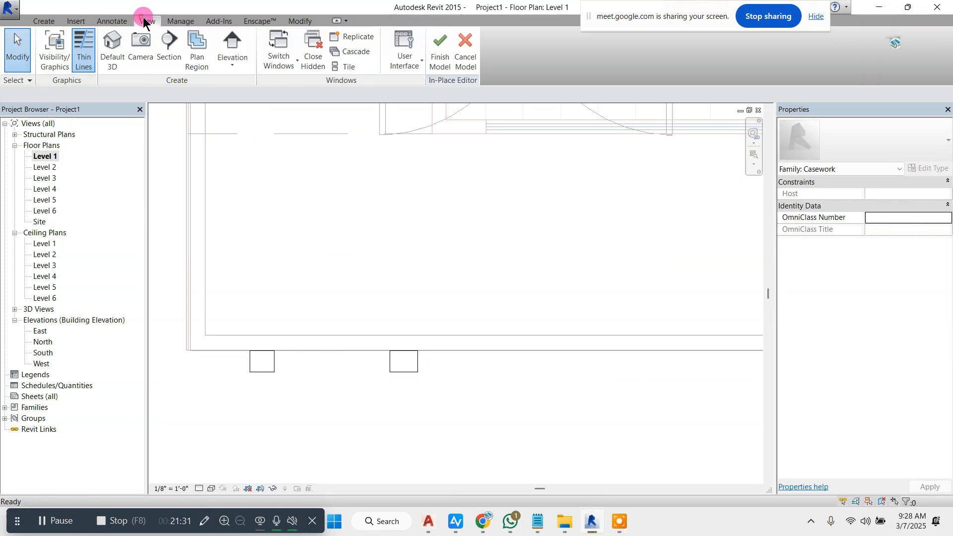
left_click(113, 49)
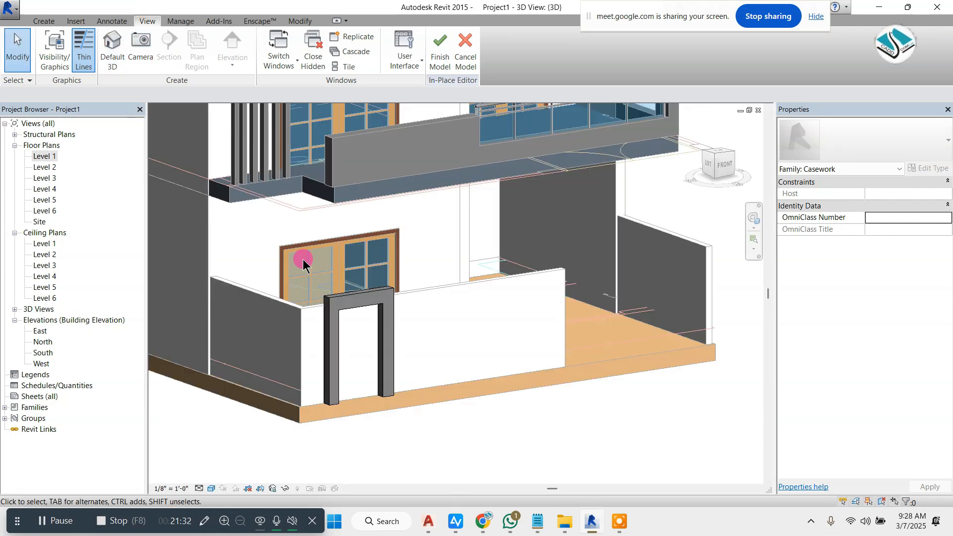
Step: In the South elevation, copy the inverted-U frame horizontally along the boundary wall by about 6', placing one copy
double_click(42, 353)
left_click(389, 189)
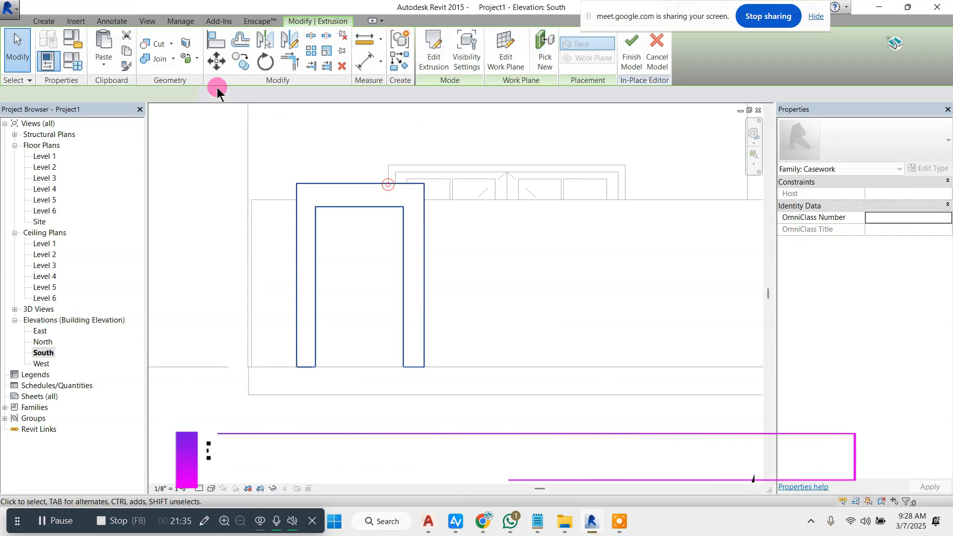
left_click(241, 60)
left_click(342, 270)
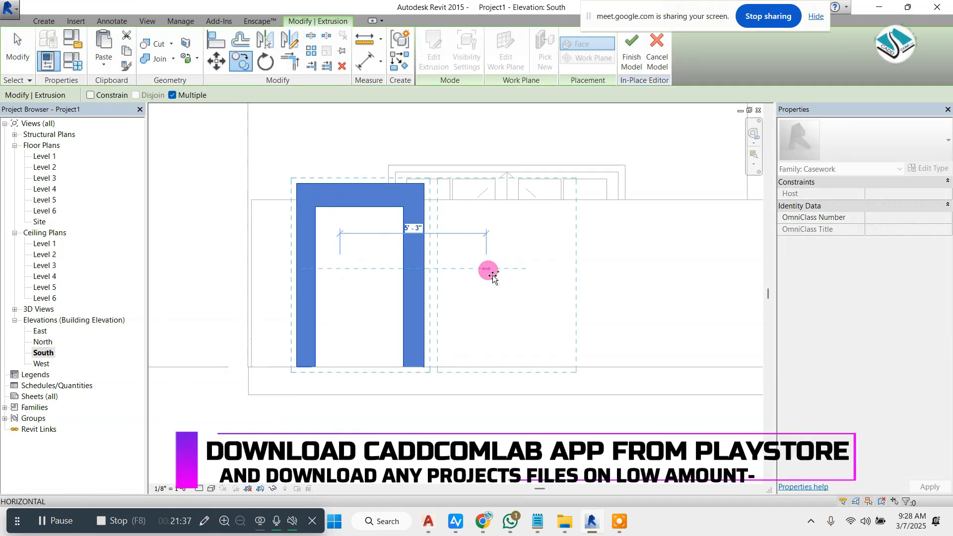
left_click(510, 271)
scroll(296, 251, "down", 5)
key("Escape")
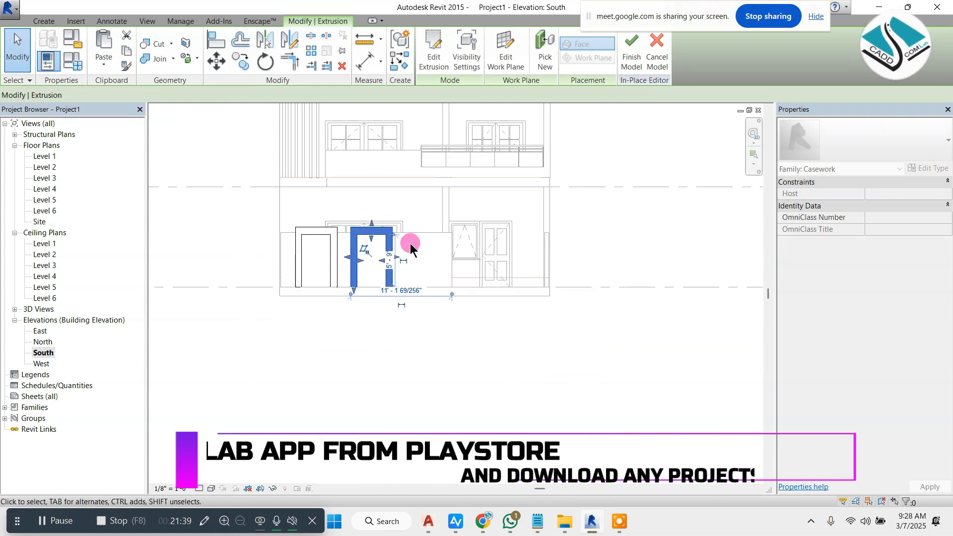
key("Escape")
scroll(406, 230, "up", 3)
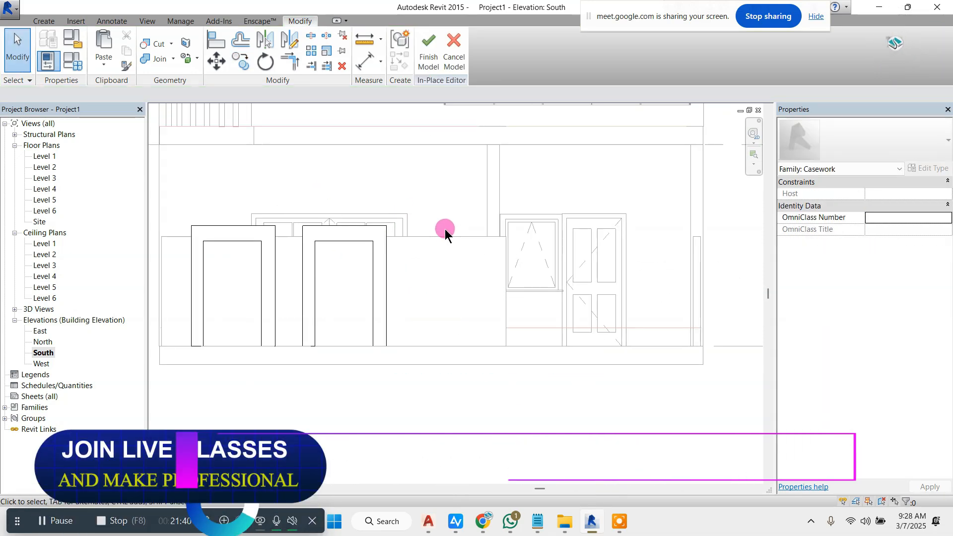
Step: Examine the two frames on the boundary wall in the 3D view
left_click(147, 21)
left_click(113, 47)
scroll(347, 274, "down", 3)
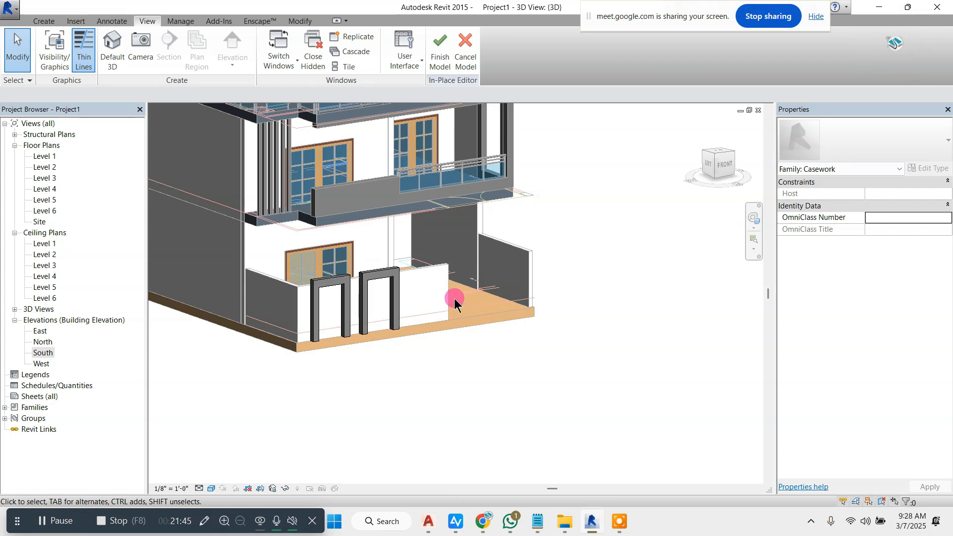
scroll(383, 292, "up", 3)
scroll(291, 305, "up", 3)
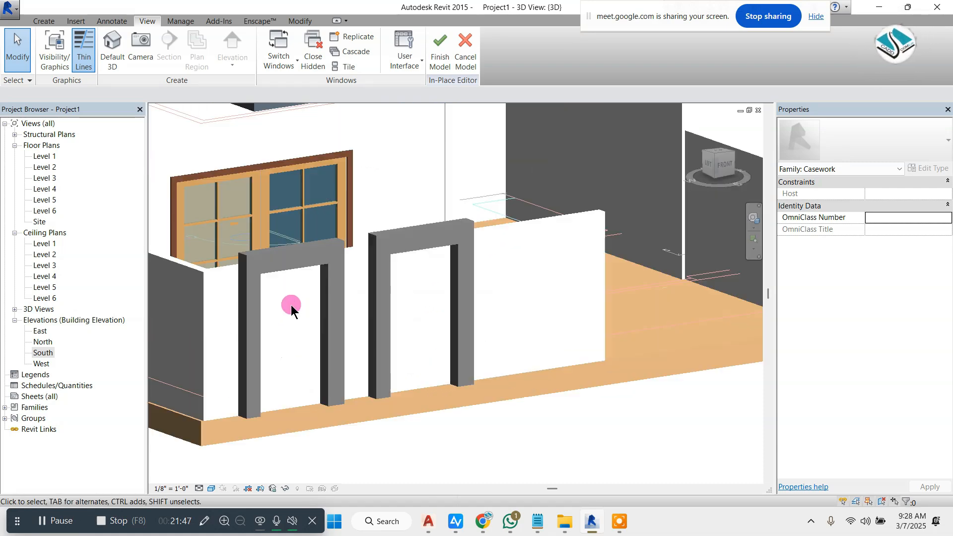
scroll(331, 272, "down", 2)
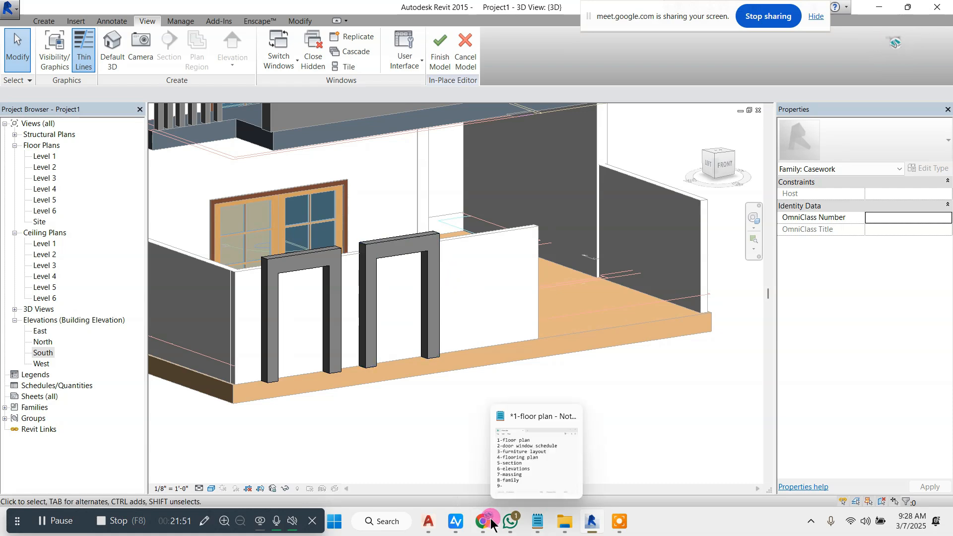
Step: Switch to Chrome, review the reference image, browse the boundary wall image results for more ideas, and return to Revit
mouse_move(483, 522)
left_click(441, 461)
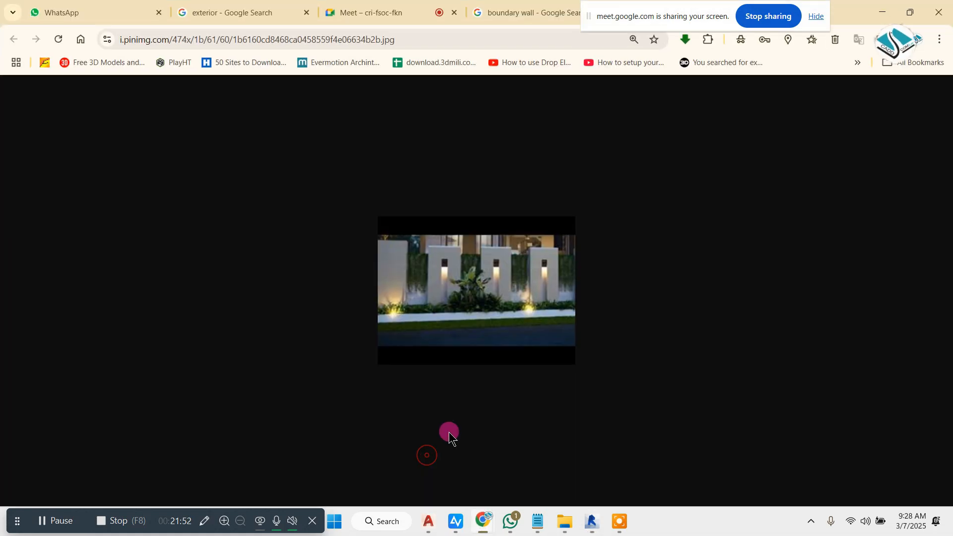
left_click(469, 13)
scroll(372, 347, "down", 10)
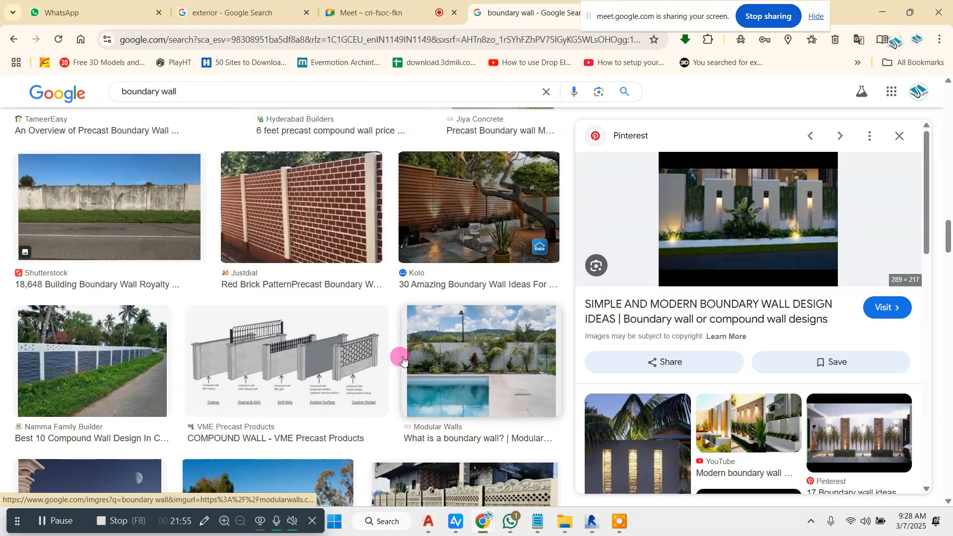
scroll(403, 361, "down", 6)
scroll(310, 372, "down", 6)
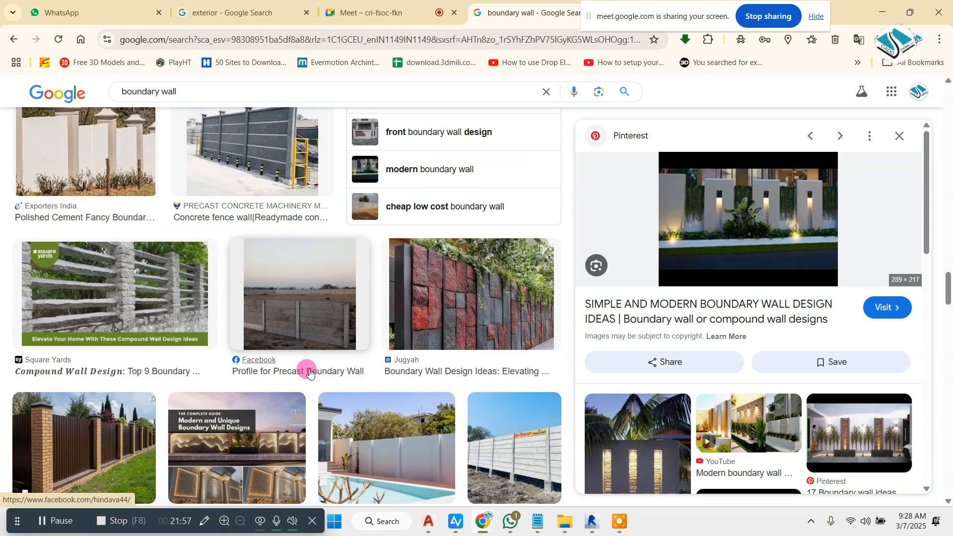
scroll(299, 369, "down", 5)
scroll(300, 369, "down", 5)
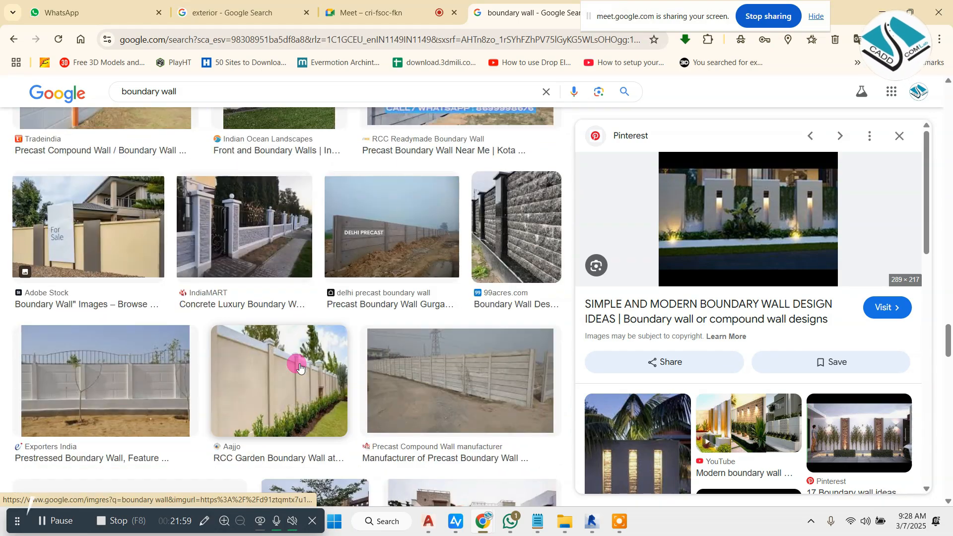
scroll(300, 368, "down", 5)
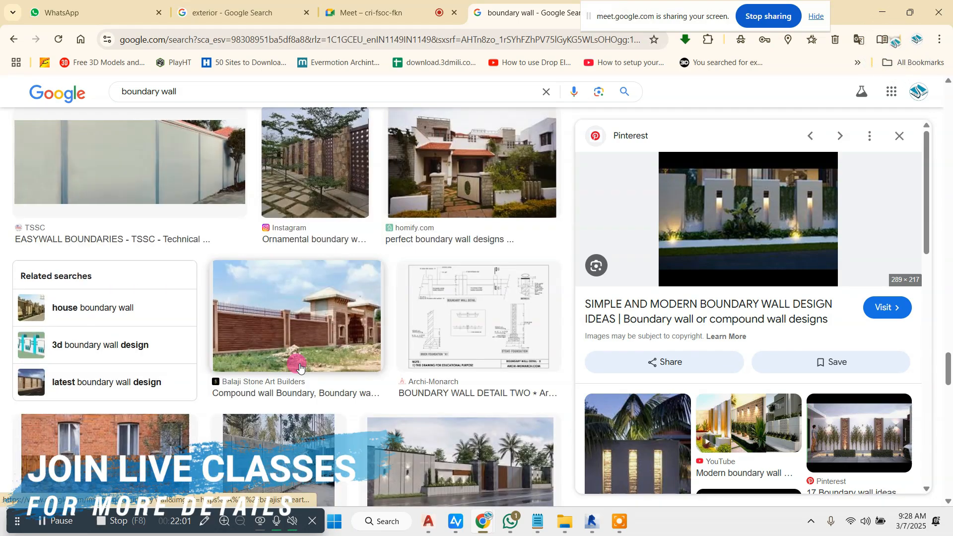
scroll(300, 366, "down", 7)
left_click(888, 9)
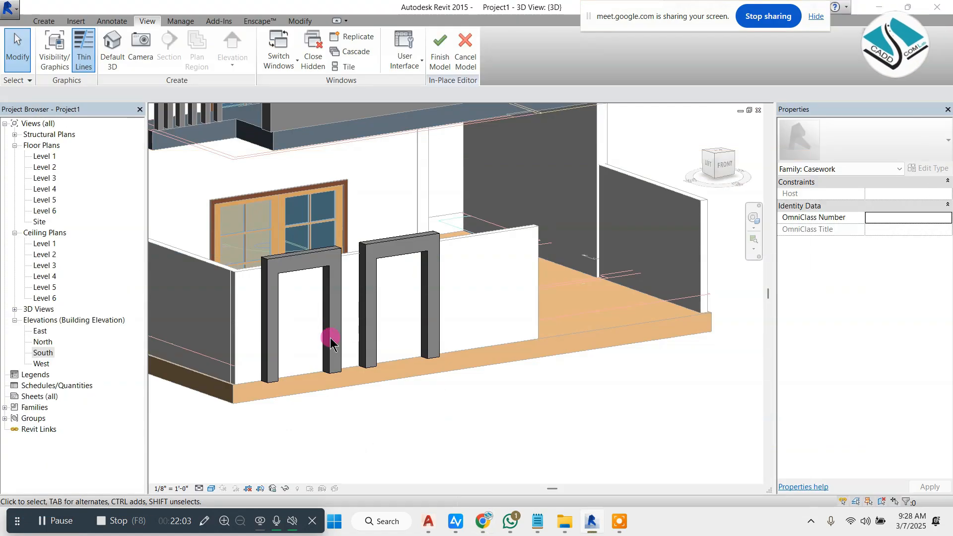
scroll(446, 251, "up", 2)
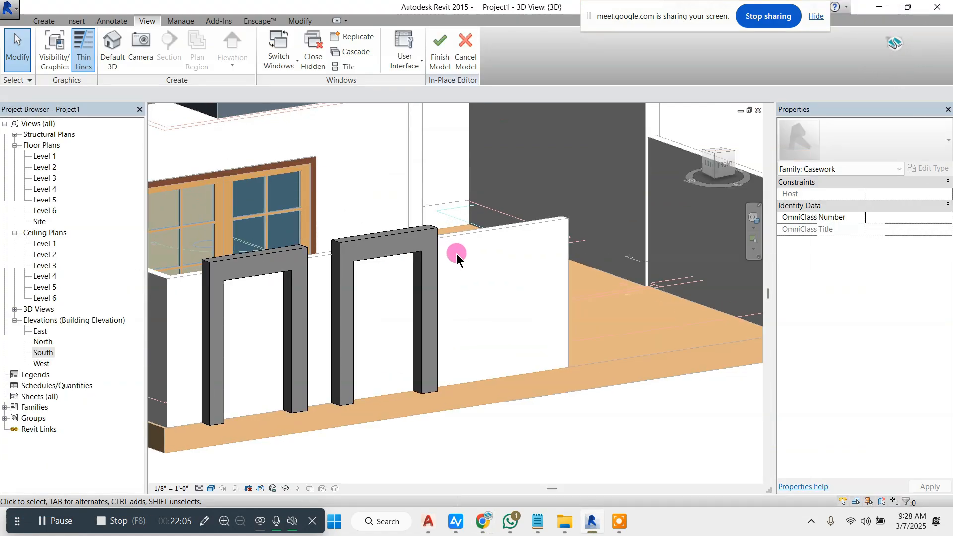
Step: In the South elevation, start another extrusion using the front boundary wall's face as the work plane
double_click(43, 353)
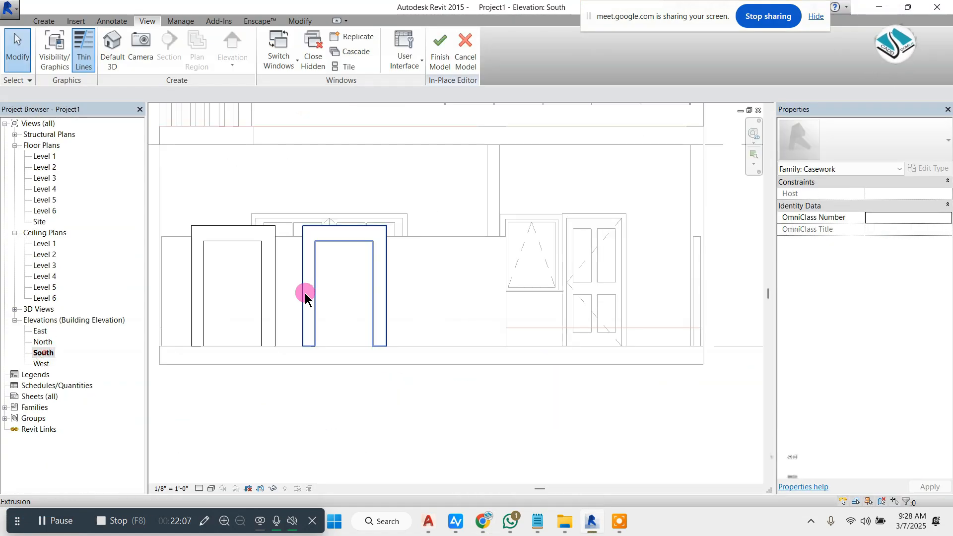
scroll(387, 249, "up", 3)
left_click(50, 22)
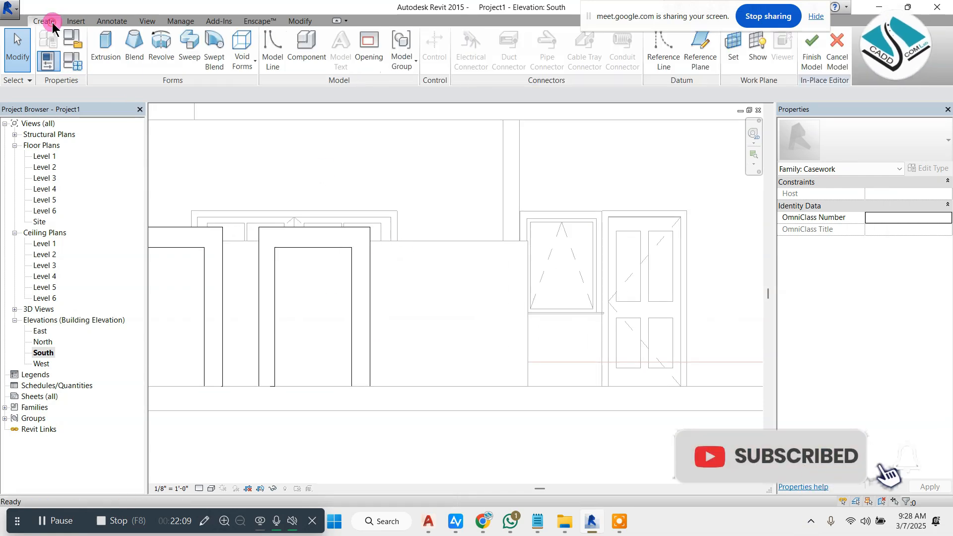
left_click(112, 50)
left_click(555, 233)
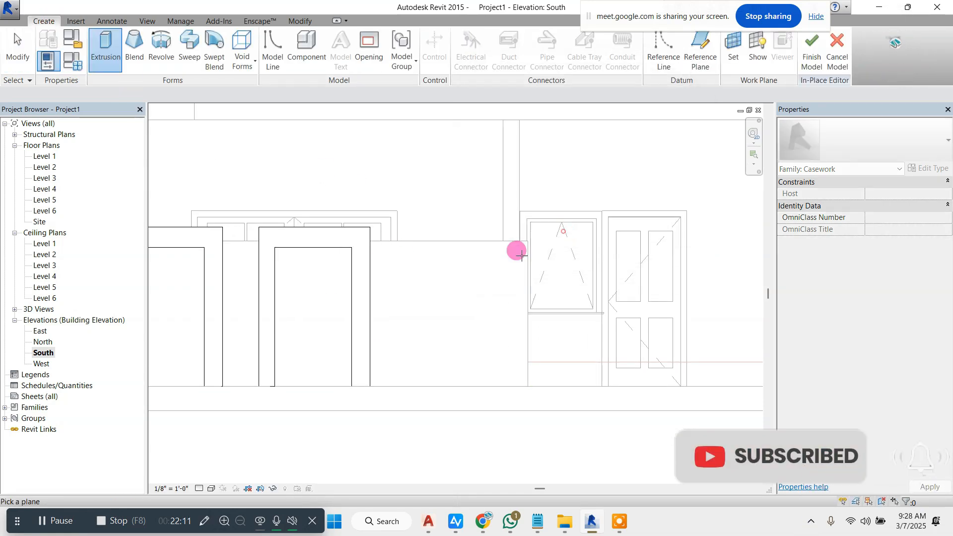
left_click(507, 236)
Step: Sketch a rectangle about 4' 10" by 4' 5" on the blank wall area beside the second frame and finish the extrusion
left_click(467, 39)
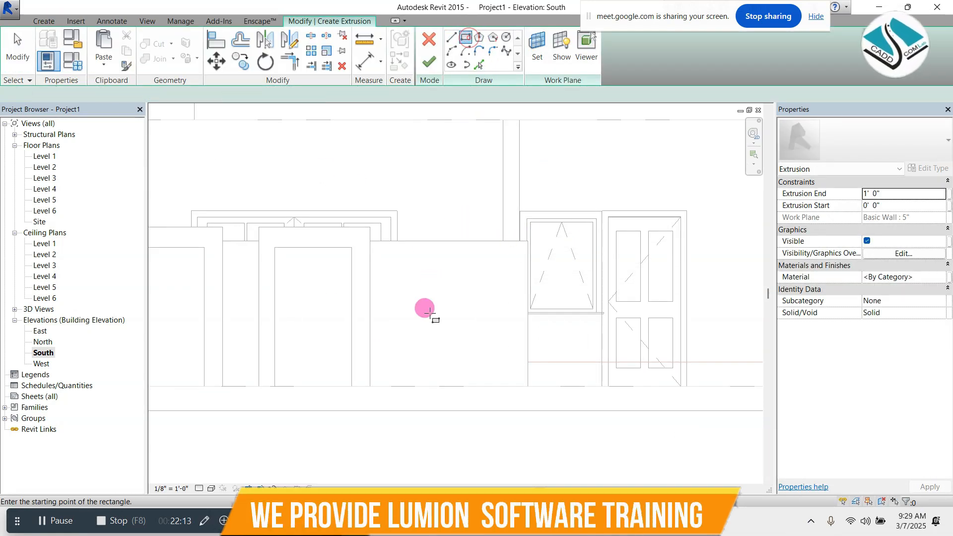
scroll(431, 313, "up", 2)
left_click(538, 381)
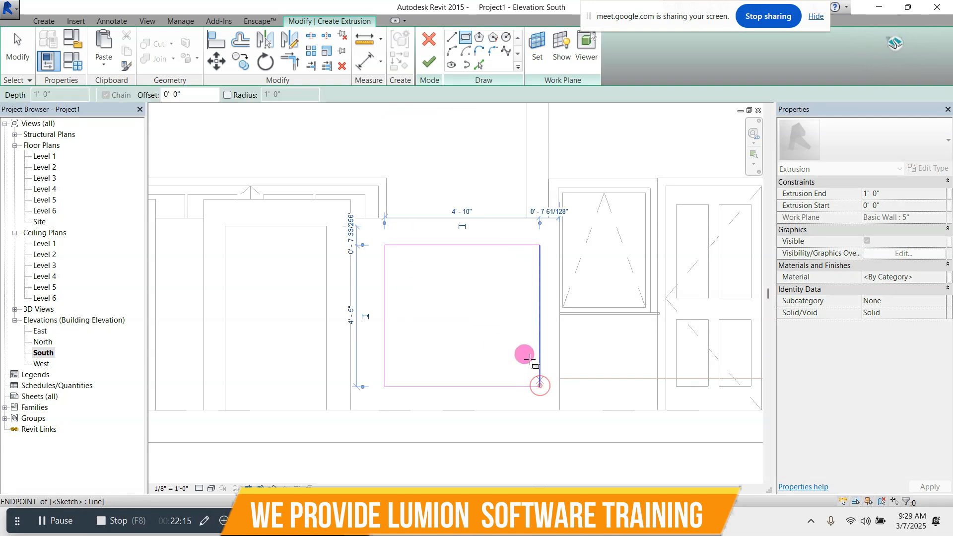
scroll(461, 293, "up", 2)
left_click(429, 62)
Step: In the 3D view, pull the rectangular panel's front face back to an extrusion depth of about 3.6"
left_click(147, 21)
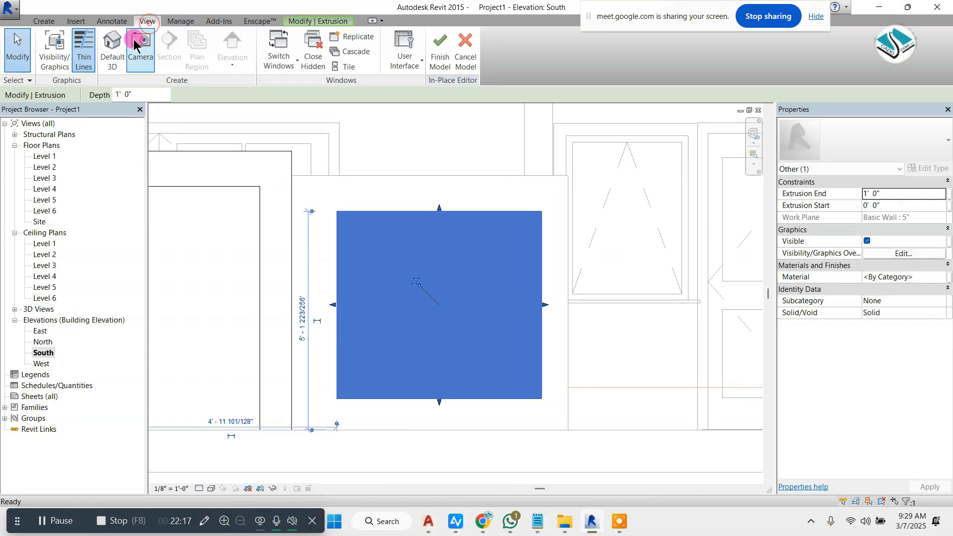
left_click(114, 43)
left_click(501, 247)
scroll(547, 272, "up", 4)
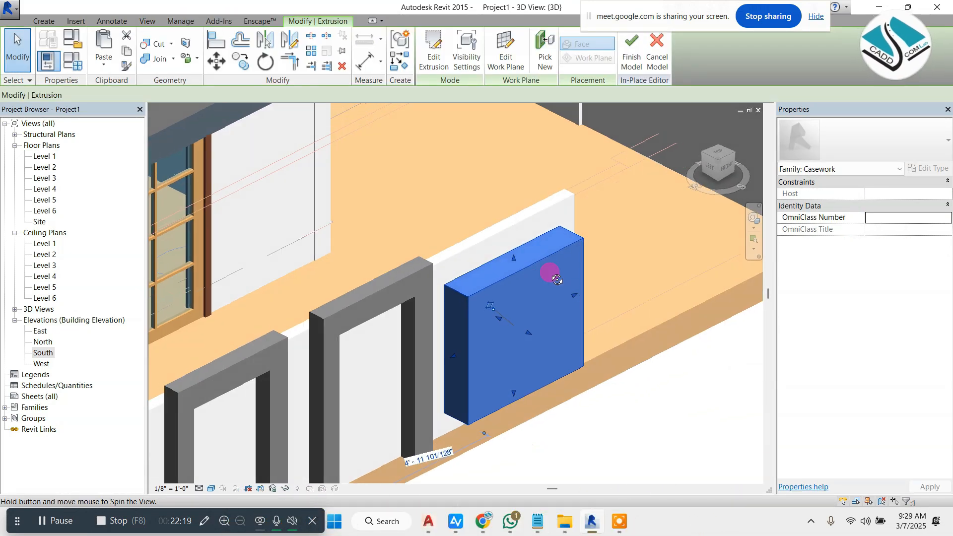
left_click_drag(519, 338, 489, 322)
scroll(377, 188, "down", 2)
scroll(447, 238, "up", 4)
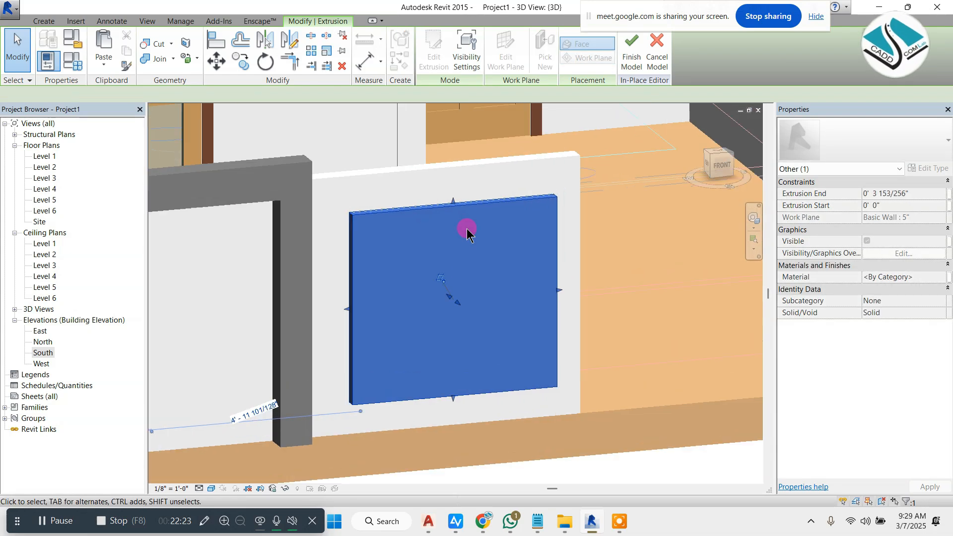
Step: In the South elevation, sketch a void extrusion rectangle inset about 1.5" from the panel's edges, using the panel's face as work plane
key("Escape")
double_click(42, 352)
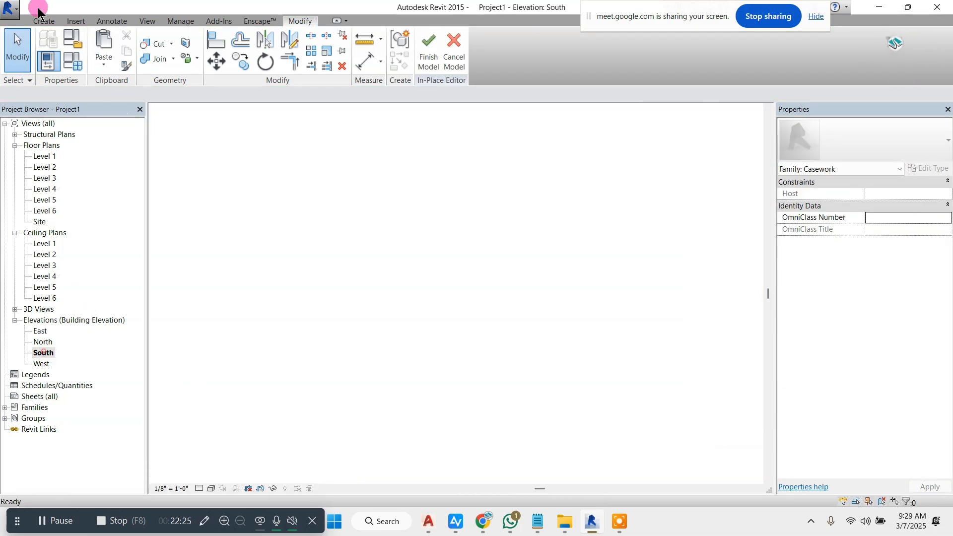
left_click(44, 20)
left_click(236, 59)
left_click(277, 85)
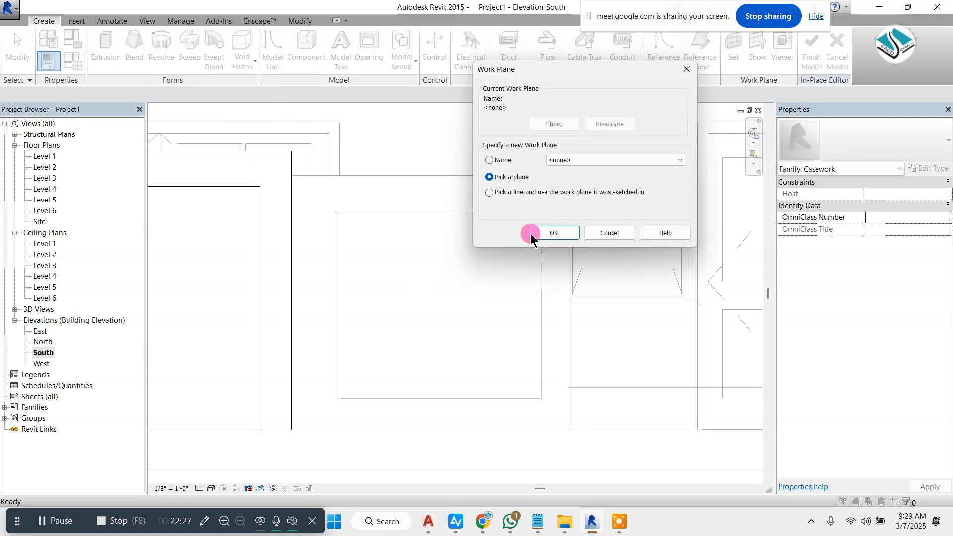
left_click(532, 234)
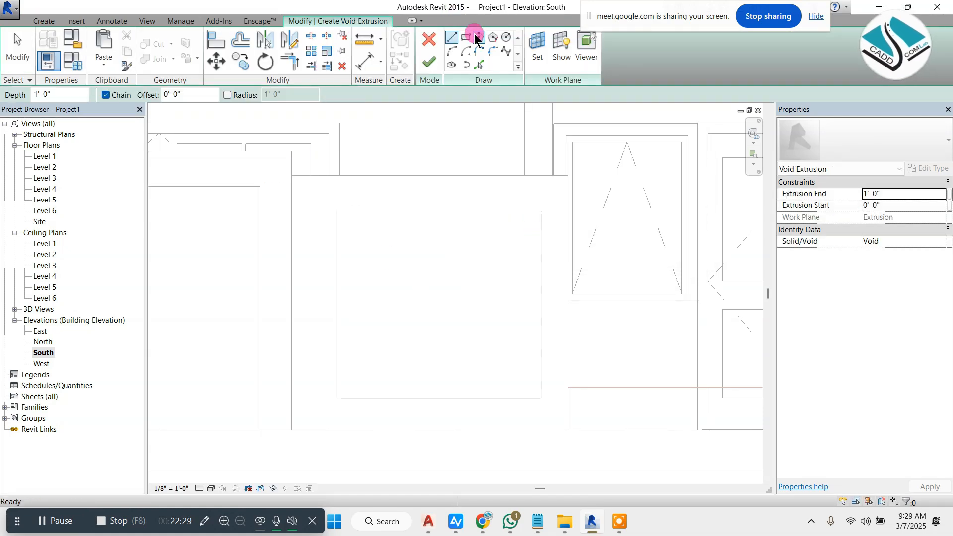
scroll(348, 226, "up", 2)
left_click(347, 218)
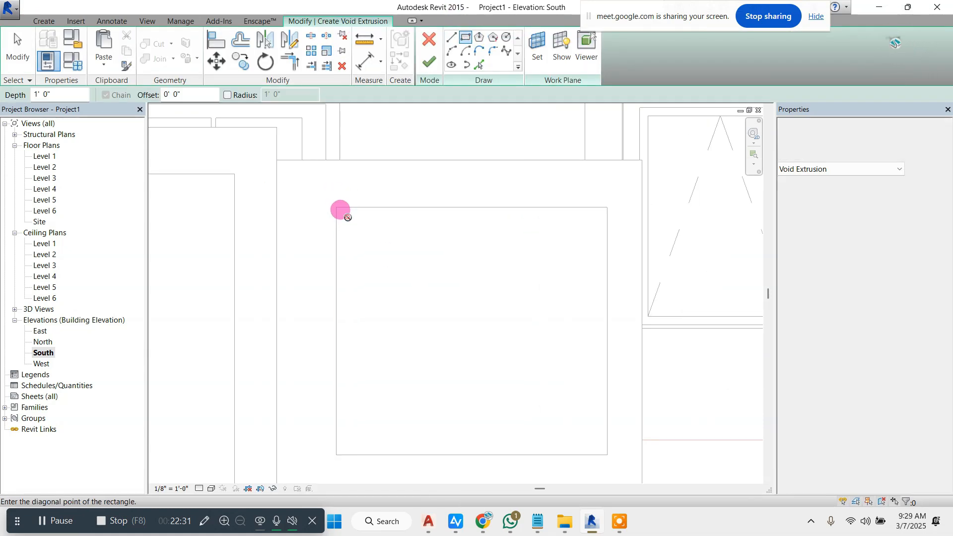
left_click(600, 445)
left_click(429, 61)
Step: In the 3D view, dissociate the void extrusion from its work plane and shorten its depth to about 3.4"
left_click(150, 22)
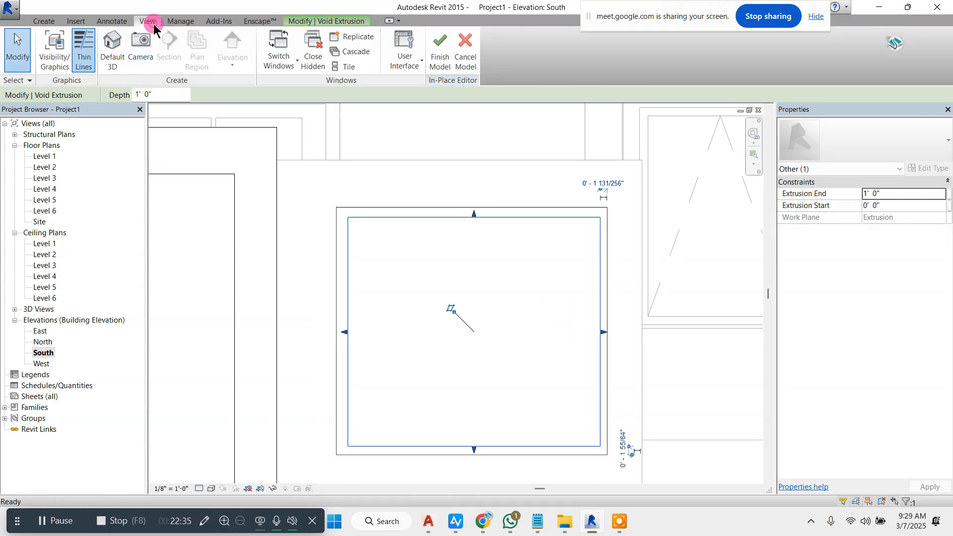
left_click(111, 46)
middle_click_drag(467, 283, 436, 227, "shift")
scroll(438, 225, "up", 2)
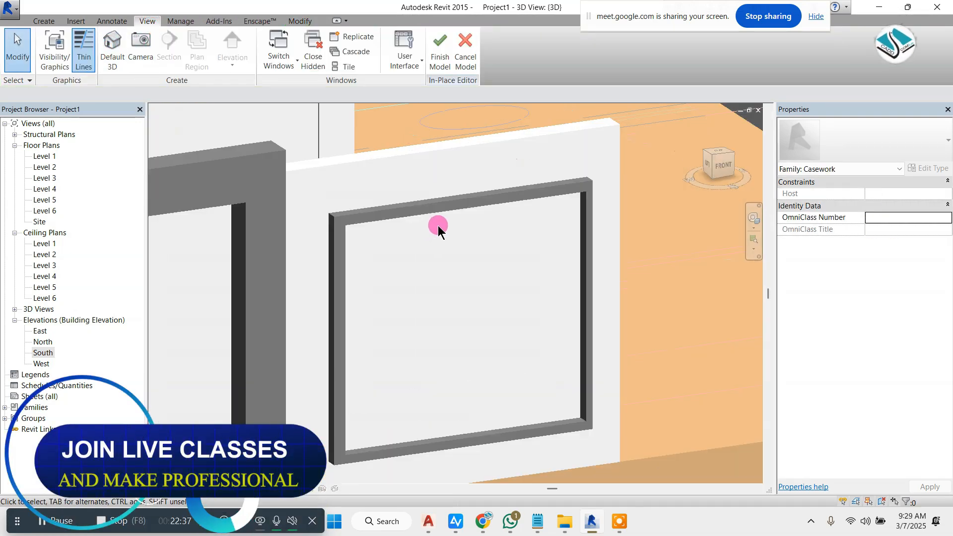
left_click(440, 217)
middle_click_drag(443, 273, 443, 348, "shift")
scroll(423, 291, "up", 4)
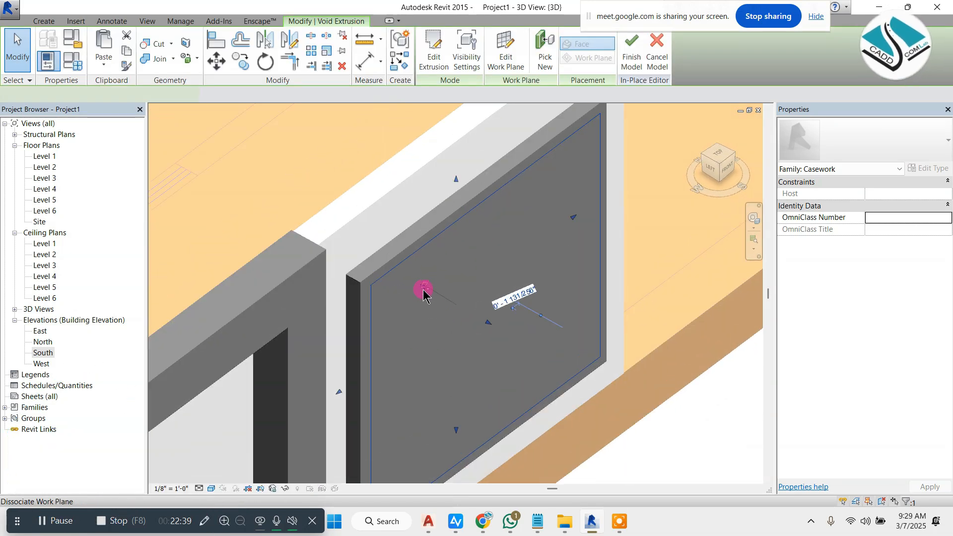
left_click(429, 300)
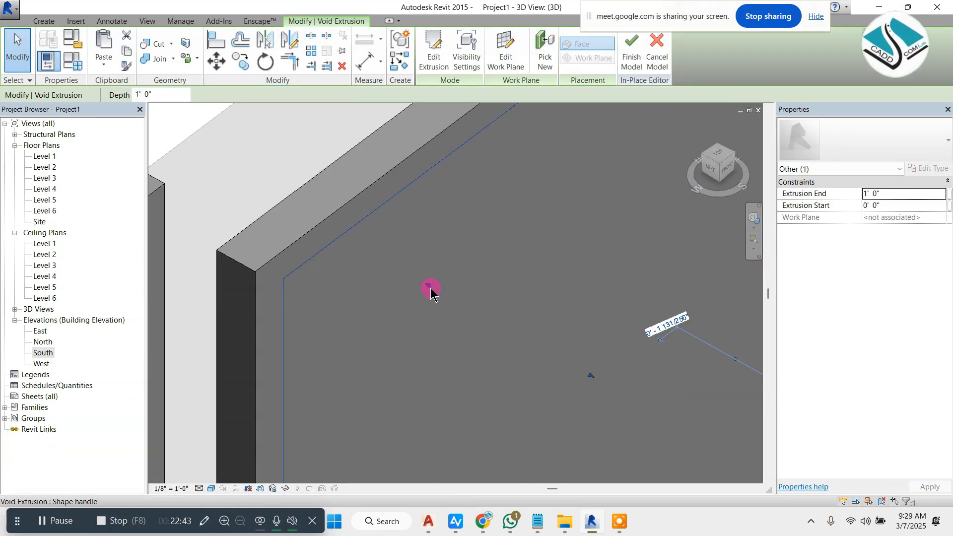
left_click_drag(489, 322, 541, 356)
scroll(442, 279, "down", 4)
left_click(663, 398)
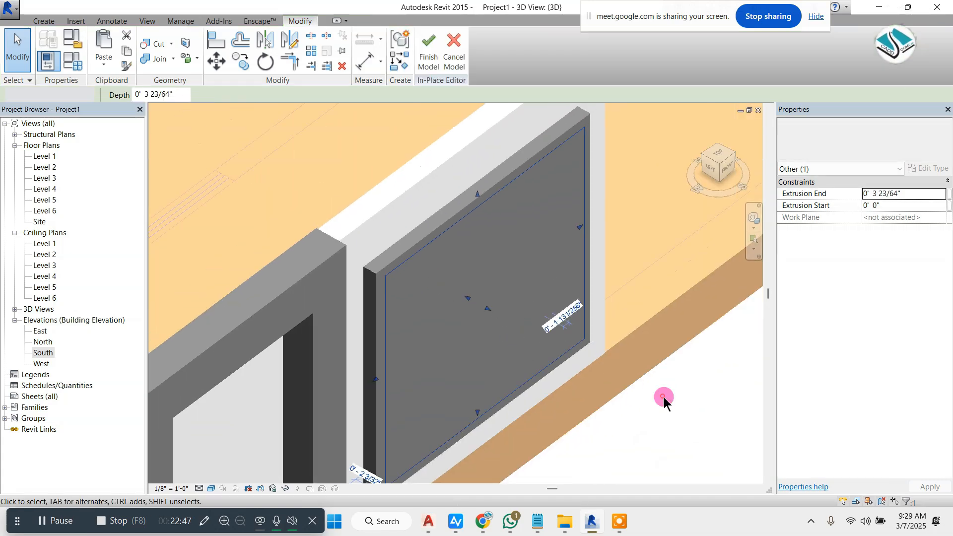
Step: Select the void in the panel again and reduce its extrusion depth to about 2.9"
left_click(454, 207)
scroll(489, 323, "up", 3)
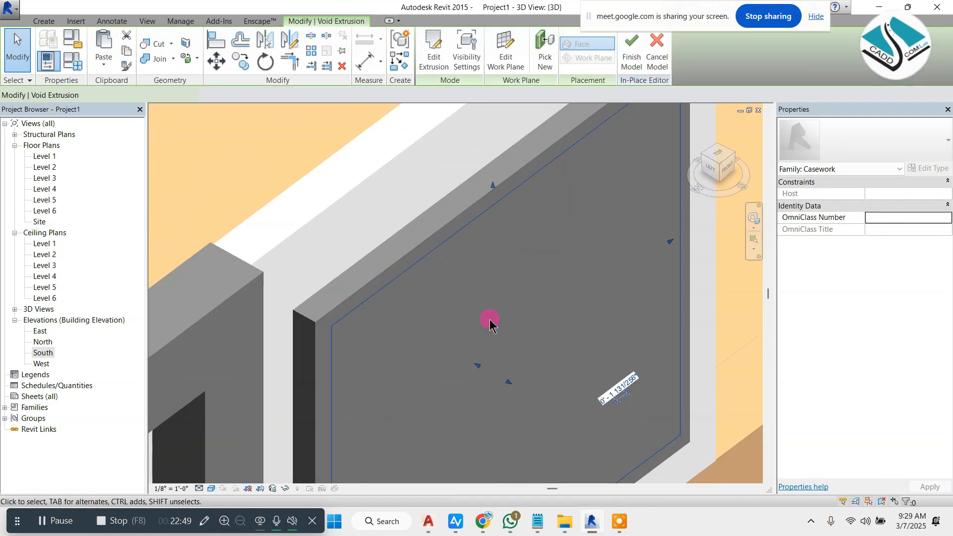
left_click_drag(481, 382, 487, 387)
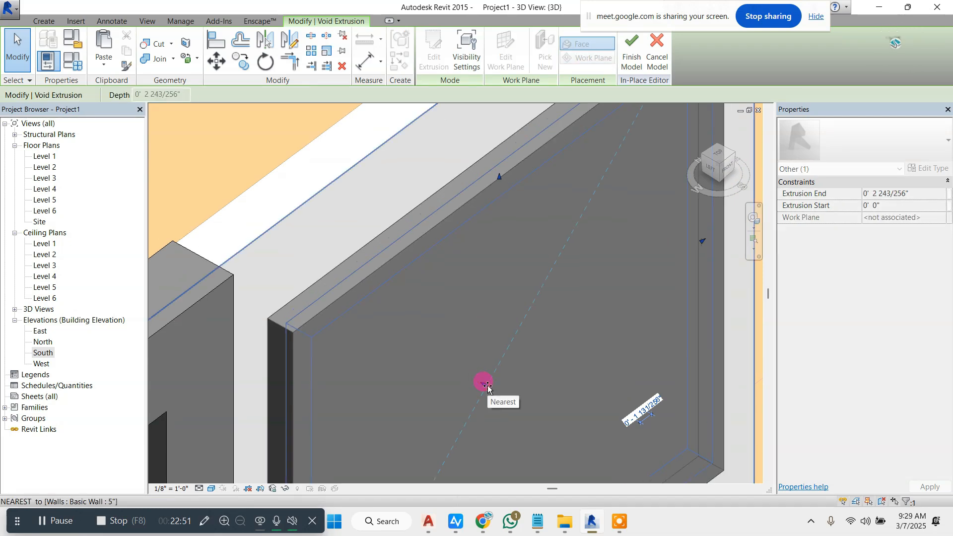
scroll(437, 270, "down", 4)
left_click(669, 397)
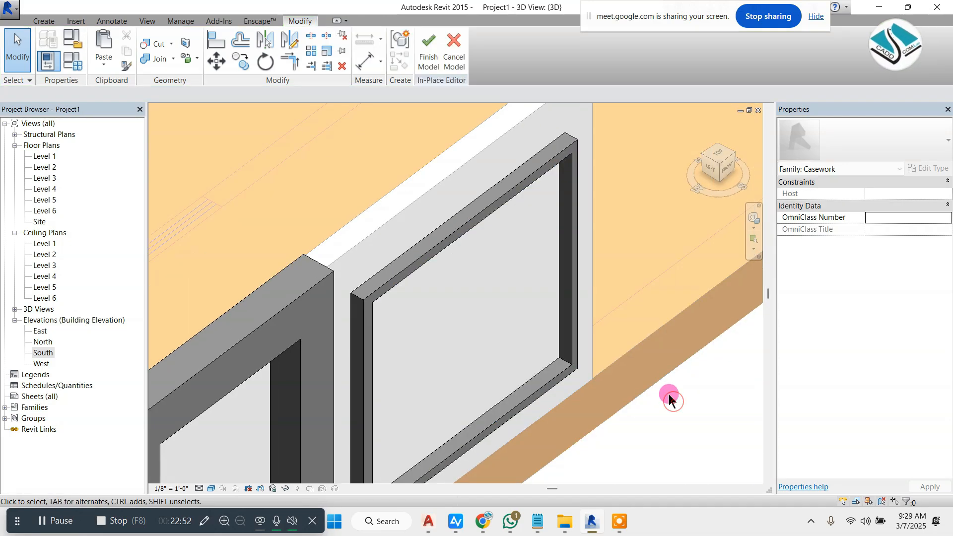
Step: In the Level 2 plan, pull the void's wall-side face to about mid-depth of the panel to form a shallow recess, and check it in 3D
left_click(461, 245)
double_click(45, 167)
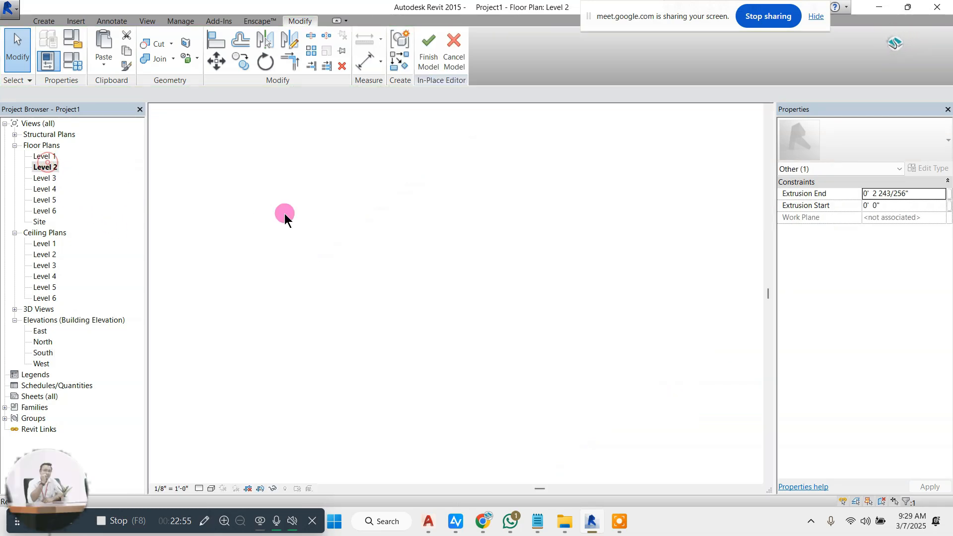
middle_click_drag(326, 365, 339, 307)
scroll(338, 307, "up", 6)
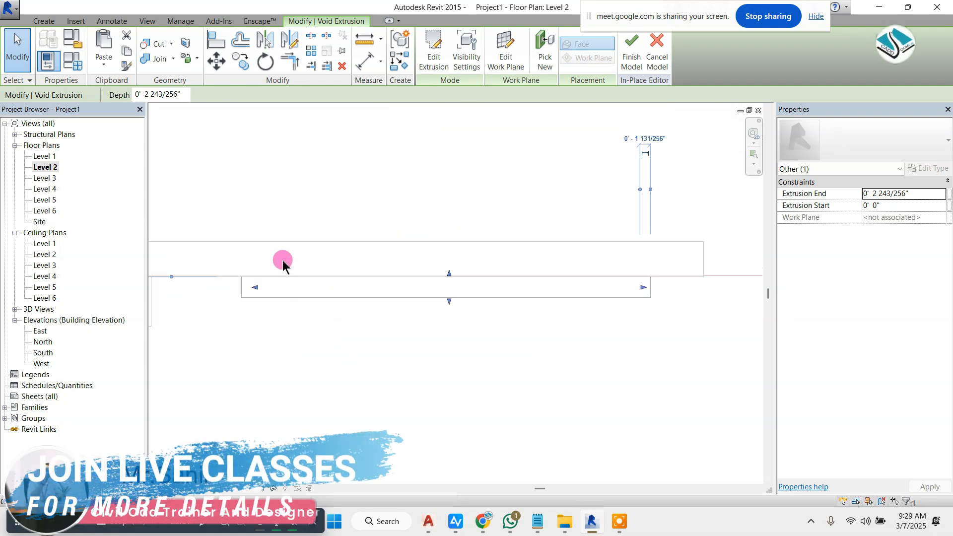
scroll(330, 273, "up", 2)
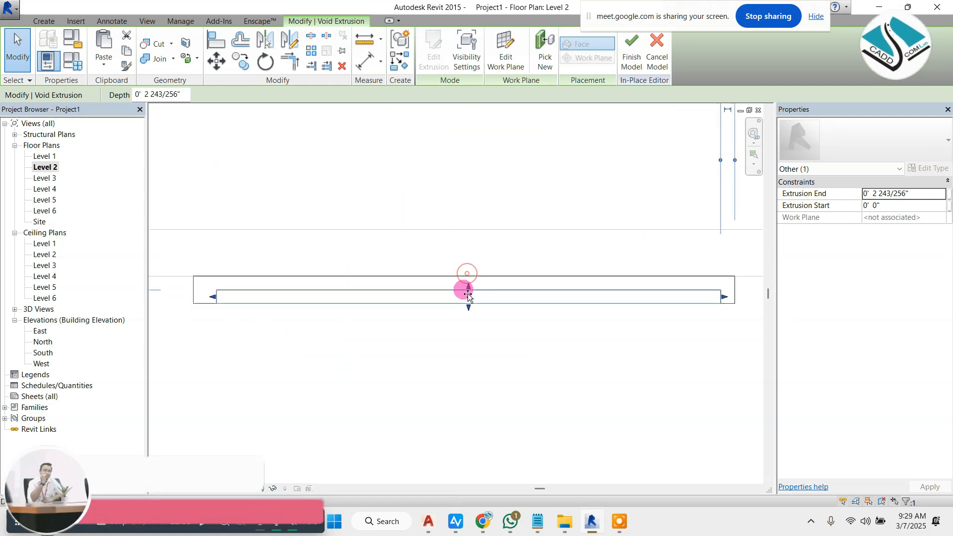
left_click(480, 334)
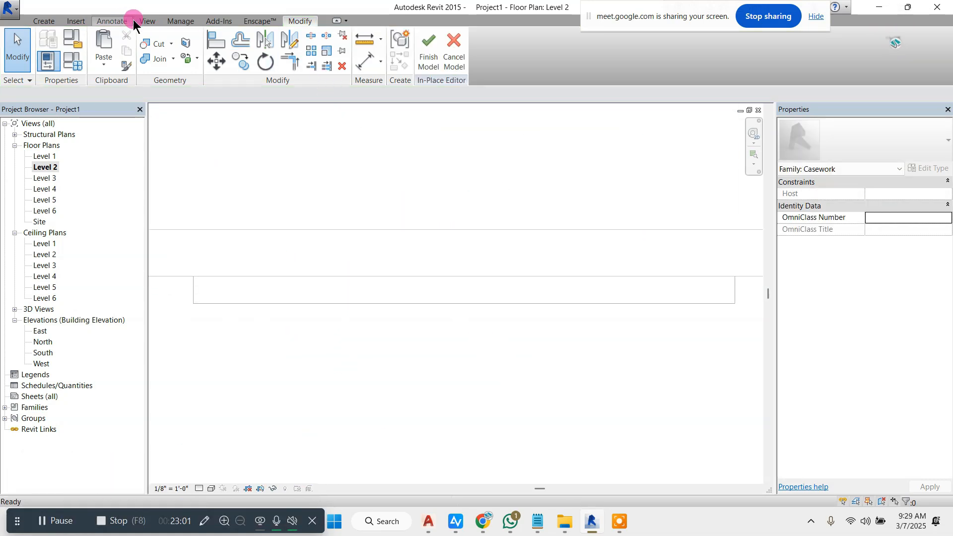
left_click(141, 22)
left_click(115, 50)
scroll(477, 278, "down", 2)
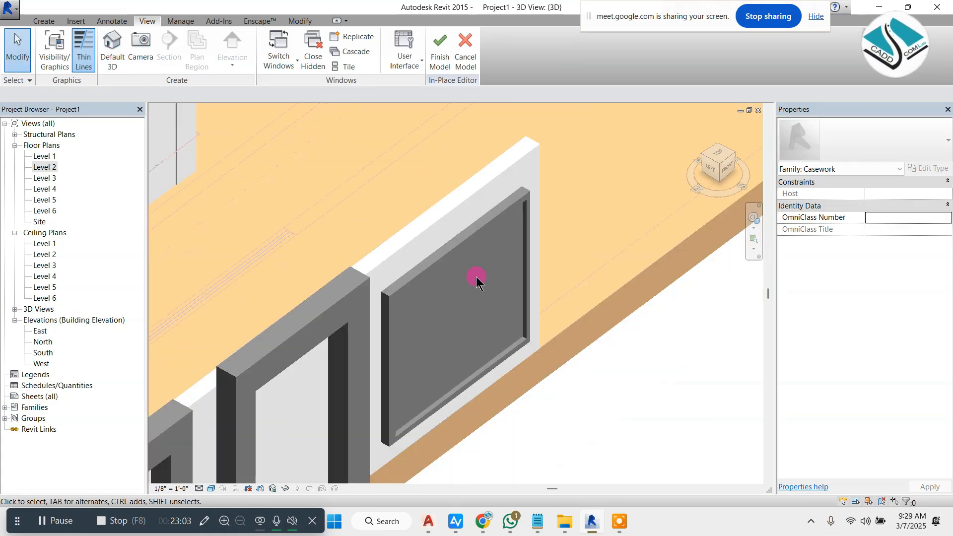
middle_click_drag(477, 279, 494, 259, "shift")
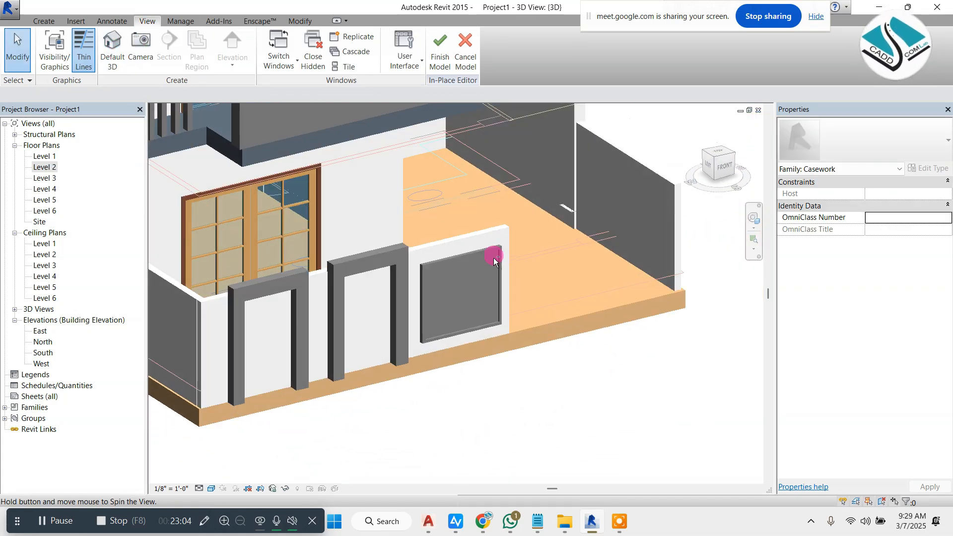
Step: For the first raised frame, create a new material named boundry wall
left_click(286, 280)
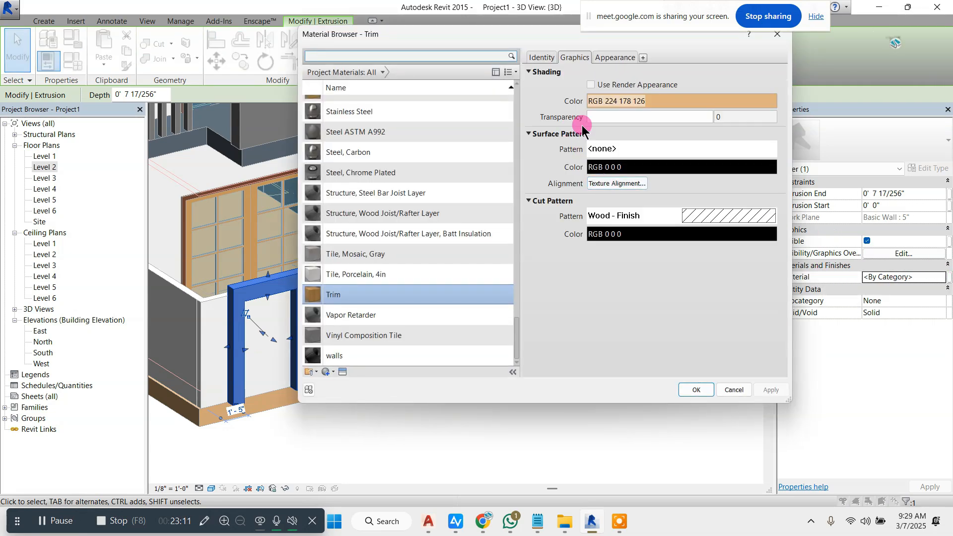
left_click(330, 372)
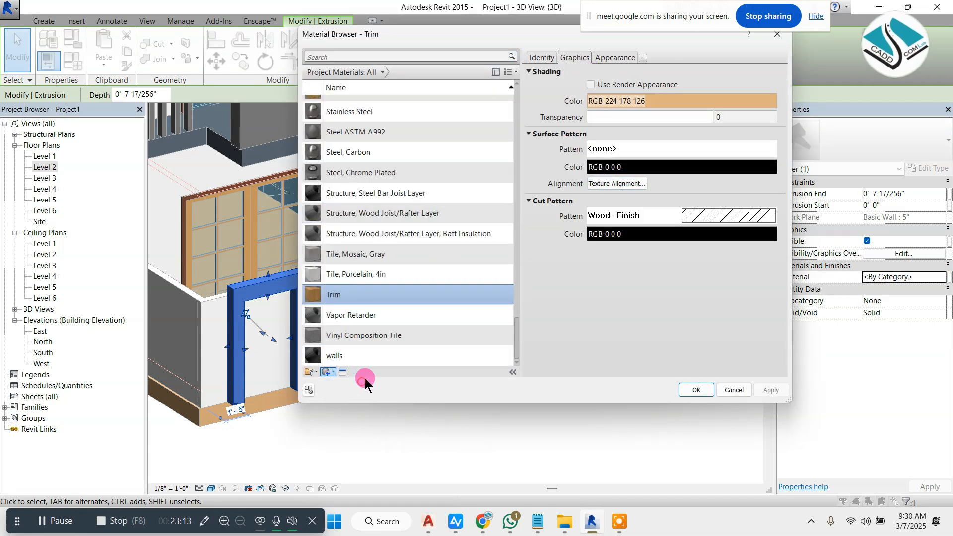
right_click(379, 230)
left_click(421, 264)
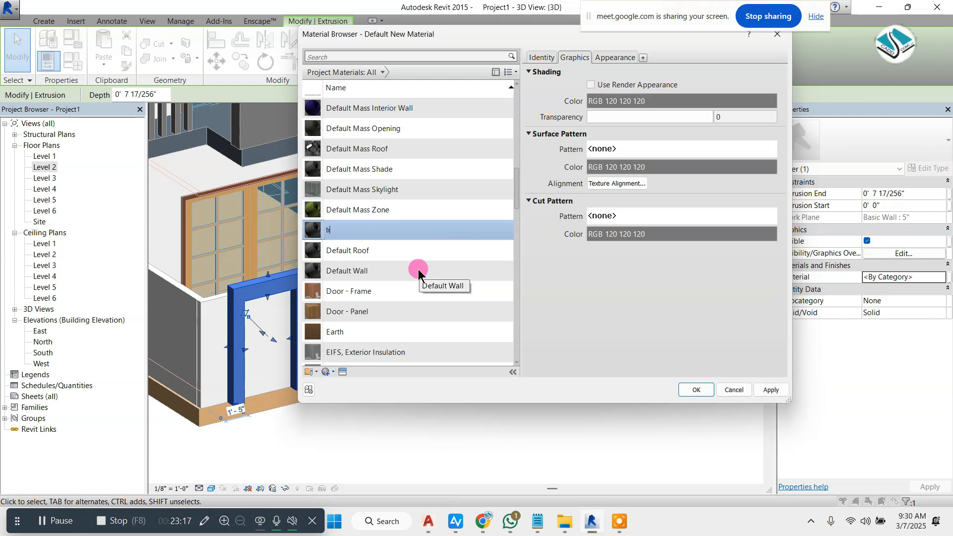
type("oundry wall")
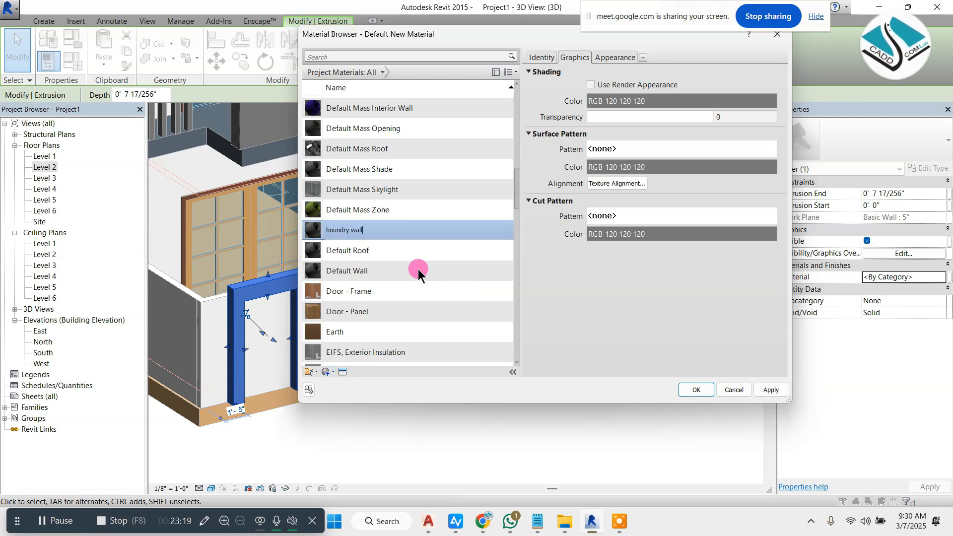
key("Return")
Step: Make the boundry wall material use its render appearance, set its colour to RGB 99 99 99, and apply it to the first frame
left_click(633, 82)
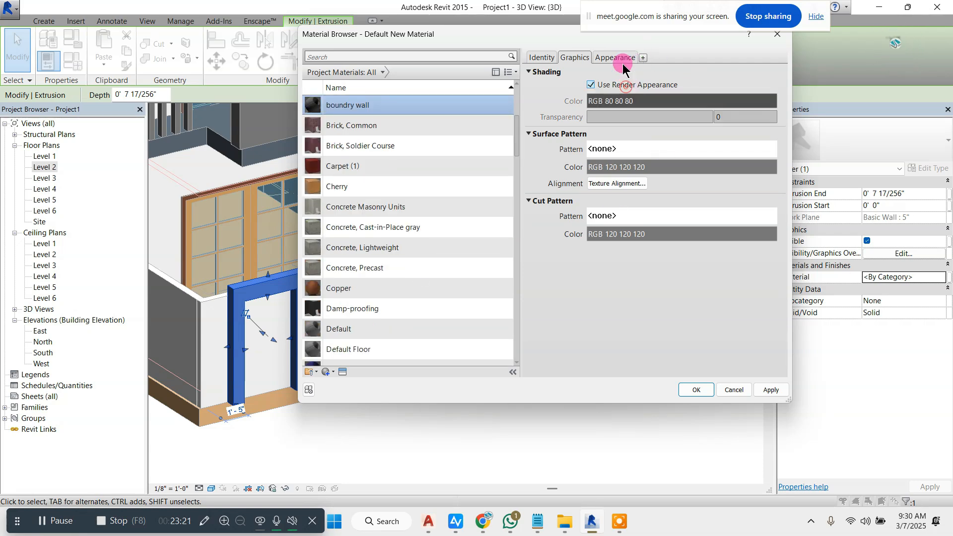
left_click(616, 57)
left_click(661, 172)
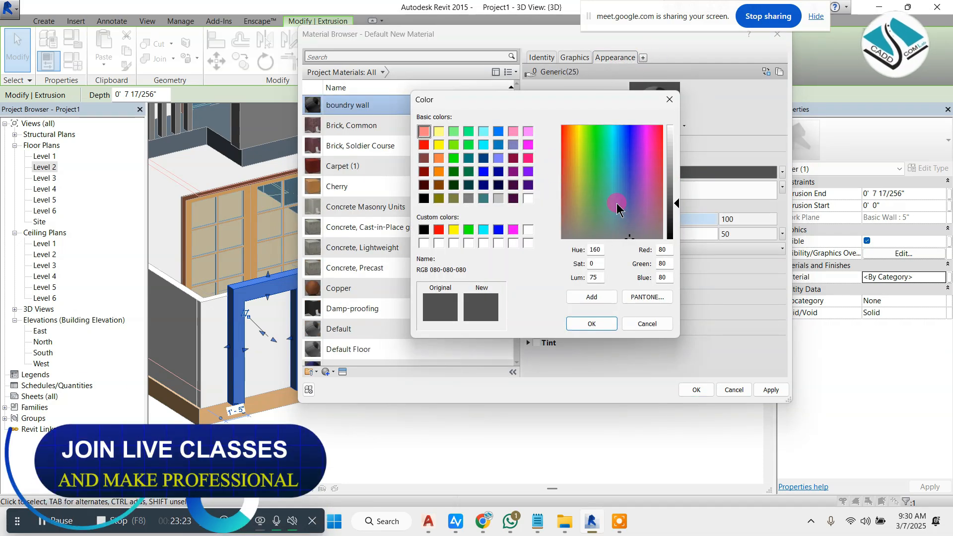
left_click_drag(674, 204, 675, 175)
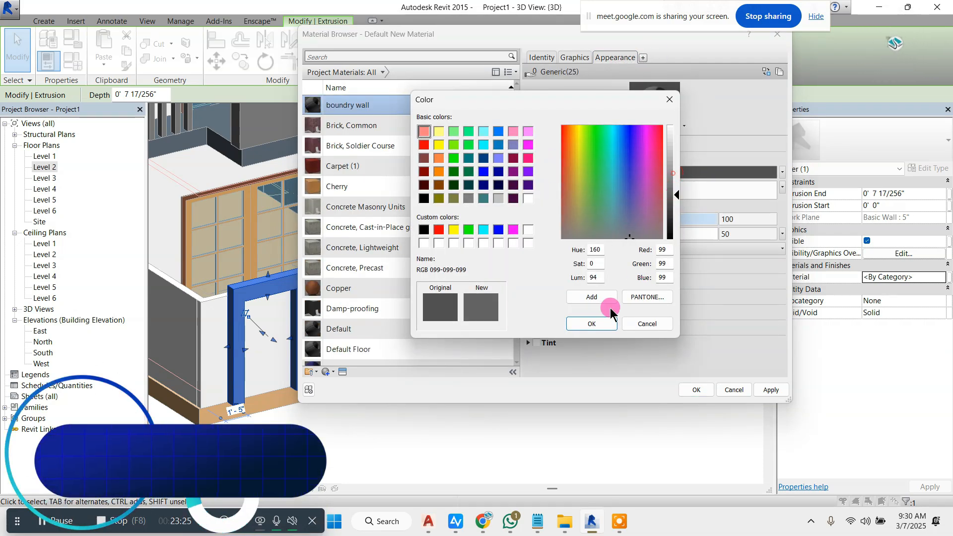
left_click(592, 323)
left_click(697, 389)
left_click(653, 410)
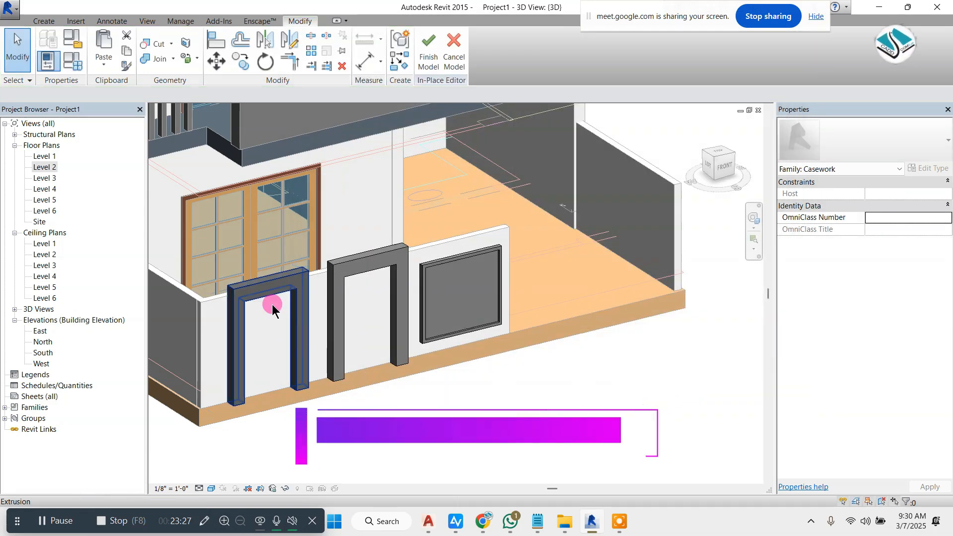
Step: Assign the boundry wall material to the second raised frame
scroll(263, 295, "up", 1)
left_click(358, 260)
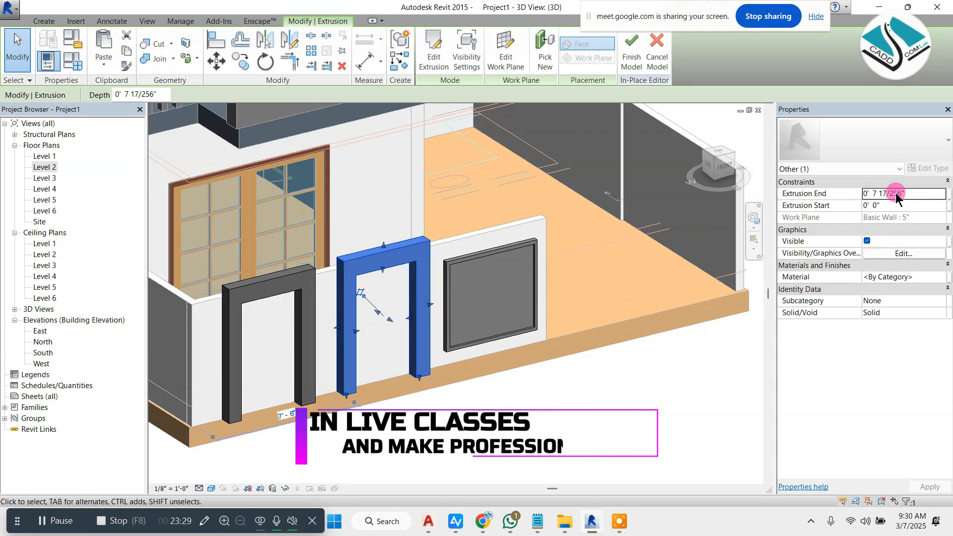
left_click(949, 280)
key("Escape")
left_click(942, 278)
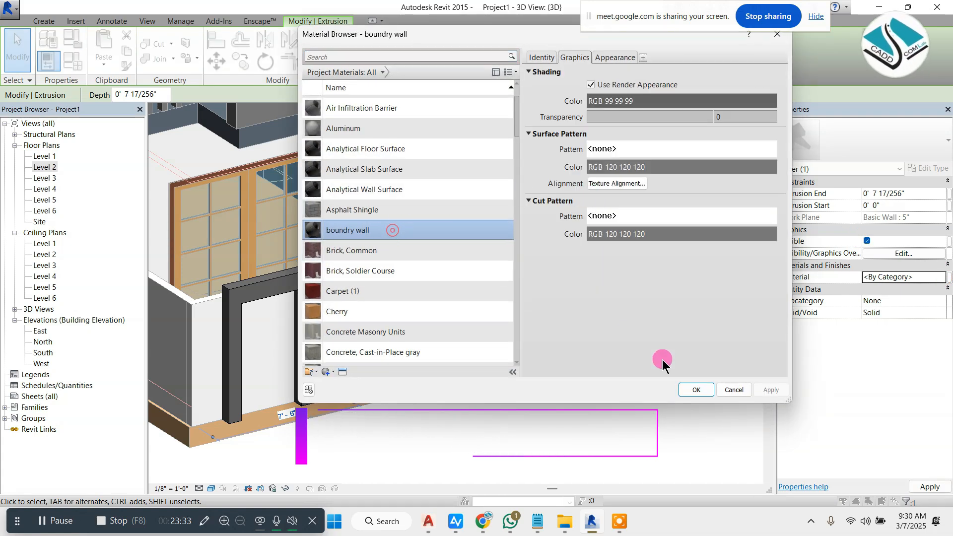
left_click(696, 389)
Step: Assign the Concrete, Precast material to the recessed panel and look over the house's front in 3D
left_click(497, 258)
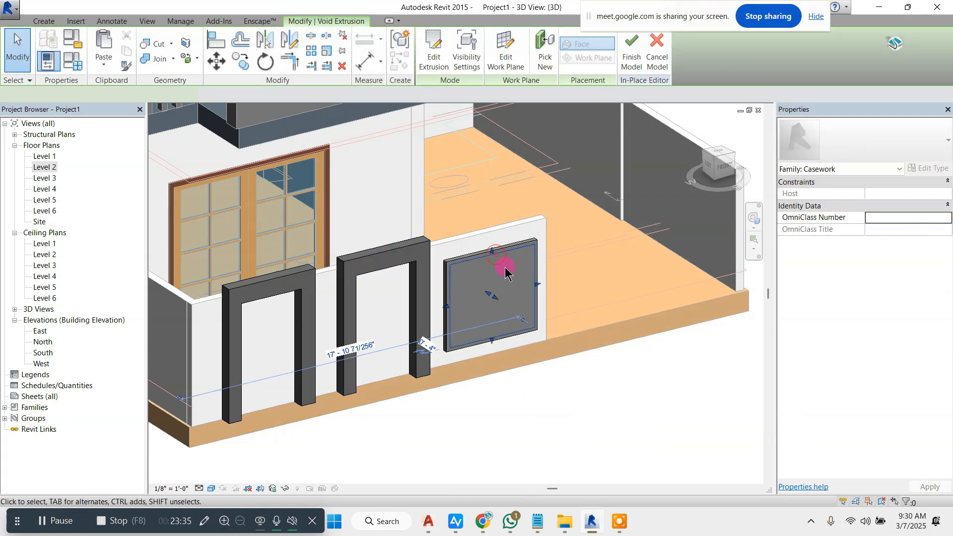
key("Escape")
scroll(506, 270, "up", 6)
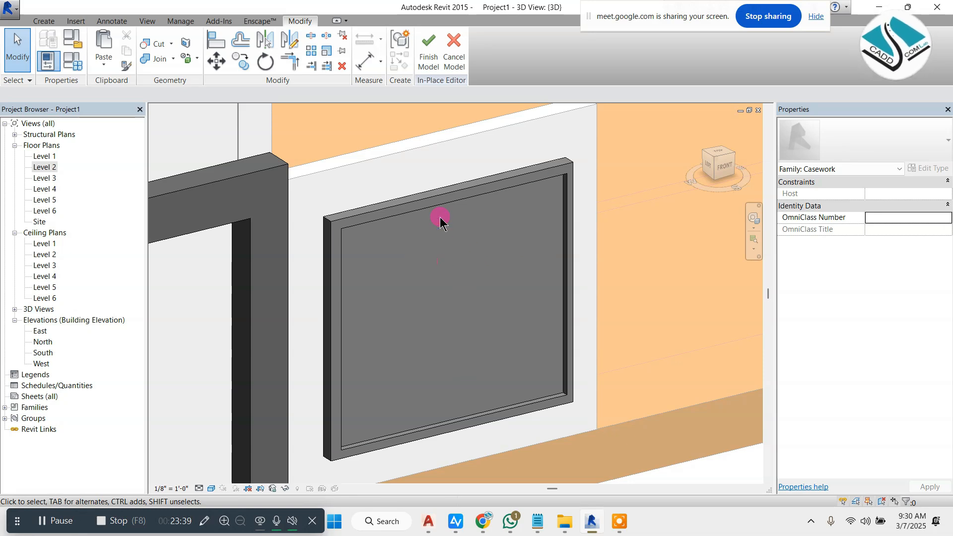
left_click(434, 193)
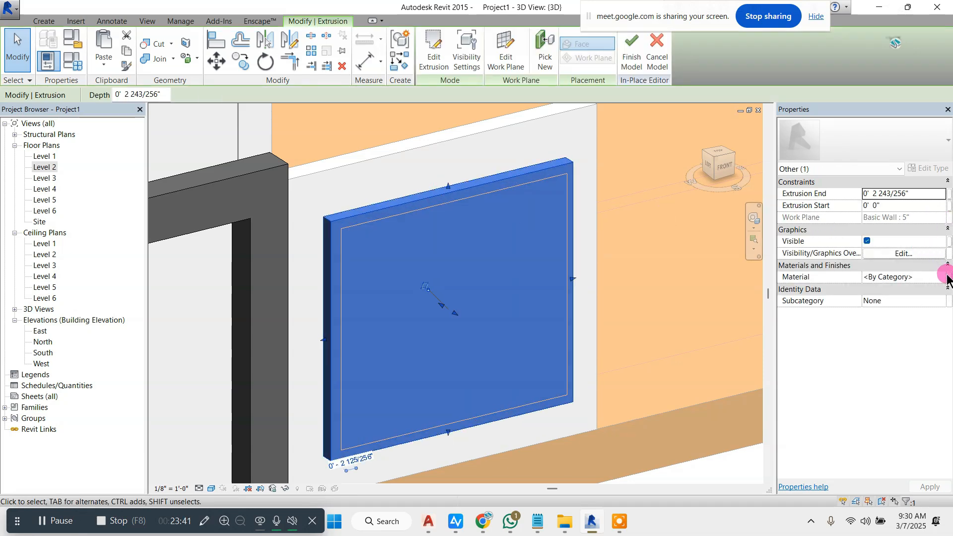
left_click(946, 277)
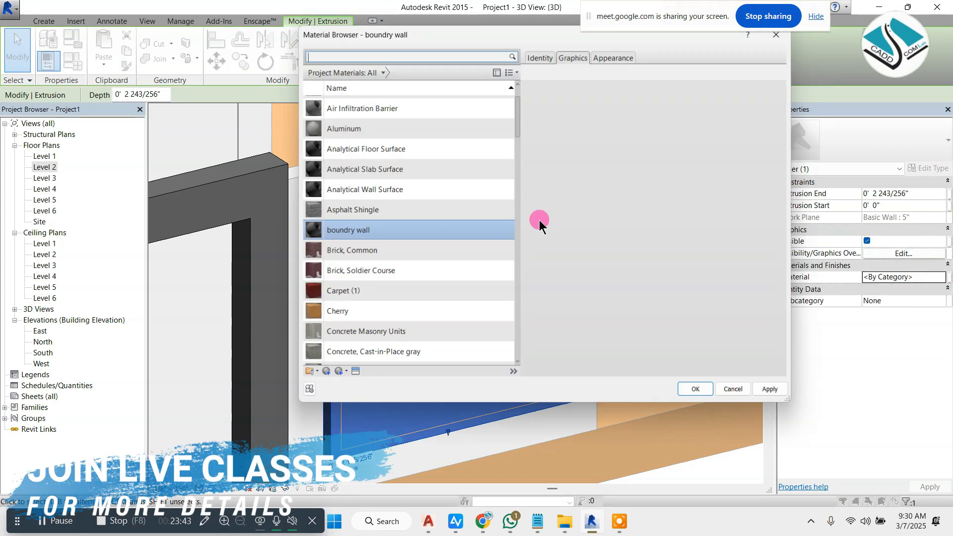
scroll(350, 217, "down", 2)
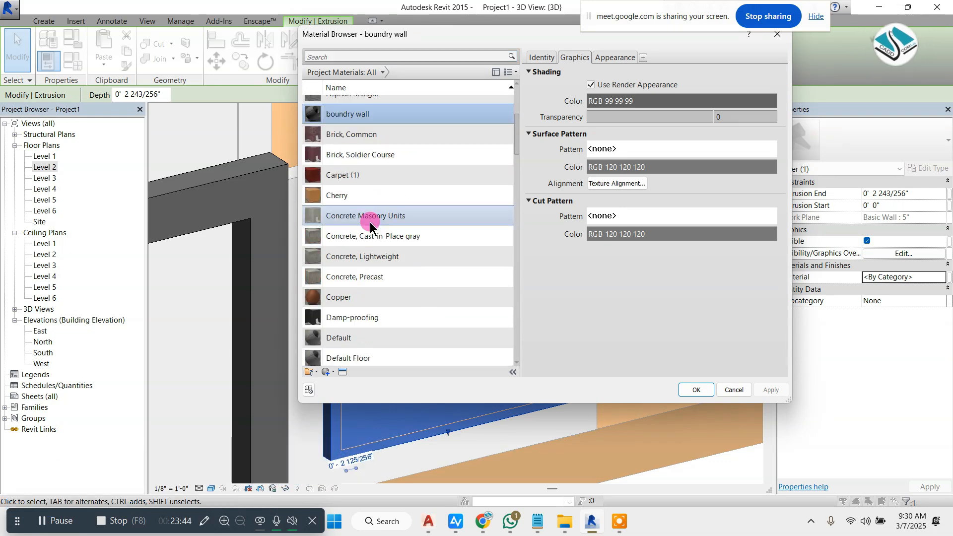
left_click(382, 276)
left_click(696, 390)
key("Escape")
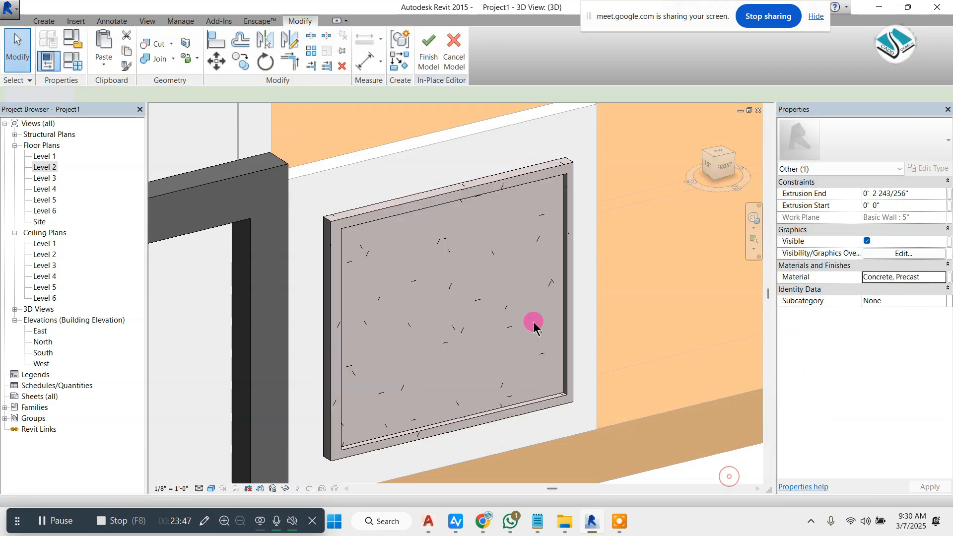
scroll(411, 287, "down", 3)
scroll(412, 287, "down", 4)
middle_click_drag(472, 336, 496, 305, "shift")
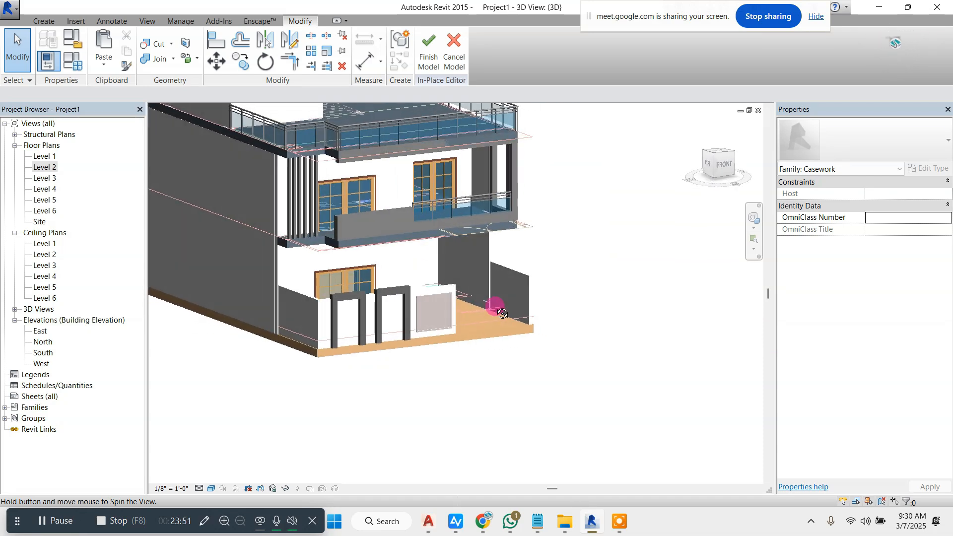
Step: Open the South elevation at the boundary wall's two raised frames and recessed panel
middle_click_drag(343, 332, 299, 311, "shift")
double_click(43, 353)
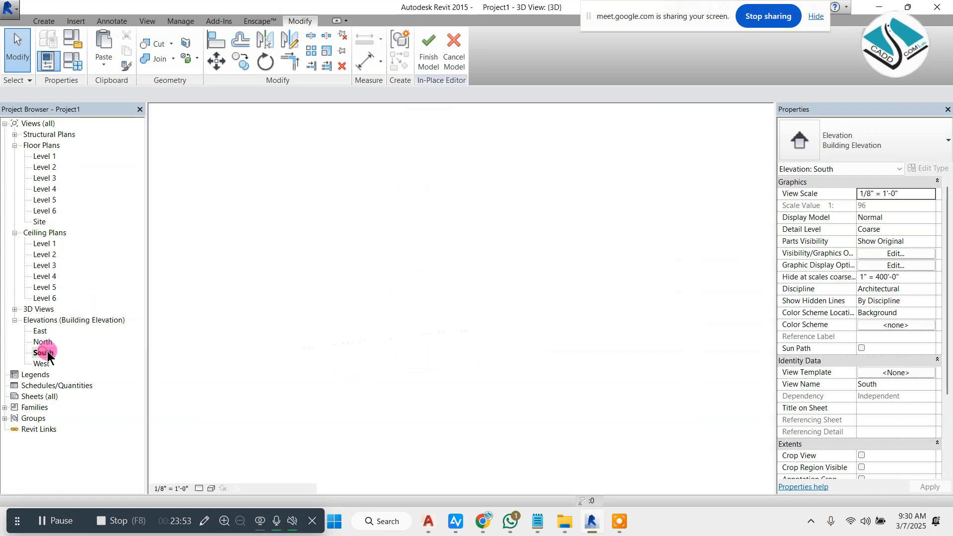
scroll(491, 251, "down", 4)
scroll(395, 257, "up", 2)
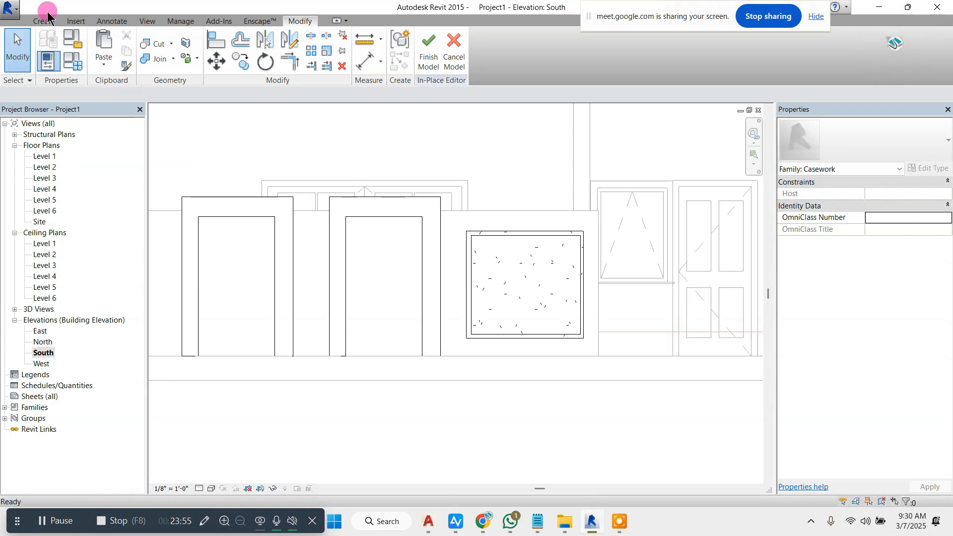
left_click(44, 21)
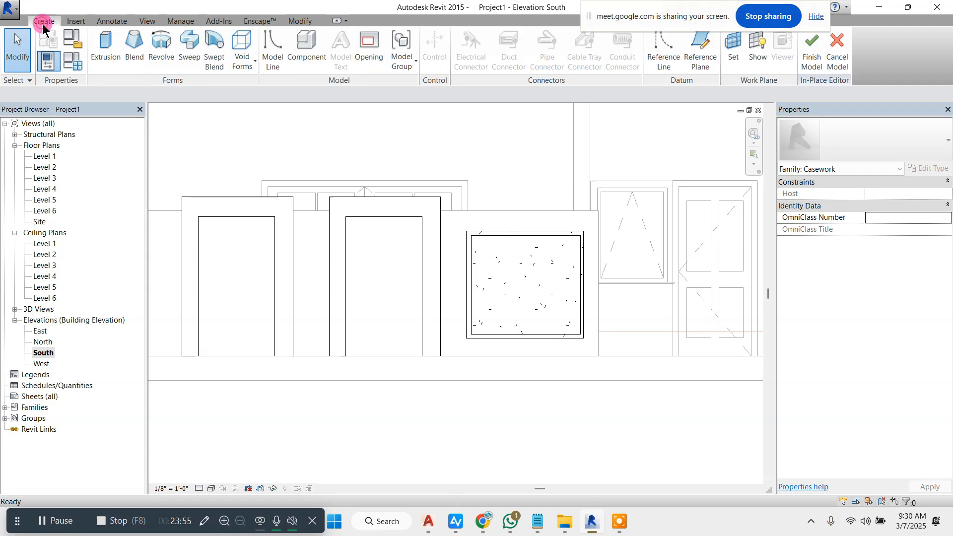
left_click(108, 48)
left_click(560, 226)
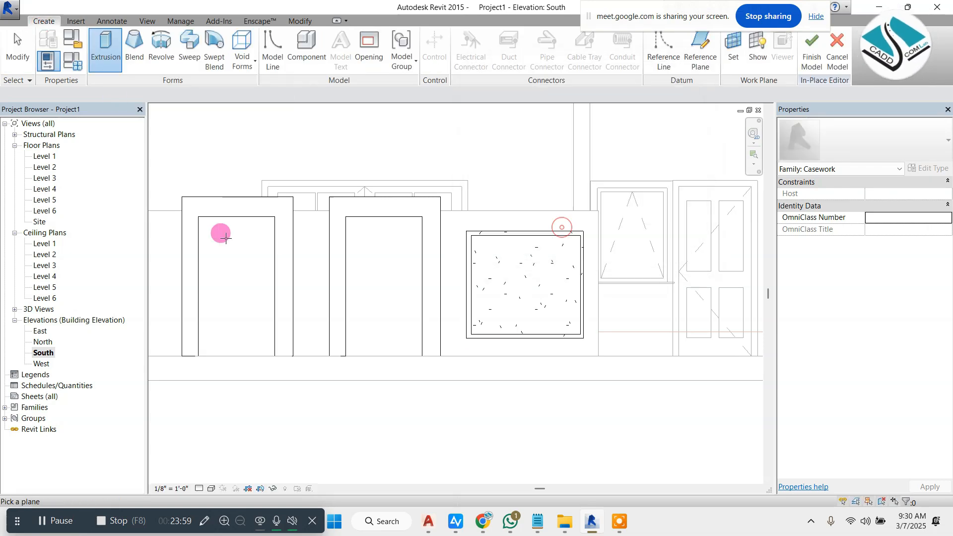
left_click(236, 197)
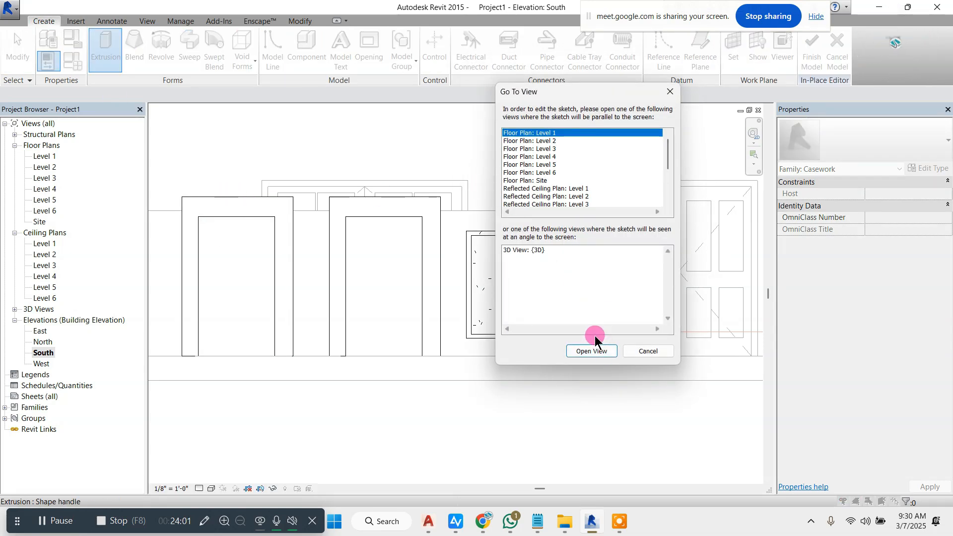
key("Escape")
Step: Start an extrusion on the first raised frame's front face and sketch a horizontal strip about 0' 2" high across its opening
left_click(106, 58)
left_click(547, 234)
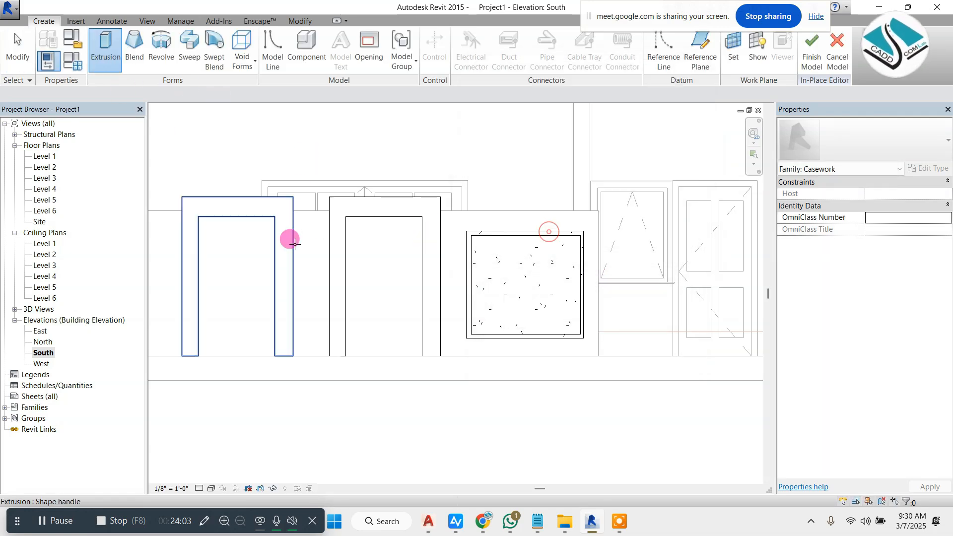
left_click(288, 241)
left_click(466, 36)
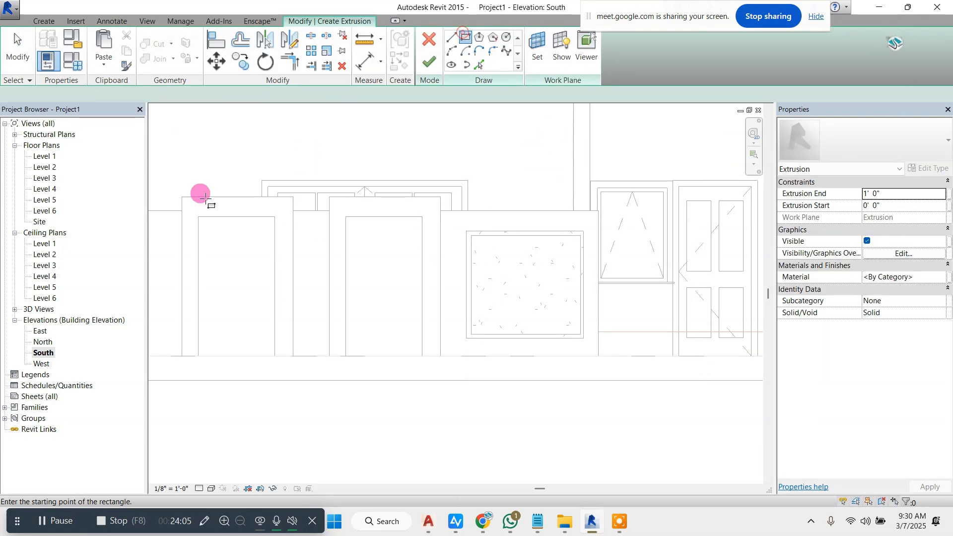
scroll(191, 238, "up", 3)
left_click(195, 234)
scroll(392, 245, "up", 2)
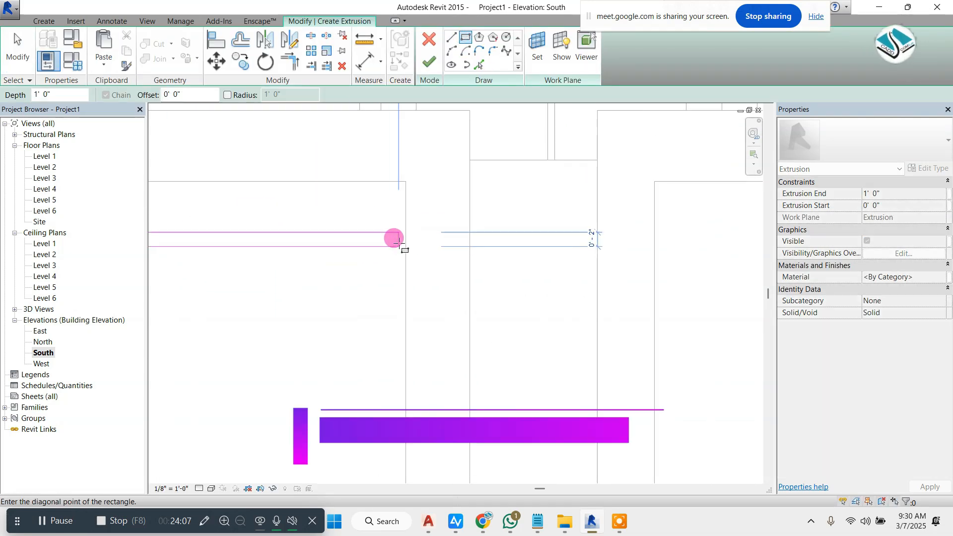
left_click(406, 243)
scroll(426, 231, "down", 2)
key("Escape")
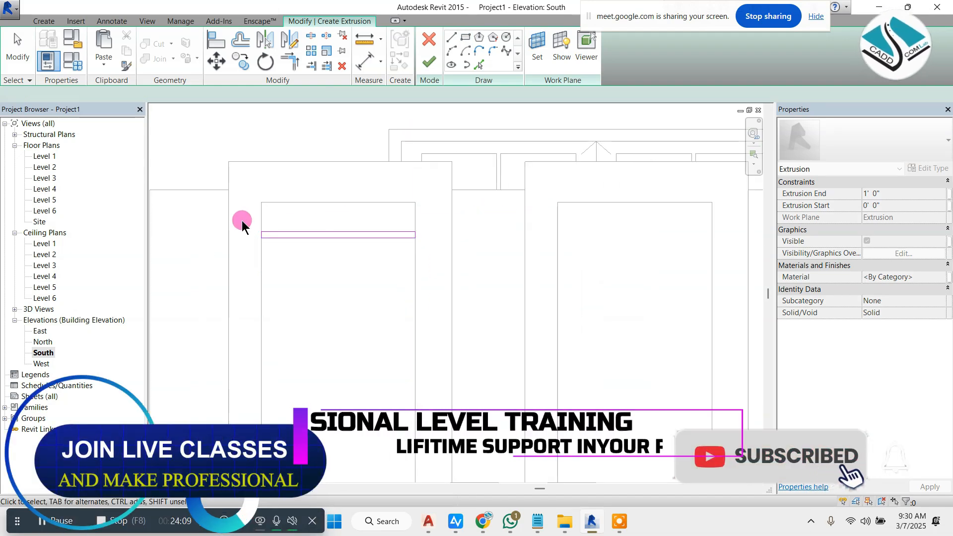
left_click_drag(248, 222, 447, 260)
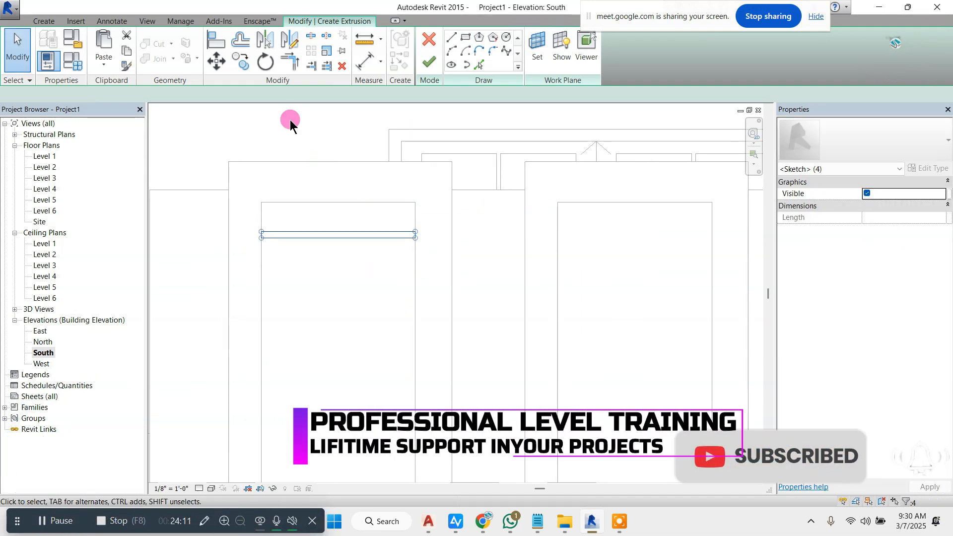
left_click(241, 61)
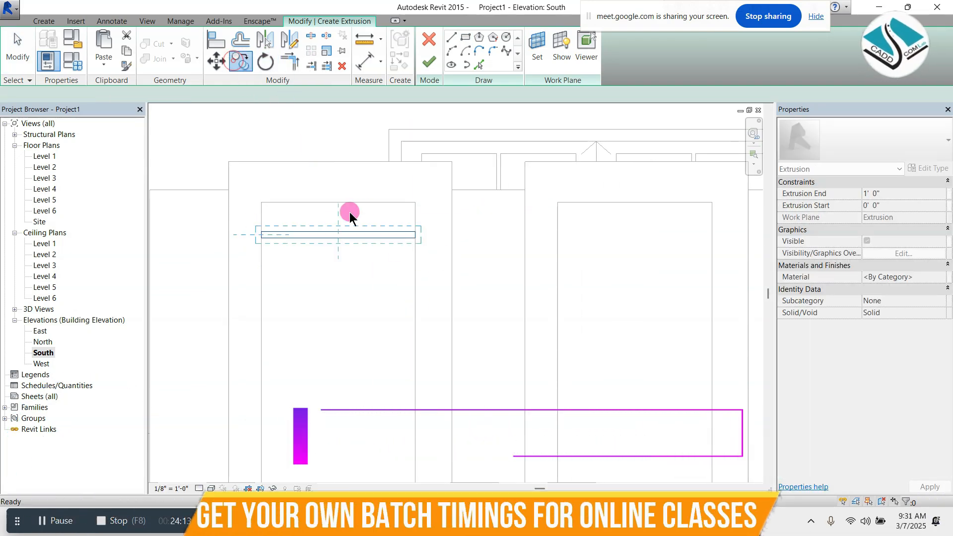
scroll(415, 241, "up", 4)
left_click(414, 213)
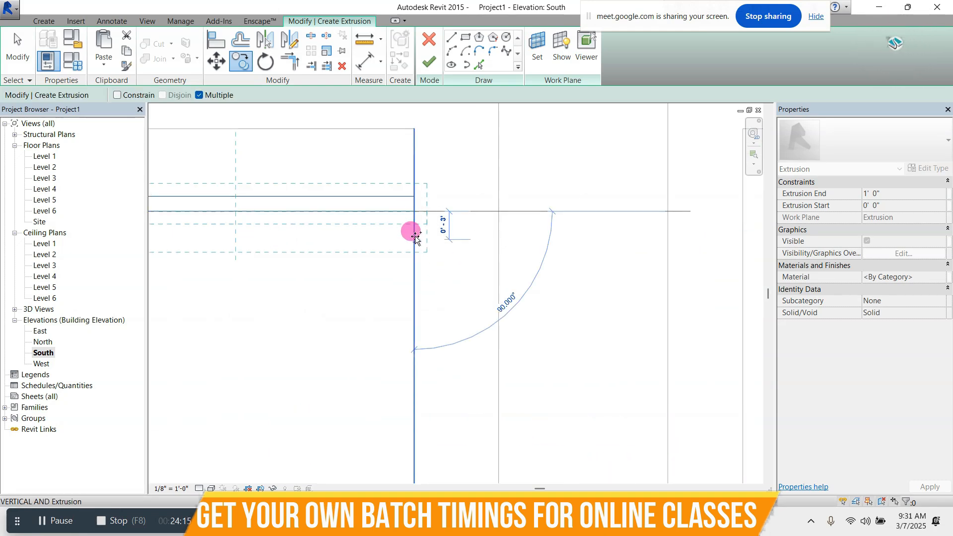
Step: Finish the strip as an extrusion 1' 0" deep and select it in the 3D view
left_click(429, 62)
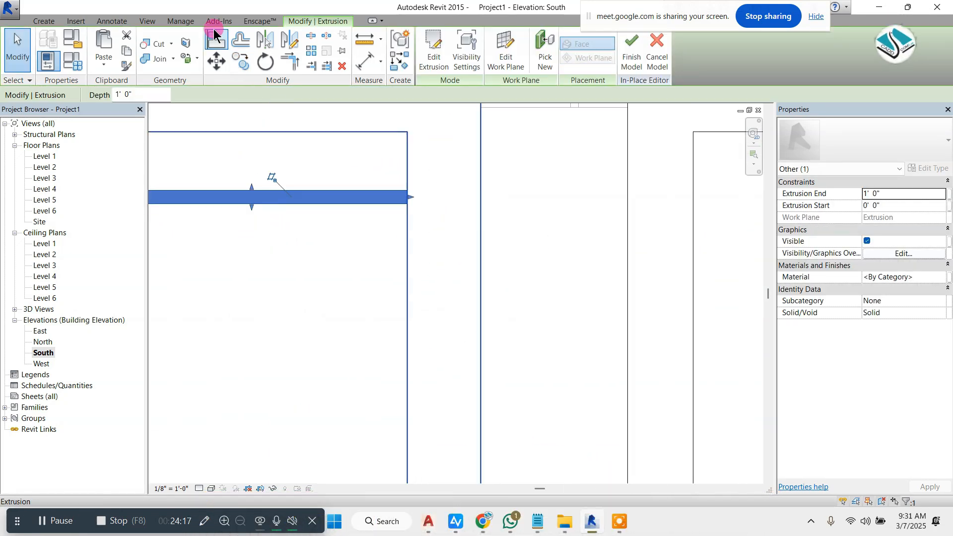
left_click(136, 22)
left_click(111, 42)
left_click(353, 291)
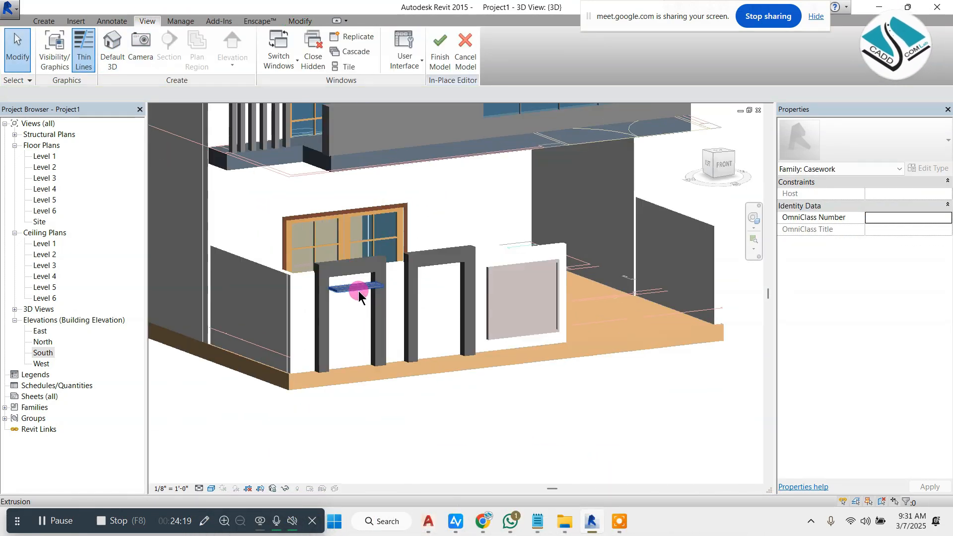
Step: Pull the strip's outer face back behind the first frame's front, to an extrusion end of about -0' 0 123/128", and check it in 3D
scroll(353, 288, "up", 2)
middle_click_drag(309, 251, 442, 358, "shift")
scroll(361, 290, "up", 4)
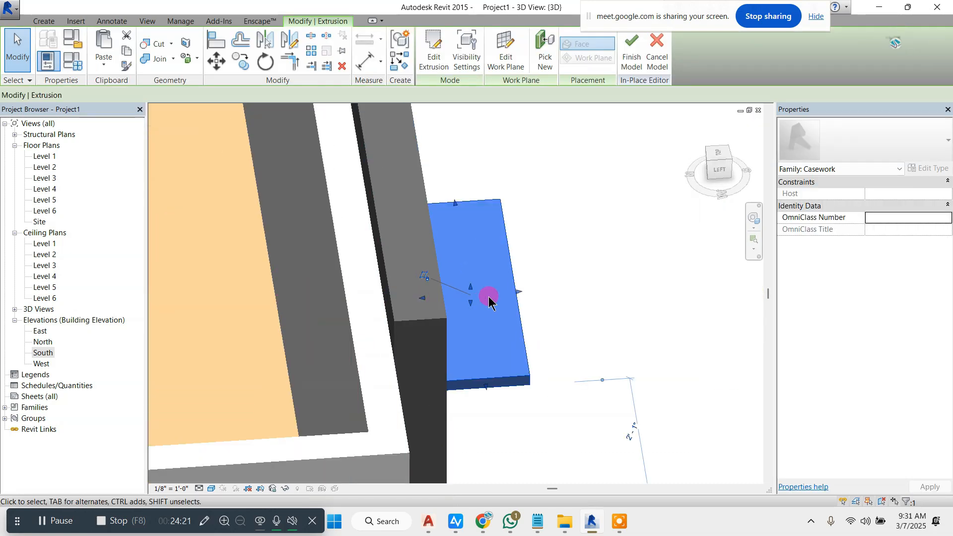
left_click_drag(517, 296, 431, 301)
scroll(432, 302, "down", 2)
middle_click_drag(438, 307, 60, 248, "shift")
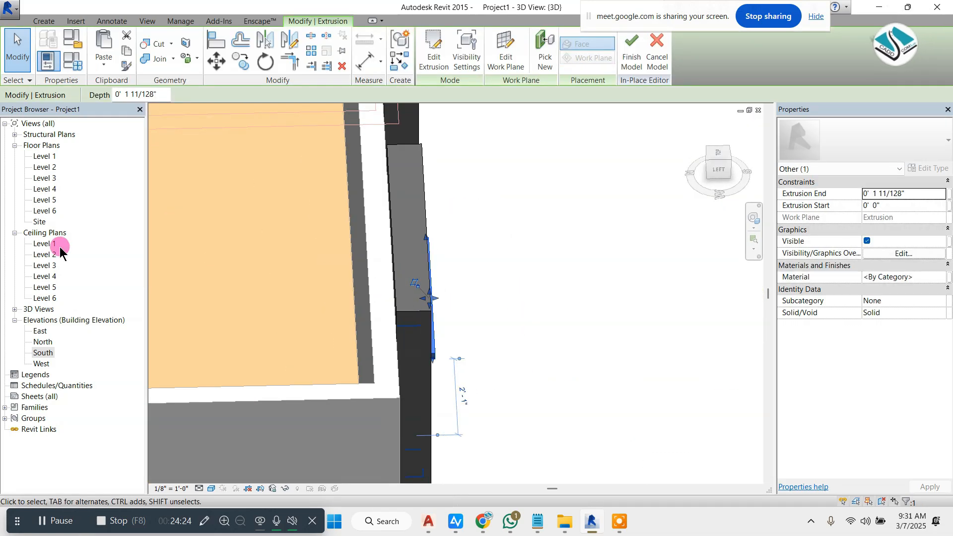
double_click(50, 170)
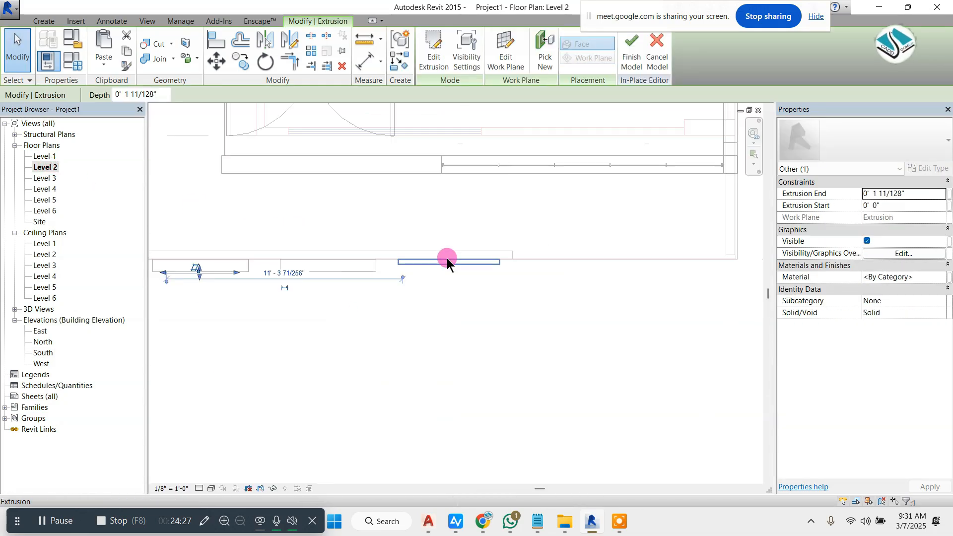
scroll(230, 252, "up", 5)
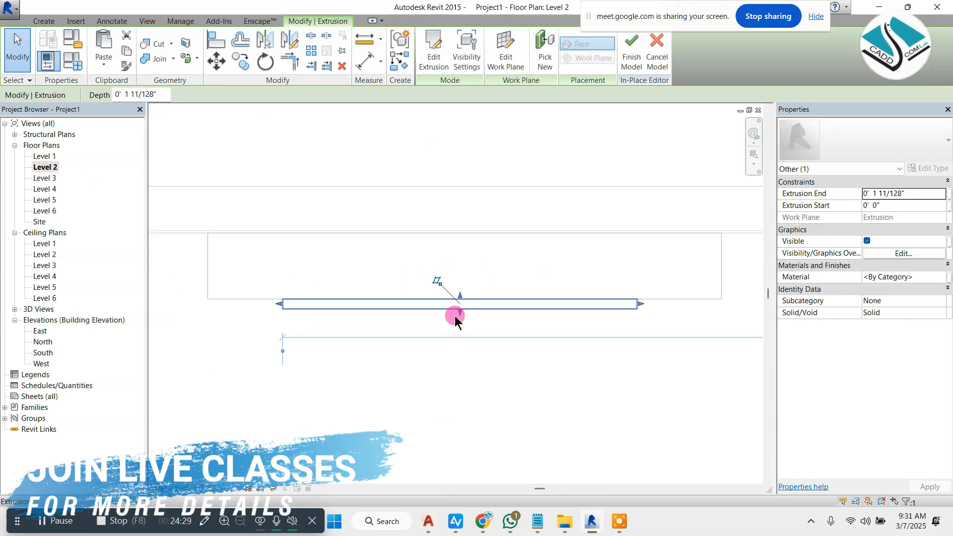
left_click_drag(456, 320, 450, 282)
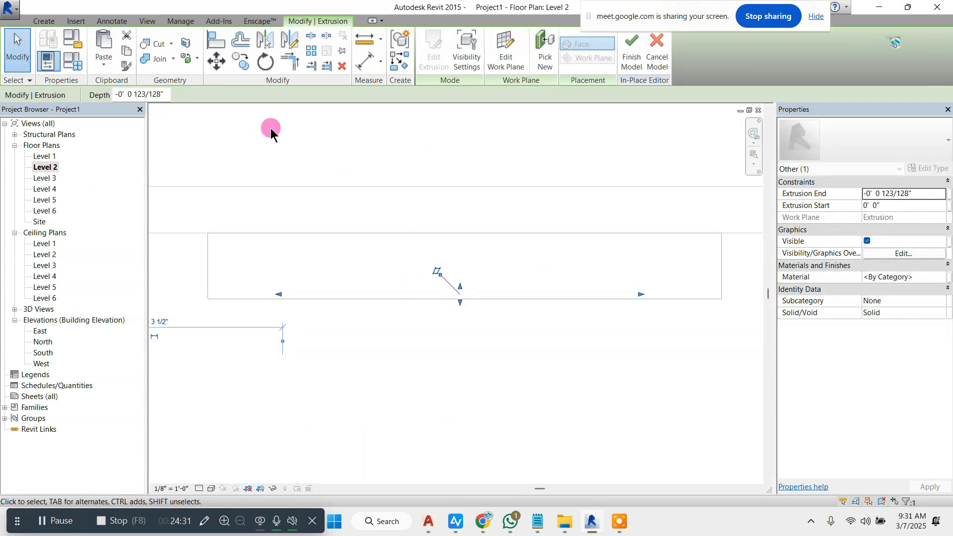
left_click(147, 21)
left_click(112, 47)
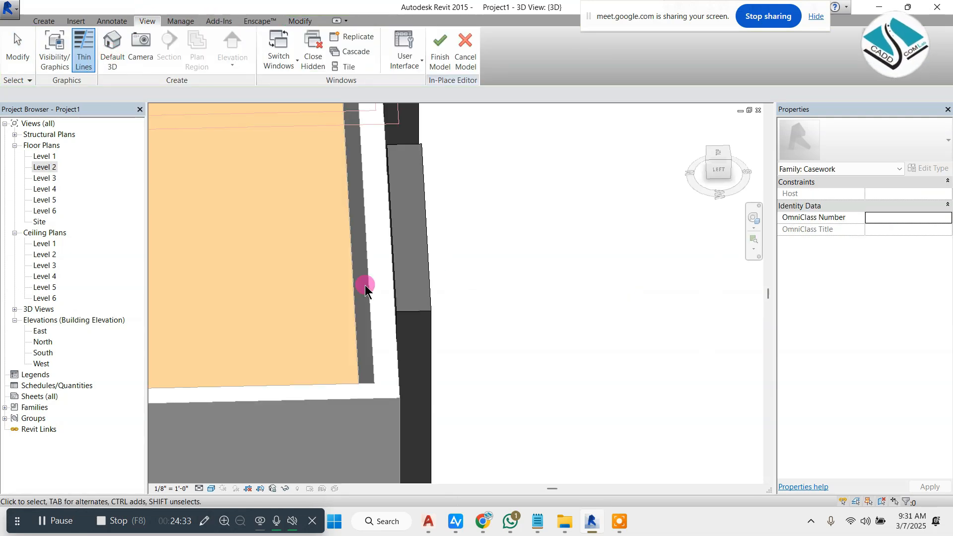
middle_click_drag(641, 306, 493, 214, "shift")
scroll(492, 214, "up", 1)
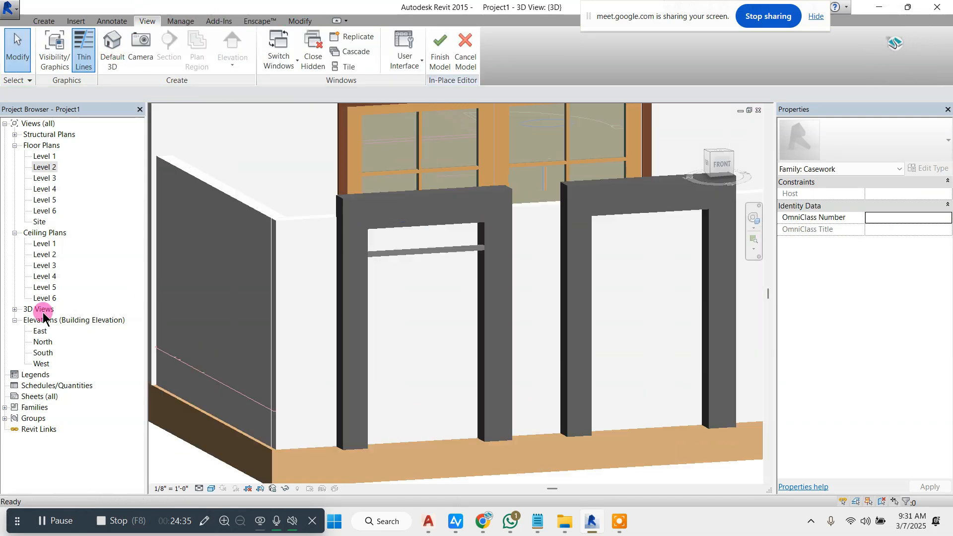
Step: In the South elevation, try to array the strip down the first frame's opening as 15 grouped items spaced to the last one
double_click(43, 352)
scroll(320, 173, "up", 2)
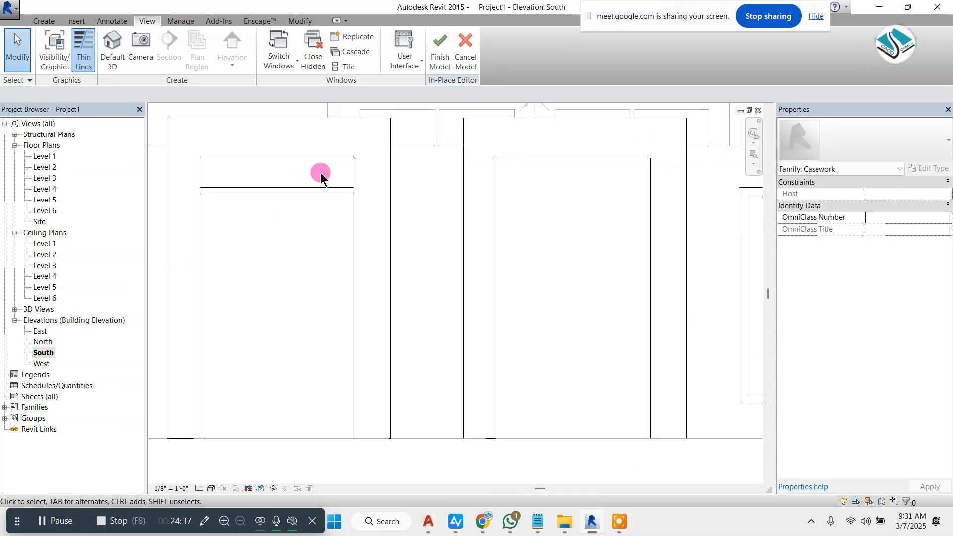
scroll(274, 193, "down", 1)
left_click(276, 186)
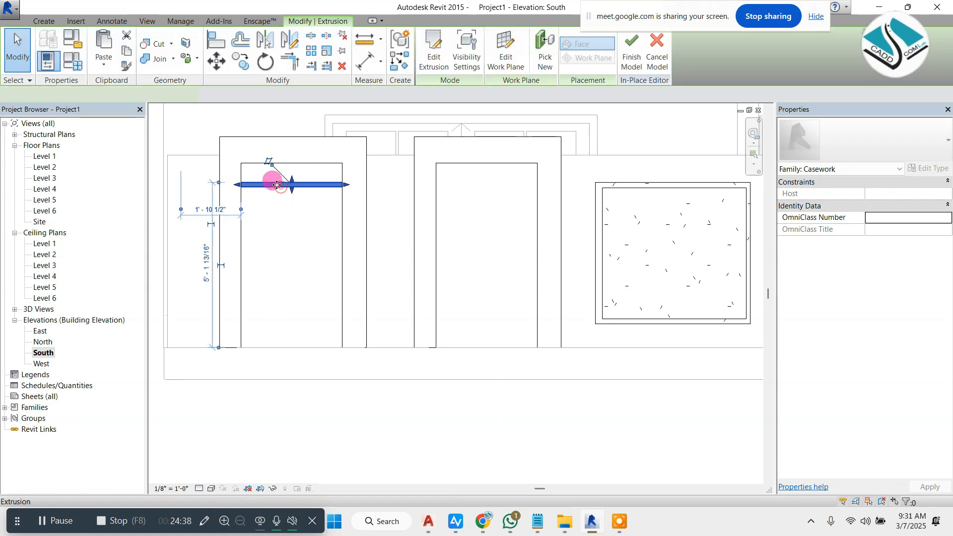
left_click(309, 52)
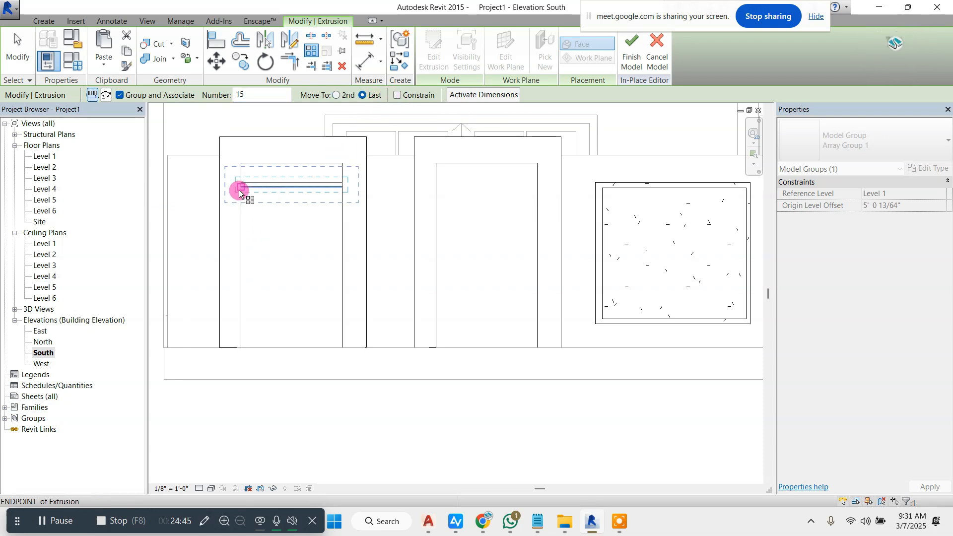
left_click(241, 187)
left_click(240, 341)
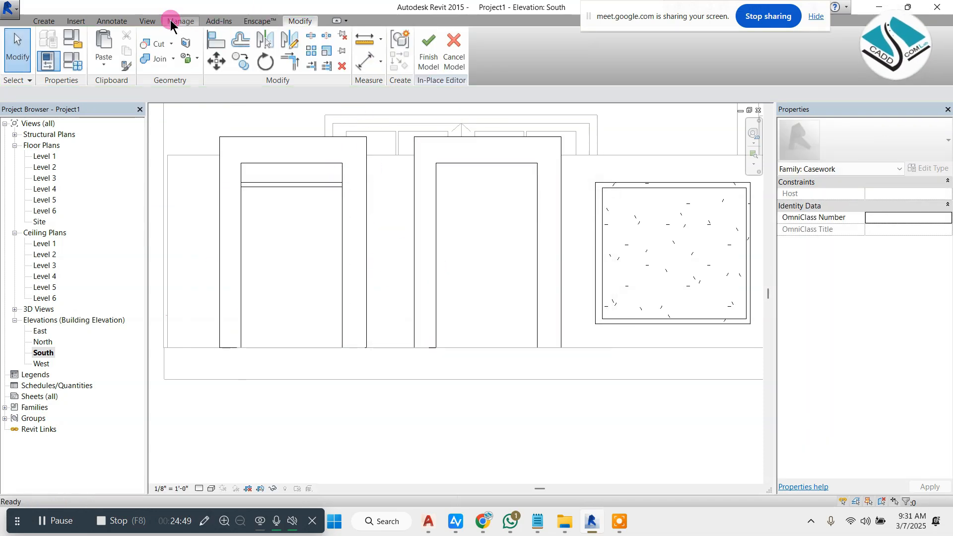
Step: Examine the boundary wall design and the house's front in the 3D view
left_click(148, 20)
left_click(113, 47)
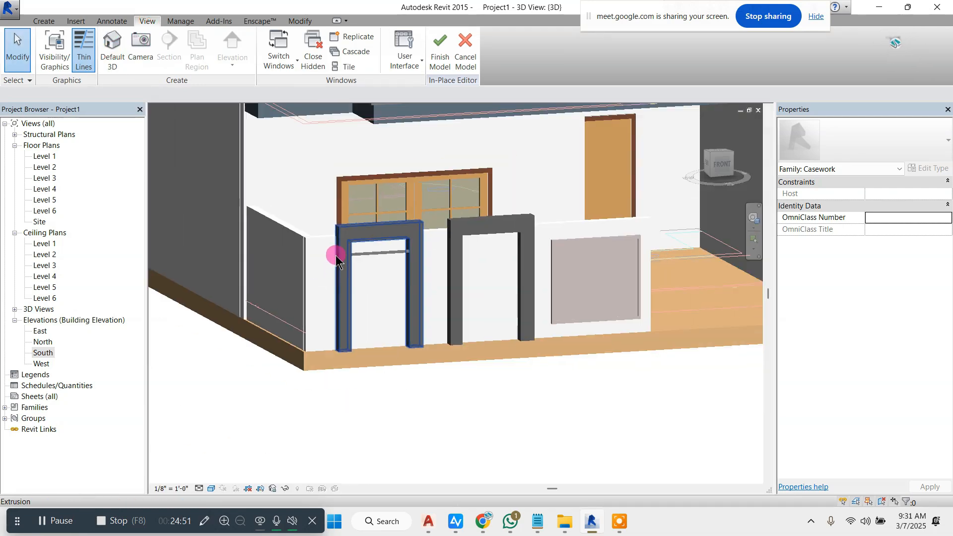
left_click(365, 254)
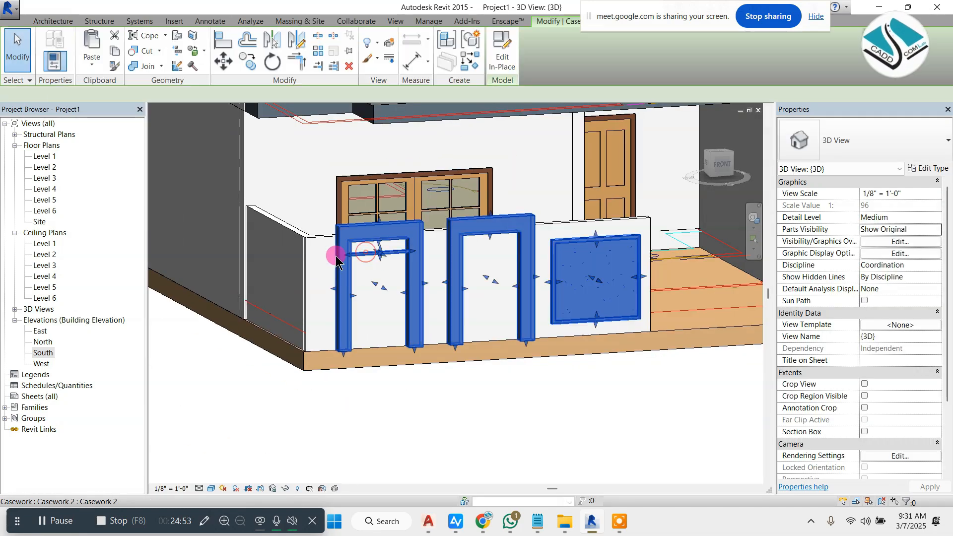
scroll(328, 256, "down", 2)
scroll(382, 254, "up", 1)
key("Escape")
middle_click_drag(400, 259, 405, 291, "shift")
scroll(399, 284, "down", 3)
middle_click_drag(427, 213, 416, 289)
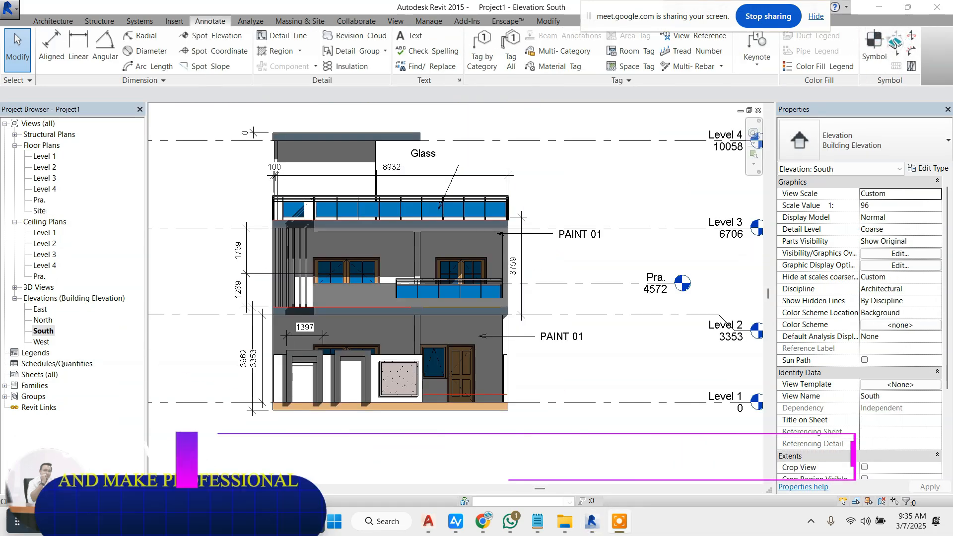
Step: Place a leader text note reading MS PIPE in the South elevation, pointing to the first floor's vertical pipes
left_click(412, 36)
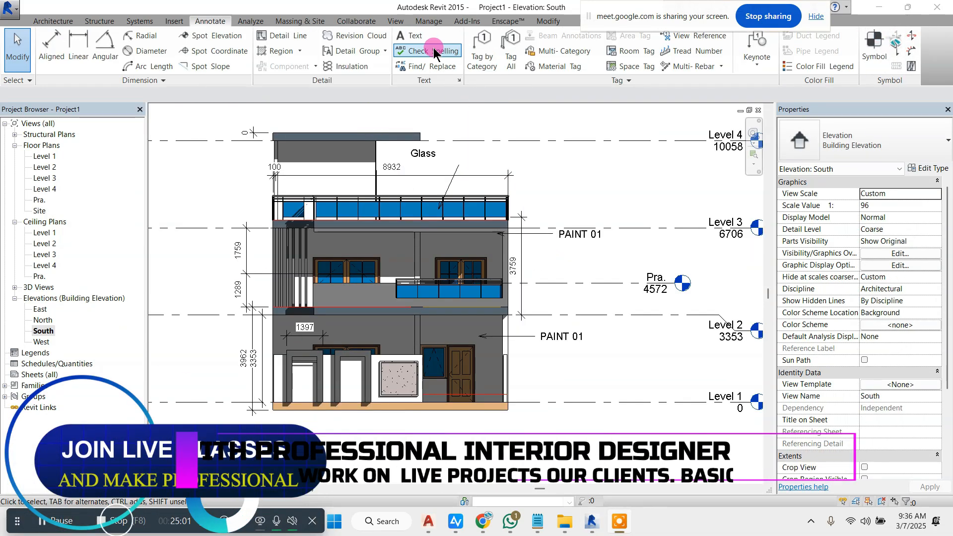
scroll(296, 233, "up", 2)
left_click(294, 234)
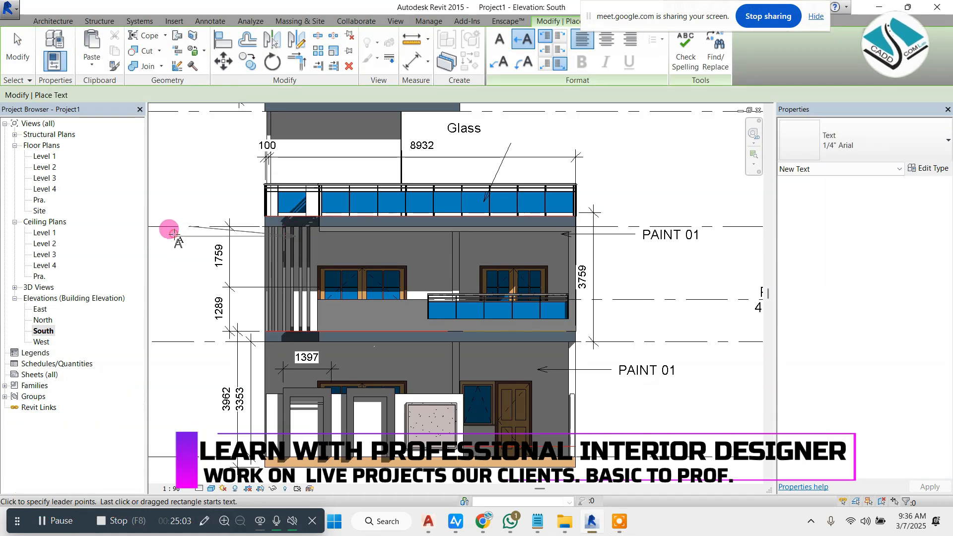
left_click(173, 233)
type("MX")
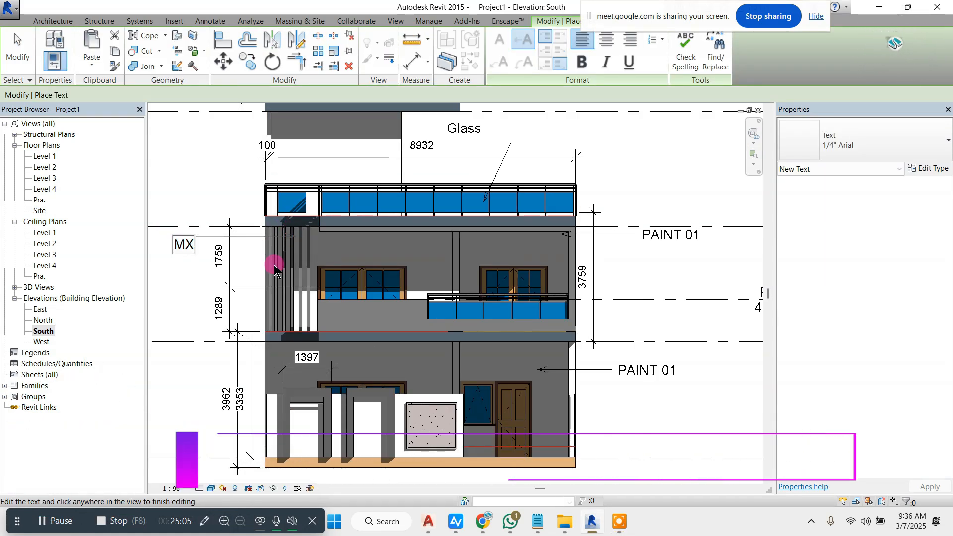
type(" PIPE")
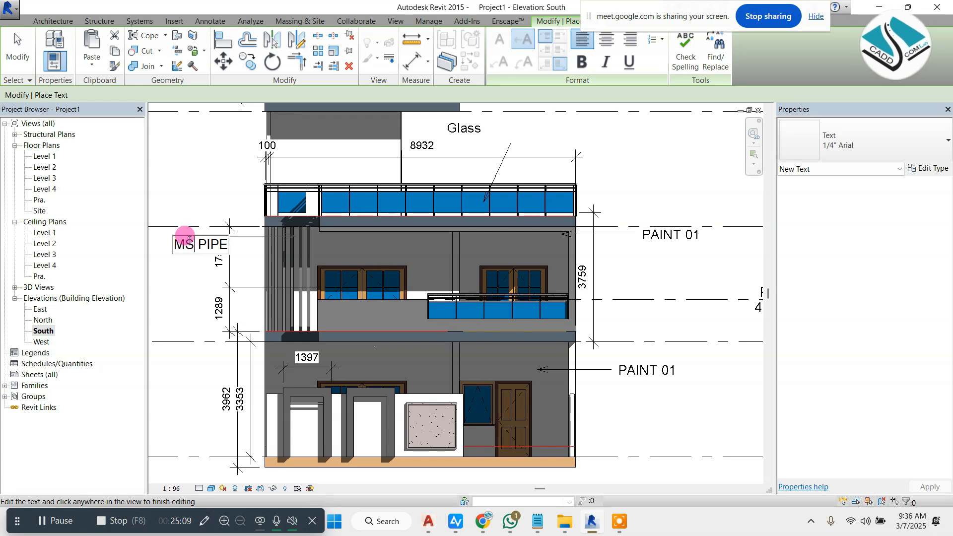
left_click(183, 178)
Step: Add a leader text note reading PAINT 03 pointing to the top-floor wall and place it clear of the dimensions
scroll(464, 221, "down", 3)
scroll(425, 173, "up", 1)
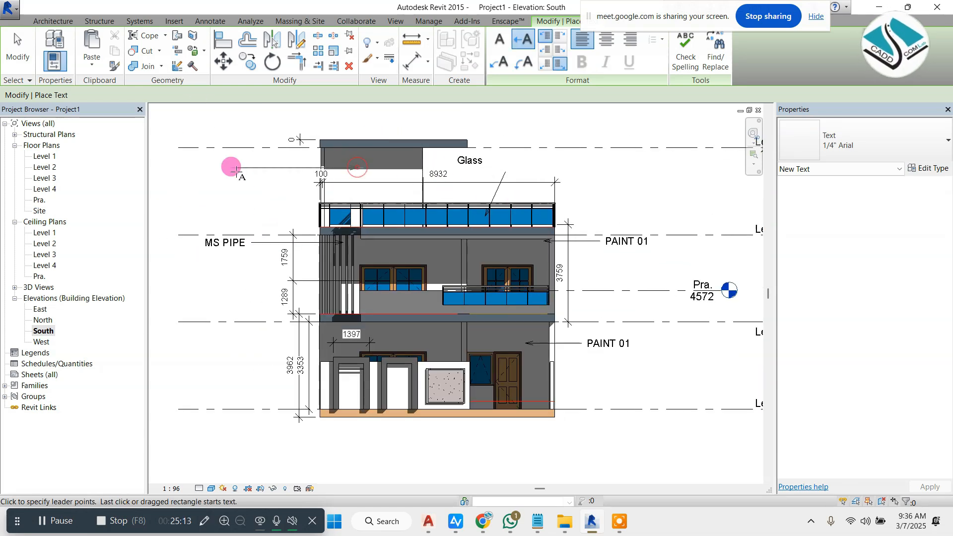
left_click(236, 172)
type("PAINT")
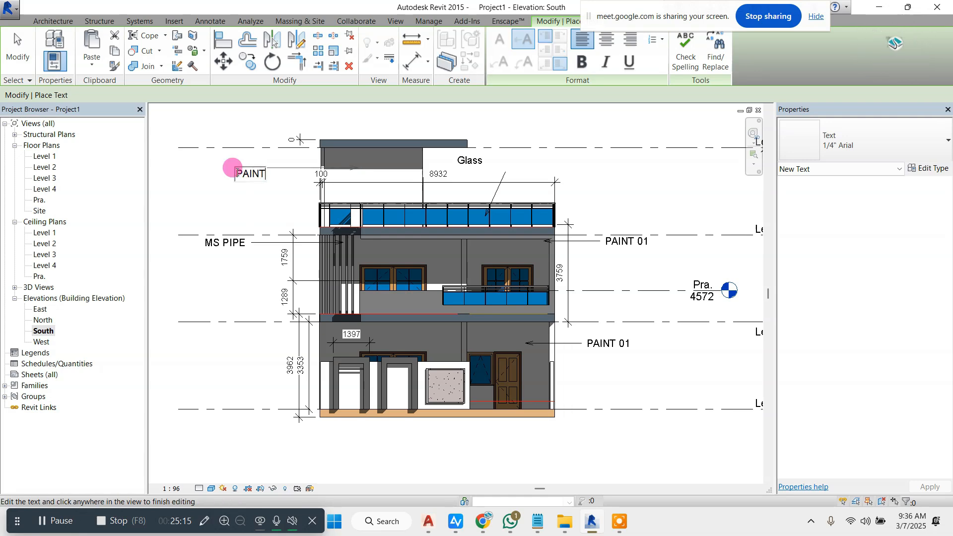
type(" 03")
left_click(240, 124)
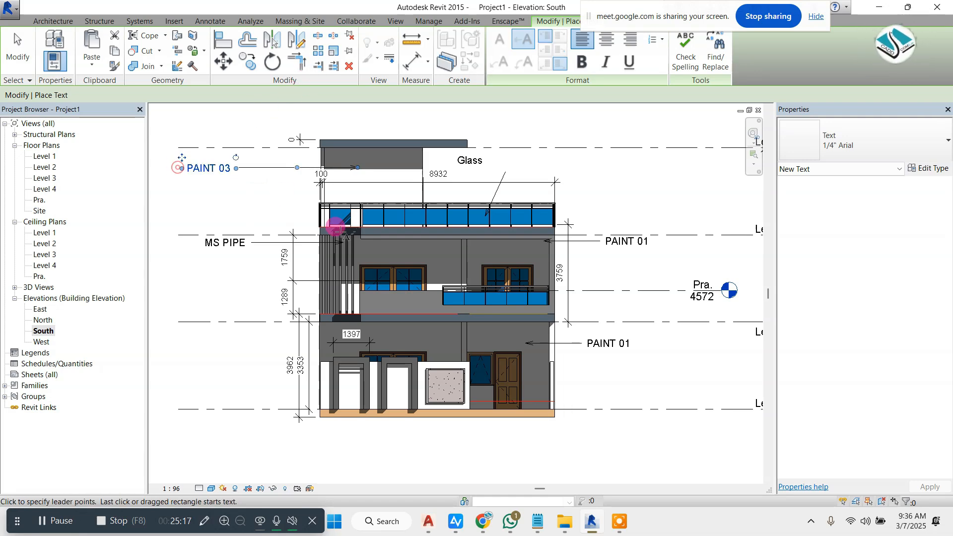
Step: Place a leader text note reading STONE FINISH BOUNDRY WALL, pointing to the first frame of the boundary wall
key("Escape")
key("Escape")
scroll(349, 353, "up", 2)
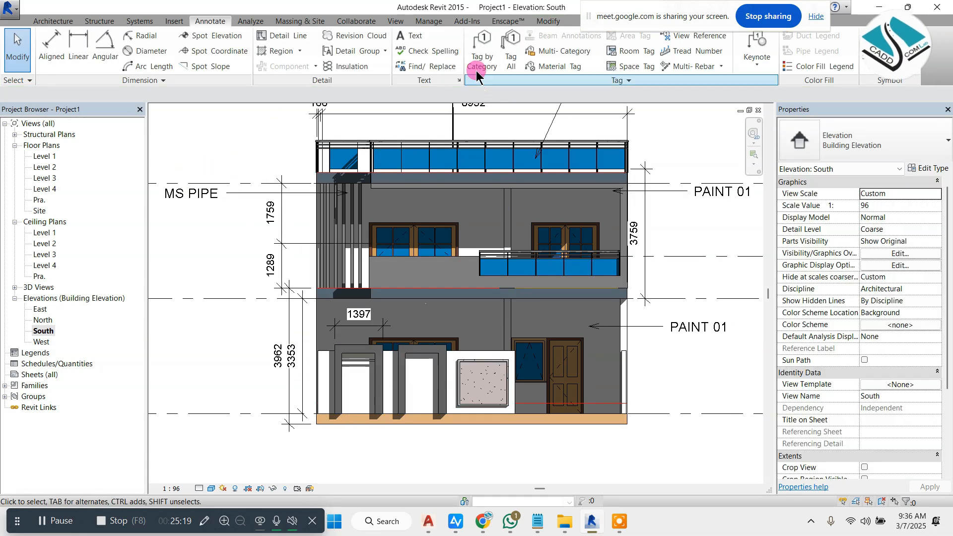
left_click(414, 36)
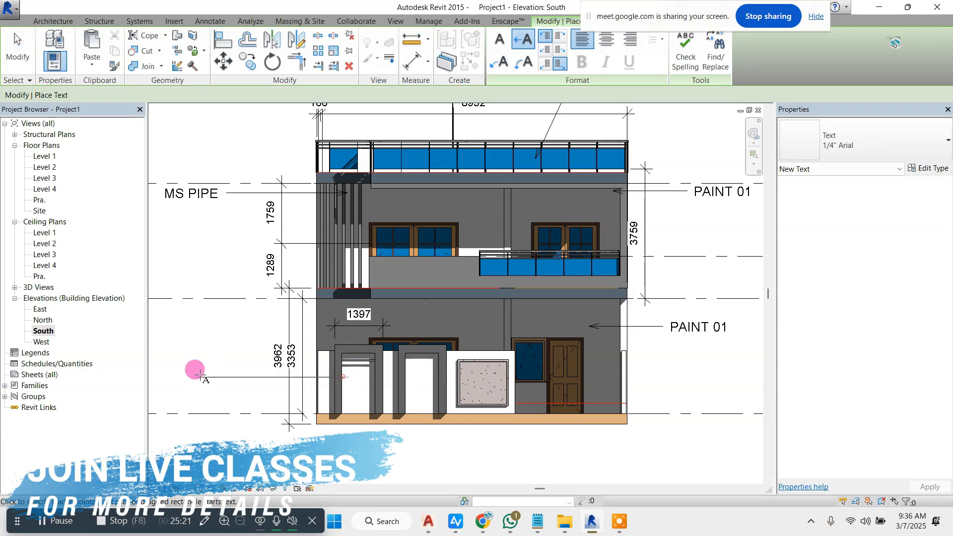
left_click(200, 375)
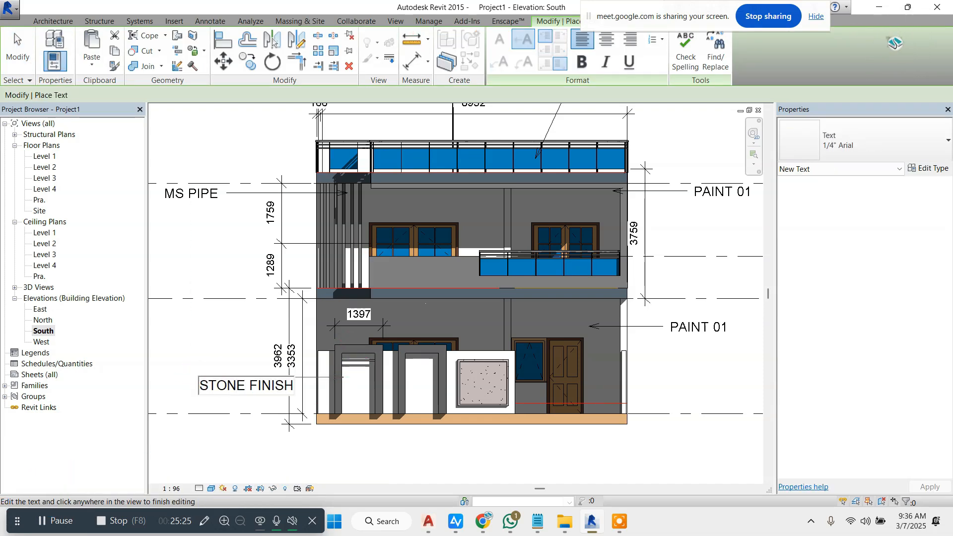
type("STONE FINISH BOUNDRY WALL")
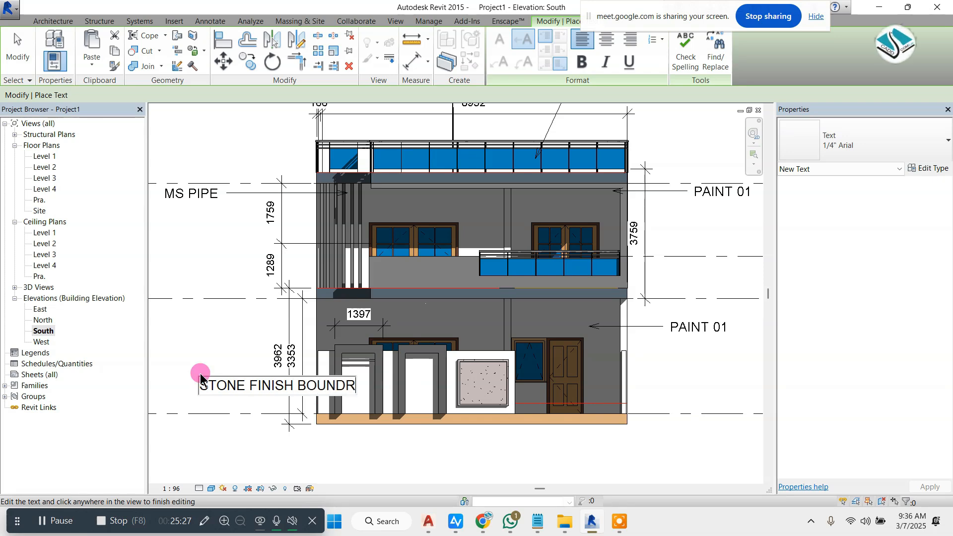
left_click(284, 258)
scroll(415, 324, "down", 2)
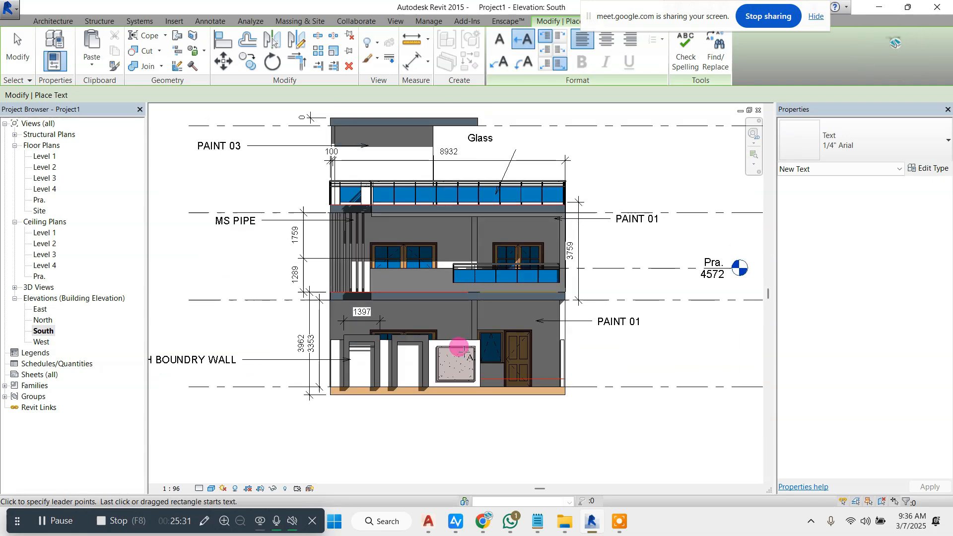
Step: Add a leader text note reading STONE WITH CONCRETE below the ground line, pointing up to the boundary wall's speckled square panel
left_click(461, 352)
left_click(459, 426)
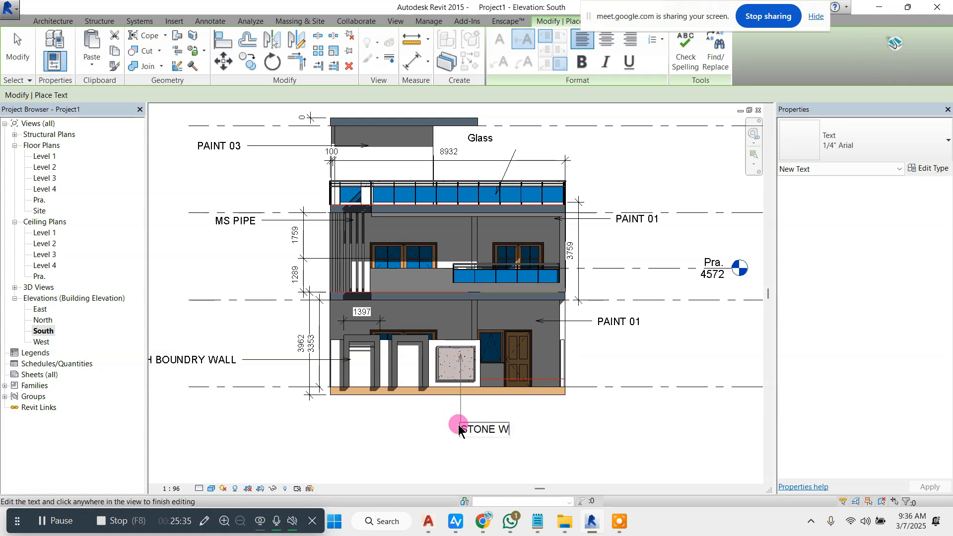
type("STONE WITH")
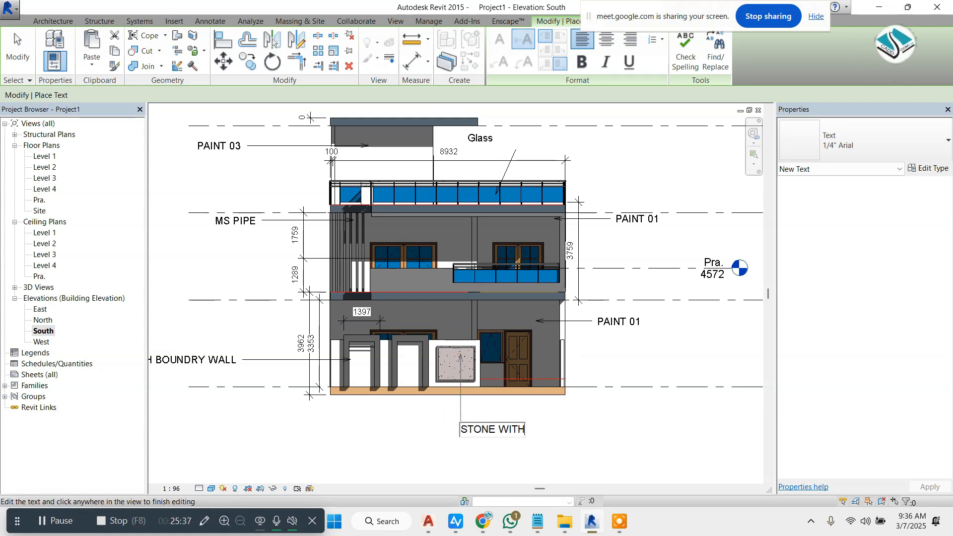
type("  CONCRETE")
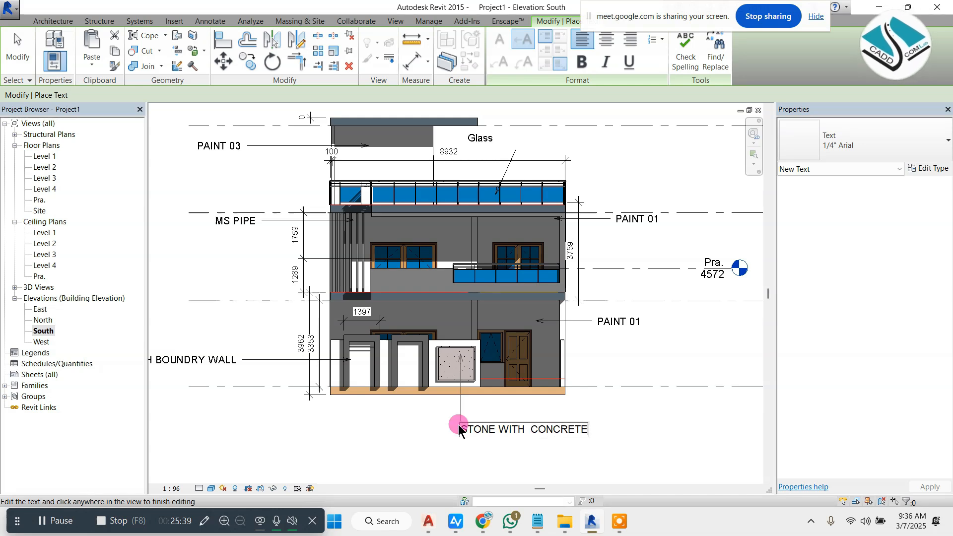
left_click(445, 426)
scroll(428, 387, "down", 2)
scroll(480, 303, "up", 2)
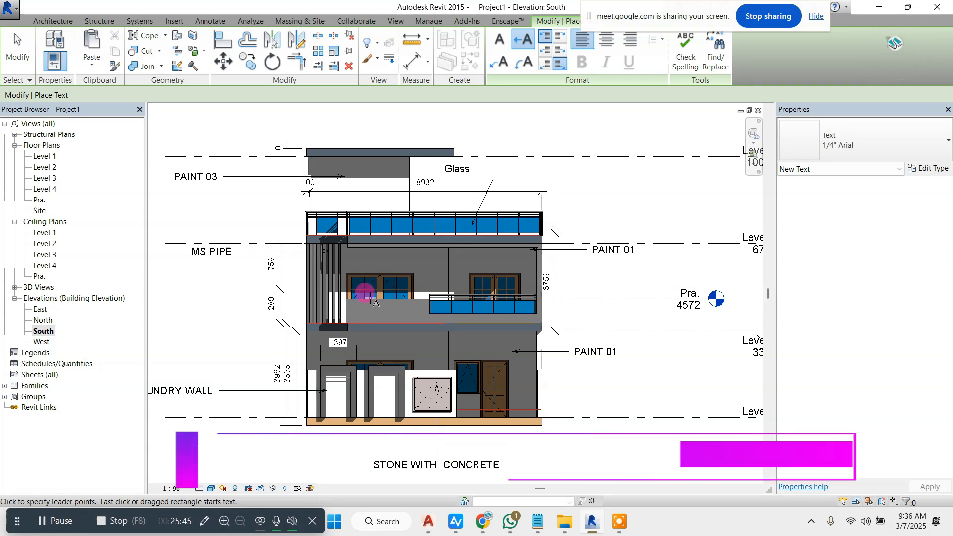
Step: Place a leader text note reading WOODEN CLADD above the first-floor windows, pointing down to the solid balcony parapet
scroll(390, 304, "up", 2)
left_click(384, 307)
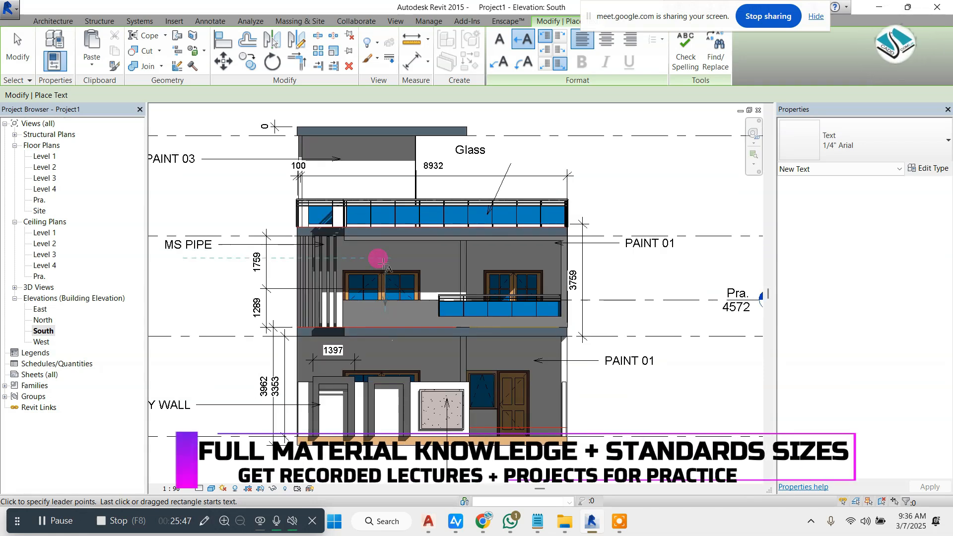
type("WOODEN CLAS")
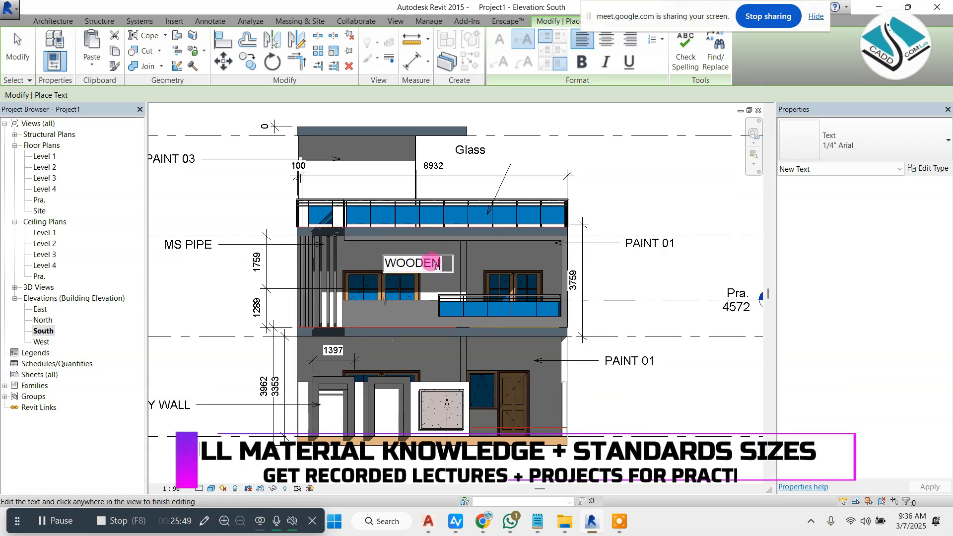
left_click(586, 213)
key("Escape")
Step: Move the WOODEN CLADD note with its leader lower and away from the pipes, so the arrow ends within the balcony parapet
left_click(387, 248)
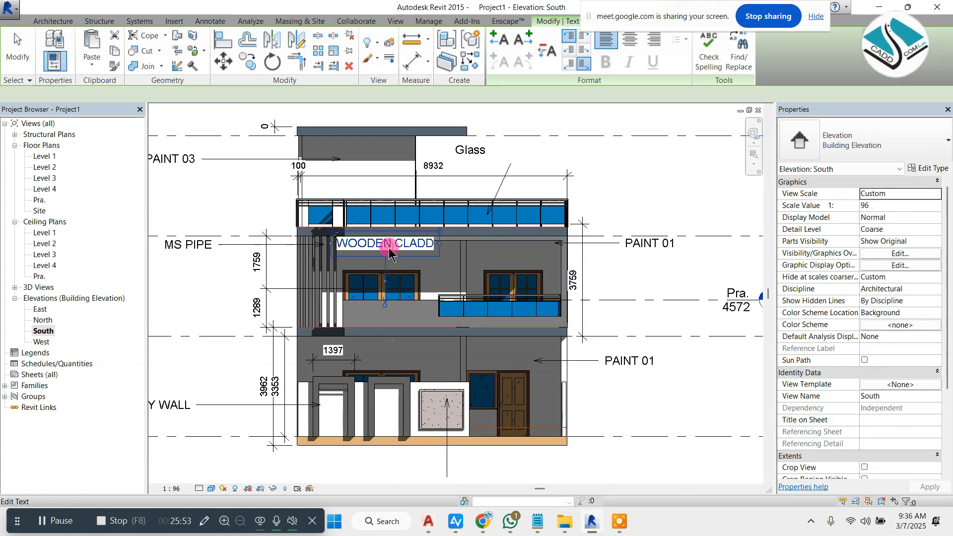
left_click_drag(385, 284, 389, 304)
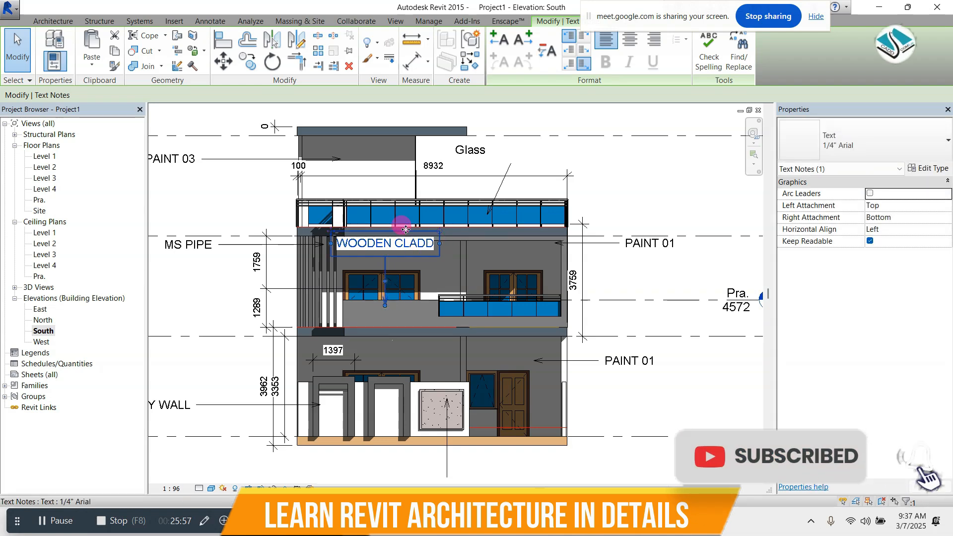
left_click_drag(405, 229, 433, 251)
left_click(629, 174)
scroll(357, 263, "down", 3)
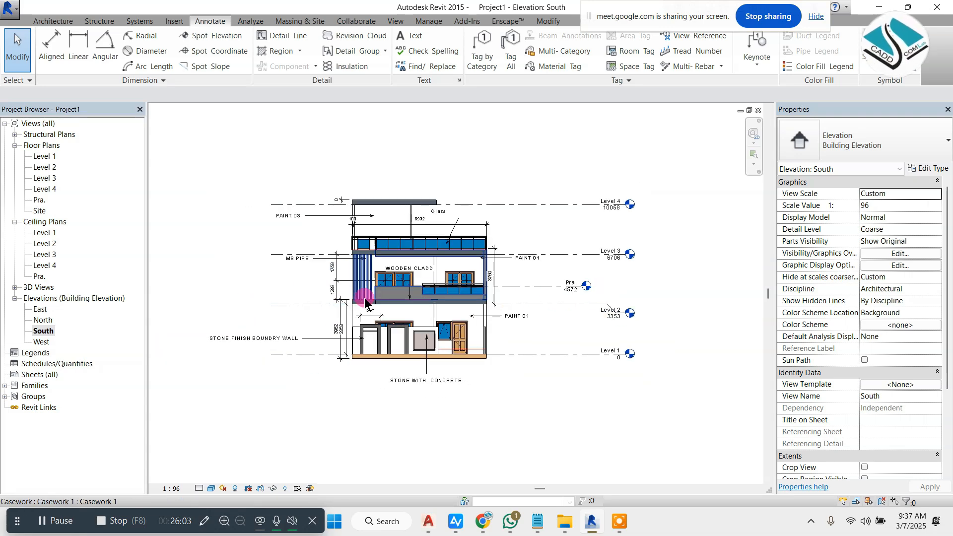
scroll(365, 298, "up", 2)
scroll(403, 287, "up", 1)
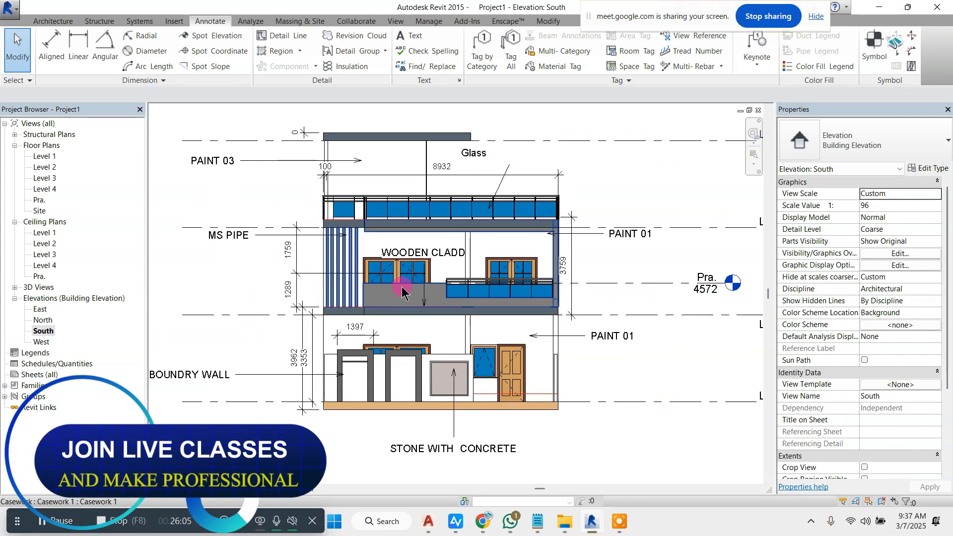
scroll(389, 301, "down", 1)
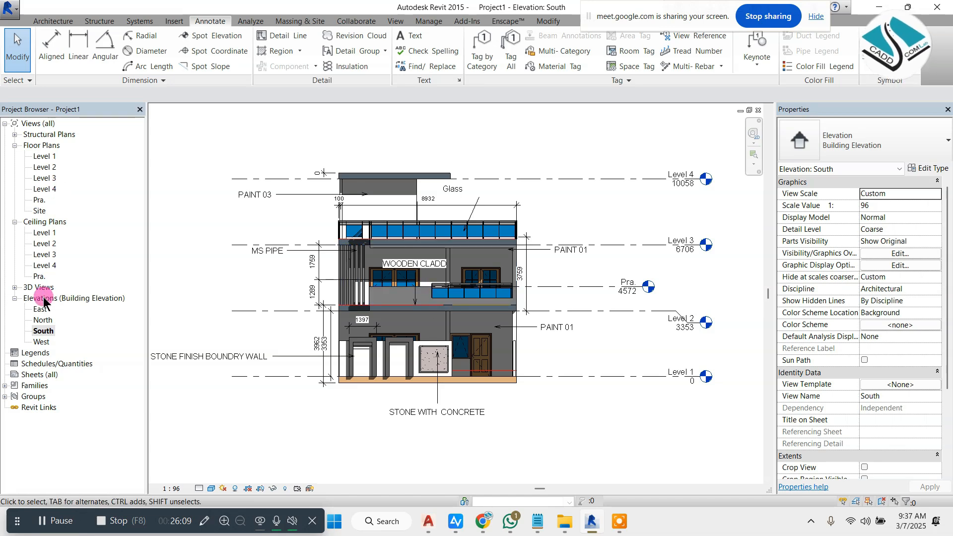
Step: Dismiss the save reminder, check the house in the default 3D view and return to the South elevation
left_click(399, 24)
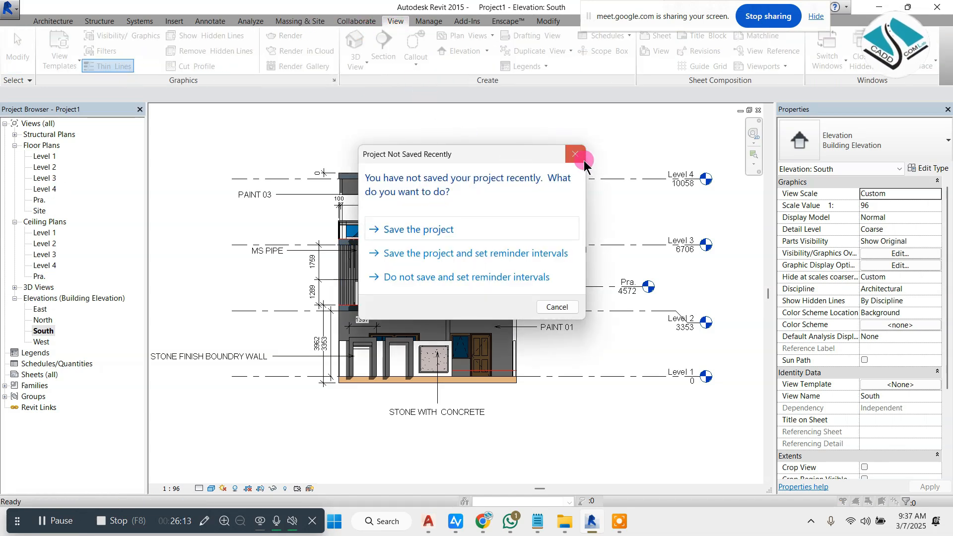
left_click(575, 154)
left_click(355, 45)
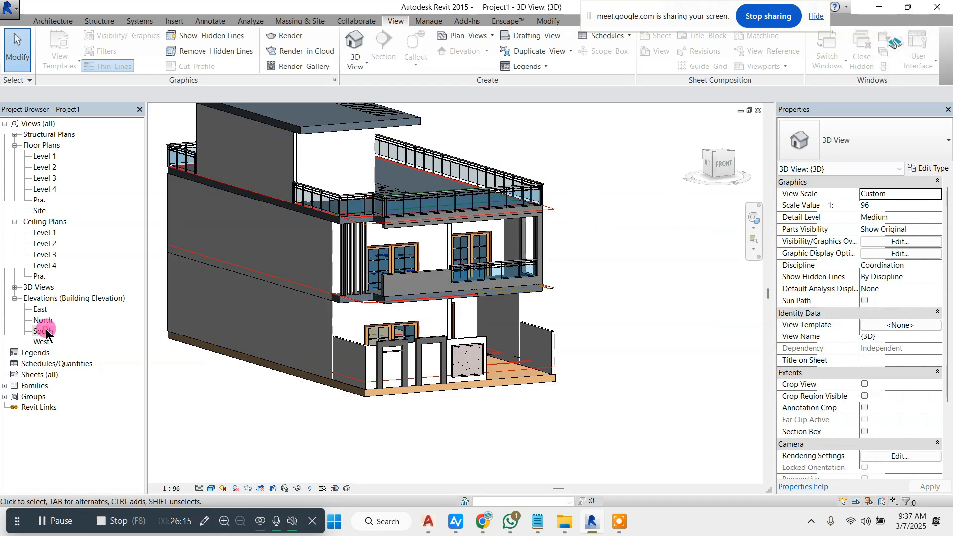
double_click(44, 331)
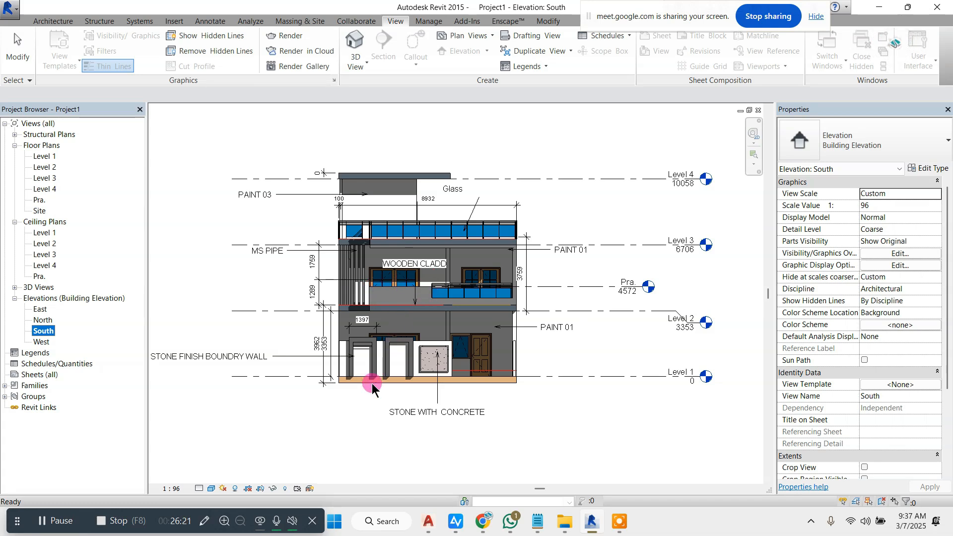
scroll(372, 385, "up", 4)
scroll(395, 385, "down", 3)
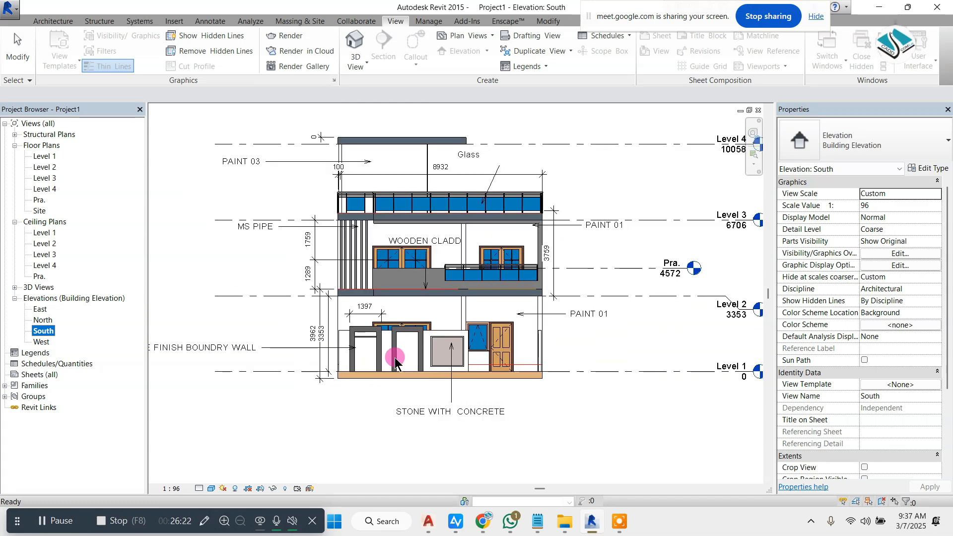
left_click(217, 21)
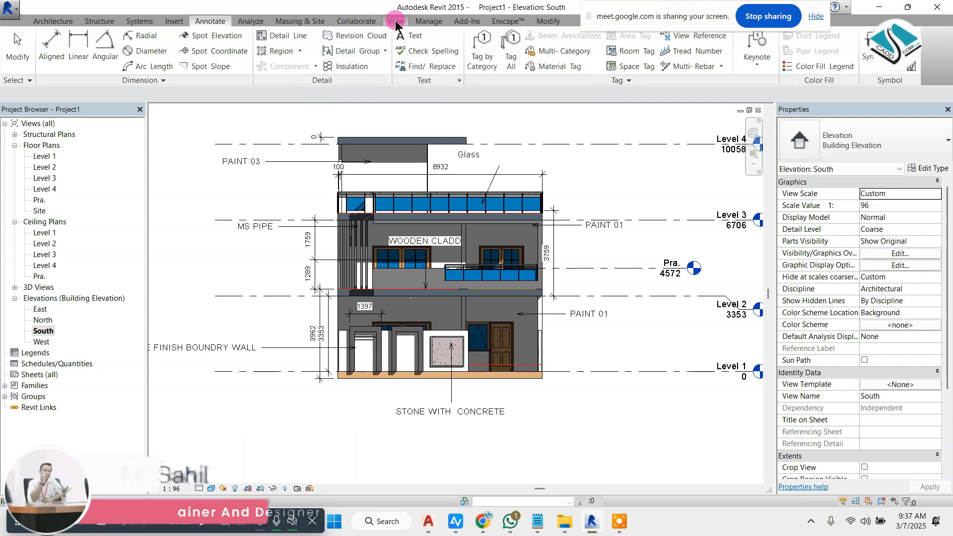
scroll(318, 56, "down", 4)
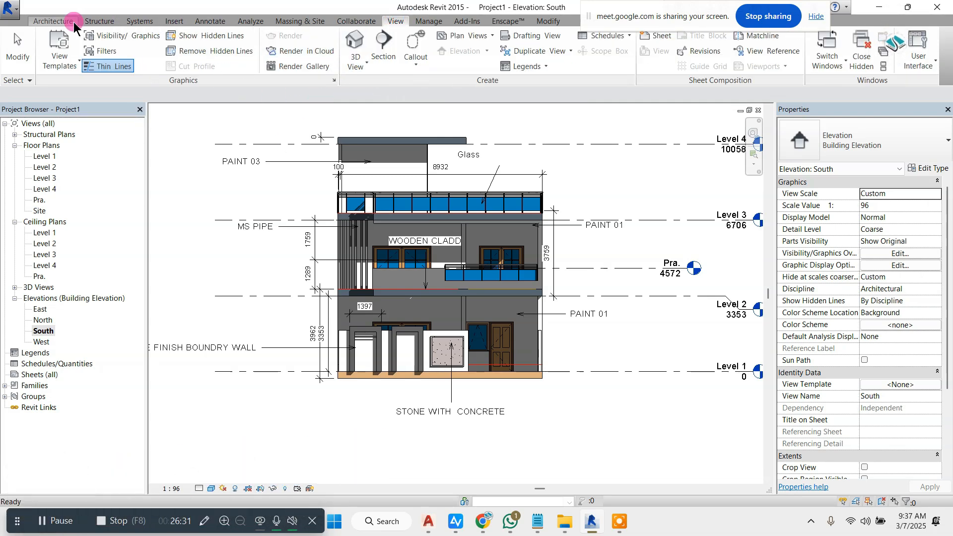
left_click(221, 22)
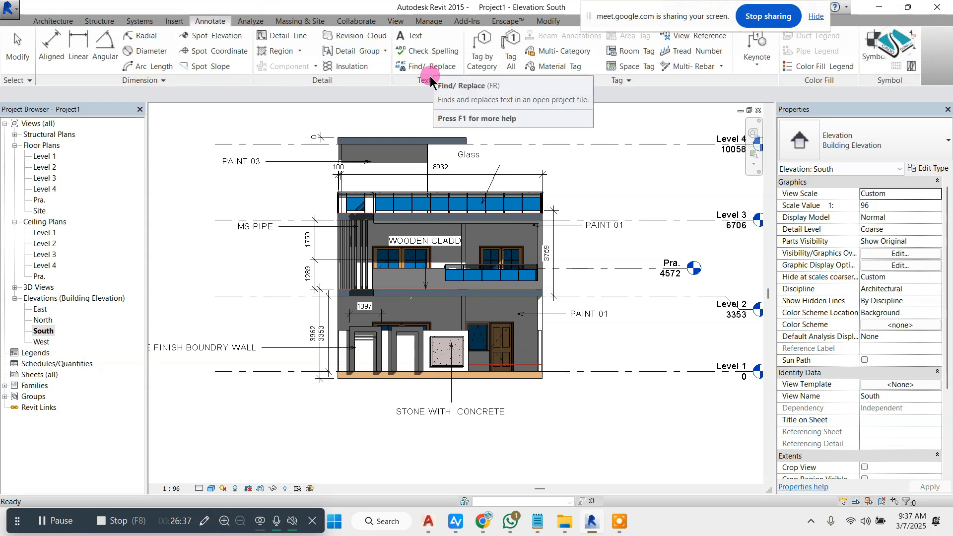
left_click(316, 66)
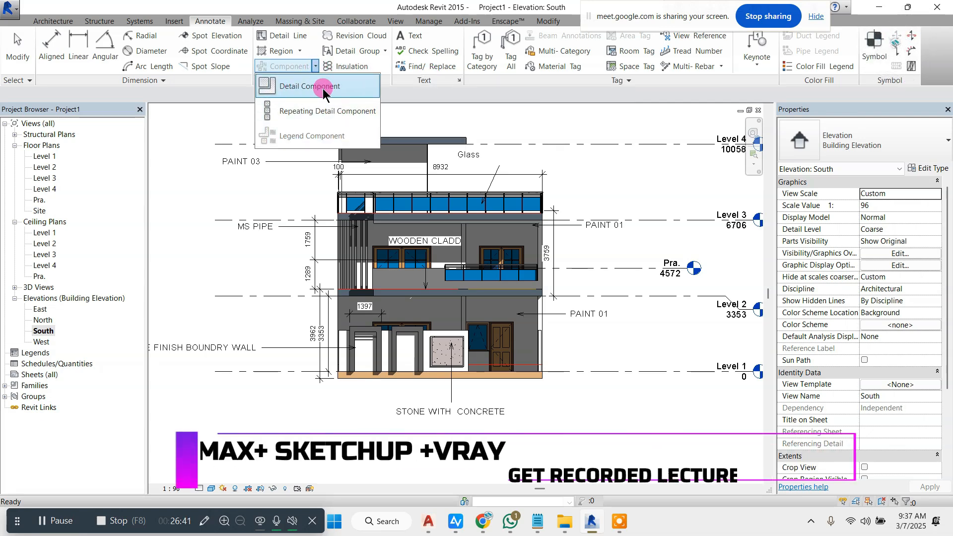
left_click(323, 87)
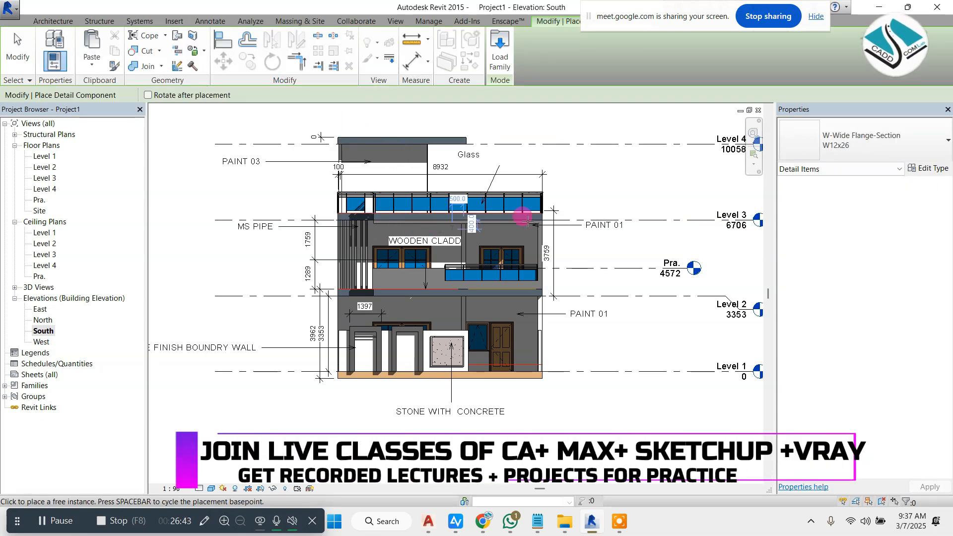
key("Escape")
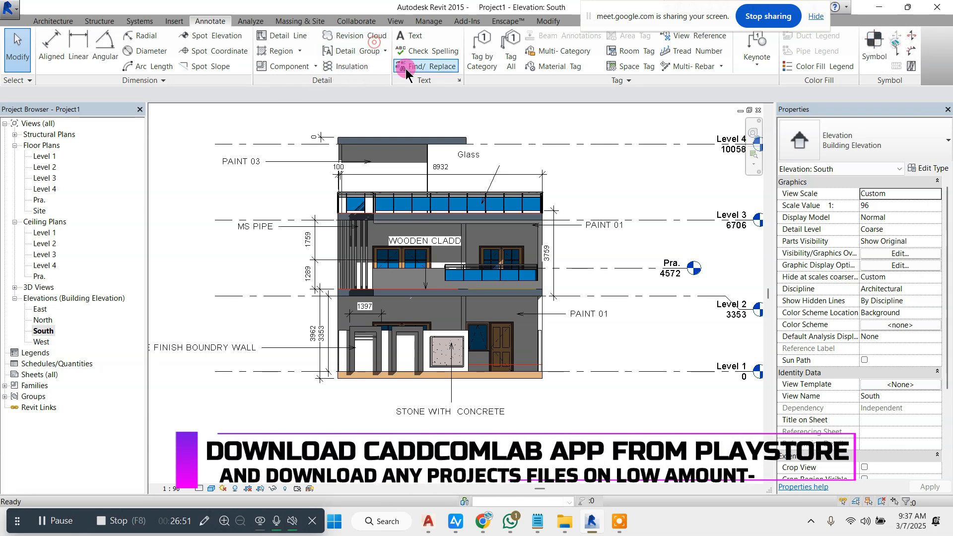
Step: Draw a circular revision cloud around the upper part of the first floor's vertical pipes and finish its sketch
scroll(538, 186, "up", 3)
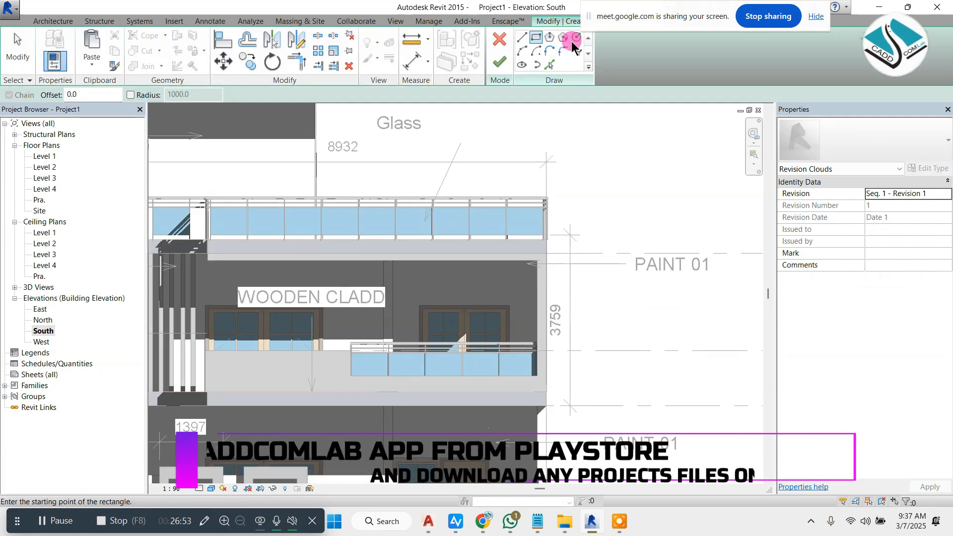
scroll(479, 245, "down", 2)
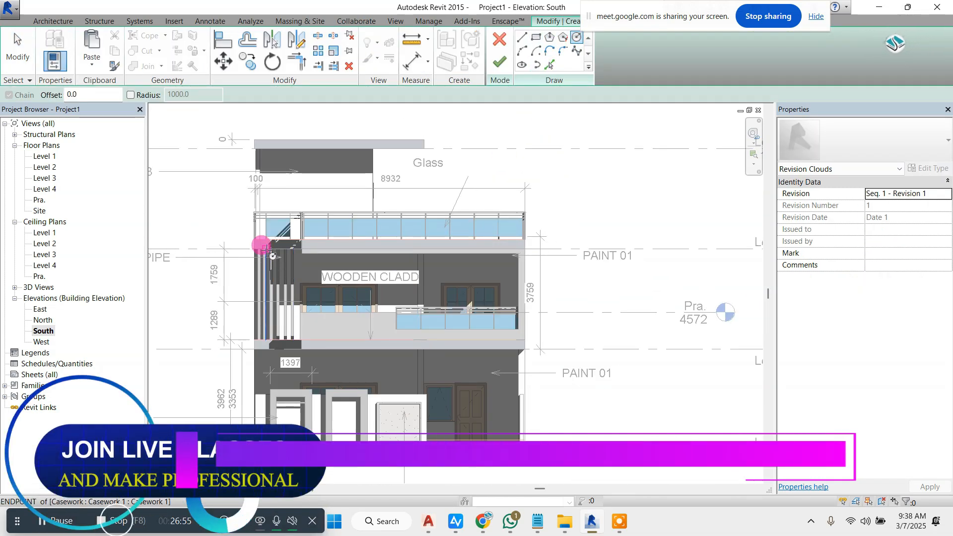
left_click(276, 219)
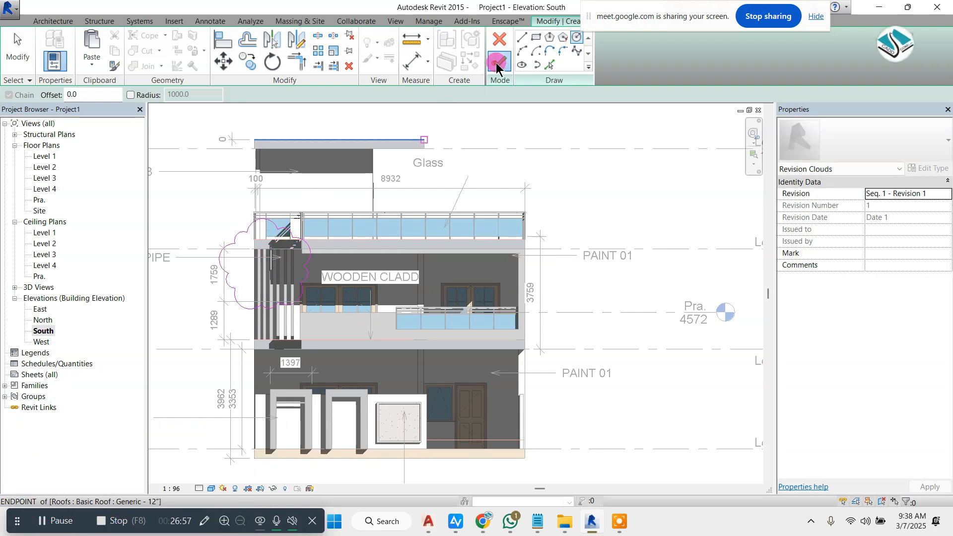
left_click(497, 65)
left_click(402, 196)
scroll(382, 197, "down", 2)
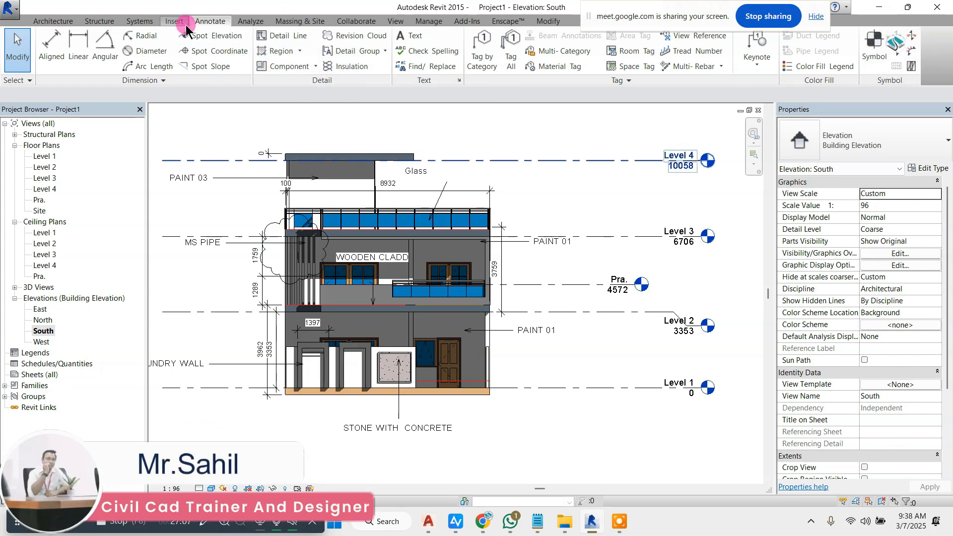
left_click(399, 23)
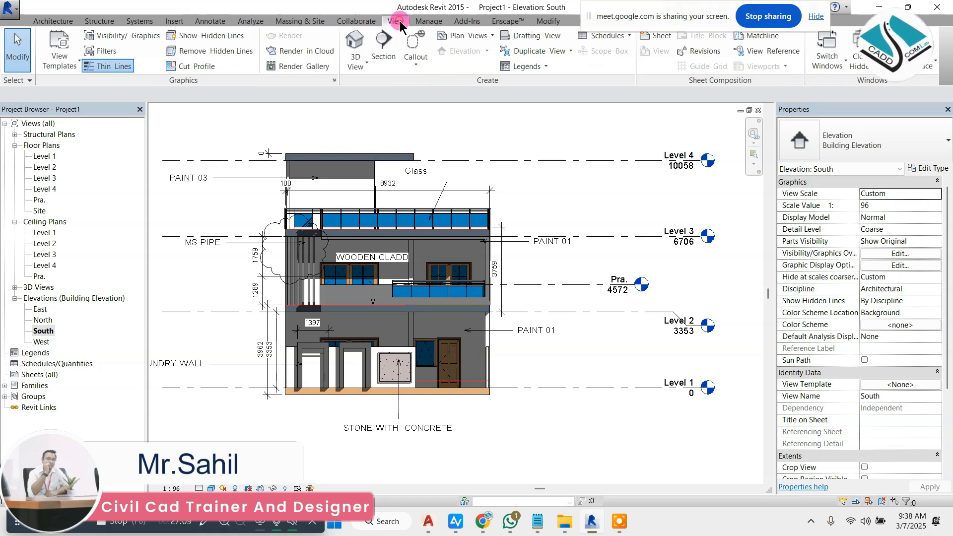
left_click(60, 21)
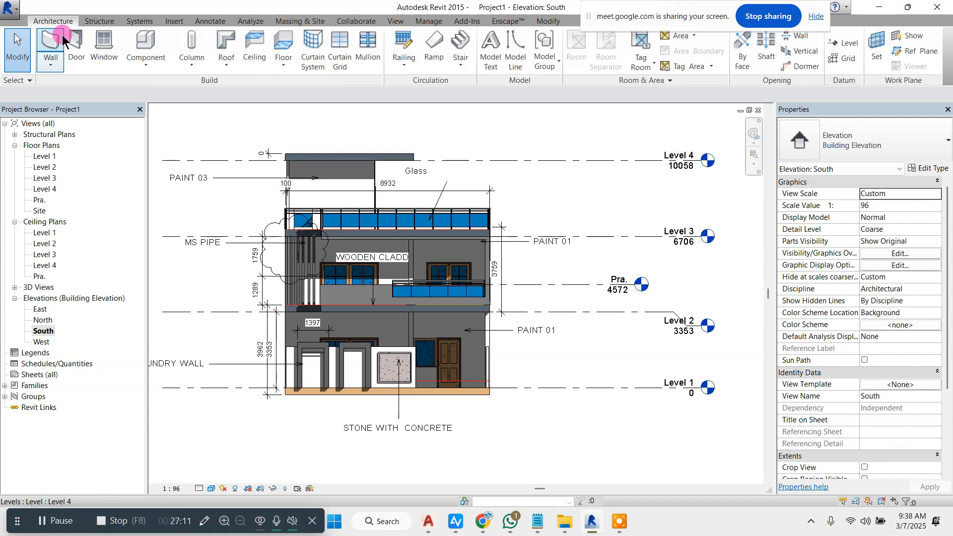
scroll(365, 298, "down", 2)
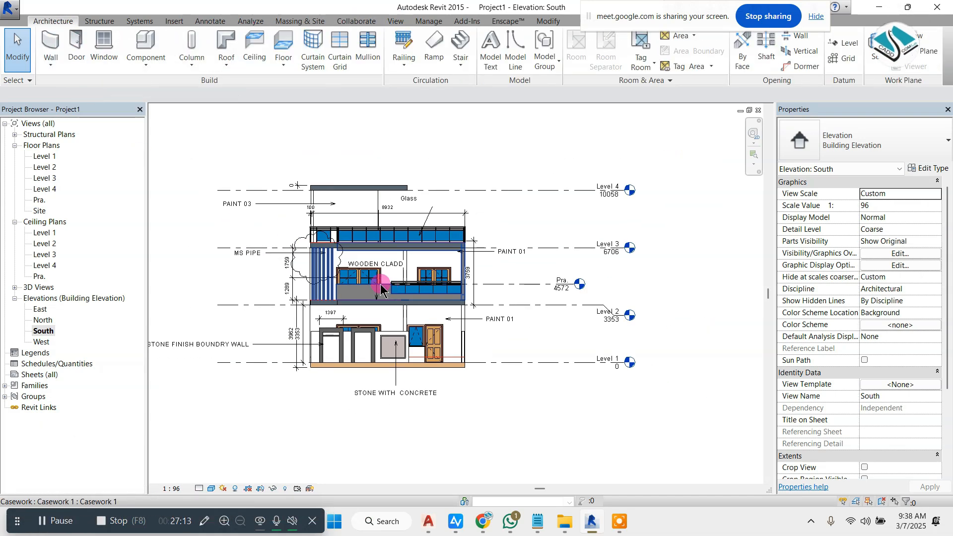
scroll(366, 278, "up", 2)
Step: Export the current South elevation to the Desktop as an AutoCAD 2013 DWG file named Project1 - Elevation - South
left_click(8, 7)
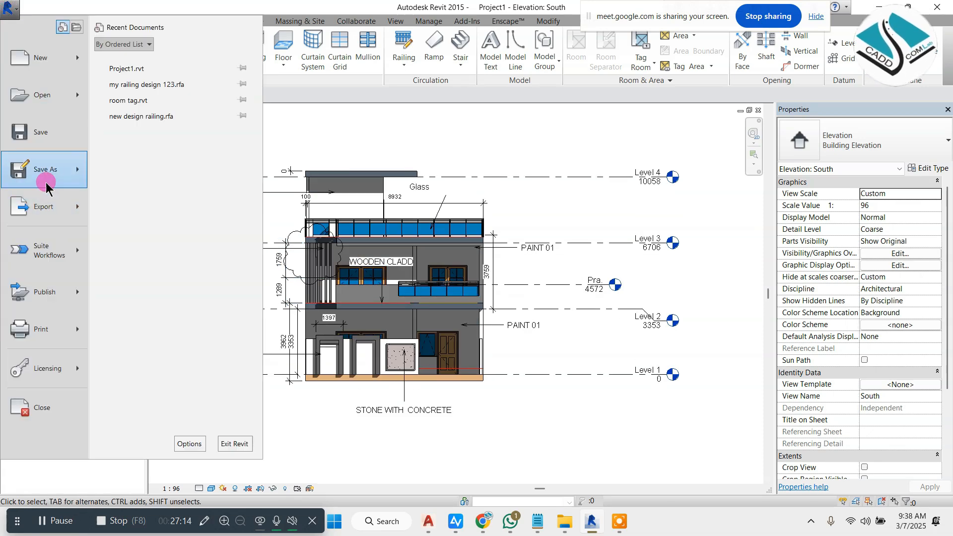
left_click(86, 208)
left_click(212, 64)
left_click(318, 63)
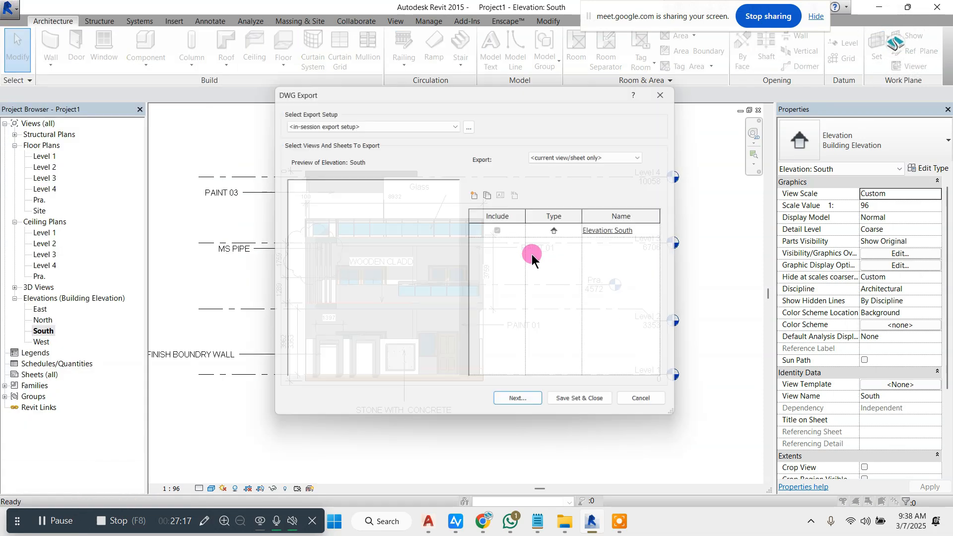
left_click(516, 398)
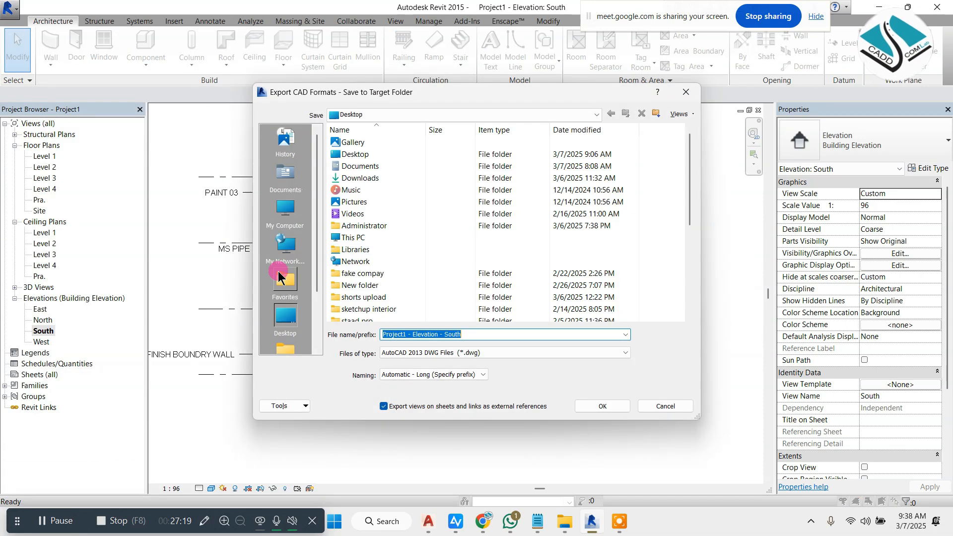
left_click(604, 410)
Step: Minimize Revit and open the exported Project1 - Elevation - South.dwg in AutoCAD
left_click(428, 183)
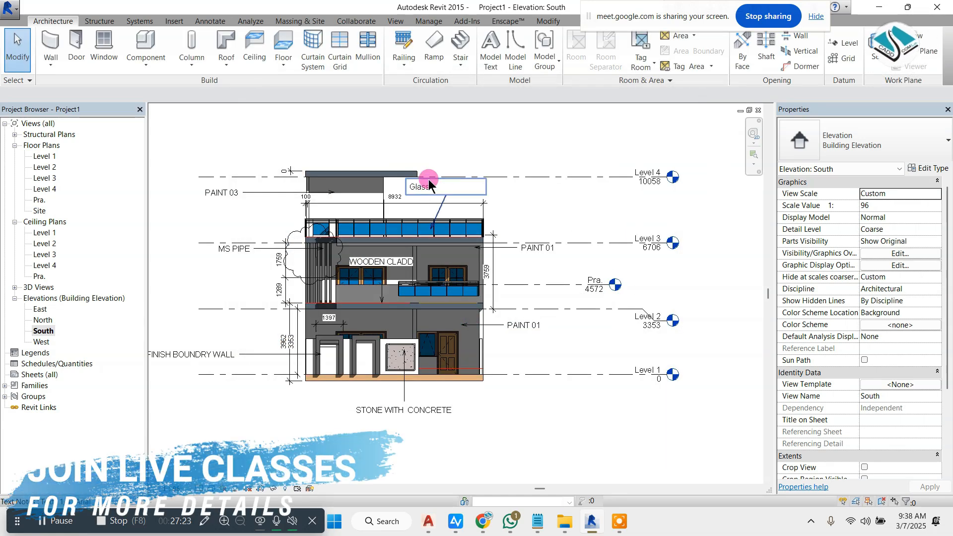
left_click(880, 7)
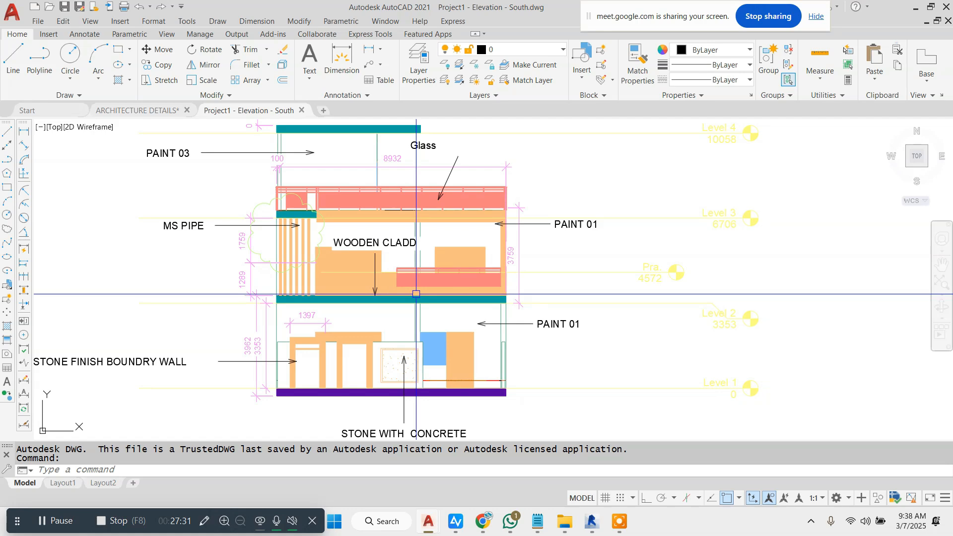
key("Escape")
scroll(392, 268, "up", 4)
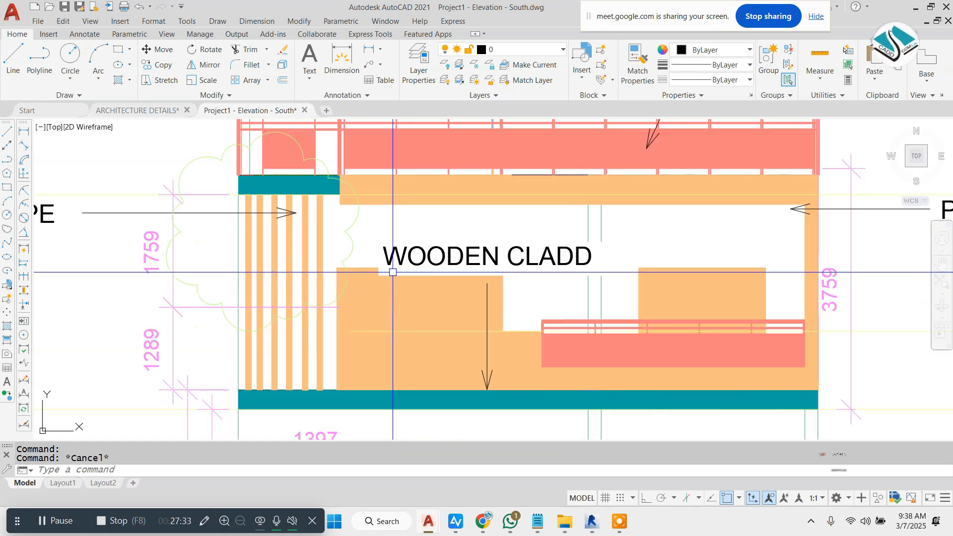
Step: Try erasing the orange solid hatch on the first floor and undo the erase
left_click(400, 286)
type("e")
key("Return")
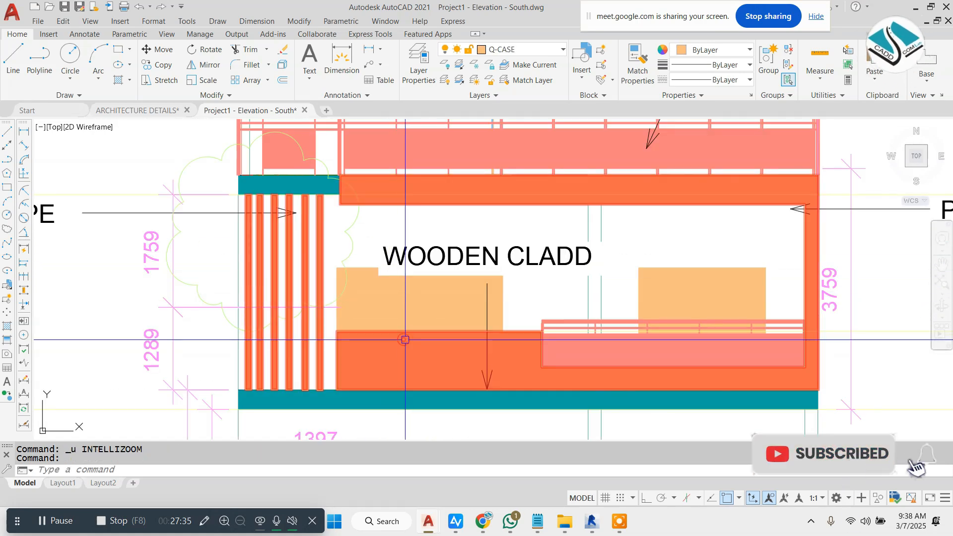
key("ctrl+z")
Step: Explode the objects of the whole elevation drawing, selecting the house with its dimensions and notes
scroll(599, 202, "down", 5)
type("x")
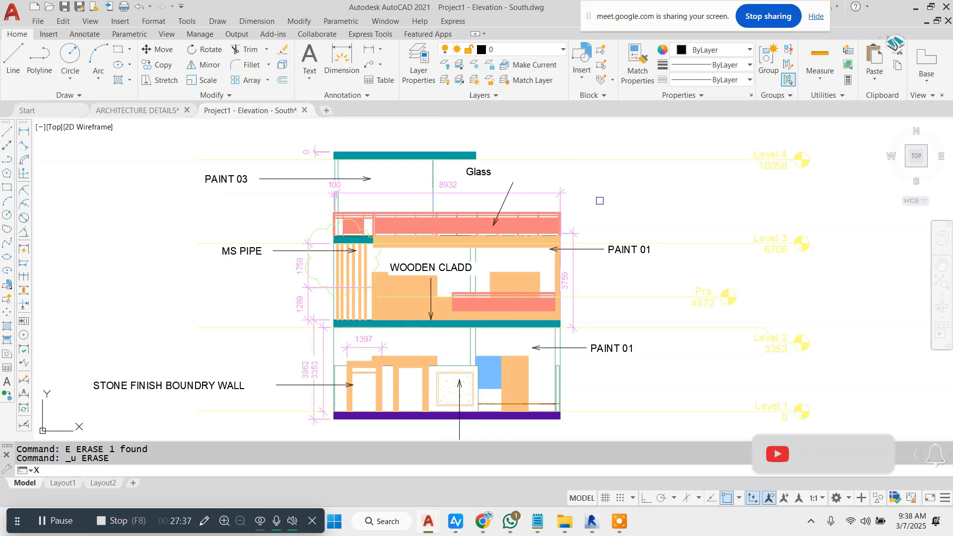
scroll(407, 164, "down", 2)
left_click(296, 123)
left_click(532, 435)
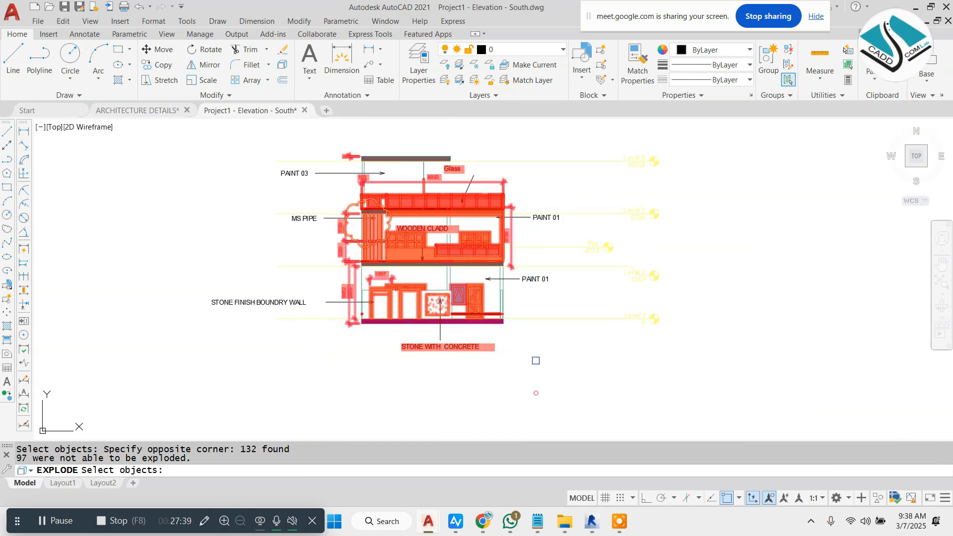
key("Return")
scroll(447, 199, "up", 5)
left_click(490, 198)
key("Escape")
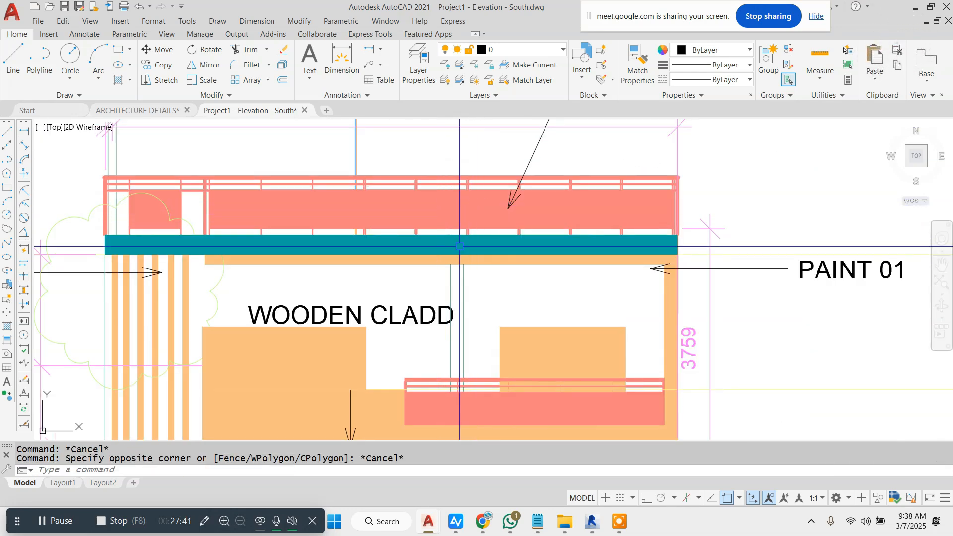
Step: Erase the solid orange hatches covering the first-floor window near the pipes and the surrounding wall frame with parapet
left_click(561, 344)
scroll(559, 344, "down", 5)
scroll(447, 239, "up", 4)
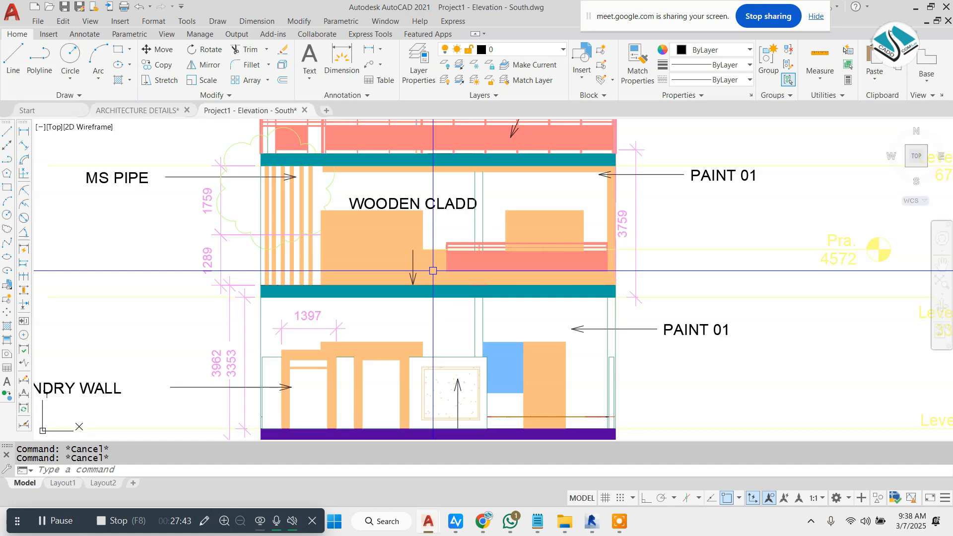
left_click(422, 256)
left_click(387, 242)
type("e")
key("Return")
left_click(367, 268)
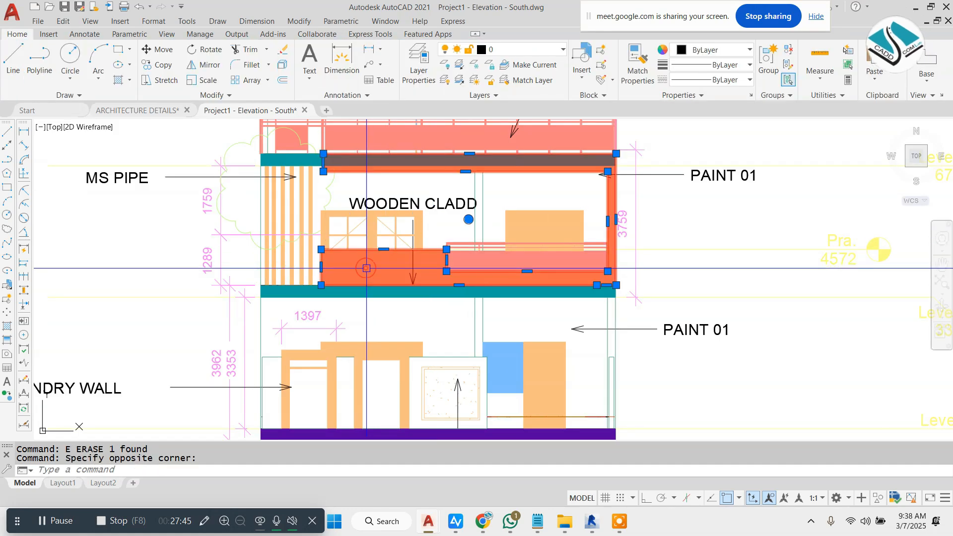
type("E")
key("Return")
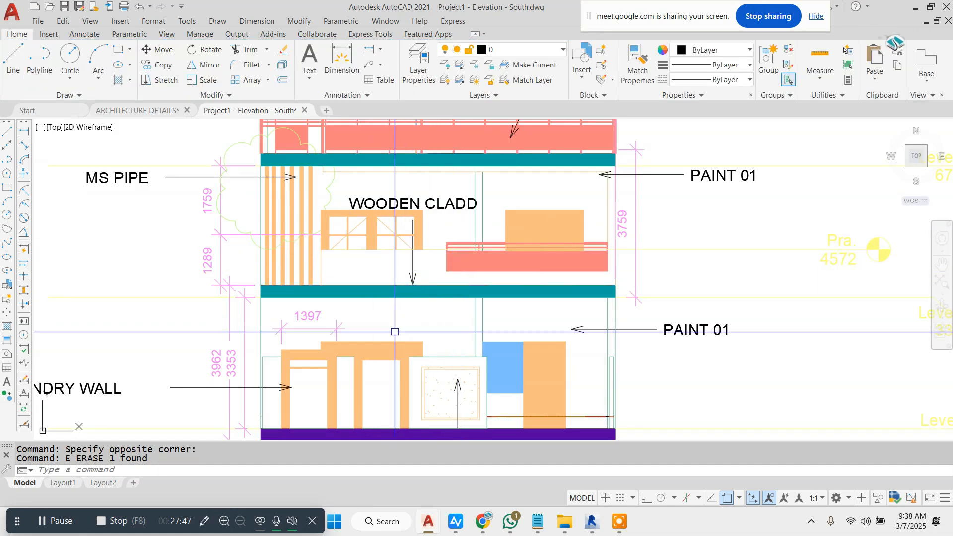
Step: Erase the solid orange hatches from the two ground-floor boundary wall frames
scroll(395, 334, "up", 3)
left_click(406, 339)
scroll(427, 273, "down", 5)
scroll(377, 255, "up", 5)
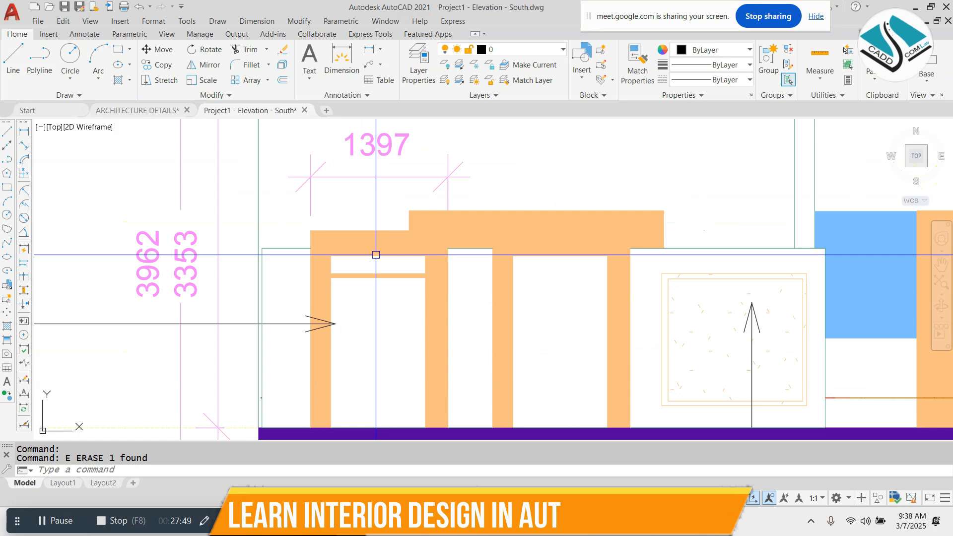
left_click(375, 243)
type("e")
key("Return")
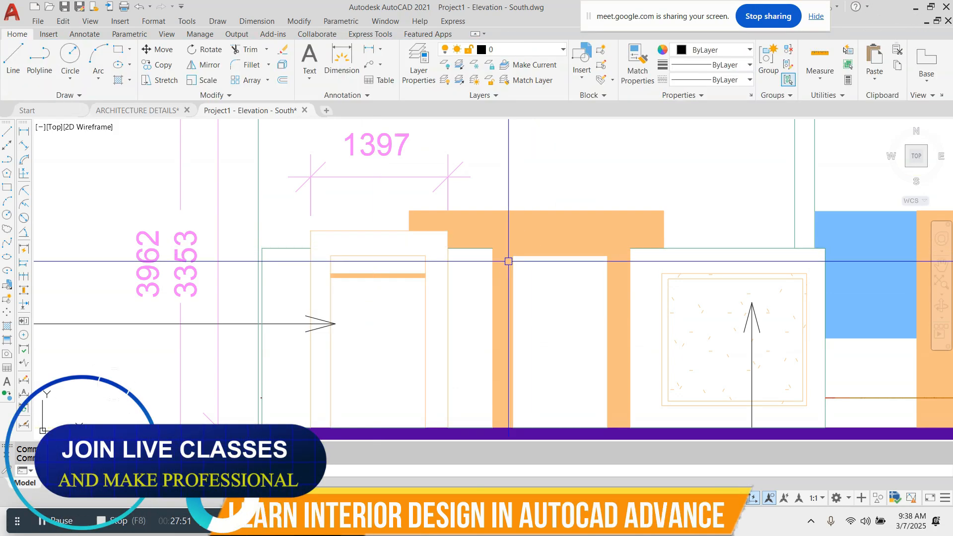
left_click(506, 274)
type("e")
key("Return")
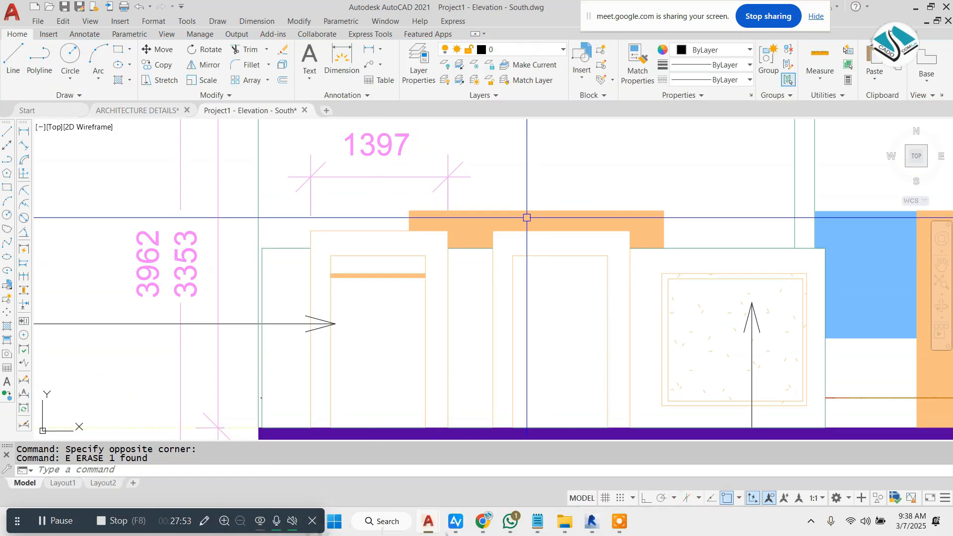
Step: Erase the solid orange hatches covering the ground-floor window behind the boundary wall frames
left_click(522, 218)
key("Escape")
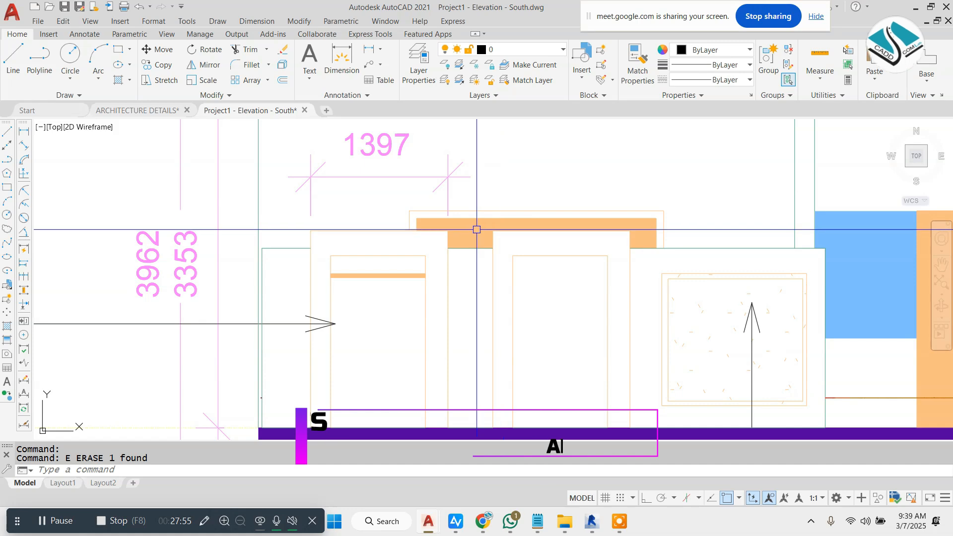
left_click(479, 231)
type("e")
key("Return")
left_click(488, 228)
key("Escape")
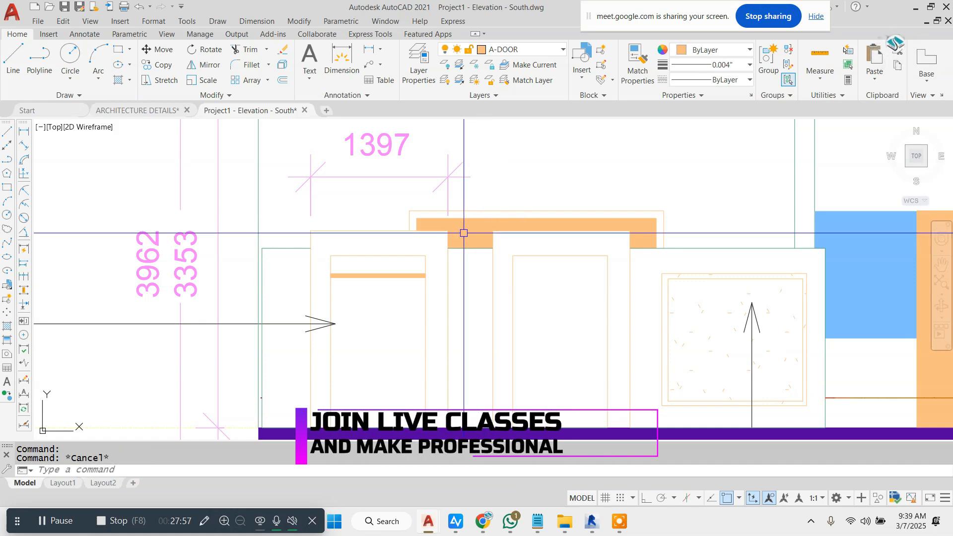
left_click(464, 235)
type("e")
key("Return")
Step: Erase the solid hatches covering the blue ground-floor window's pane and the panels of the entrance door
scroll(507, 238, "down", 3)
scroll(549, 242, "up", 2)
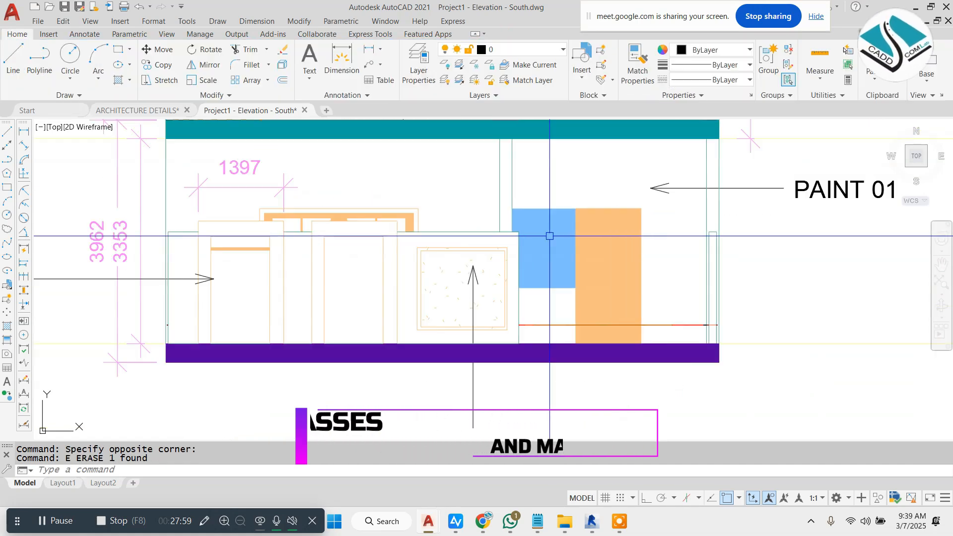
type("e")
key("Escape")
left_click(567, 227)
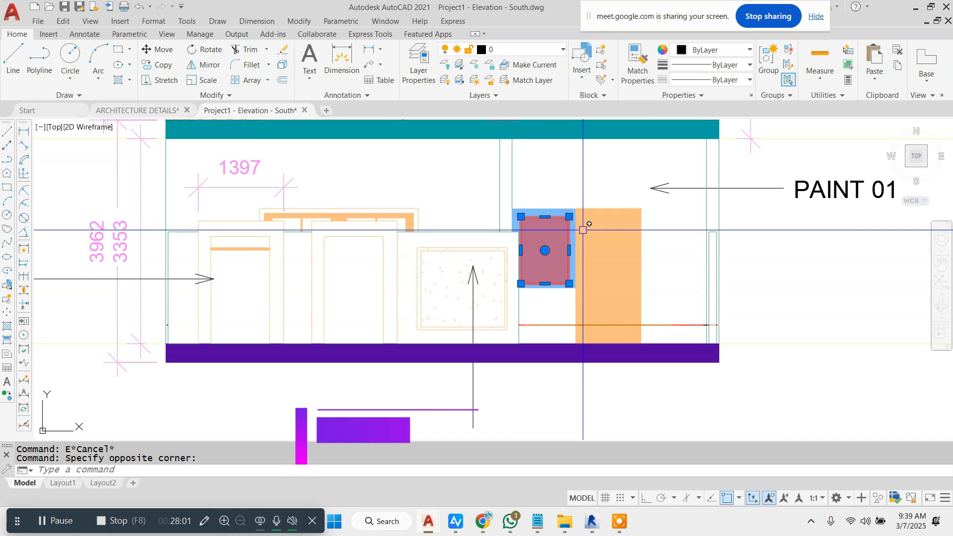
type("e")
key("Return")
left_click(596, 231)
key("Delete")
Step: Select all similar dimensions in the elevation and change their colour to black
scroll(596, 231, "down", 8)
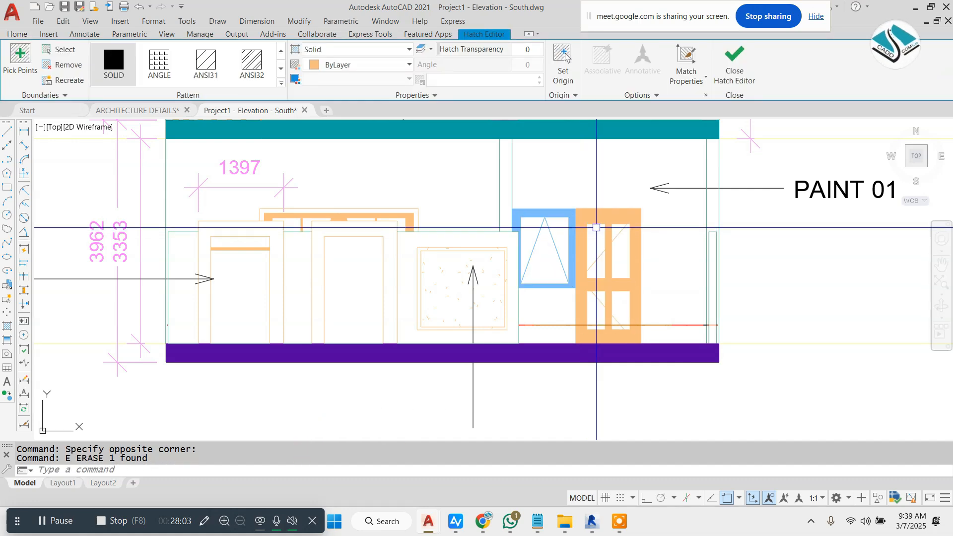
scroll(524, 219, "up", 4)
left_click(527, 175)
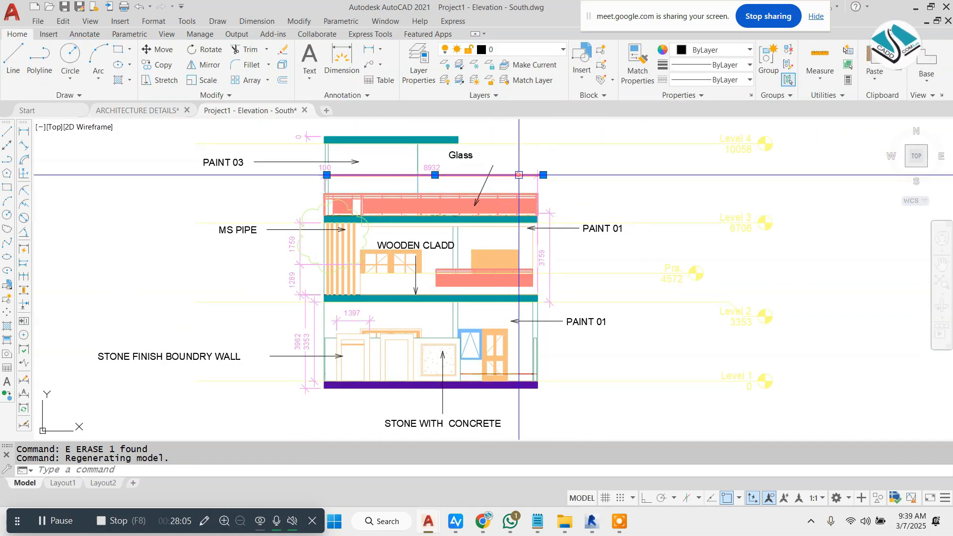
right_click(552, 187)
left_click(635, 383)
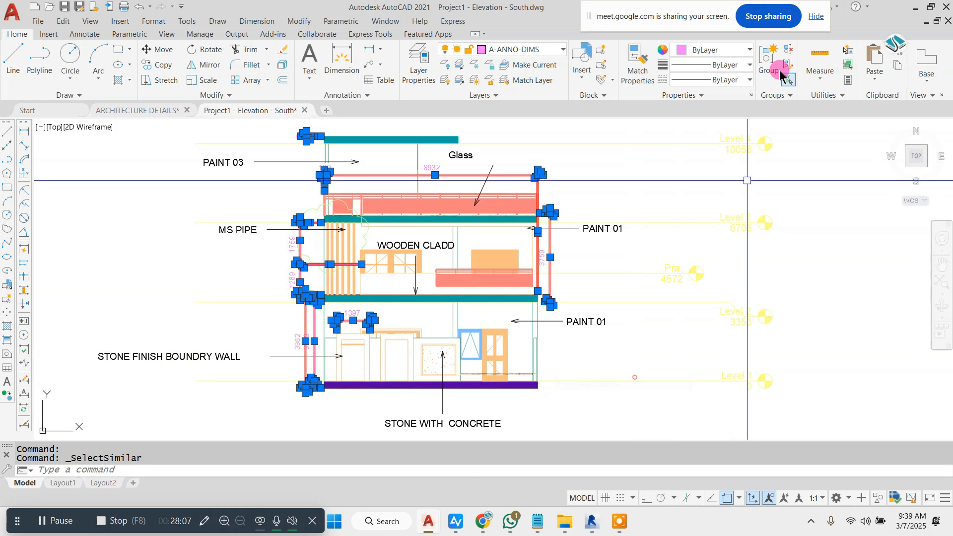
left_click(713, 49)
left_click(679, 99)
key("Escape")
key("Escape")
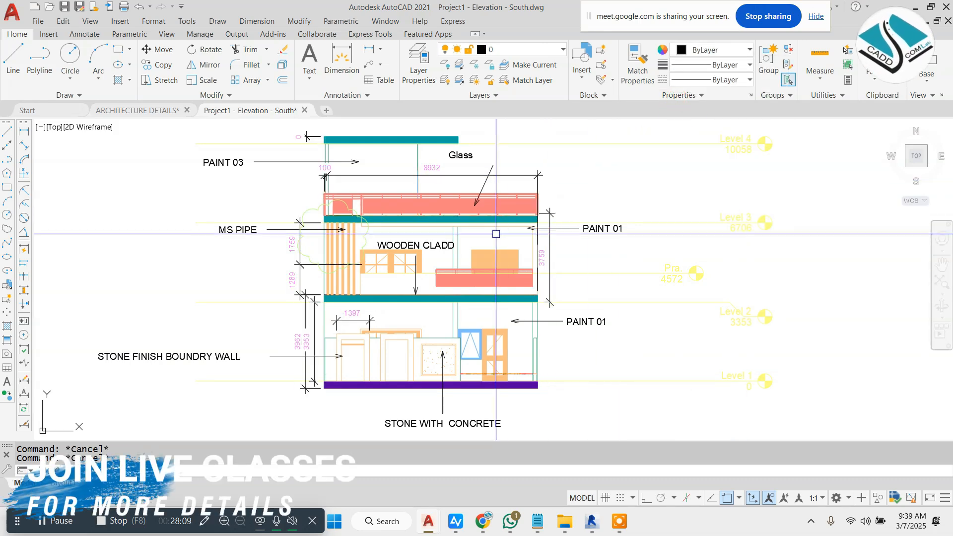
Step: Select all the level lines with their labels and change their colour to black
scroll(563, 203, "down", 6)
scroll(646, 183, "up", 2)
left_click(692, 159)
left_click(551, 315)
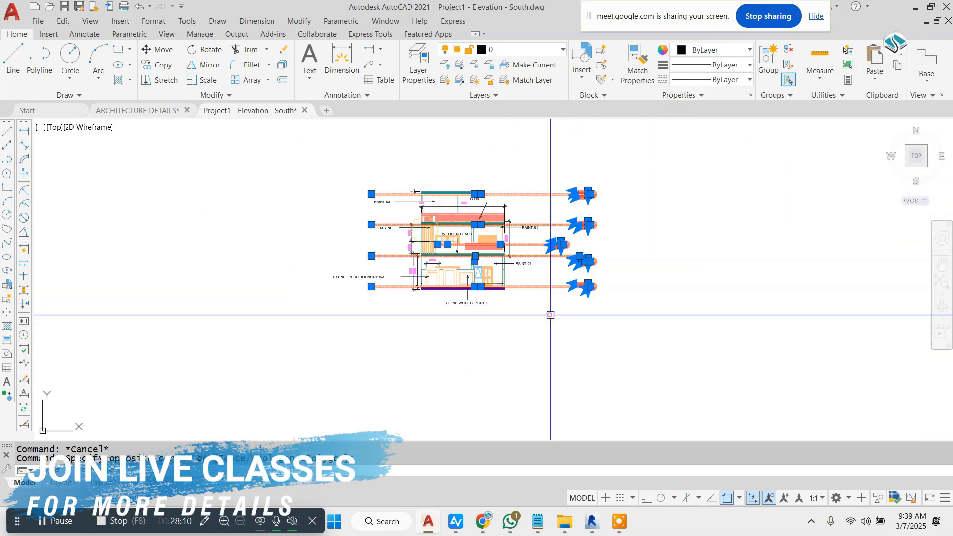
left_click(730, 48)
left_click(679, 99)
key("Escape")
key("Escape")
Step: Examine the cleaned-up elevation drawing with its notes, dimensions and level markers
scroll(497, 217, "up", 4)
scroll(505, 231, "down", 2)
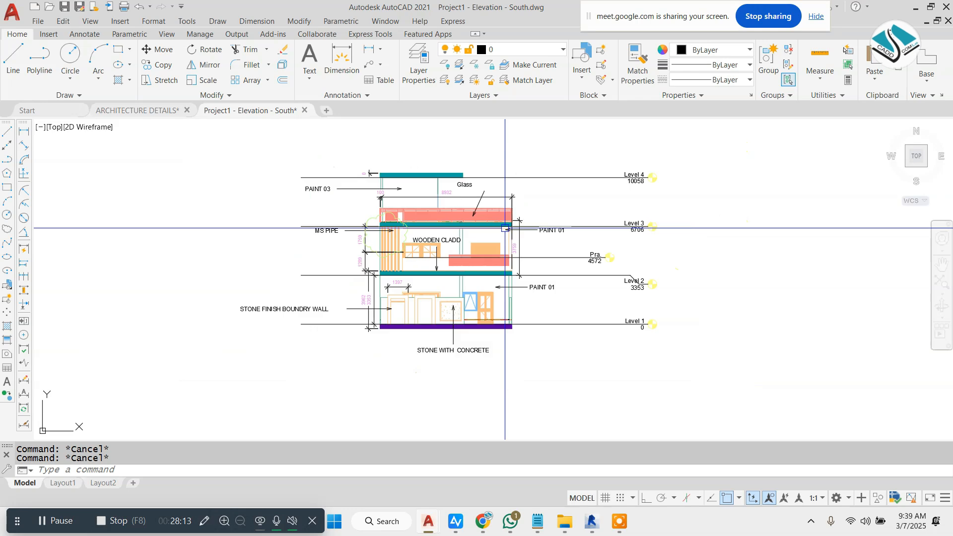
scroll(293, 310, "up", 3)
scroll(368, 283, "down", 2)
scroll(482, 196, "up", 2)
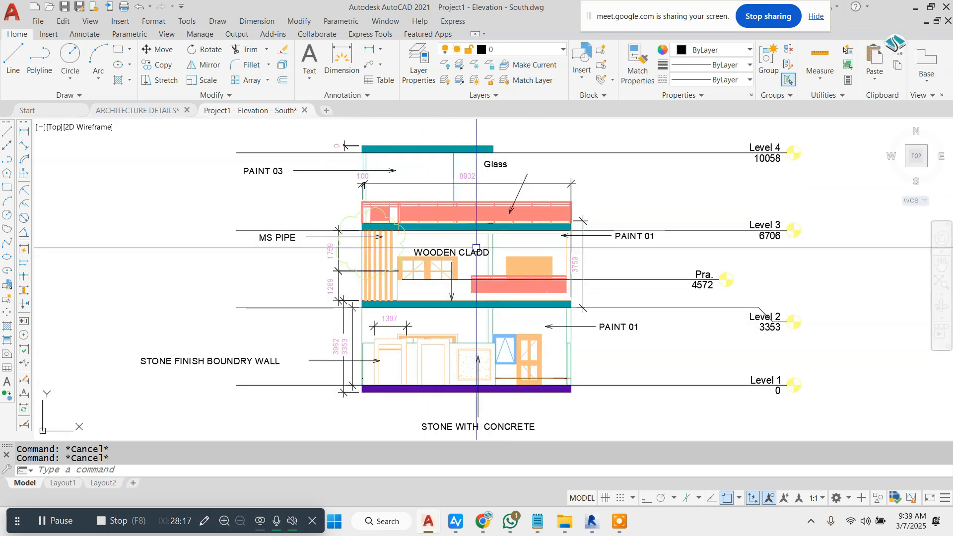
scroll(430, 240, "down", 3)
scroll(435, 236, "up", 4)
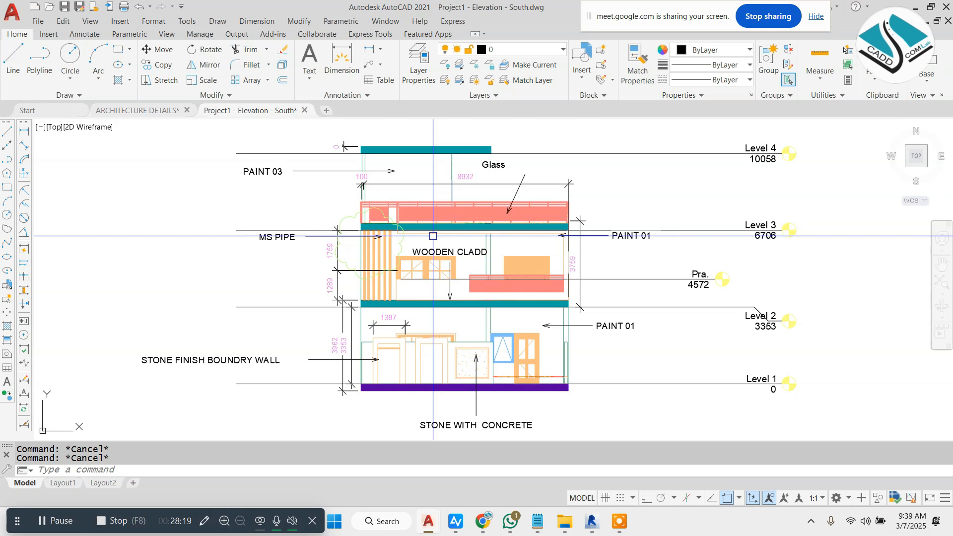
scroll(416, 213, "down", 3)
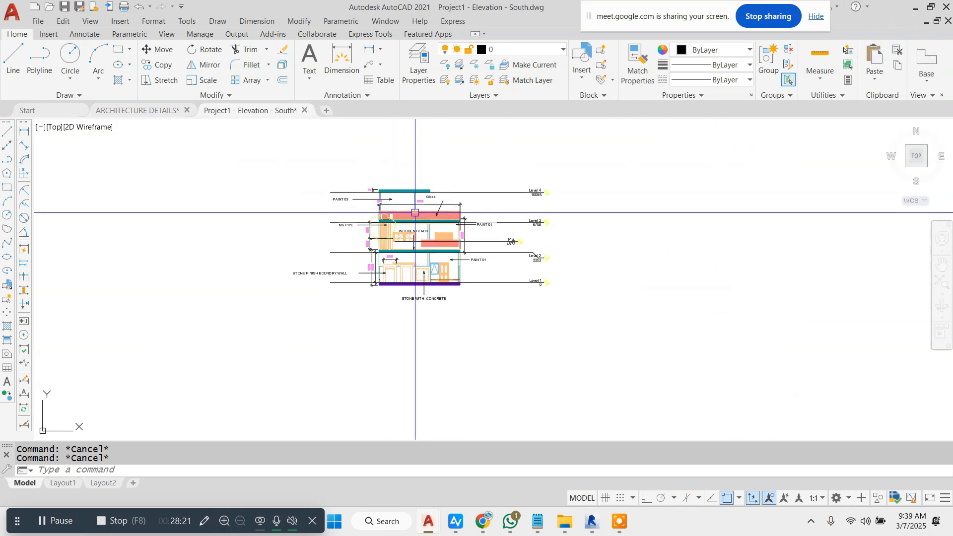
Step: Return to Revit and draw a vertical building section through the house in the South elevation, passing near the first-floor window
left_click(920, 9)
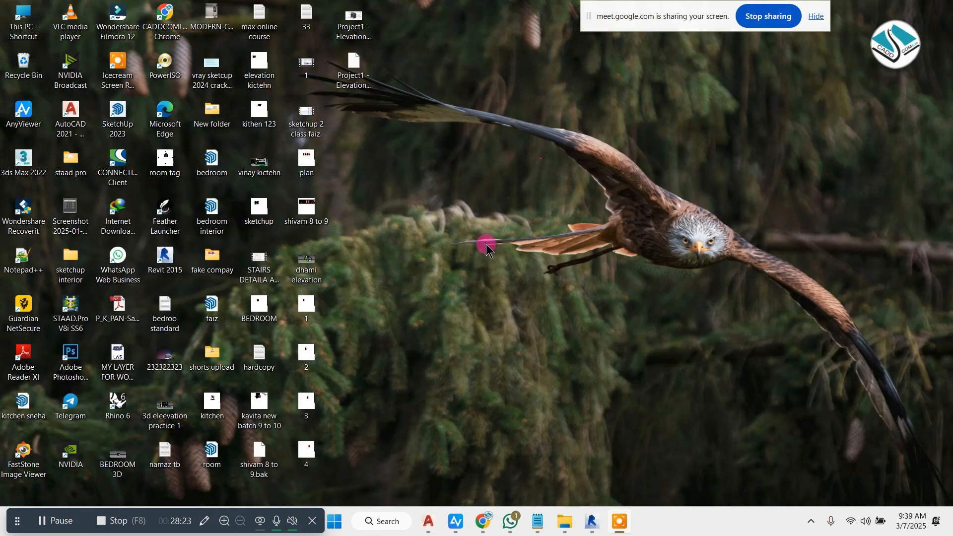
left_click(592, 521)
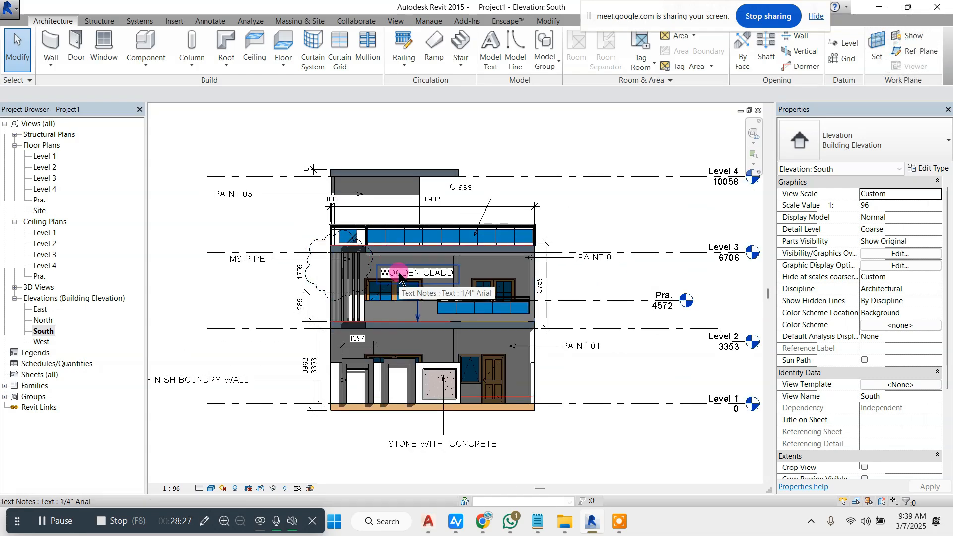
left_click(395, 21)
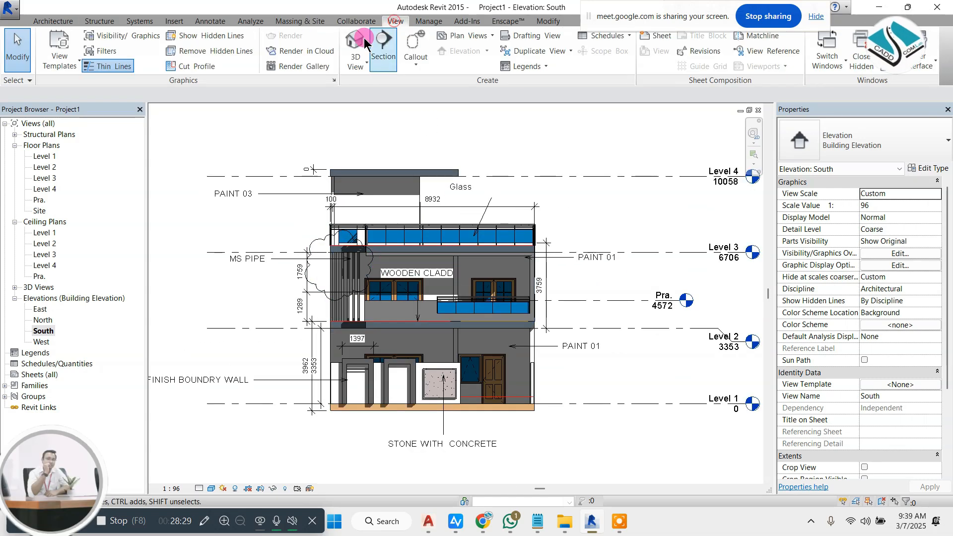
left_click(380, 47)
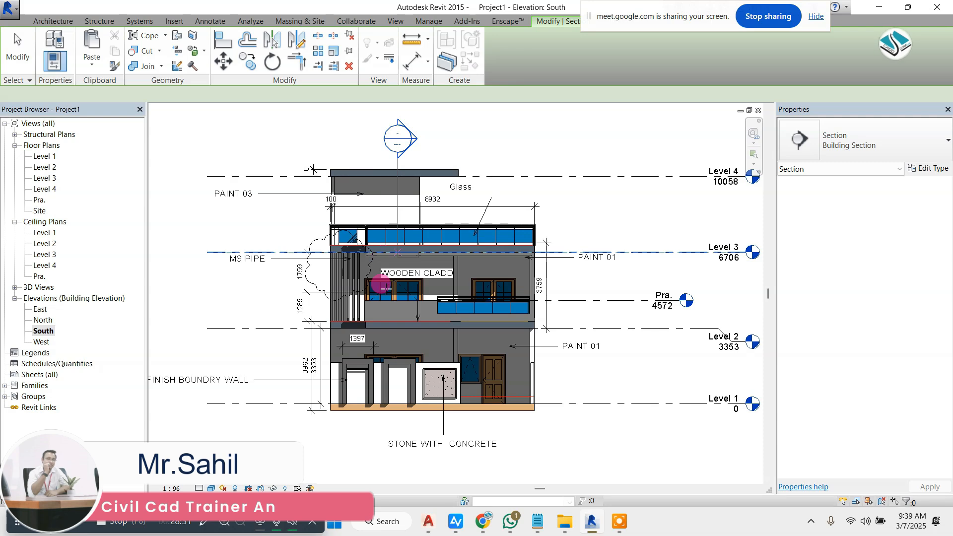
left_click(546, 261)
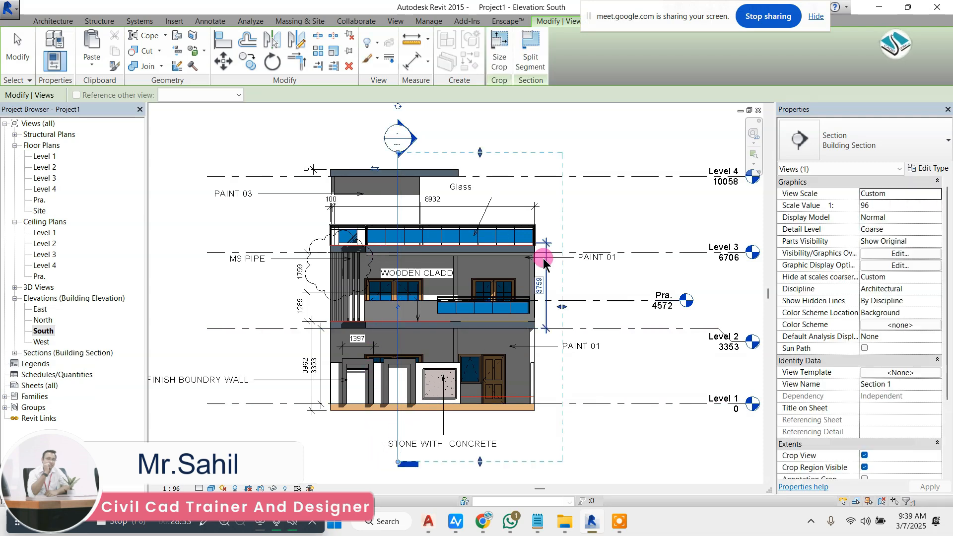
Step: Draw a second vertical building section through the ground-floor window and door side of the house in the South elevation
left_click(477, 113)
left_click(388, 41)
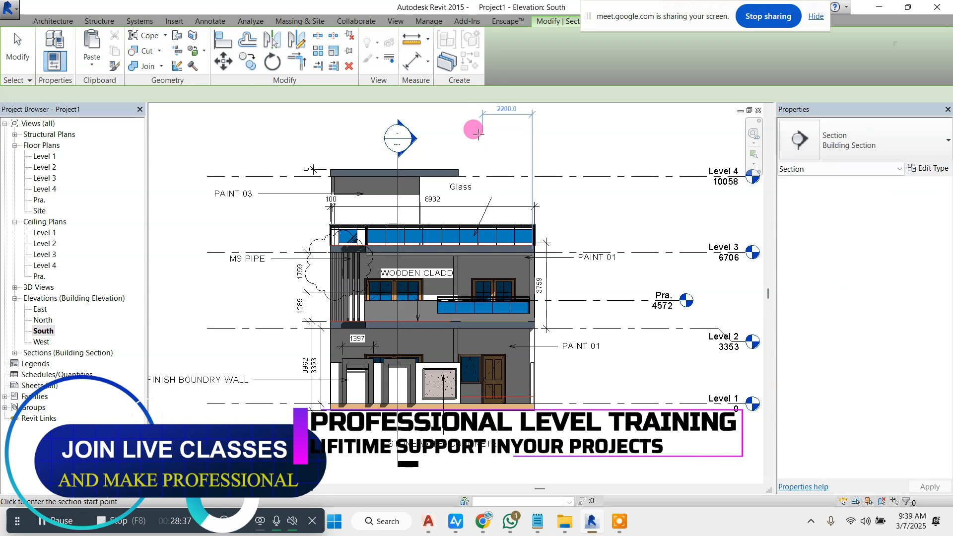
left_click(478, 133)
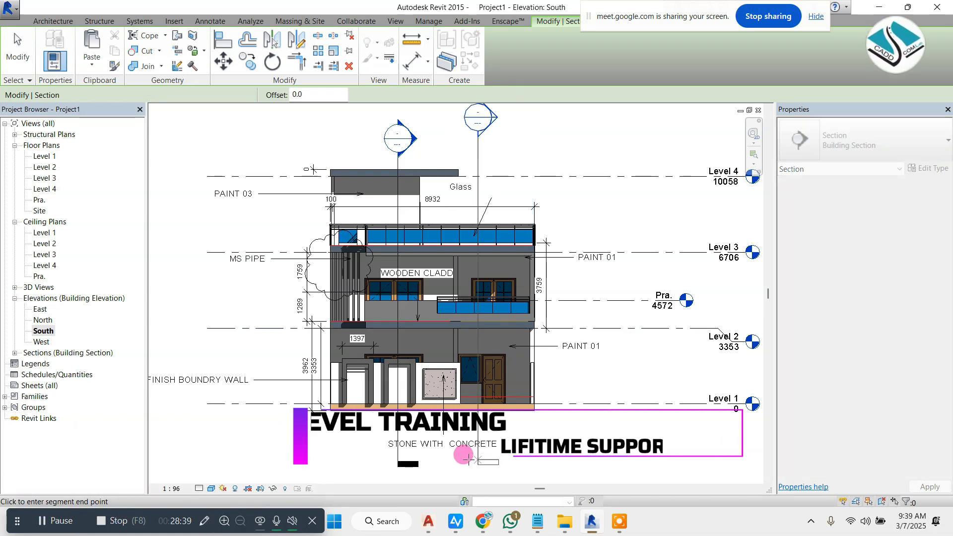
left_click(468, 460)
left_click(388, 40)
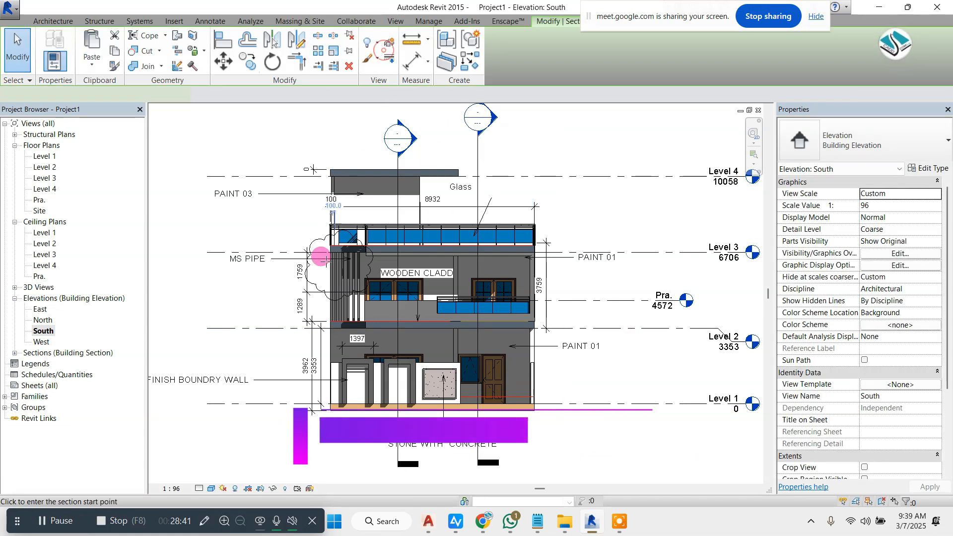
key("Escape")
Step: Open the view of the first section, which cuts near the first-floor window
left_click(399, 189)
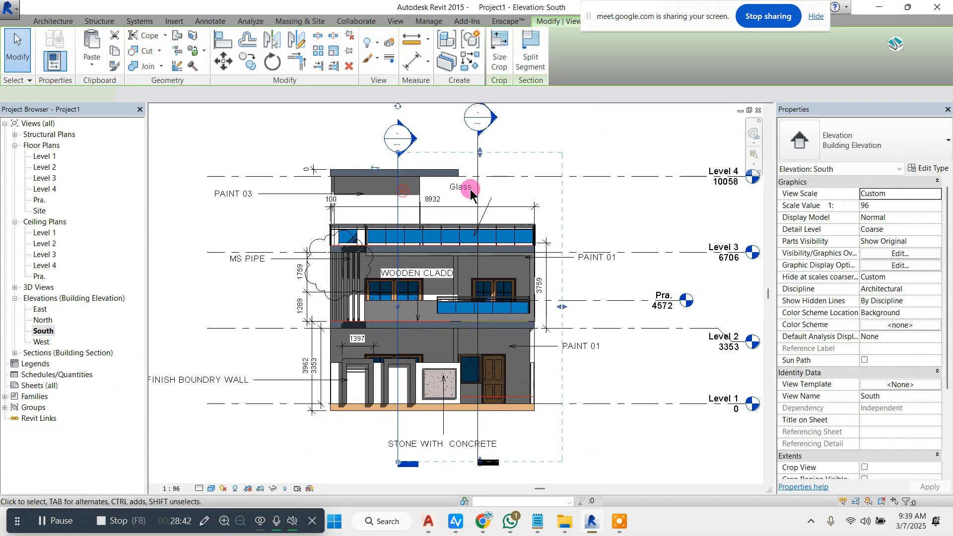
right_click(399, 191)
left_click(449, 260)
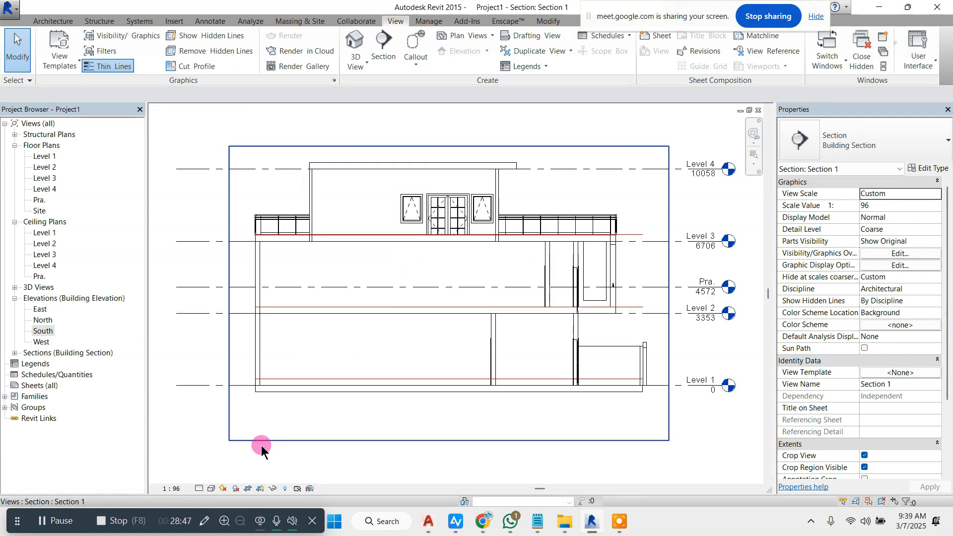
Step: Set the section view's visual style to Consistent Colors and turn its shadows on
left_click(212, 489)
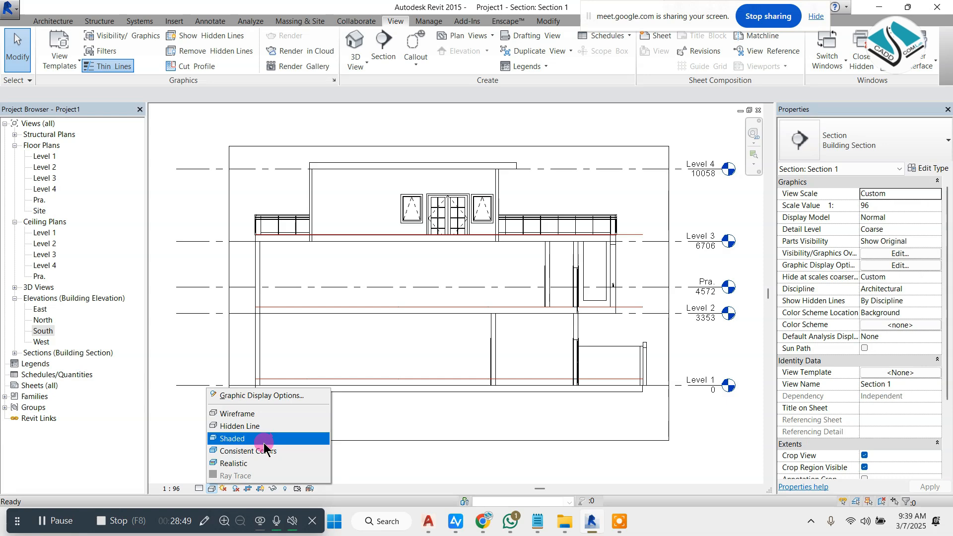
left_click(274, 426)
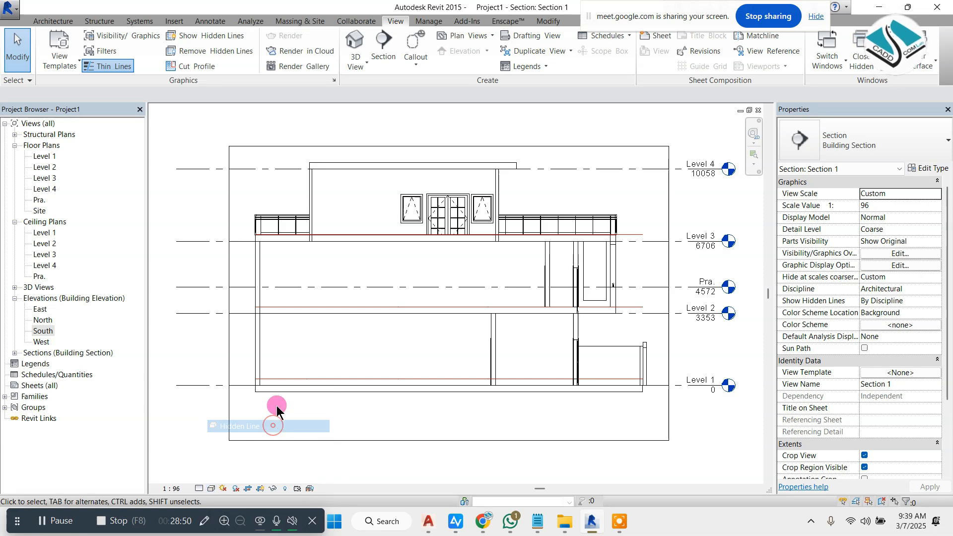
left_click(214, 489)
left_click(259, 453)
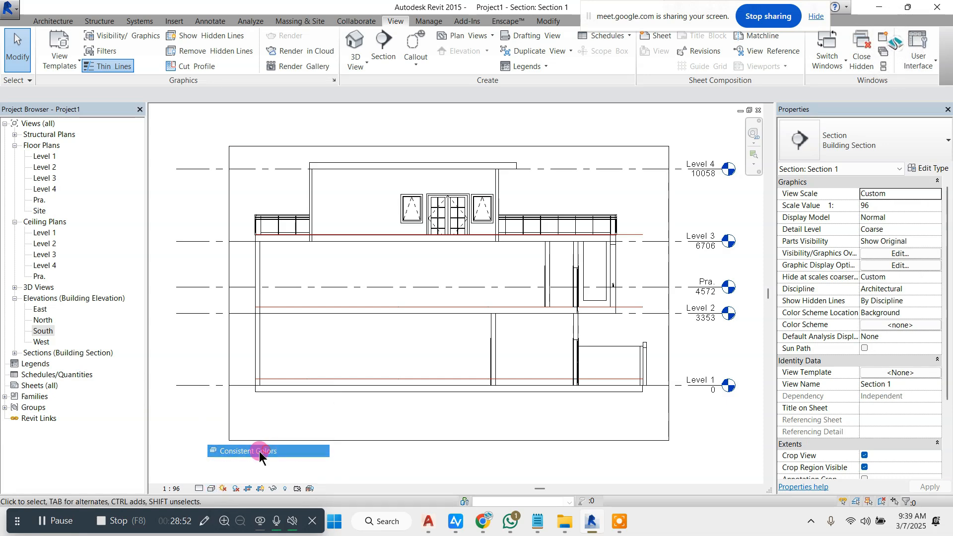
left_click(213, 488)
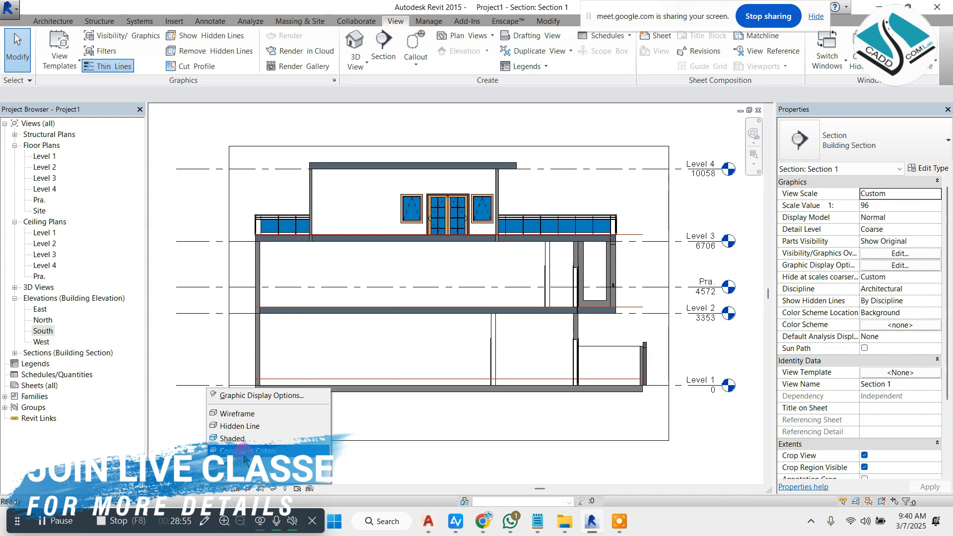
left_click(235, 490)
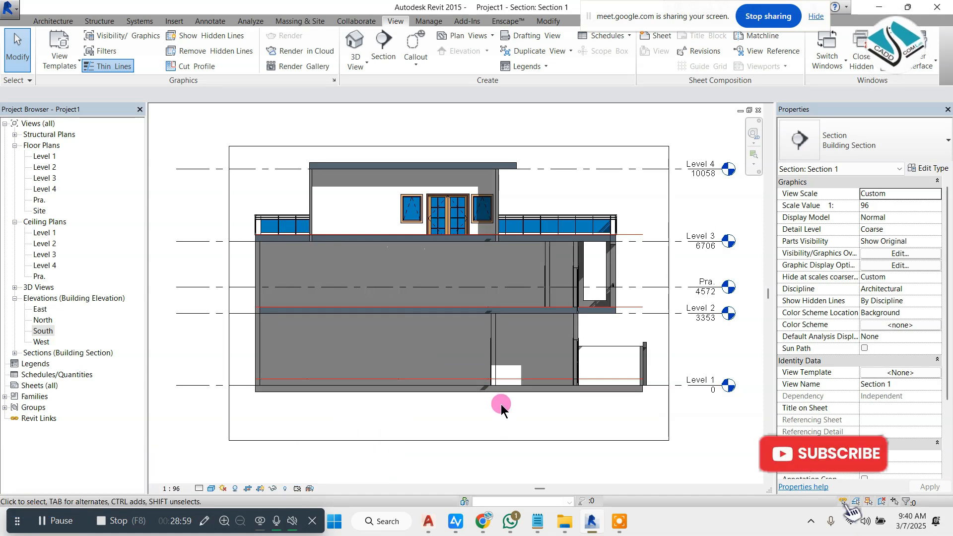
Step: Return to the South elevation and open the view of the second section, on the door side
double_click(42, 331)
left_click(477, 160)
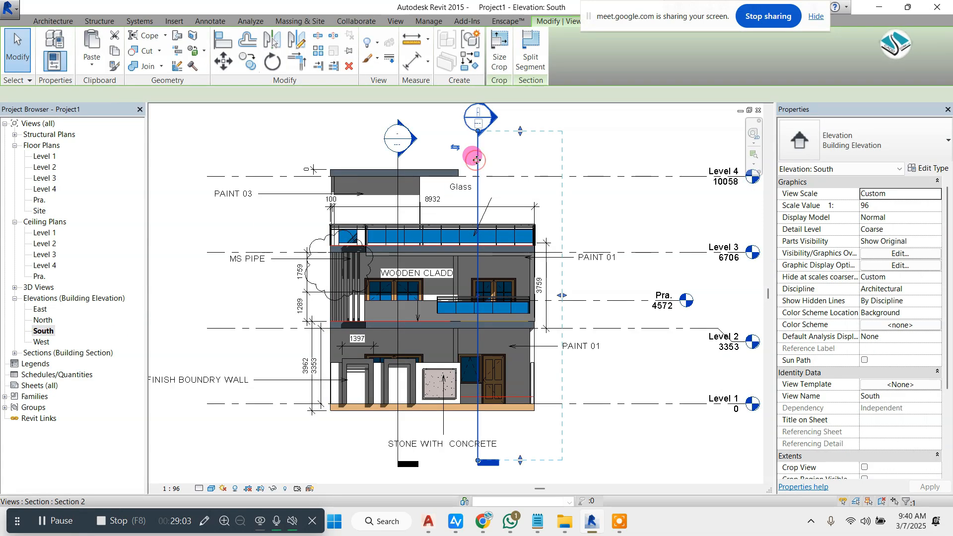
right_click(476, 160)
left_click(538, 233)
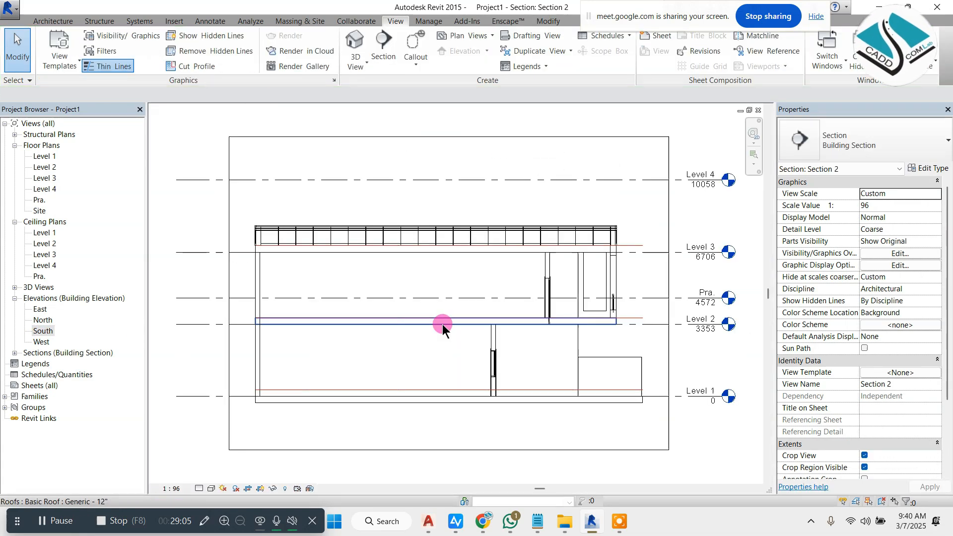
Step: Turn on shadows in the second section's view and set its visual style to Hidden Line
left_click(236, 489)
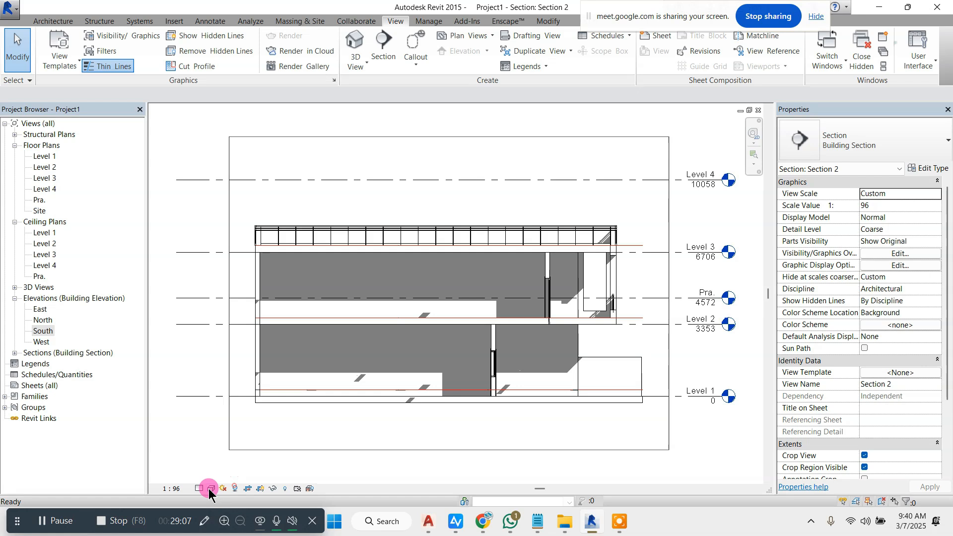
left_click(212, 489)
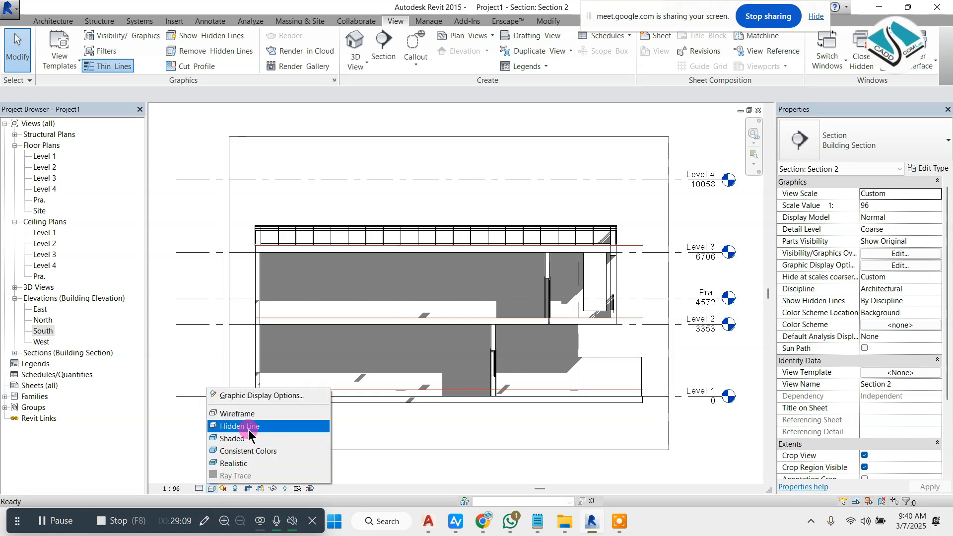
left_click(249, 430)
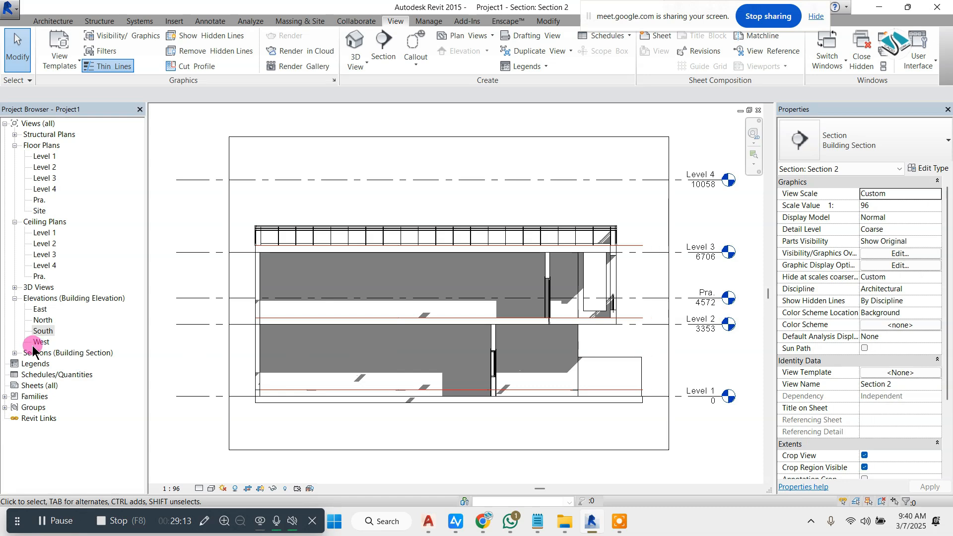
Step: Return to the South elevation and shorten the level lines so that their heads sit closer to the house
double_click(42, 331)
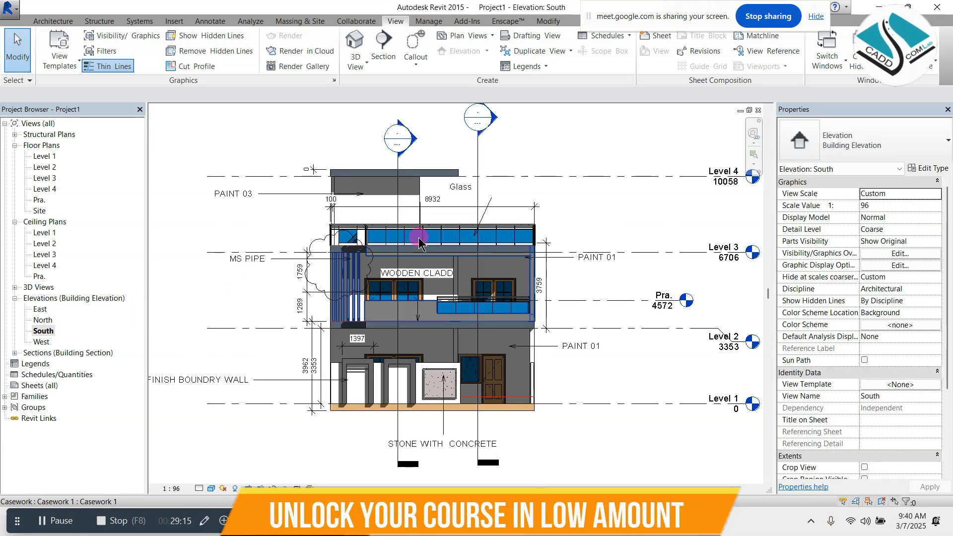
scroll(420, 250, "down", 2)
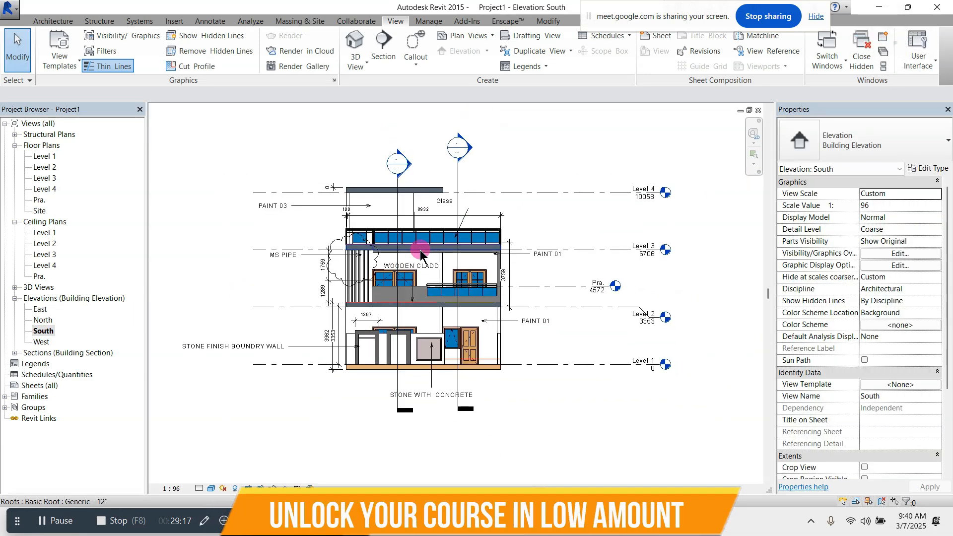
scroll(554, 218, "up", 1)
left_click(610, 188)
left_click_drag(678, 192, 613, 188)
left_click(678, 263)
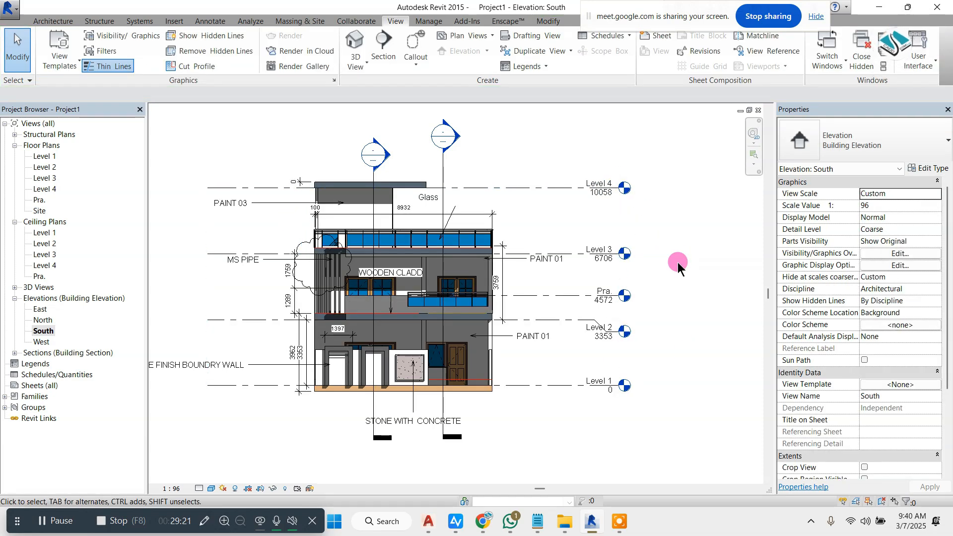
Step: Line up the second section's head with the first one and pull its view depth closer to the house's side wall
left_click(441, 178)
scroll(443, 154, "up", 1)
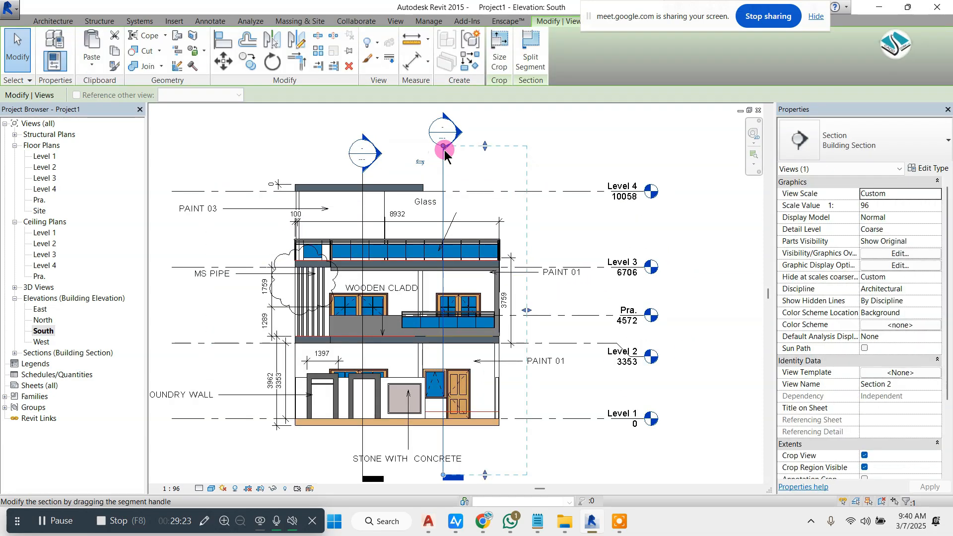
left_click(441, 151)
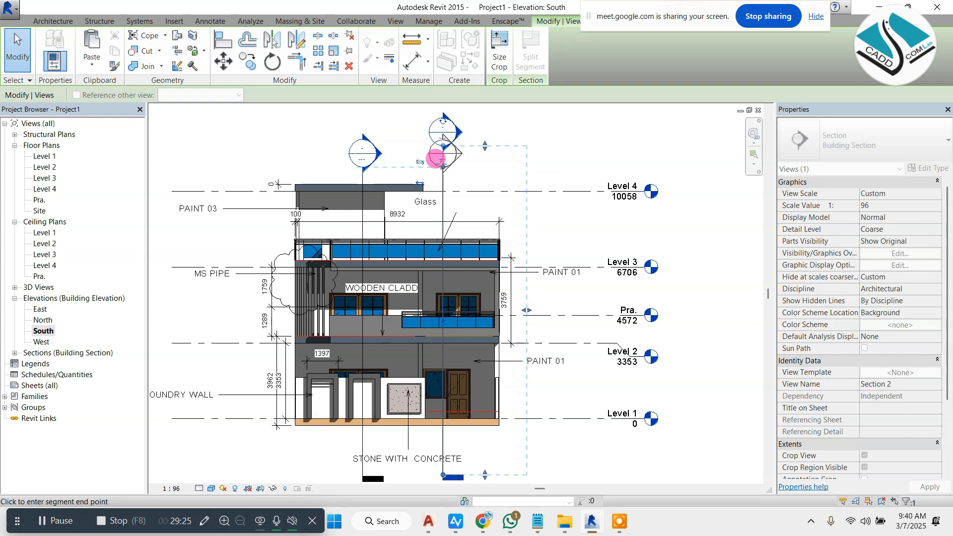
left_click(443, 154)
scroll(520, 298, "up", 1)
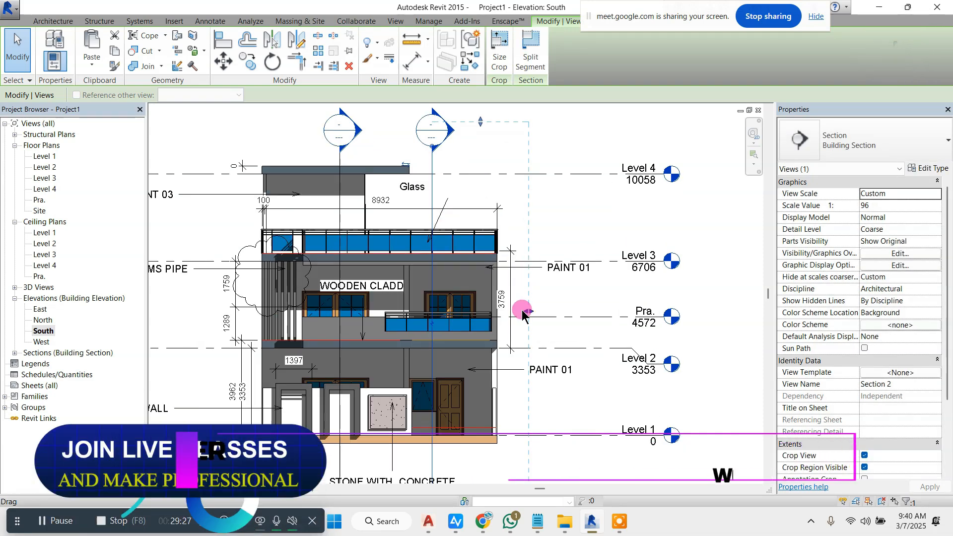
left_click_drag(522, 313, 510, 312)
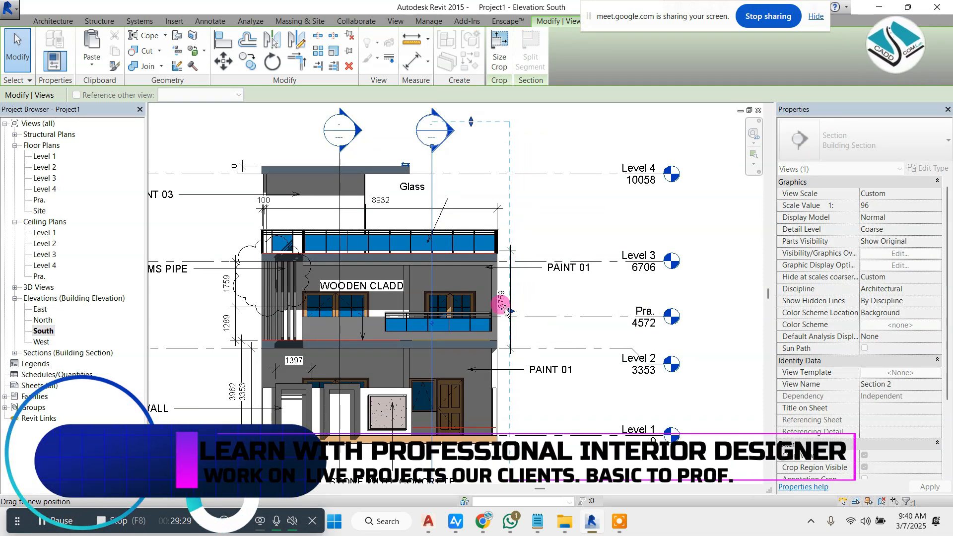
key("Escape")
Step: Flip the first section to look the opposite way and pull its view depth to just beyond the house's side wall
left_click(340, 194)
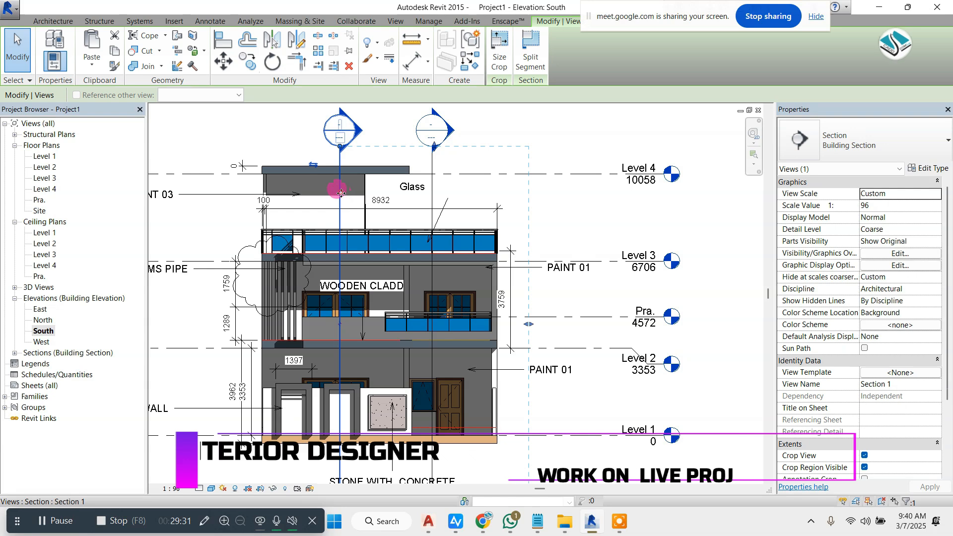
left_click(313, 169)
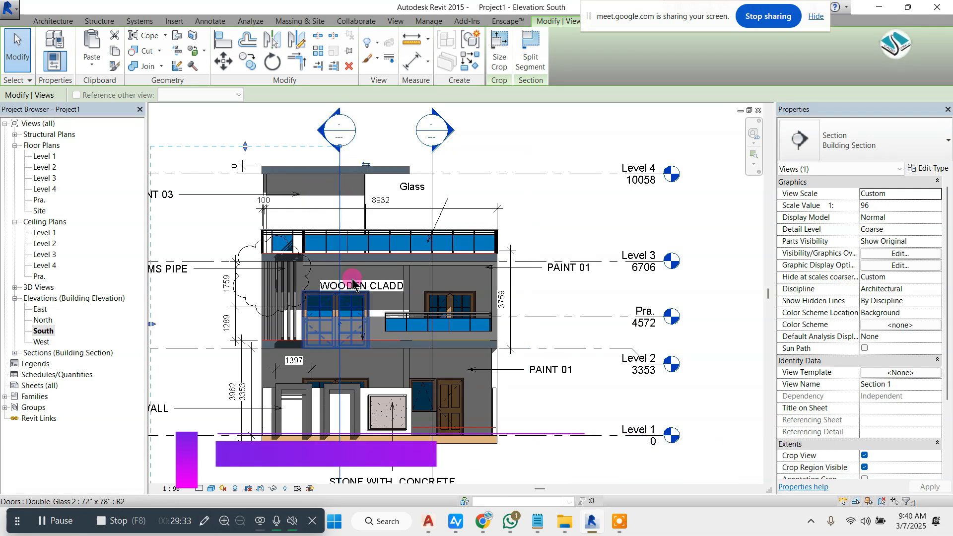
scroll(514, 235, "down", 1)
left_click_drag(204, 312, 222, 308)
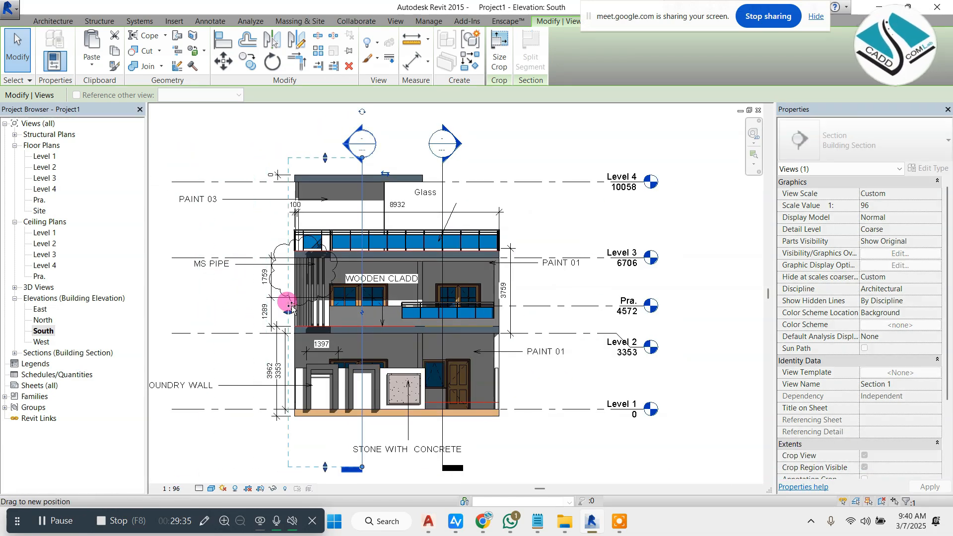
Step: Raise the lower boundary of the first section to just below the house's plinth
scroll(324, 457, "up", 2)
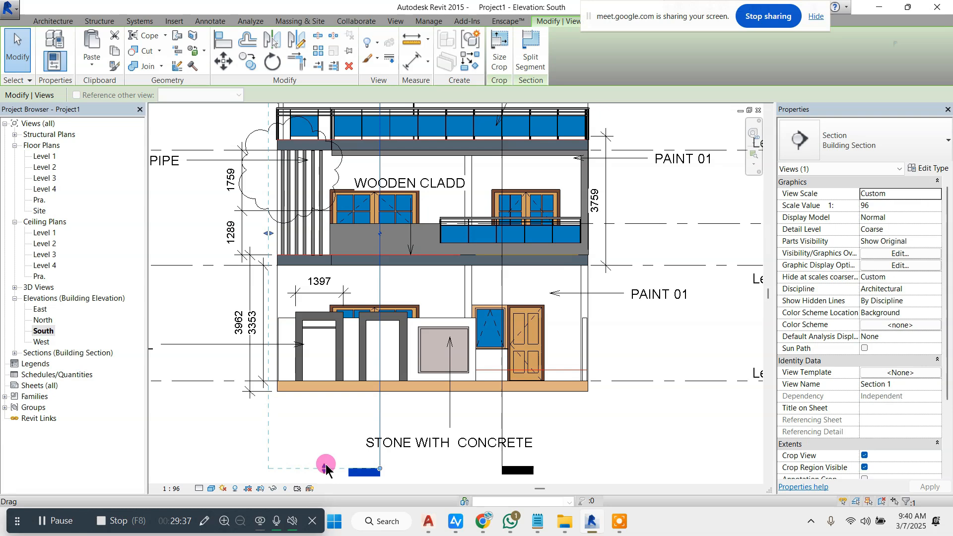
left_click_drag(332, 396, 333, 394)
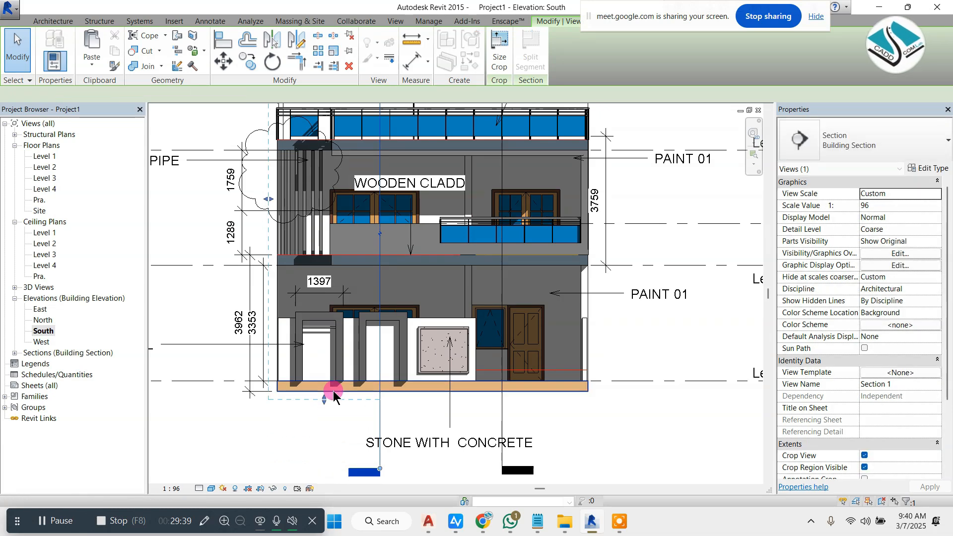
scroll(335, 395, "down", 3)
scroll(353, 160, "up", 1)
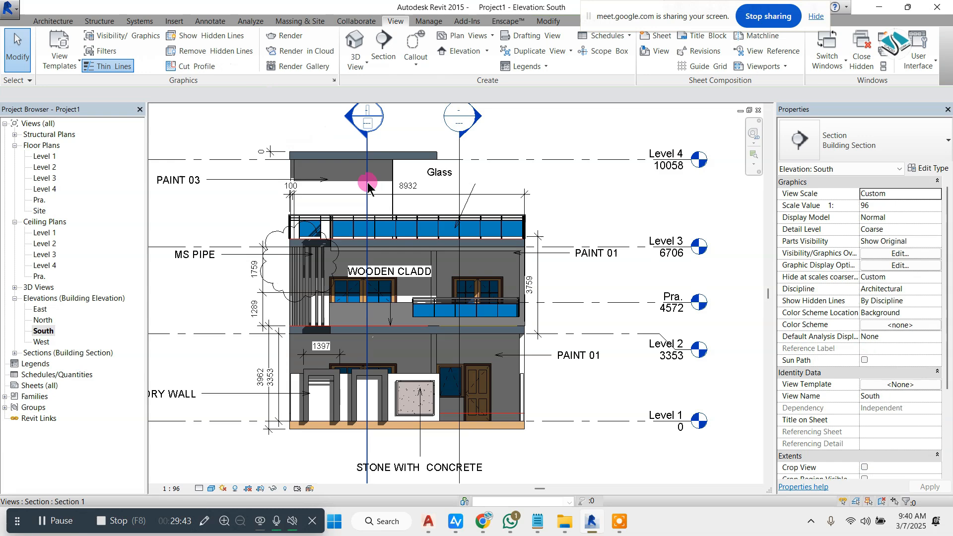
Step: Open the first section's view and lower the upper edge of its crop region to the roof slab
right_click(367, 185)
left_click(415, 260)
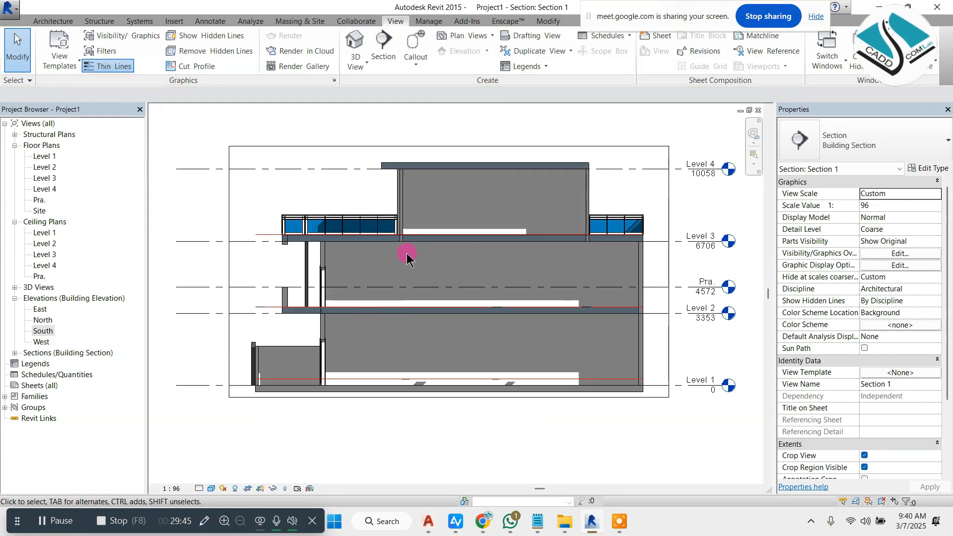
left_click(450, 147)
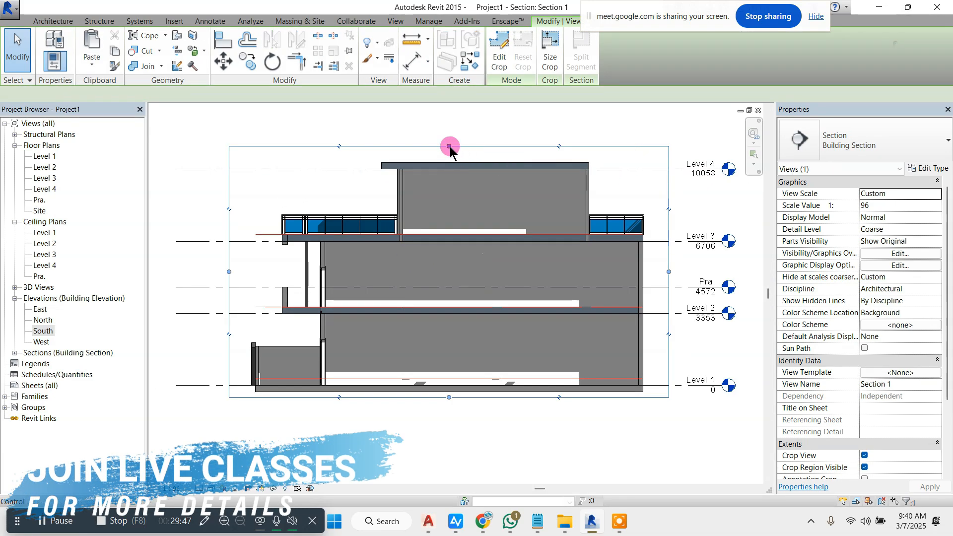
left_click_drag(450, 160, 450, 164)
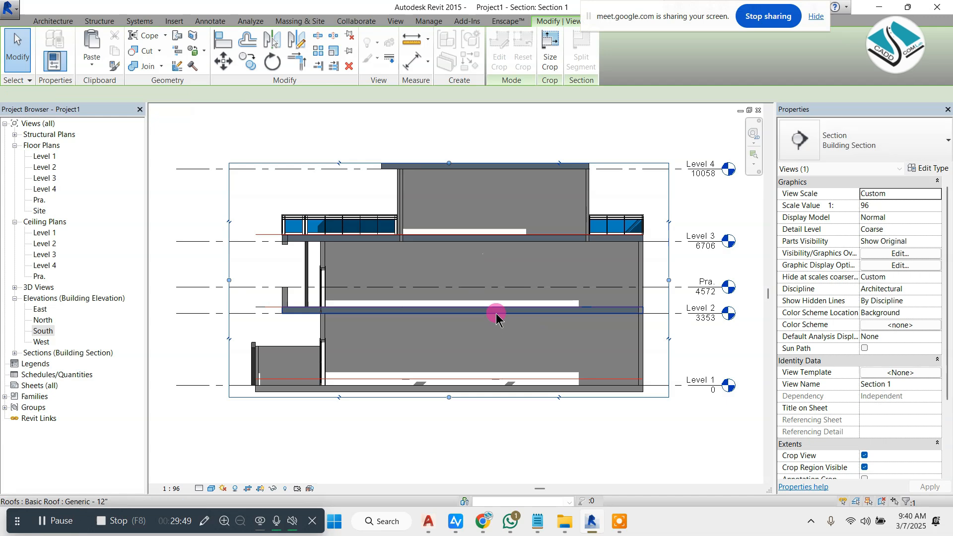
double_click(48, 332)
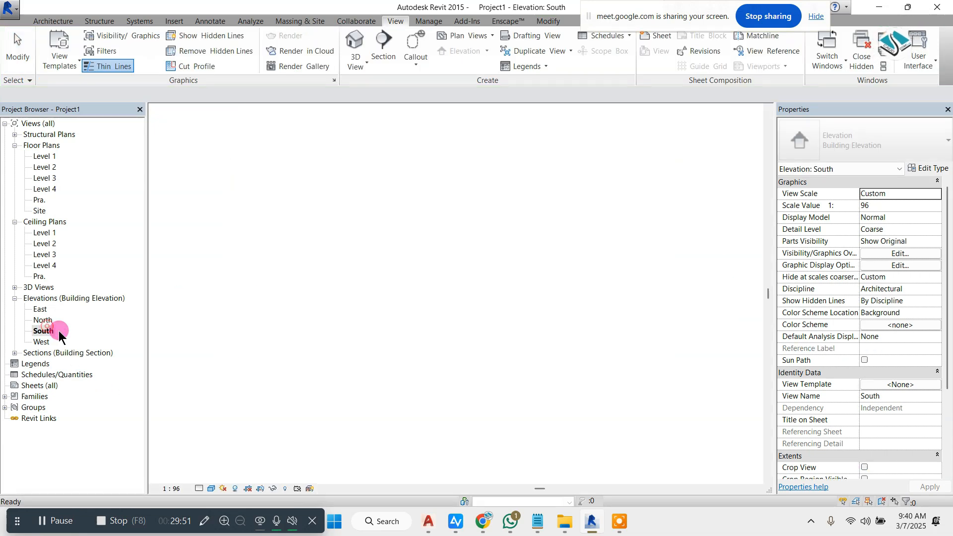
key("Escape")
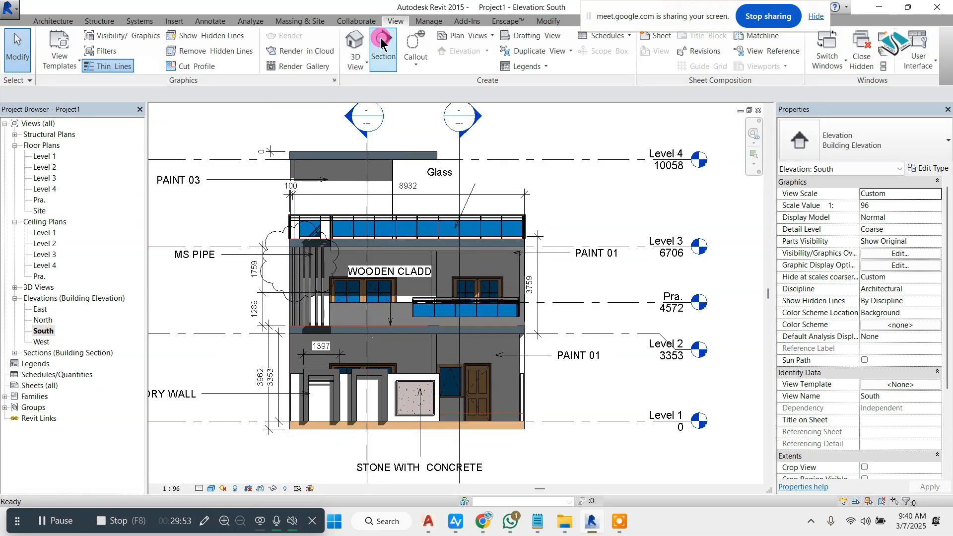
left_click(382, 54)
left_click(244, 293)
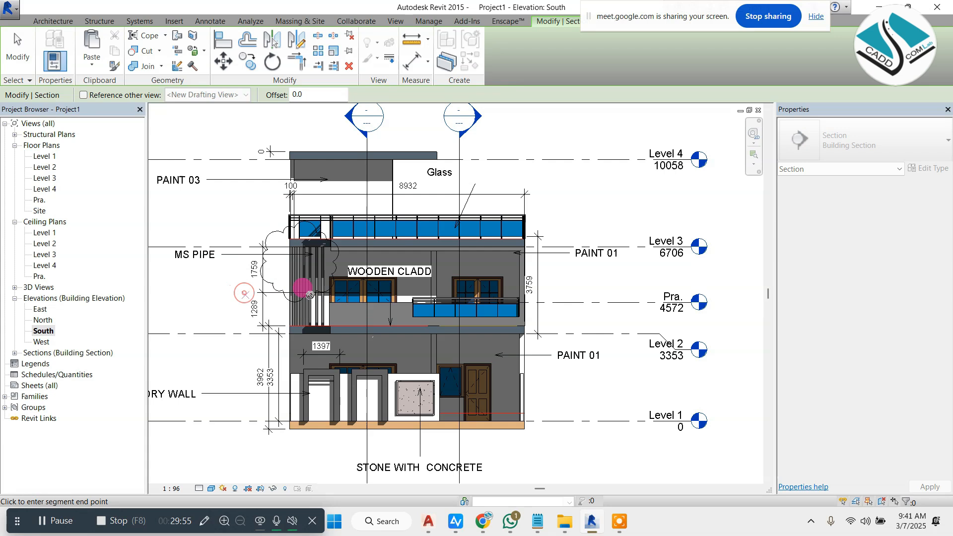
left_click(589, 271)
left_click(564, 175)
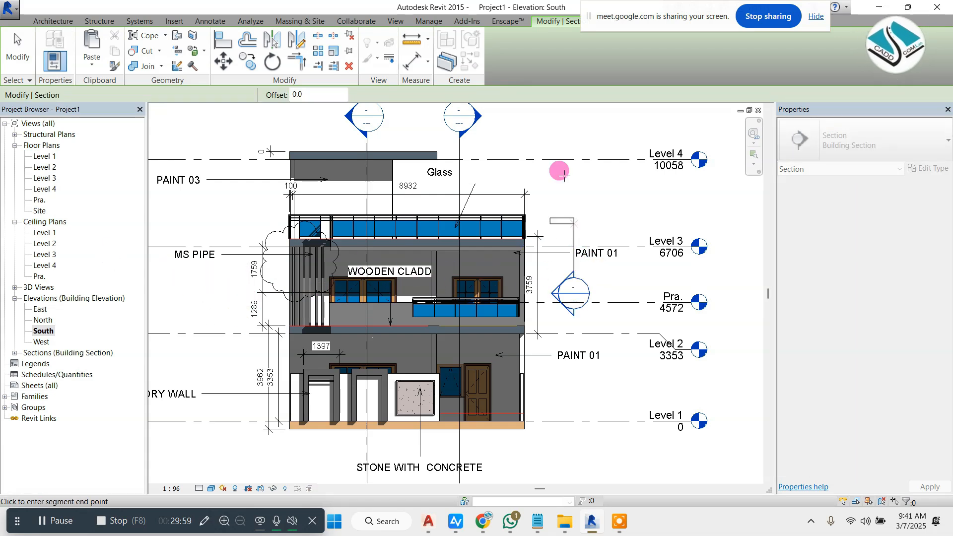
key("Escape")
left_click(552, 190)
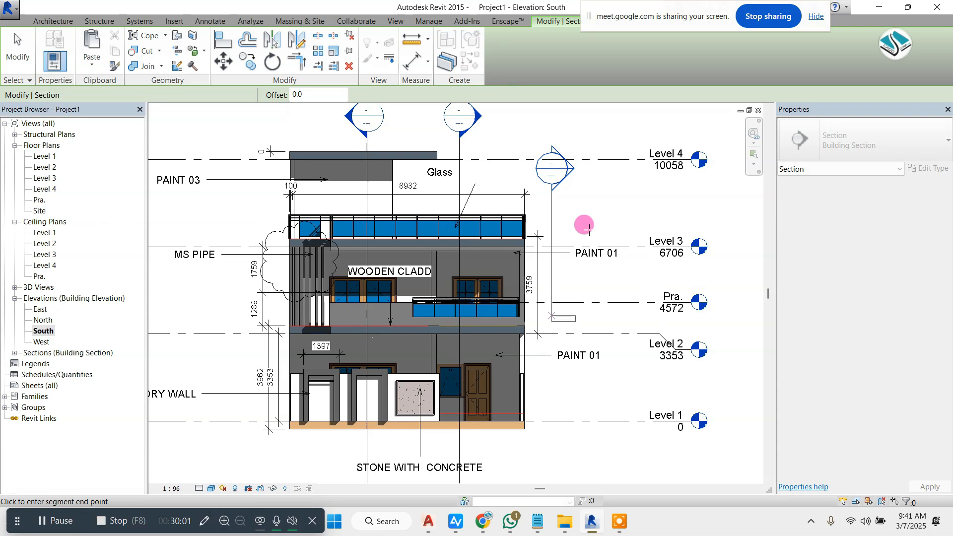
key("Escape")
left_click(185, 360)
key("Escape")
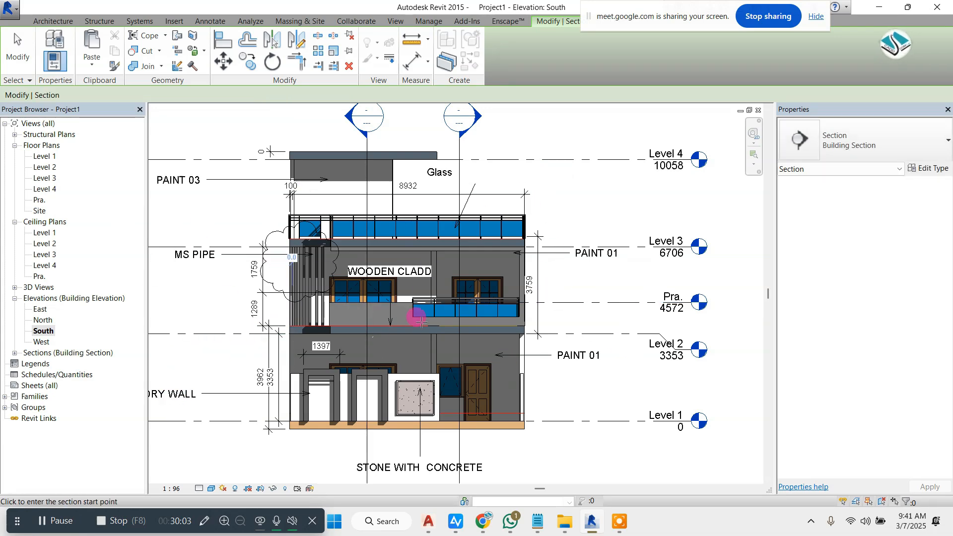
key("Escape")
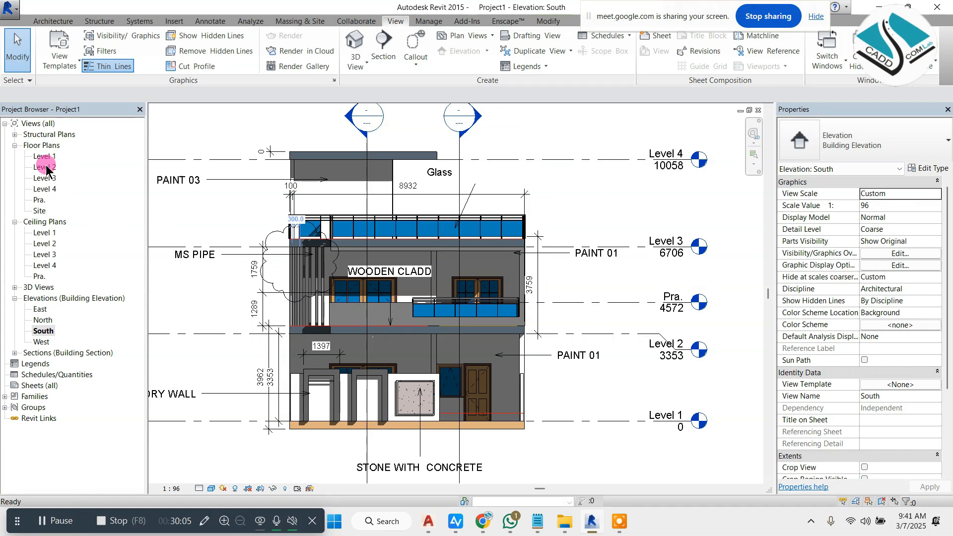
Step: Draw a horizontal section across the front of the house, just inside the boundary wall, in the Level 1 floor plan and open its view
double_click(44, 156)
scroll(415, 297, "down", 2)
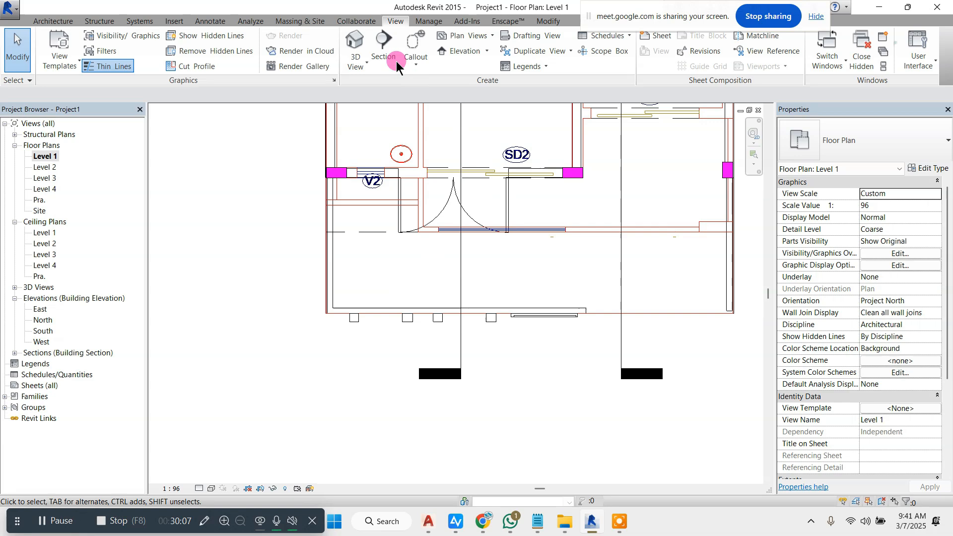
left_click(383, 48)
scroll(263, 279, "down", 2)
scroll(346, 242, "up", 1)
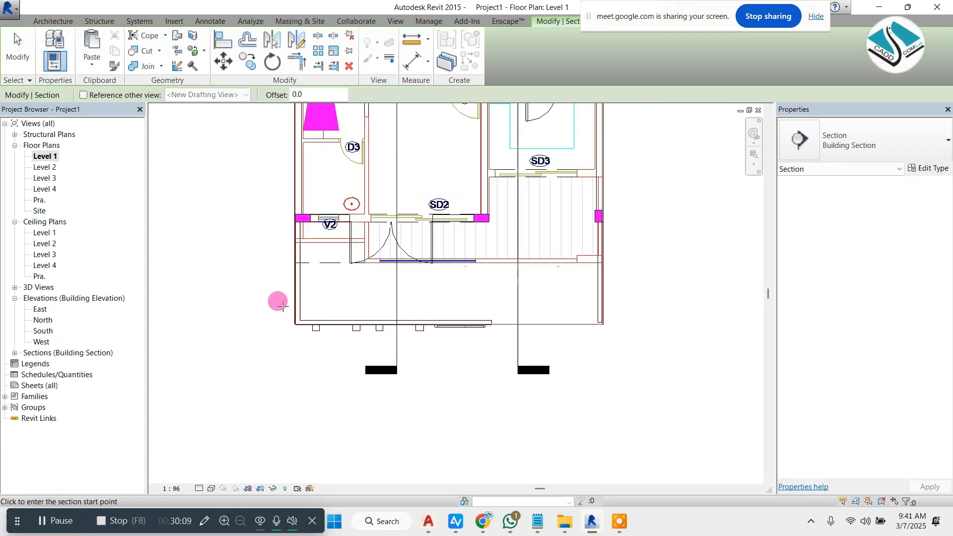
left_click(272, 302)
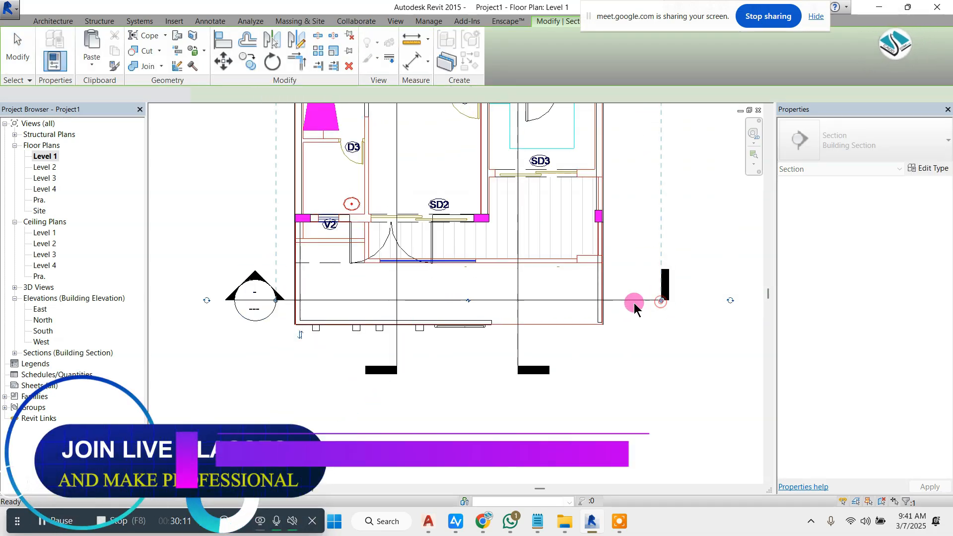
left_click(632, 299)
right_click(632, 299)
left_click(658, 259)
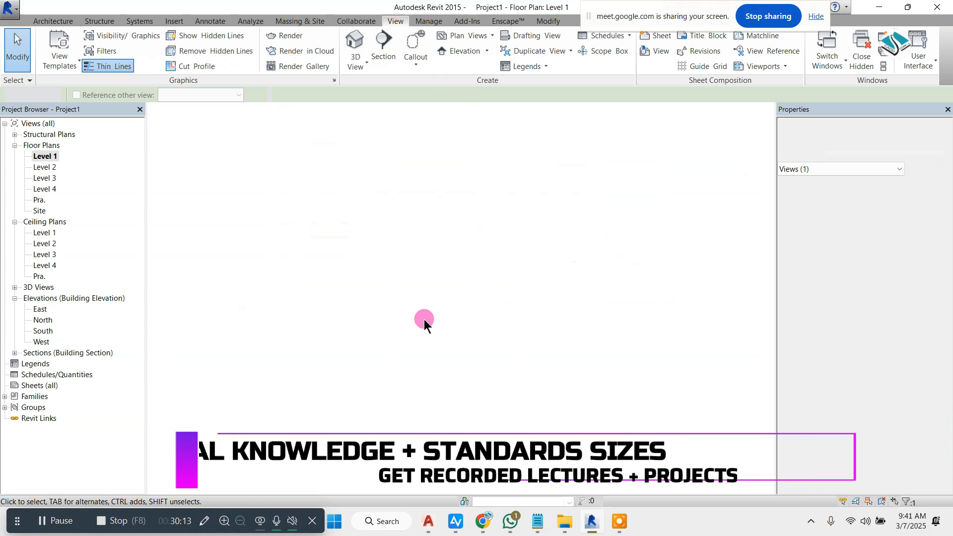
Step: Display the new section's view in the Hidden Line visual style with shadows turned on
scroll(511, 312, "up", 2)
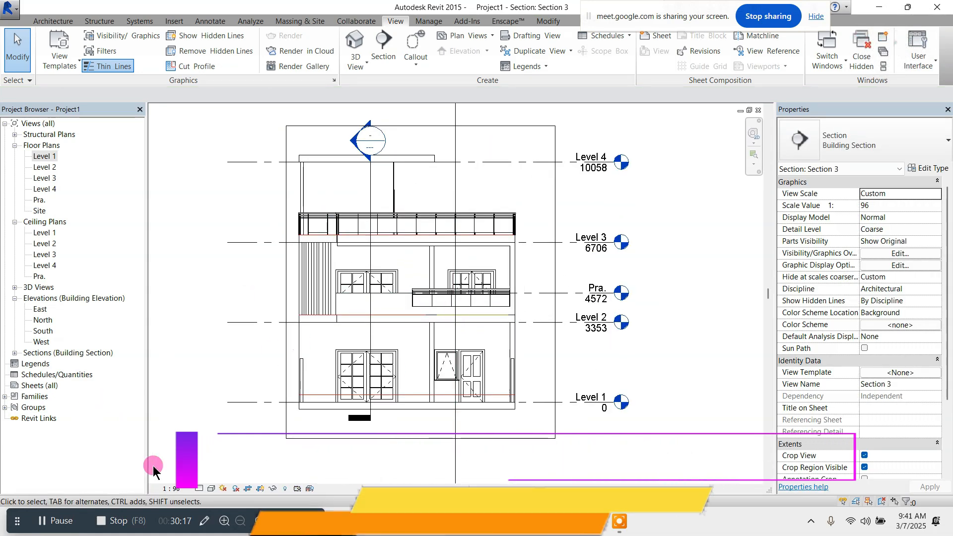
left_click(211, 488)
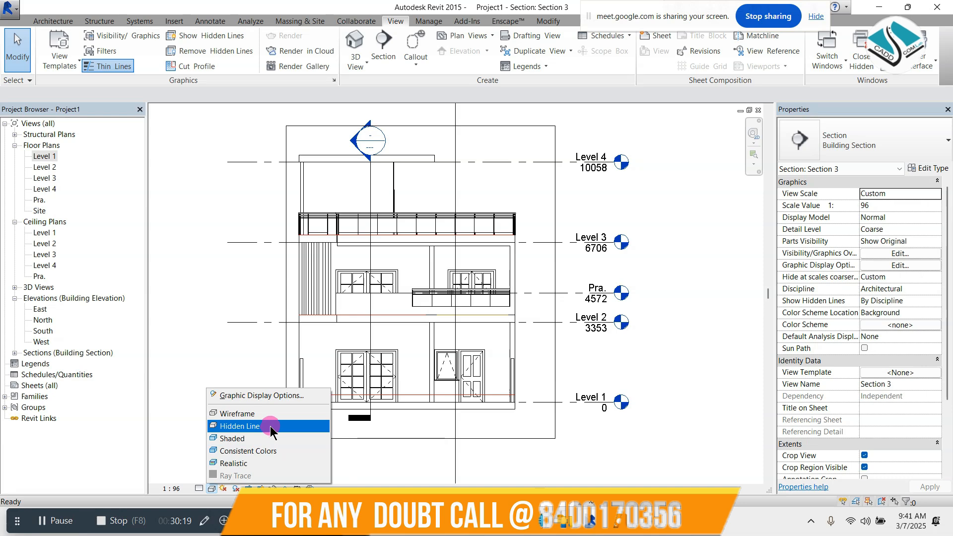
left_click(251, 438)
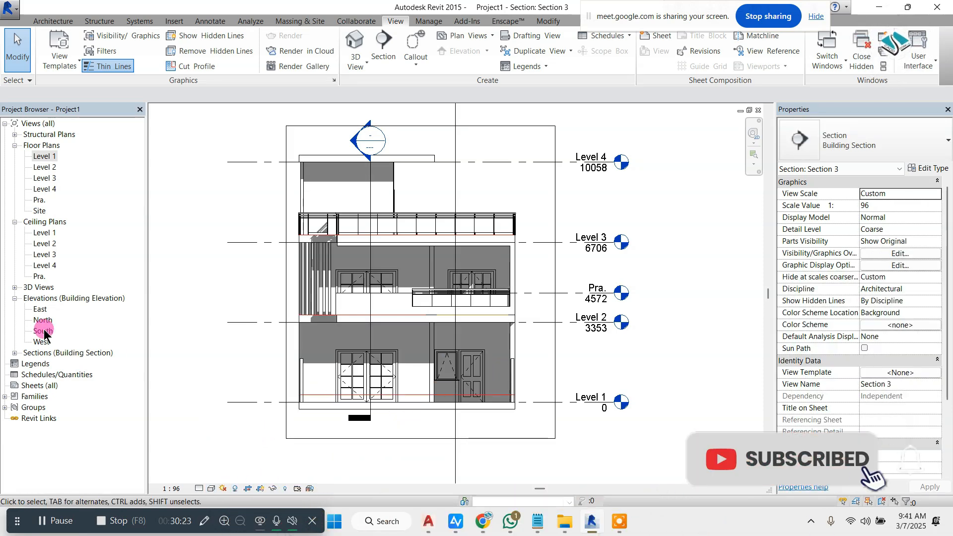
Step: Review the Section 1, Section 2 and Section 3 views in turn and return to the South elevation
left_click(15, 354)
double_click(49, 364)
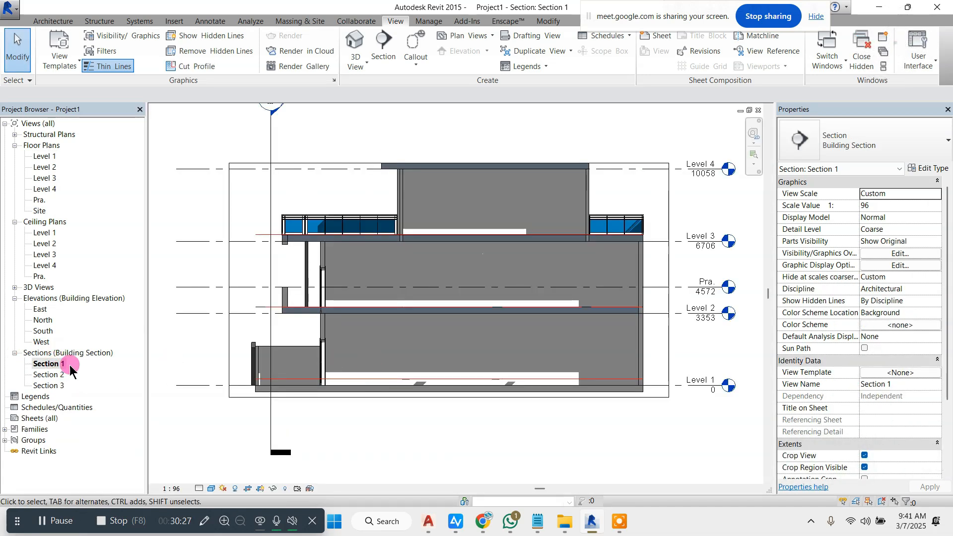
double_click(47, 375)
double_click(48, 386)
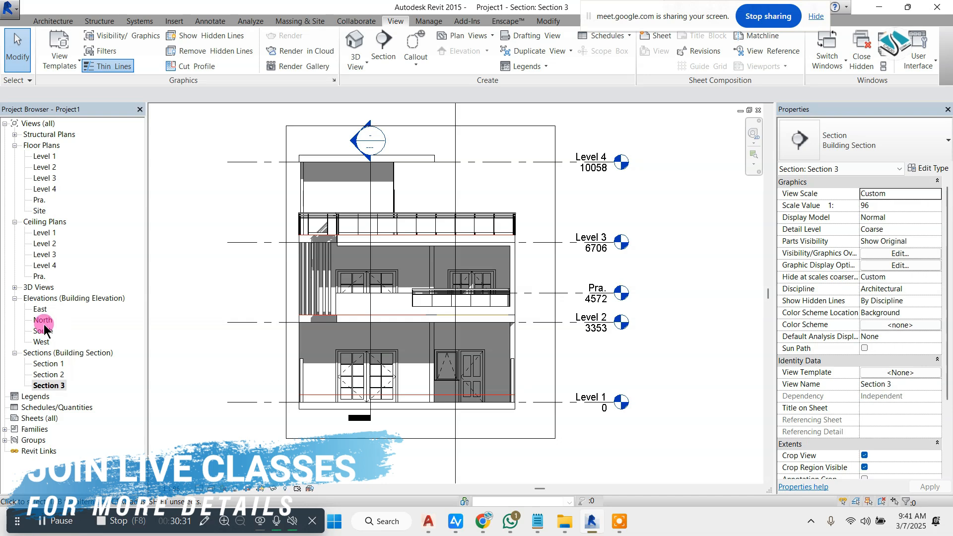
double_click(44, 331)
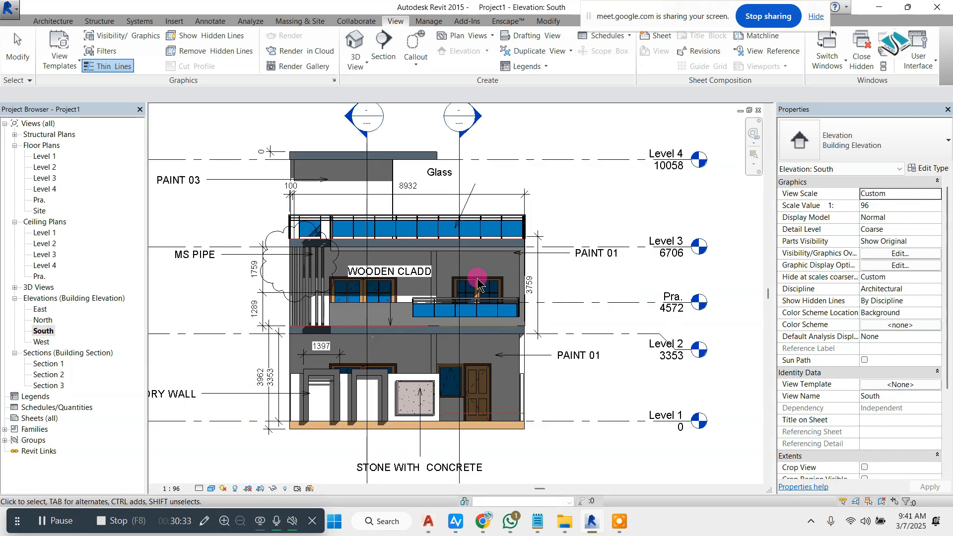
right_click(44, 331)
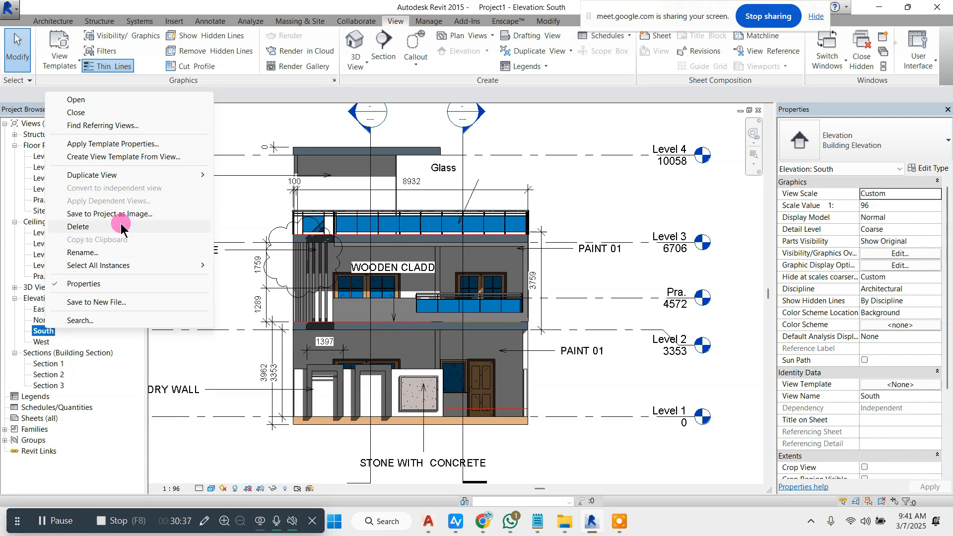
mouse_move(137, 185)
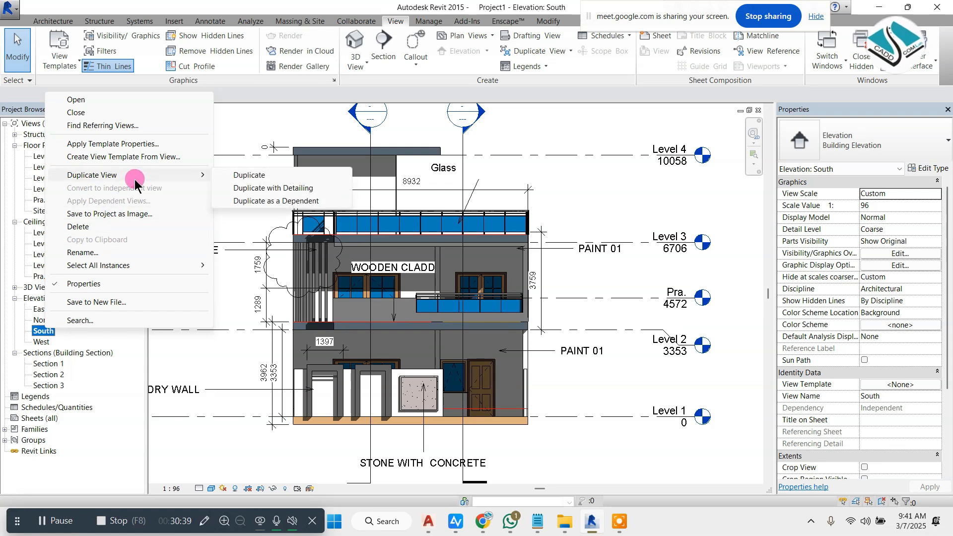
left_click(547, 206)
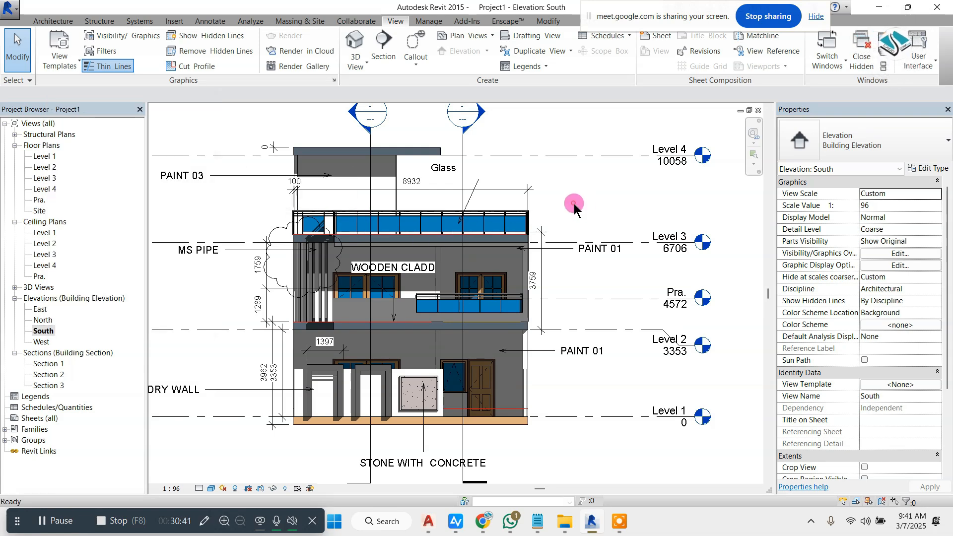
scroll(515, 252, "down", 2)
scroll(471, 256, "up", 1)
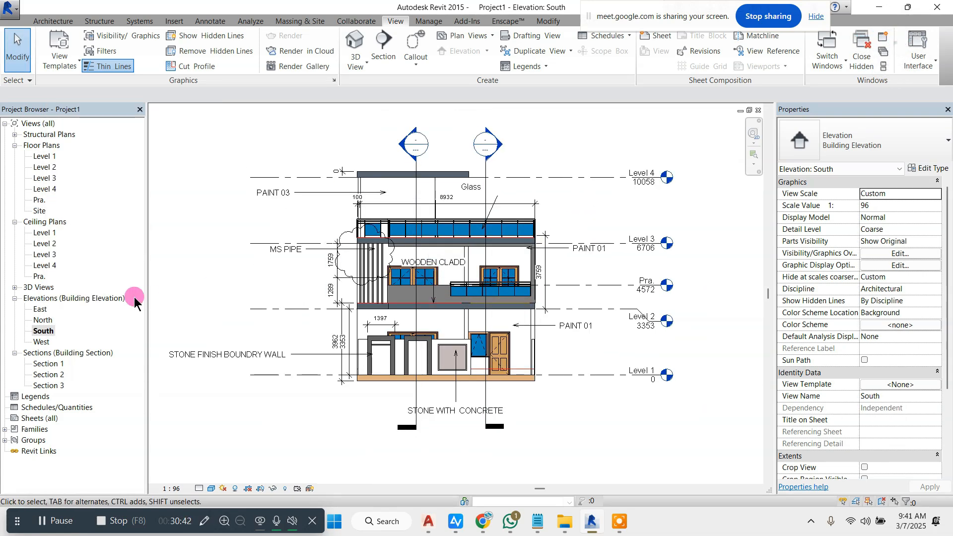
Step: Duplicate the South elevation without its detailing and rename the copy Working Elevation
right_click(45, 335)
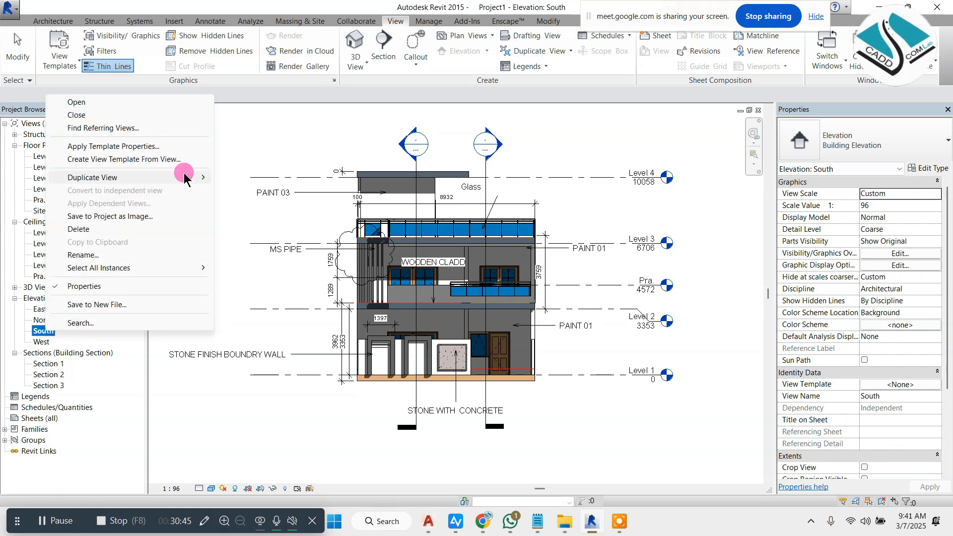
mouse_move(186, 175)
left_click(244, 178)
right_click(76, 342)
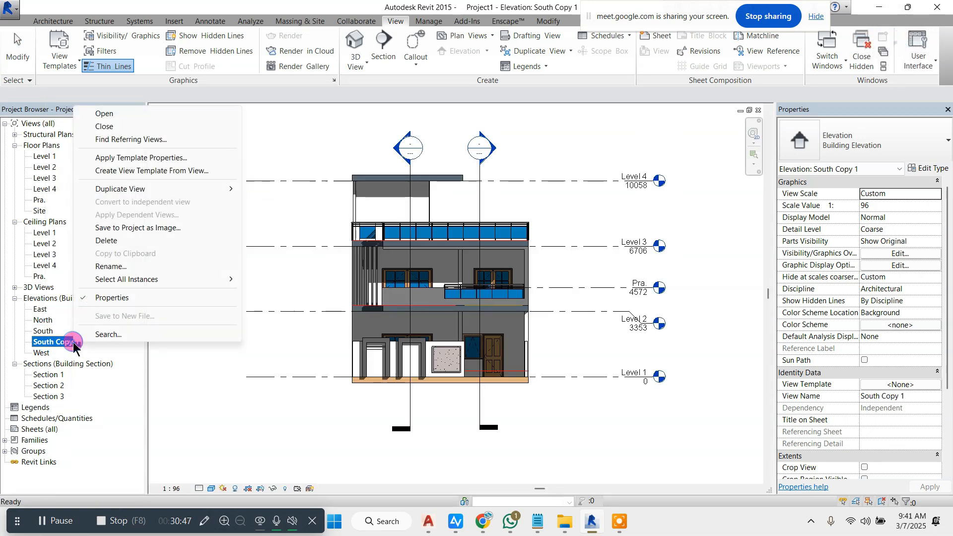
left_click(181, 266)
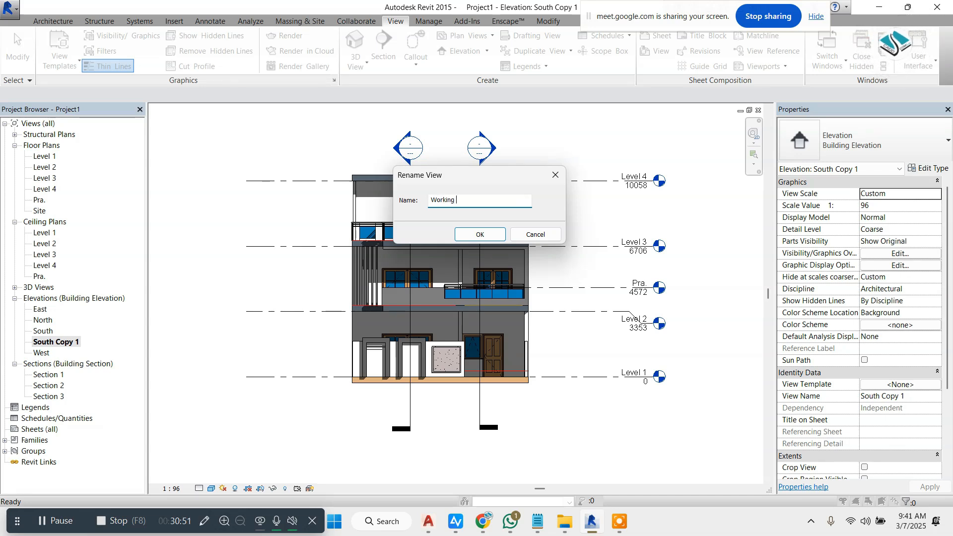
type("Working Elevation")
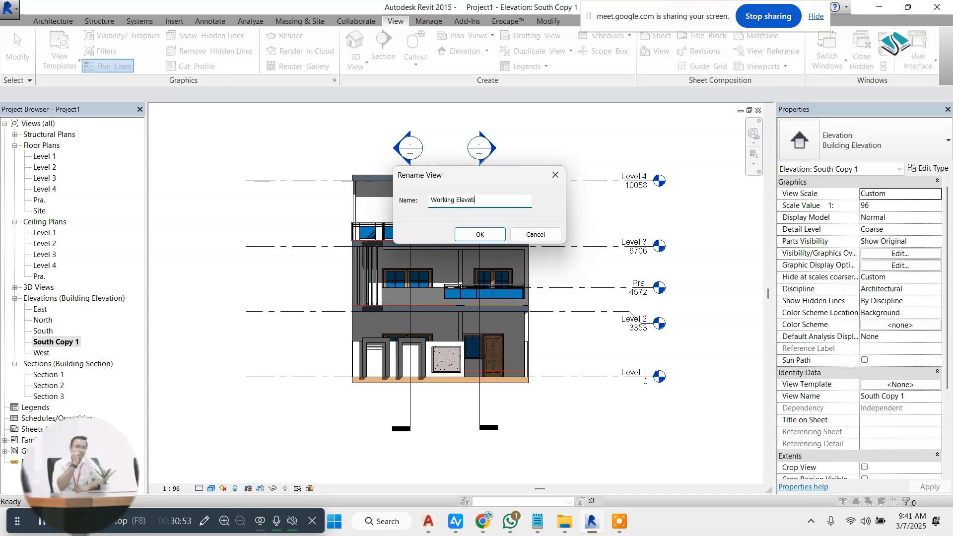
left_click(467, 243)
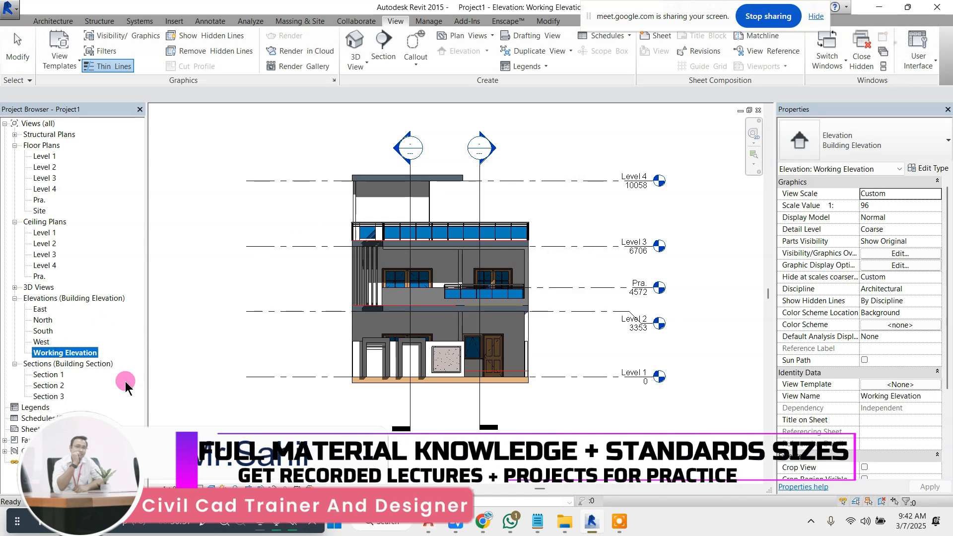
Step: Set the visual style of the Working Elevation view to Hidden Line
left_click(43, 331)
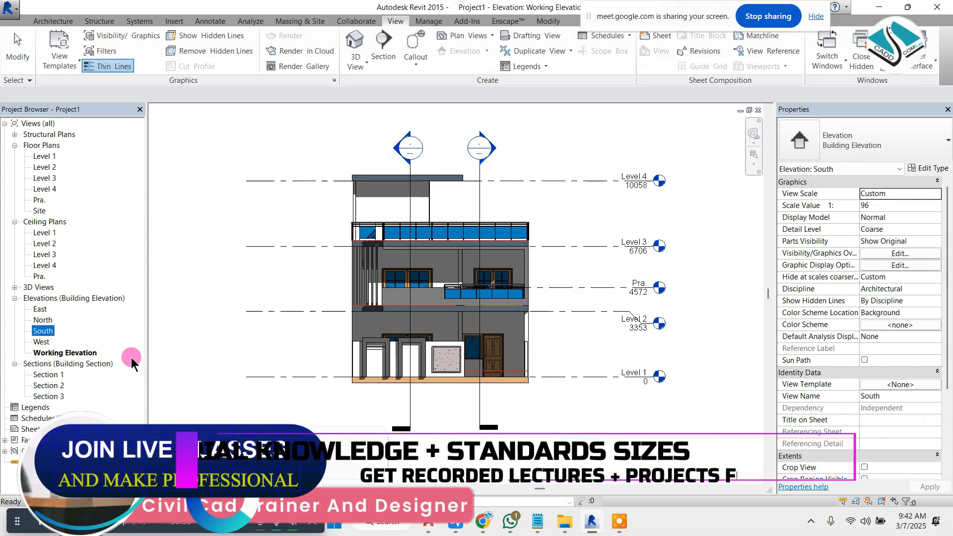
scroll(479, 312, "up", 1)
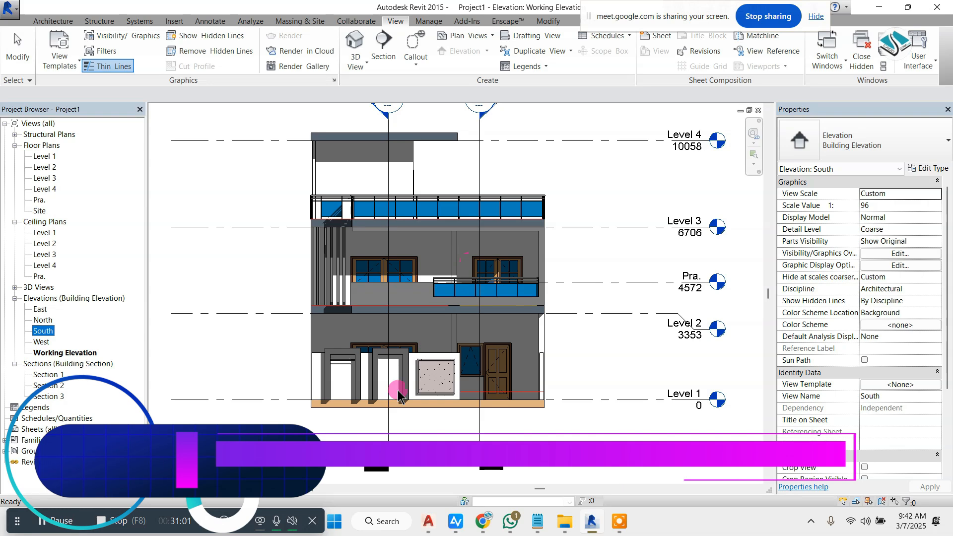
scroll(349, 443, "down", 1)
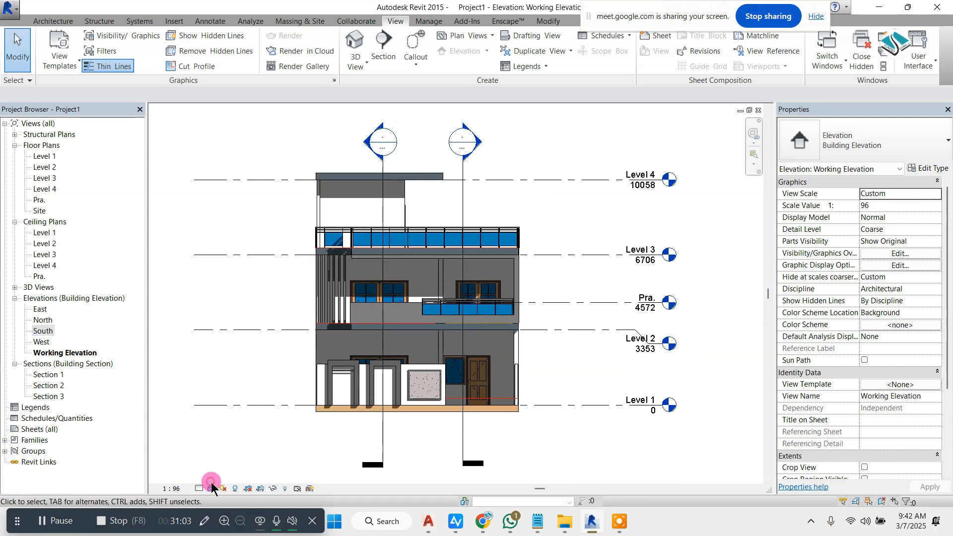
left_click(213, 491)
left_click(255, 426)
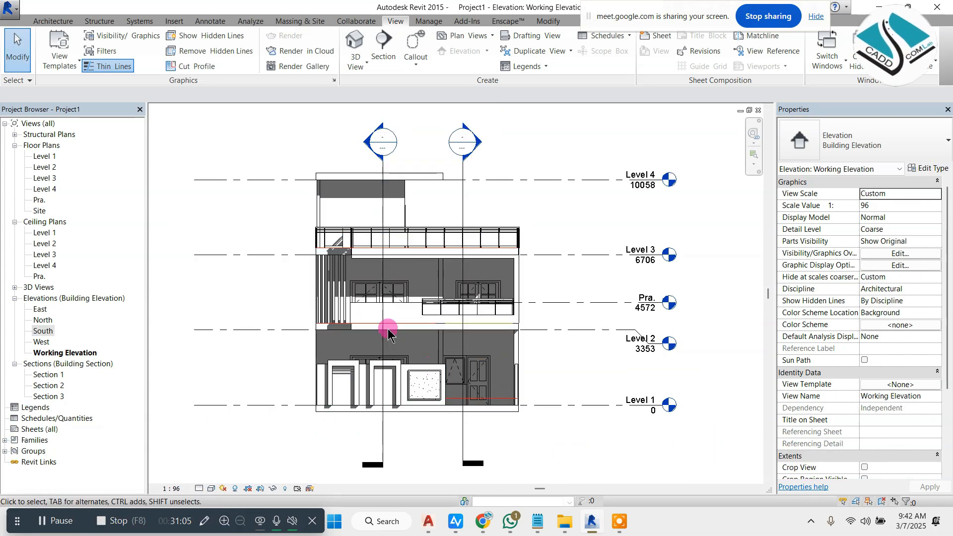
scroll(390, 322, "up", 1)
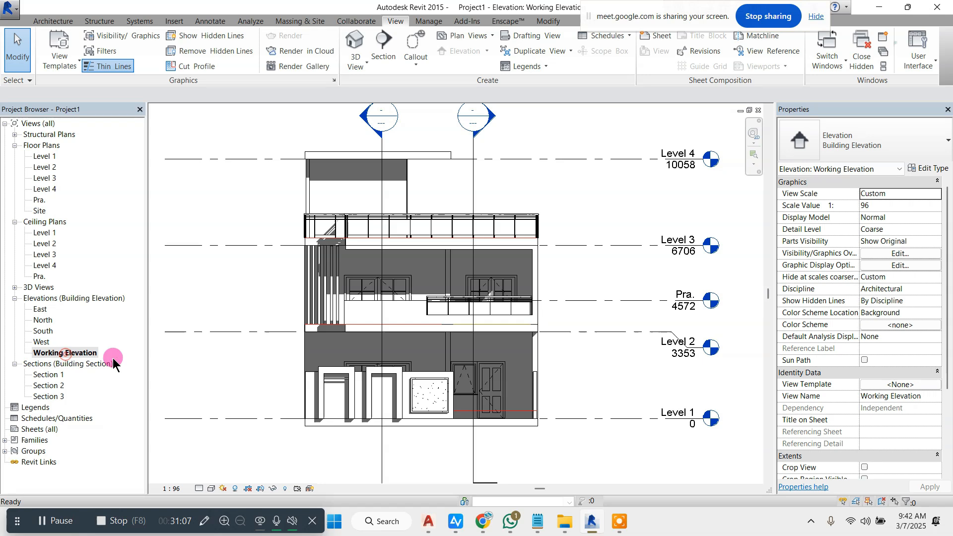
Step: Reopen the annotated South elevation to compare it with the Working Elevation
left_click(86, 354)
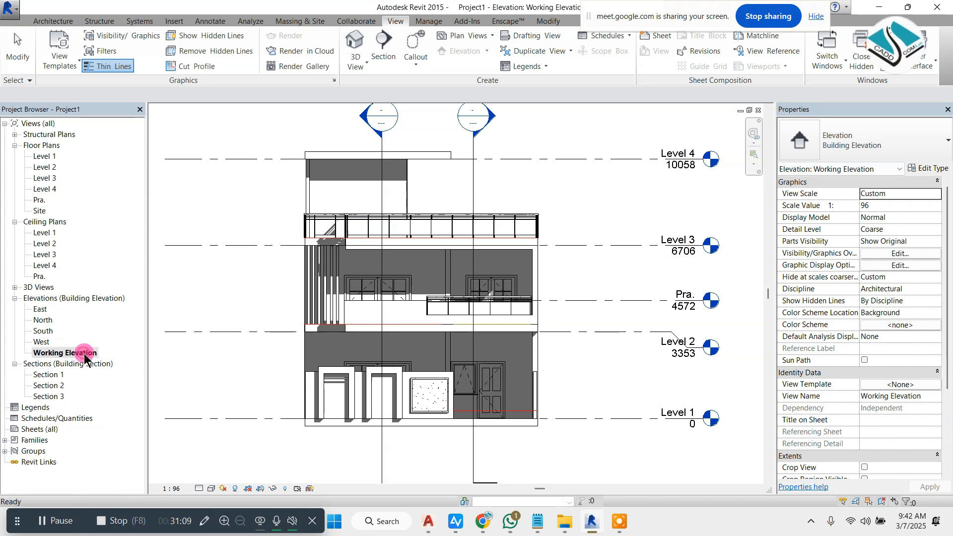
double_click(43, 331)
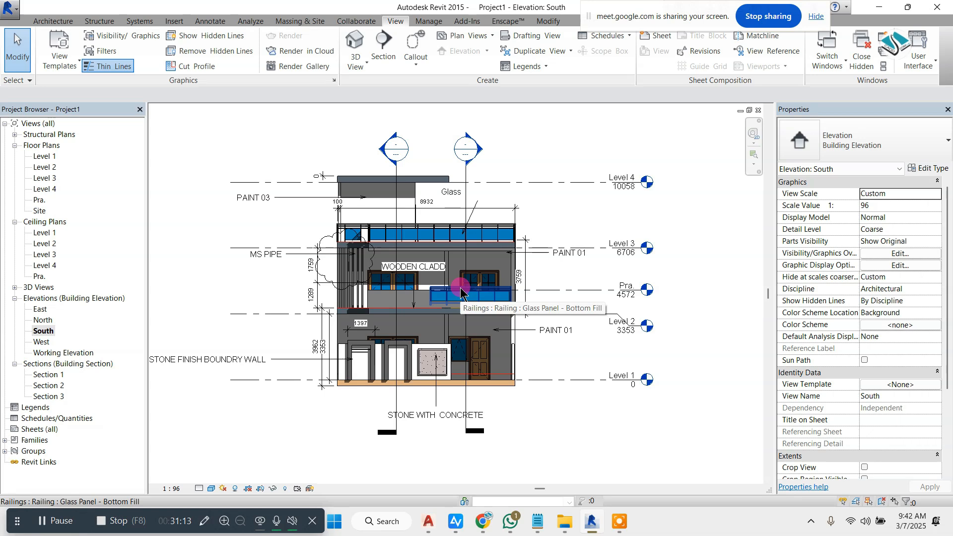
scroll(460, 292, "down", 2)
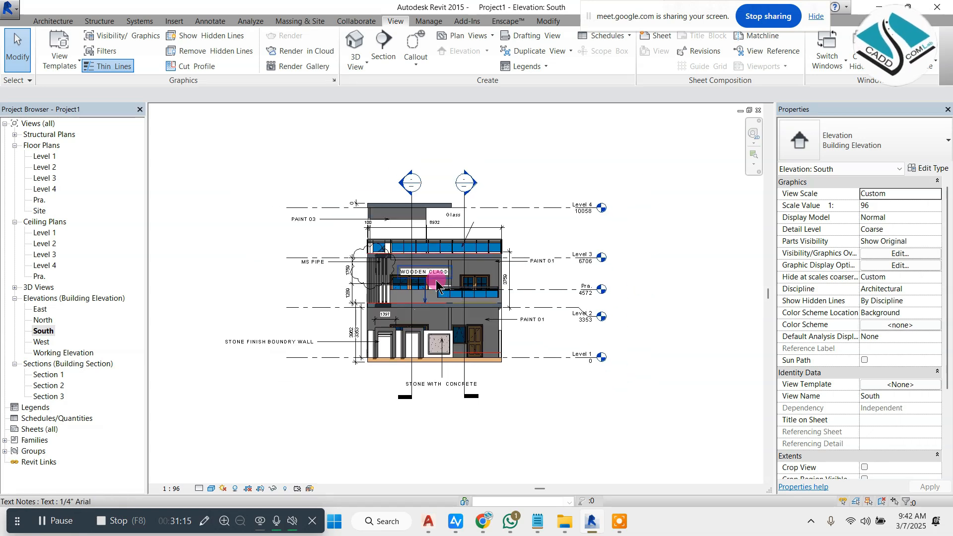
scroll(419, 281, "up", 1)
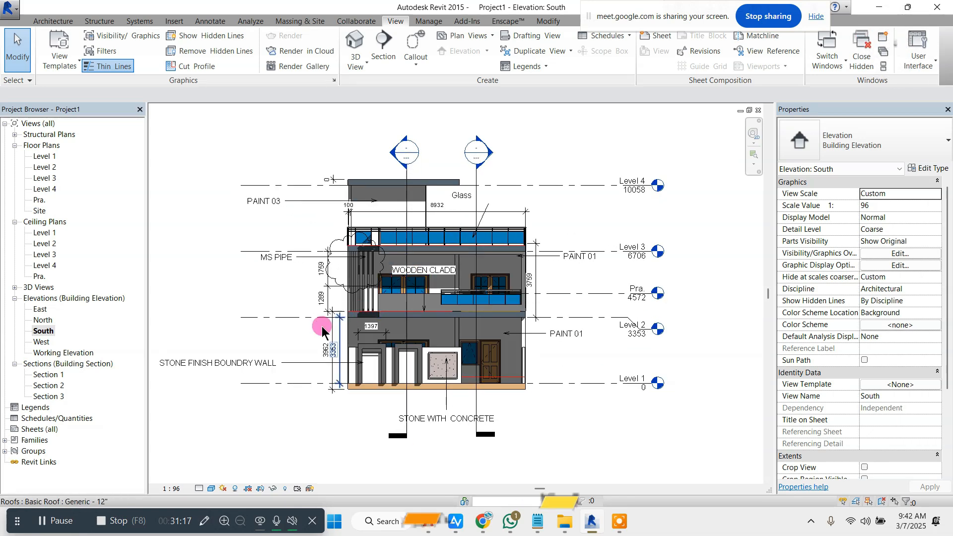
Step: Move the STONE FINISH BOUNDRY WALL note up and closer to the house, keeping its leader on the boundary wall
left_click(285, 364)
left_click_drag(282, 363, 297, 363)
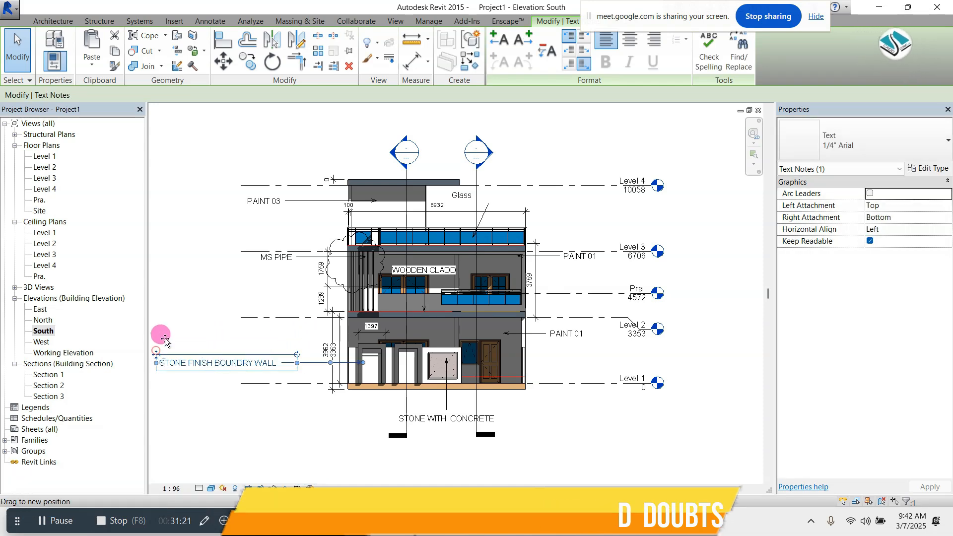
left_click_drag(156, 354, 175, 321, "ctrl")
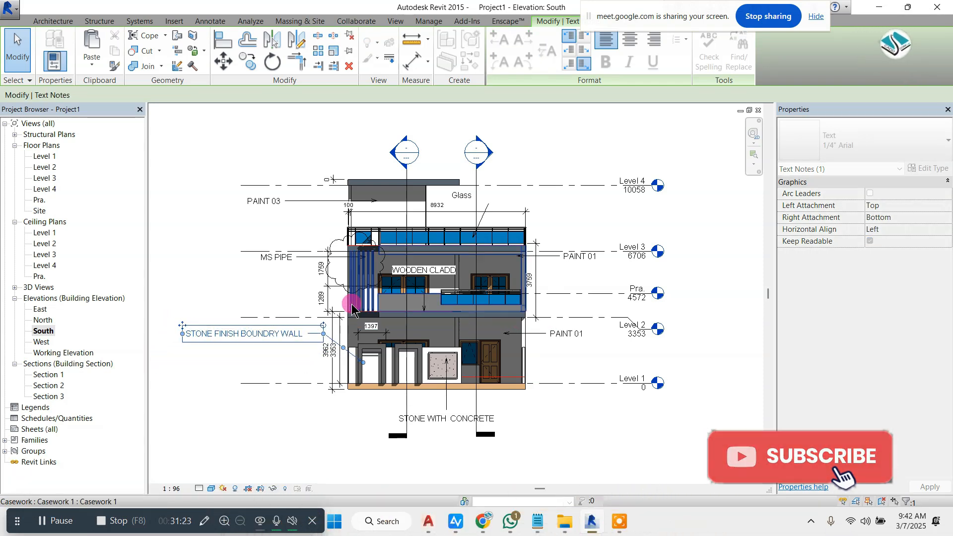
scroll(289, 284, "up", 1)
left_click(624, 129)
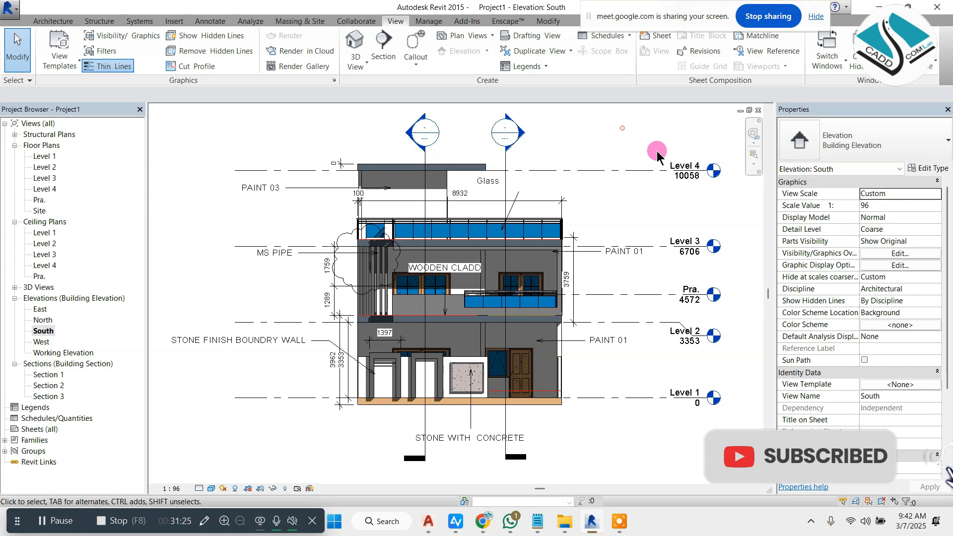
Step: Set the line colour of the 1/4" Head level type to red
left_click(645, 170)
left_click(919, 171)
left_click(798, 221)
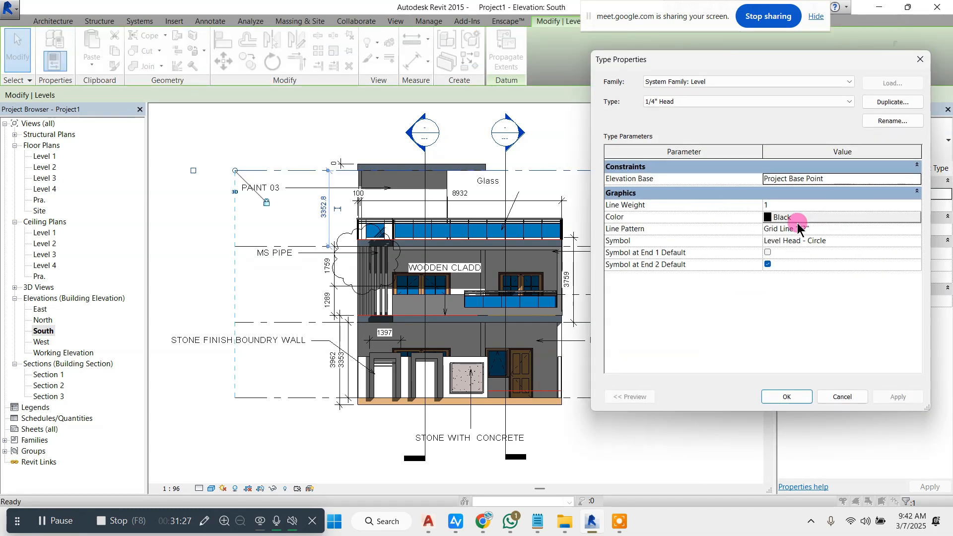
left_click(793, 219)
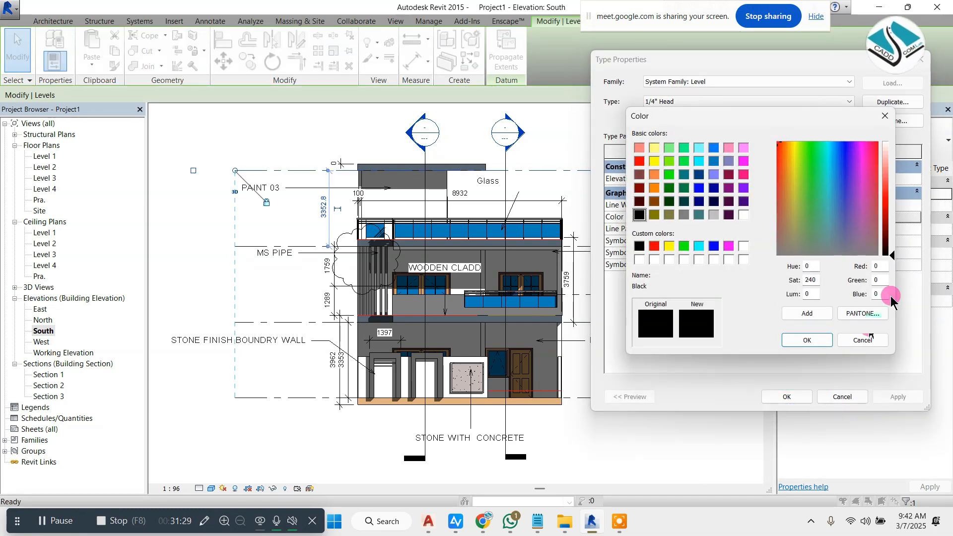
left_click(653, 245)
left_click(805, 341)
left_click(788, 397)
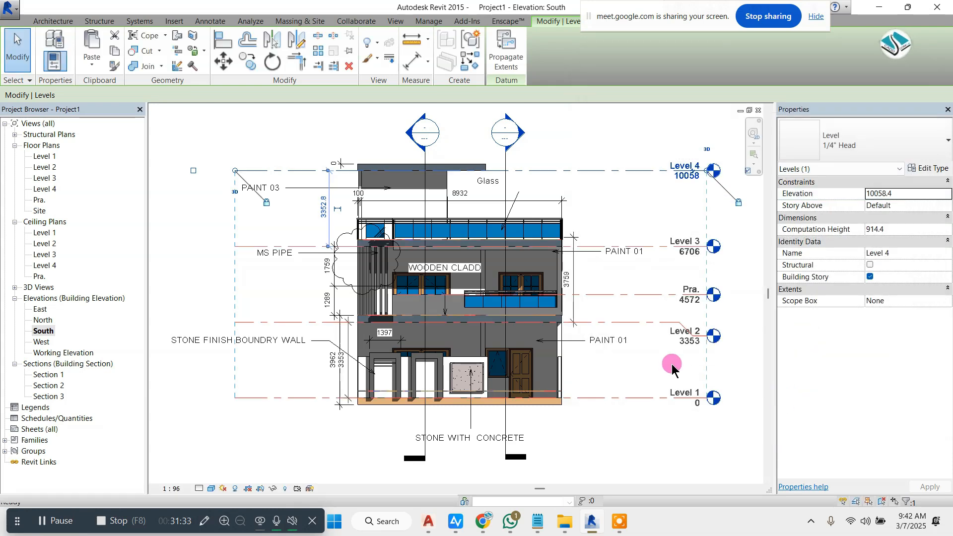
left_click(651, 441)
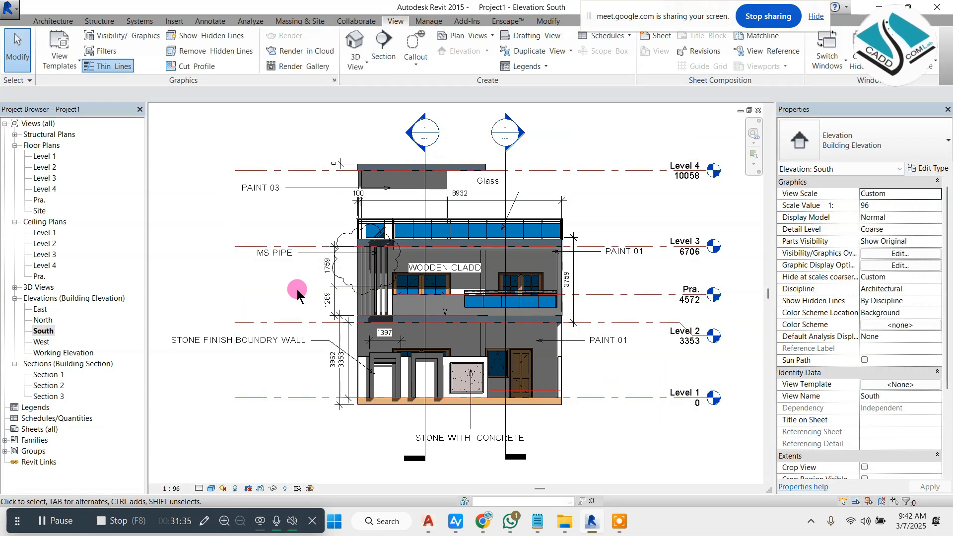
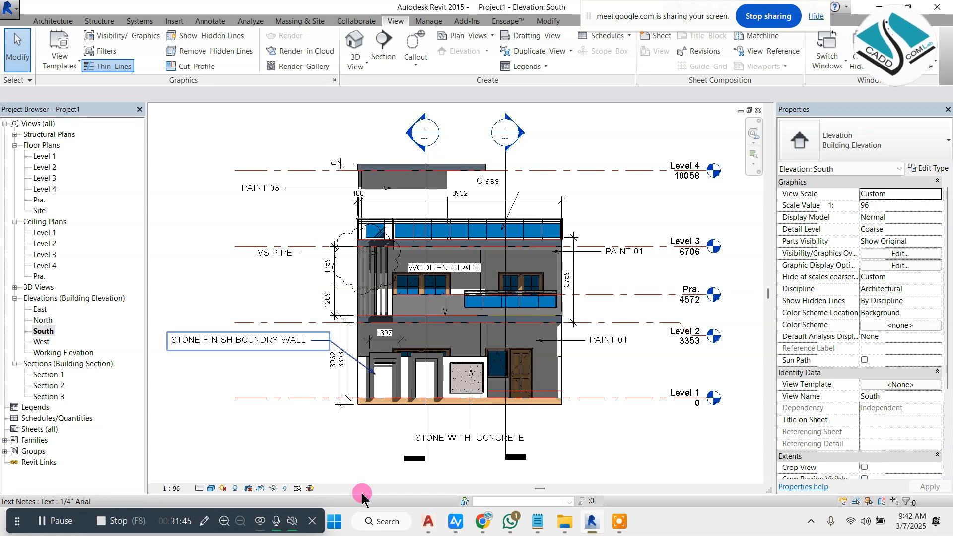
Step: Switch to Chrome and search Google Images for "exterior modern"
left_click(488, 528)
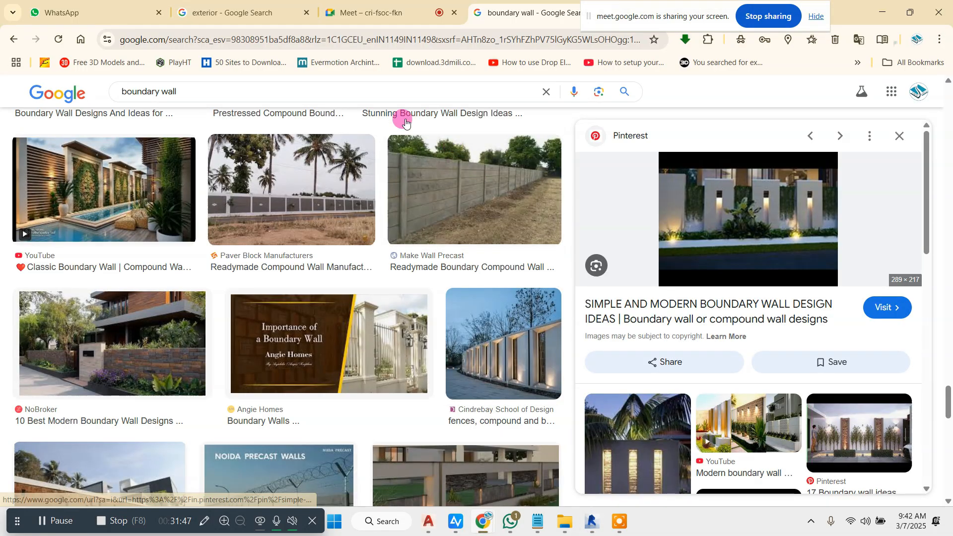
triple_click(198, 90)
type("ext")
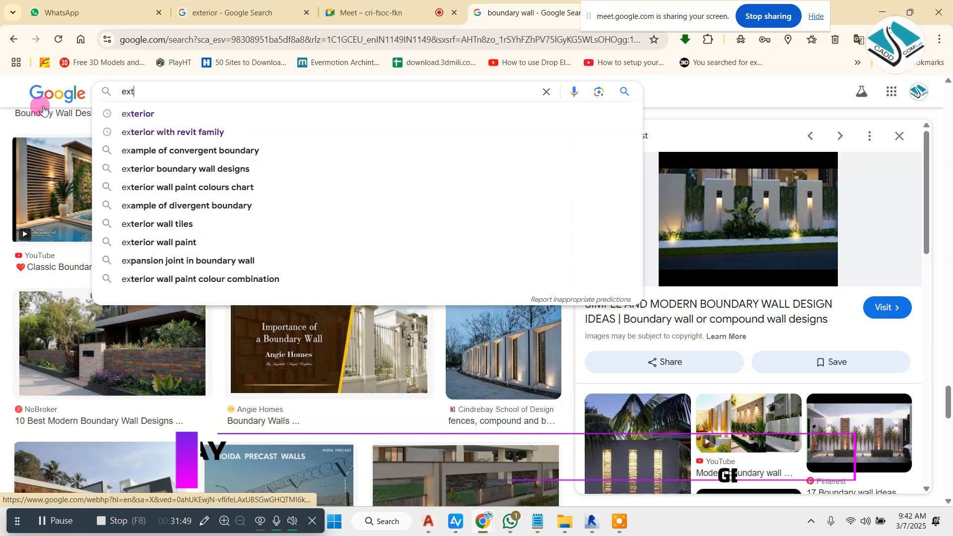
type("erior modern")
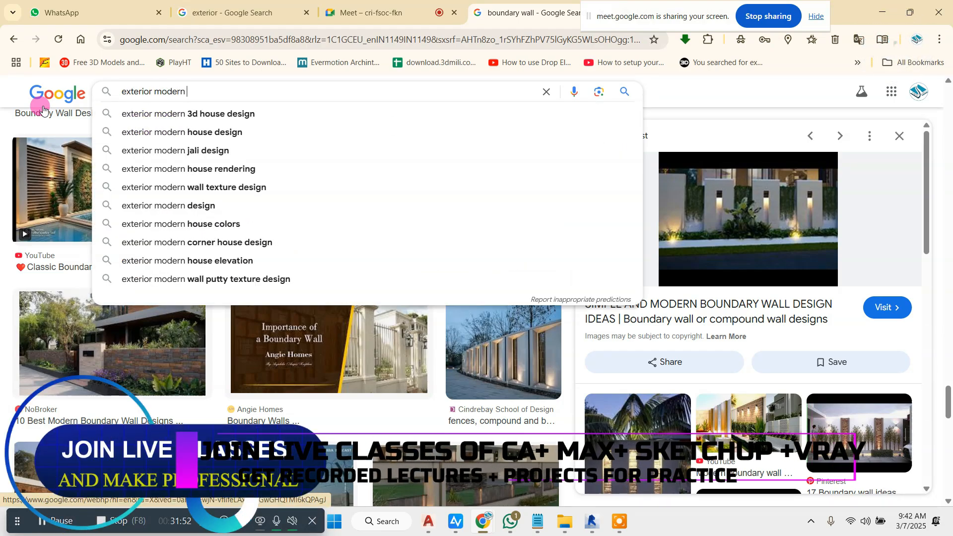
key("Return")
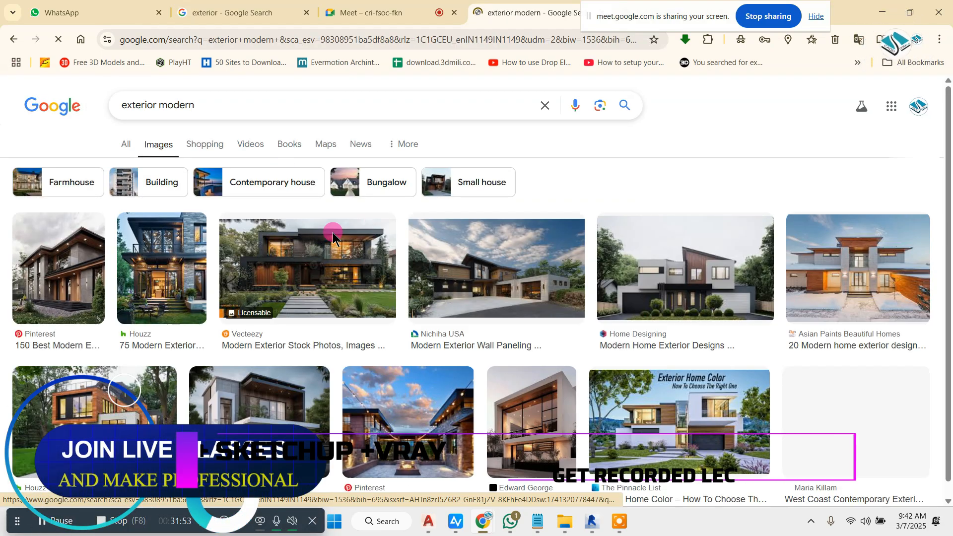
Step: Open the Woodemax Renovation exterior design image from the results in its own browser tab and view it
scroll(410, 366, "down", 2)
scroll(411, 366, "down", 5)
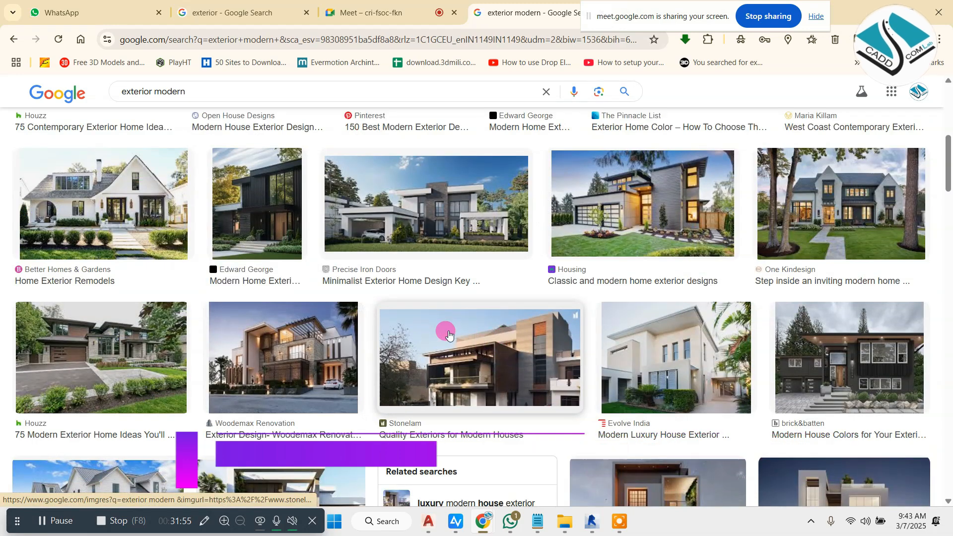
scroll(442, 330, "down", 2)
left_click(338, 276)
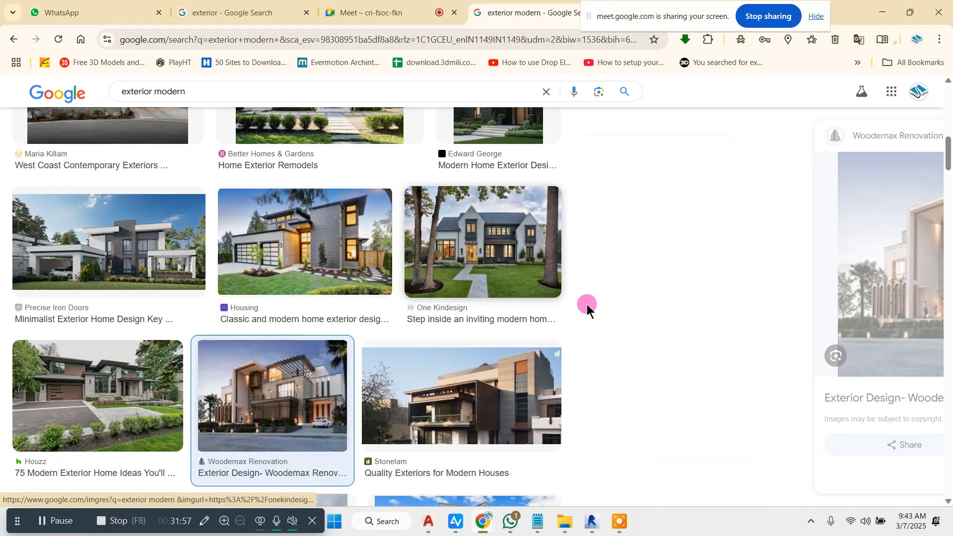
right_click(783, 266)
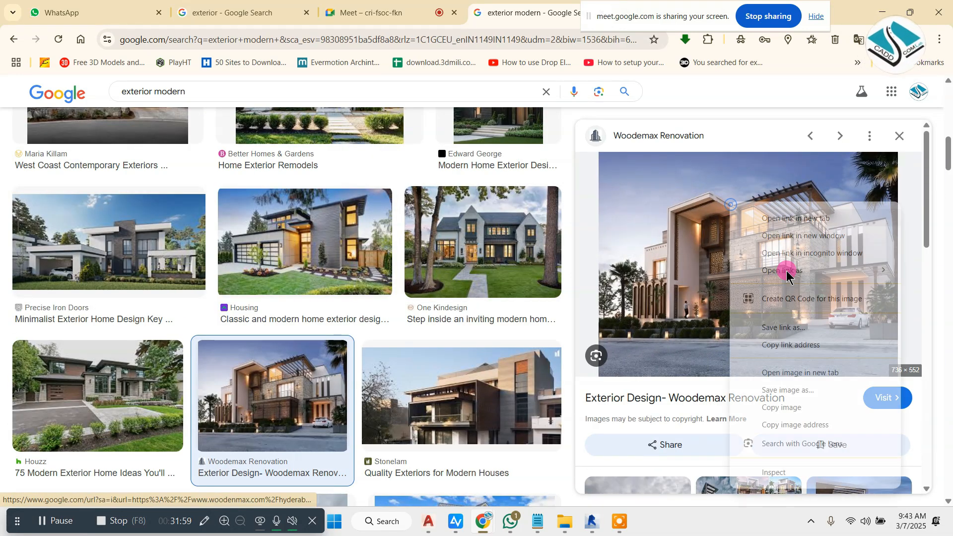
left_click(813, 371)
left_click(649, 12)
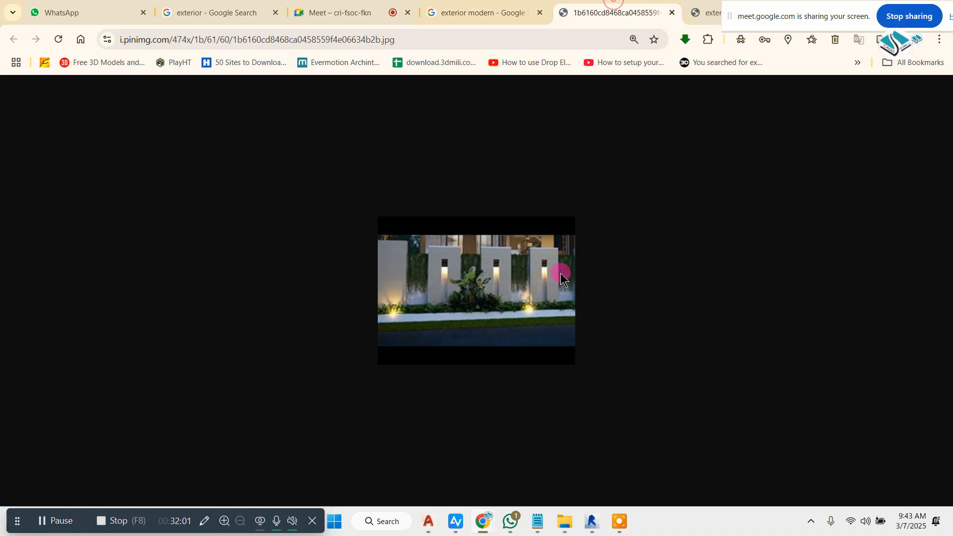
left_click(705, 12)
scroll(447, 268, "down", 3)
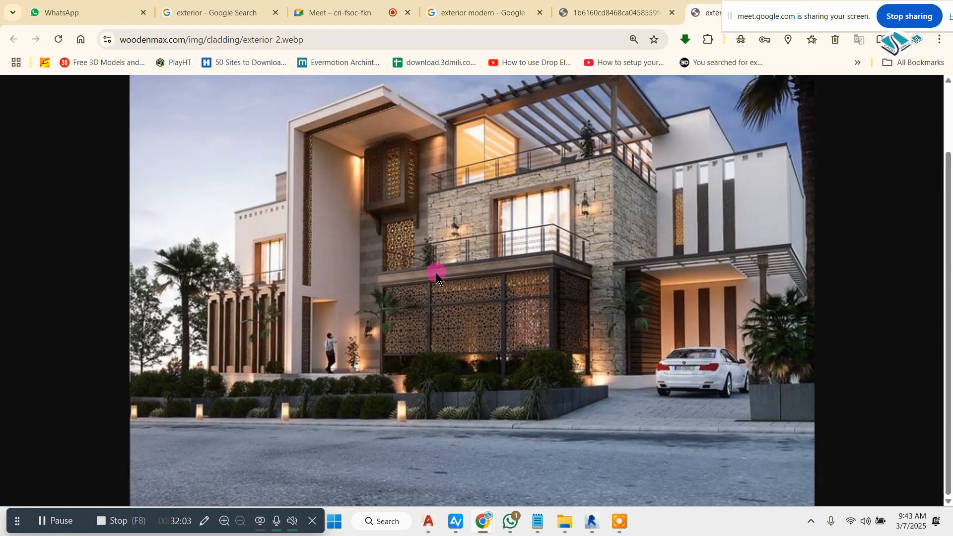
Step: Return to the image results and preview two related House Exterior Designs images from Instagram
left_click(484, 12)
scroll(656, 373, "down", 5)
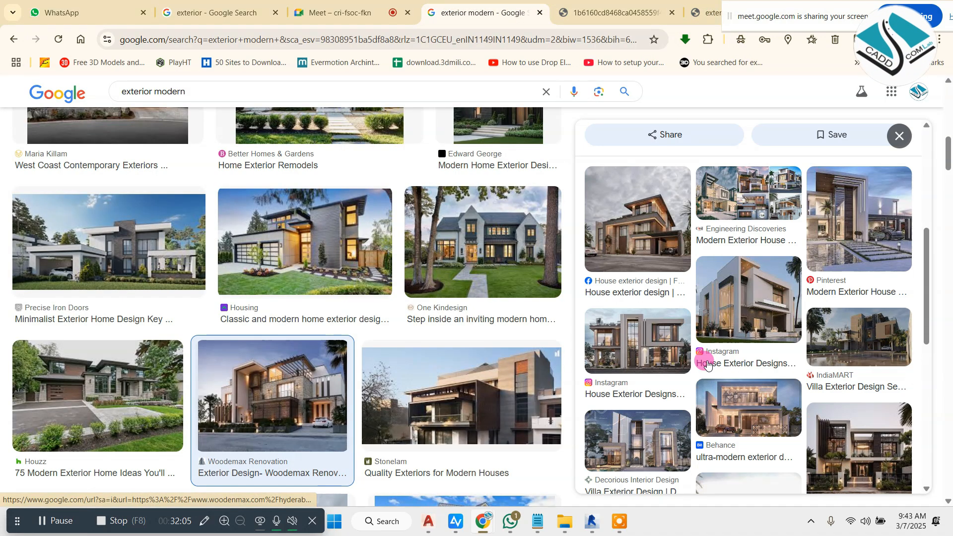
left_click(657, 373)
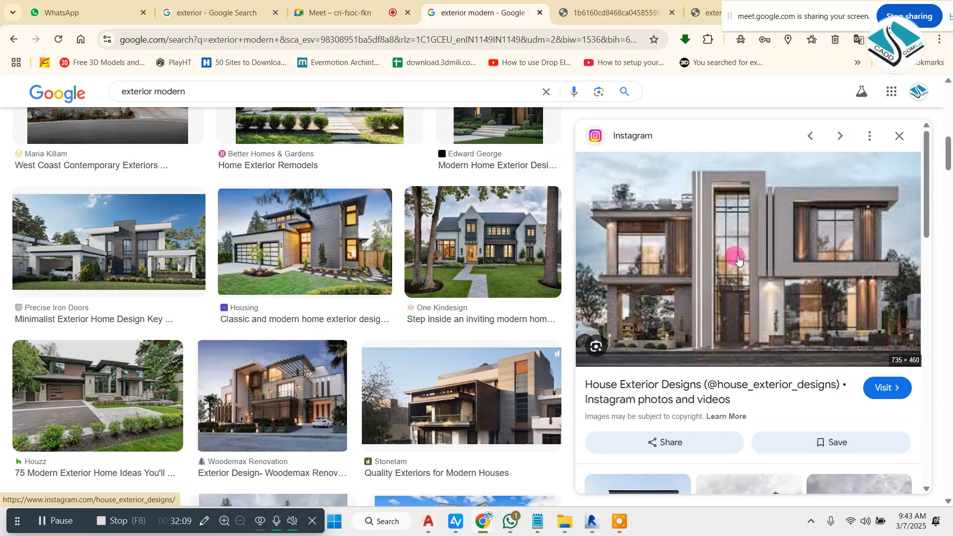
scroll(737, 259, "down", 2)
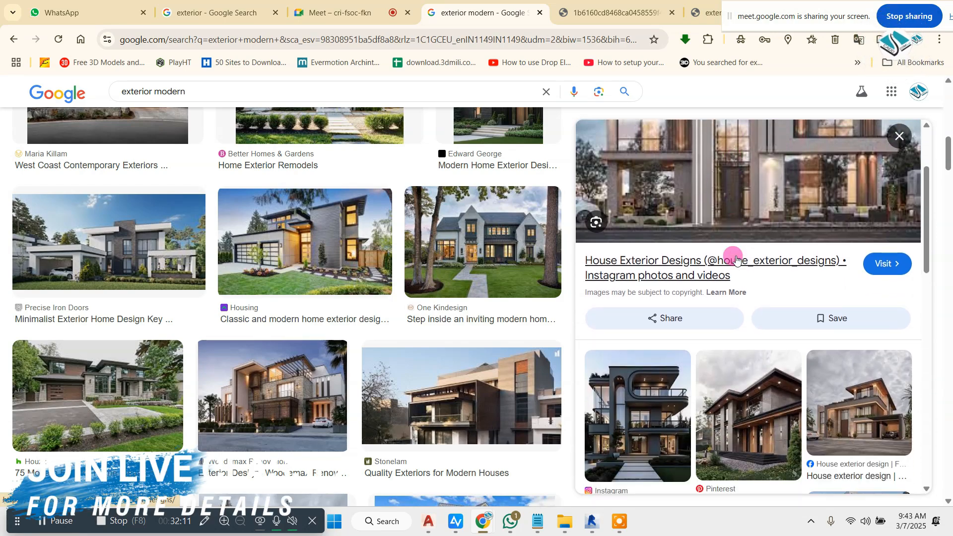
scroll(736, 258, "up", 1)
scroll(737, 259, "down", 2)
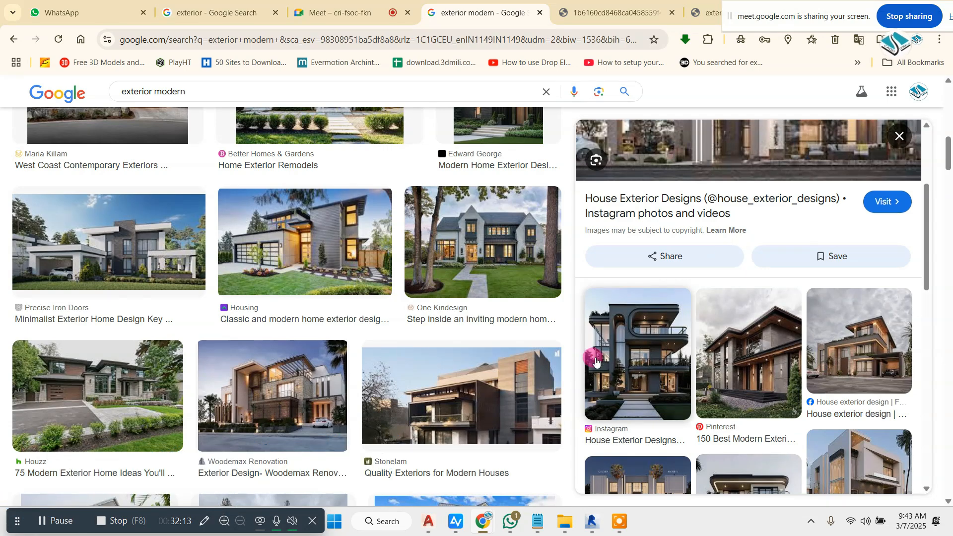
left_click(656, 342)
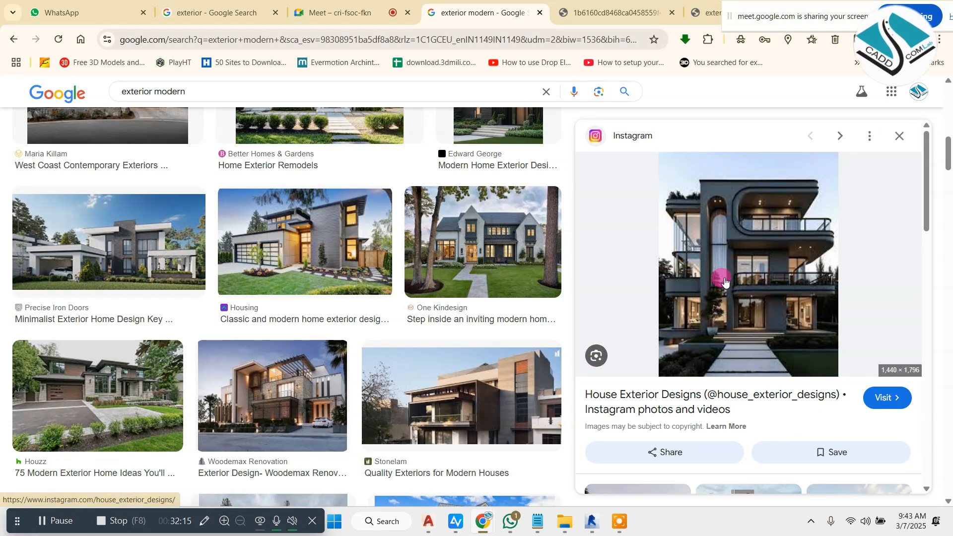
Step: Browse further through the related images and the main results for more modern house exteriors
scroll(725, 281, "down", 12)
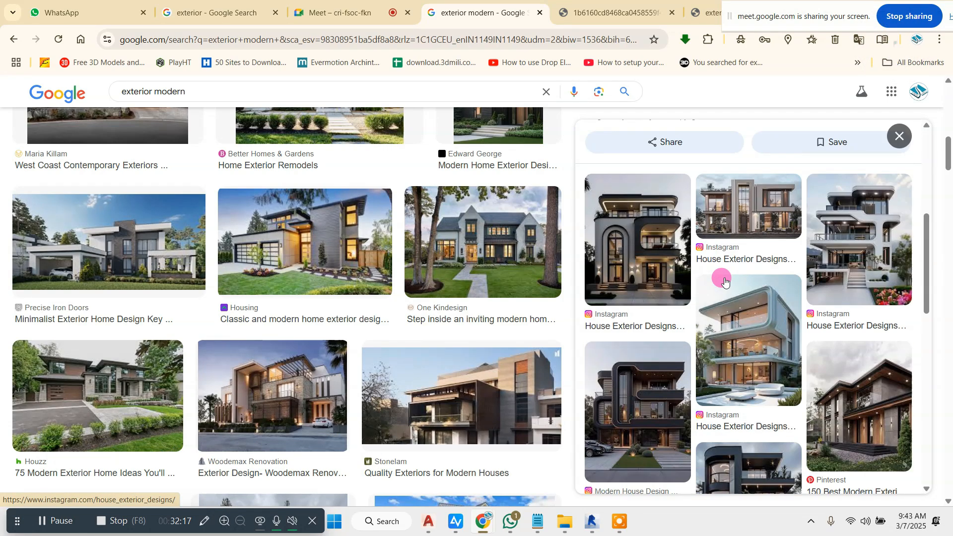
scroll(725, 281, "down", 3)
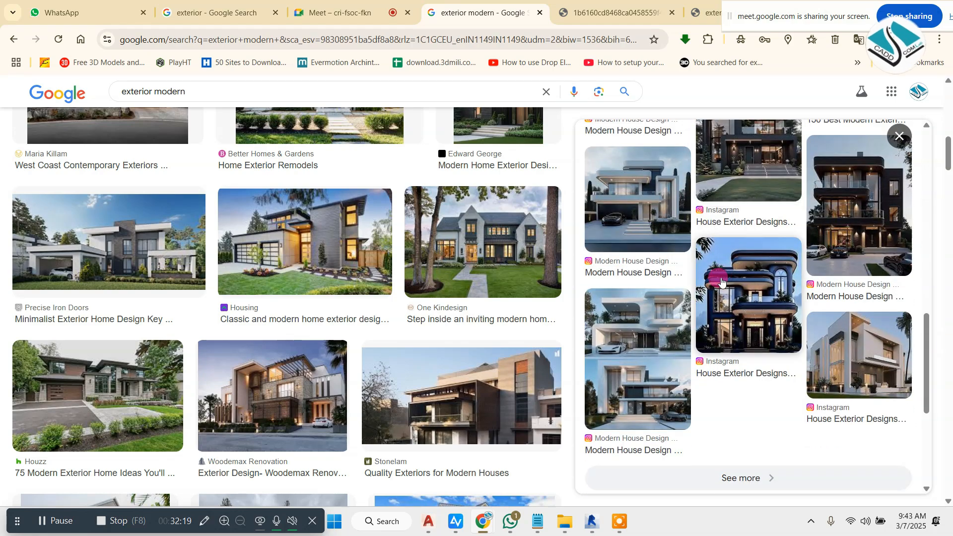
scroll(397, 269, "down", 6)
scroll(402, 271, "down", 5)
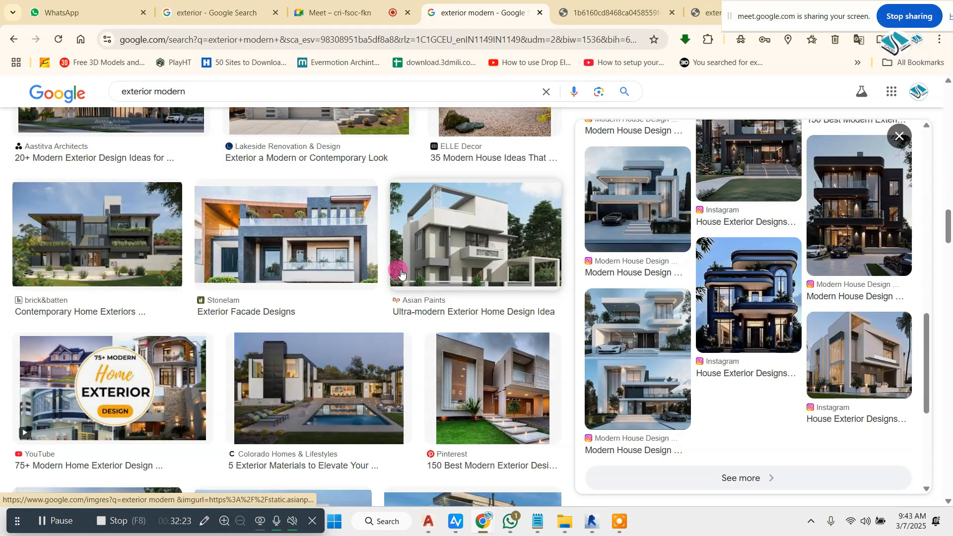
scroll(401, 272, "down", 5)
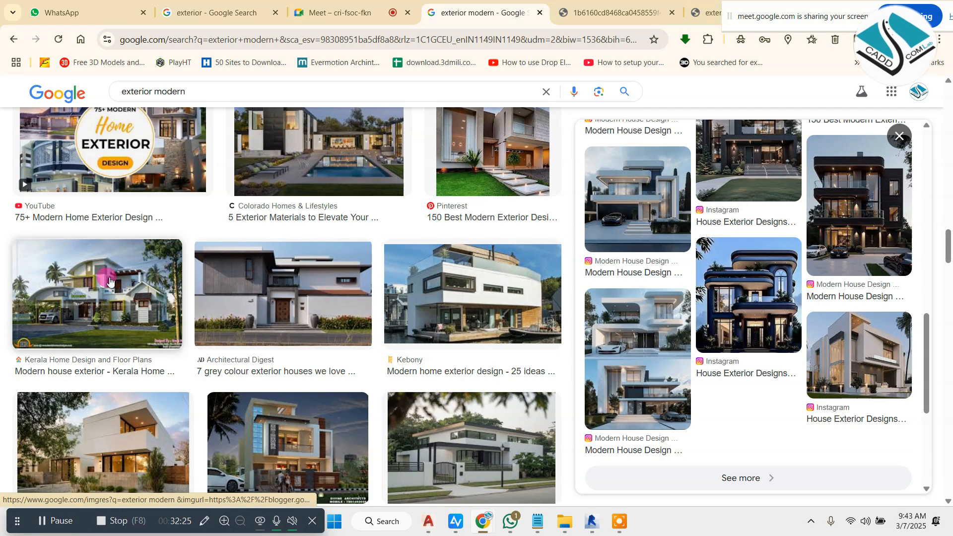
scroll(114, 285, "down", 10)
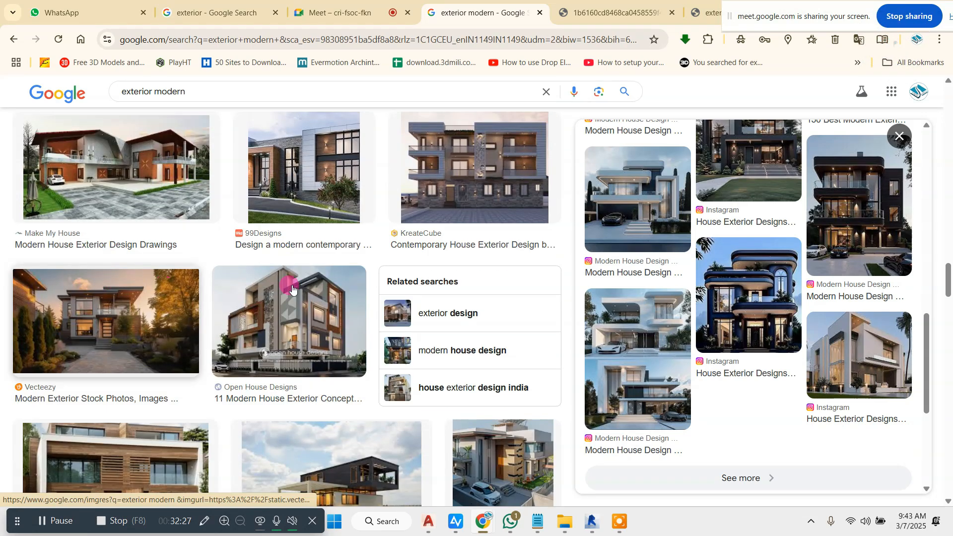
Step: Open the Open House Designs image of 11 Modern House Exterior Concepts in its own browser tab and view it
left_click(293, 288)
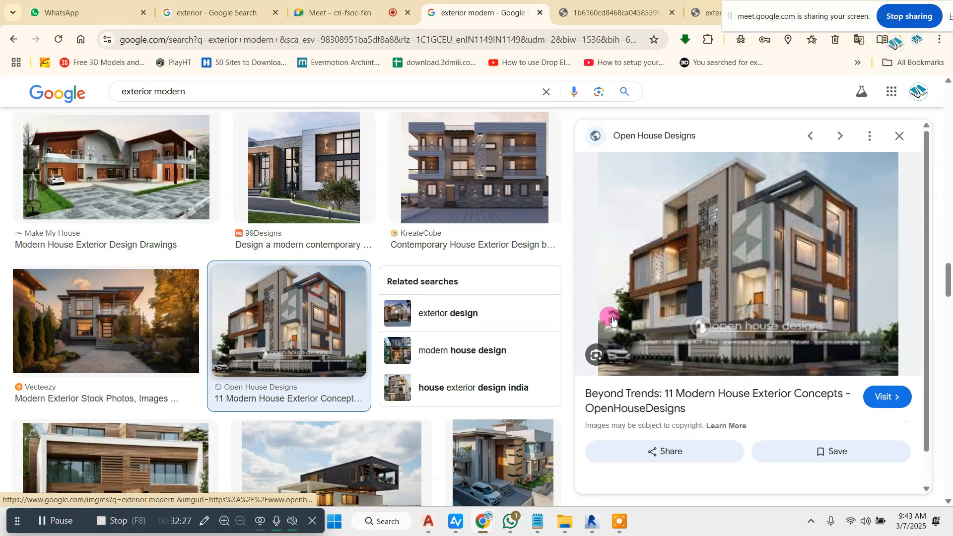
right_click(729, 304)
left_click(827, 389)
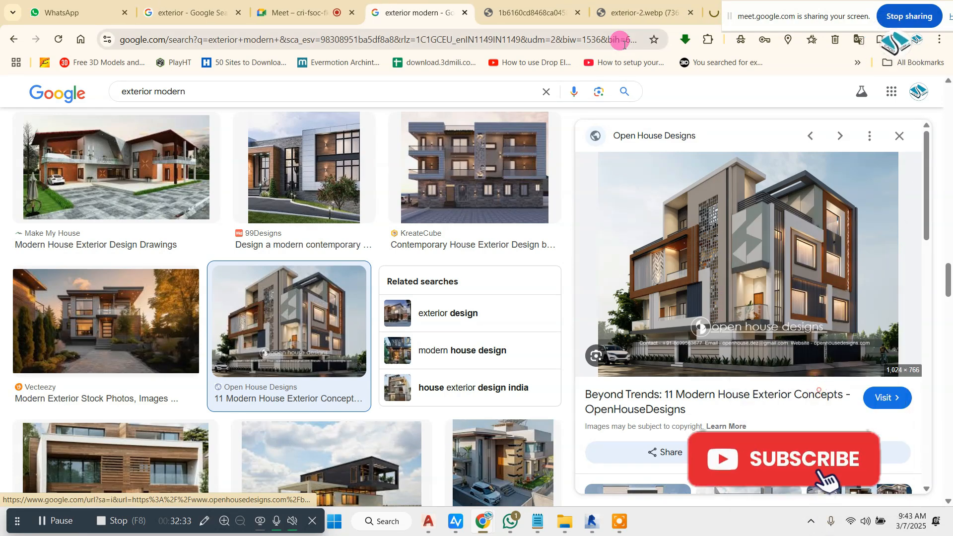
left_click(744, 14)
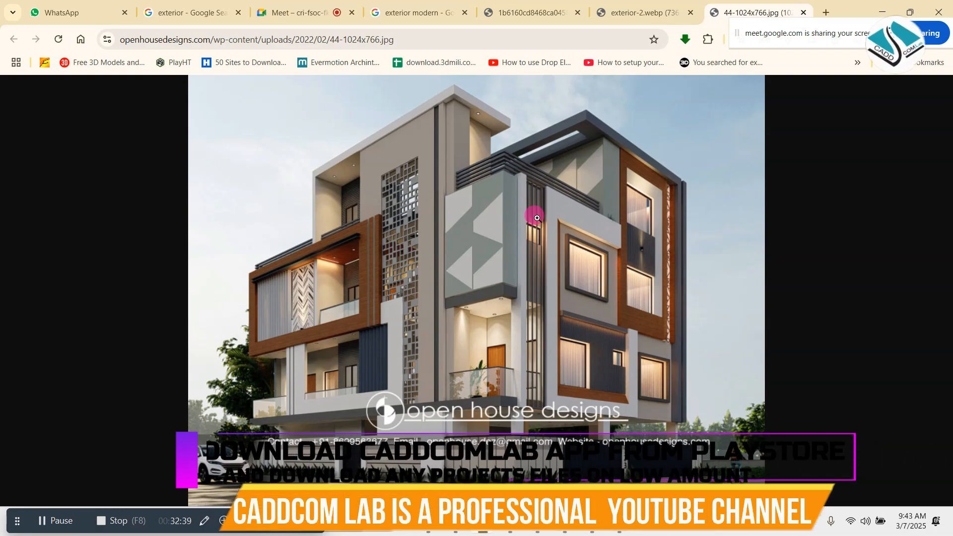
Step: Find the related Pinterest image titled Most Popular Modern and open it in its own browser tab
left_click(450, 13)
scroll(656, 316, "down", 5)
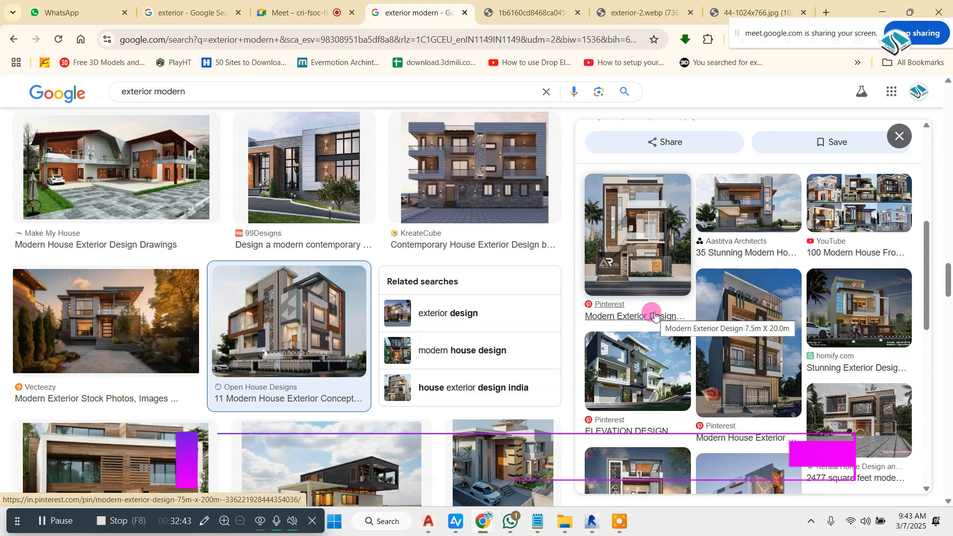
scroll(680, 295, "down", 6)
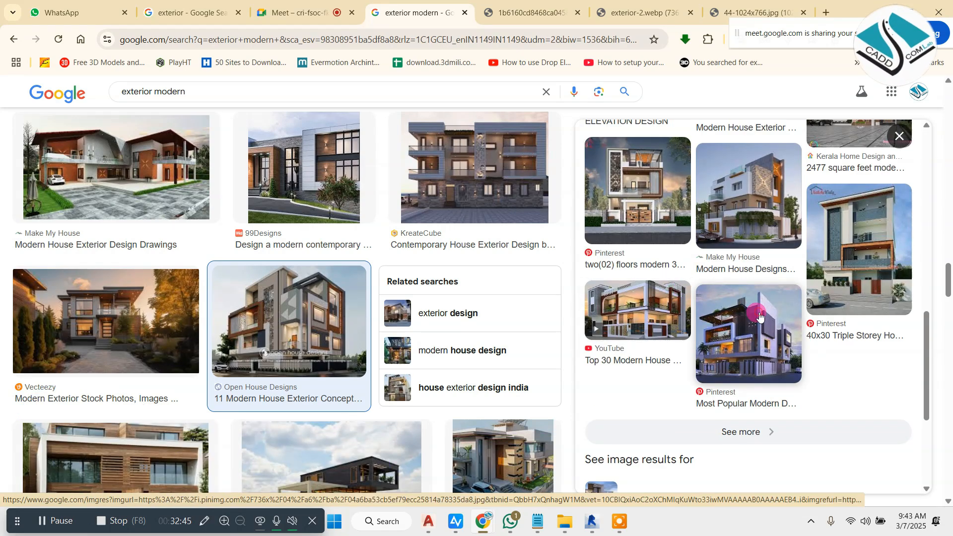
left_click(749, 293)
right_click(725, 208)
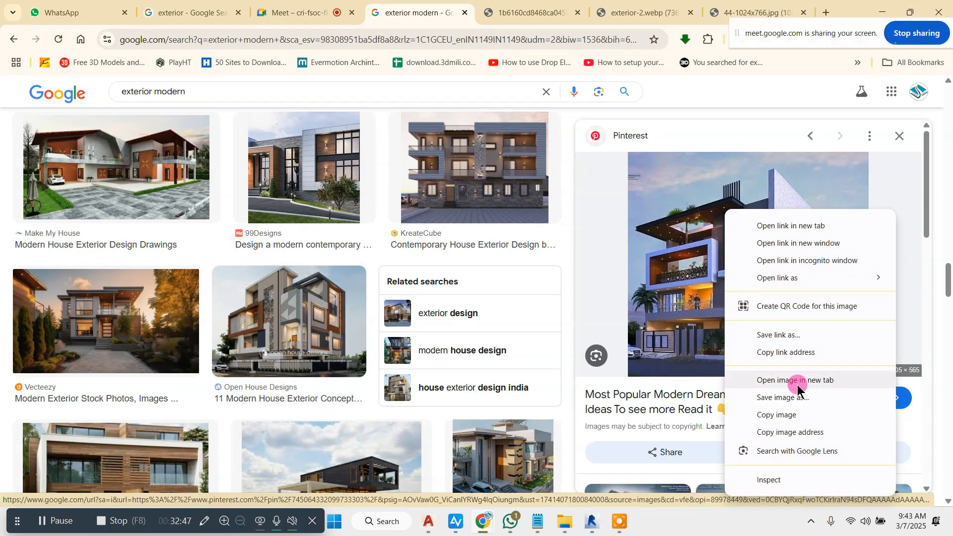
left_click(793, 381)
left_click(765, 13)
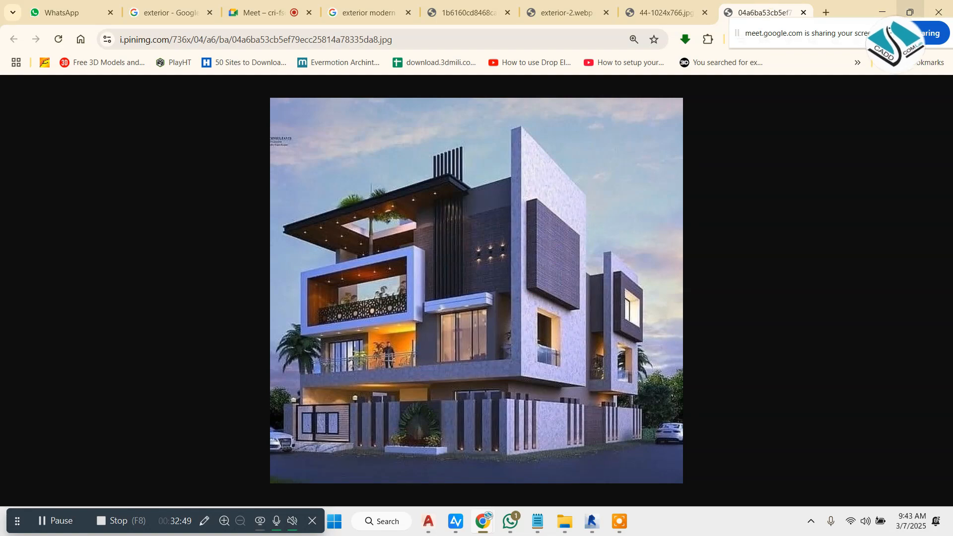
Step: Switch back to Revit and take a closer look at the South elevation
key("alt+Tab")
scroll(545, 295, "up", 2)
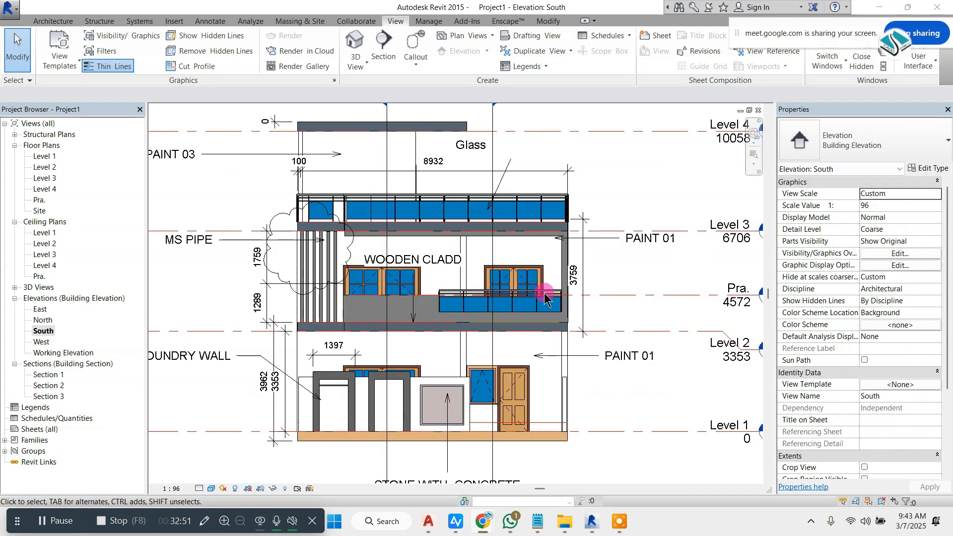
Step: View the whole South elevation and select the Sheets (all) category in the Project Browser
scroll(436, 291, "down", 3)
scroll(502, 275, "up", 1)
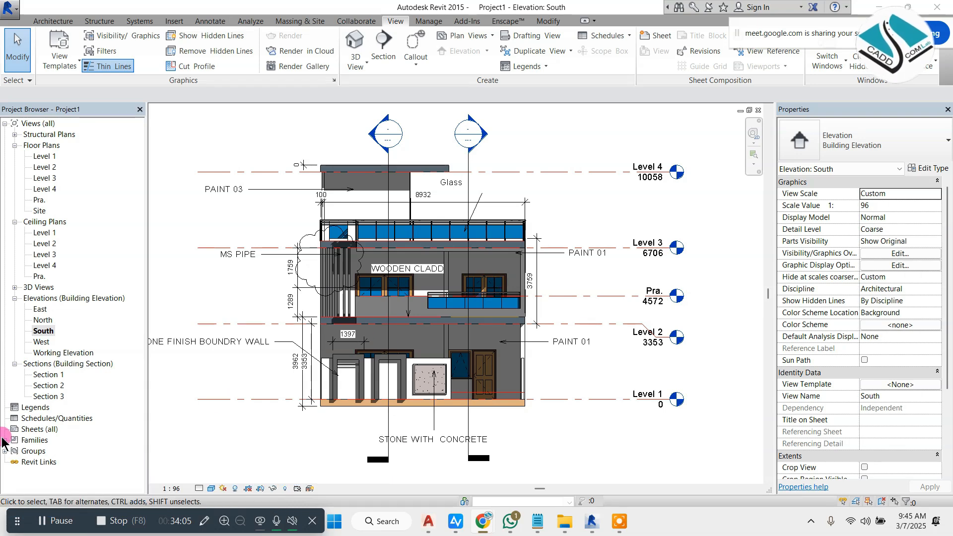
left_click(34, 431)
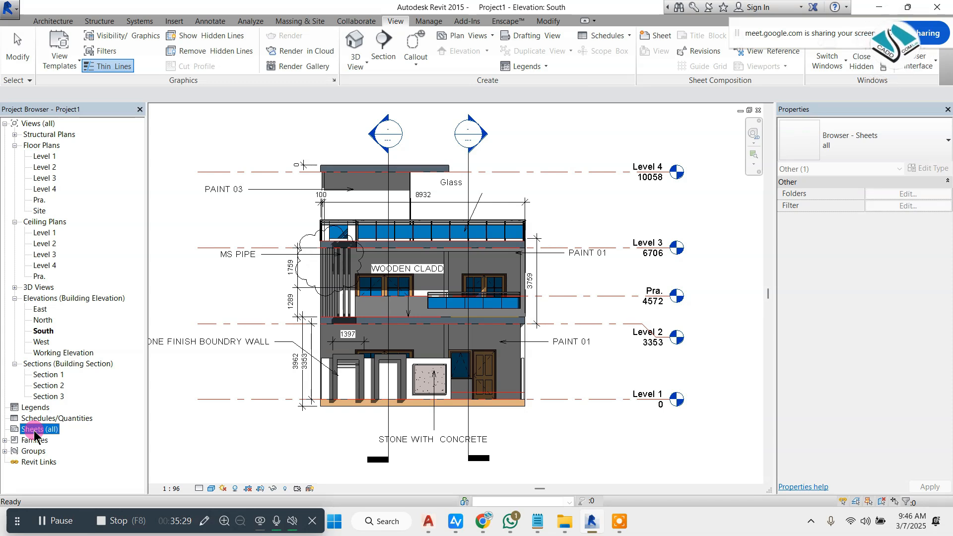
Step: Switch to Notepad, review the numbered drawing topics from floor plan through family line by line, and minimize the note
left_click(538, 522)
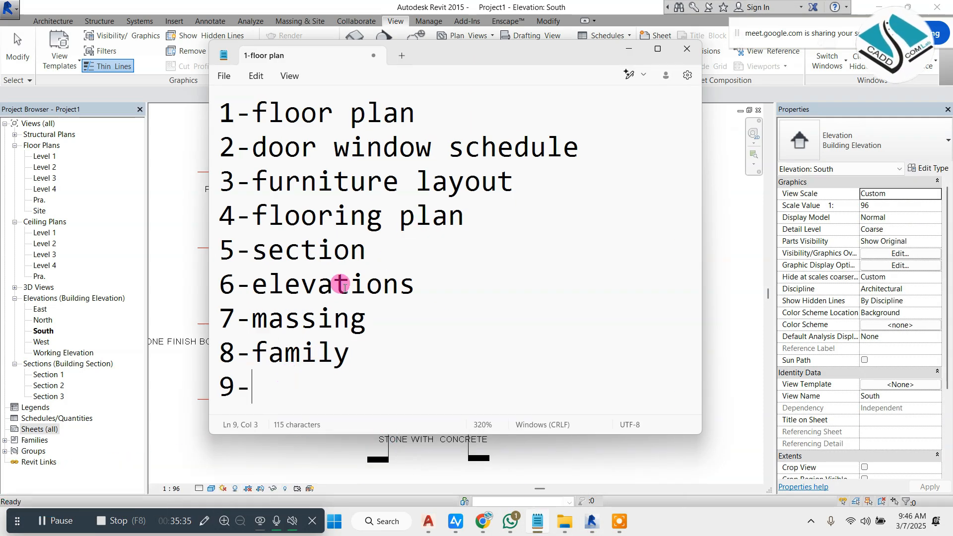
triple_click(437, 112)
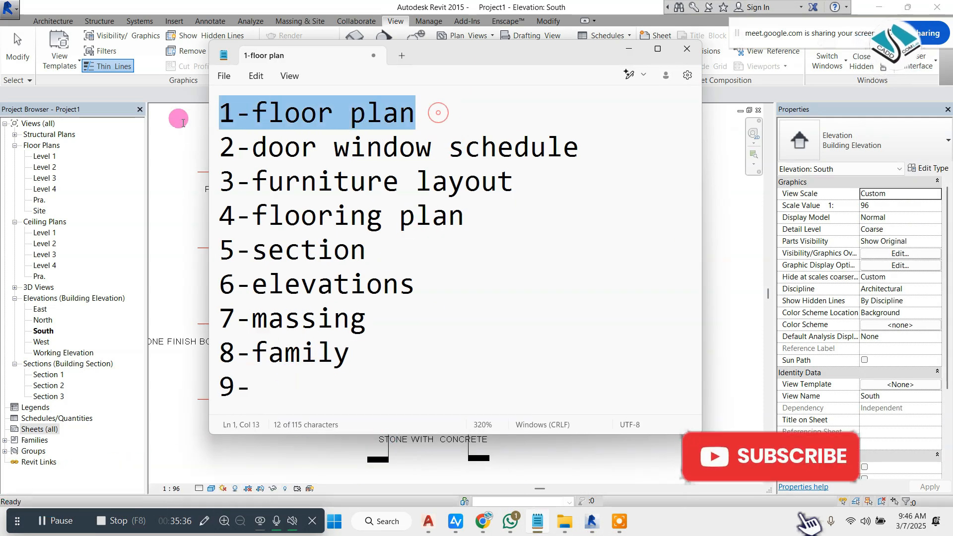
left_click(579, 144)
triple_click(544, 182)
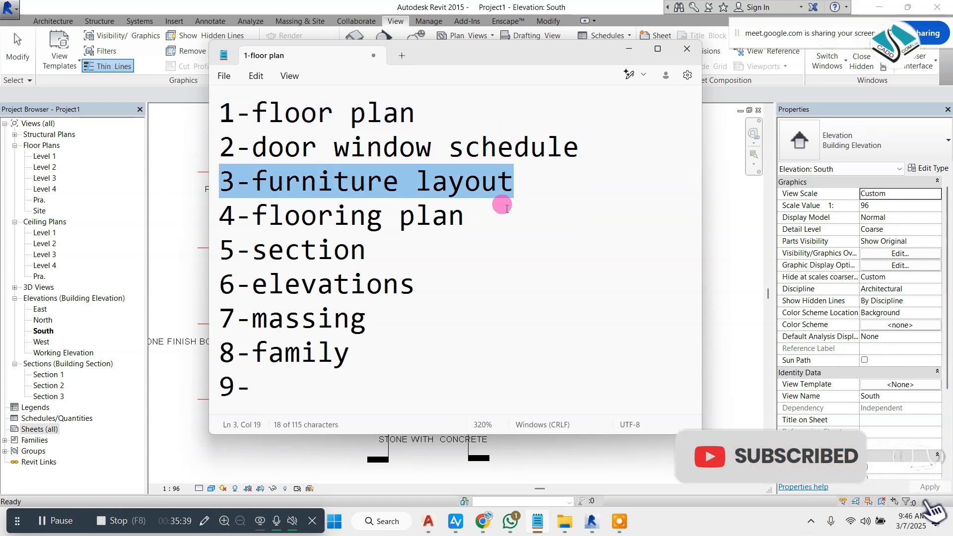
left_click_drag(507, 214, 181, 213)
left_click_drag(419, 249, 122, 276)
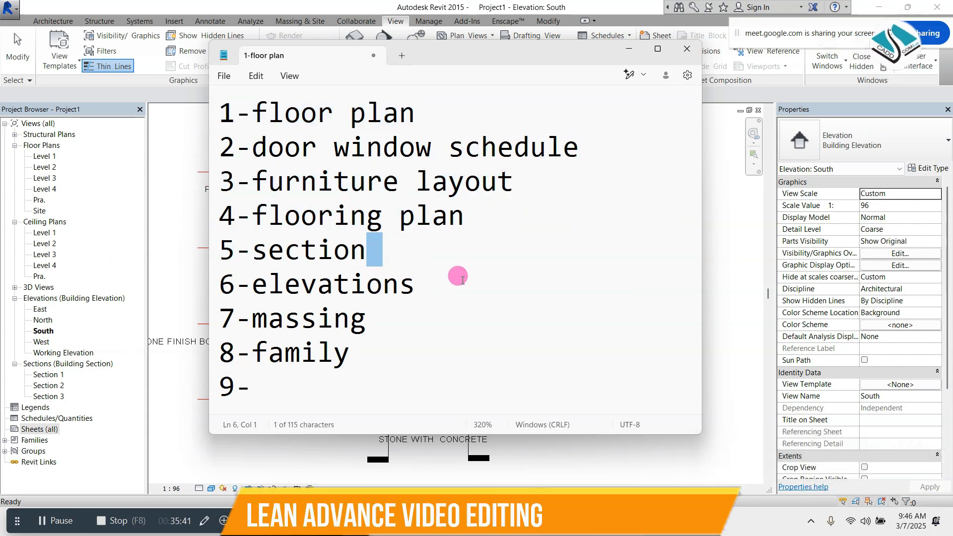
left_click_drag(475, 272, 156, 273)
left_click_drag(433, 306, 219, 311)
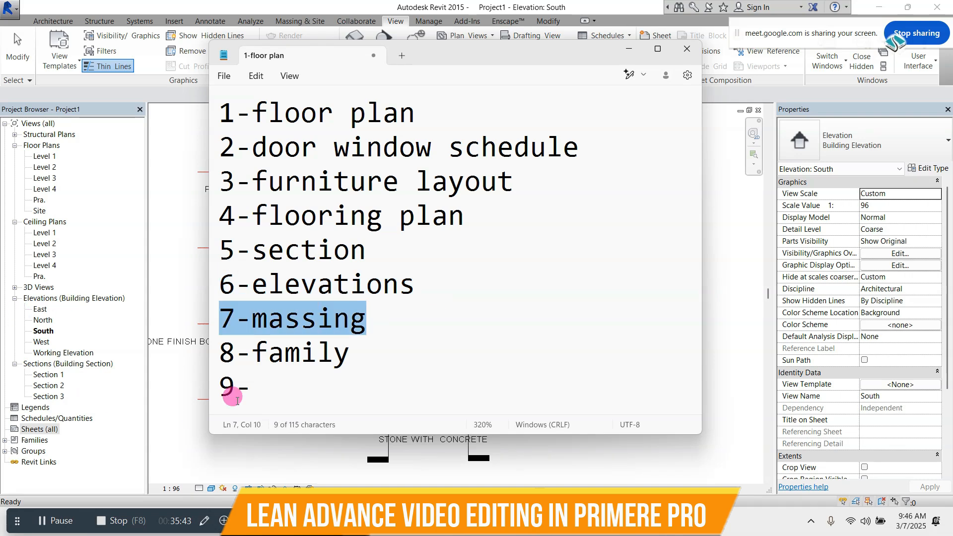
left_click_drag(353, 353, 122, 362)
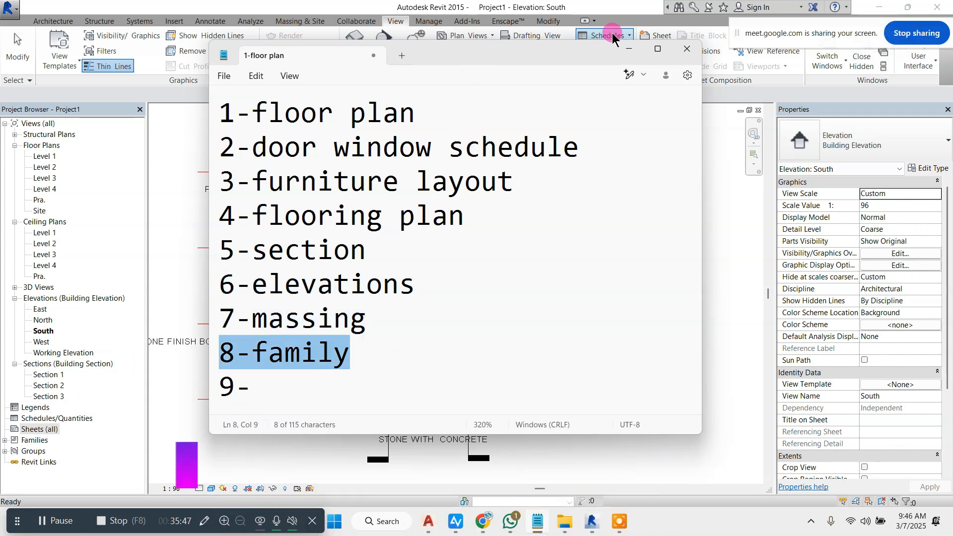
left_click(629, 49)
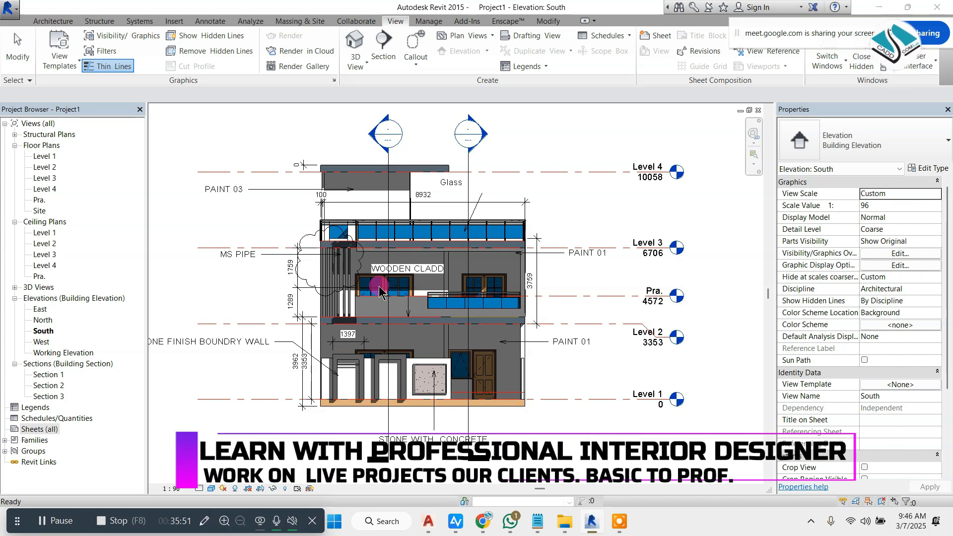
scroll(224, 288, "down", 3)
scroll(367, 298, "up", 2)
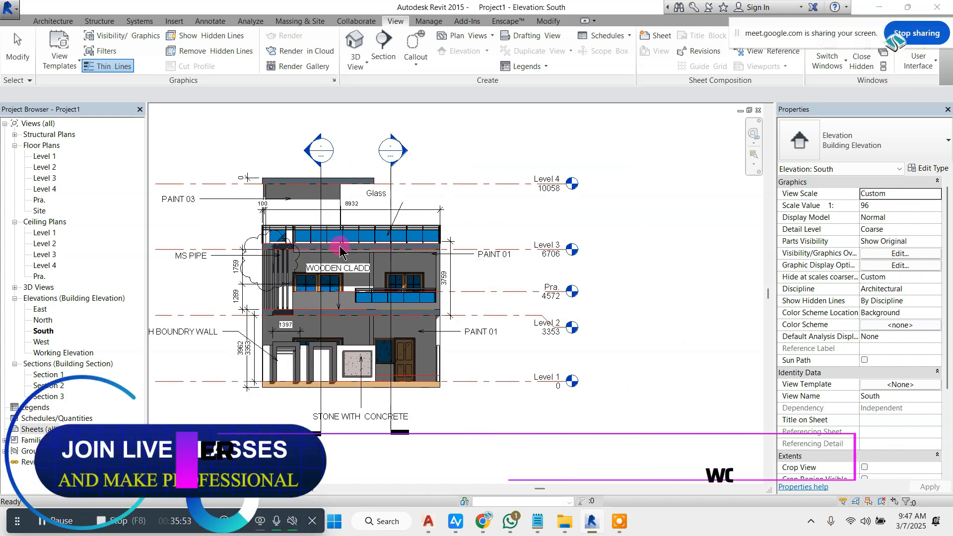
scroll(341, 248, "down", 2)
scroll(308, 255, "up", 2)
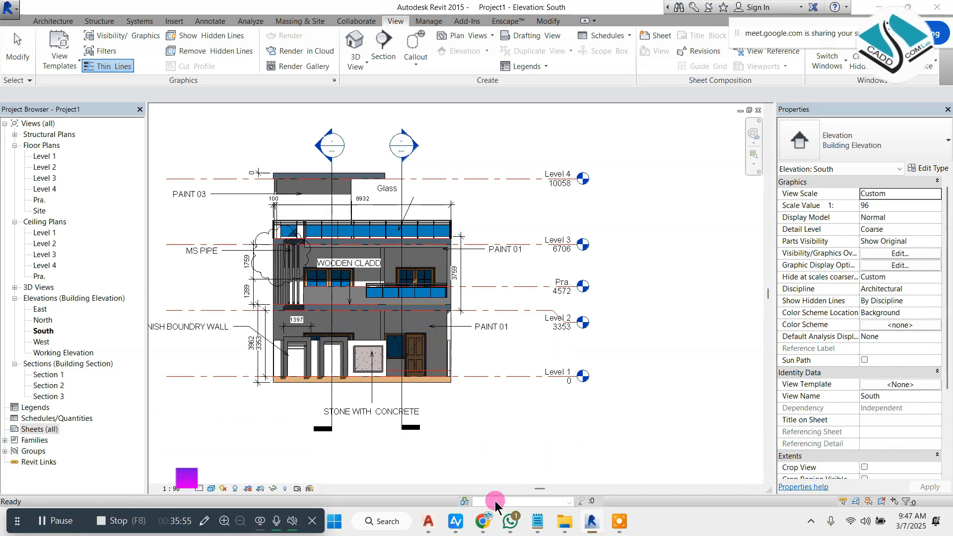
Step: Switch to ARCHITECTURE DETAILS.dwg in AutoCAD and examine the flooring material table on drawing sheet 4
mouse_move(428, 522)
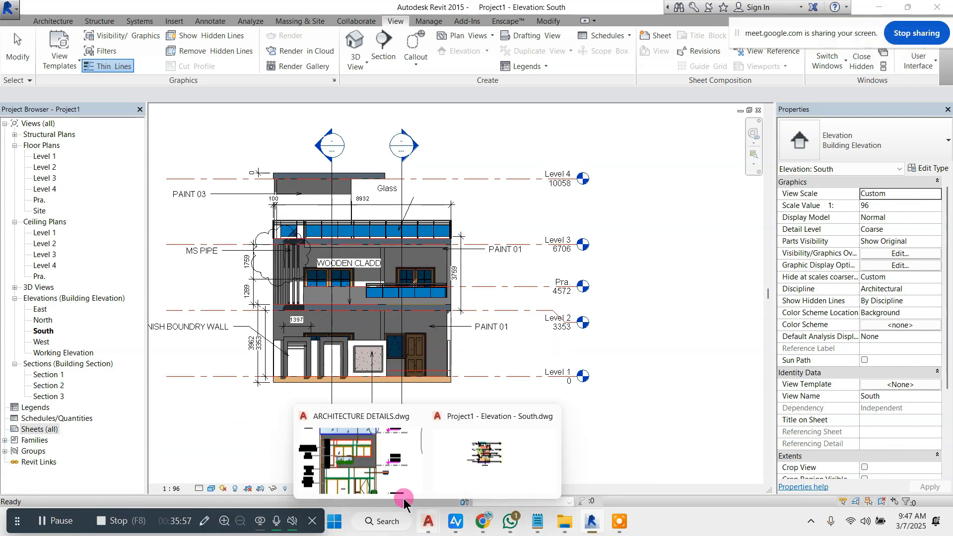
left_click(404, 467)
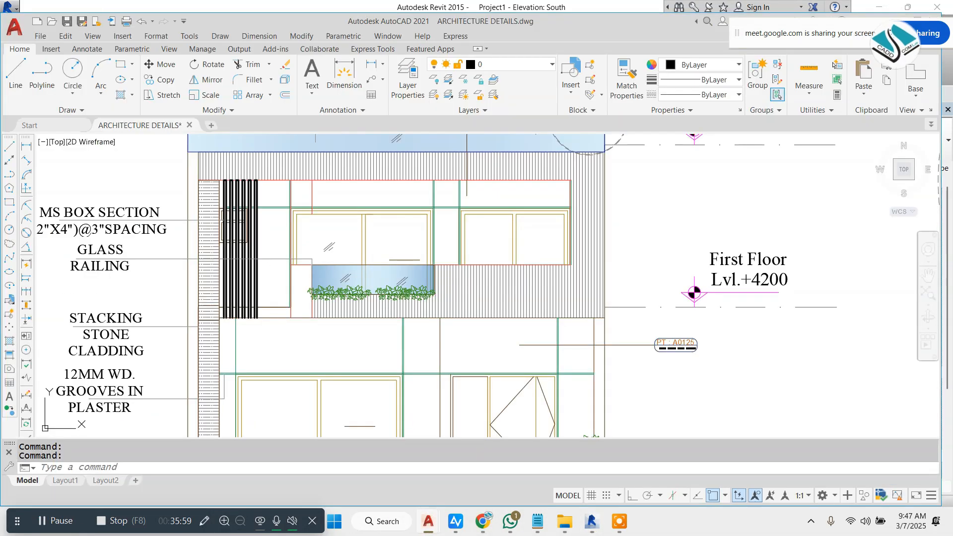
scroll(437, 278, "down", 6)
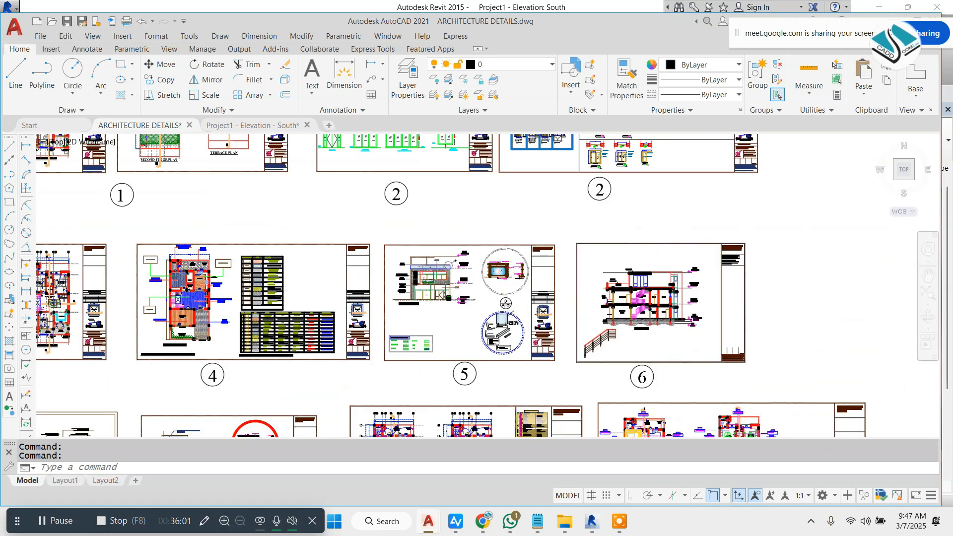
middle_click_drag(402, 387, 411, 351)
scroll(252, 313, "up", 3)
scroll(391, 162, "up", 2)
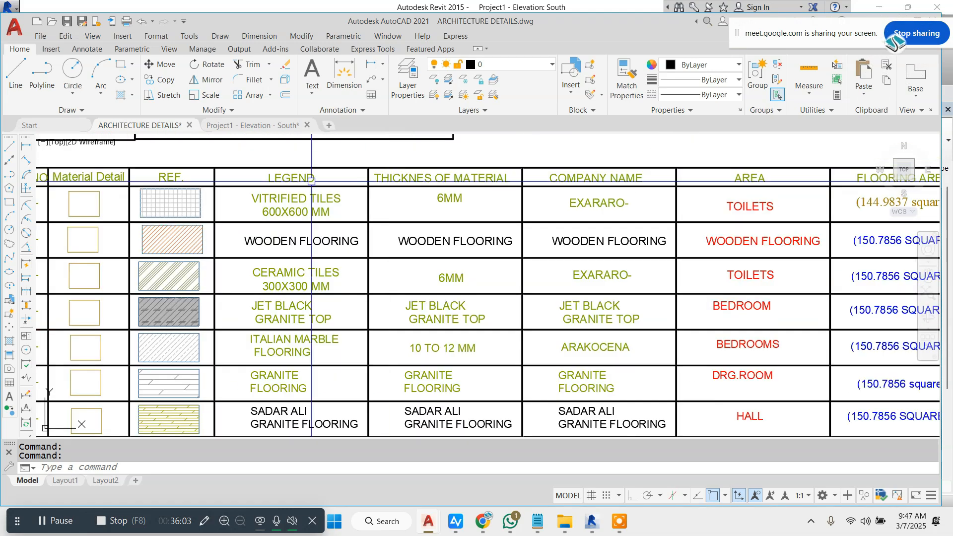
scroll(312, 181, "down", 3)
scroll(437, 236, "up", 2)
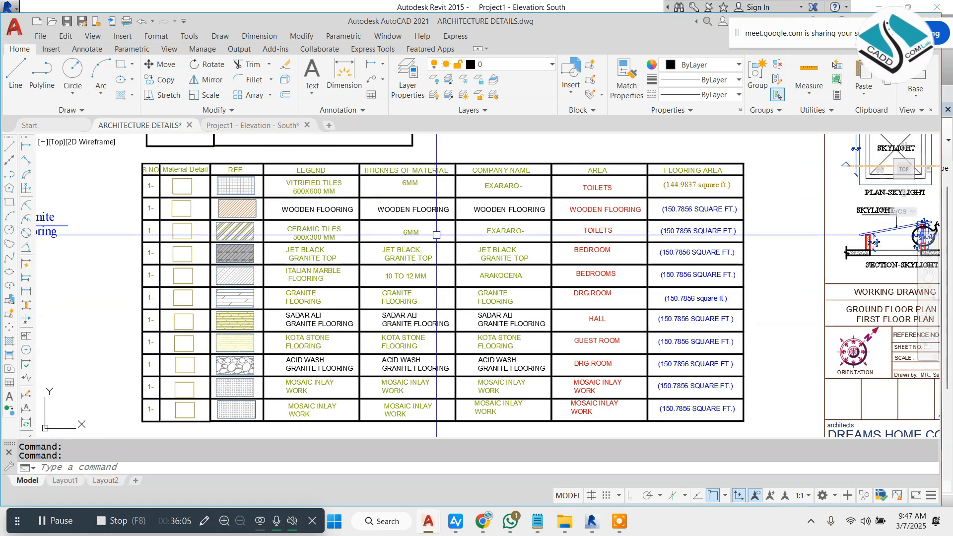
Step: Return to Revit and look over the annotated South elevation again
left_click(589, 522)
scroll(354, 277, "up", 2)
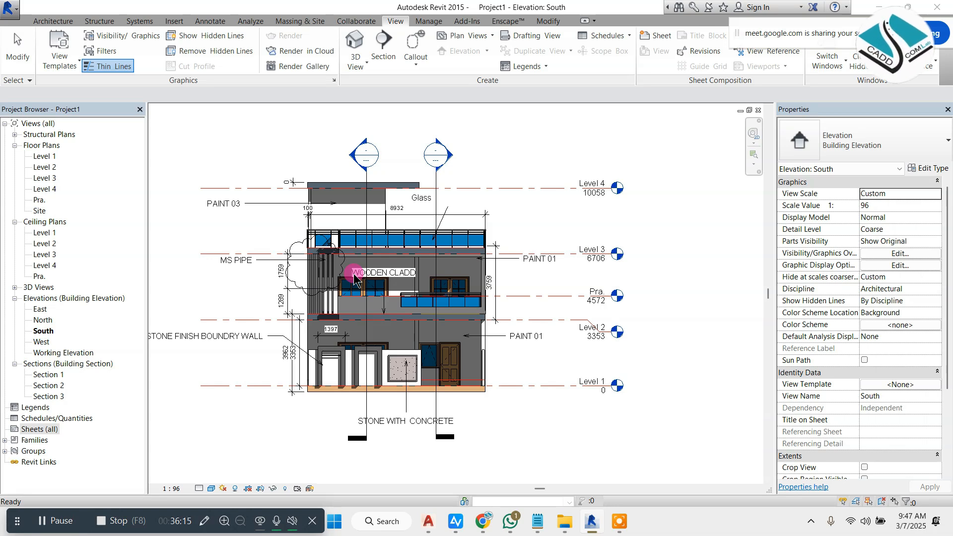
scroll(446, 285, "down", 1)
scroll(446, 286, "up", 1)
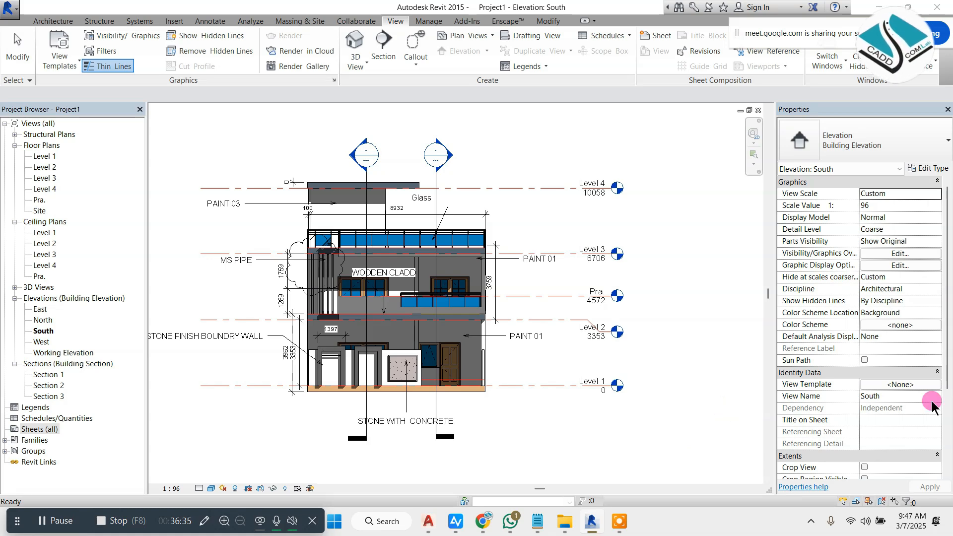
scroll(584, 367, "down", 2)
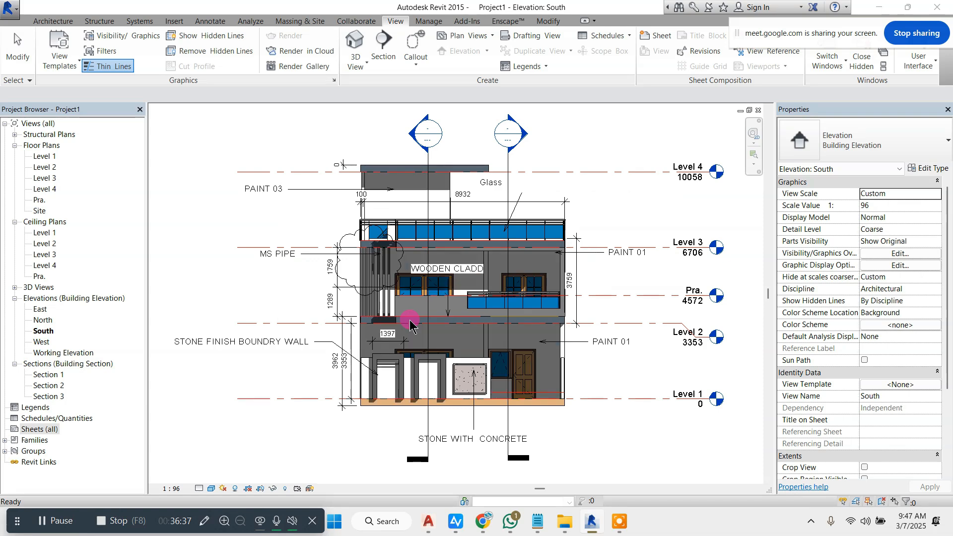